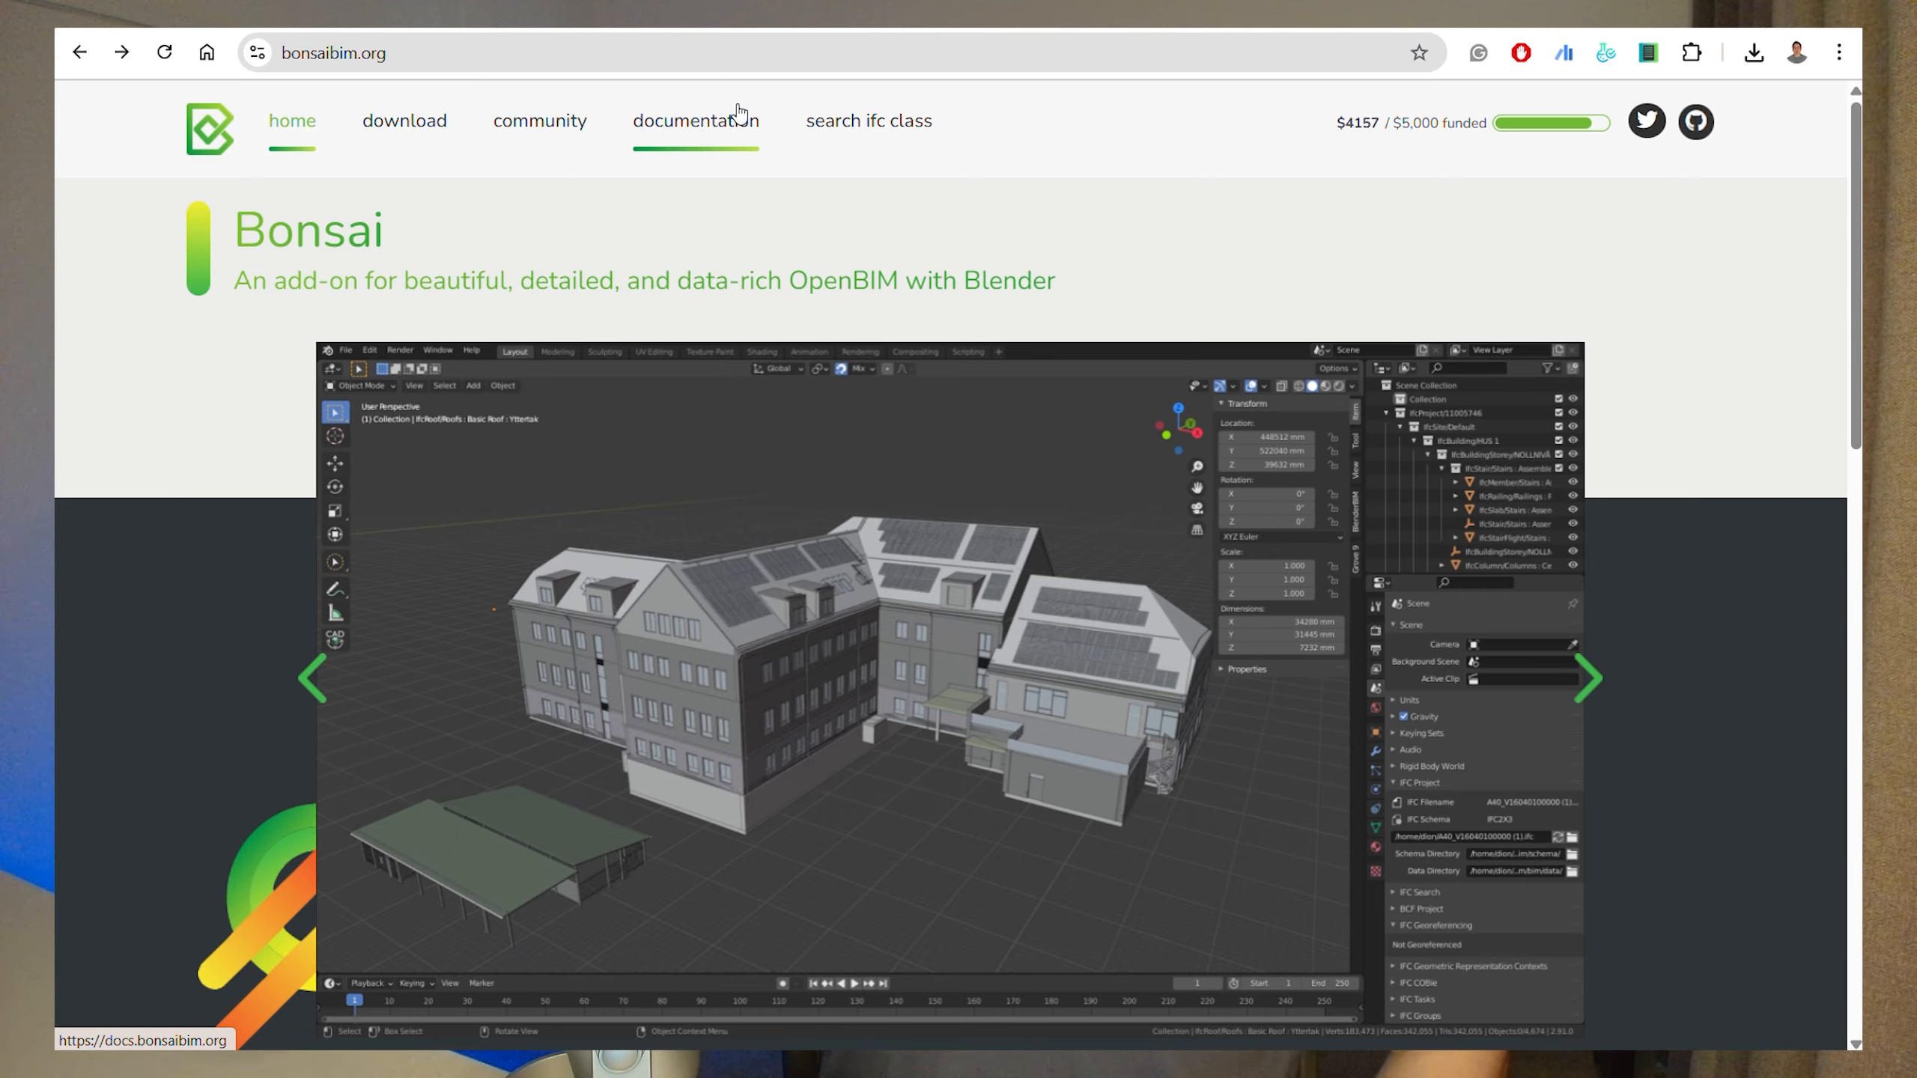
Open the Bonsai documentation's "Creating an IFC model" tutorial and read through the section on creating a single object
click(736, 121)
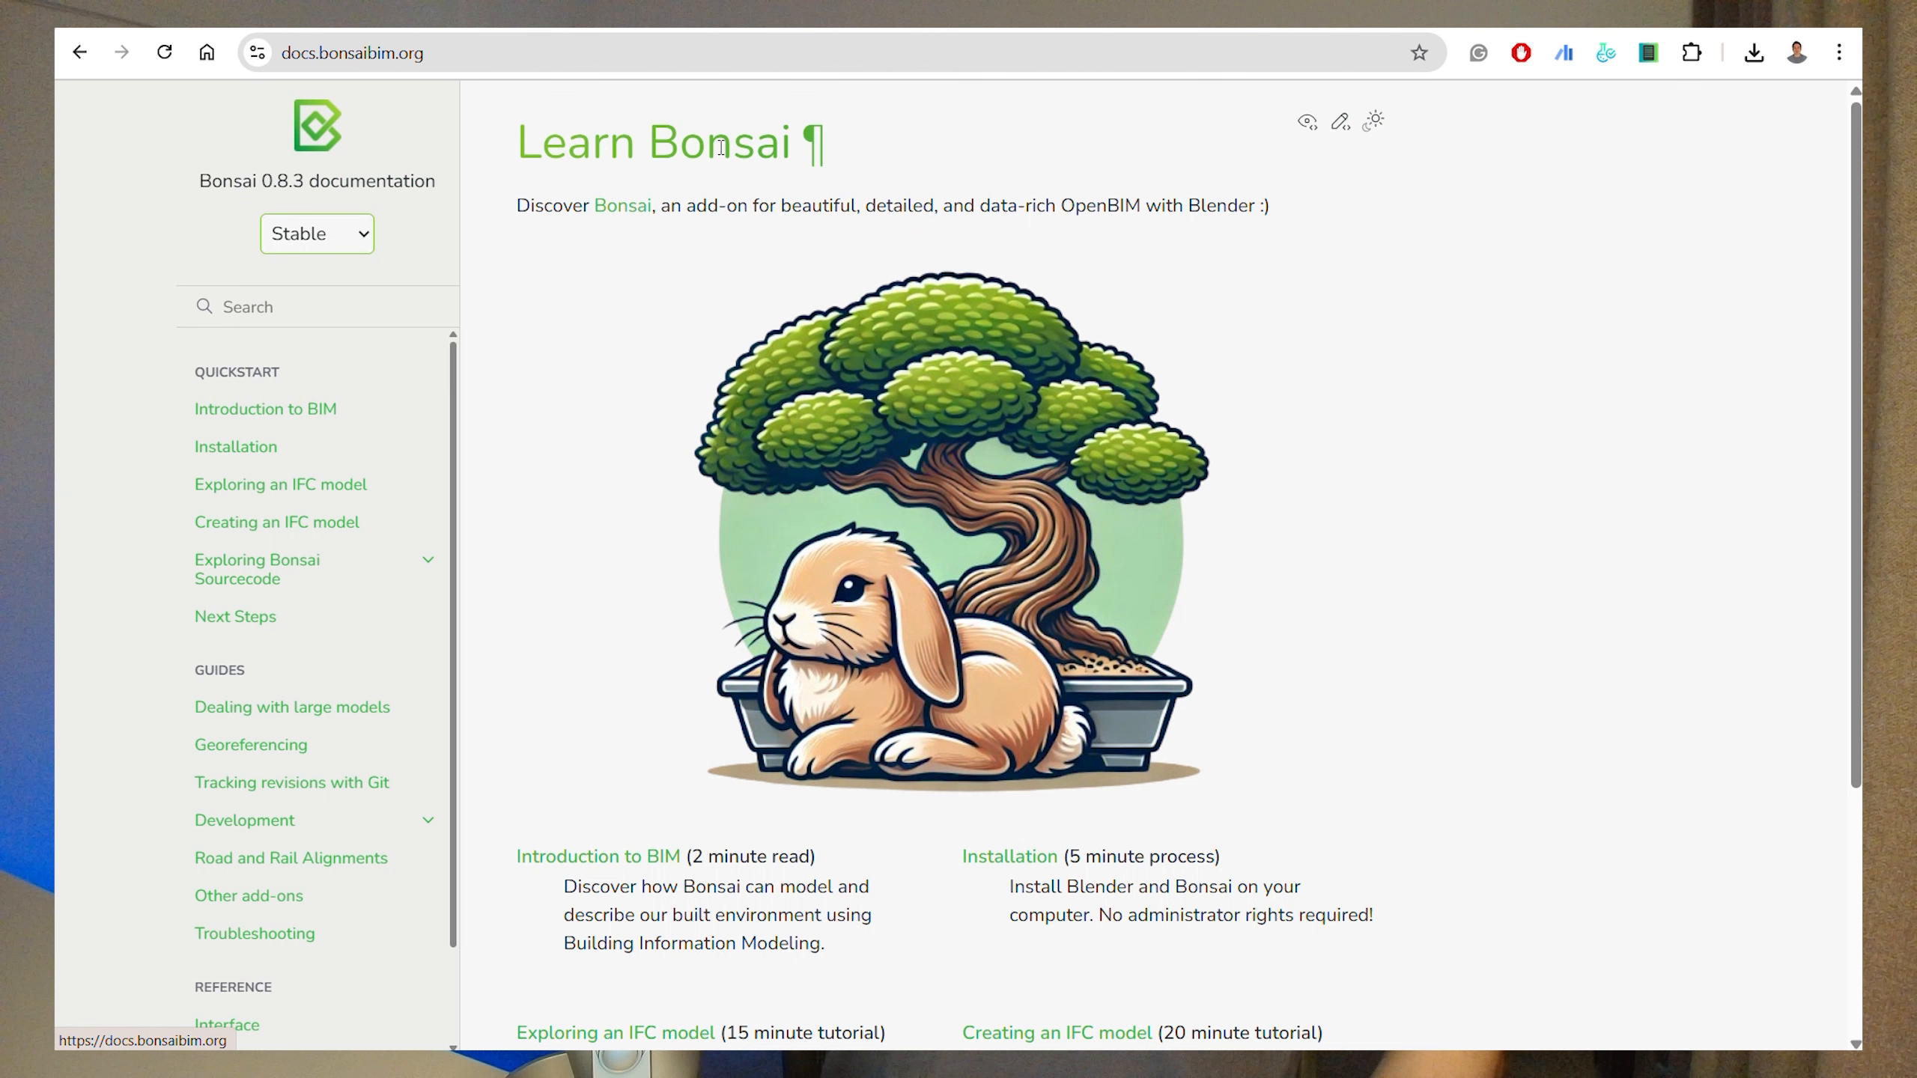
click(237, 525)
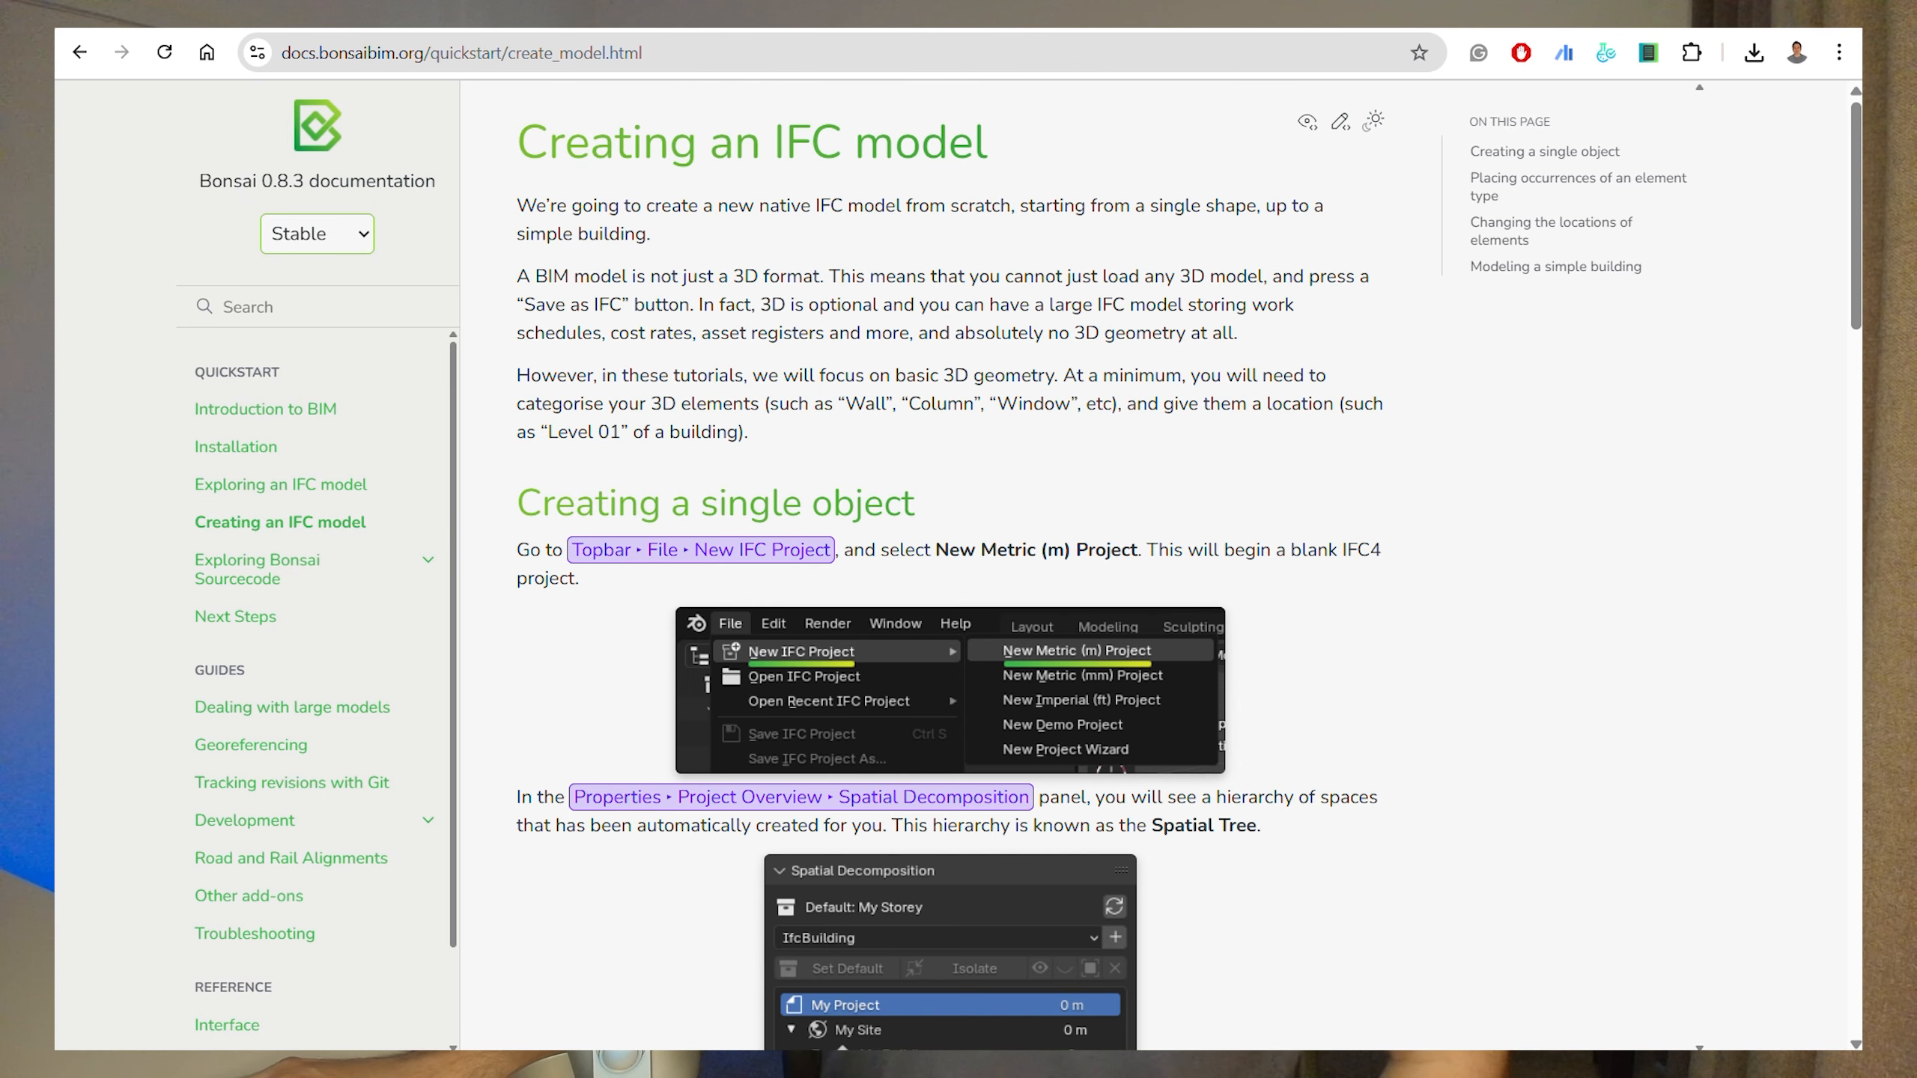
scroll(1819, 521, down, 10)
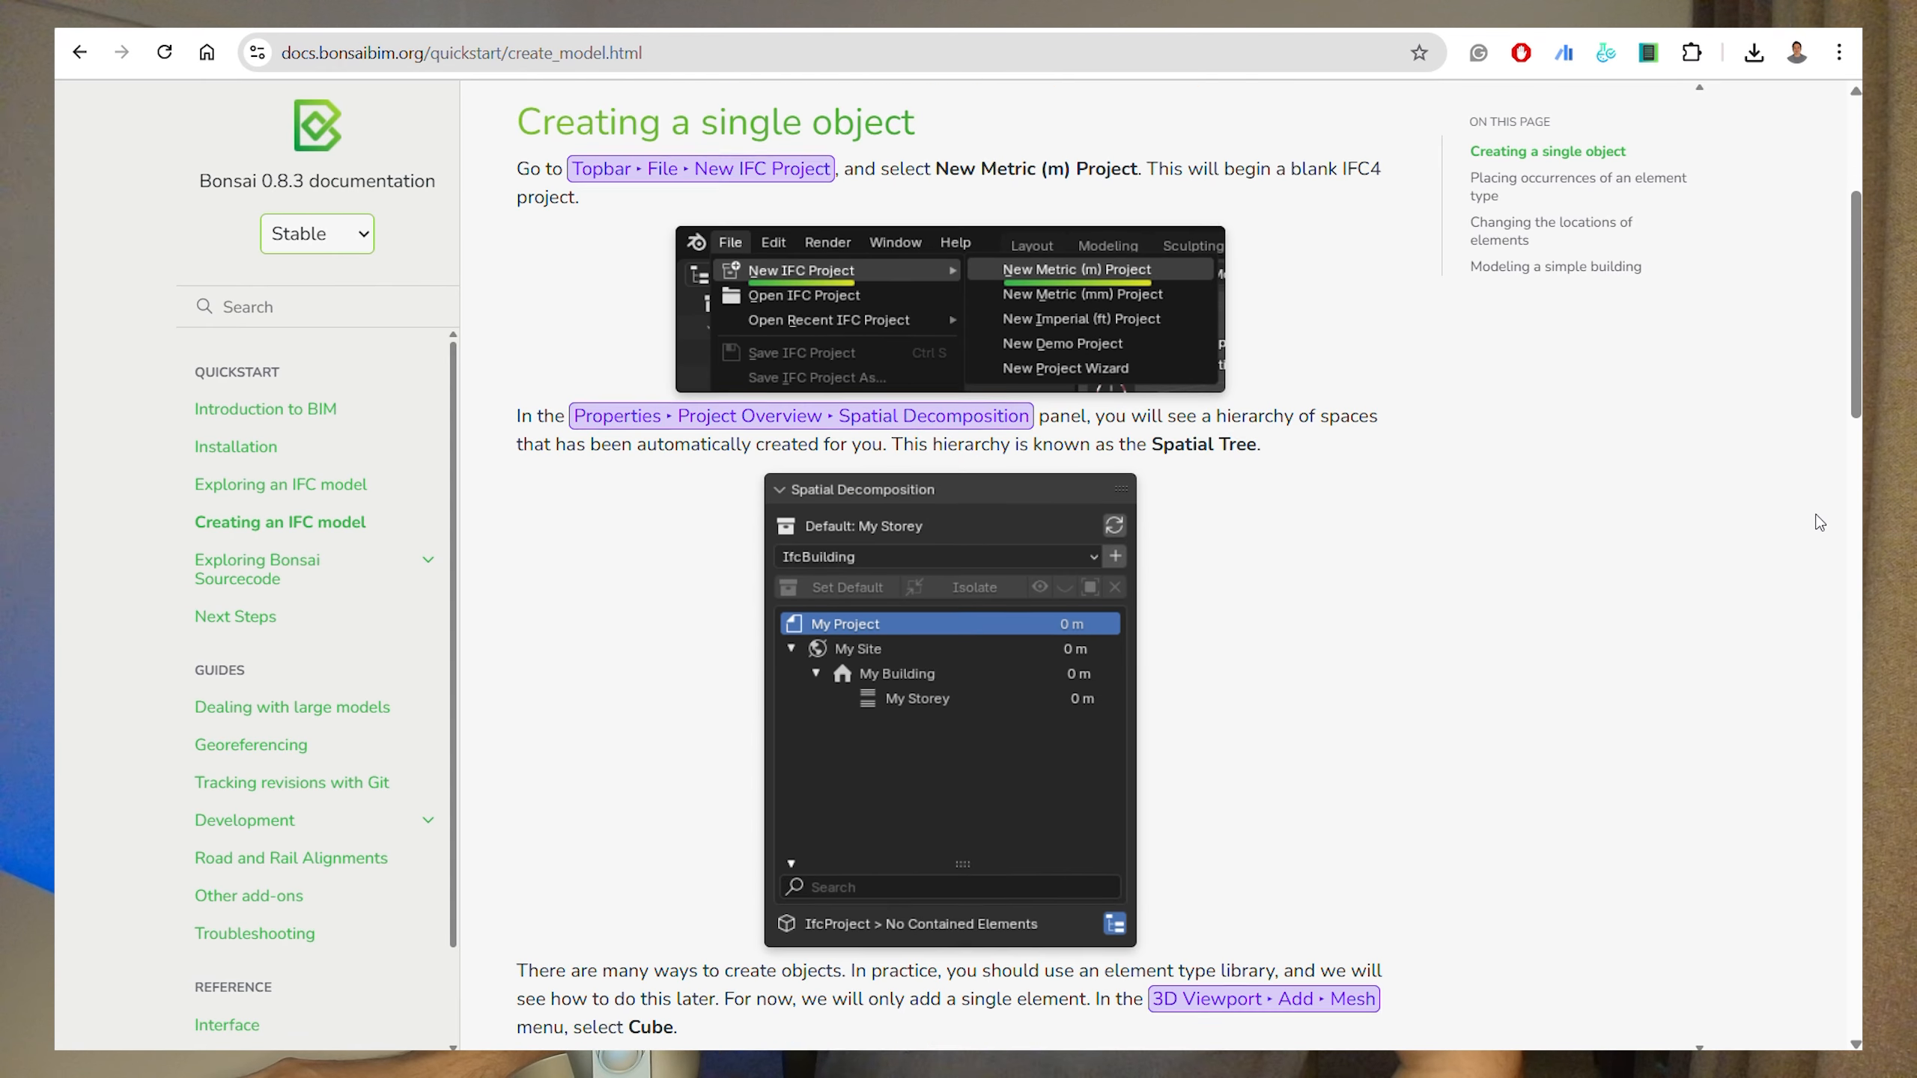
scroll(1820, 526, down, 10)
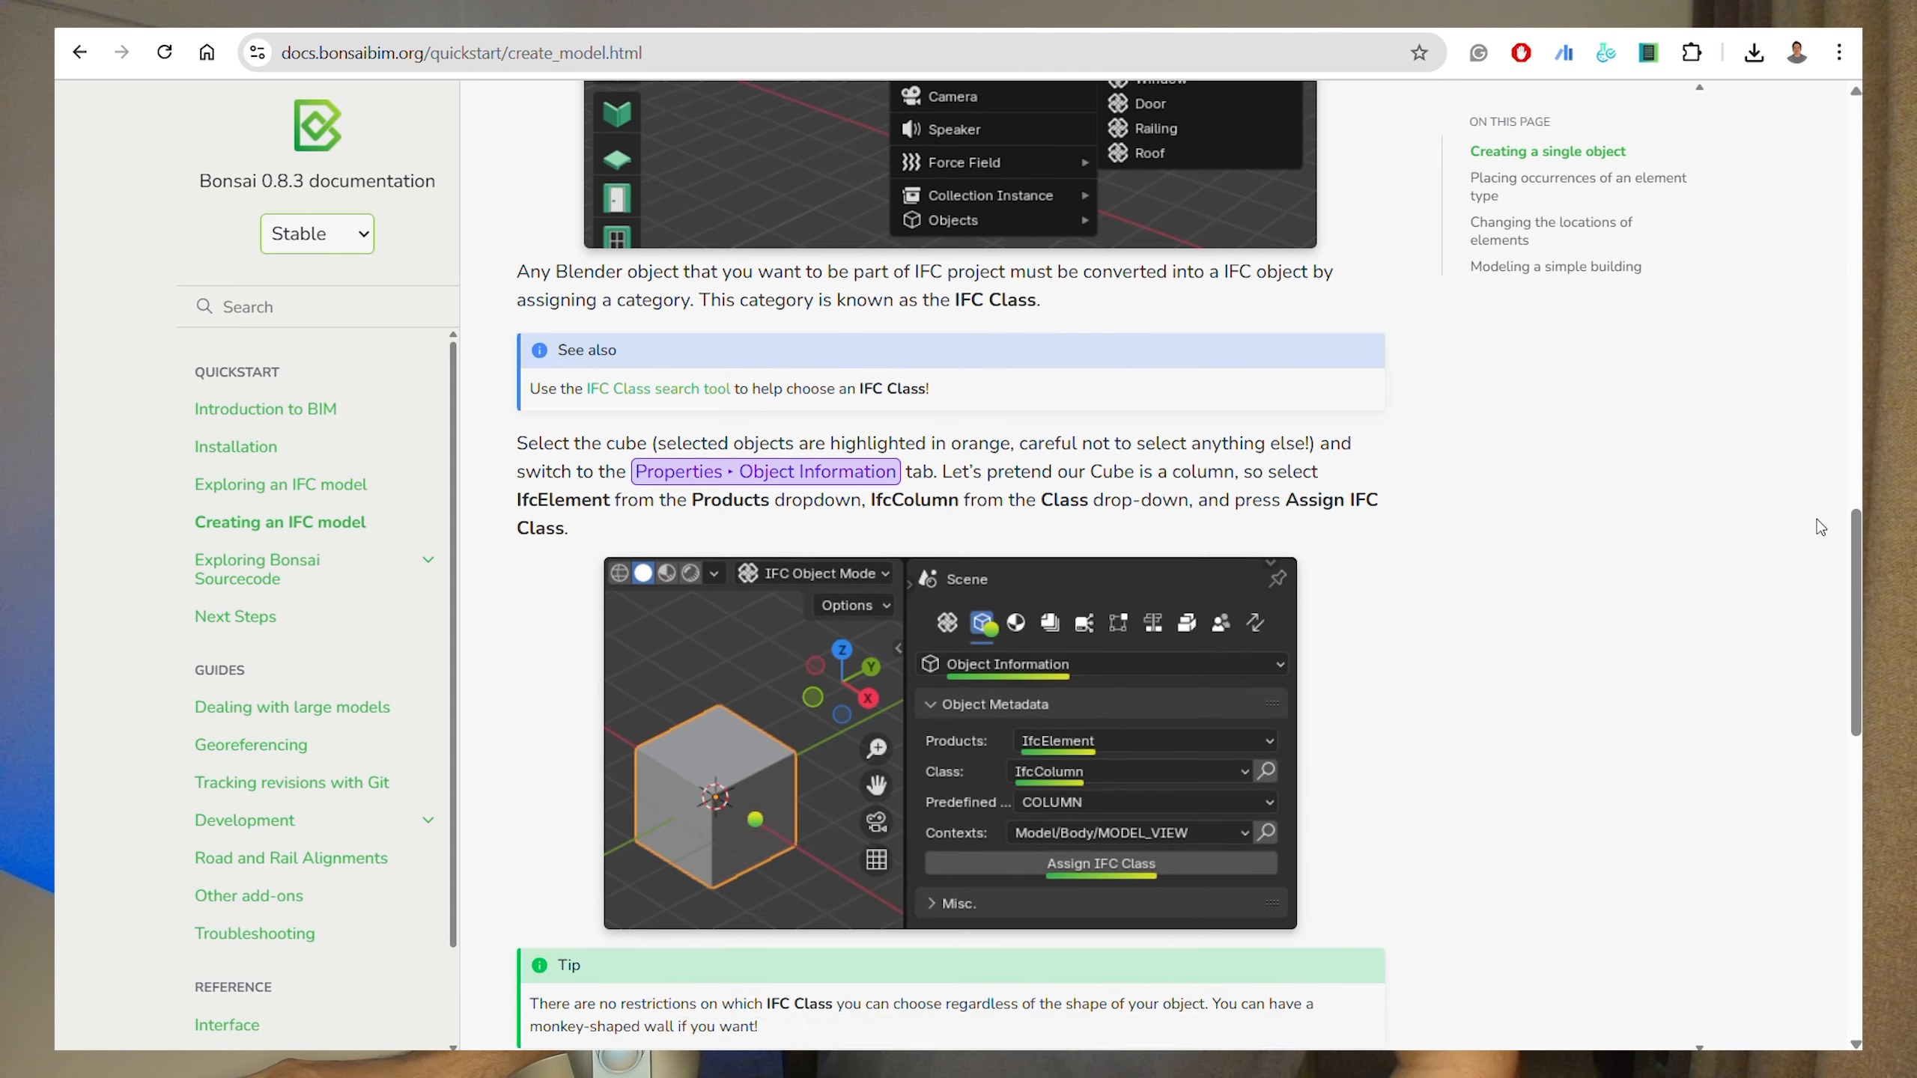
scroll(1823, 533, down, 5)
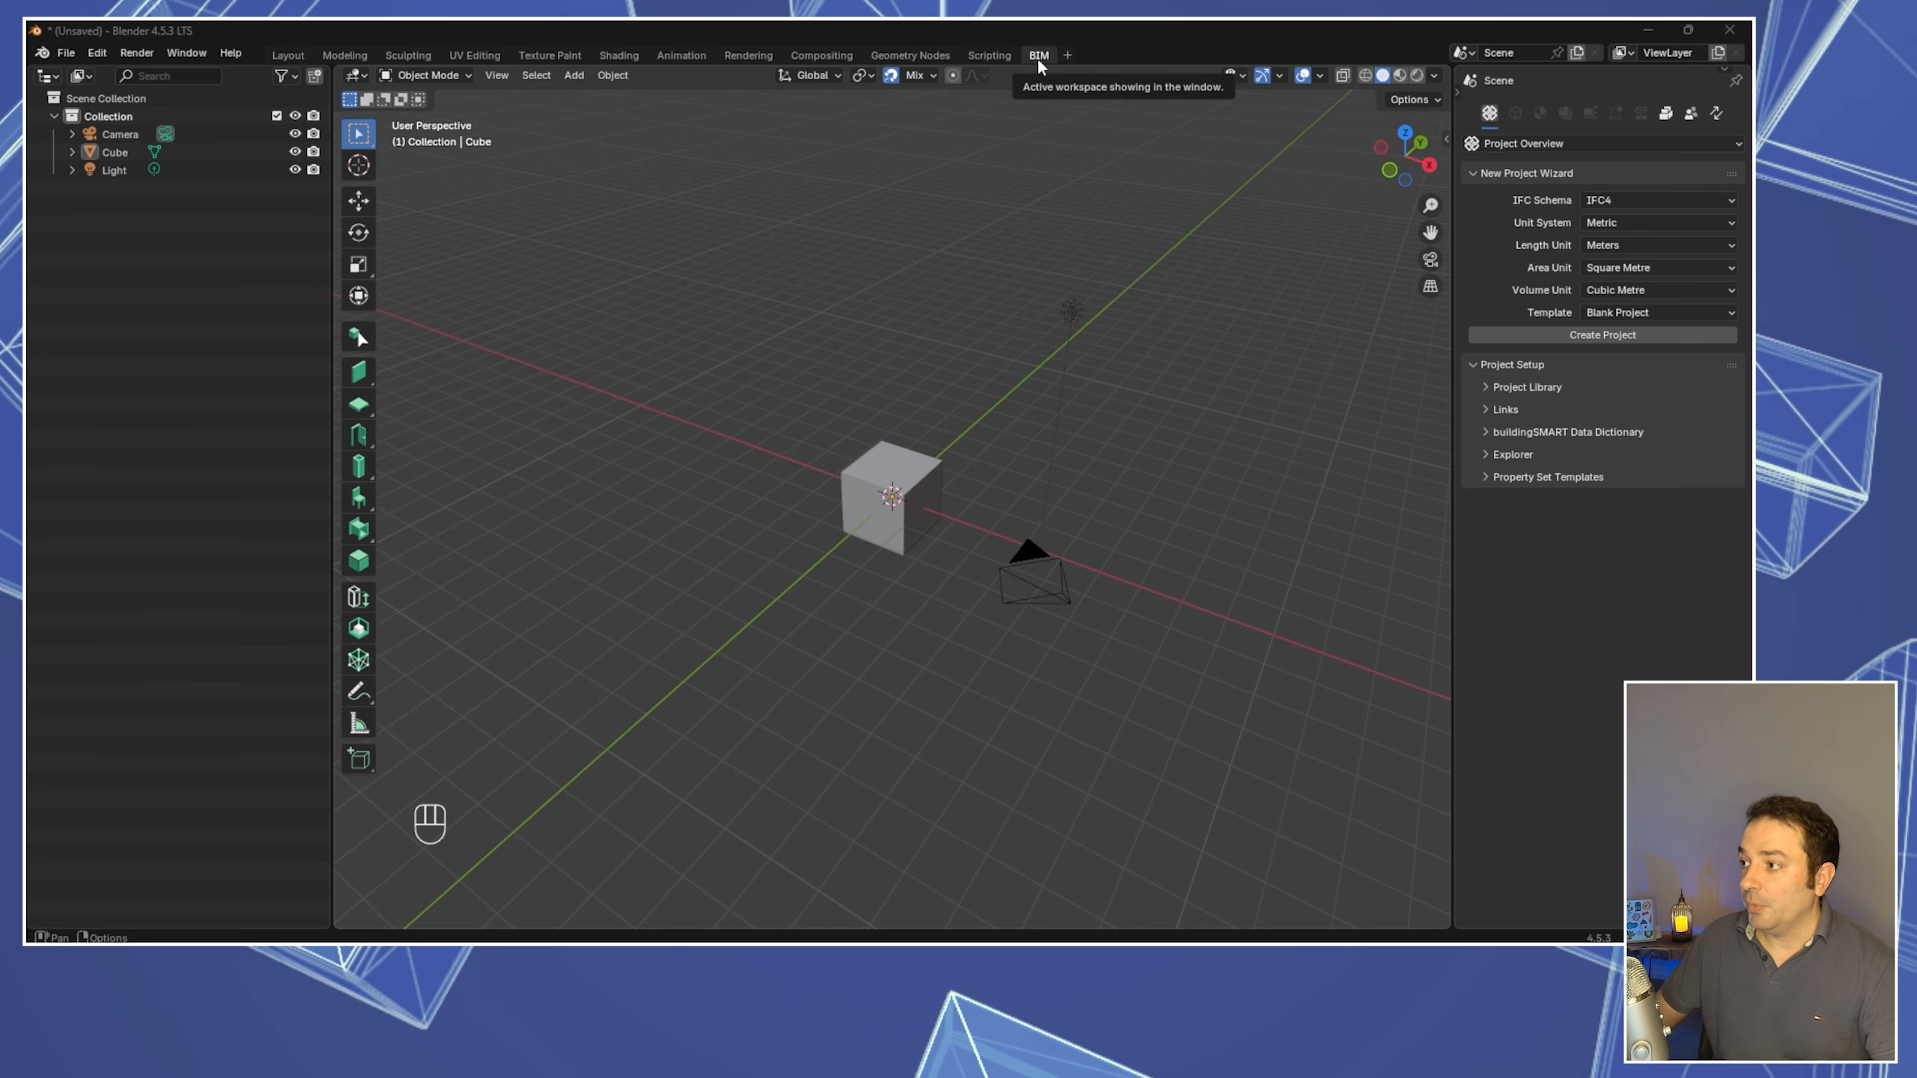
Switch to Blender and check in the add-on preferences whether Bonsai is enabled
click(95, 54)
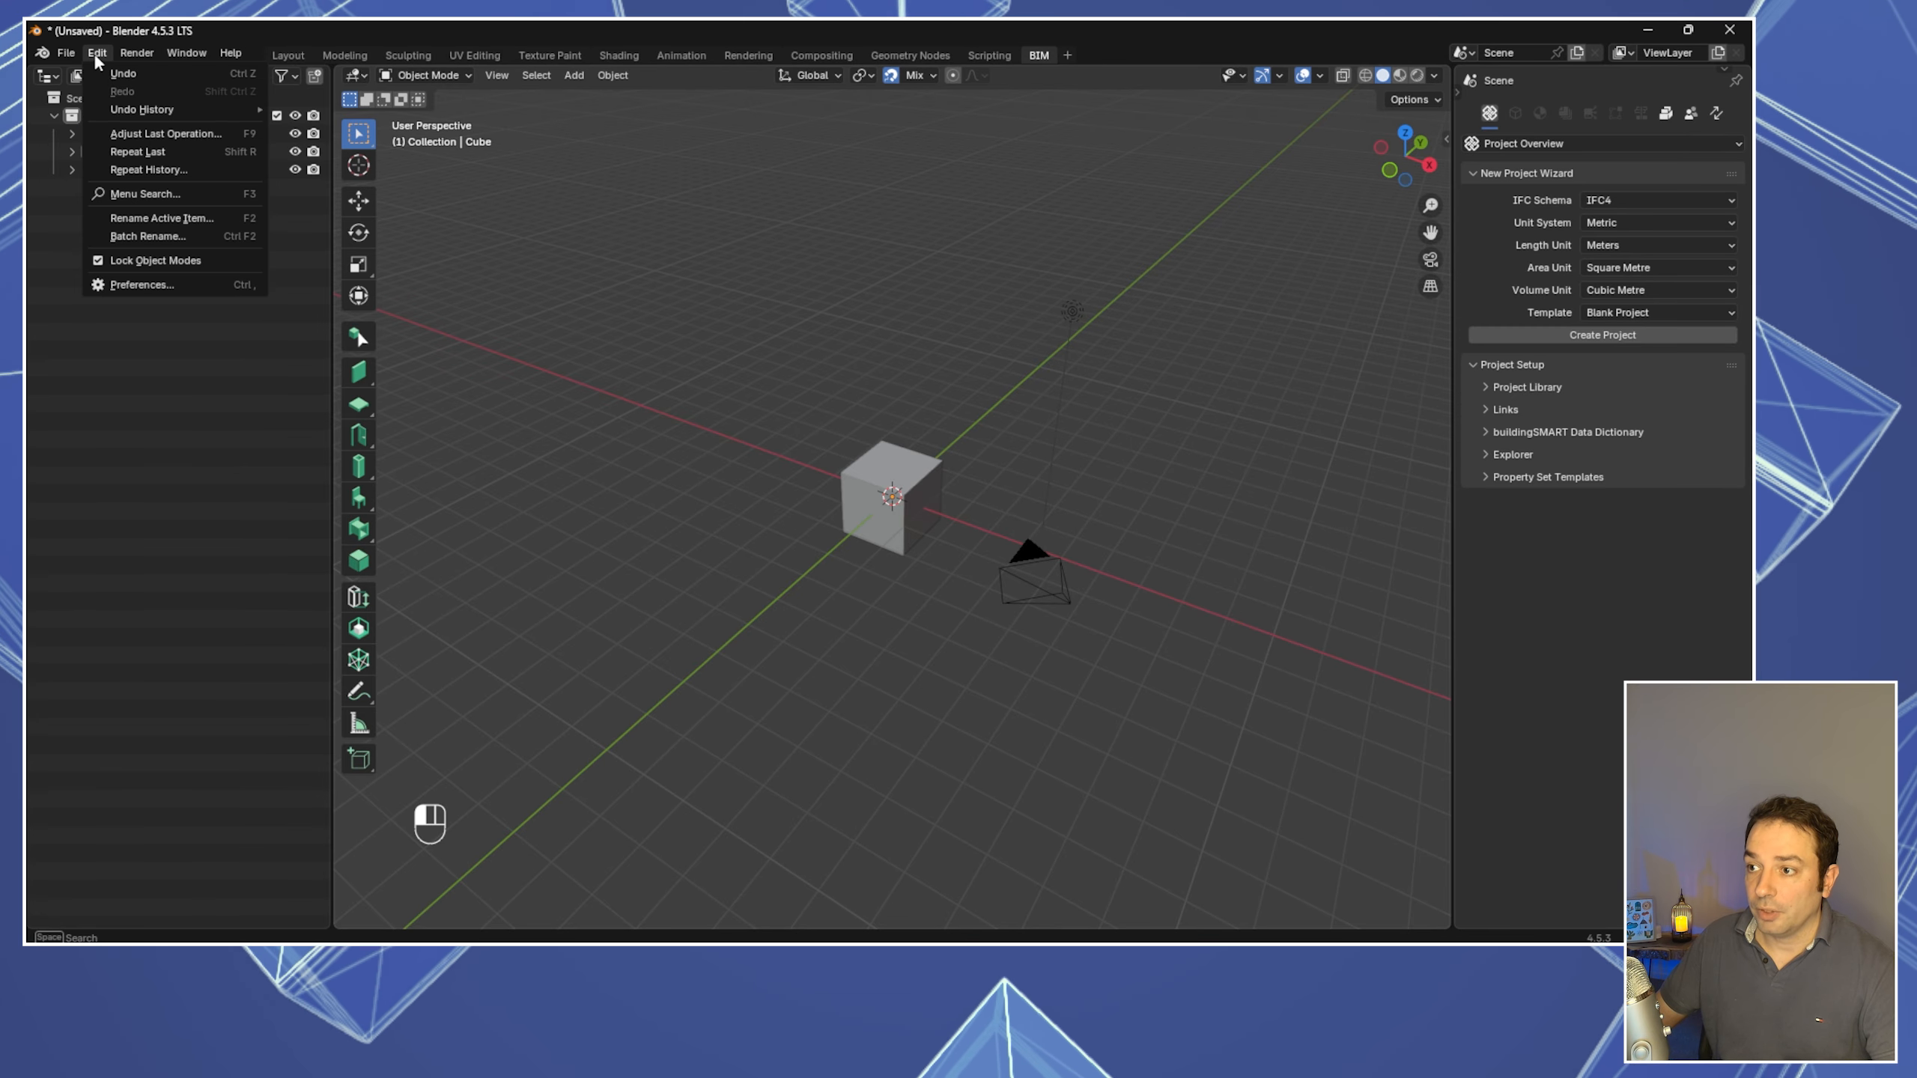
click(126, 283)
click(73, 219)
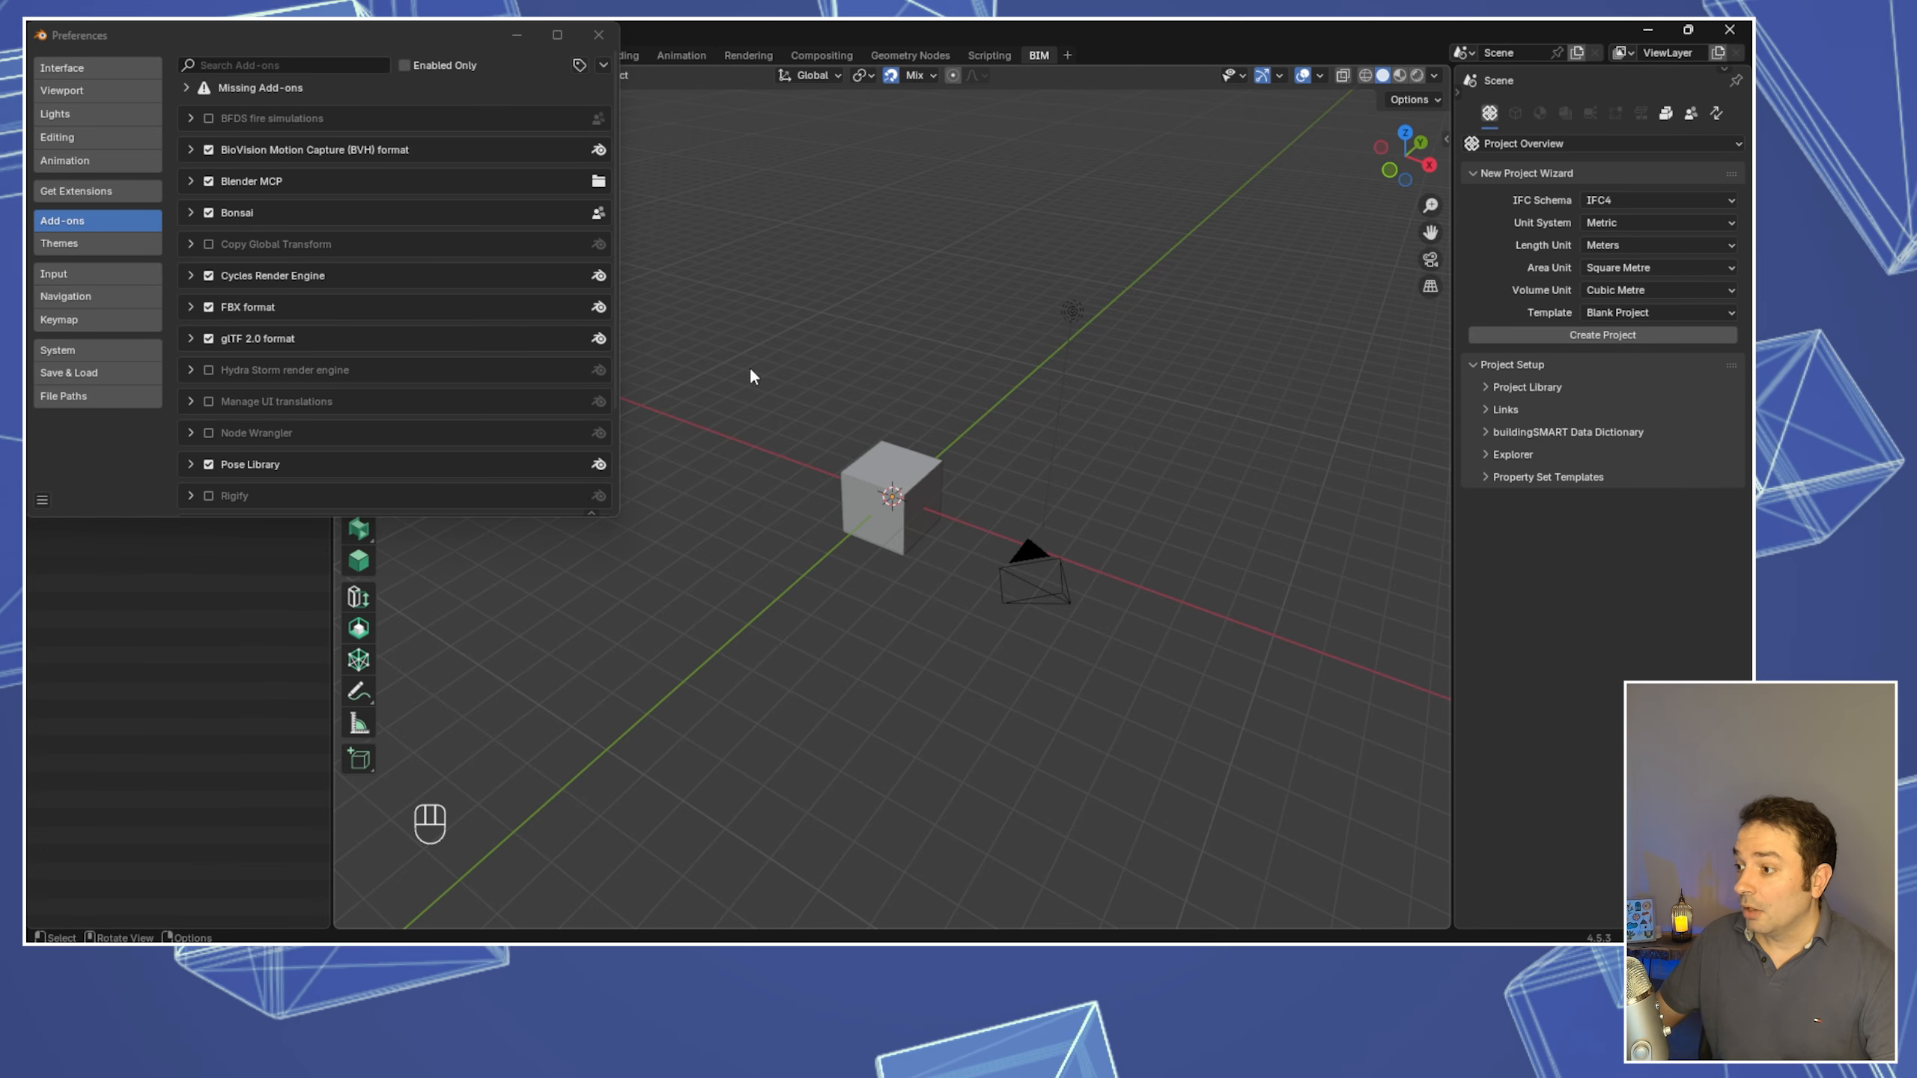
click(599, 33)
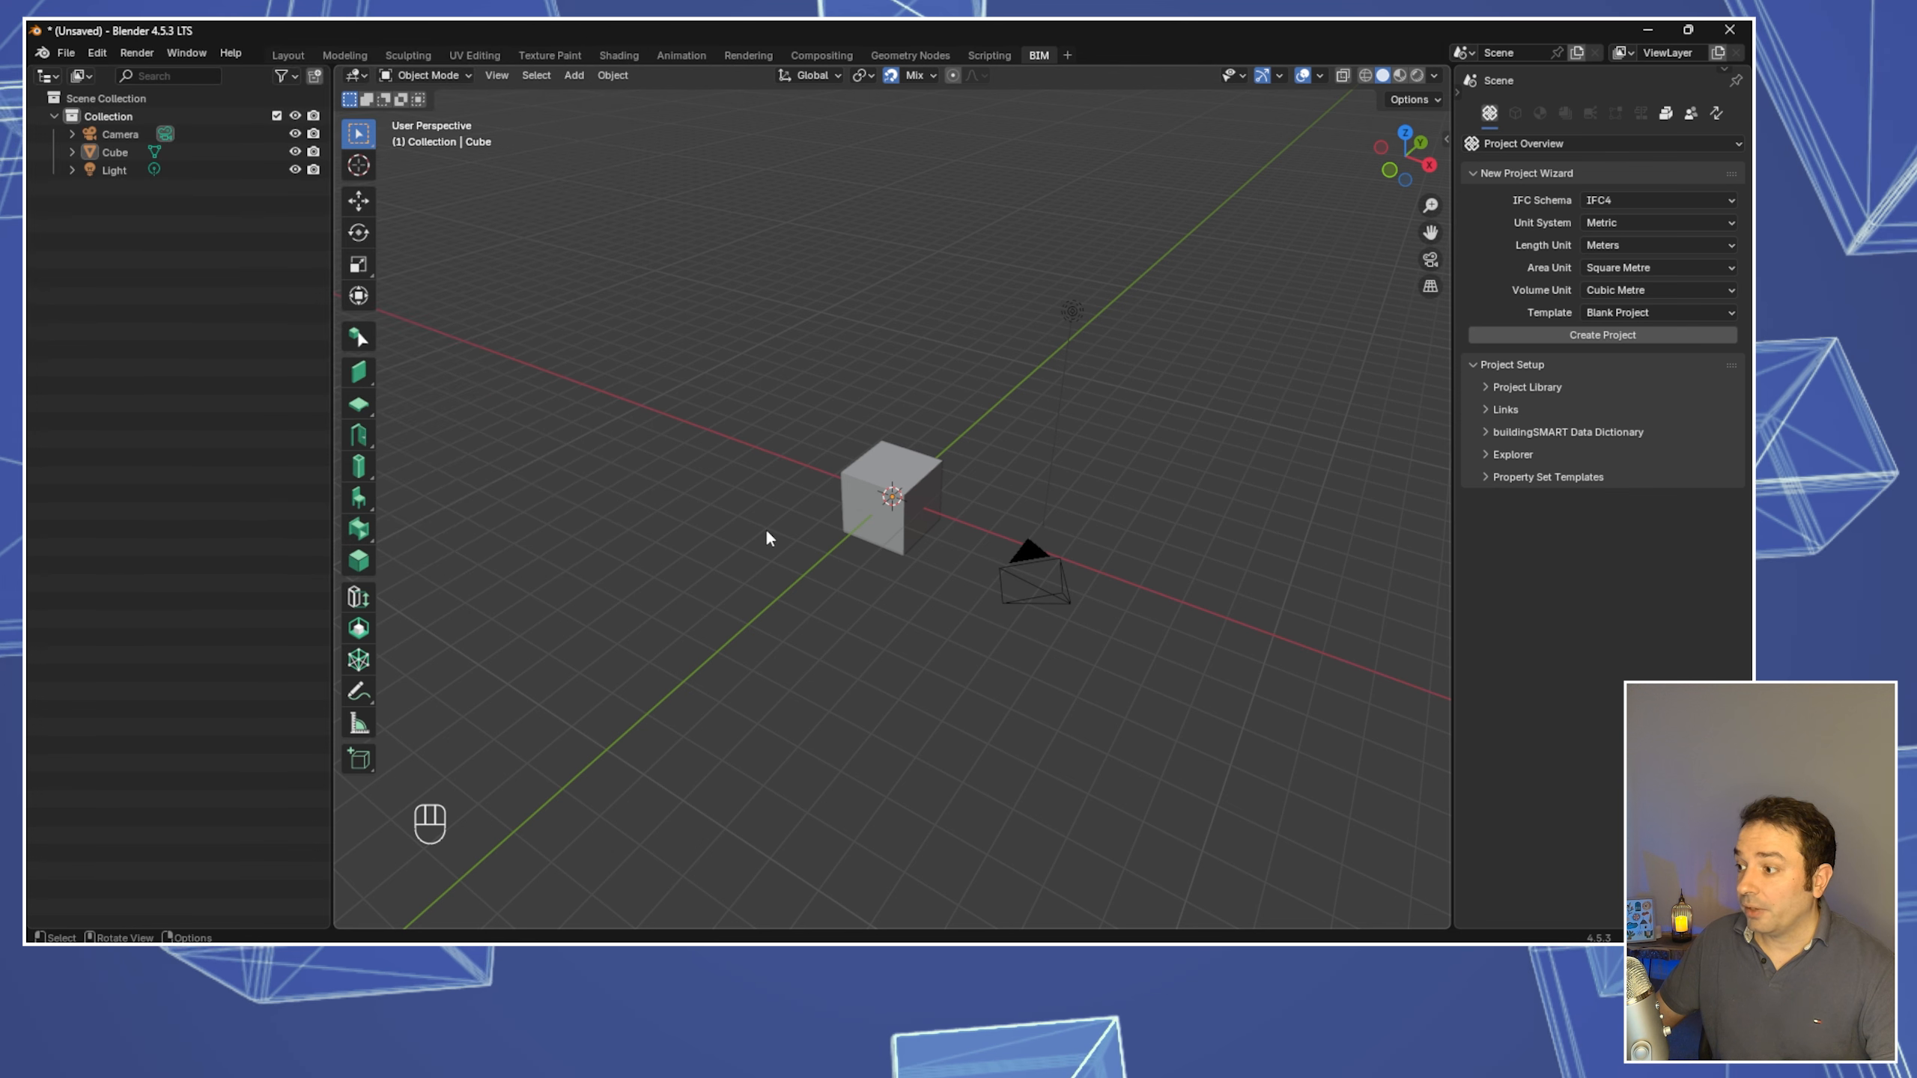
Delete all the default scene objects: the camera, cube and light
middle_drag(725, 513, 780, 545)
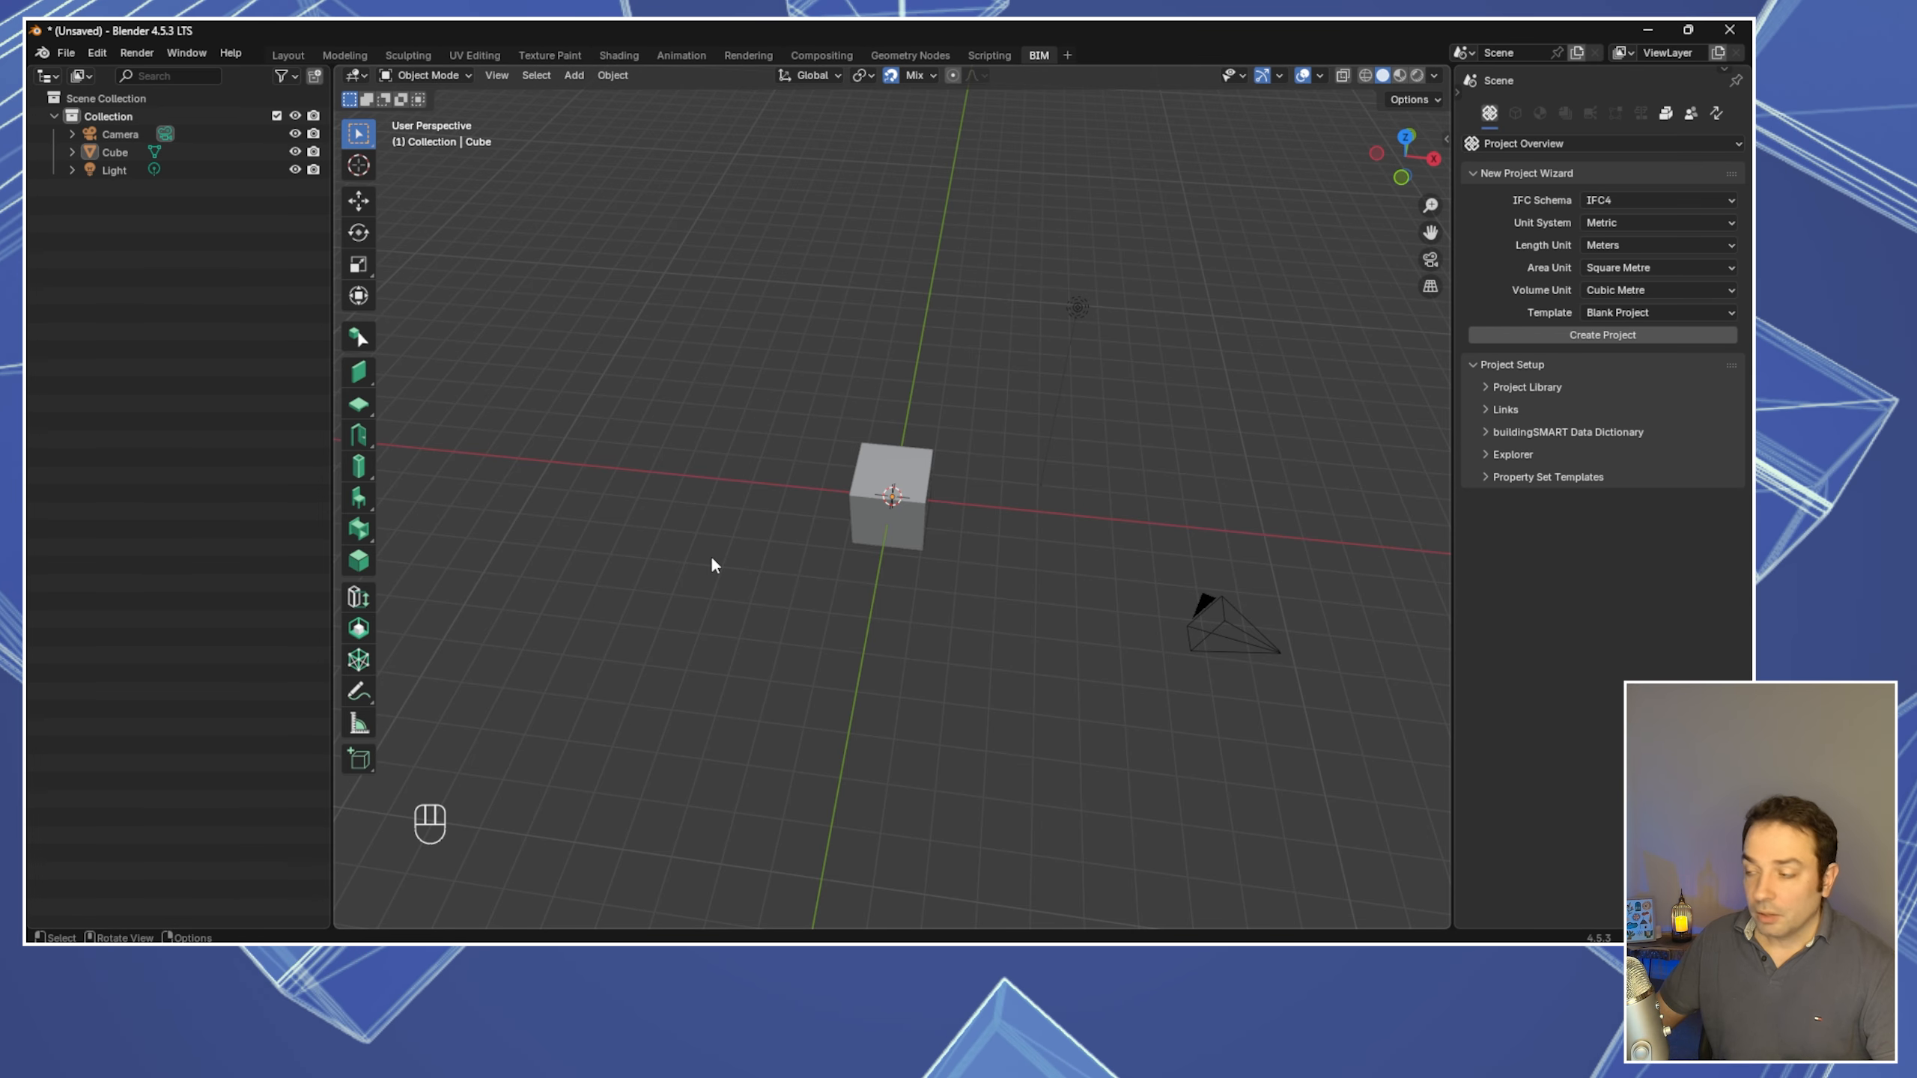
key(a)
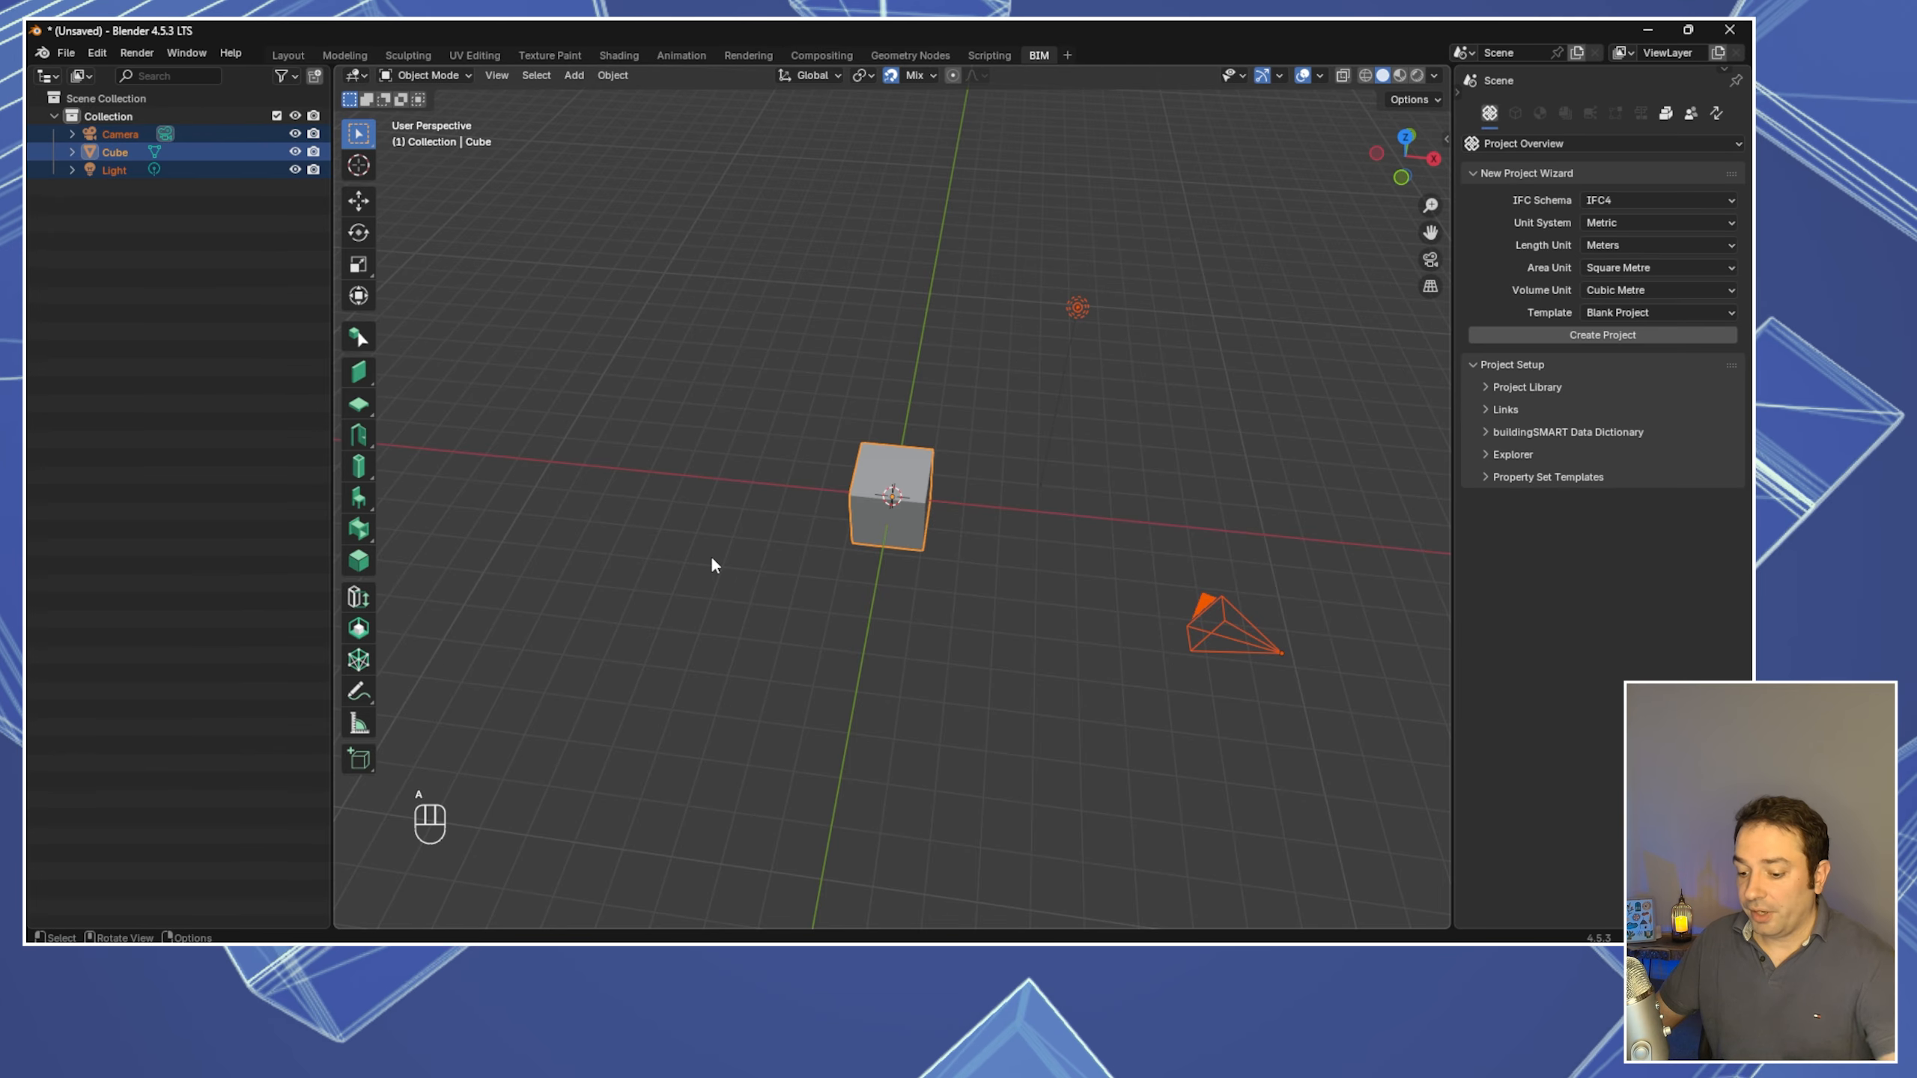
key(Delete)
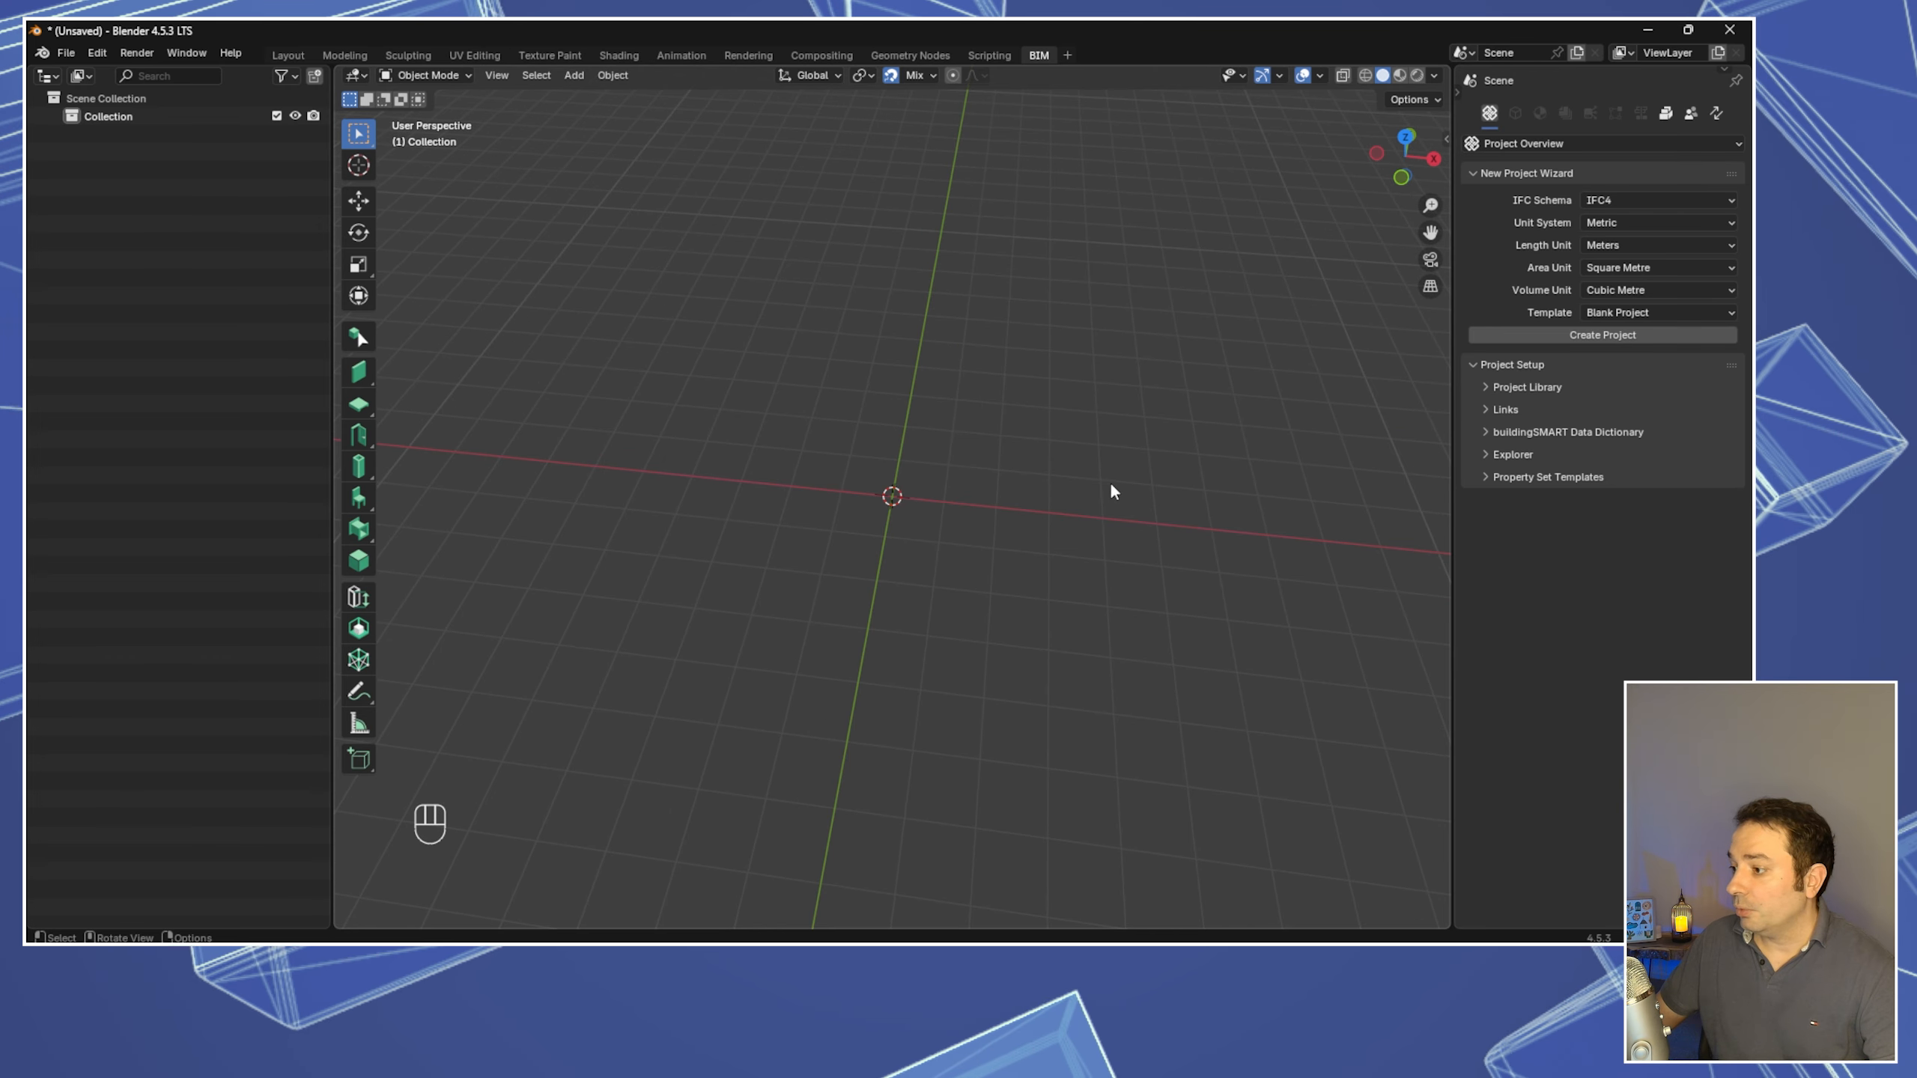
Create a new IFC4 project in metric units (meters) using the IFC4 Demo Template
click(1603, 204)
click(1603, 203)
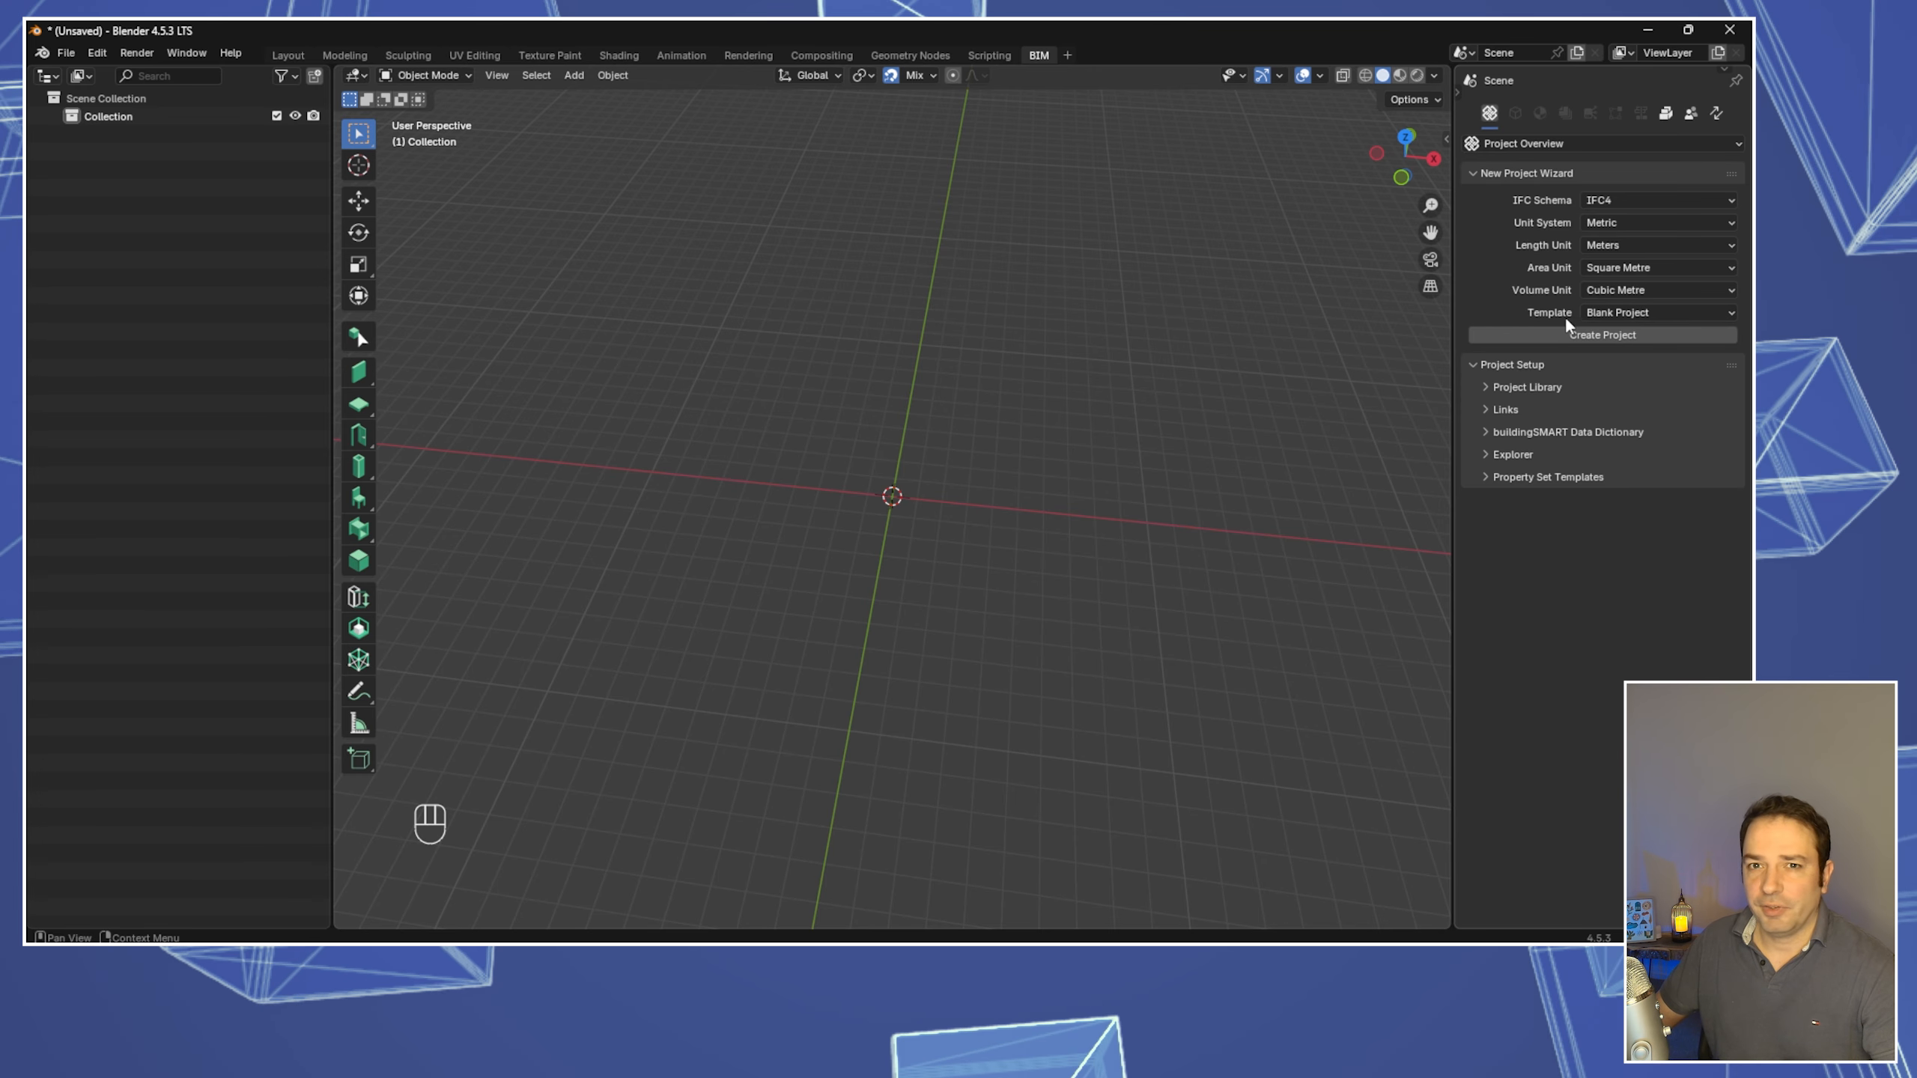
click(1611, 312)
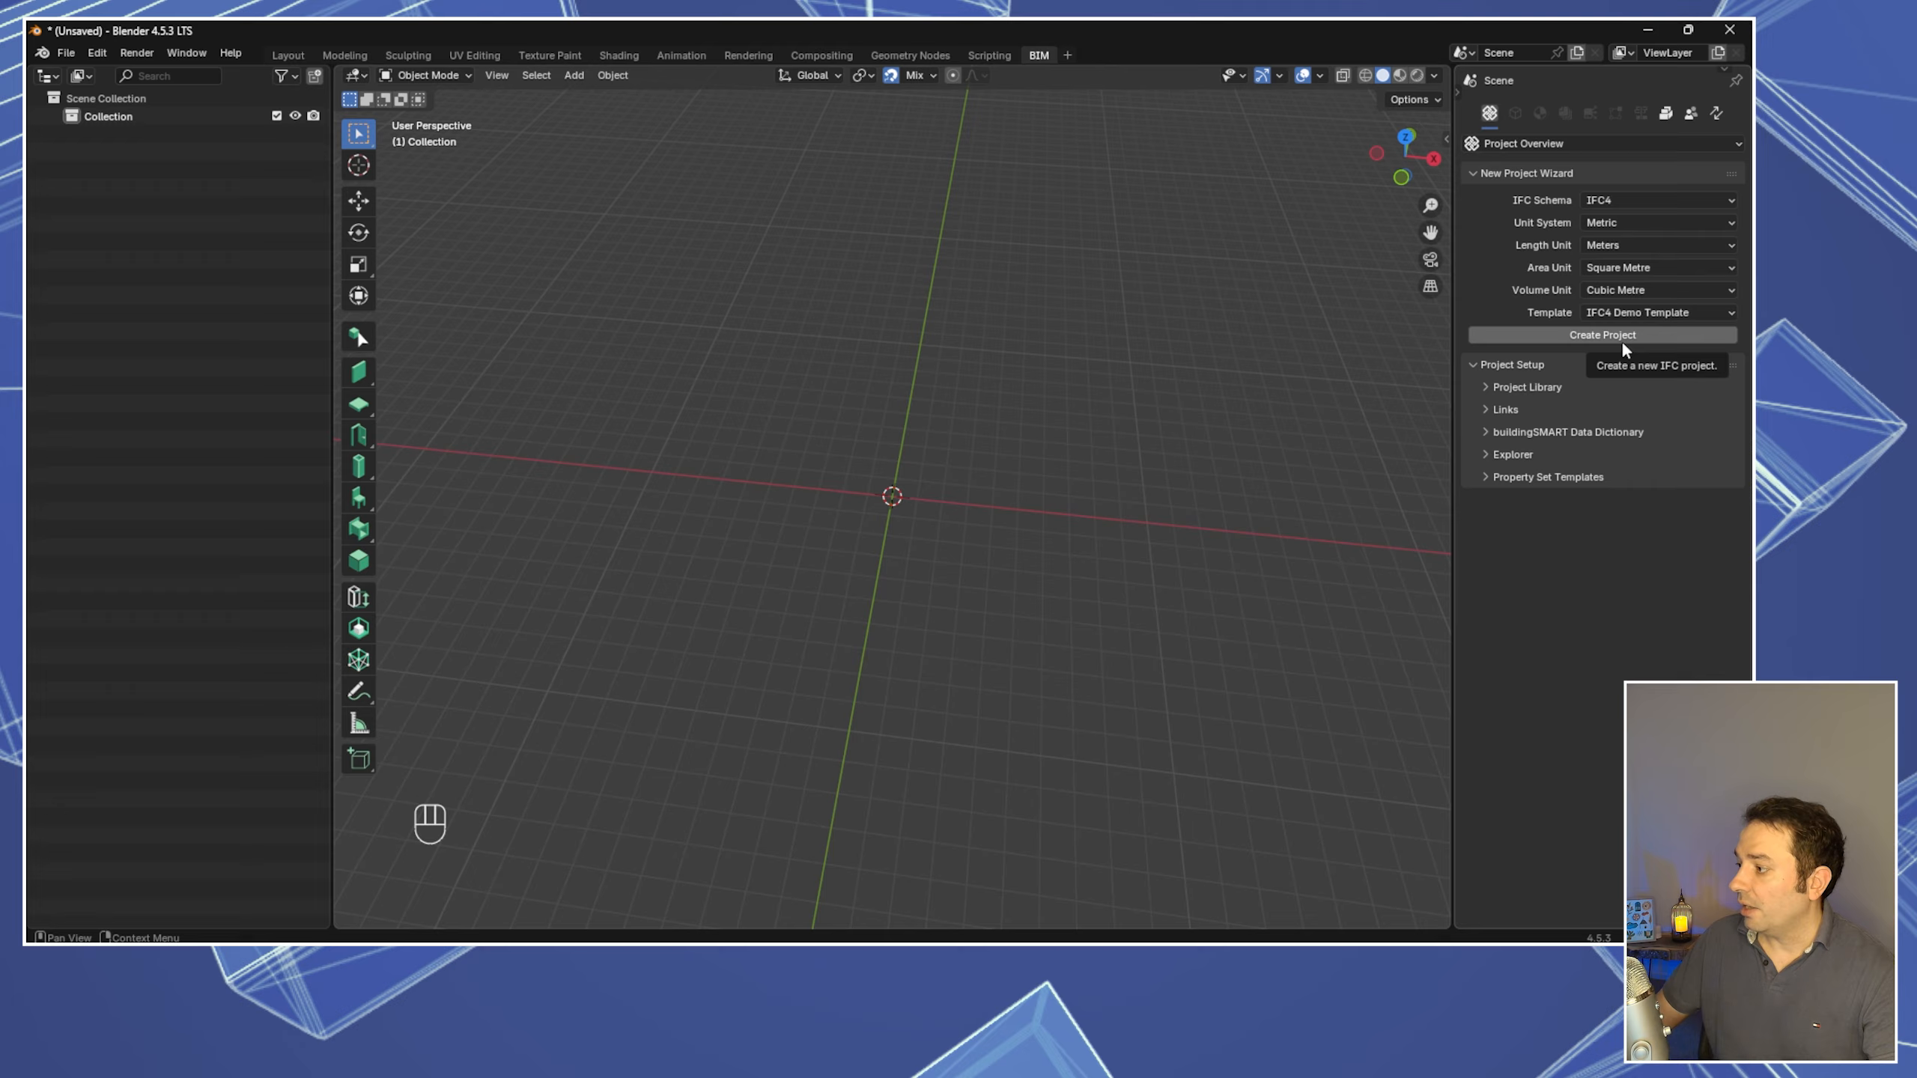
click(1622, 342)
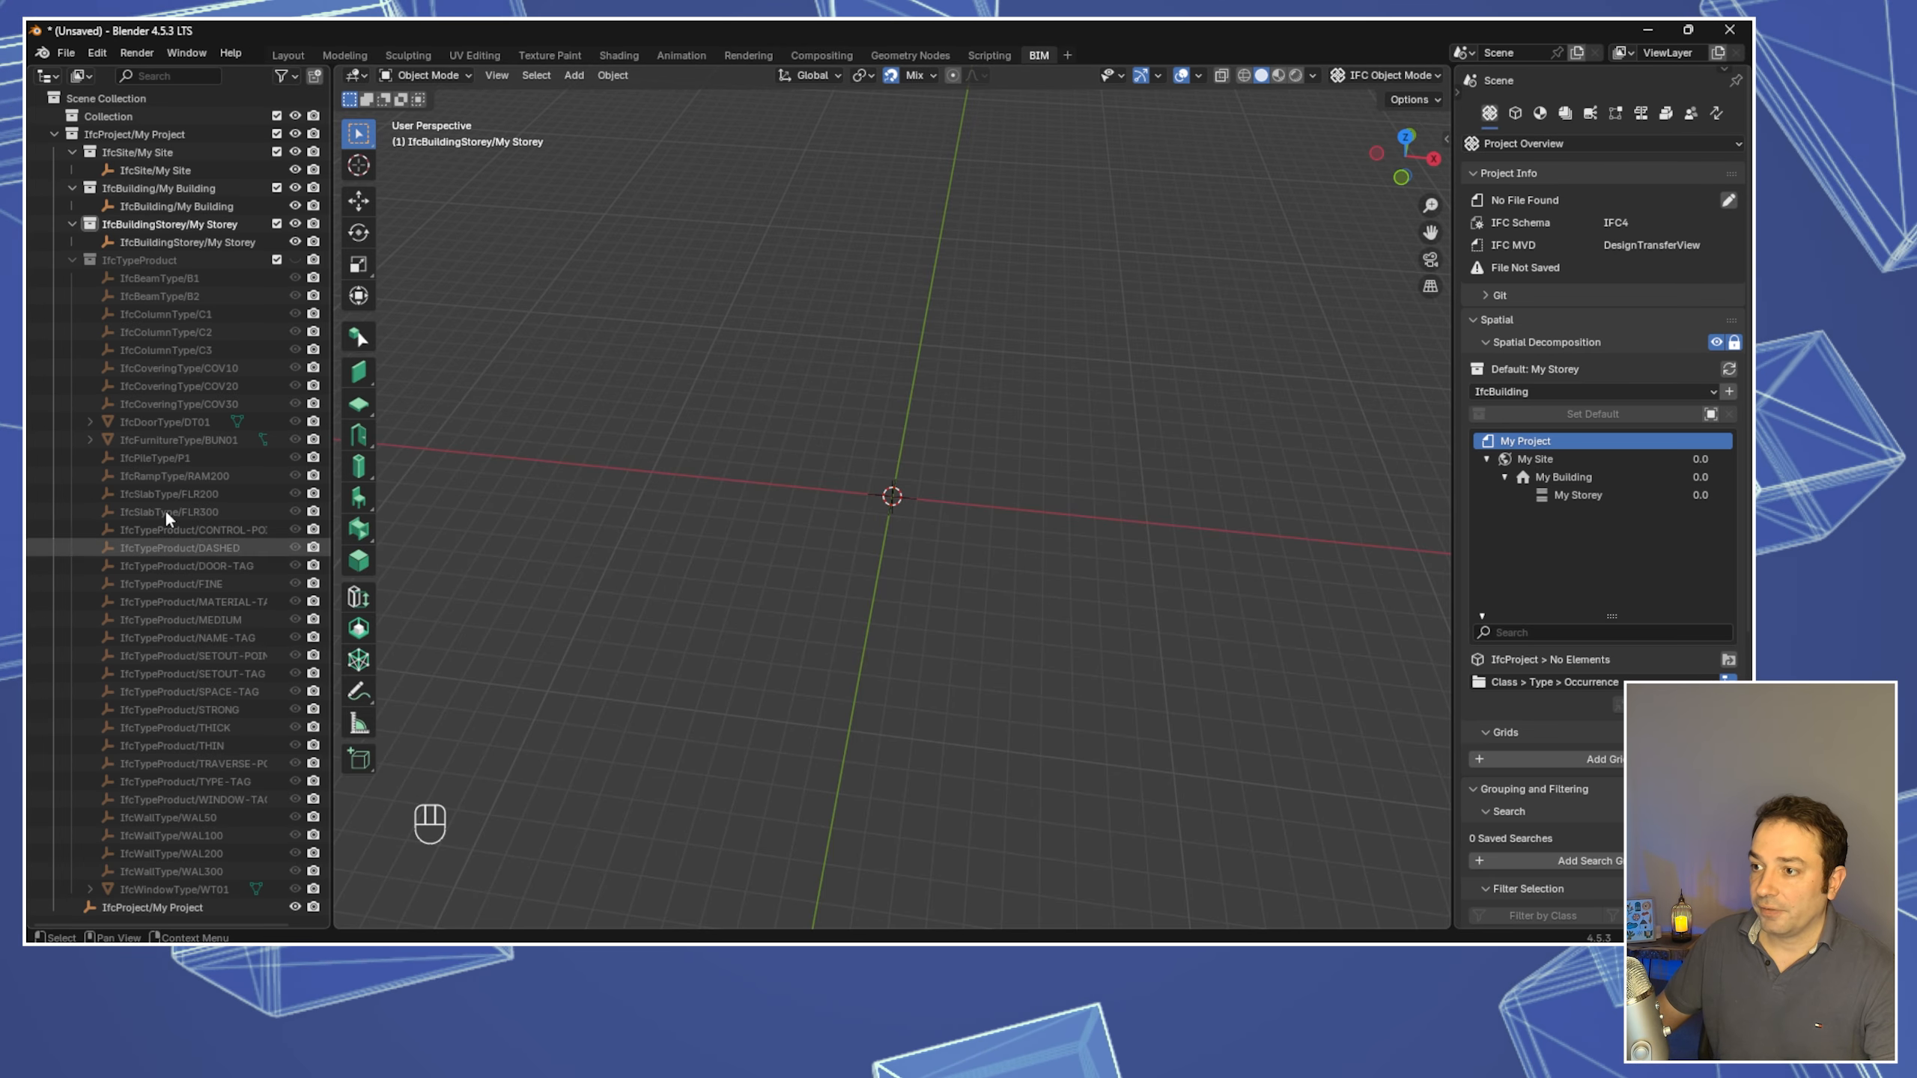
Look through the predefined element types in the IfcTypeProduct collection, including the DOOR-TAG and FINE entries
click(166, 566)
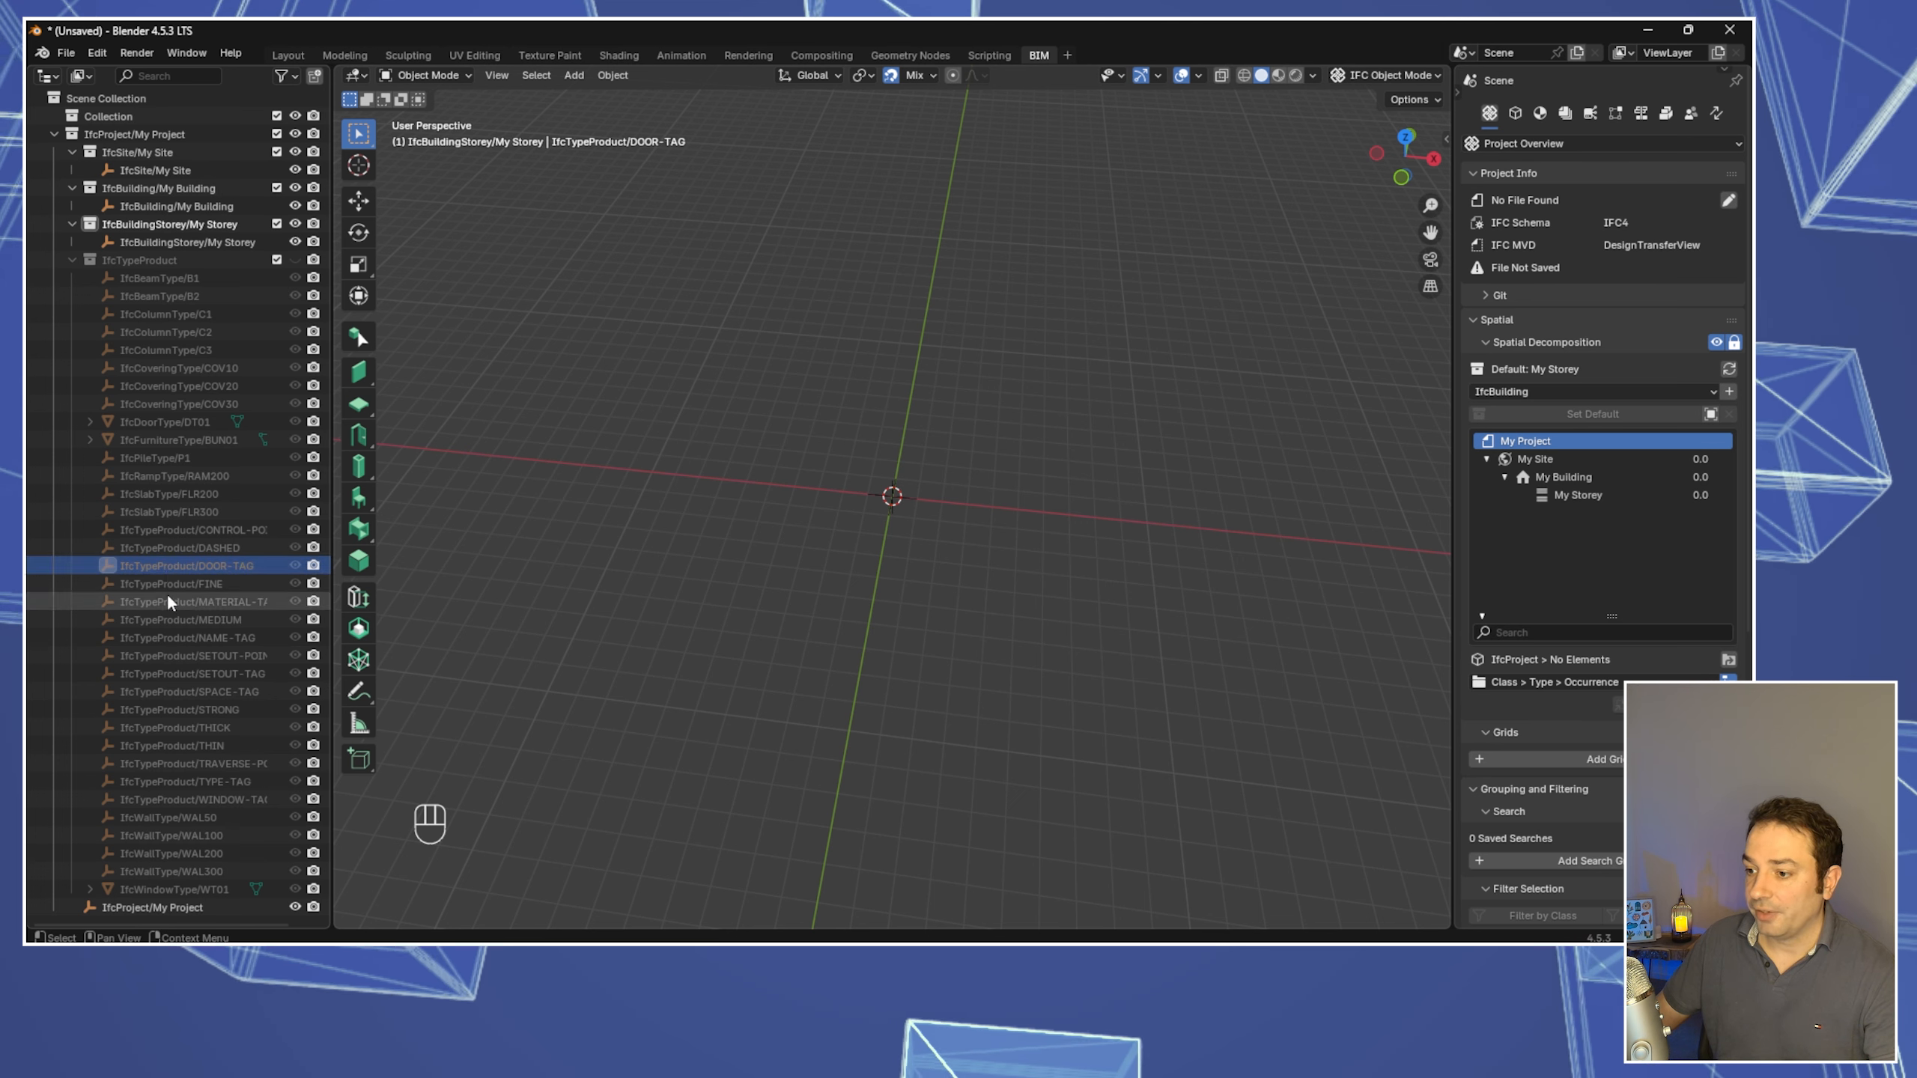
click(167, 582)
click(290, 582)
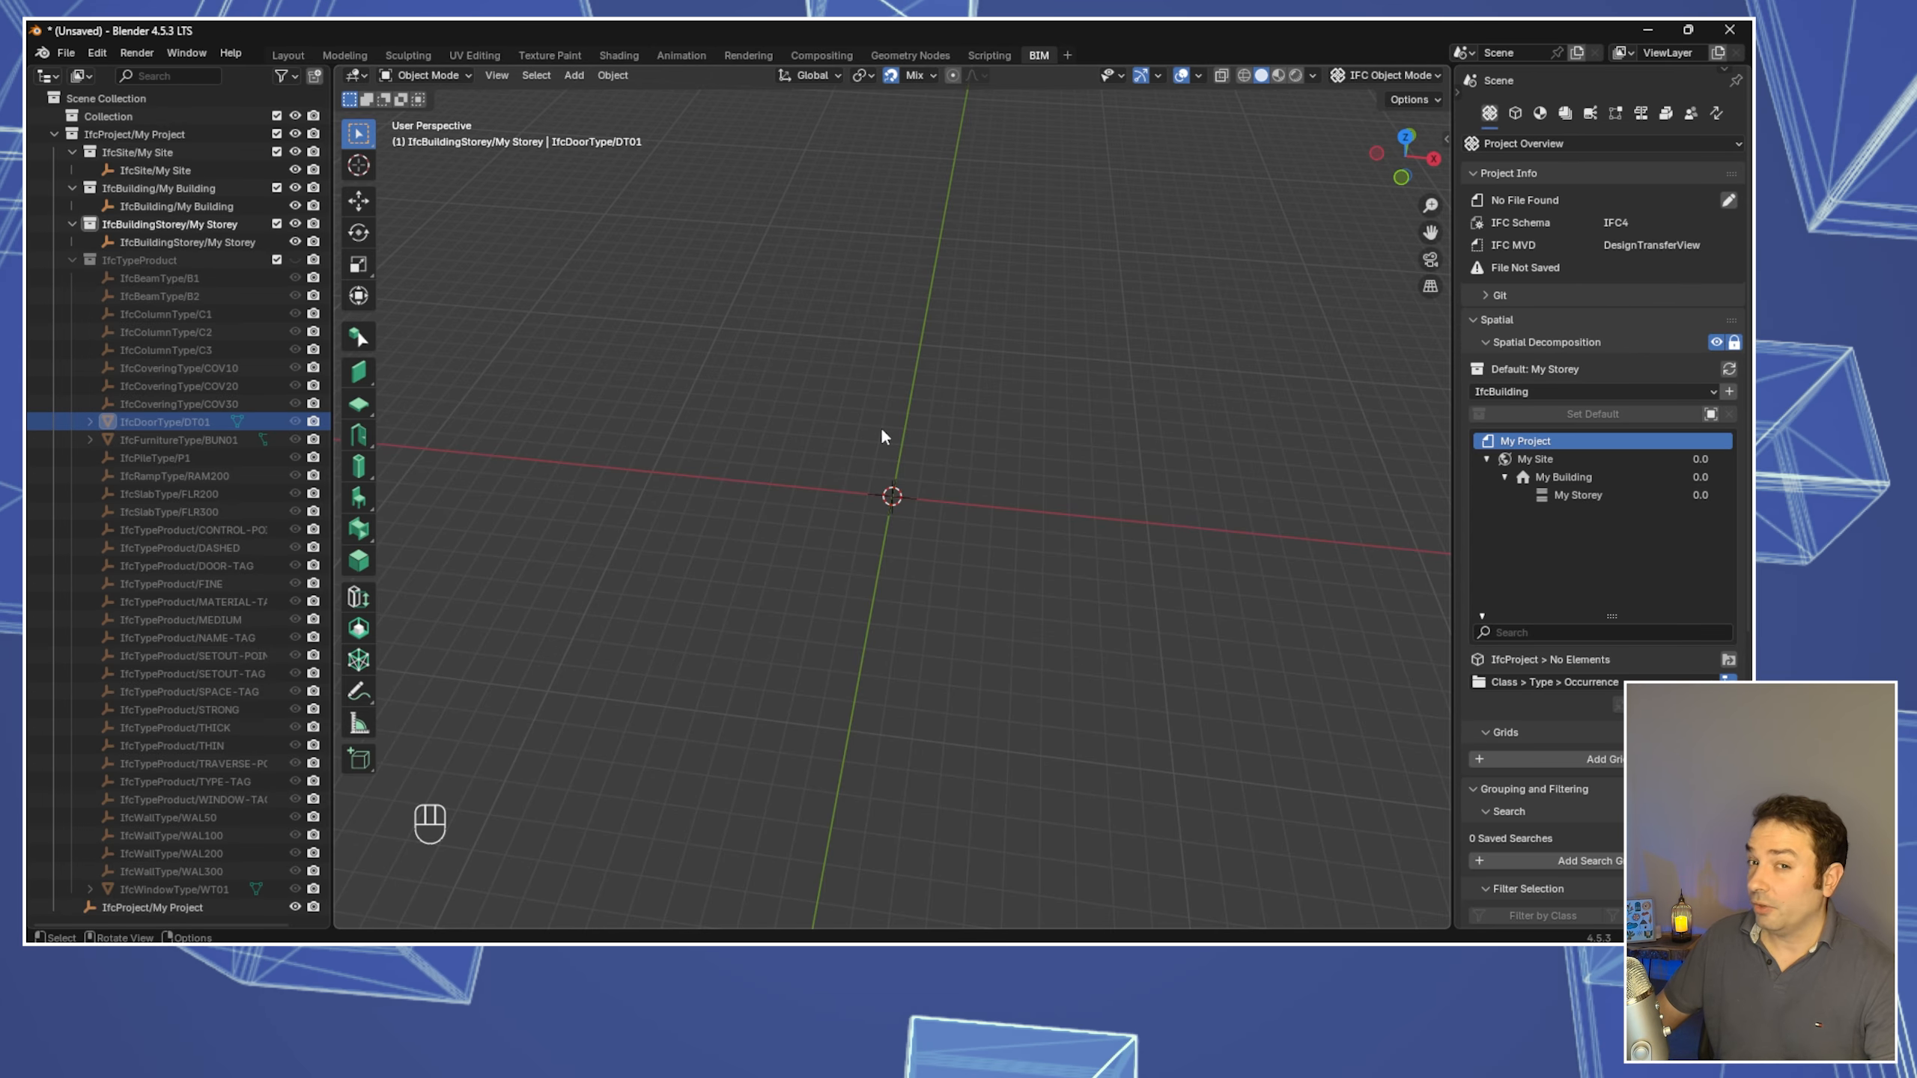
Check the Emulate Numpad setting in the keyboard input preferences
click(101, 49)
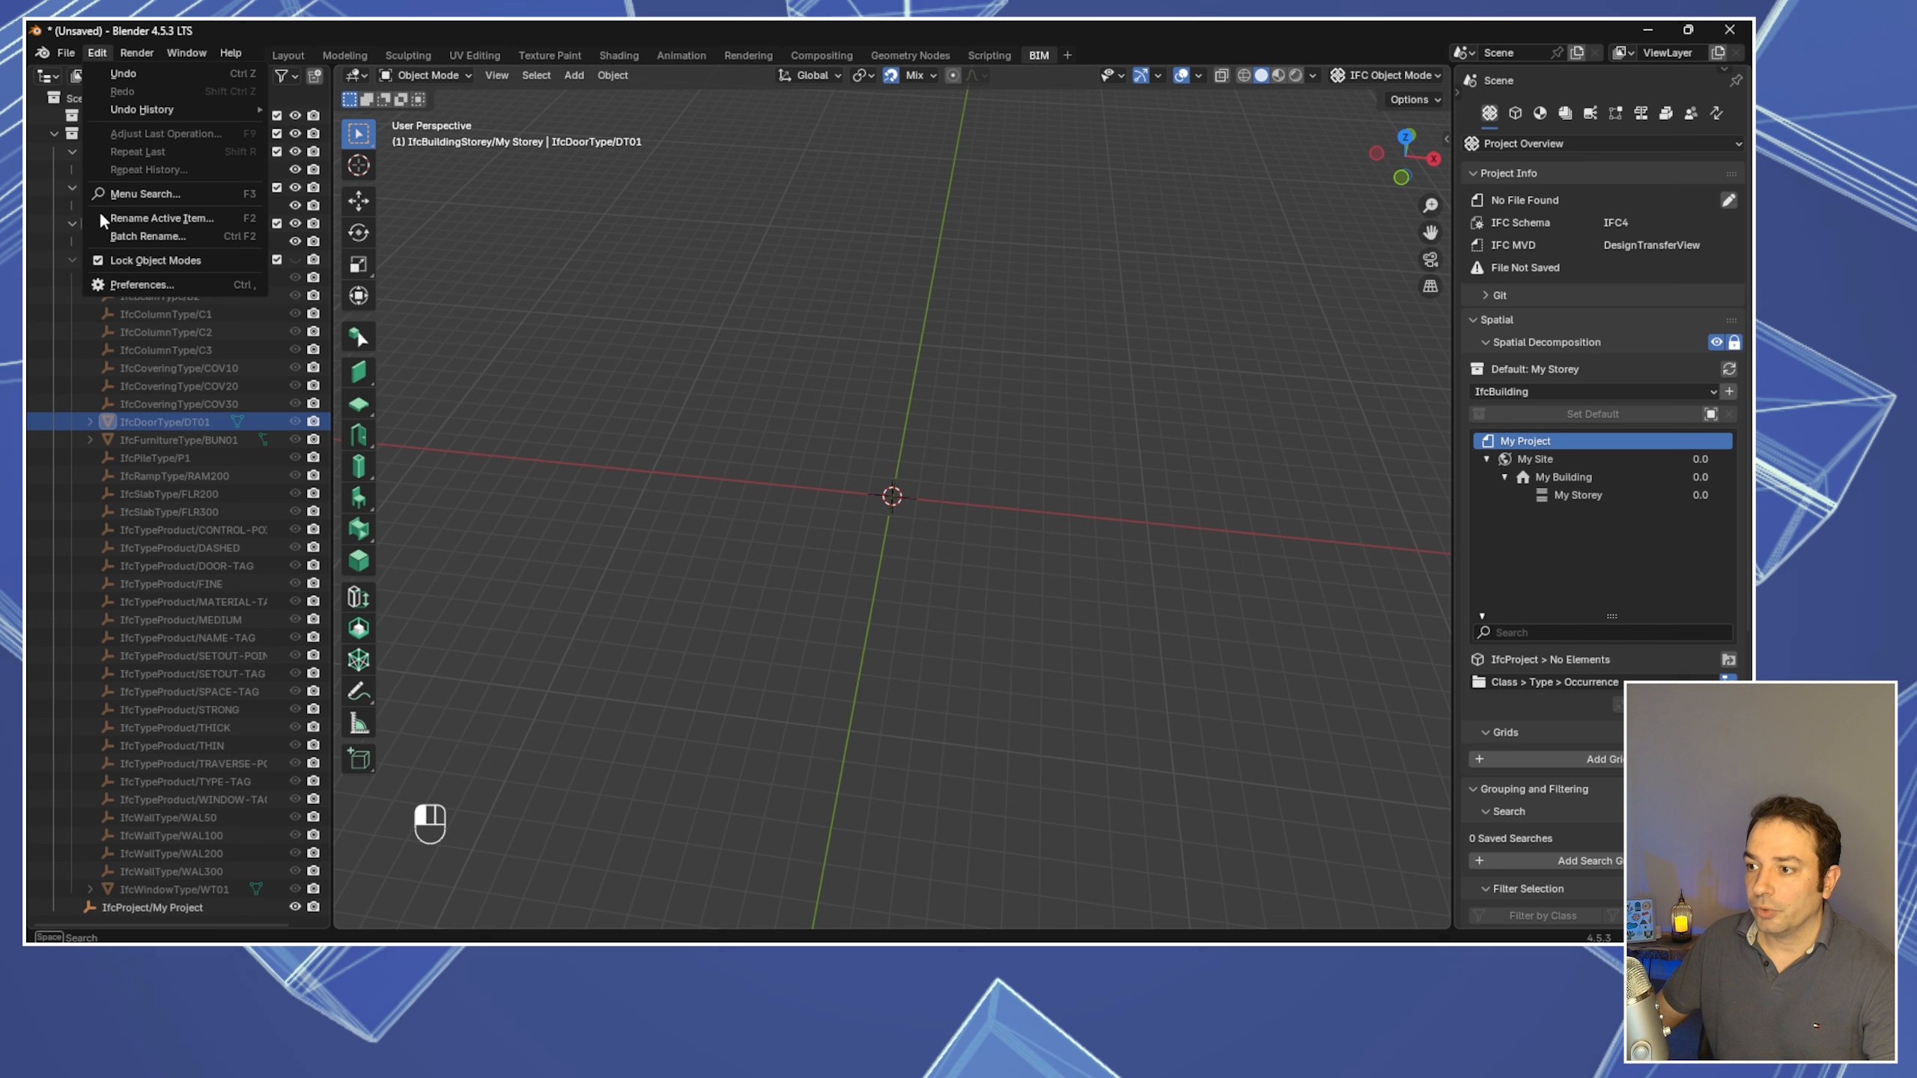
click(133, 284)
click(67, 278)
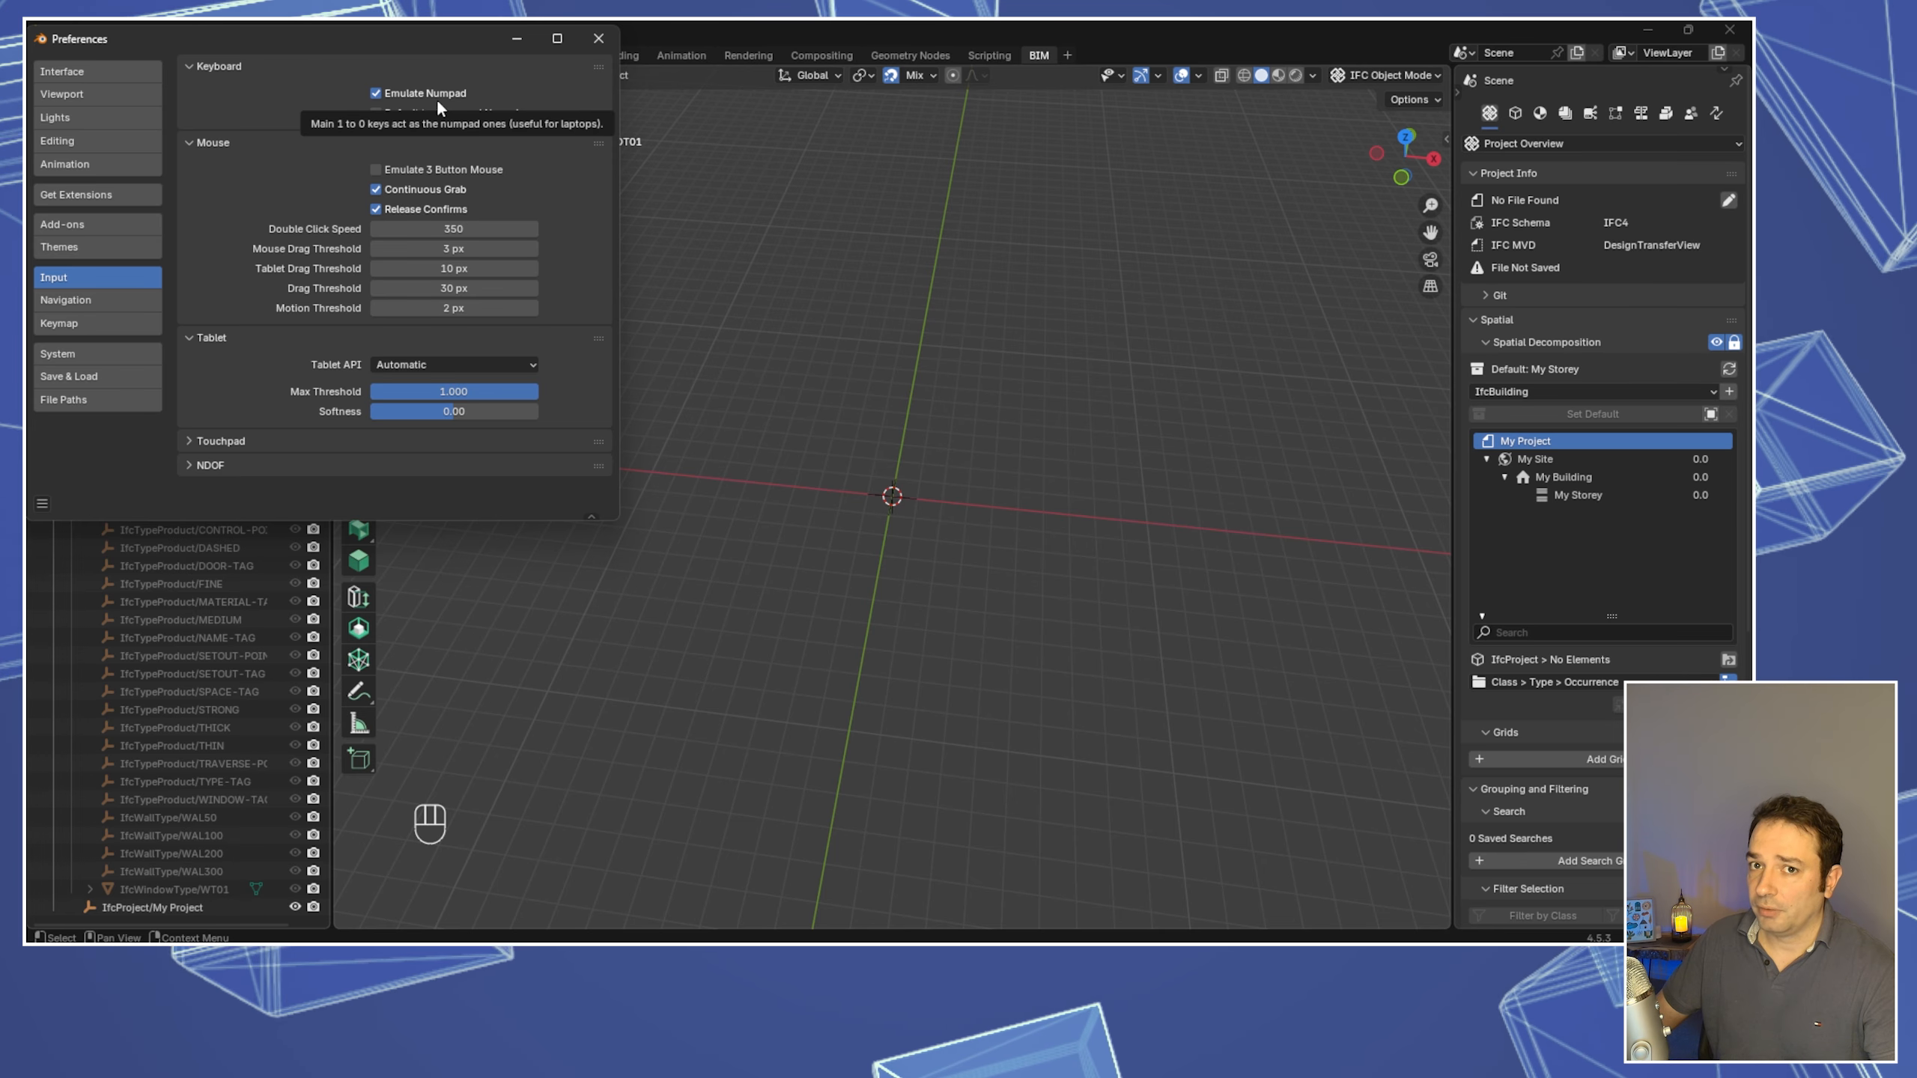
click(588, 43)
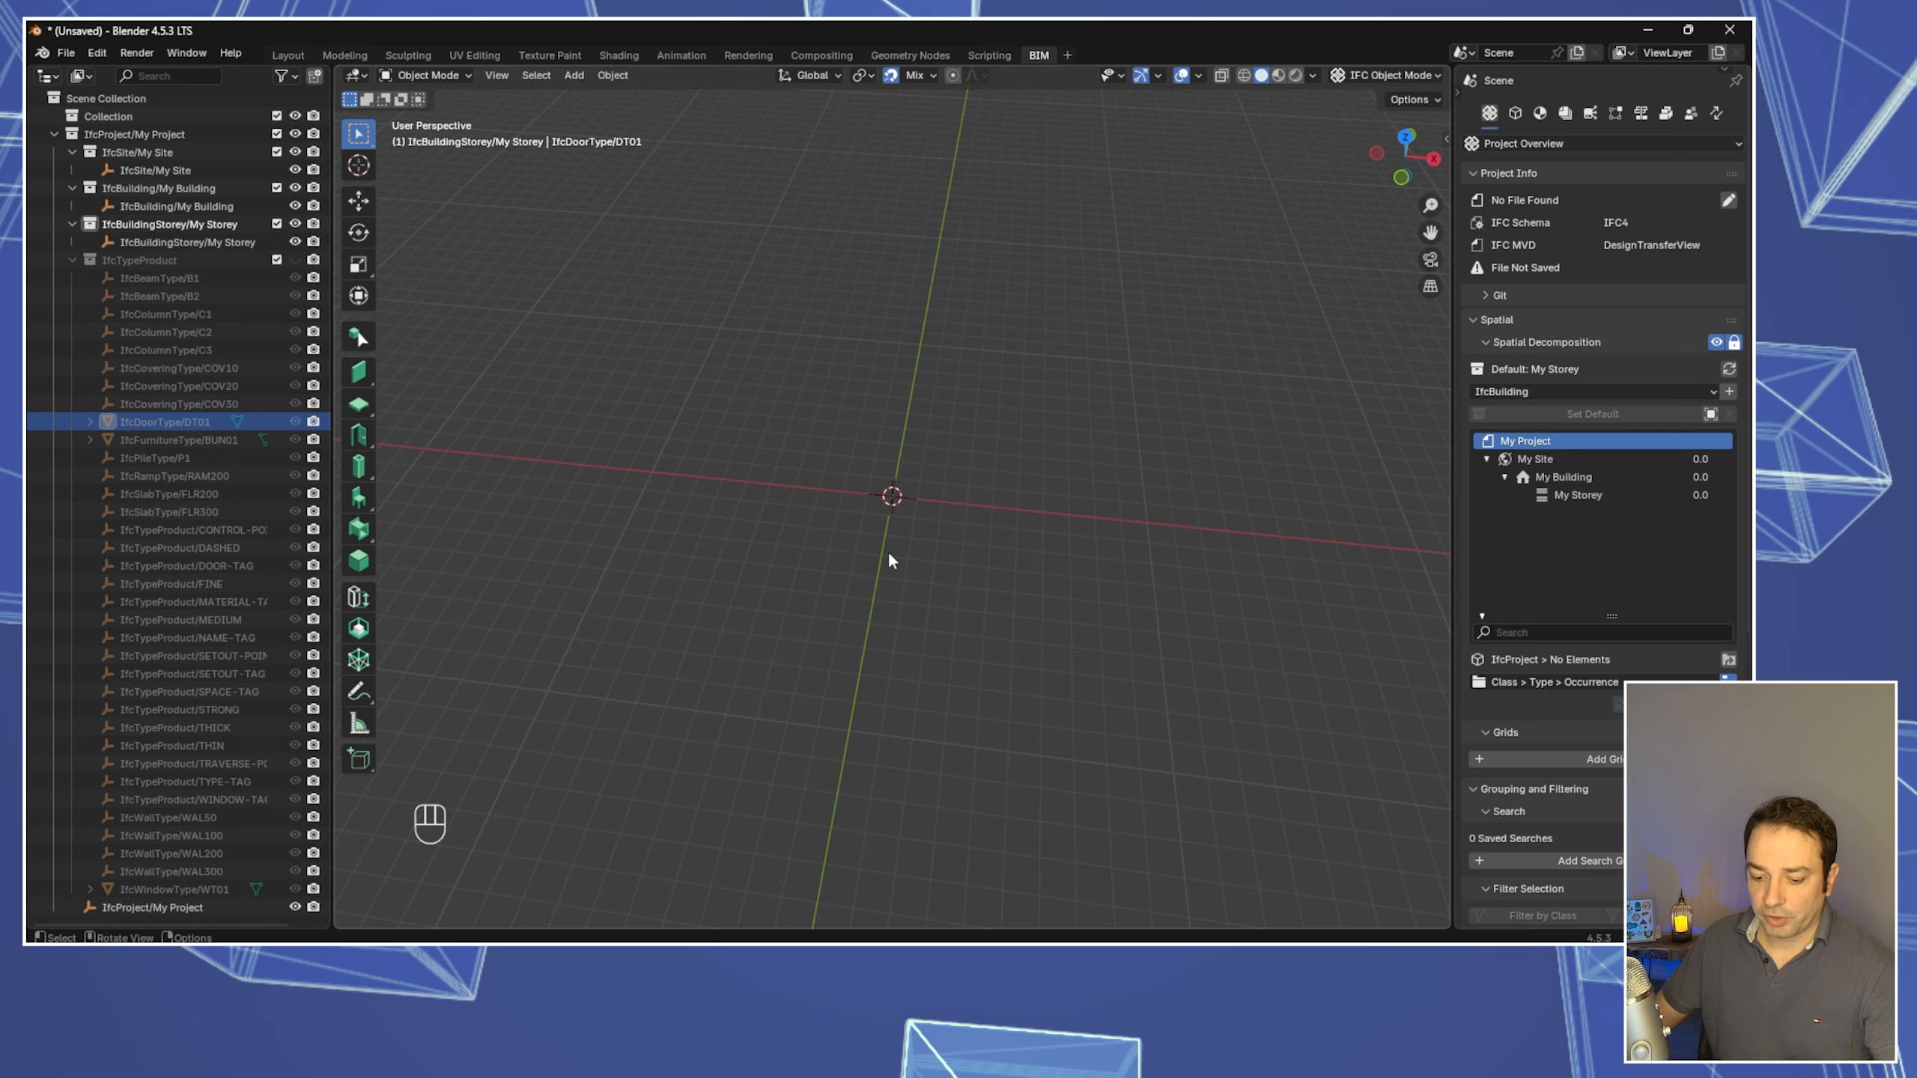
Cycle the viewport through the front and side orthographic views and finish in the top view
key(KP_7)
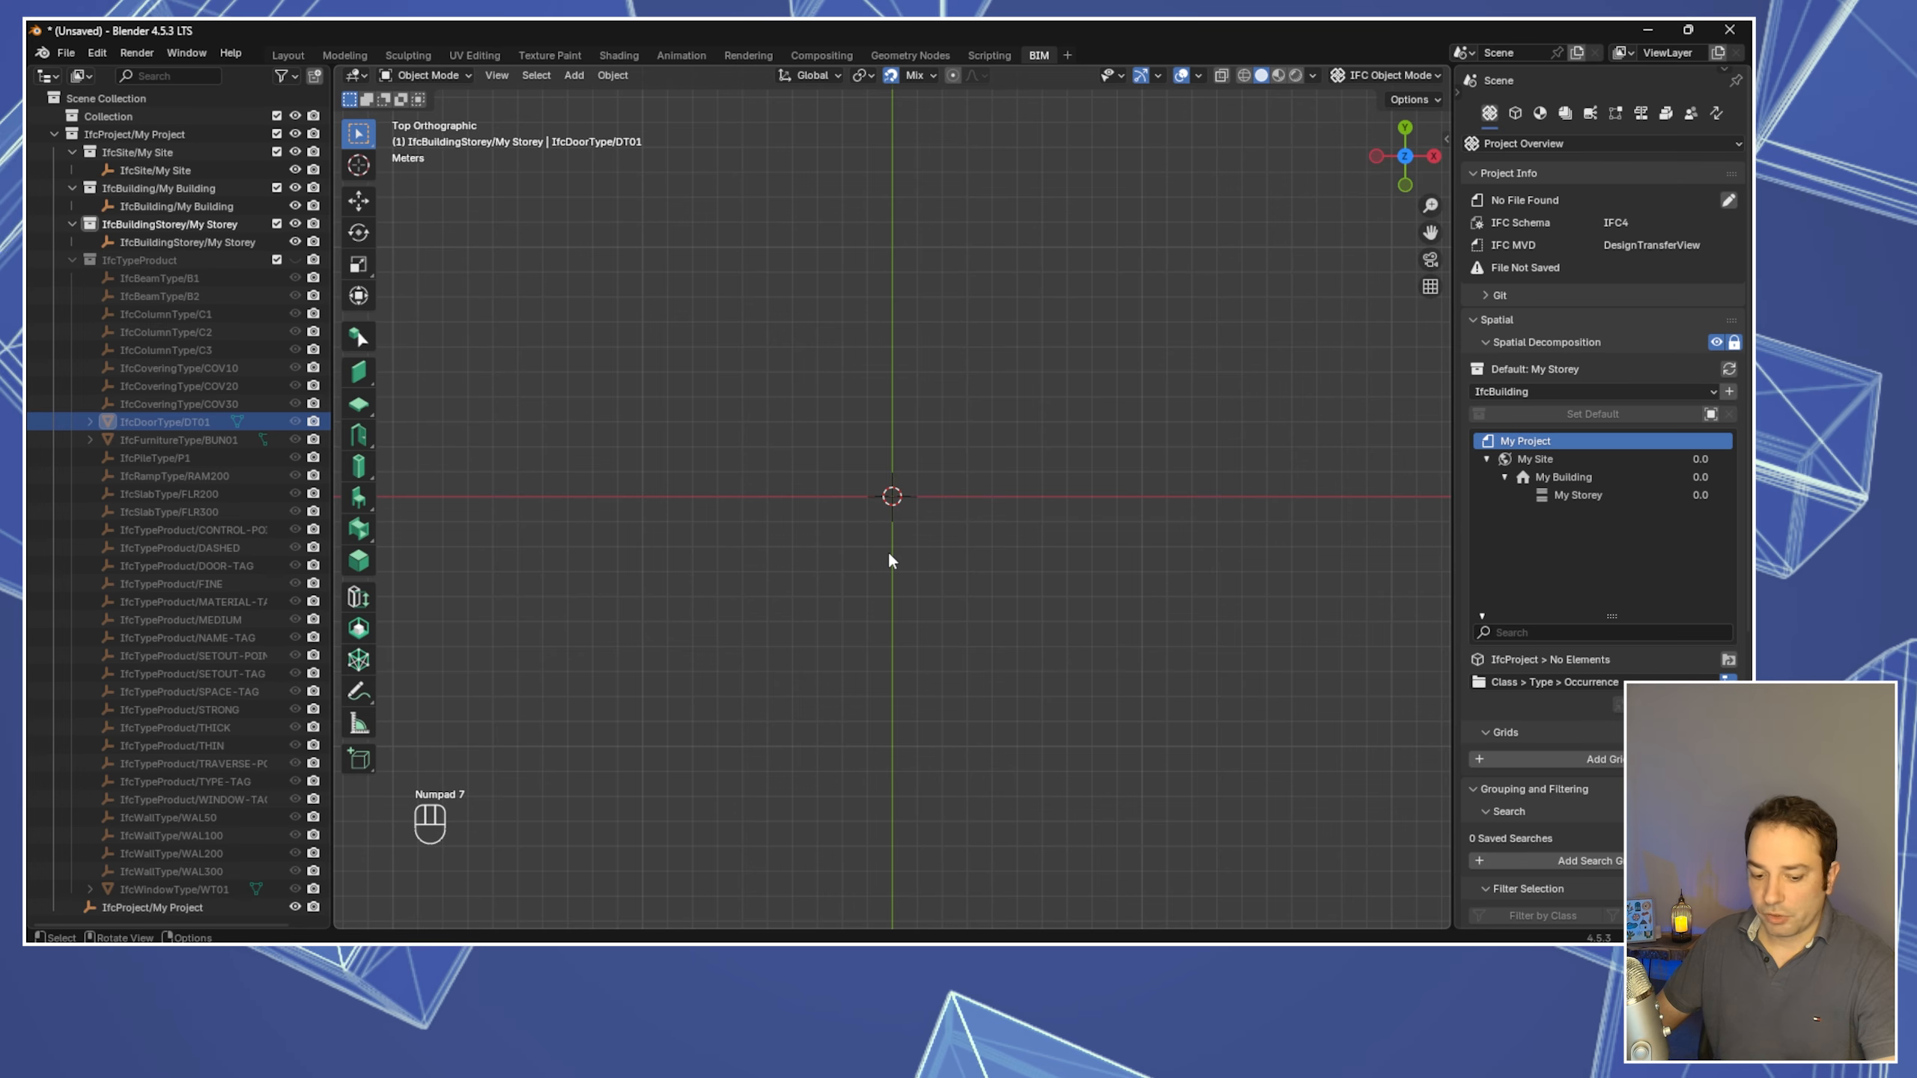
key(KP_1)
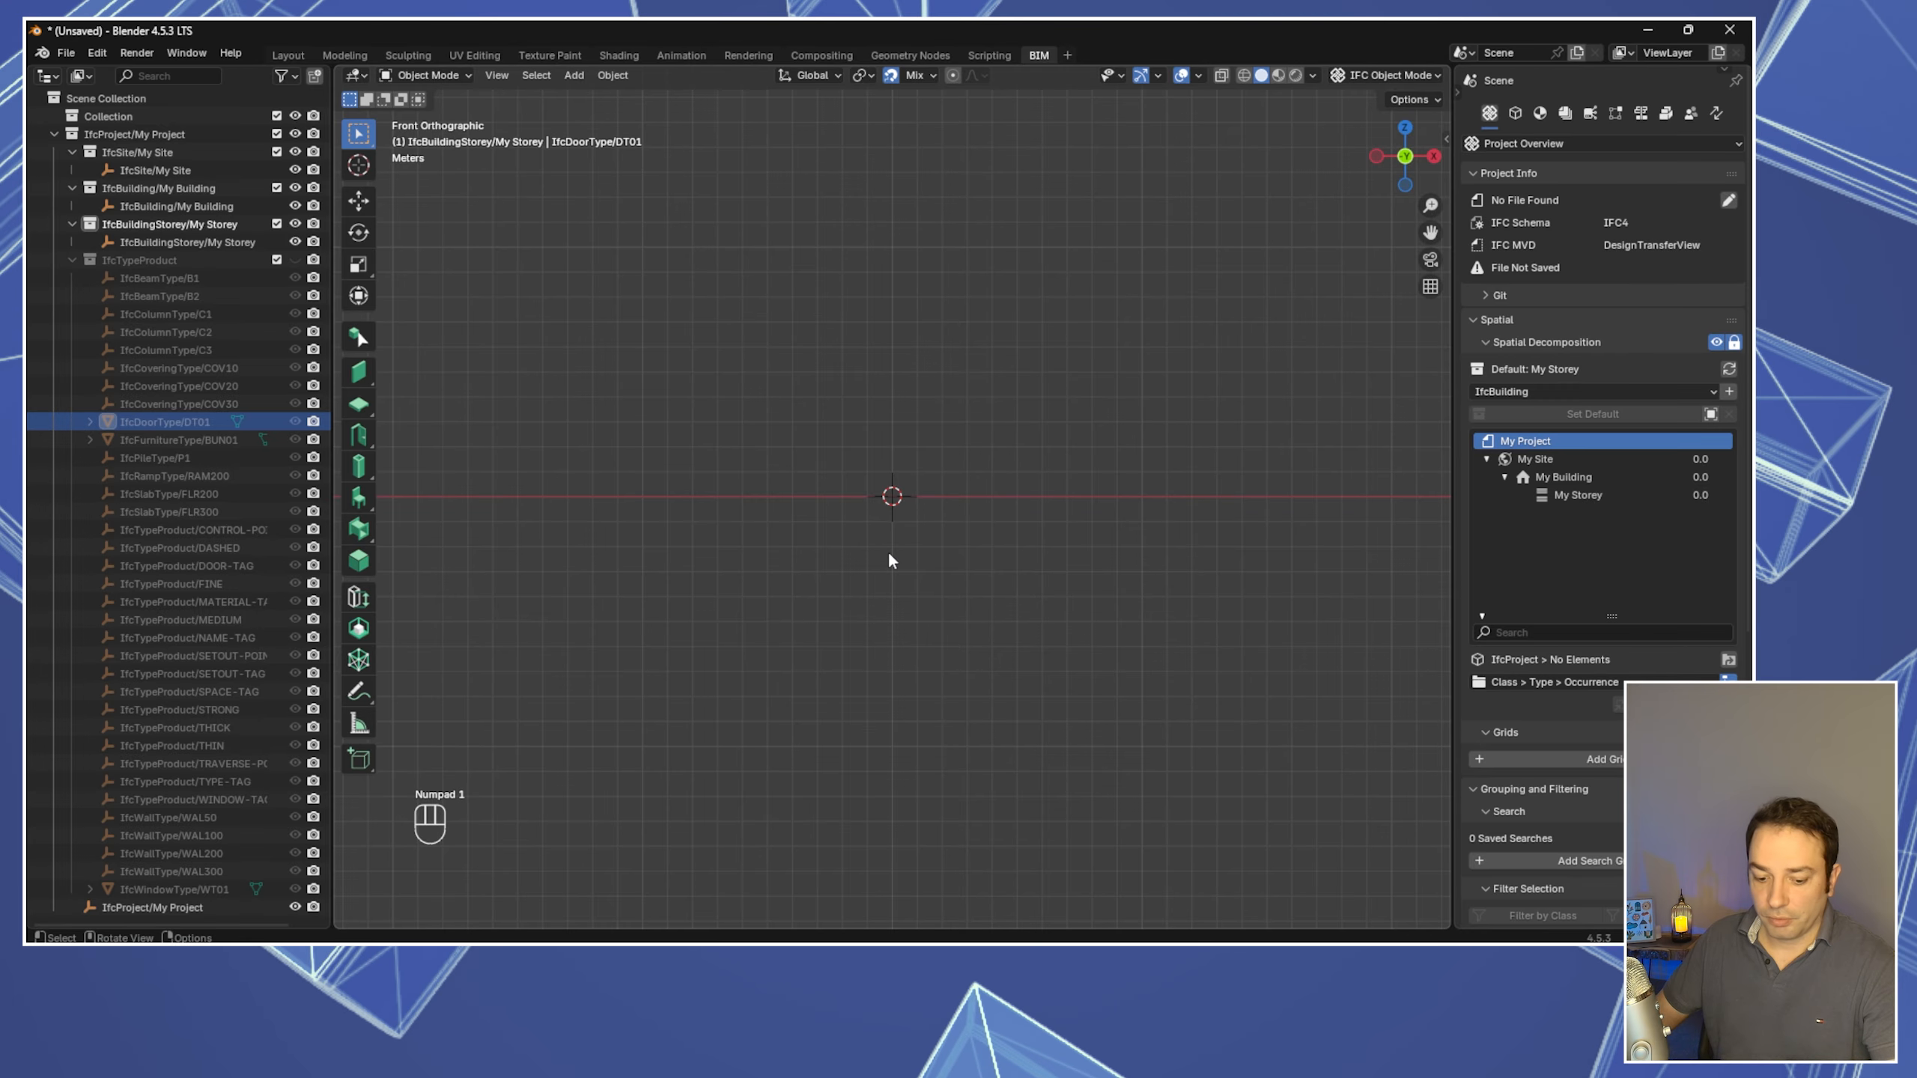
key(KP_3)
key(KP_1)
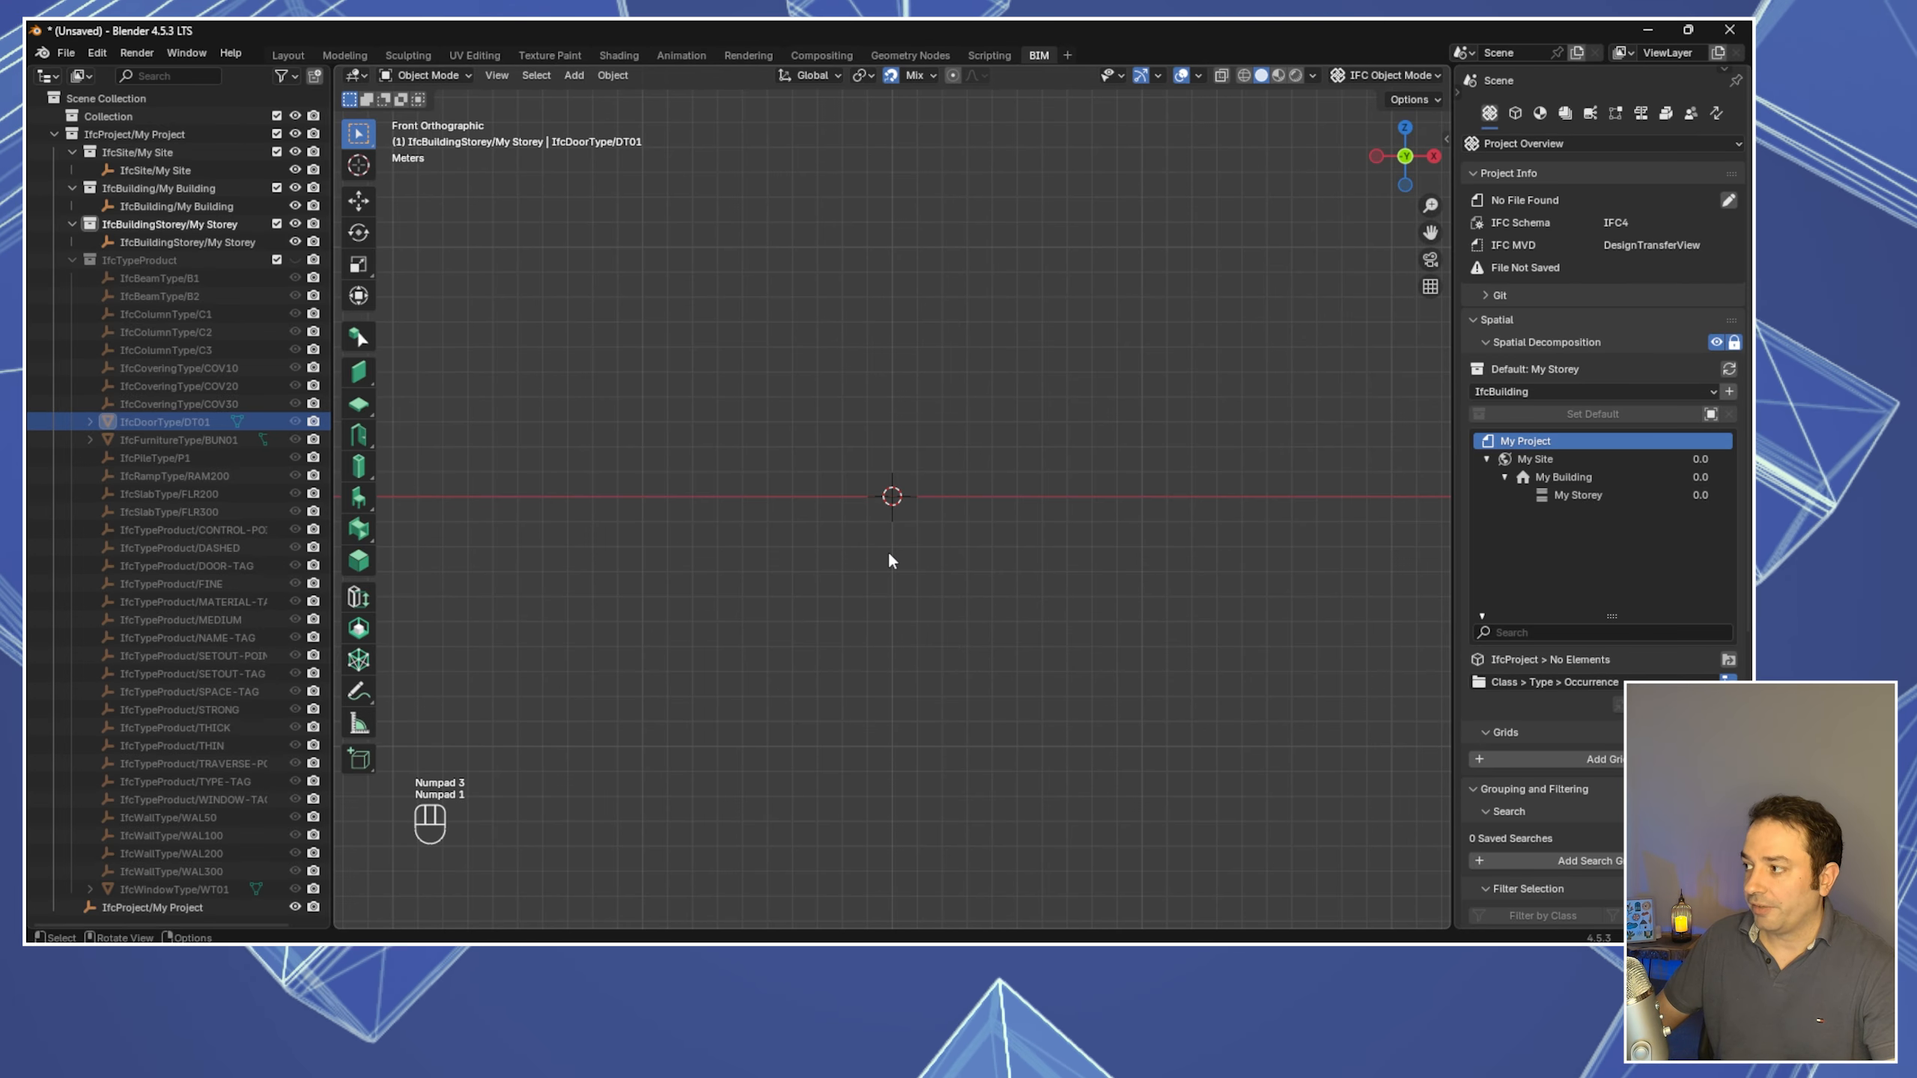
key(KP_3)
key(KP_7)
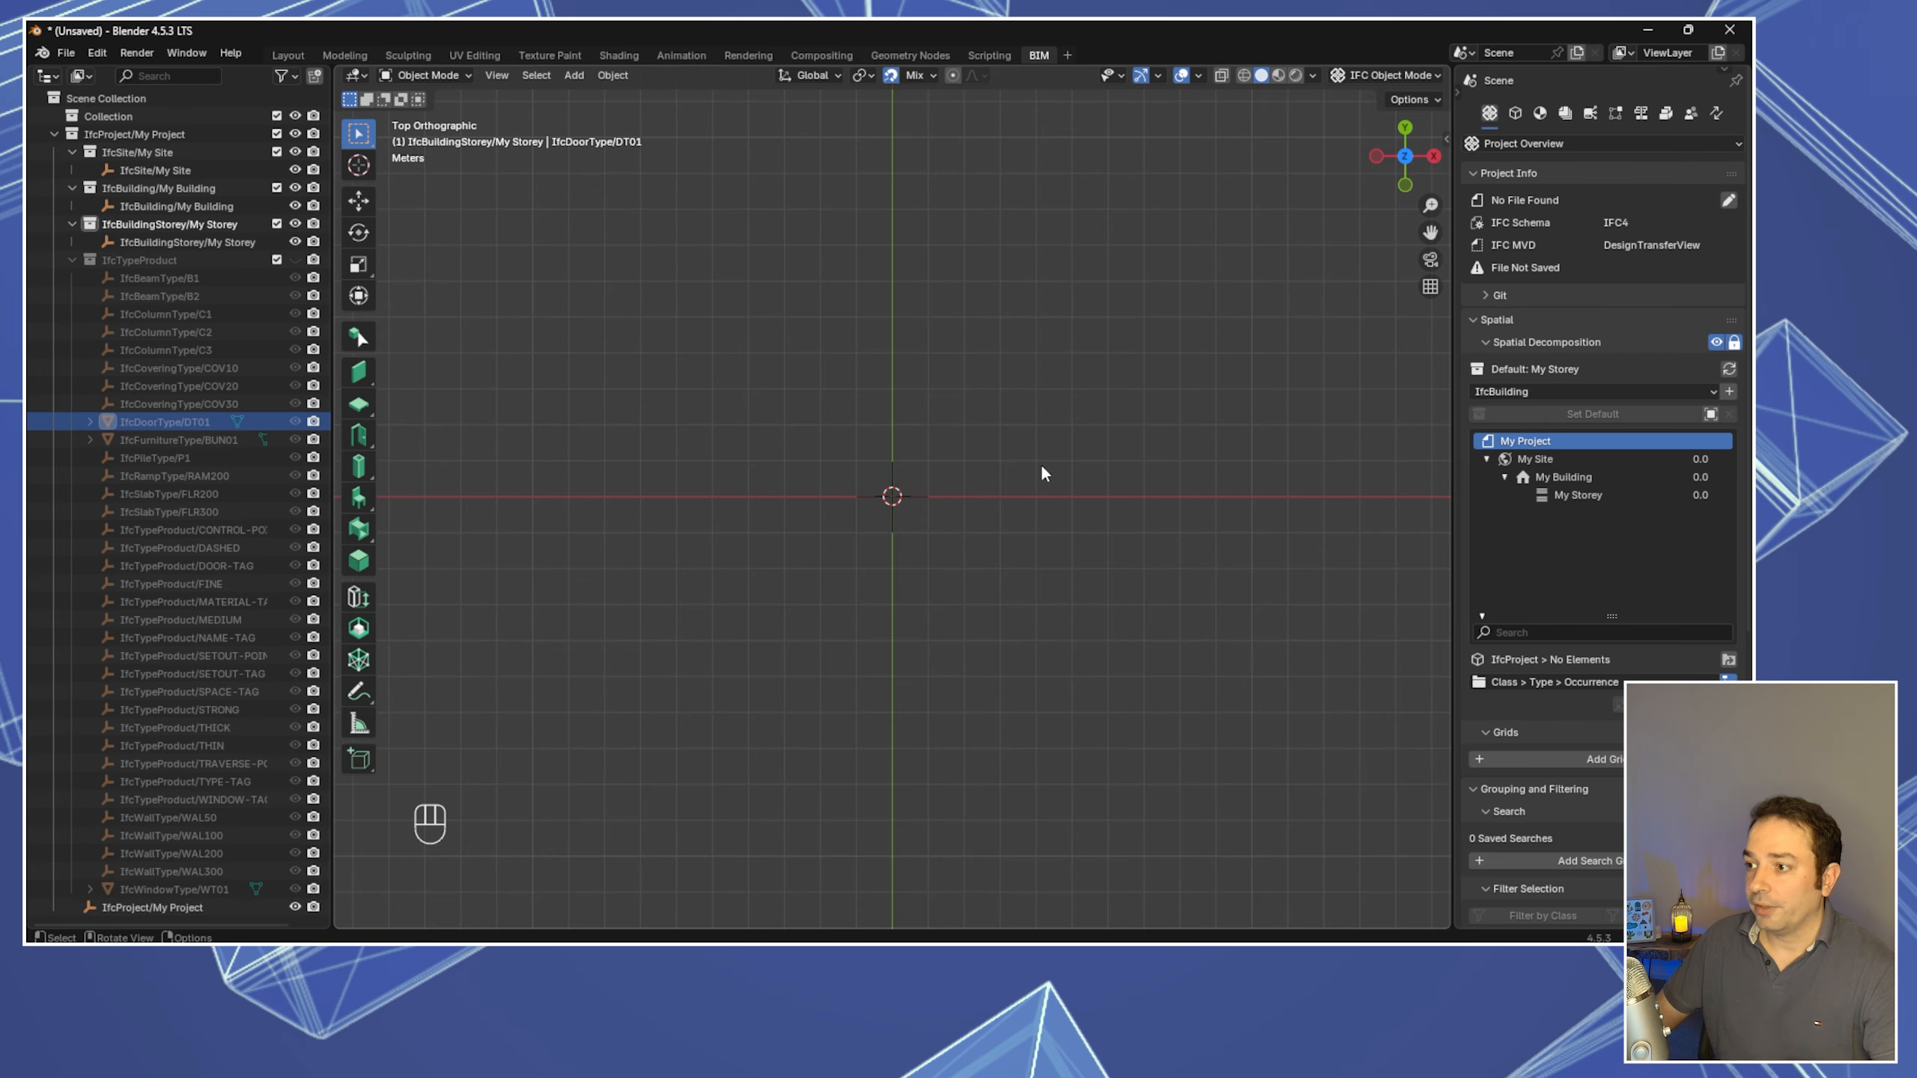
Activate the Wall tool and make WAL300 the active wall type
click(367, 380)
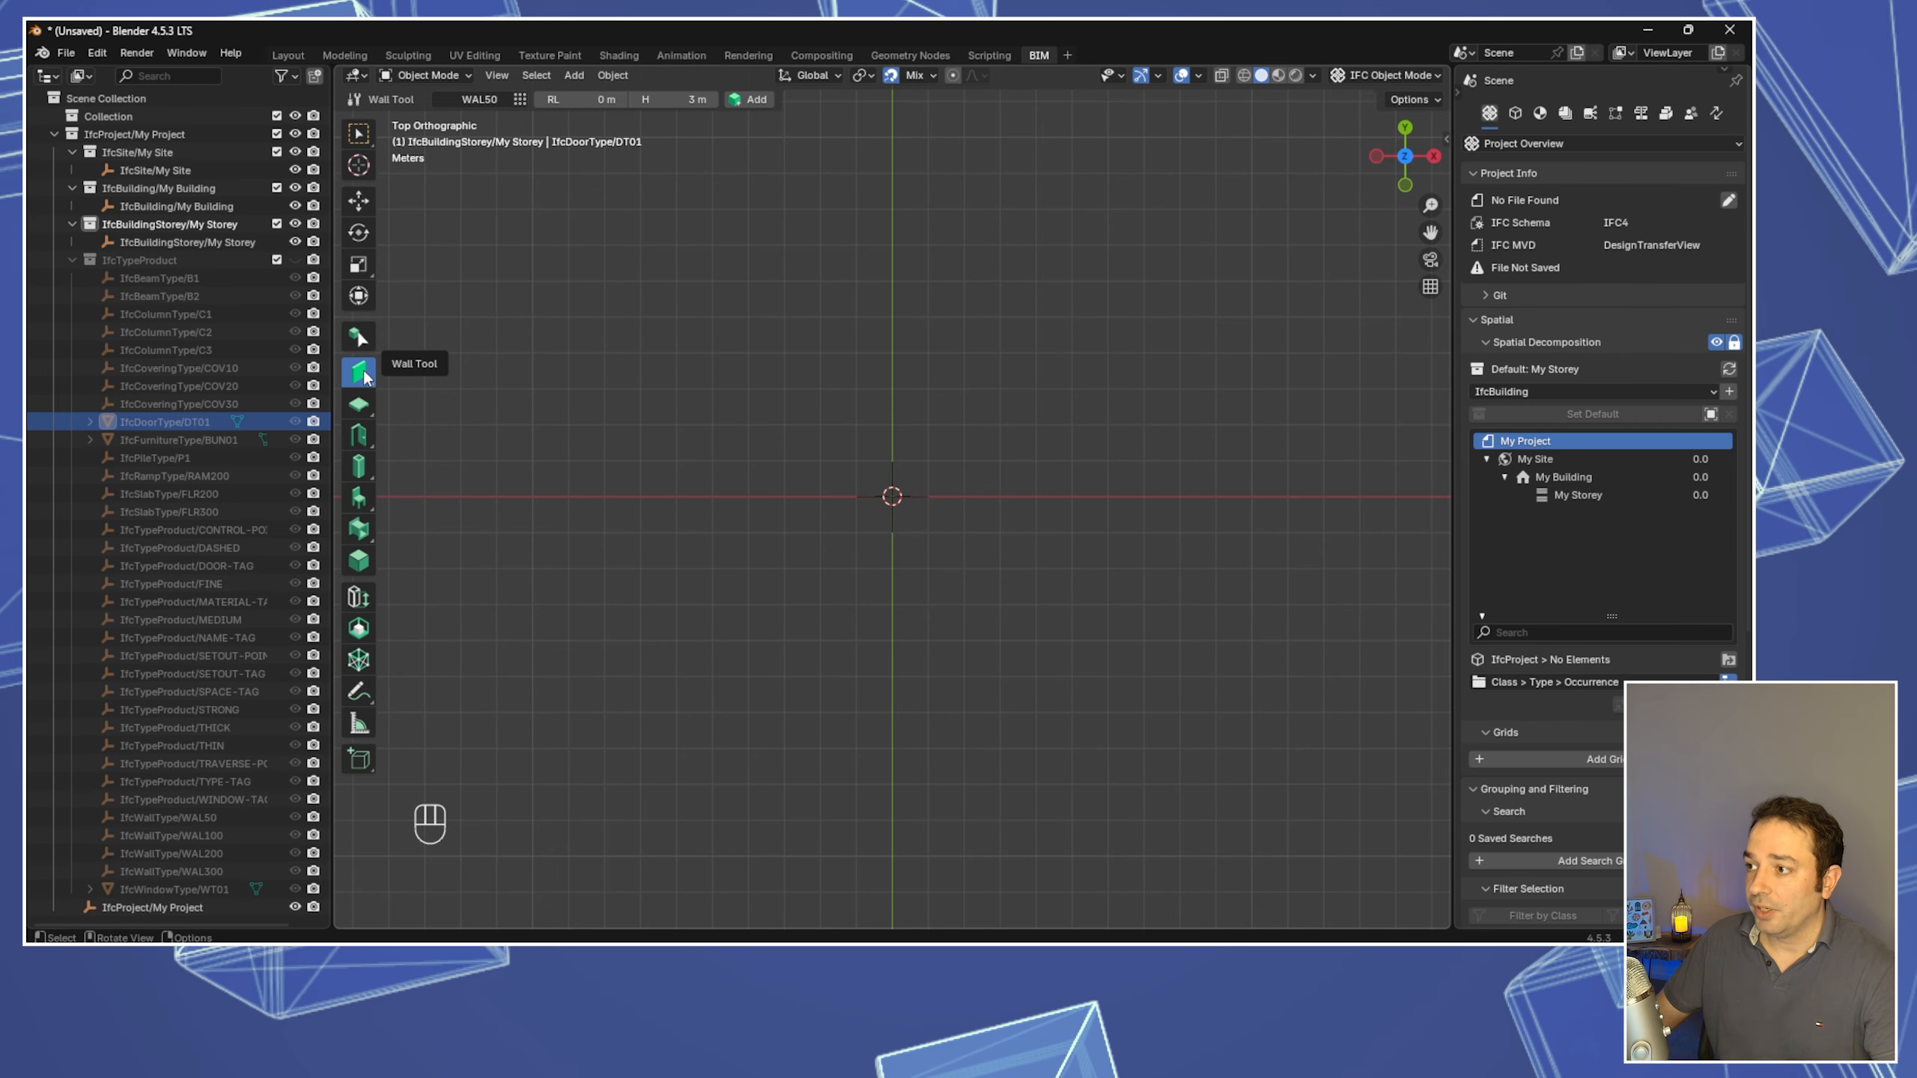
click(484, 100)
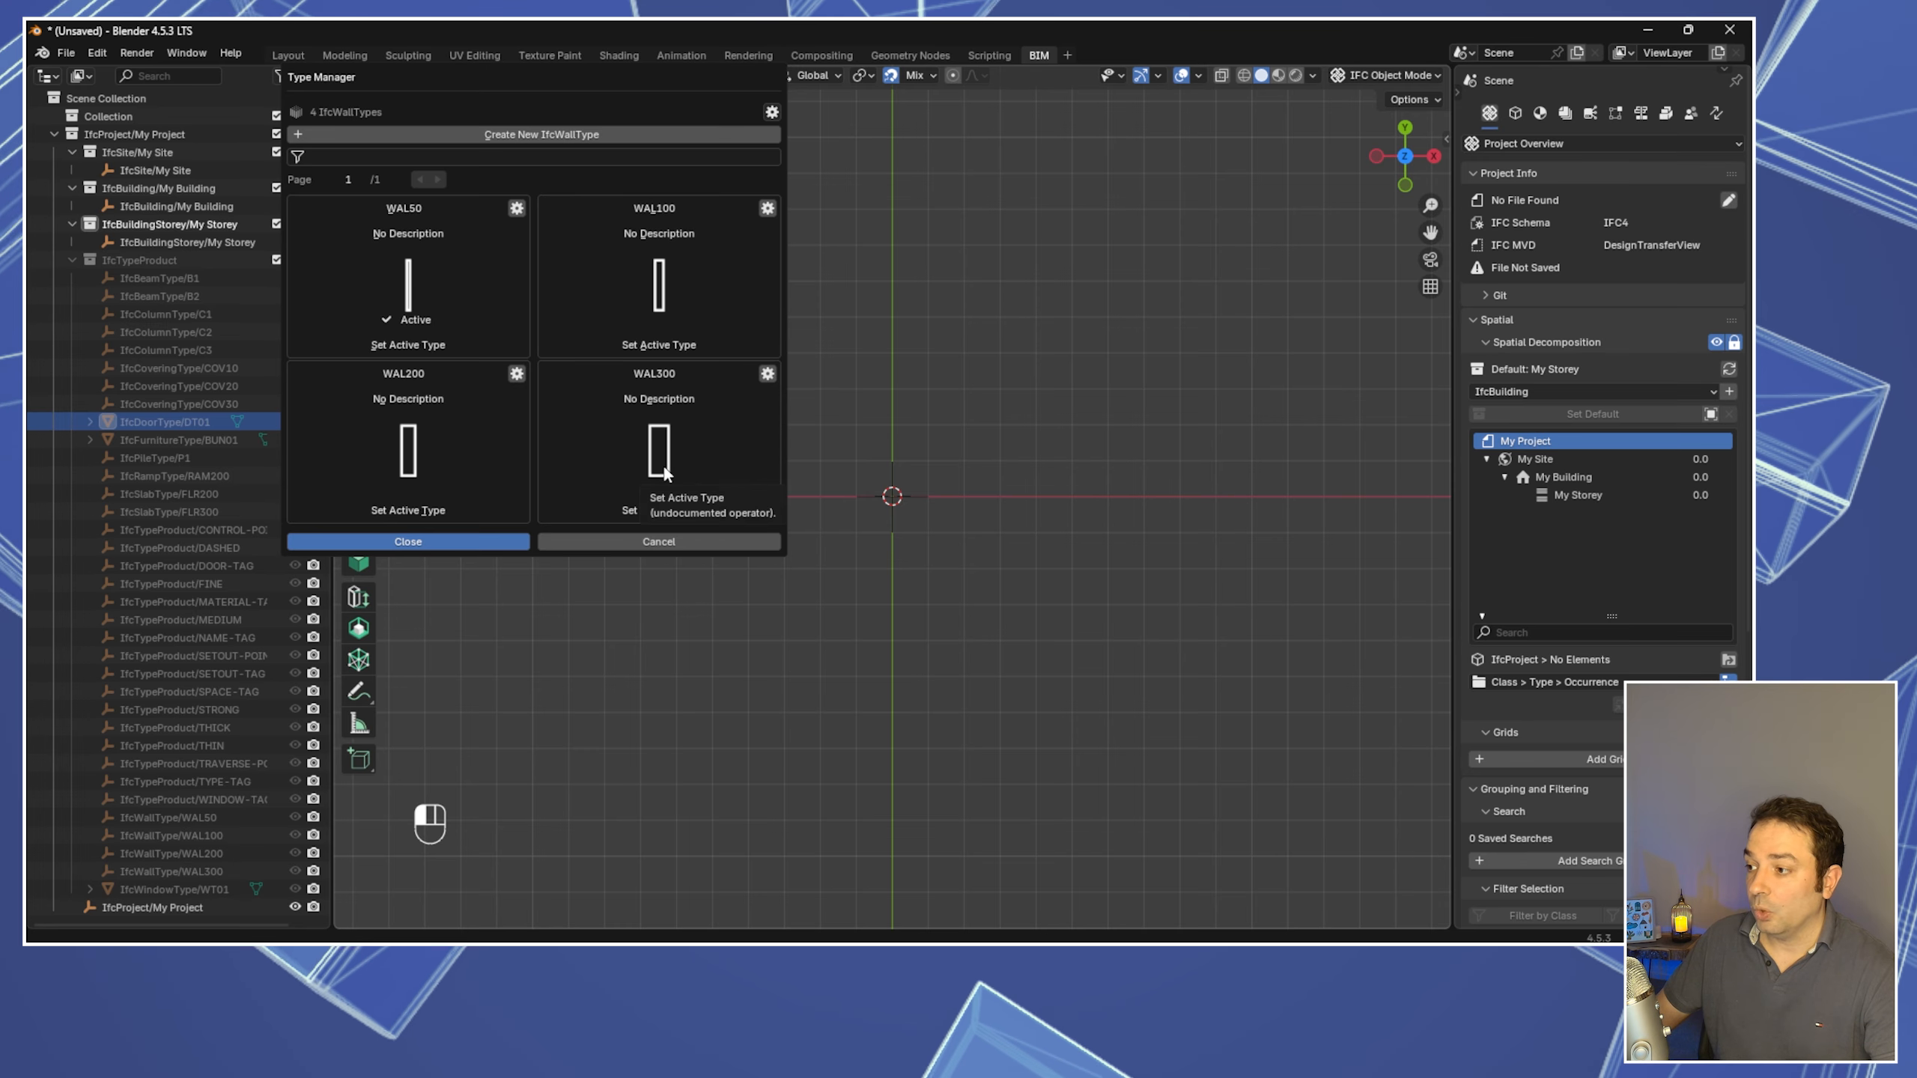
click(446, 542)
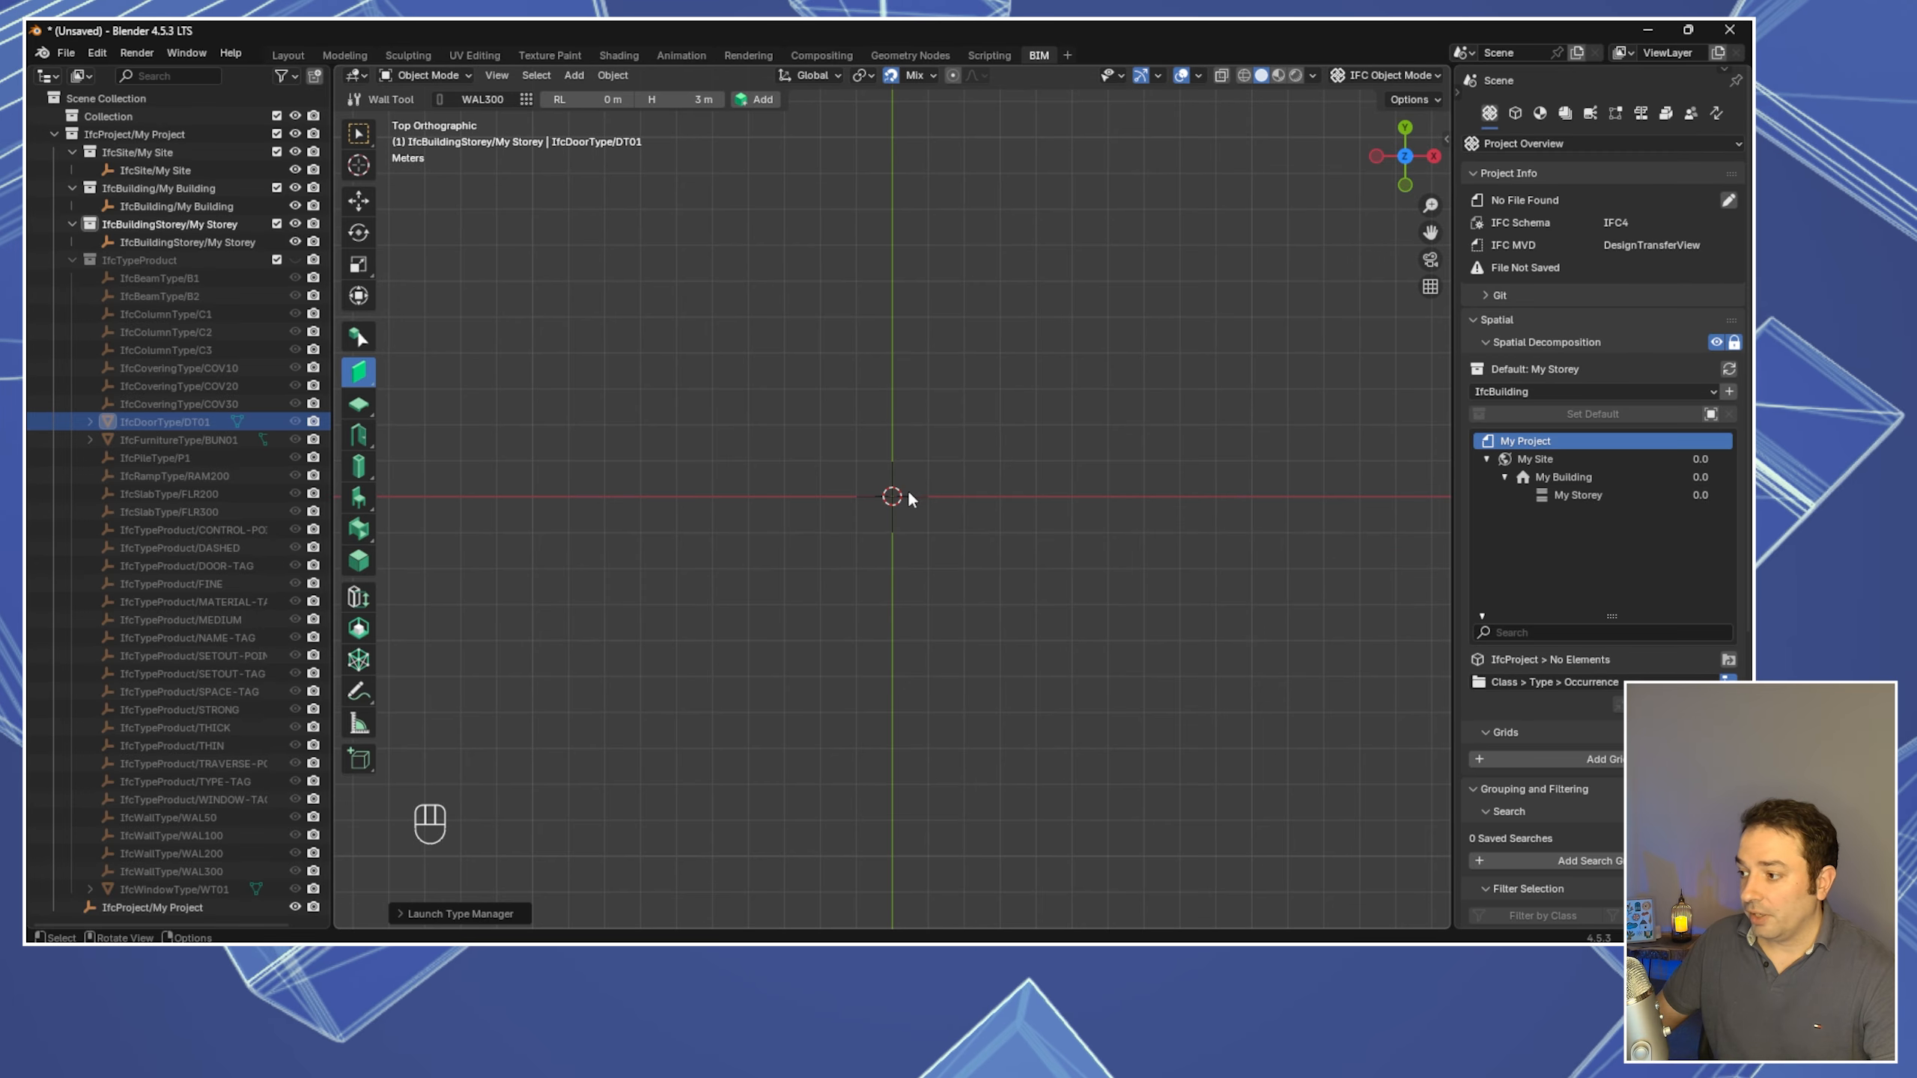
Draw a 10 m wall from the origin along the positive X axis, followed by a 5 m wall along positive Y
click(755, 101)
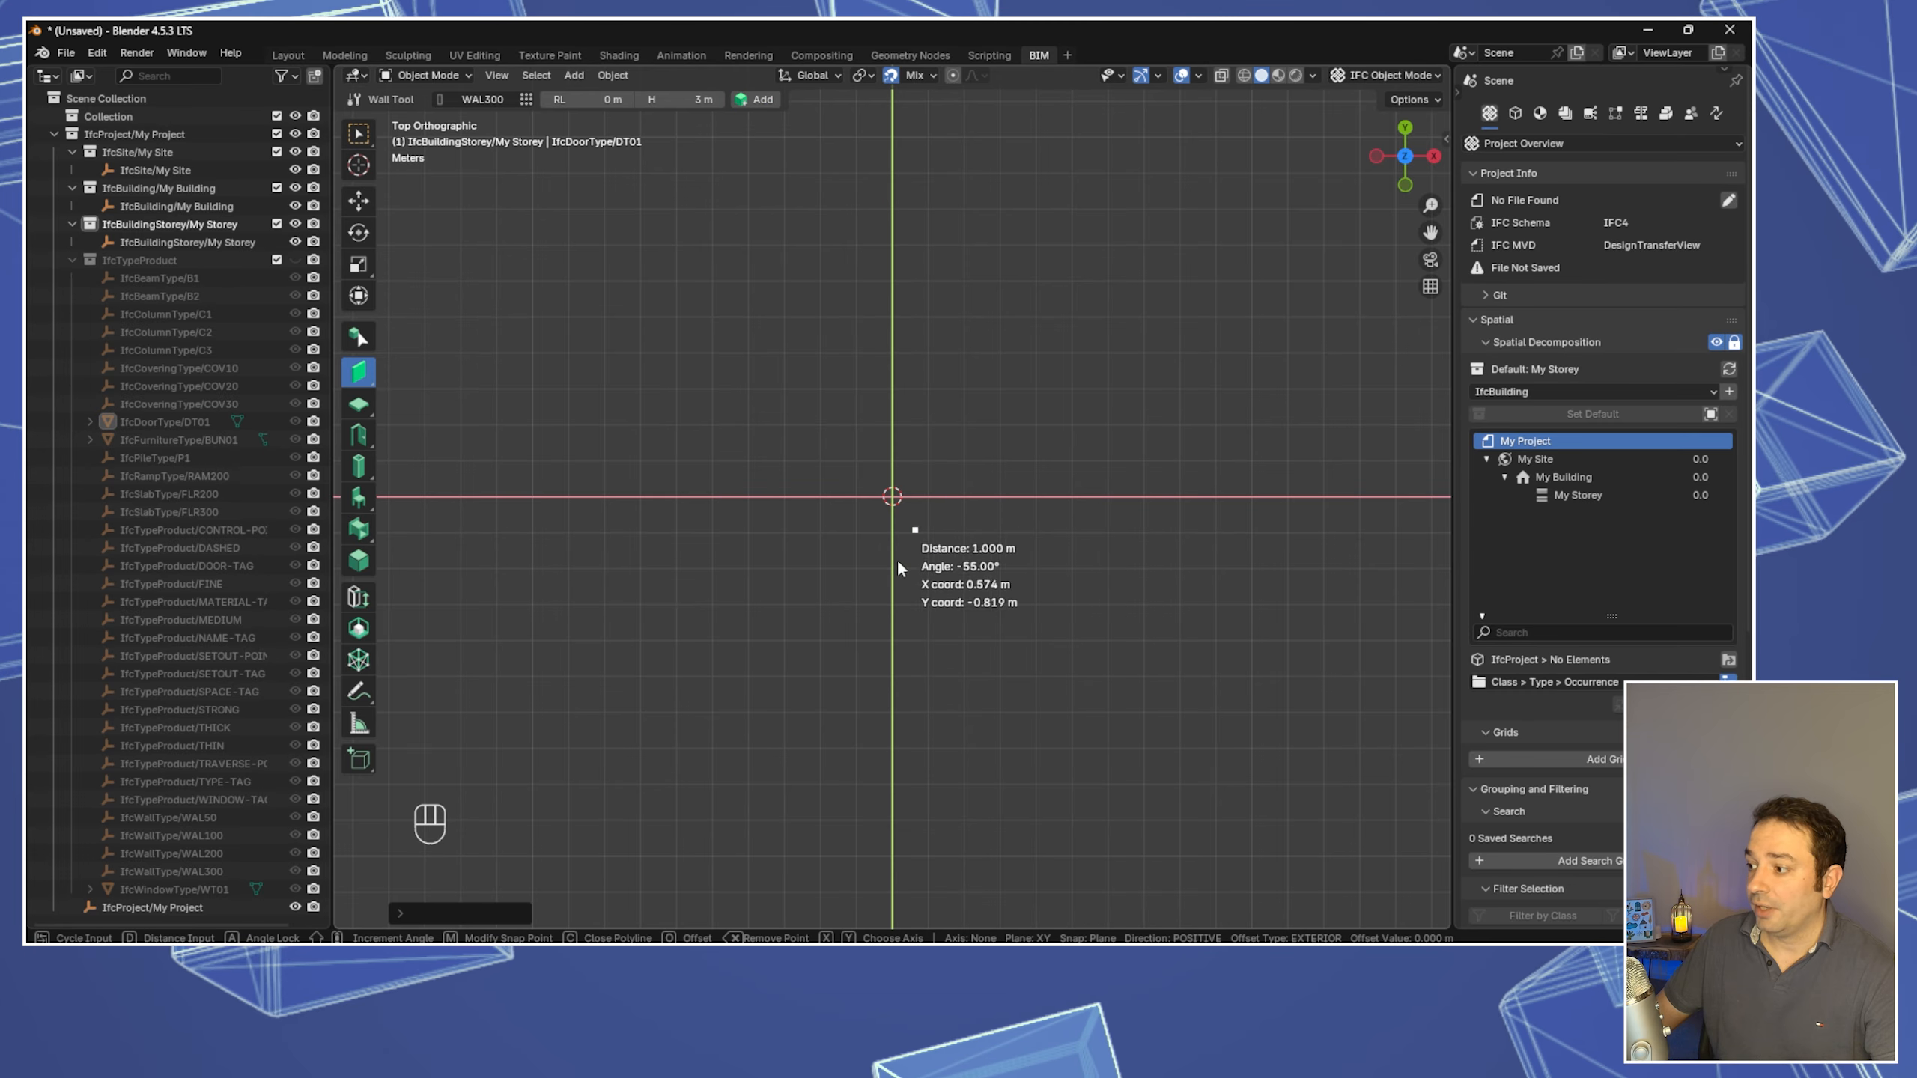
click(891, 497)
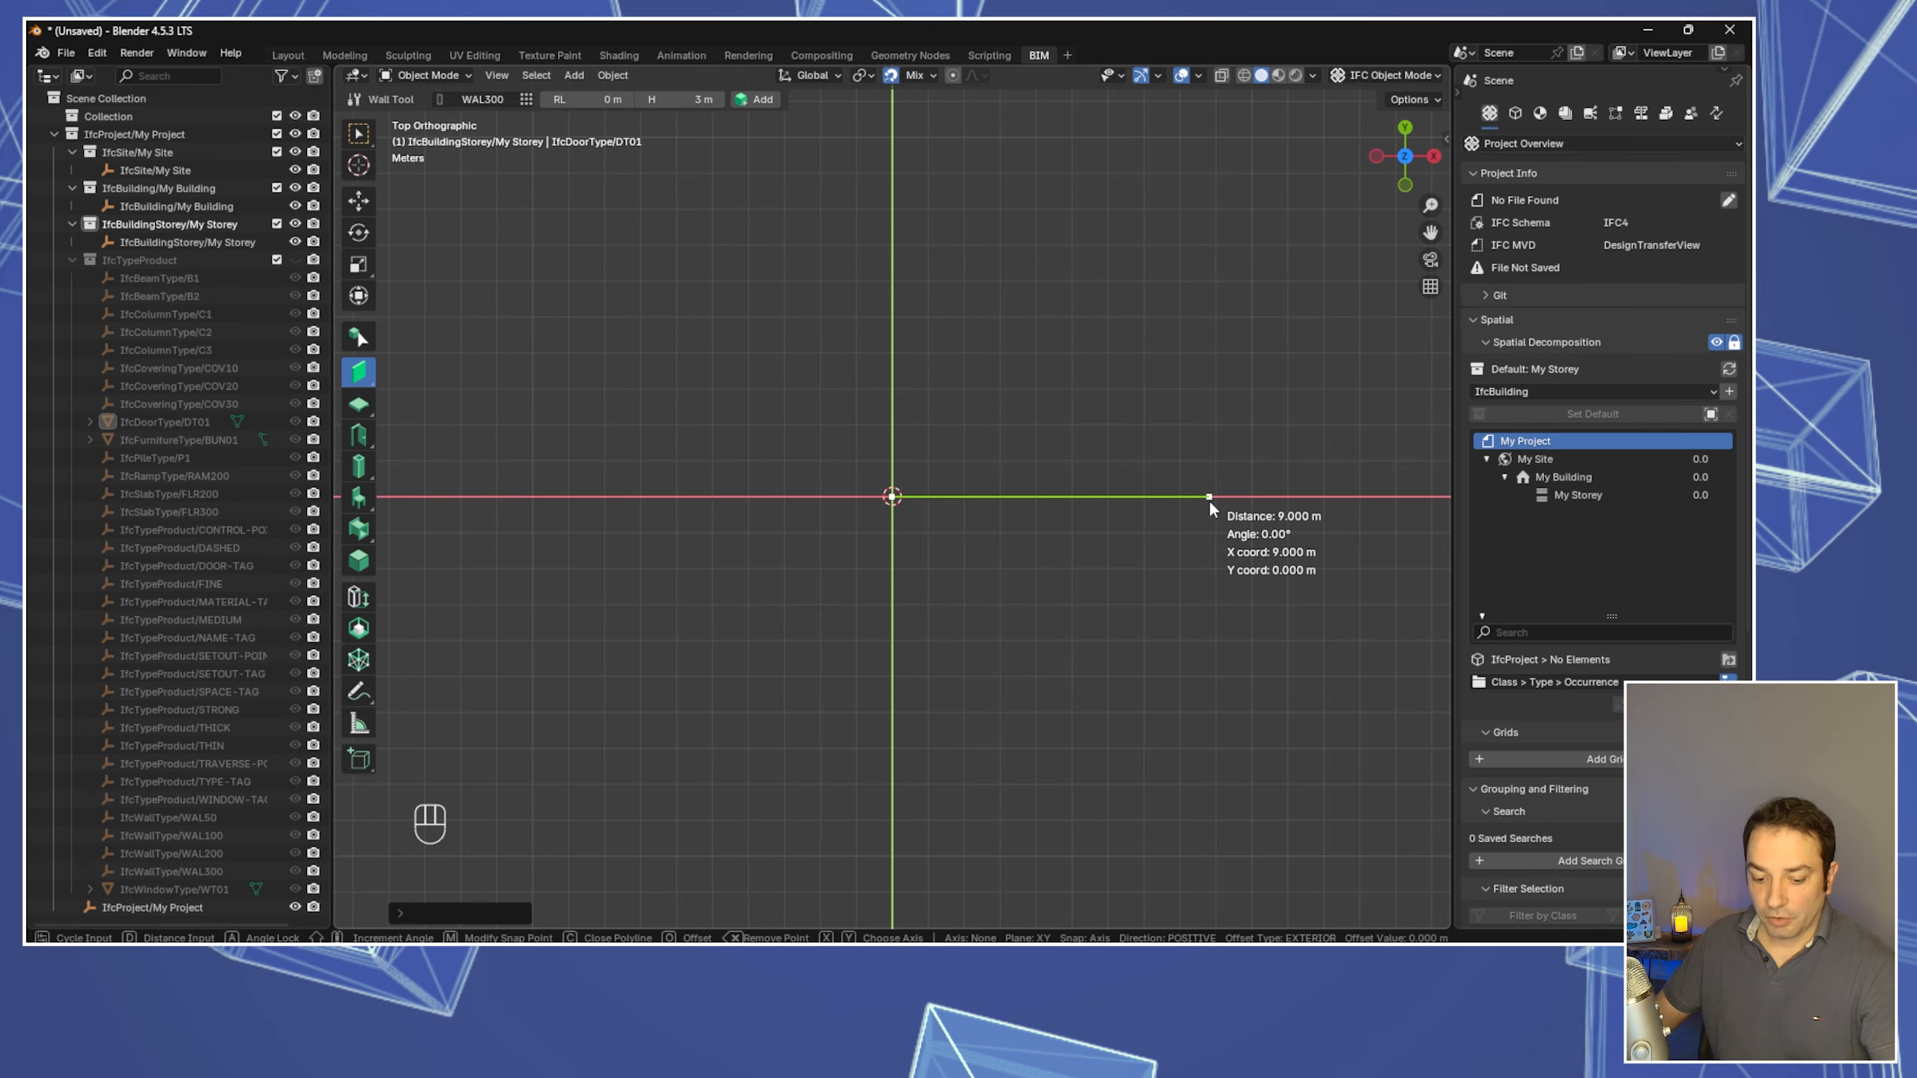
text(1)
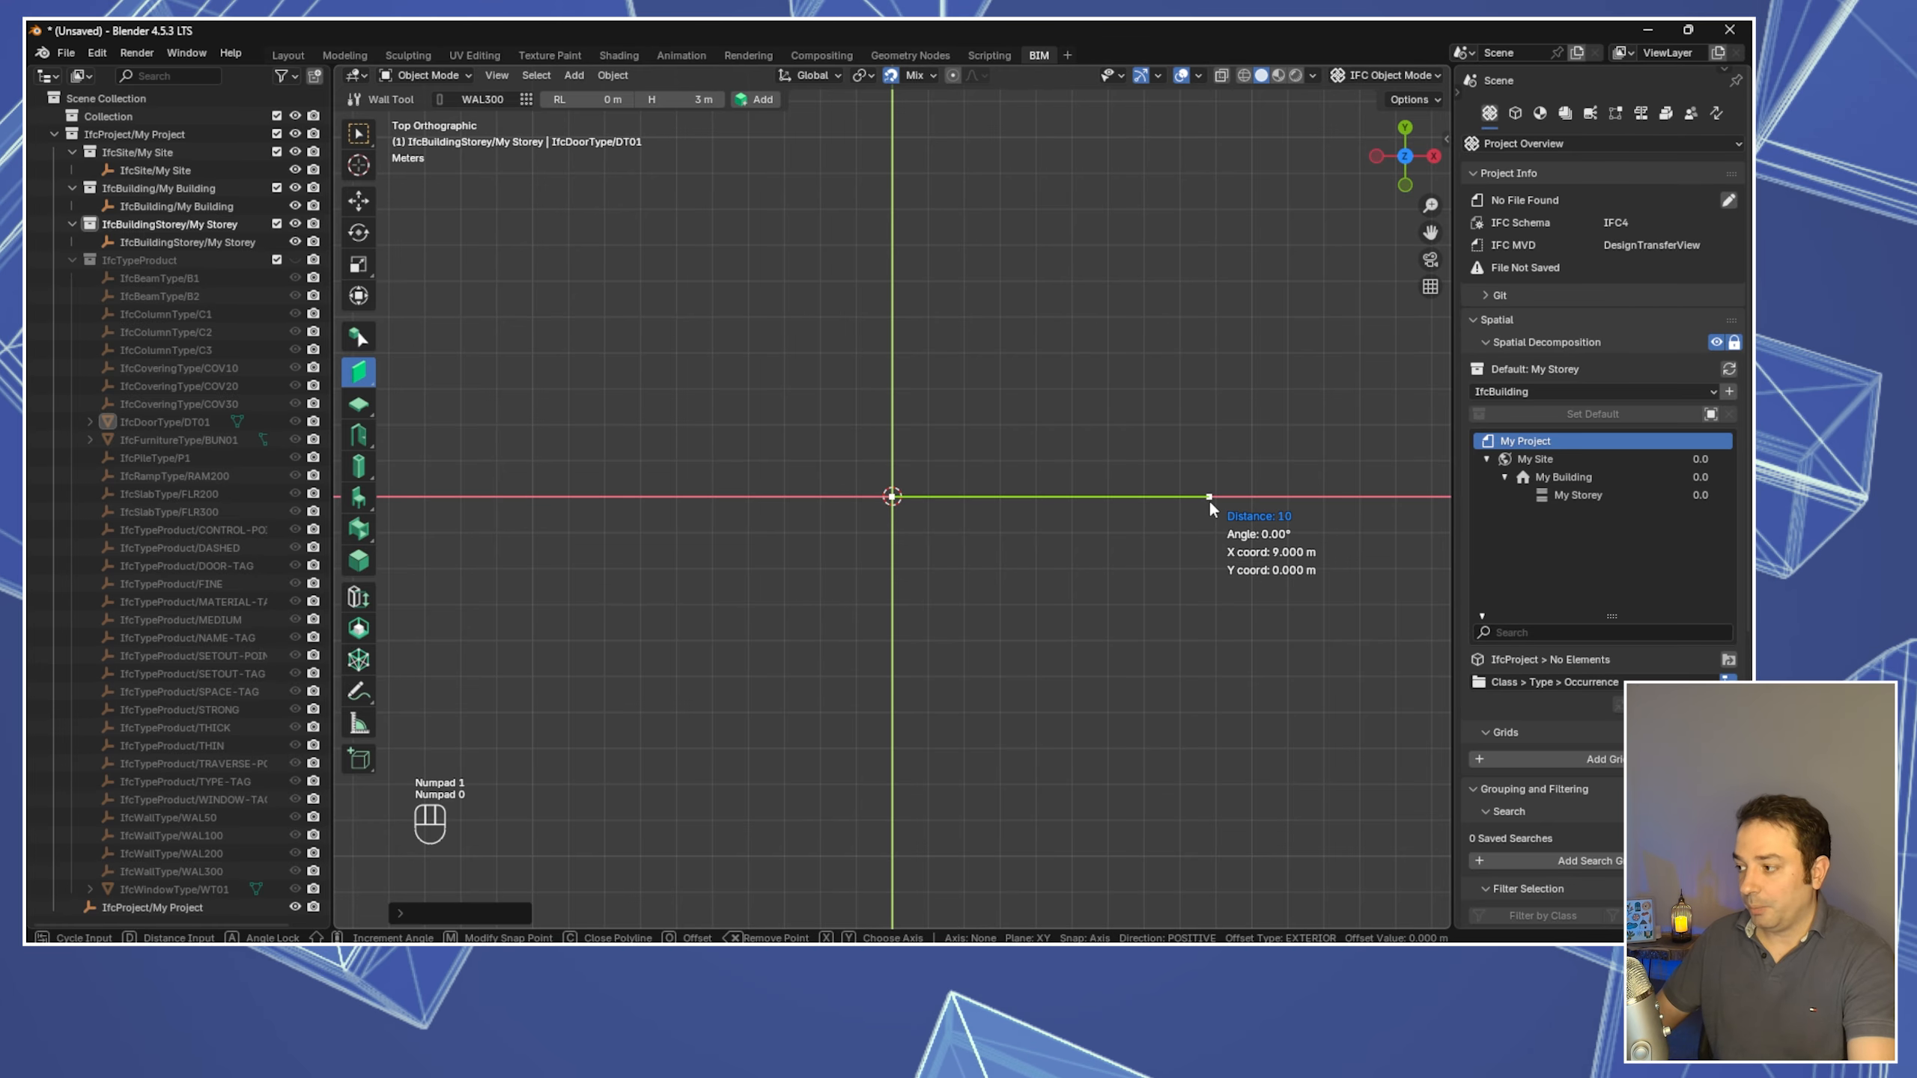
text(0)
key(Return)
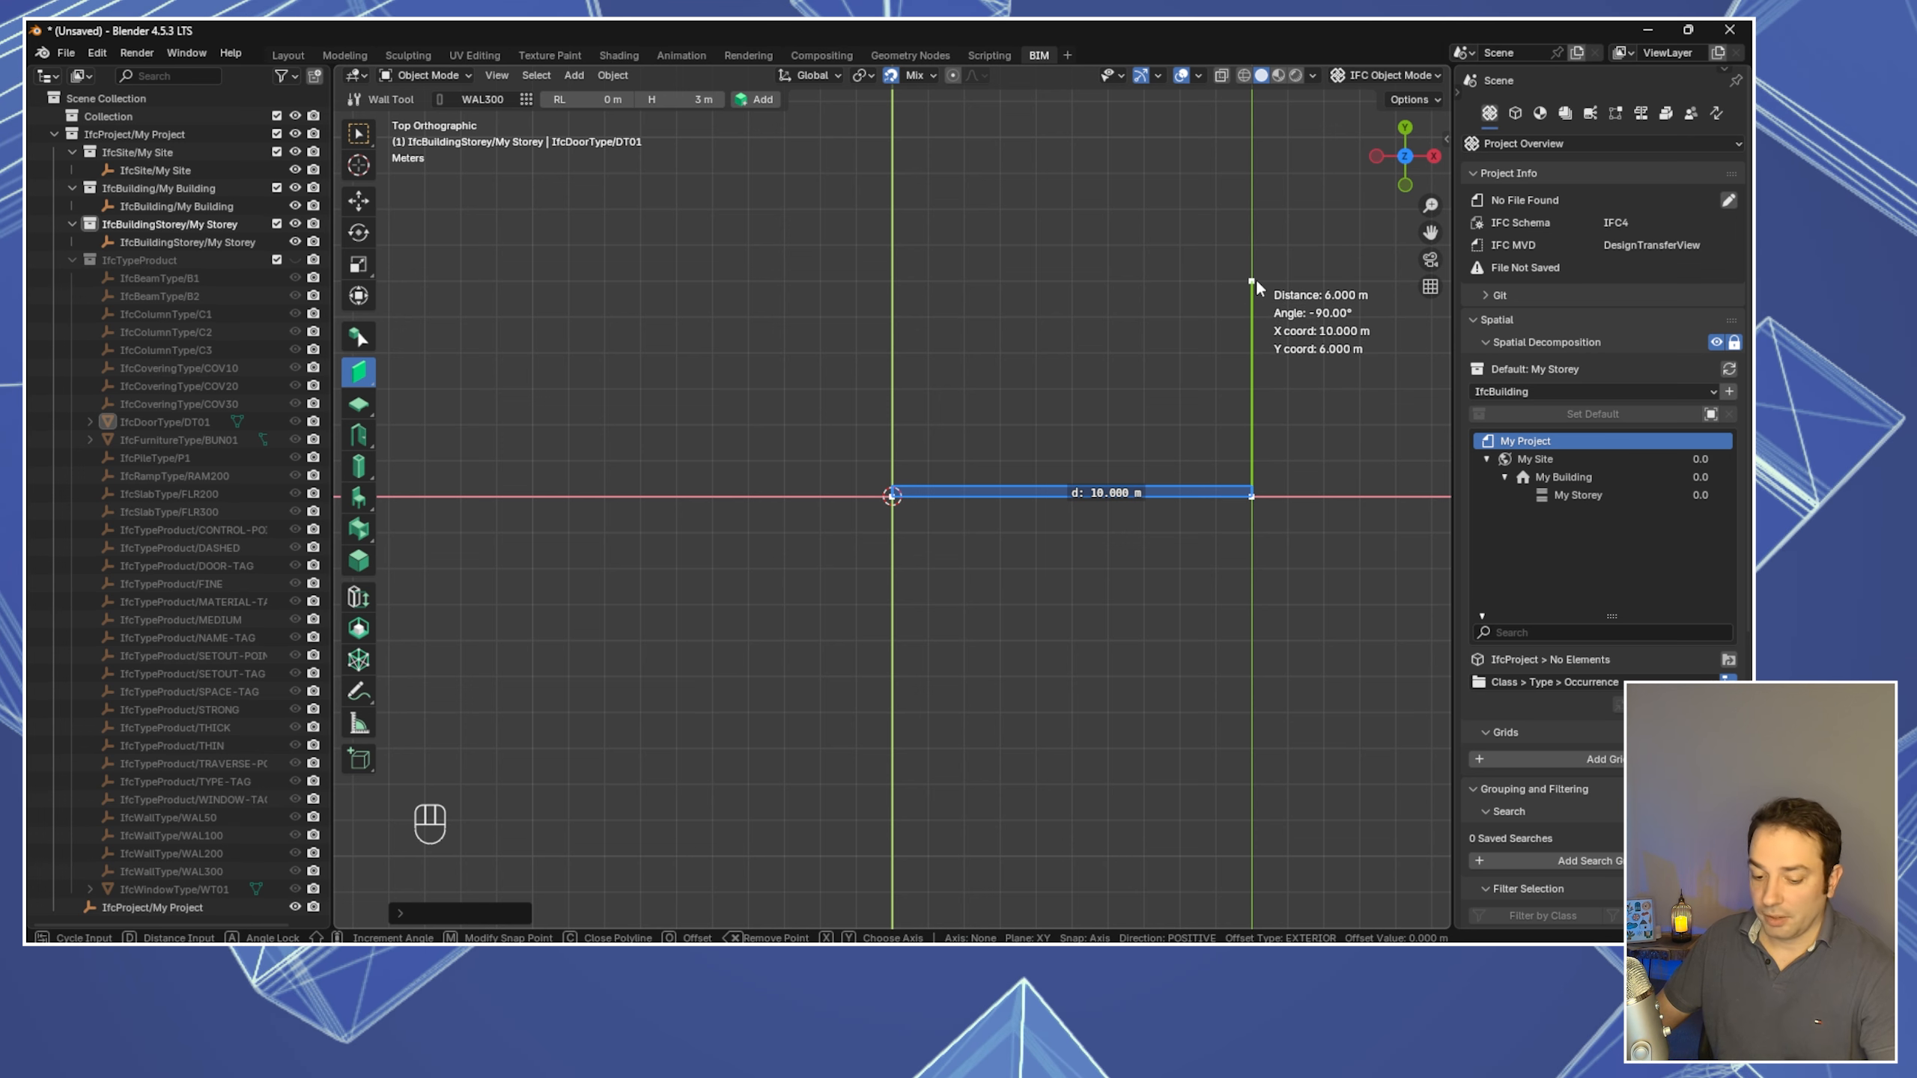
text(5)
key(Return)
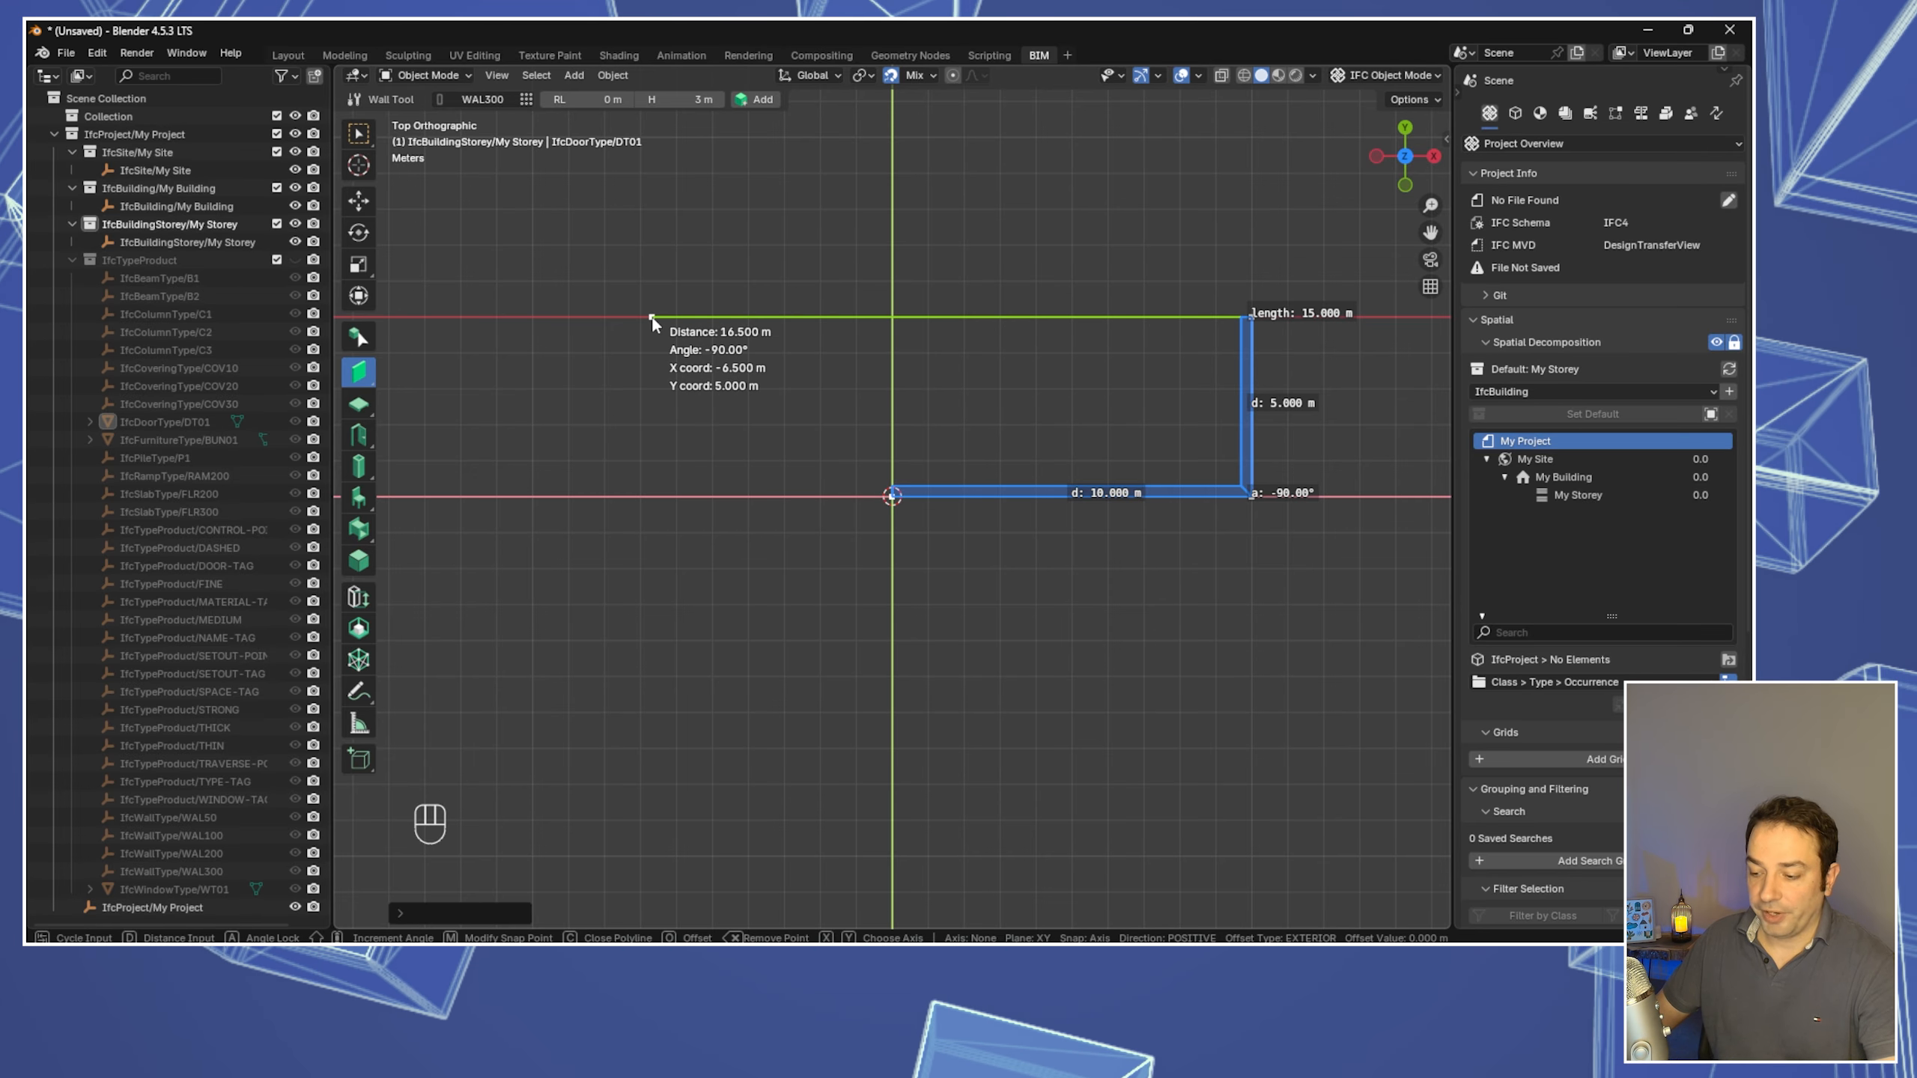
Add a 10 m wall back along X, aligned with the origin, and close the polyline into a rectangle of four walls
key(x)
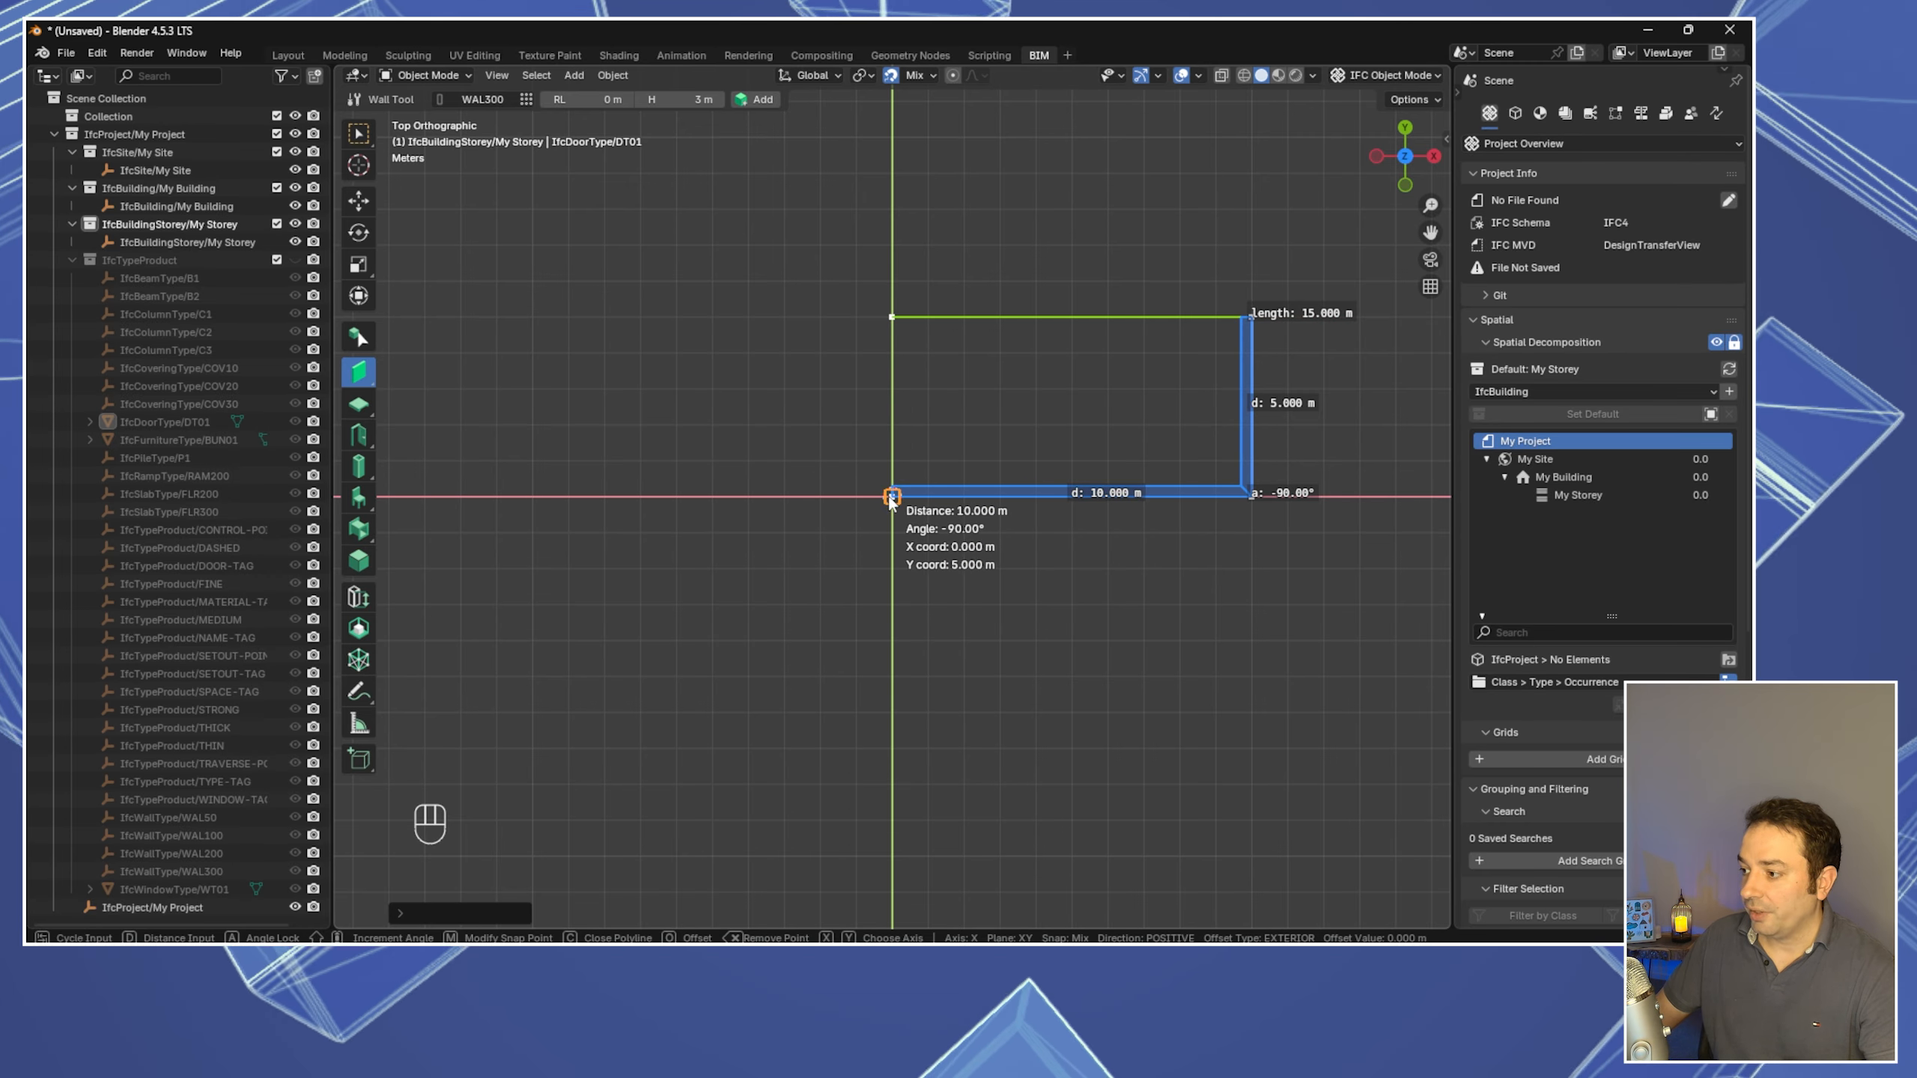
click(892, 496)
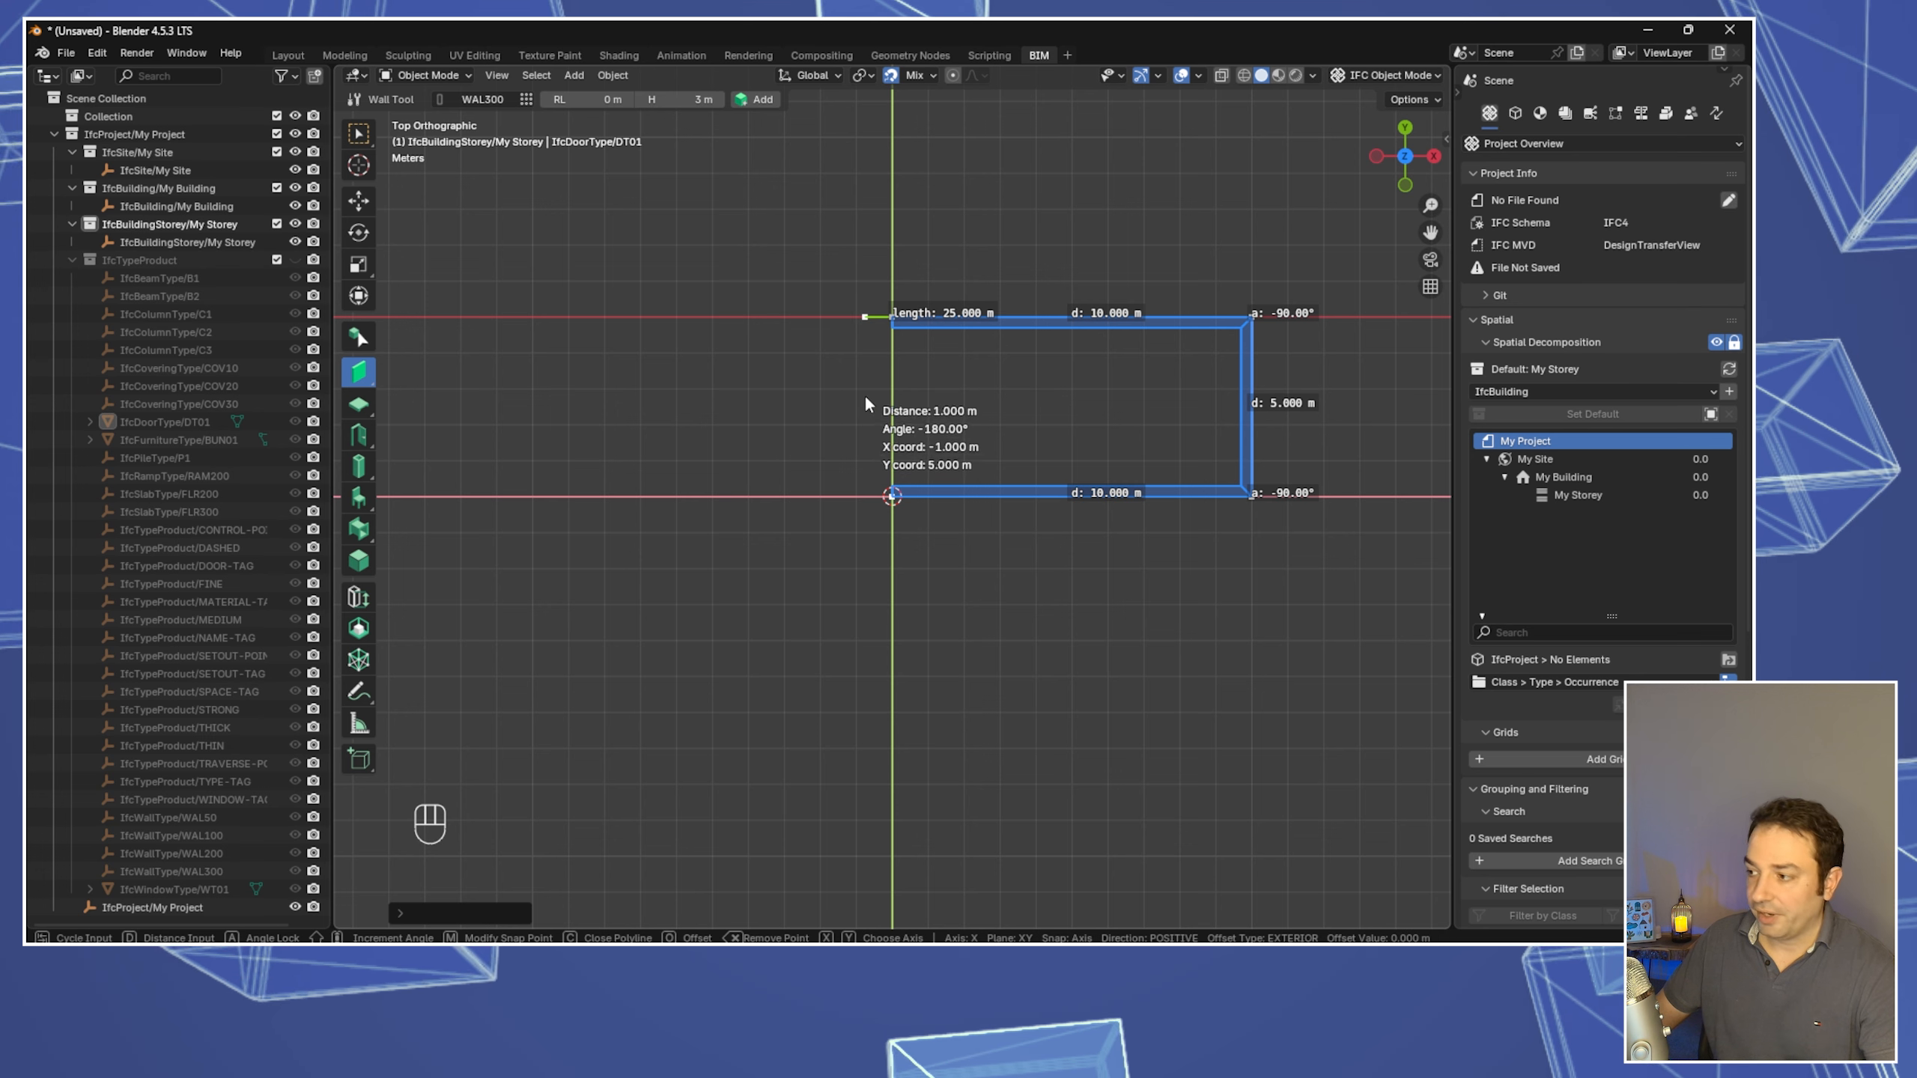
key(x)
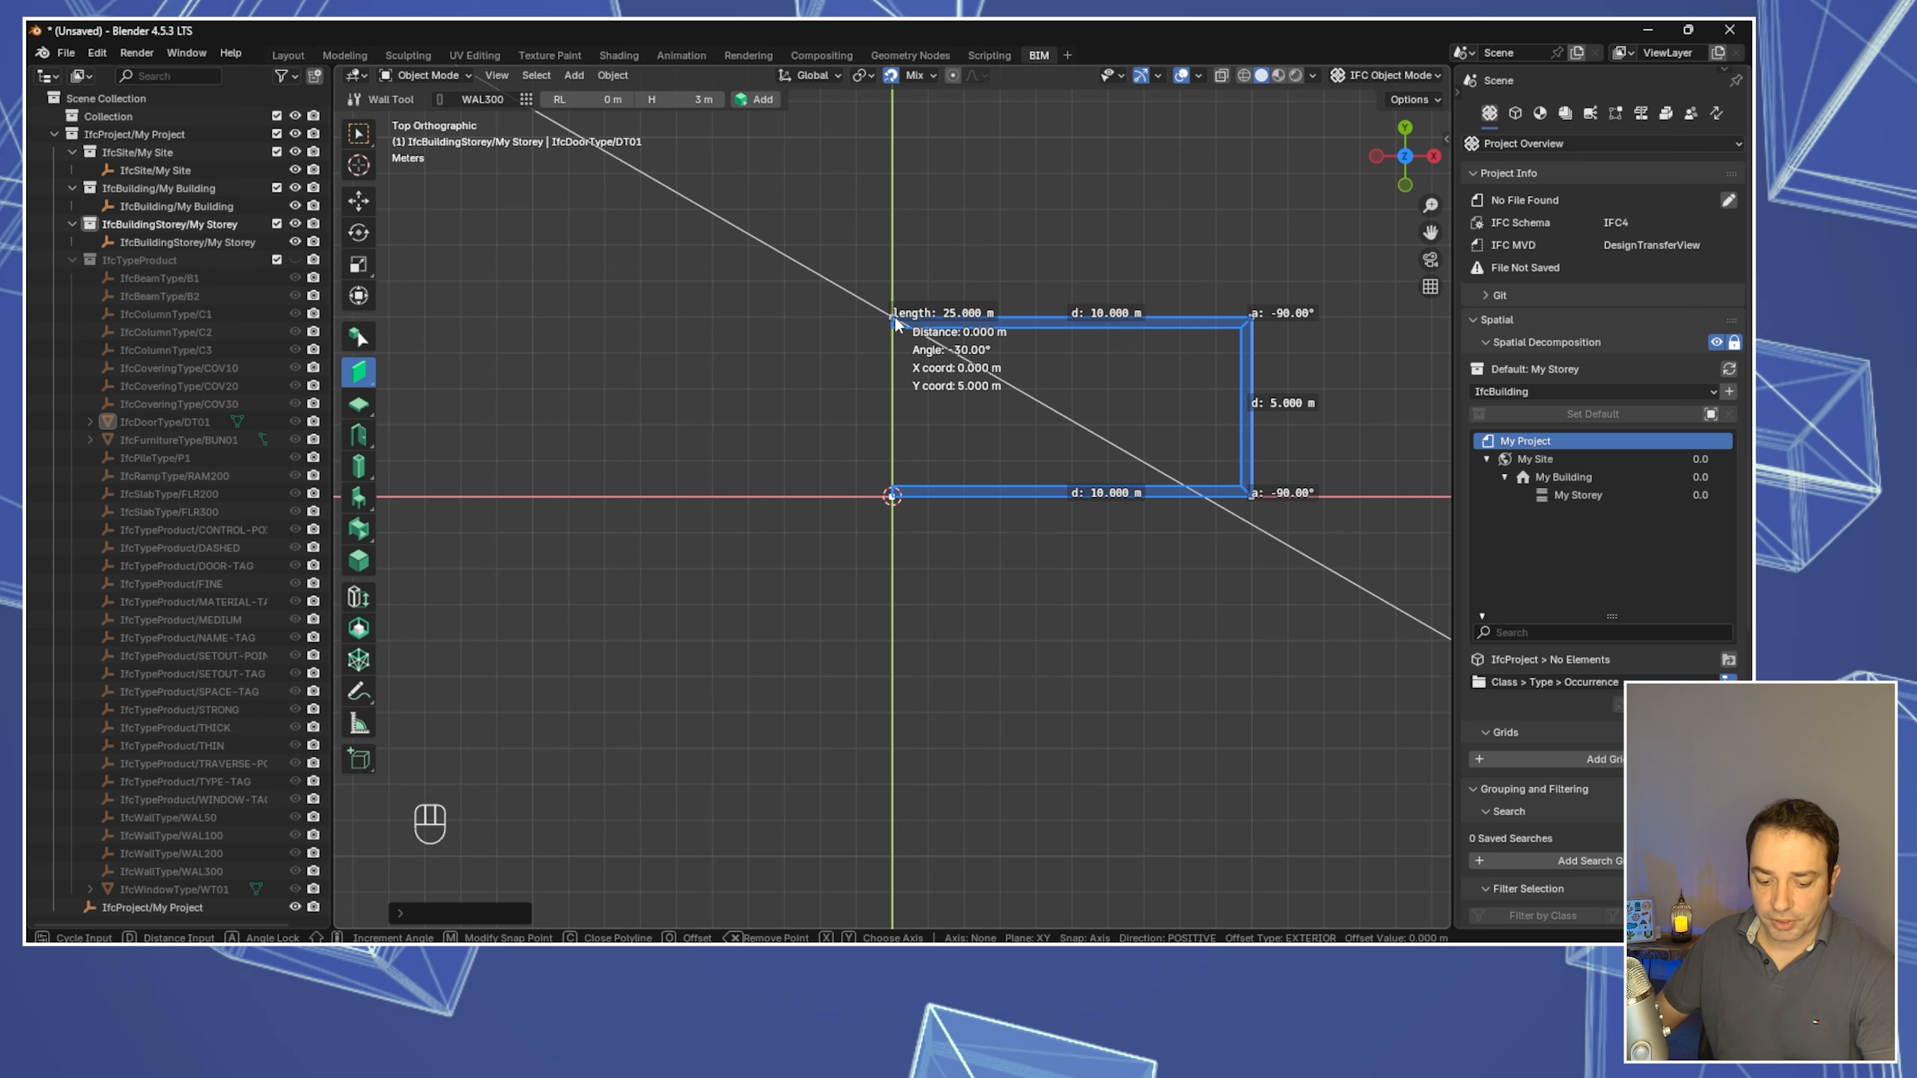
key(shift+c)
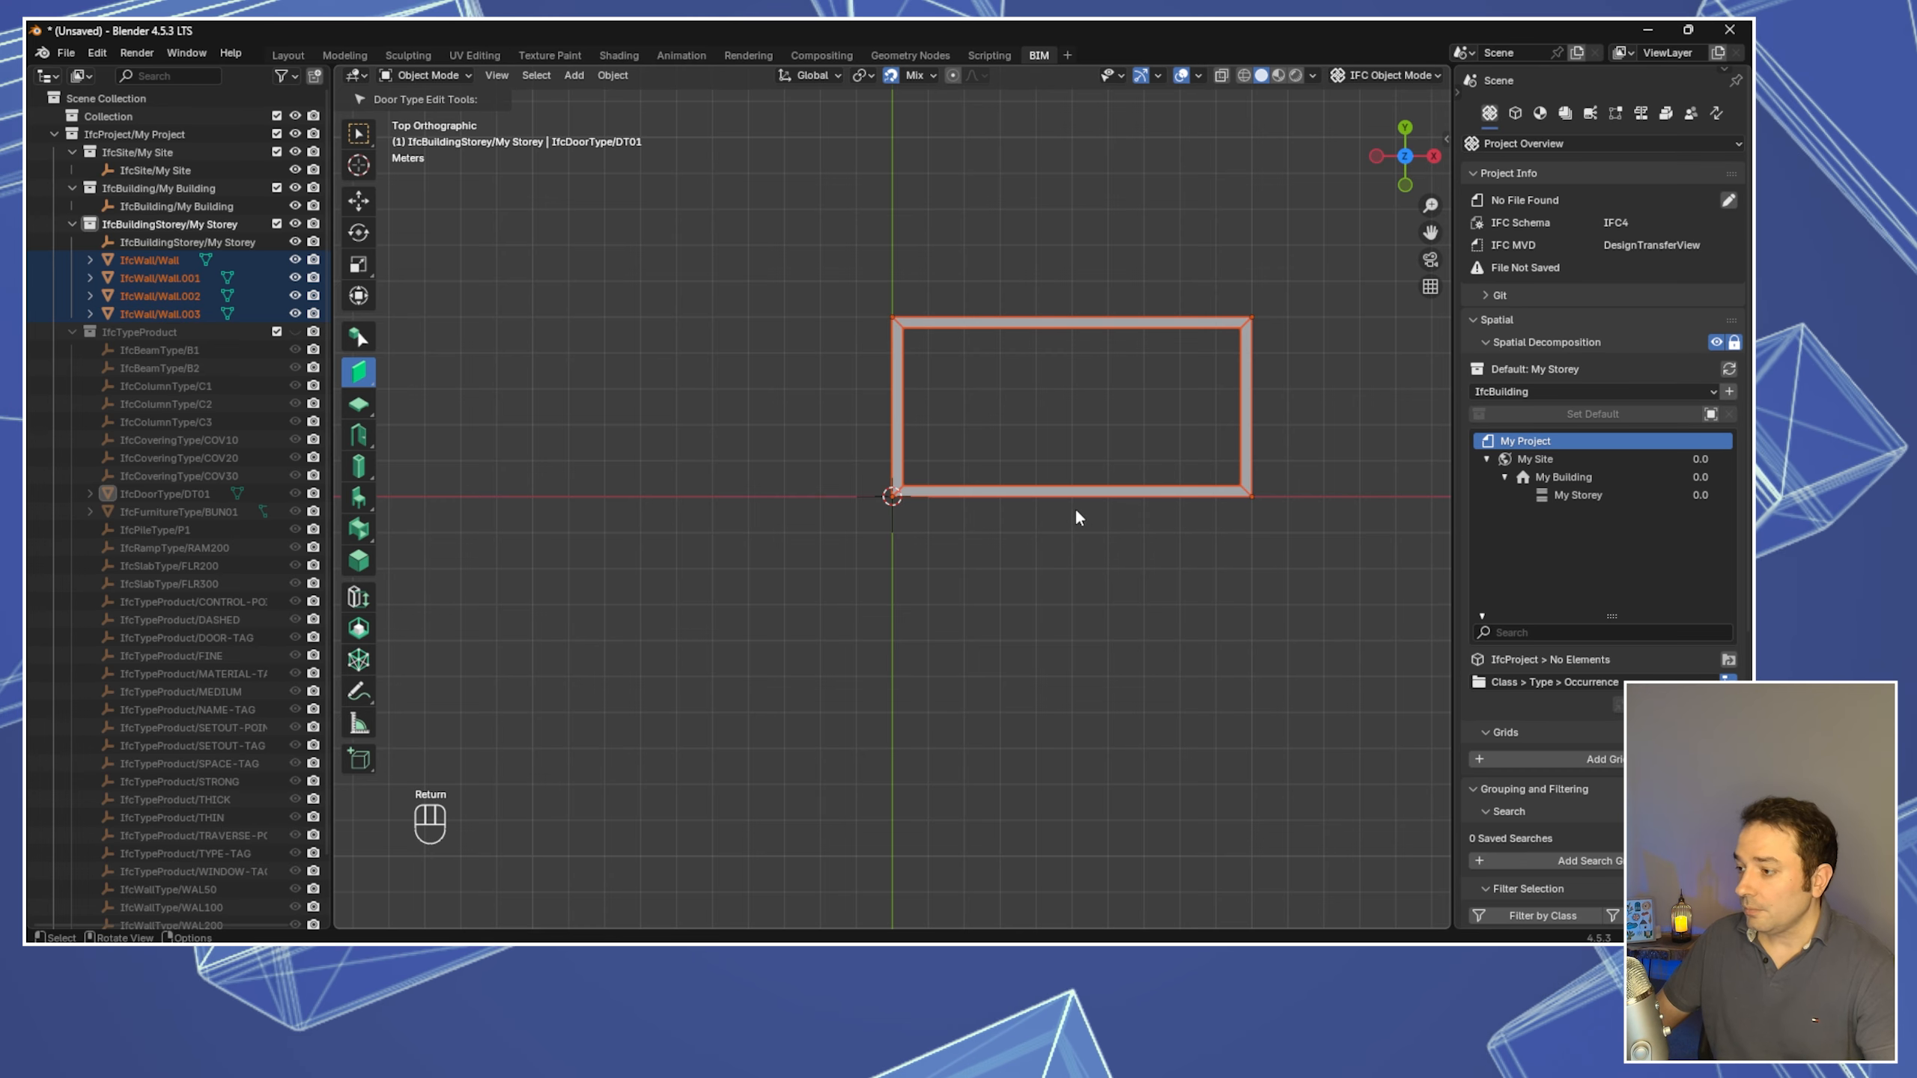
Try a 2 m height on the short wall at the origin and undo the change to its geometry
middle_drag(1074, 518, 1211, 427)
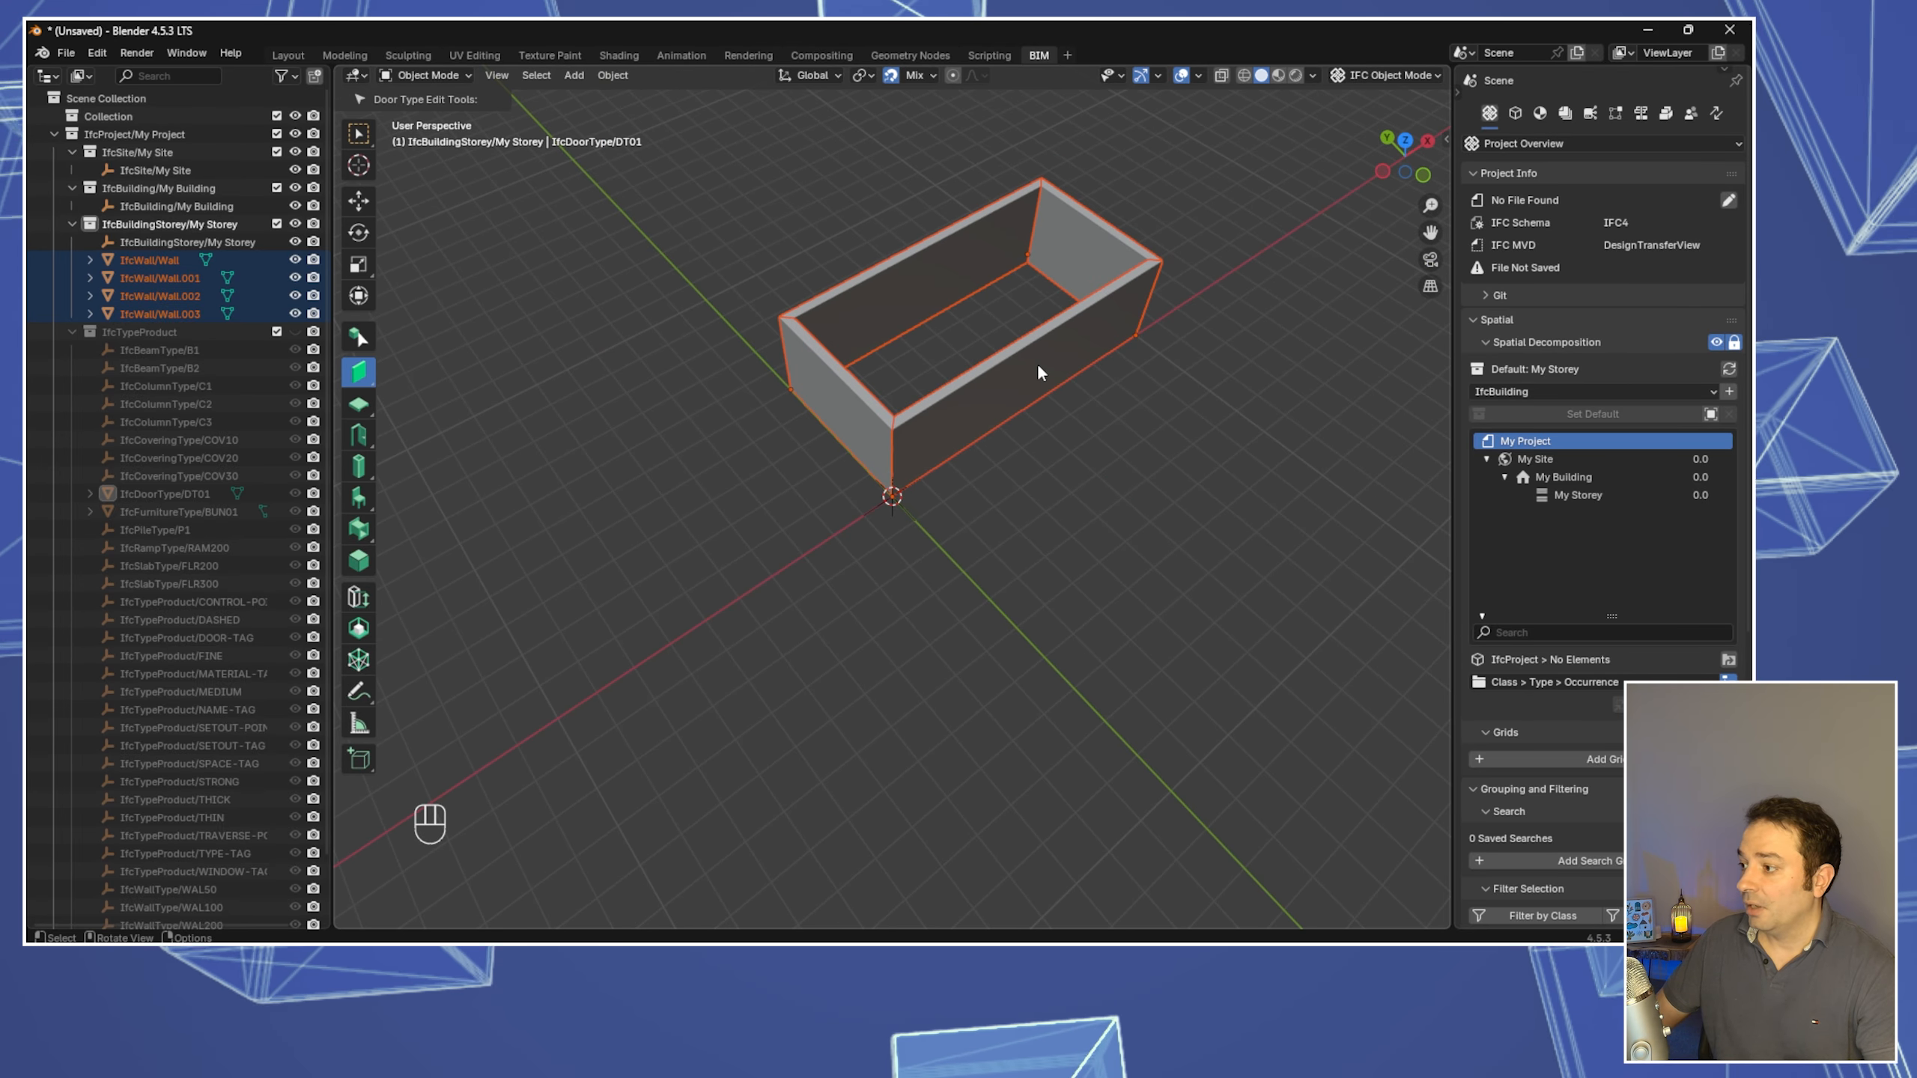
click(835, 398)
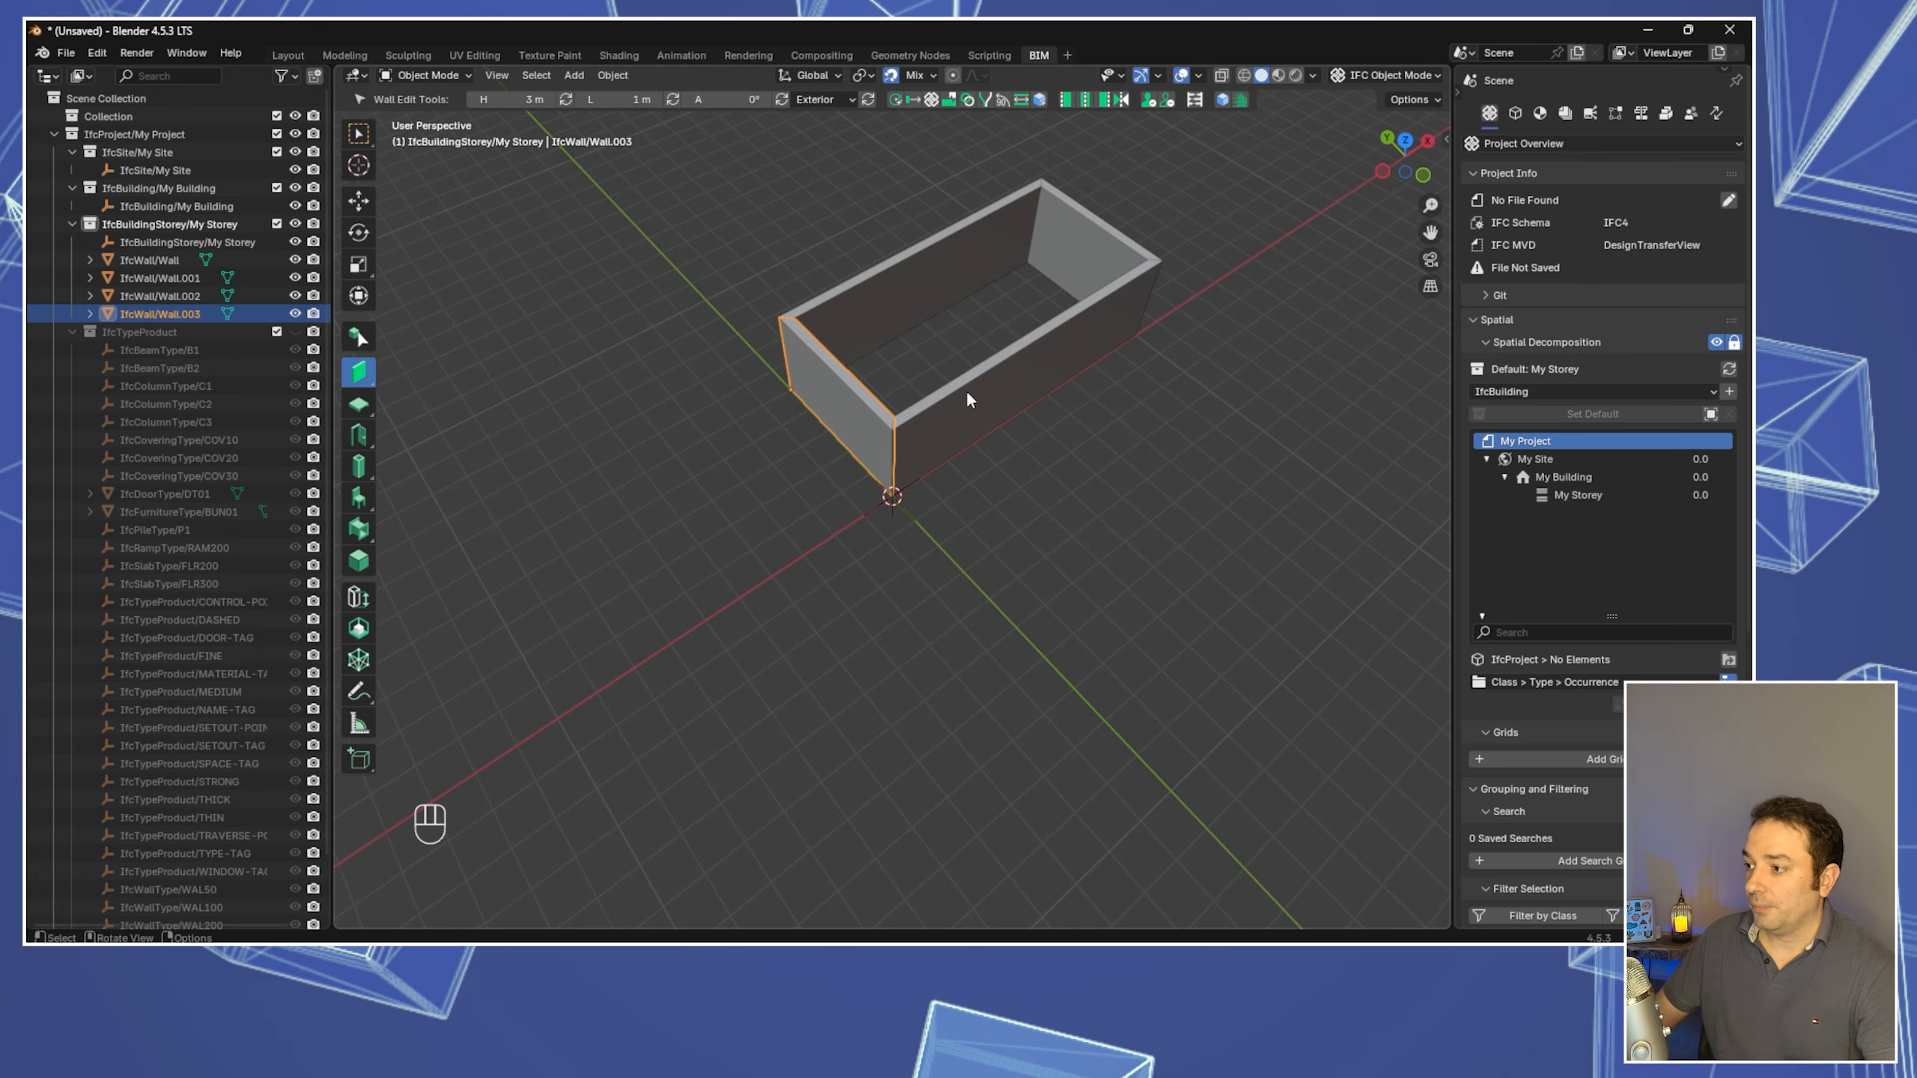
click(521, 100)
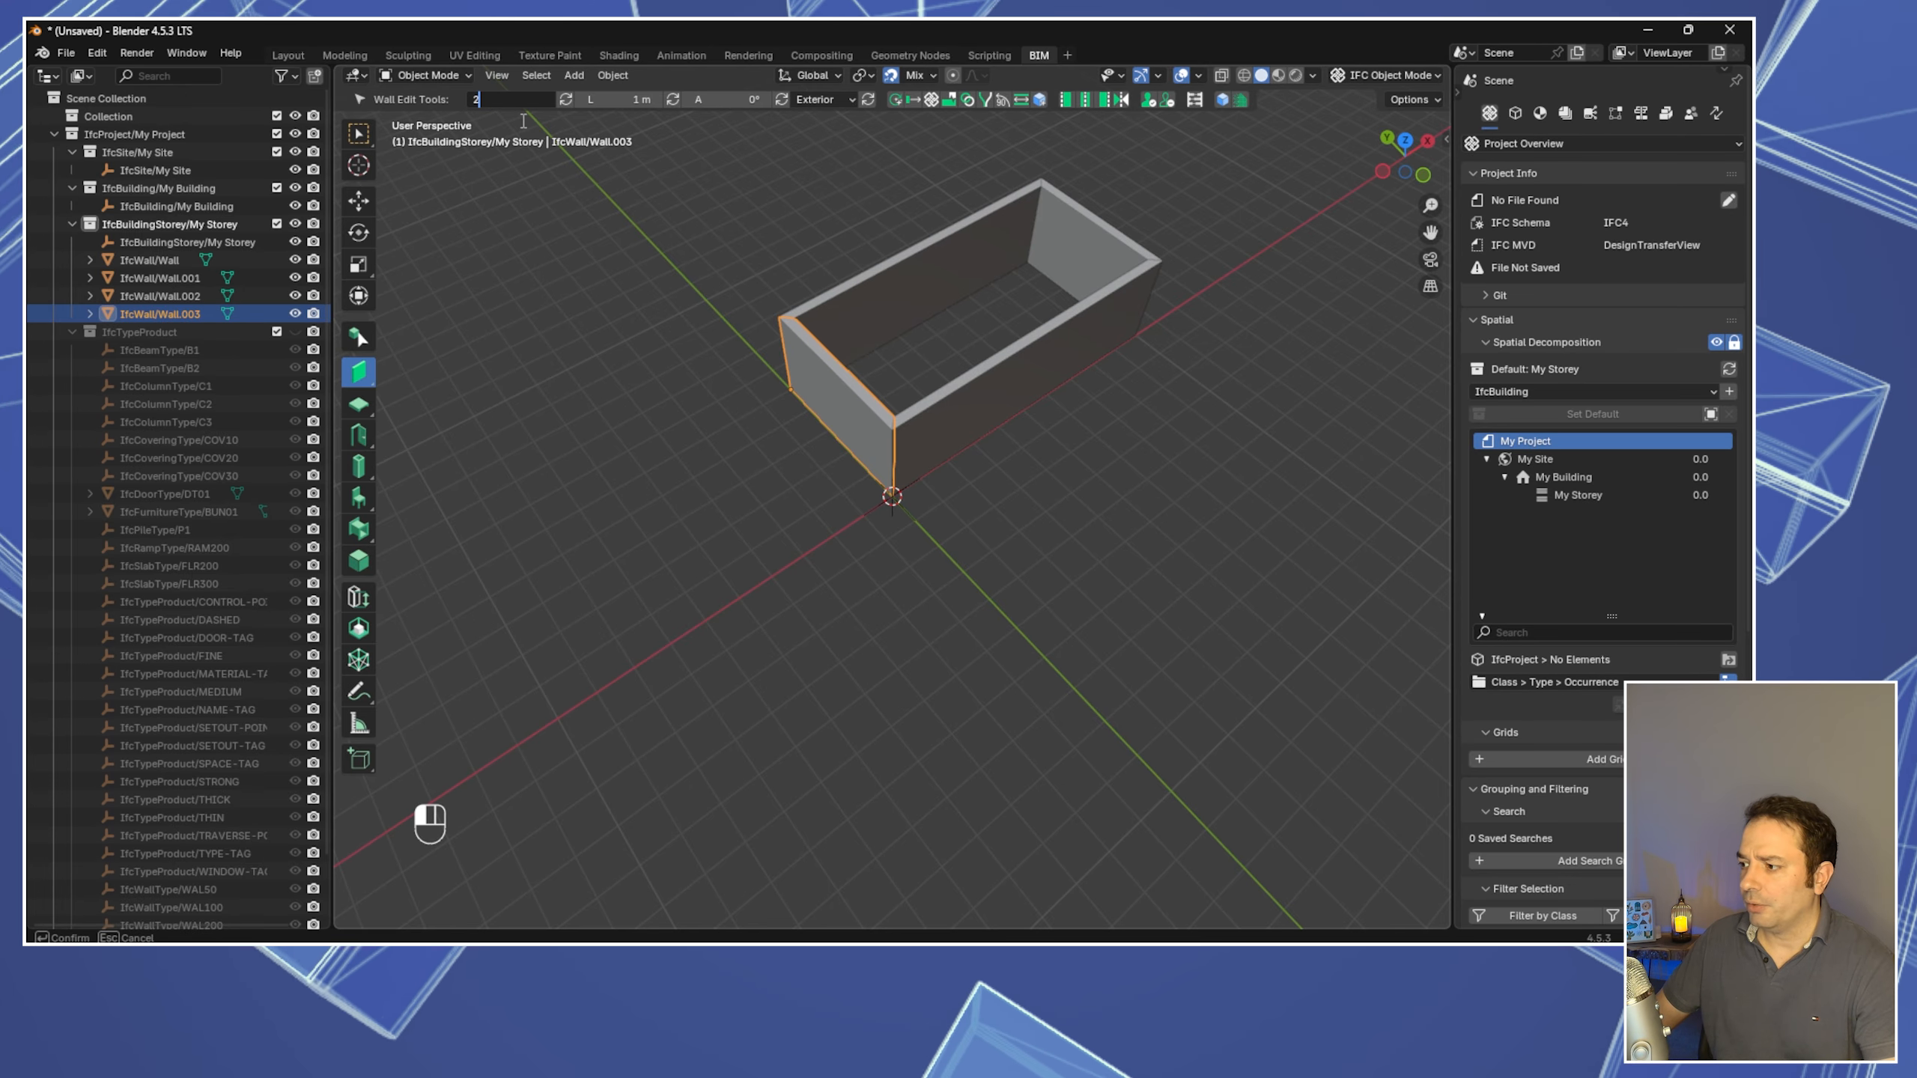
click(471, 146)
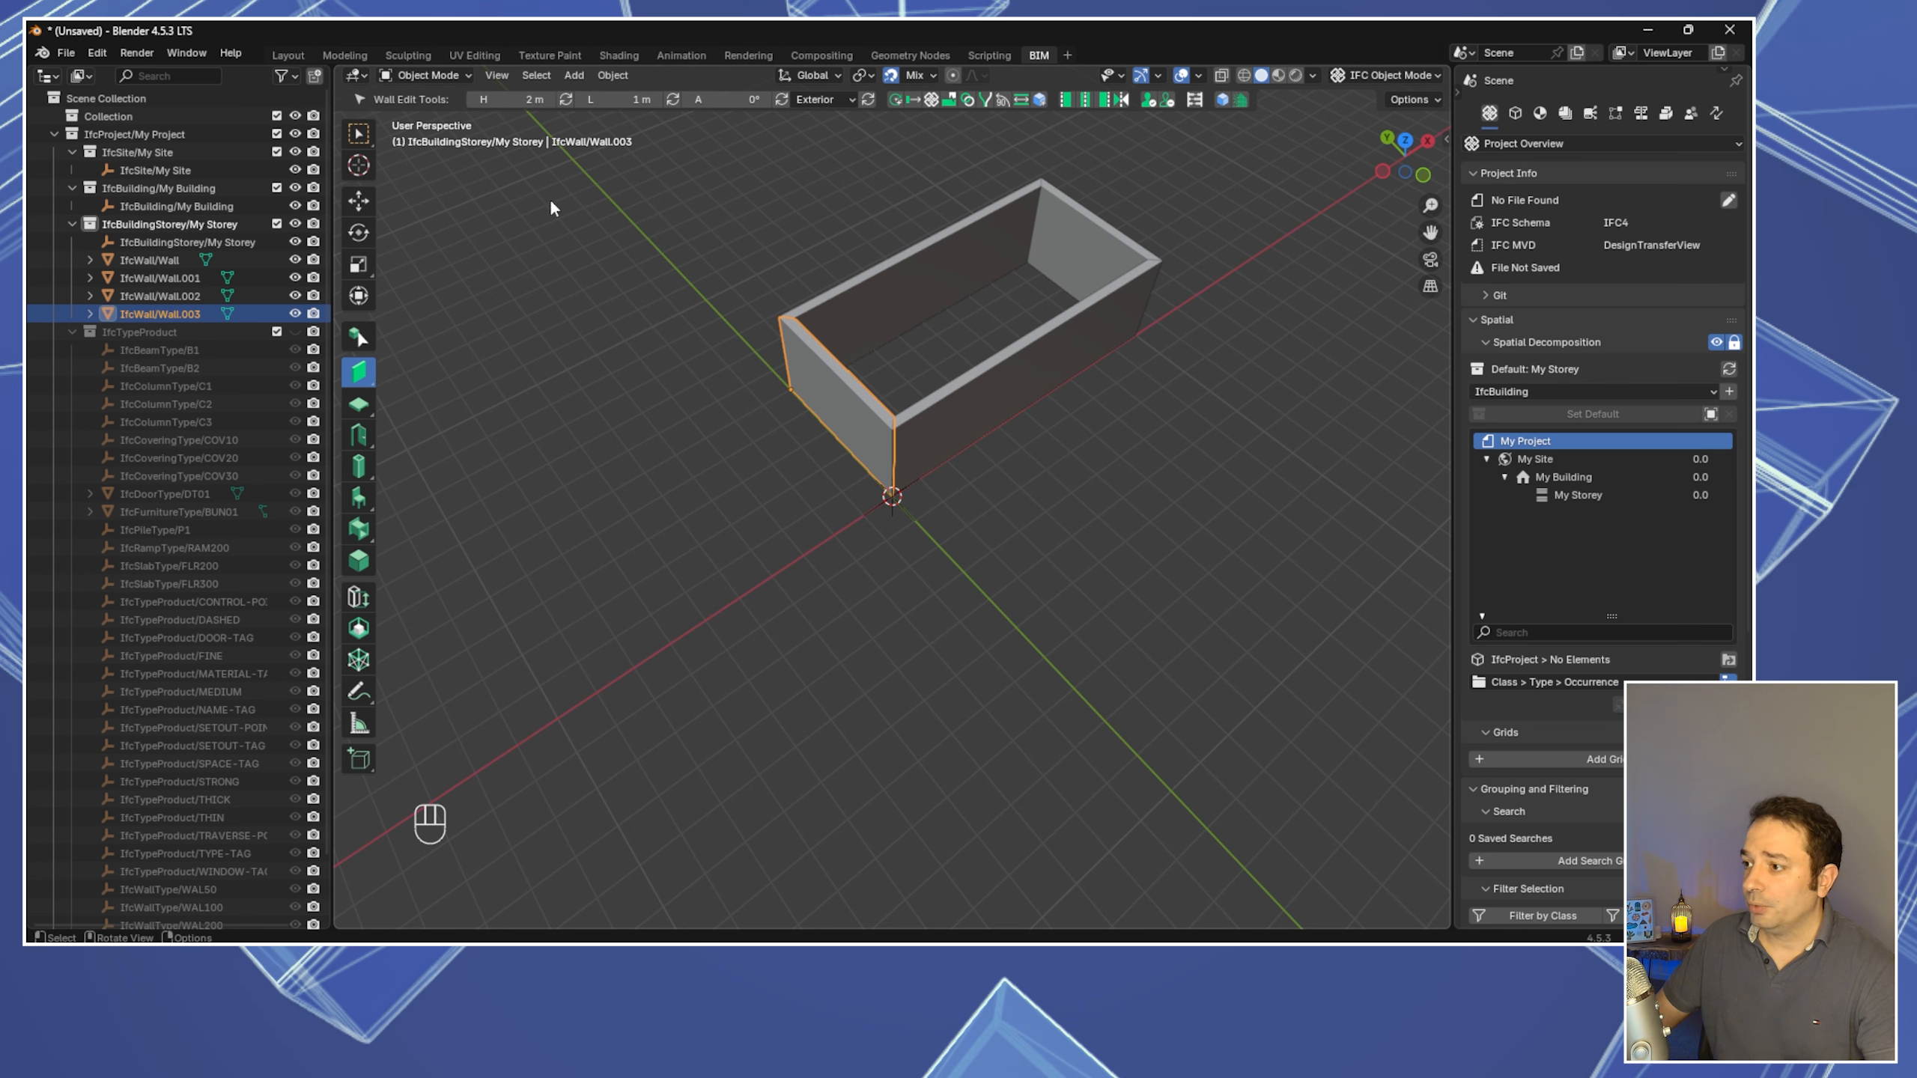
click(564, 99)
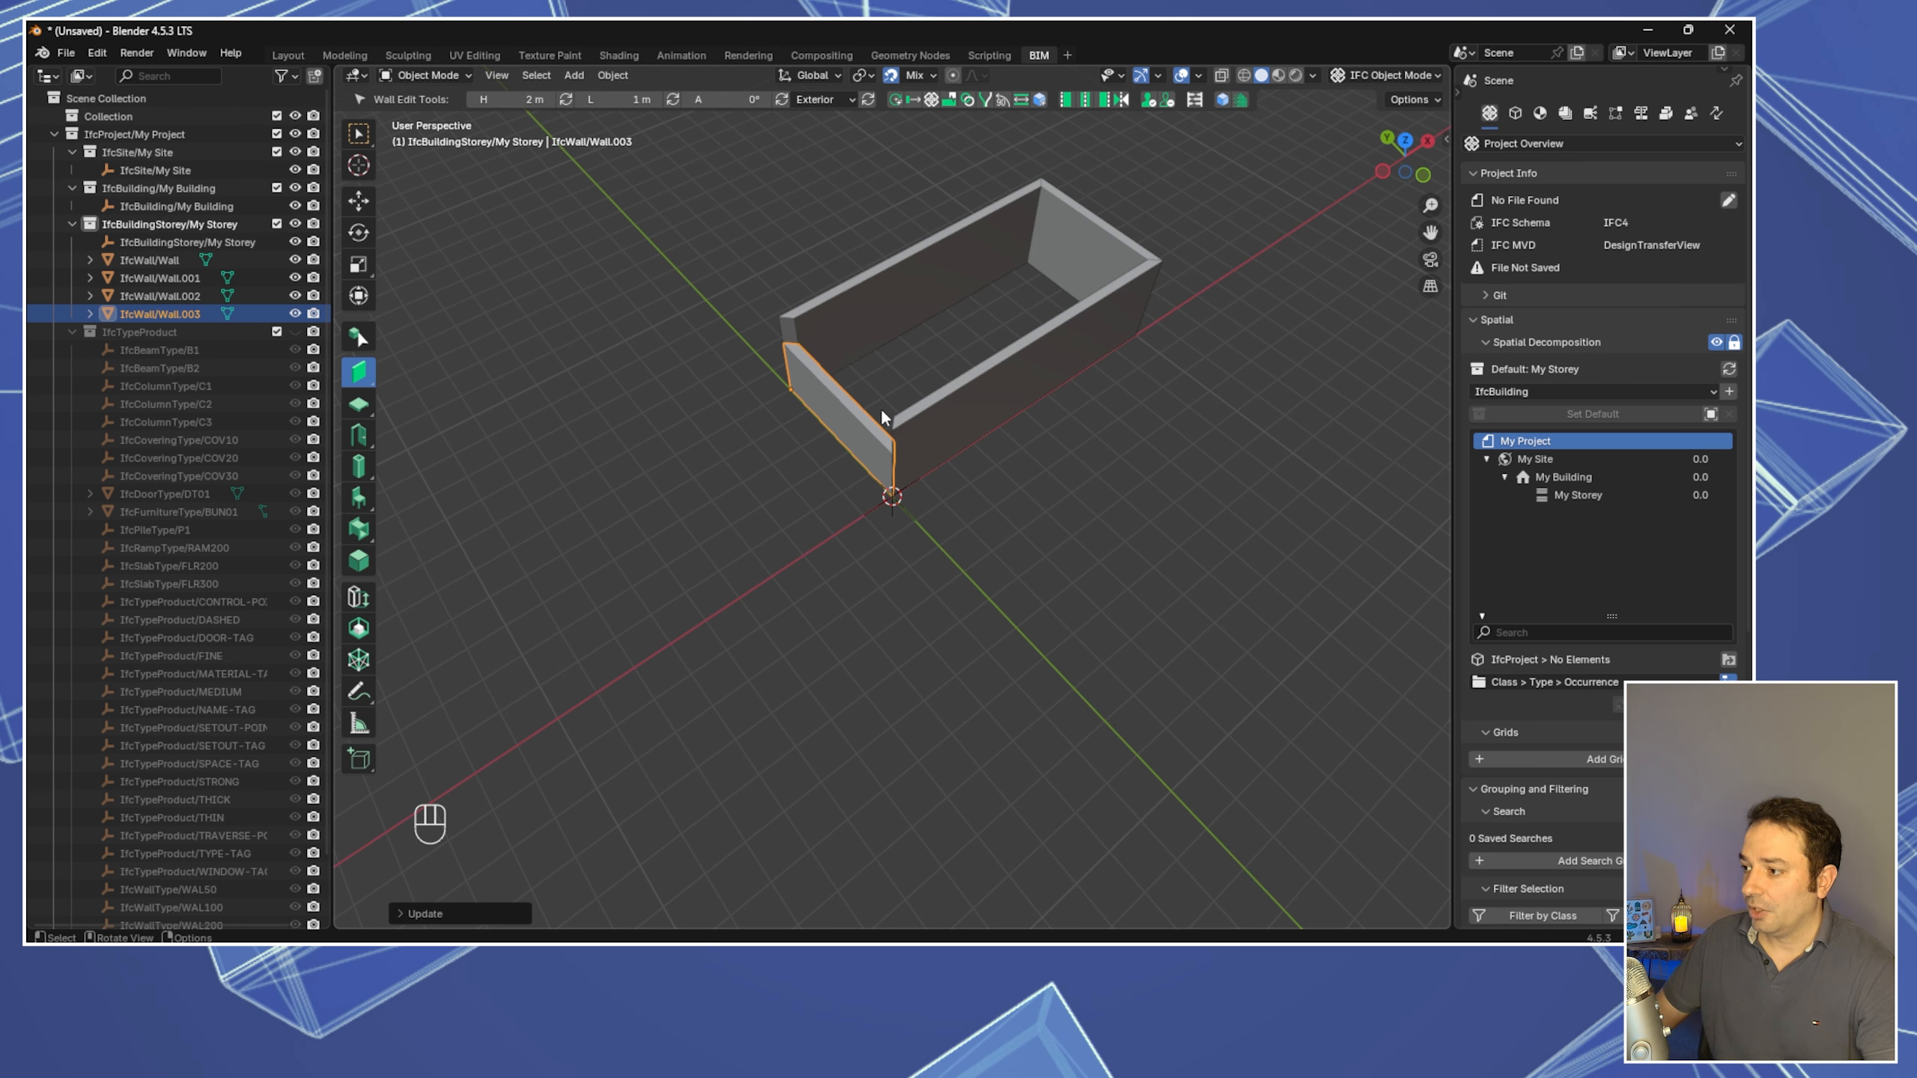
mouse_move(830, 383)
middle_down()
mouse_move(889, 342)
mouse_move(941, 350)
mouse_move(827, 379)
middle_up()
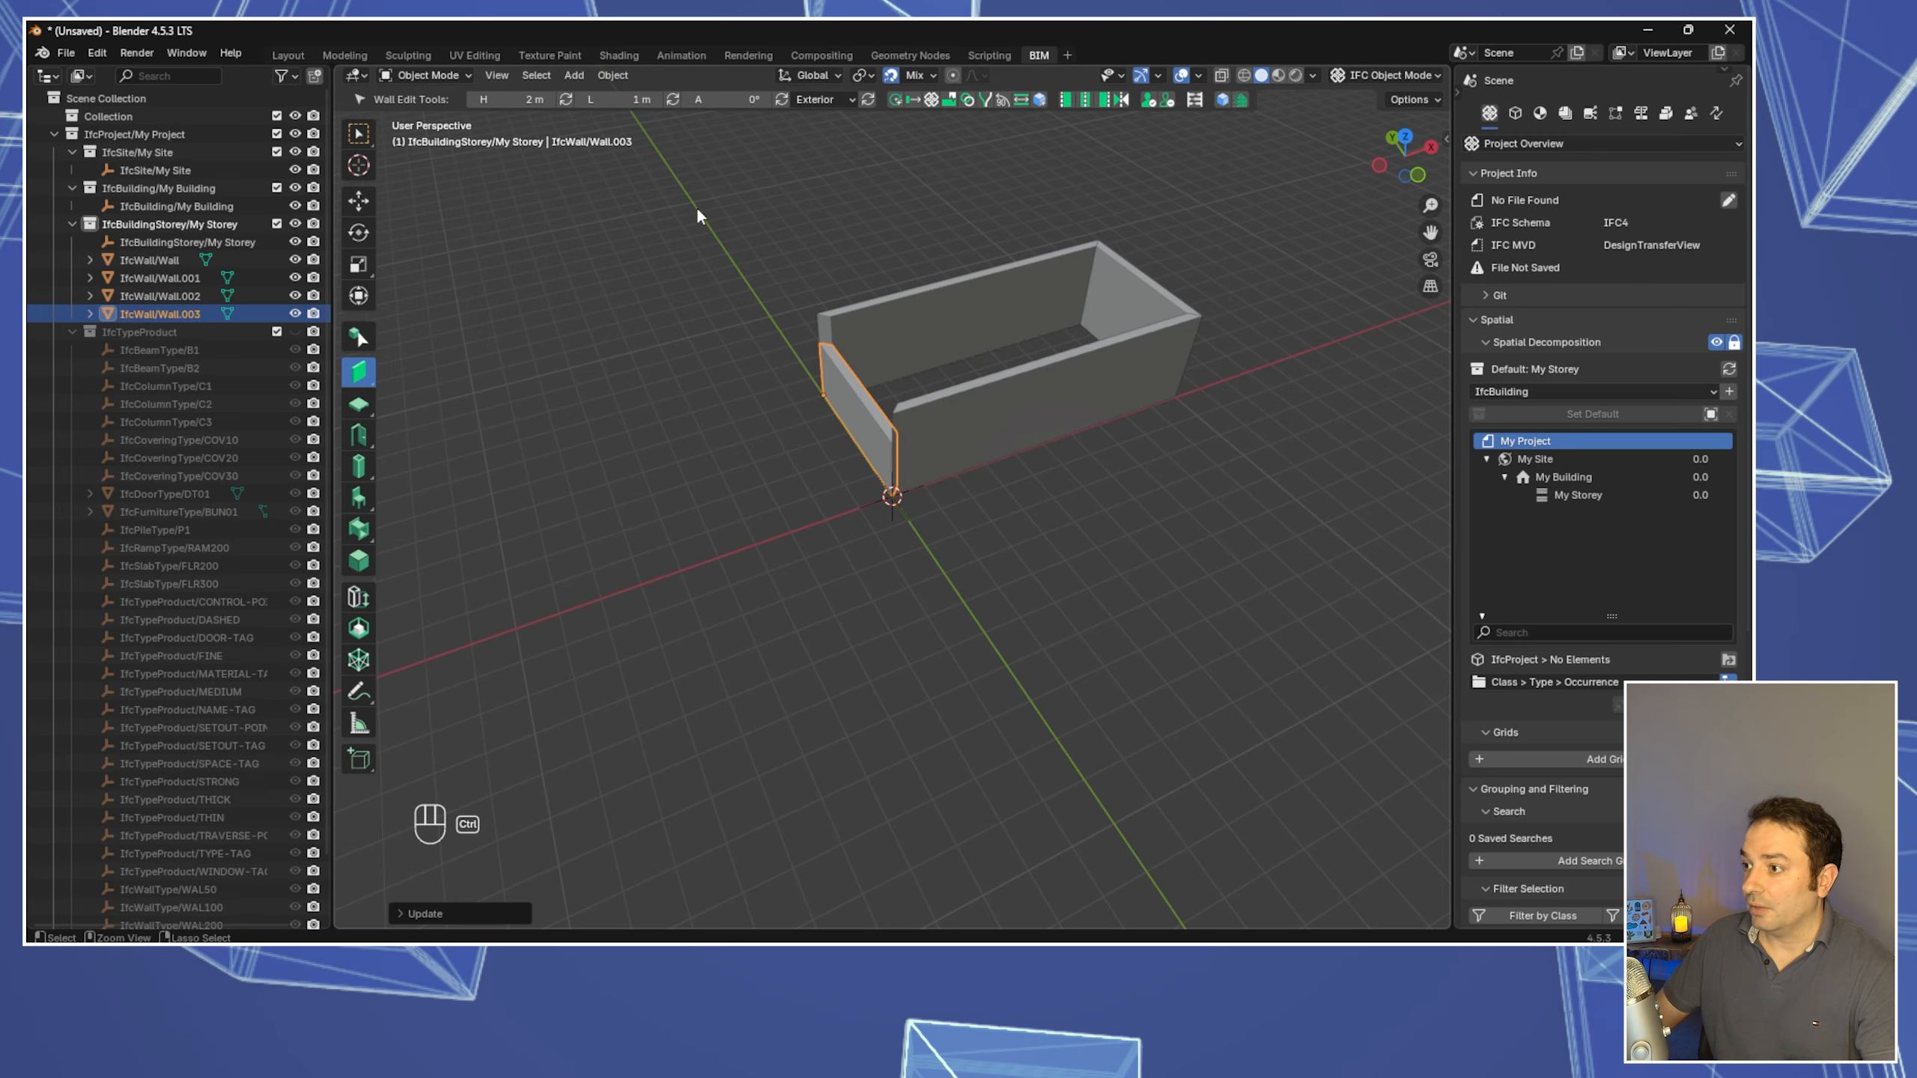
key(ctrl+z)
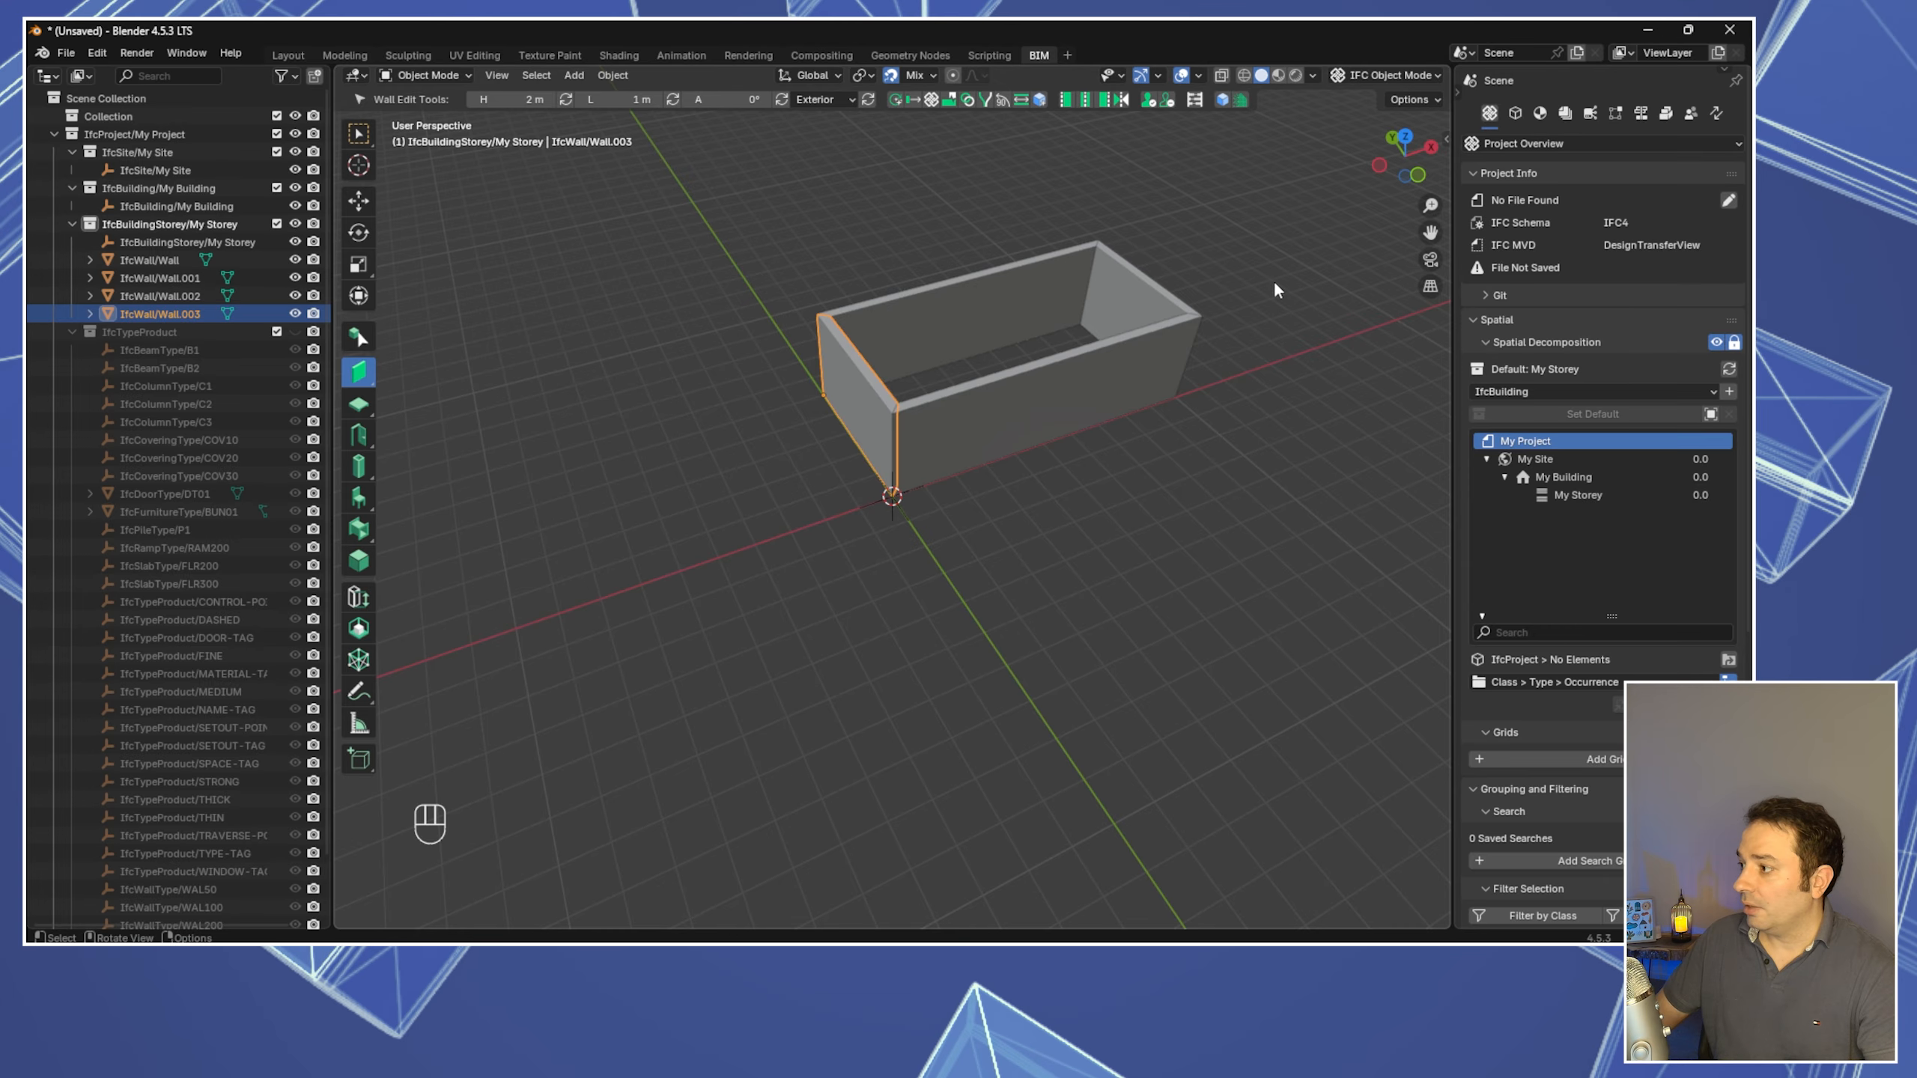
Show the full list of wall editing operations for the selected wall, look it over and hide it again
click(1444, 143)
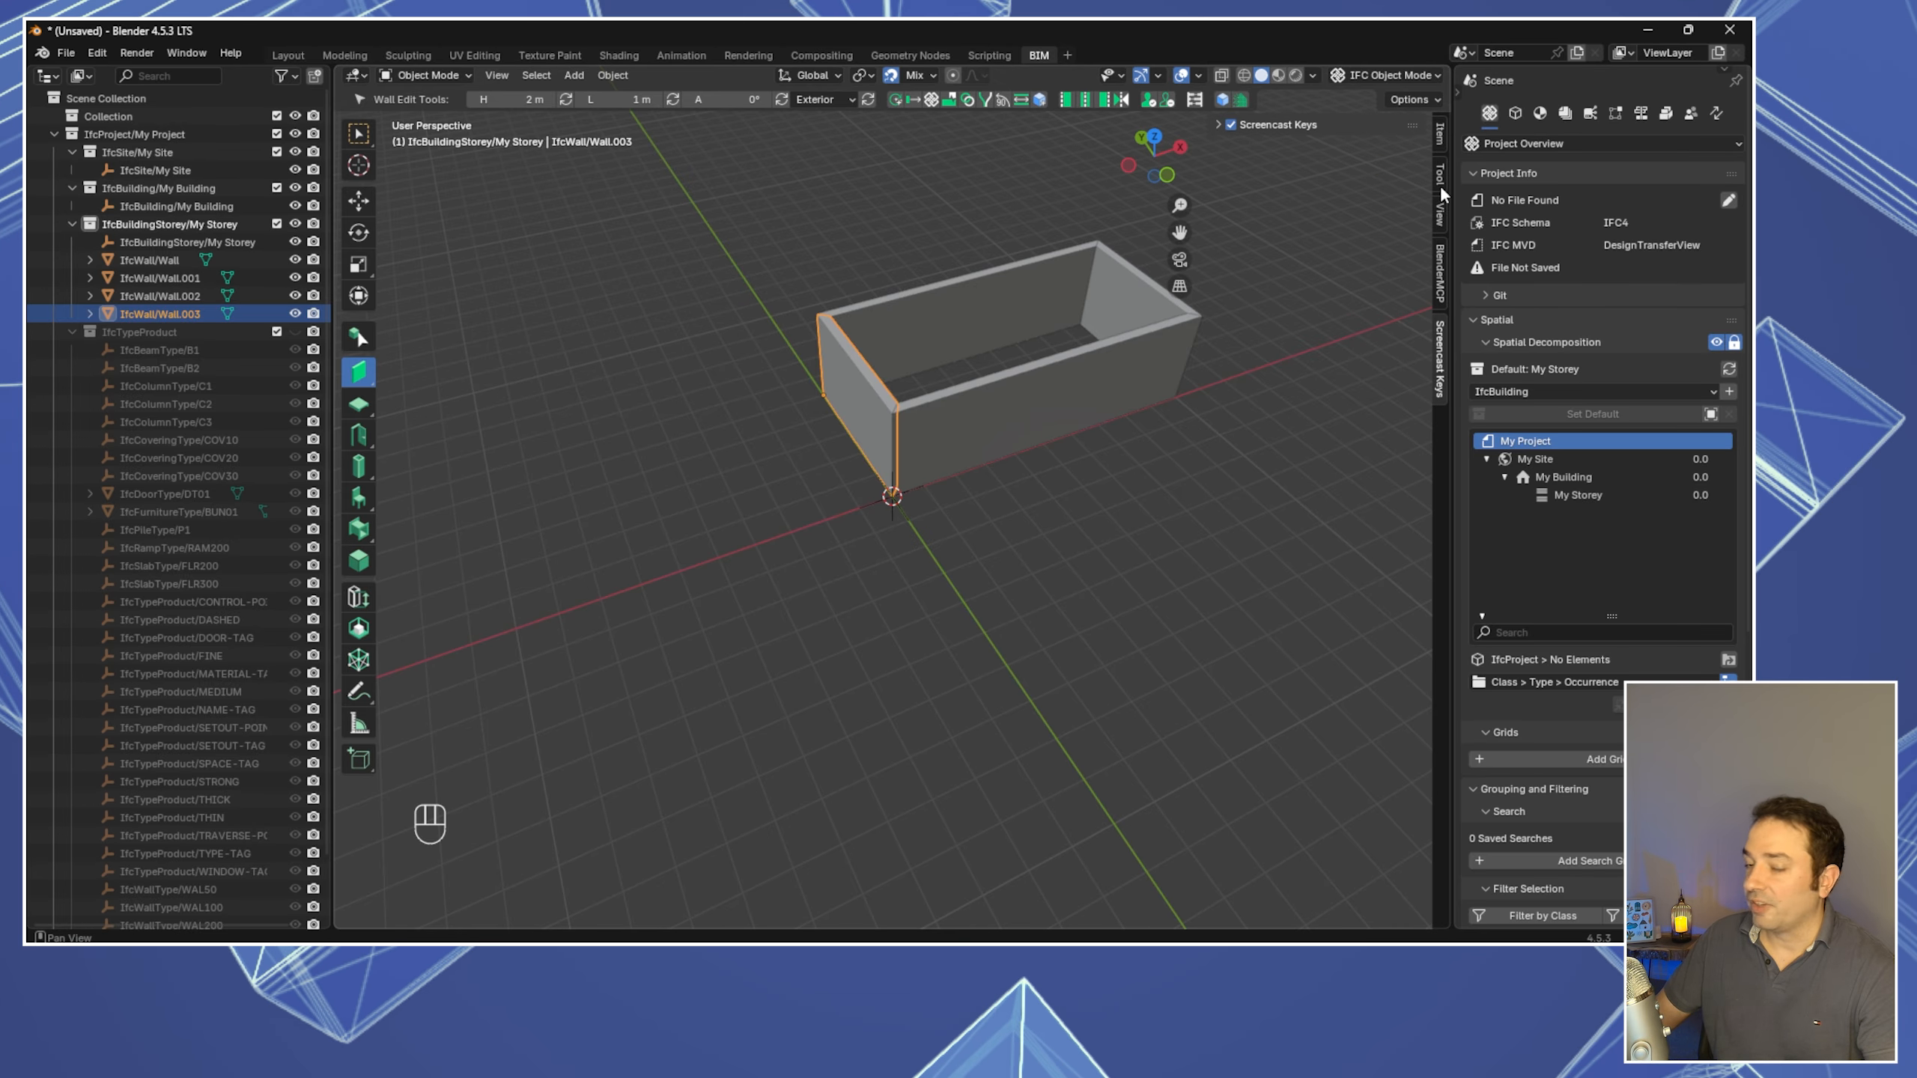
click(1438, 174)
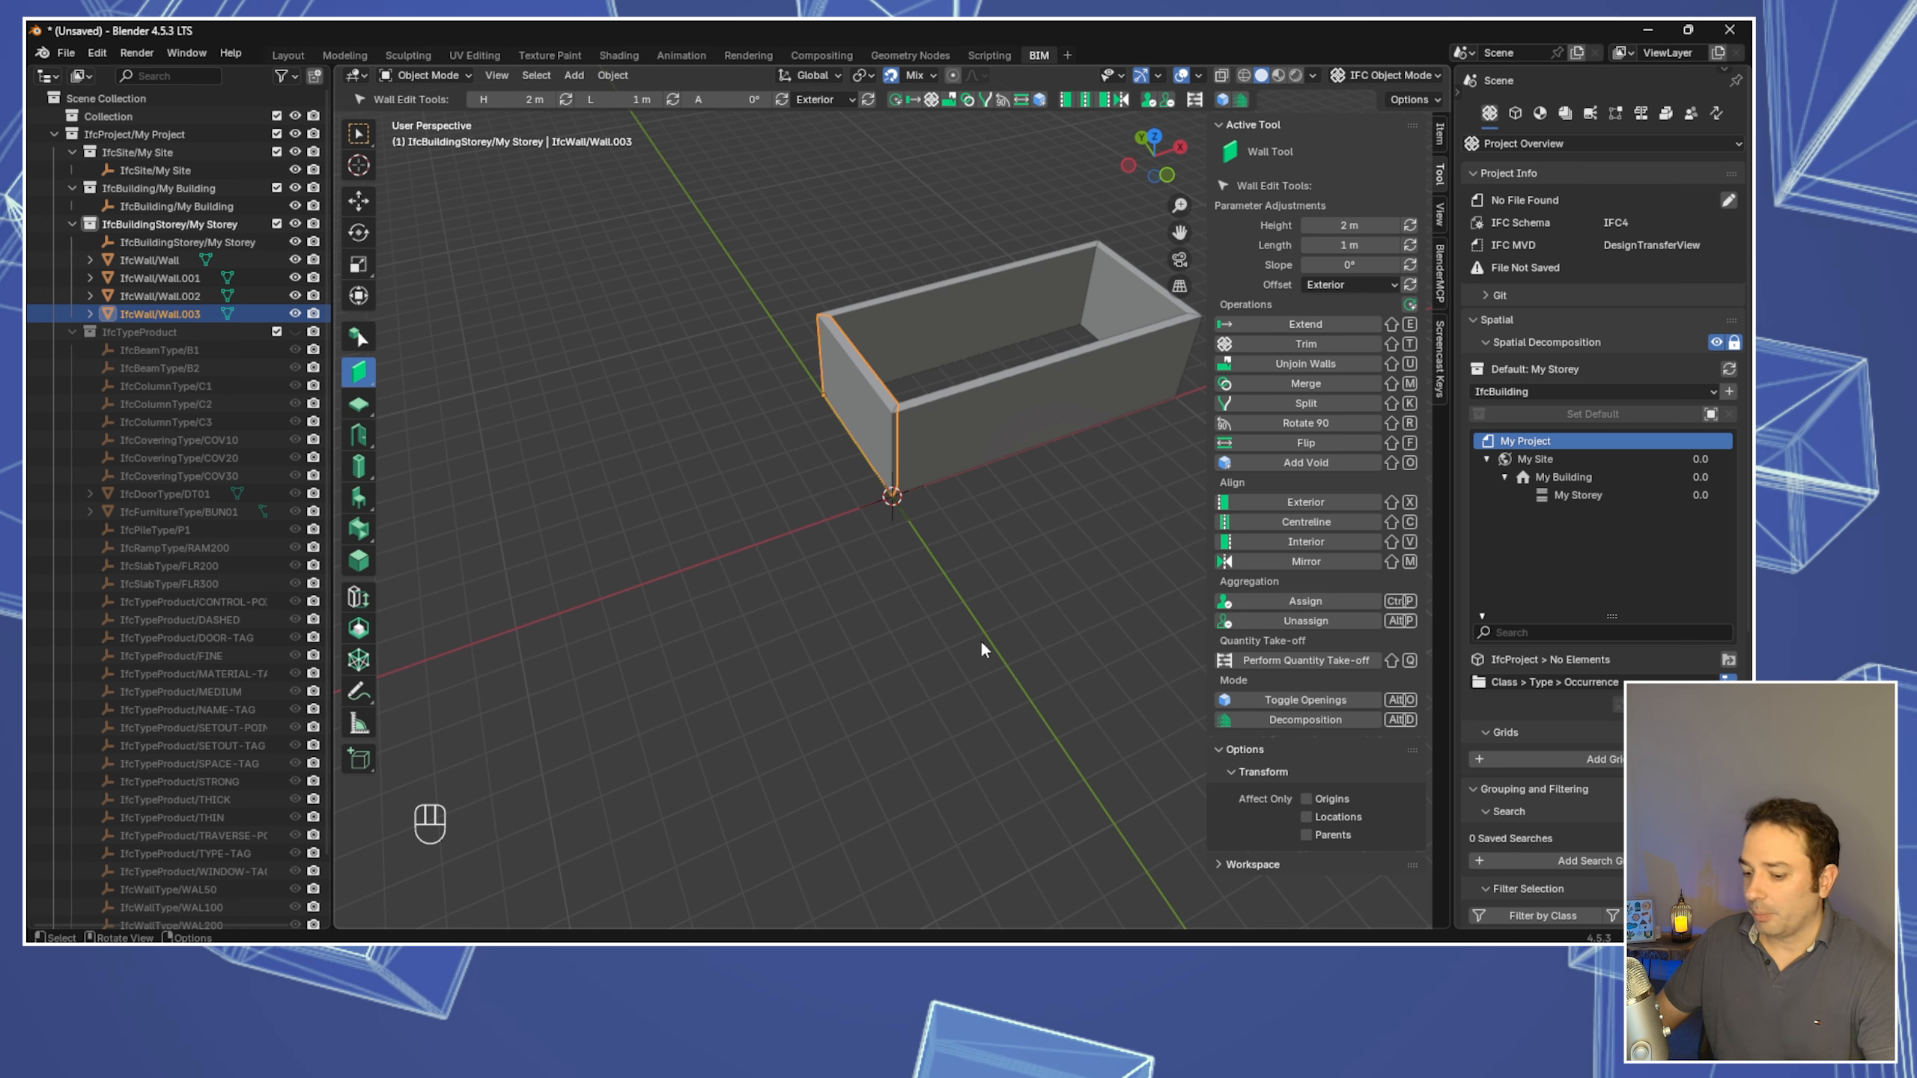
key(n)
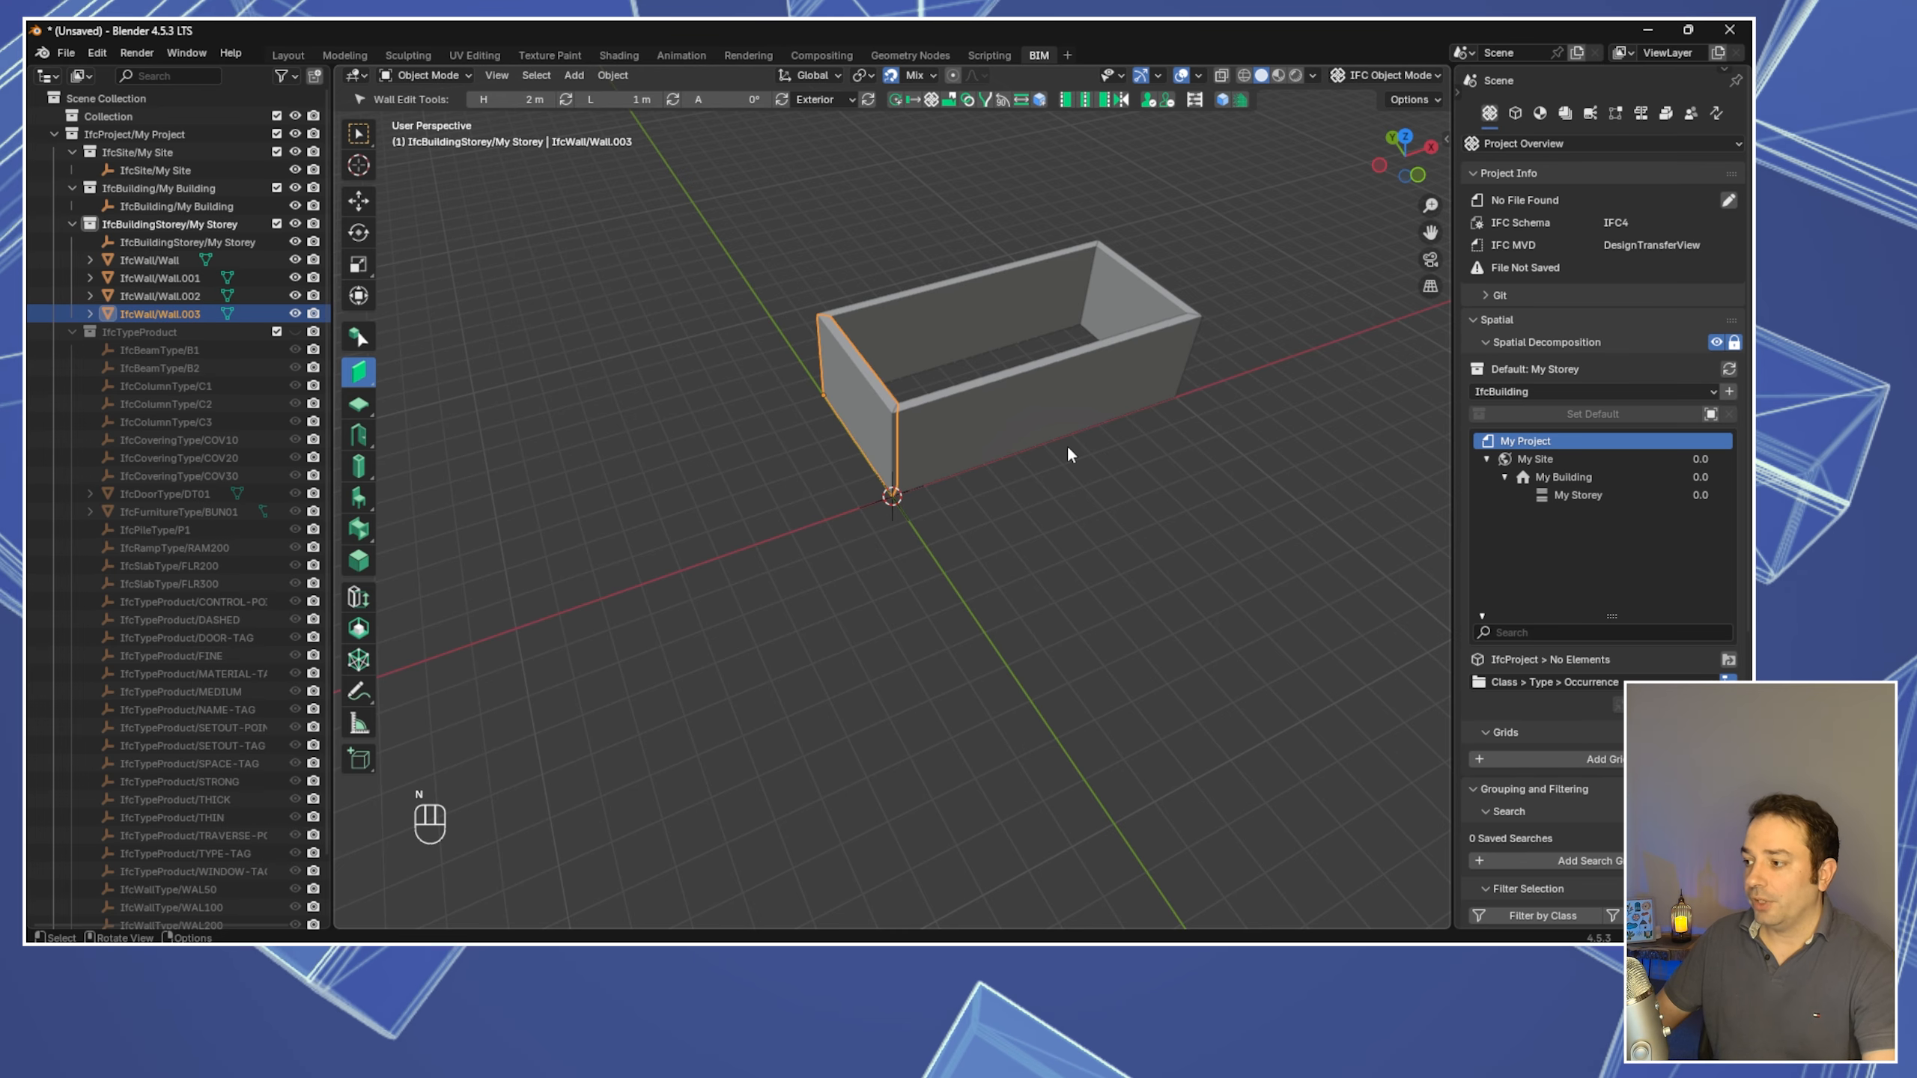
Clear the wall selection and make WAL100 the active wall type
key(KP_7)
middle_drag(1227, 401, 1231, 396)
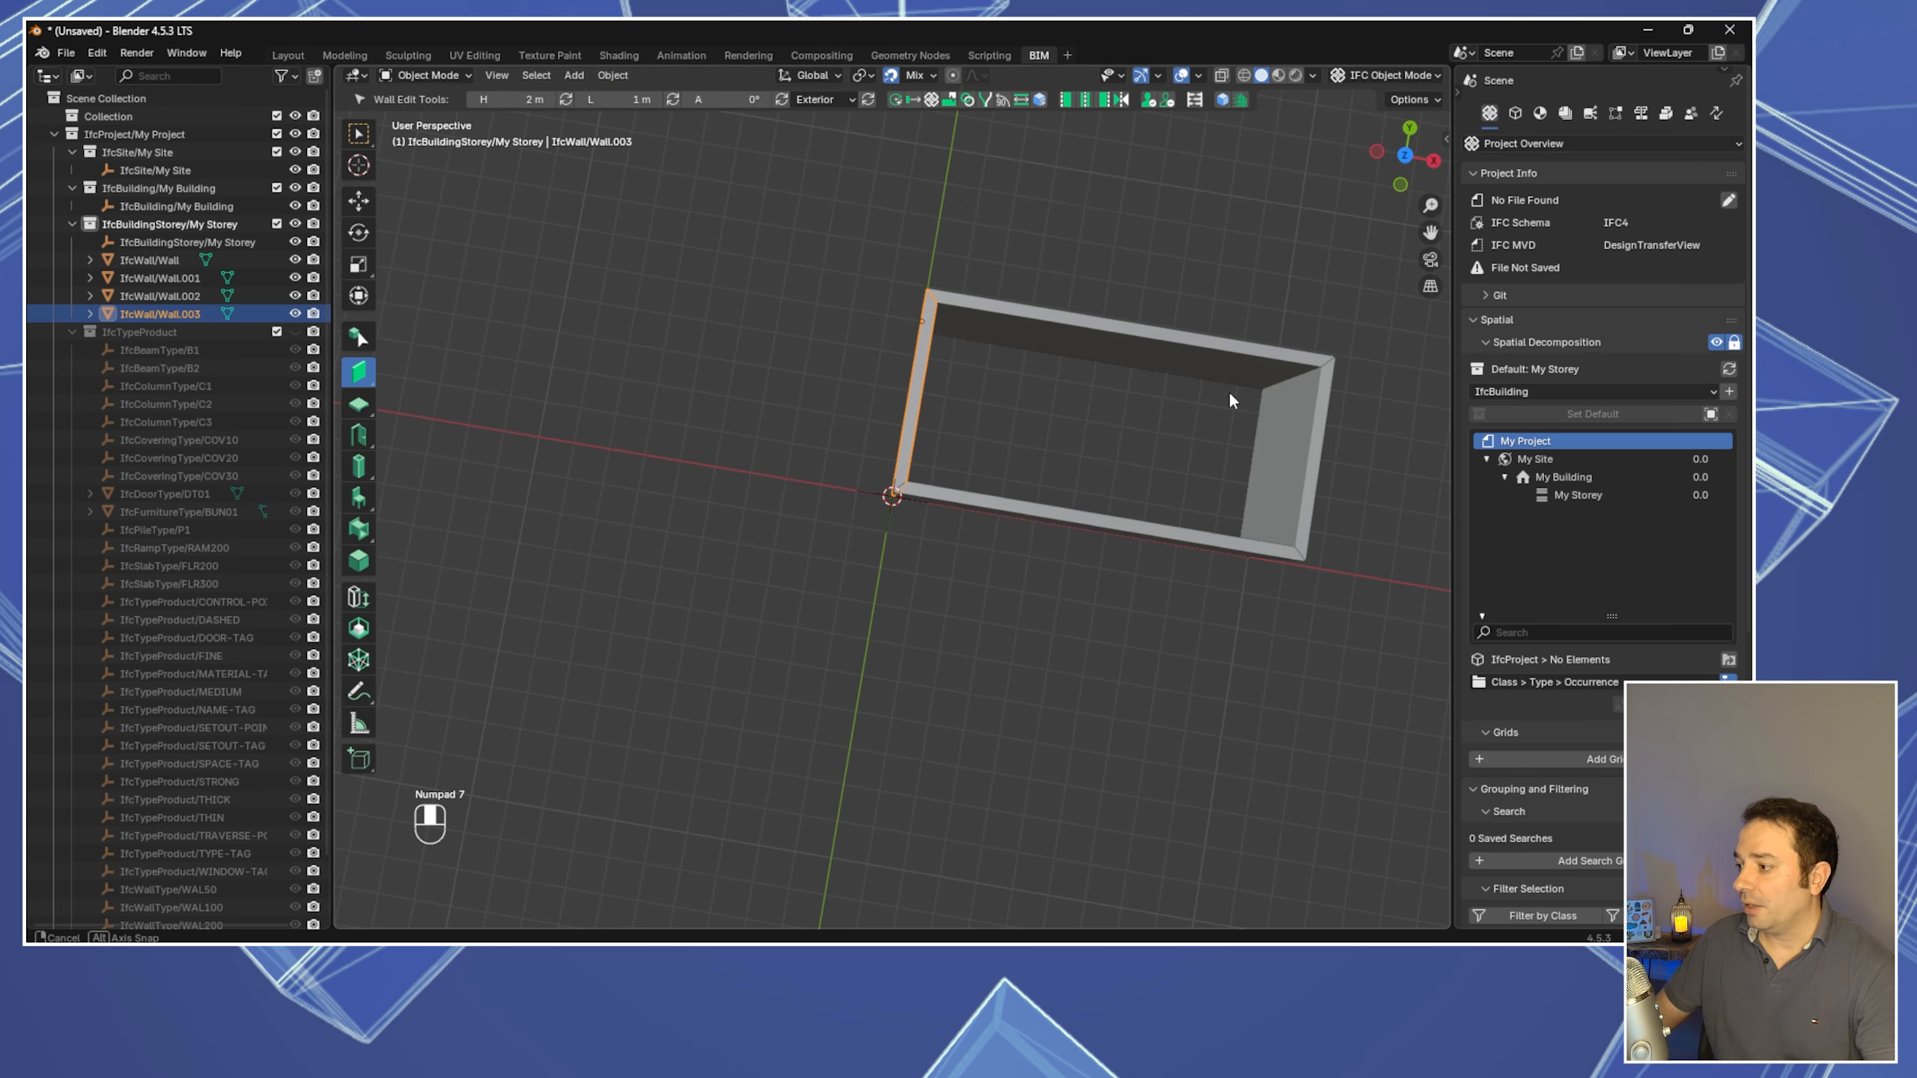
key(KP_7)
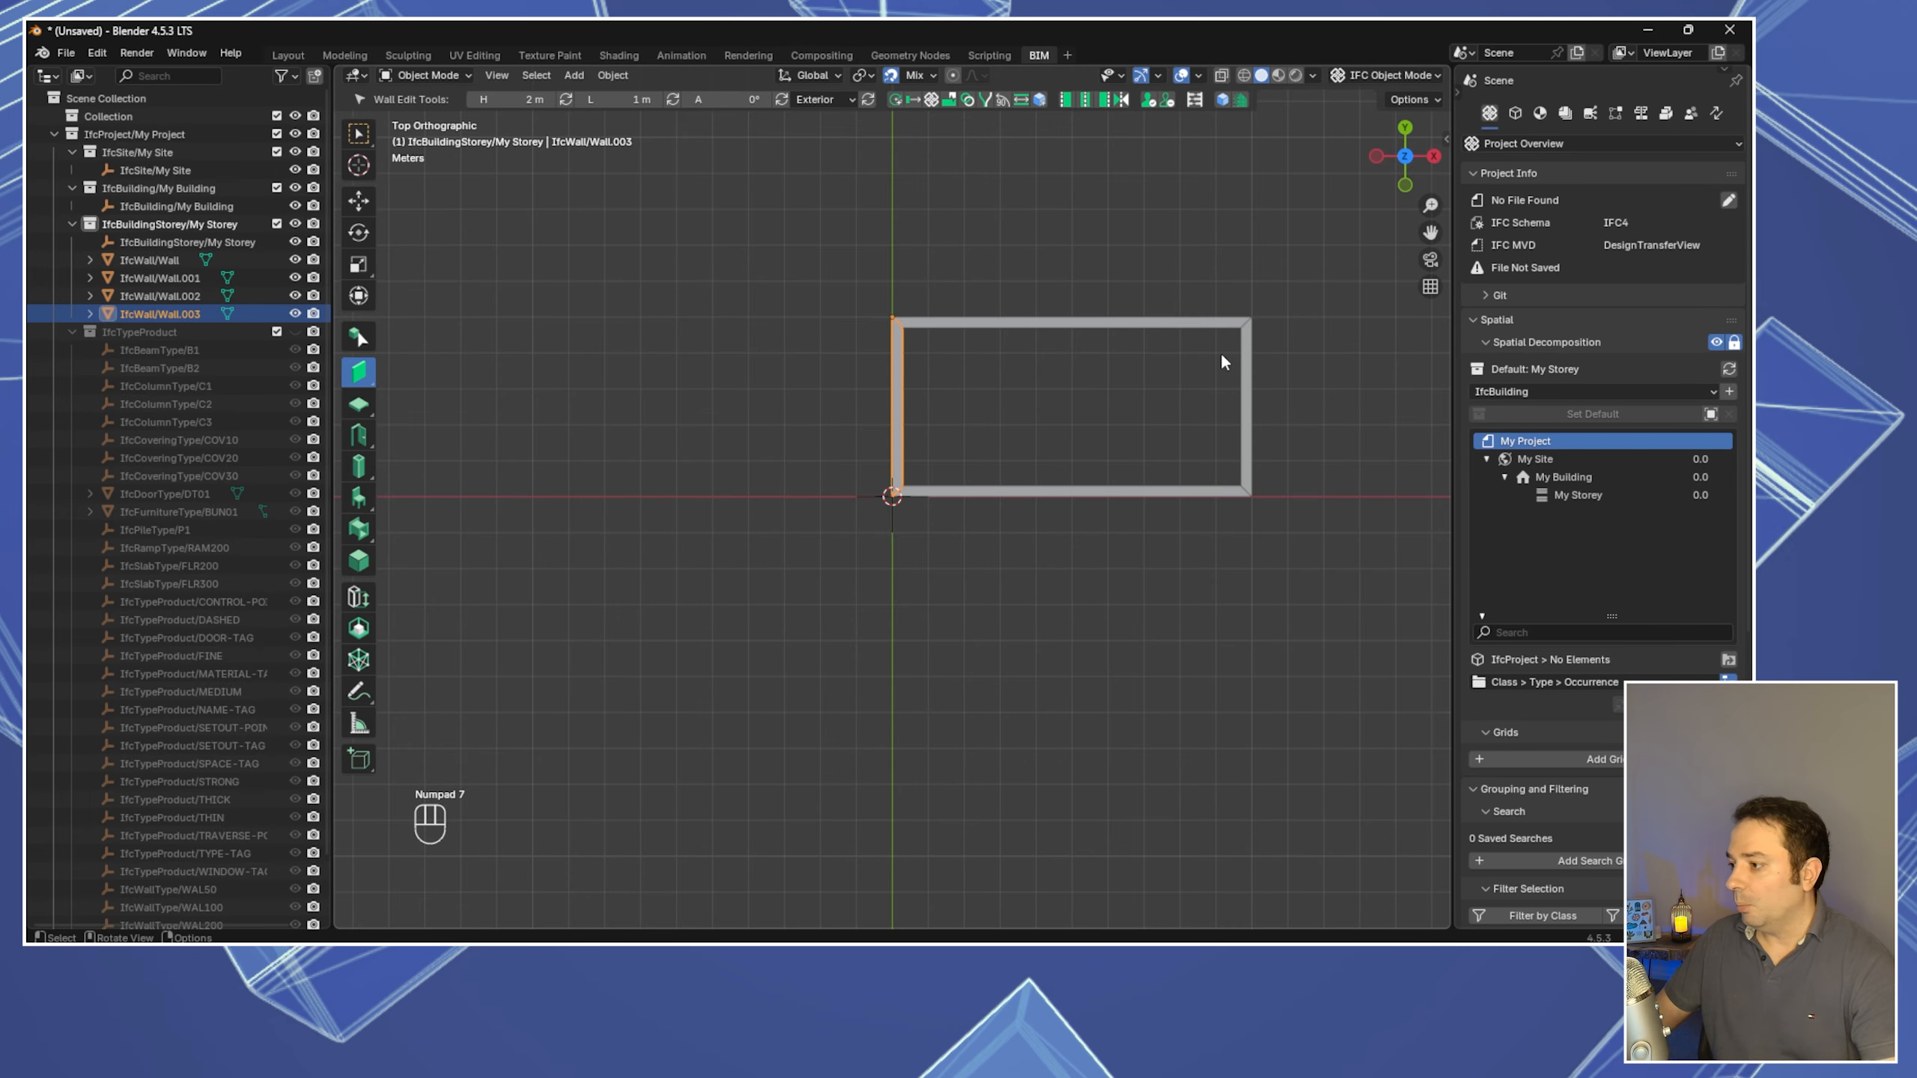
shift+middle_drag(1244, 377, 1111, 422)
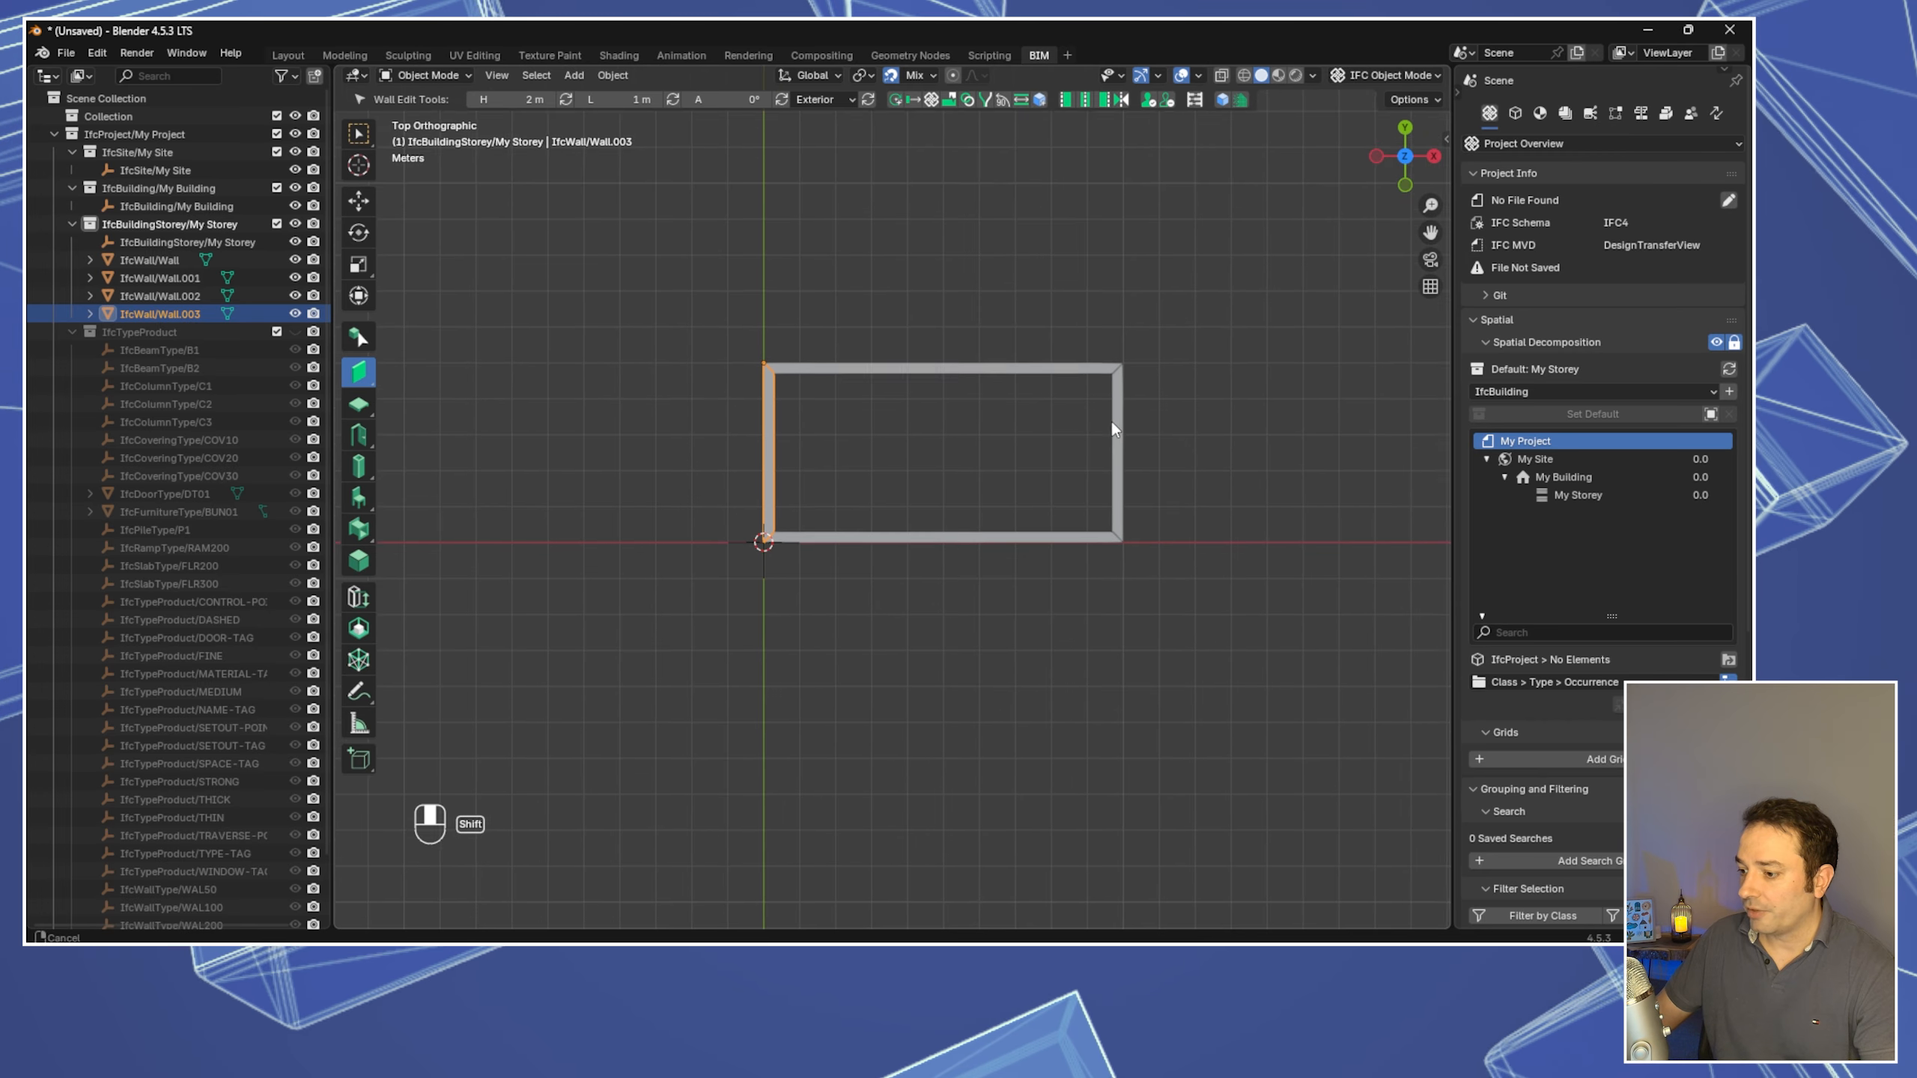
scroll(943, 490, up, 1)
scroll(943, 490, up, 1)
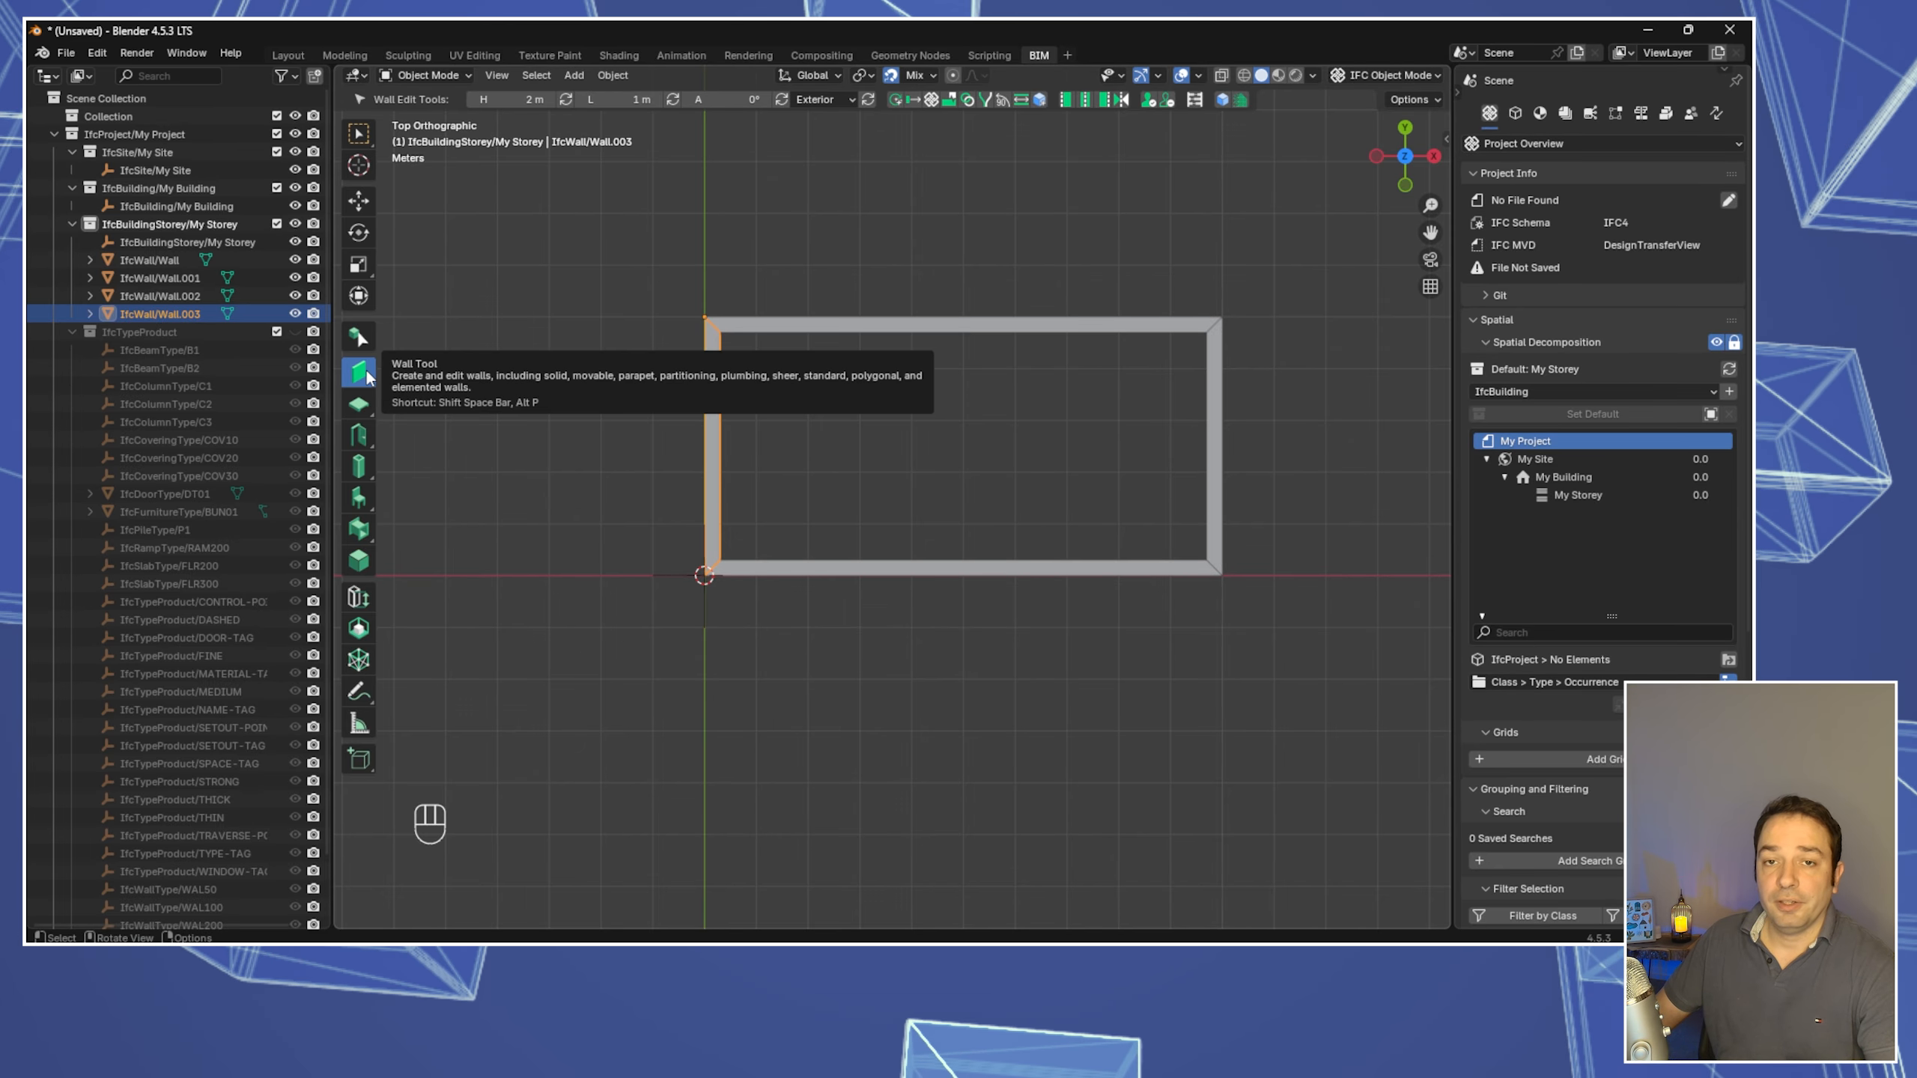
key(alt+a)
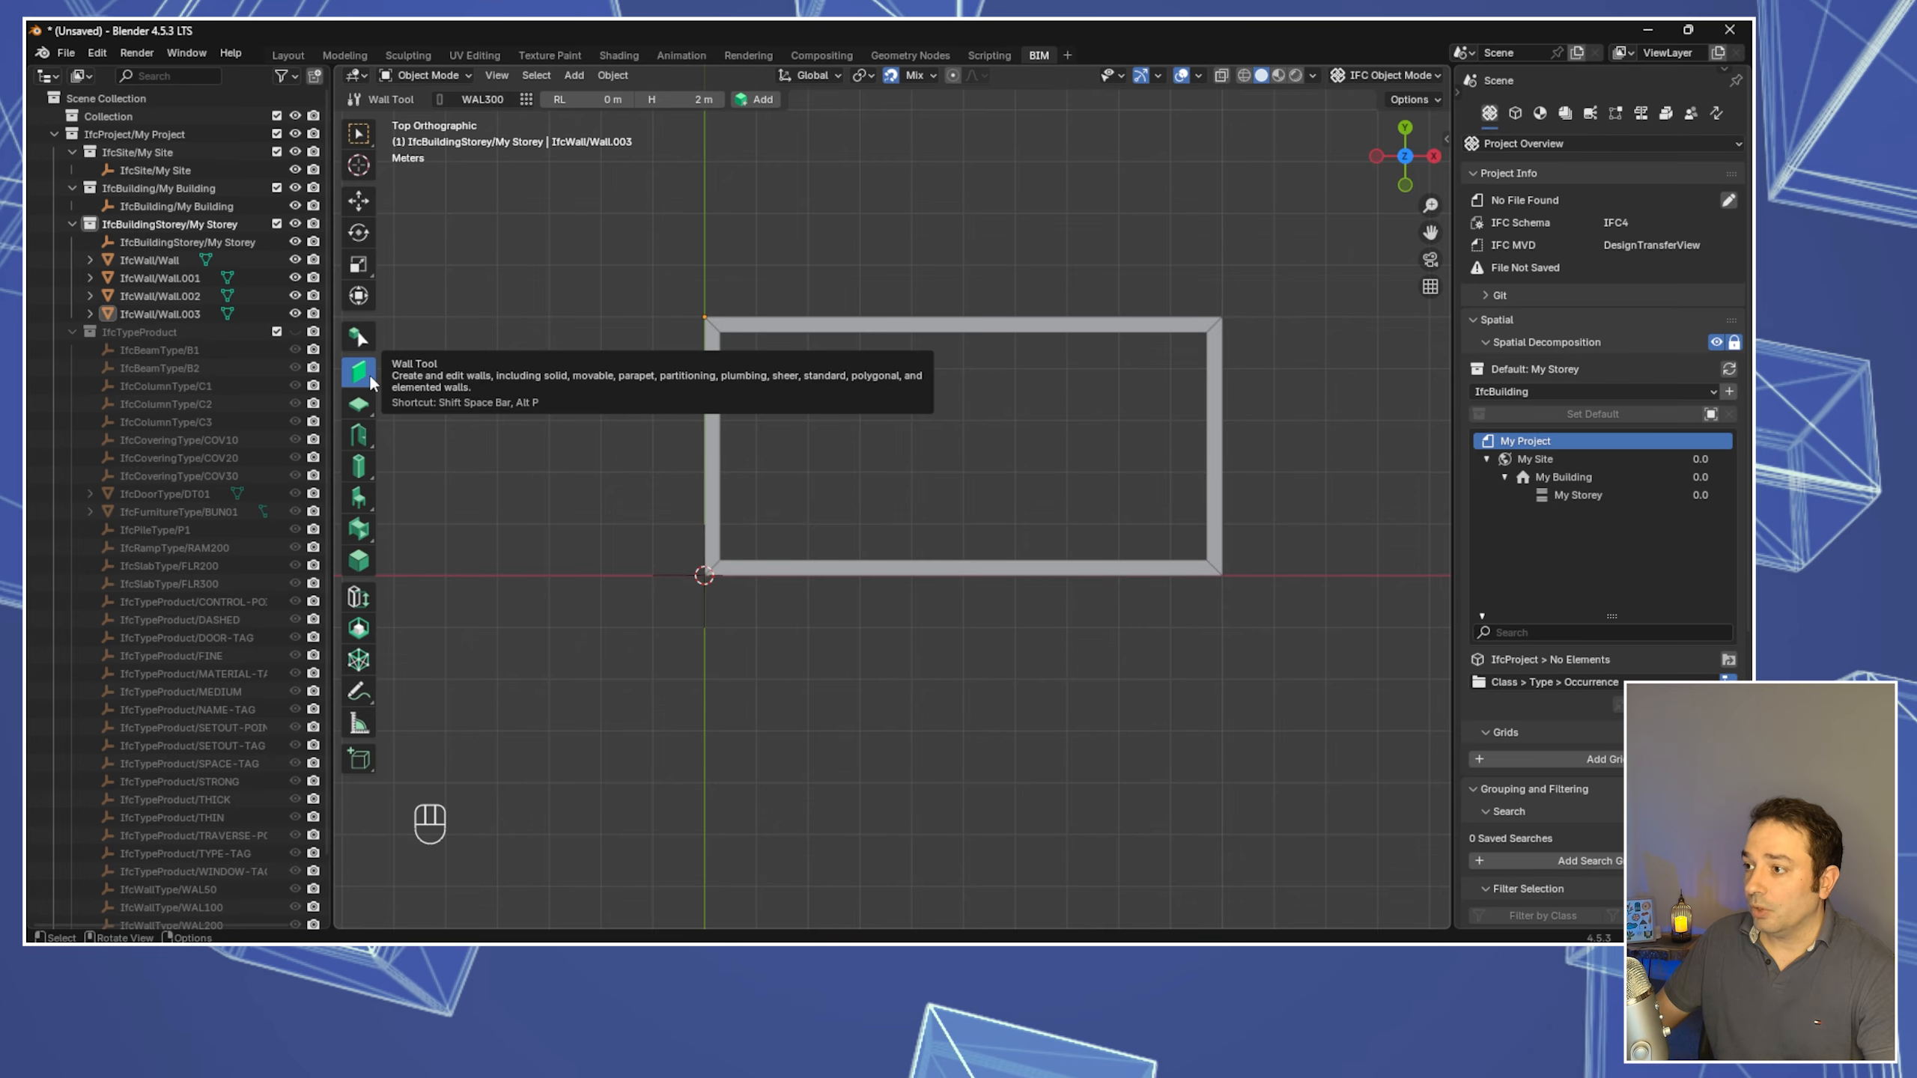
click(482, 97)
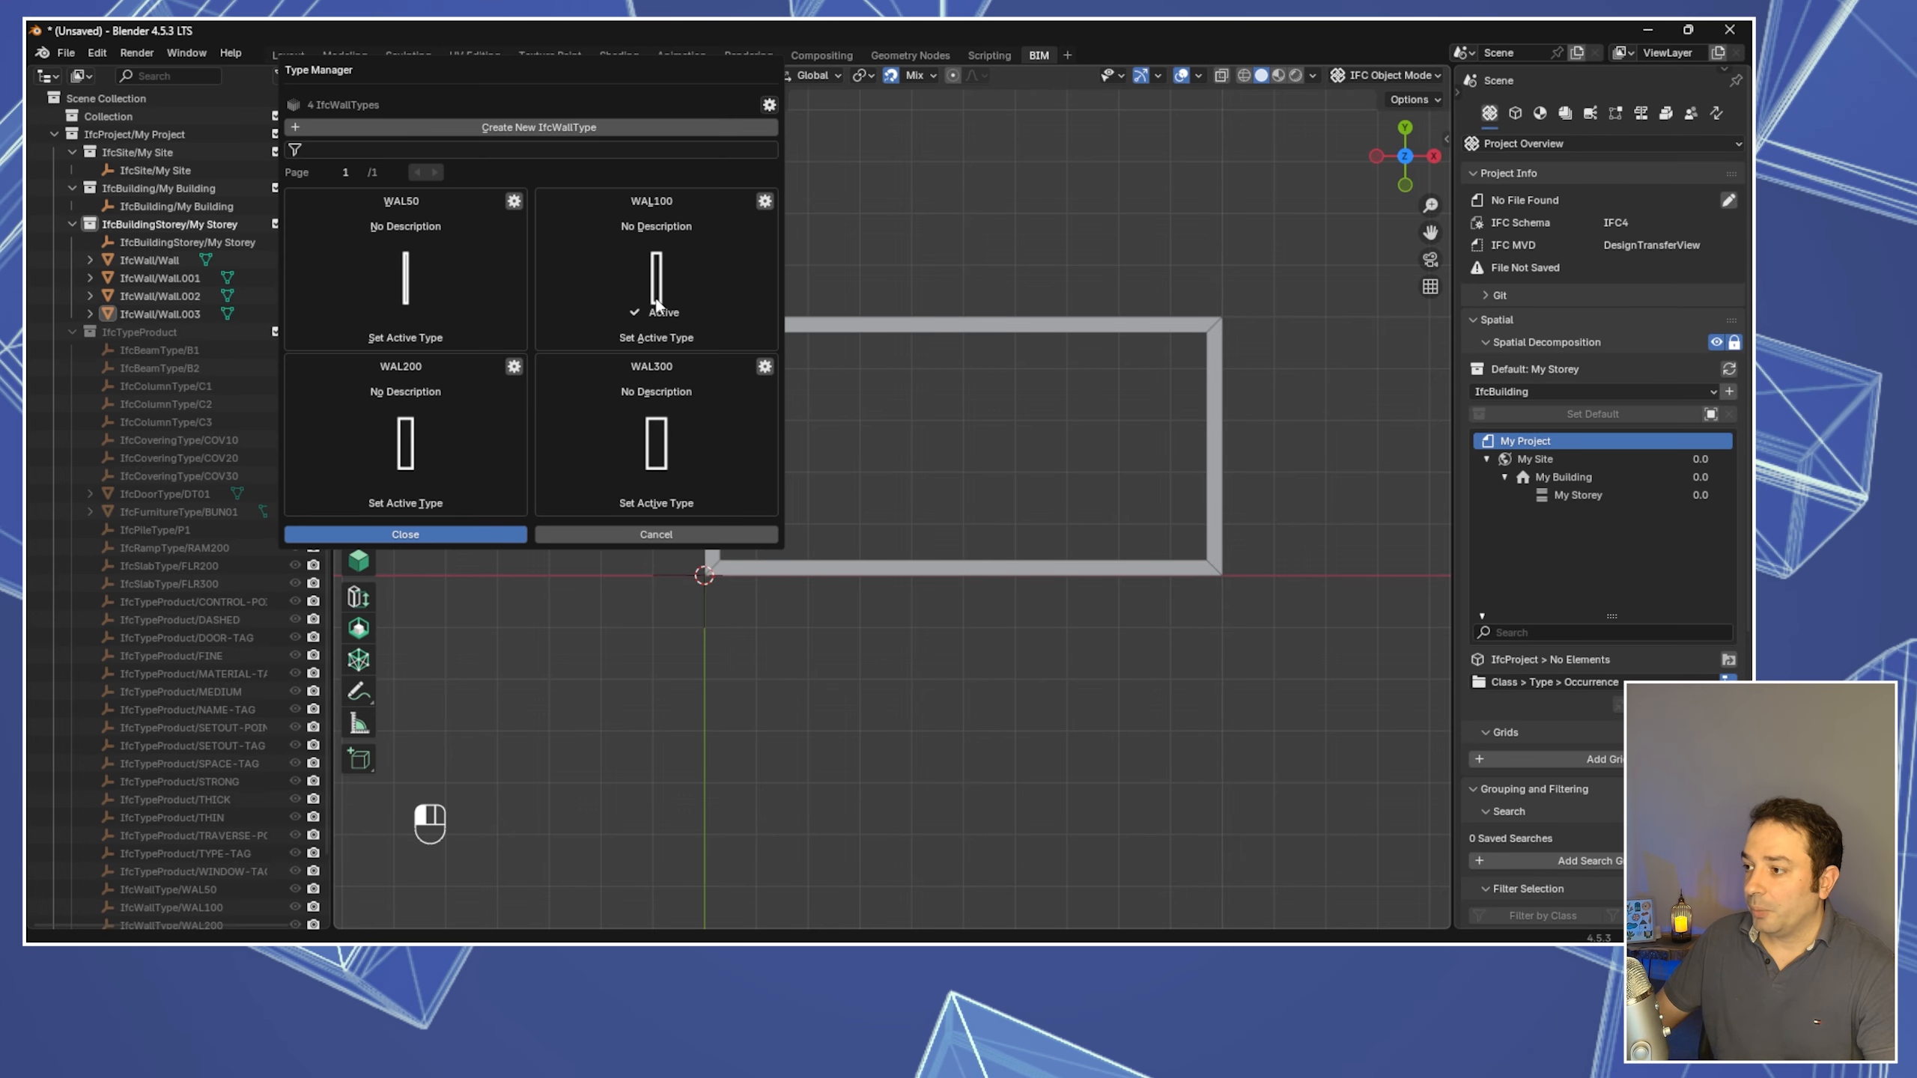
click(459, 533)
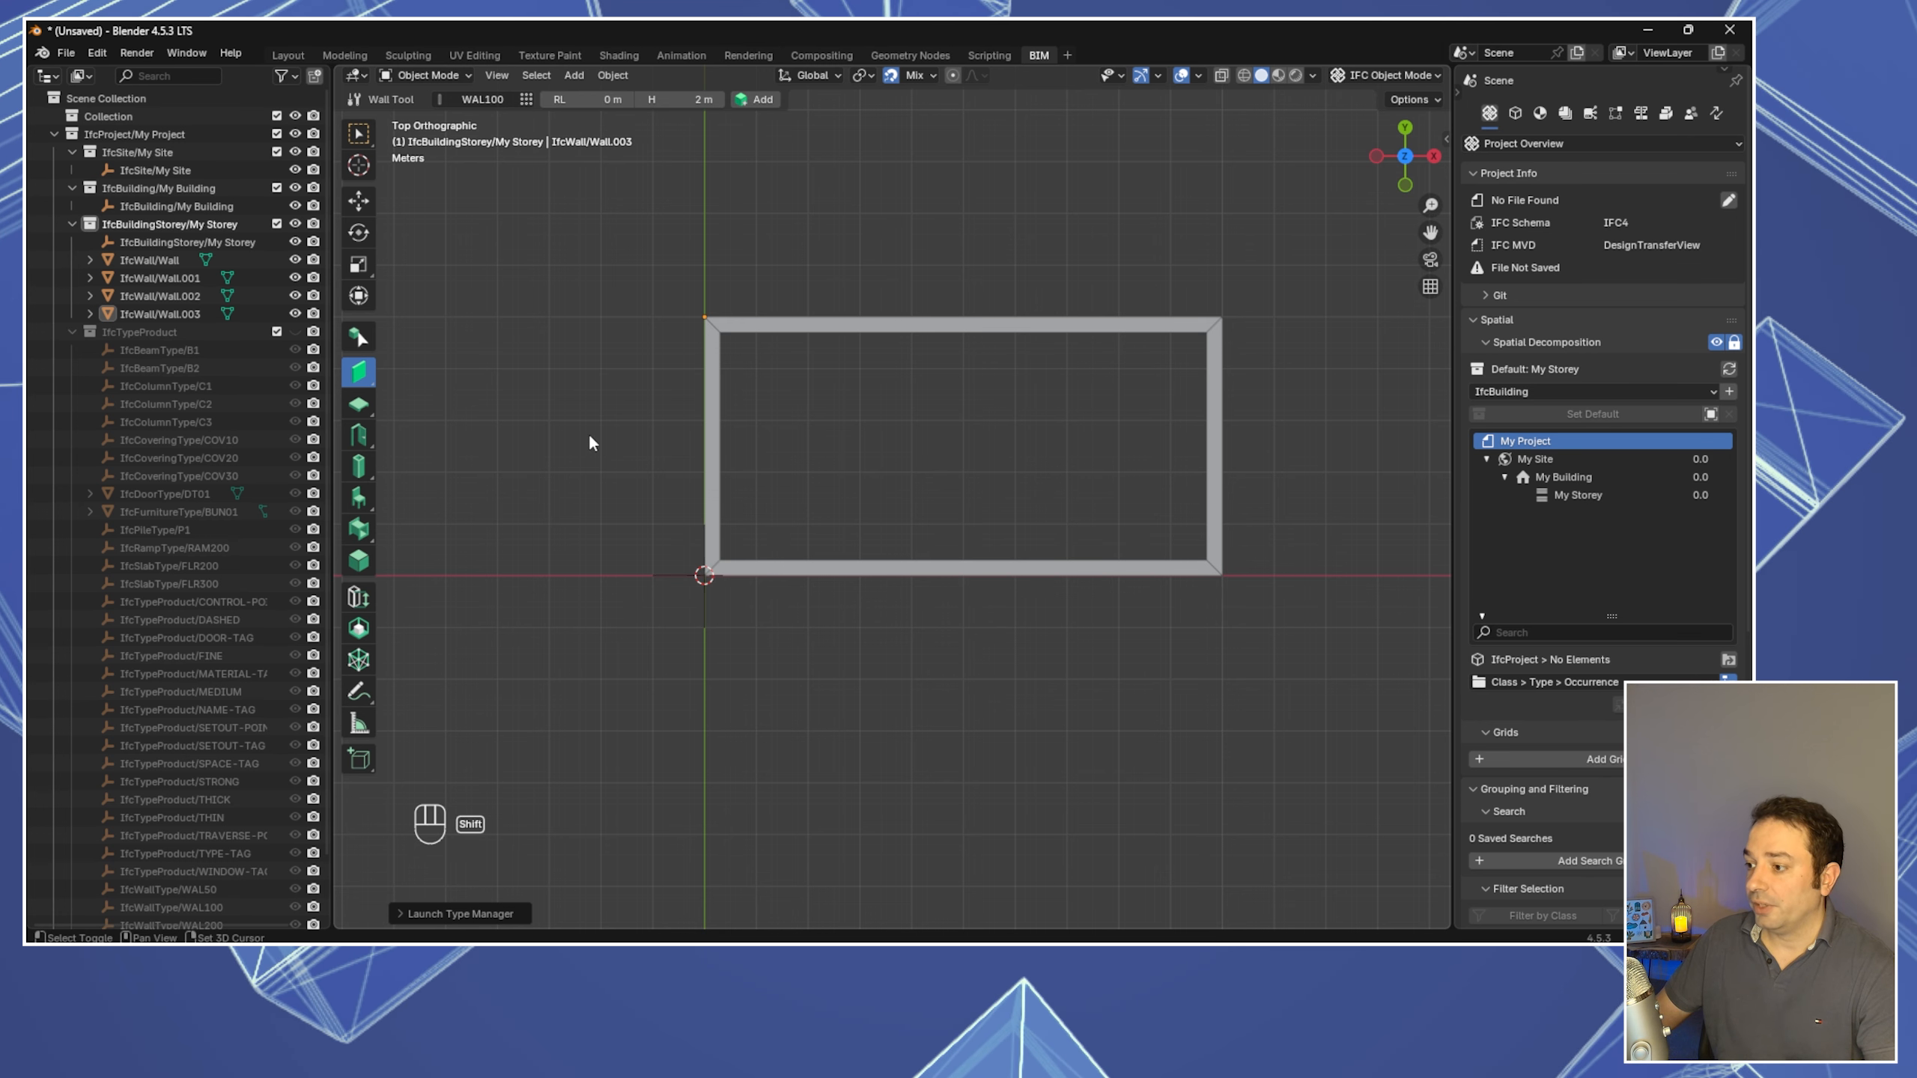
Draw a 3 m WAL100 partition wall along positive Y, starting on the long wall beside the origin at about X 3 m
key(shift+a)
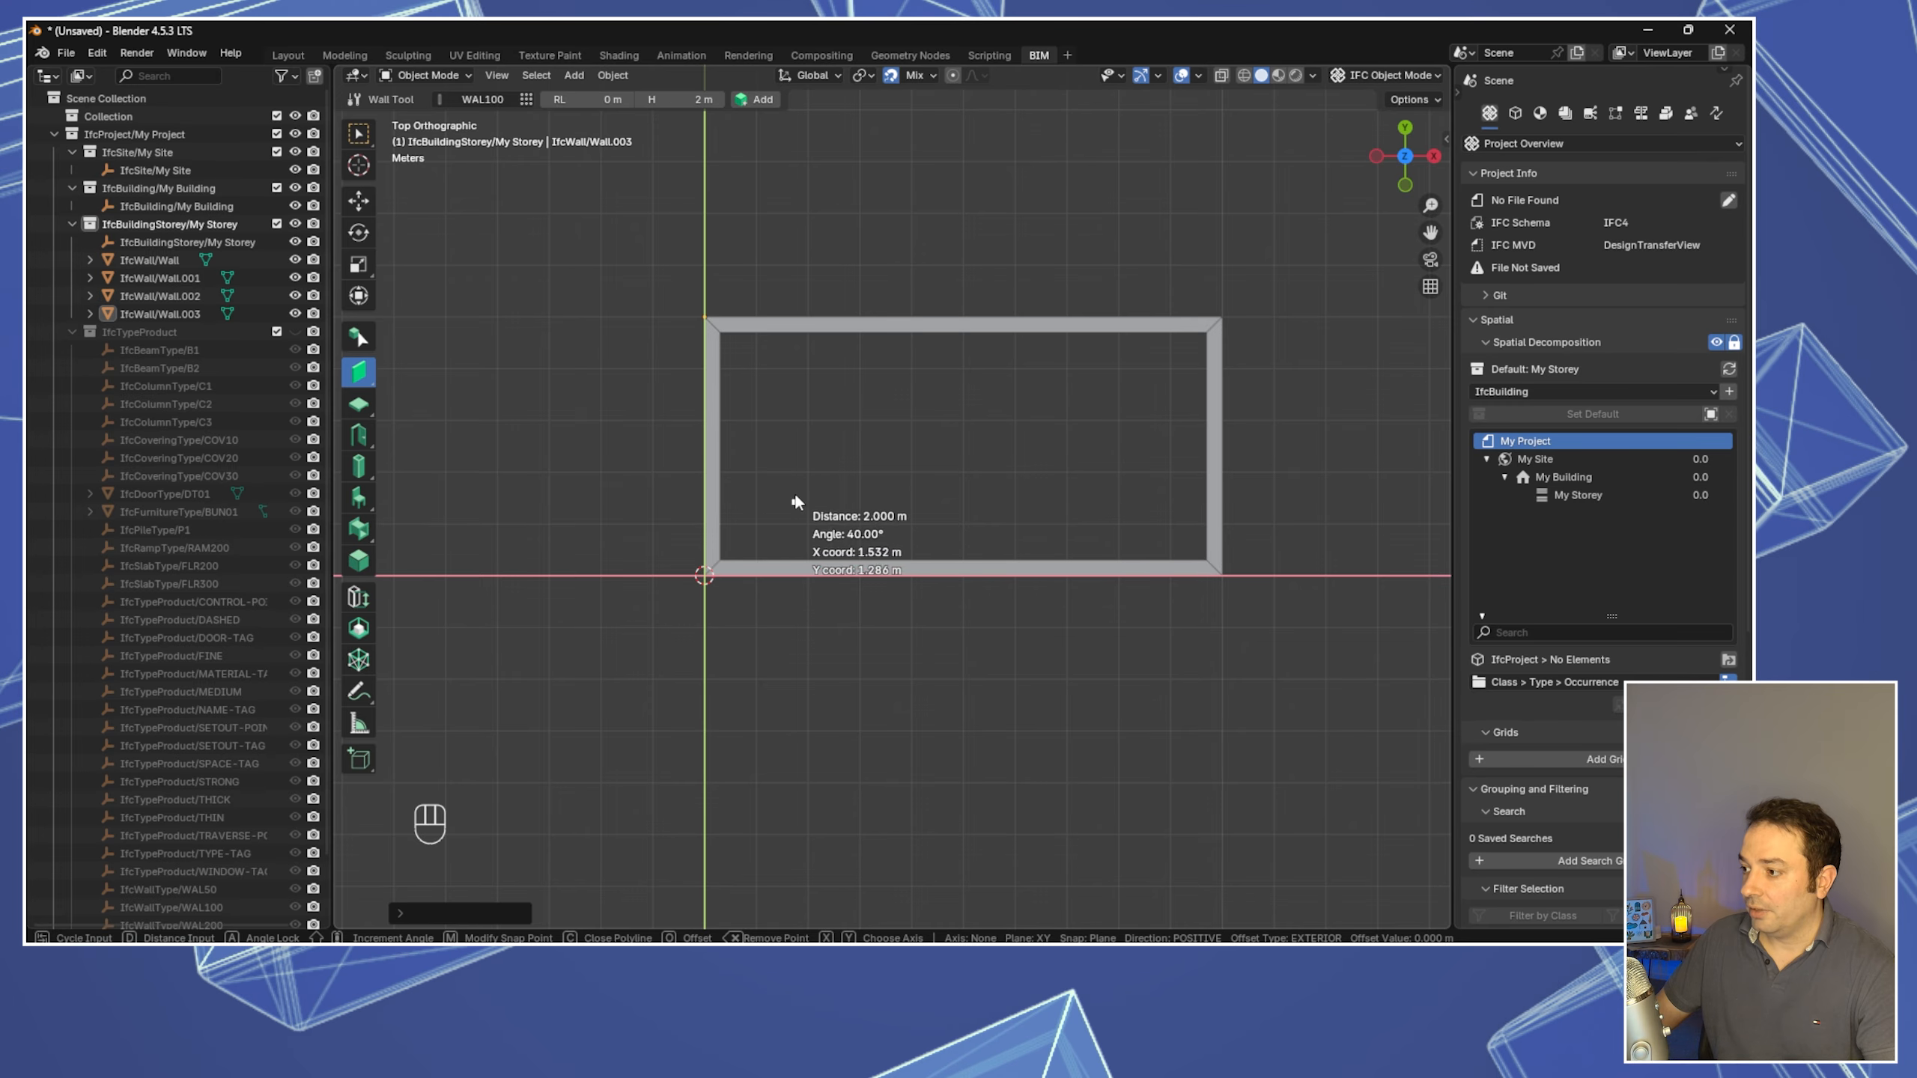
click(861, 563)
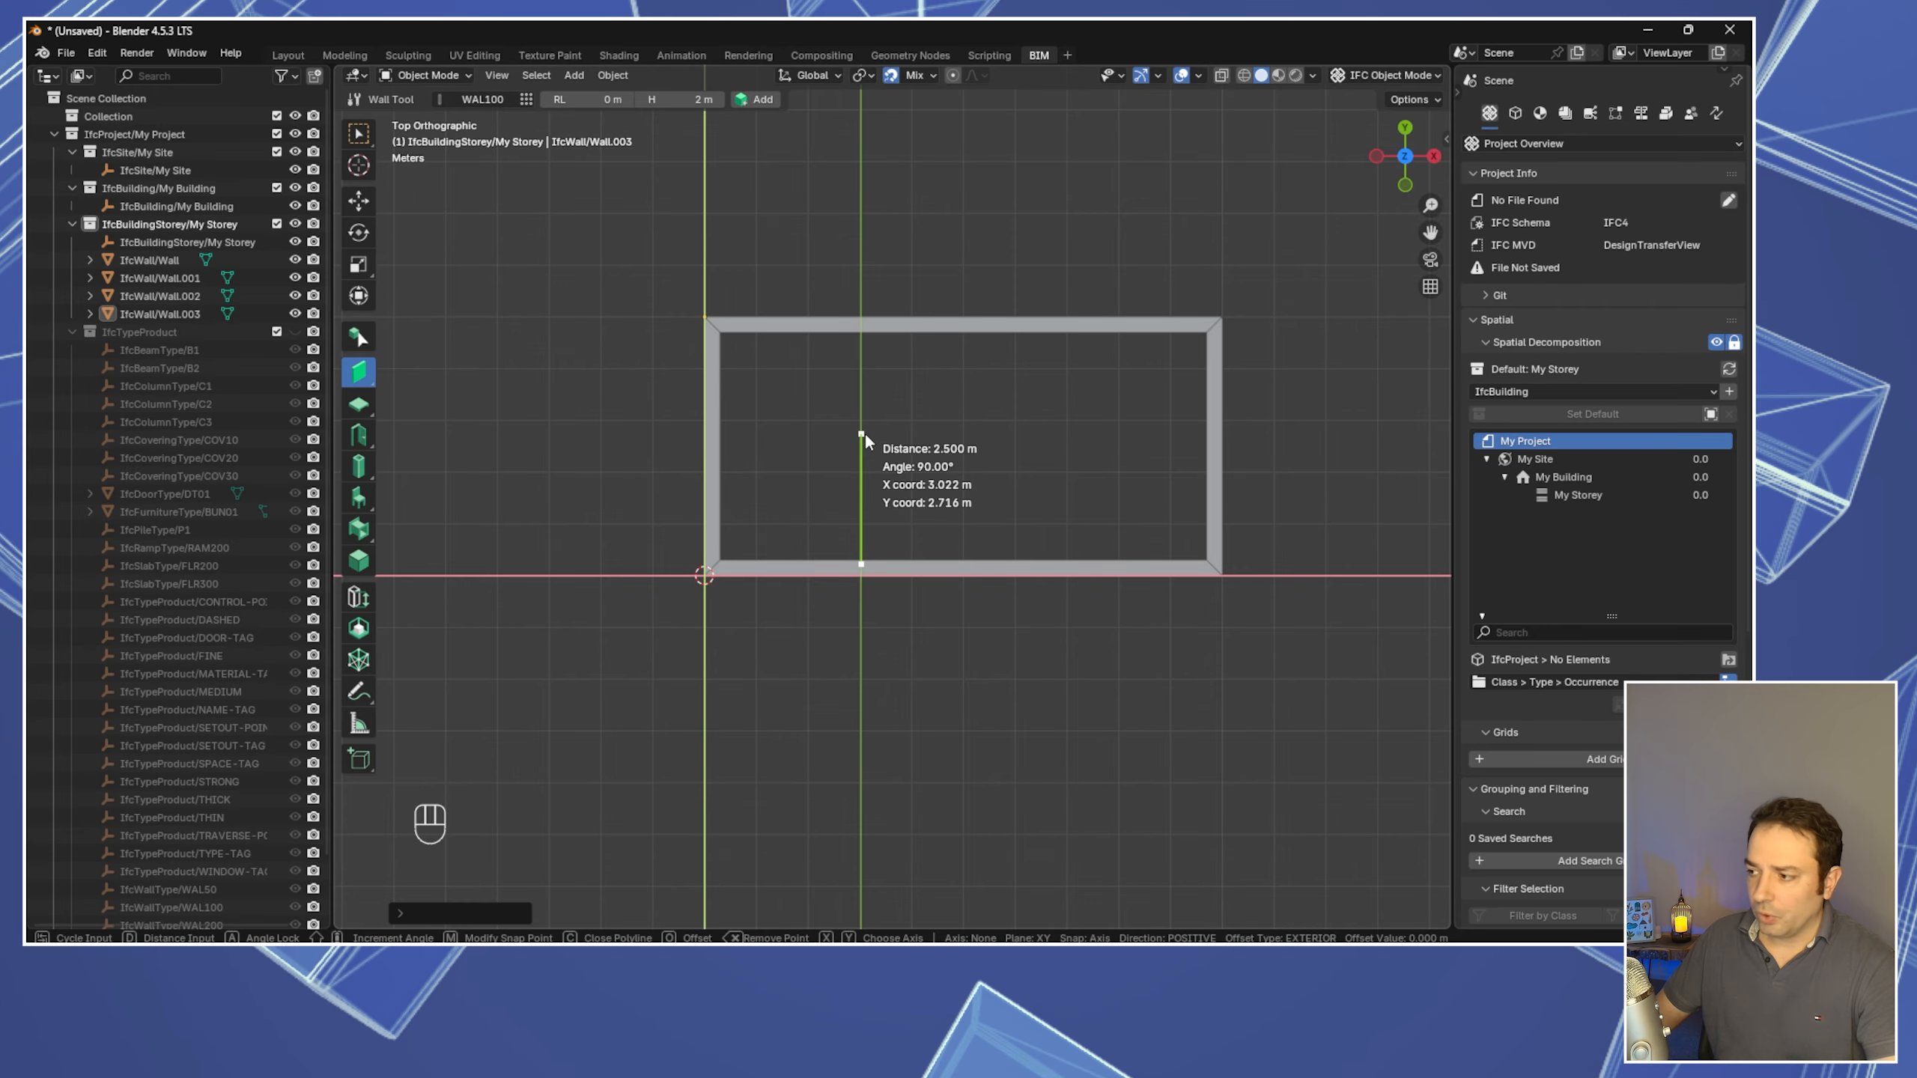
text(3)
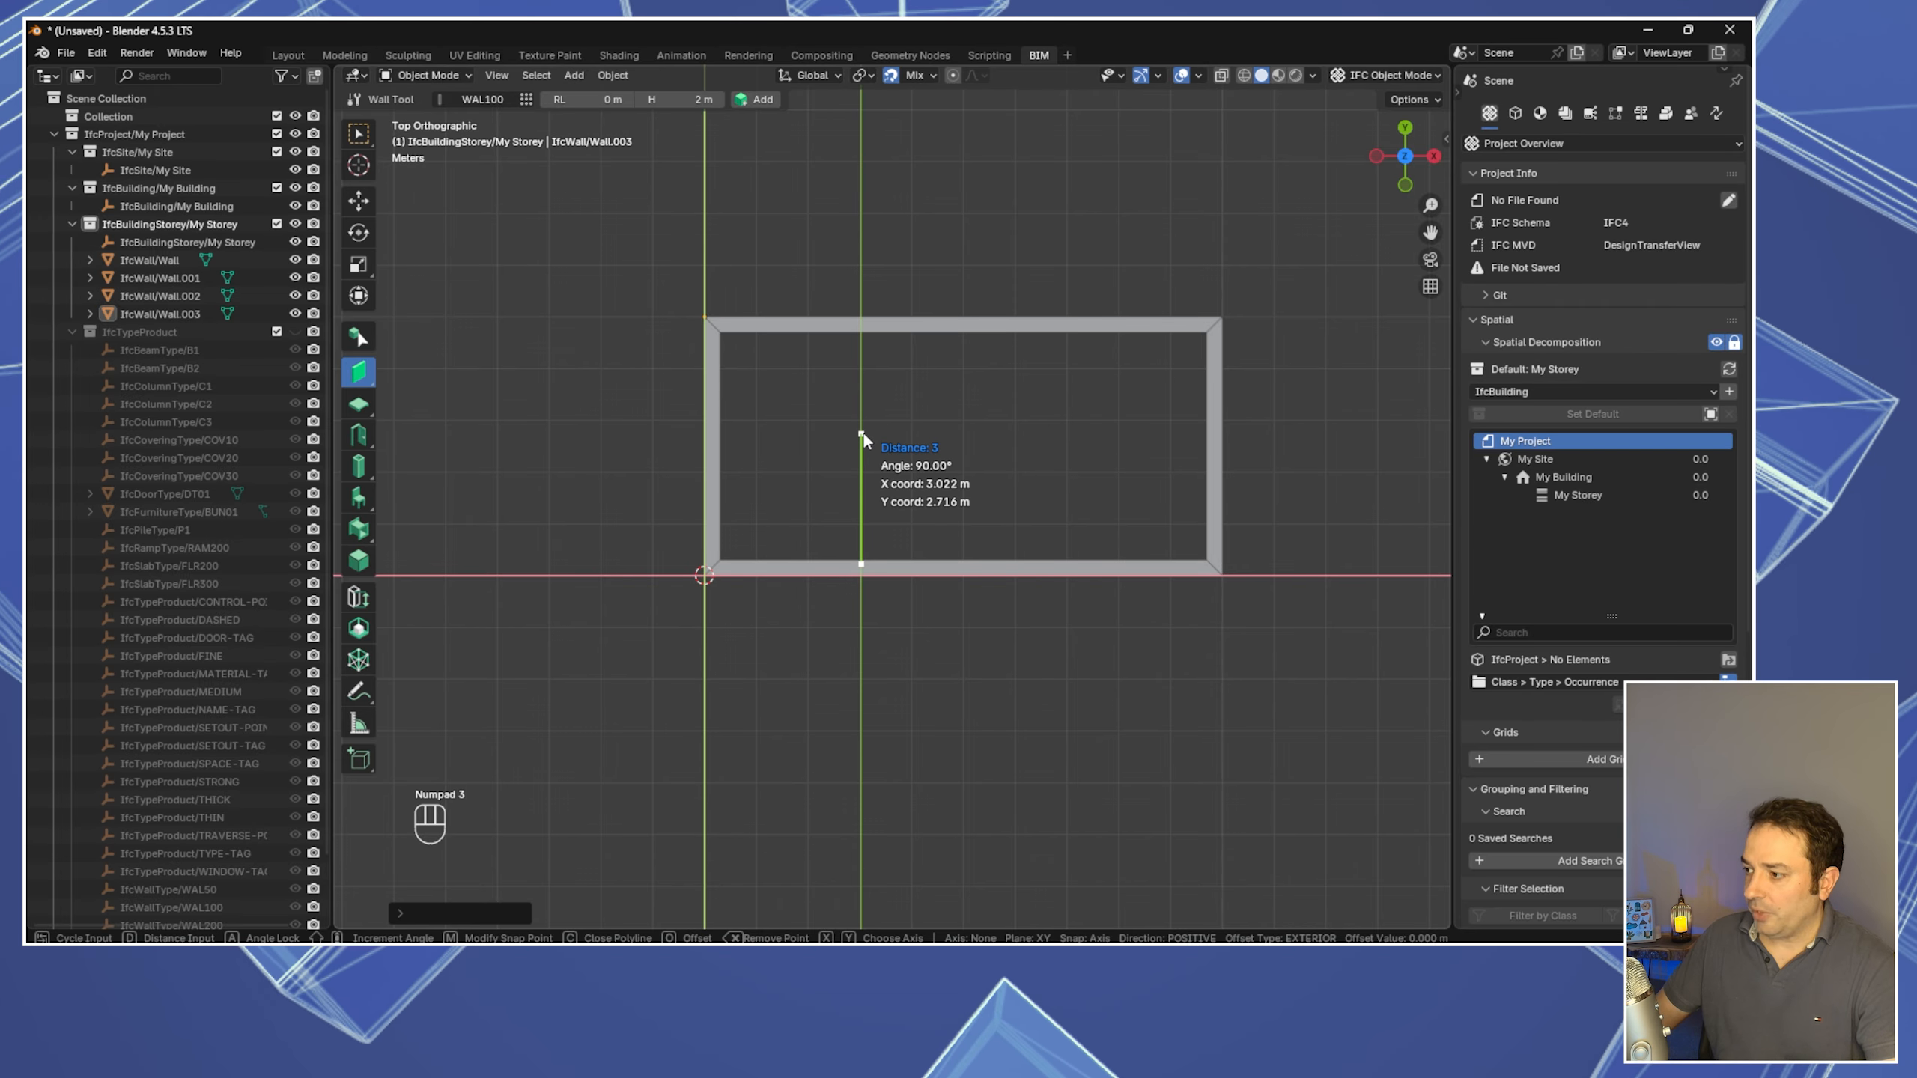
key(Return)
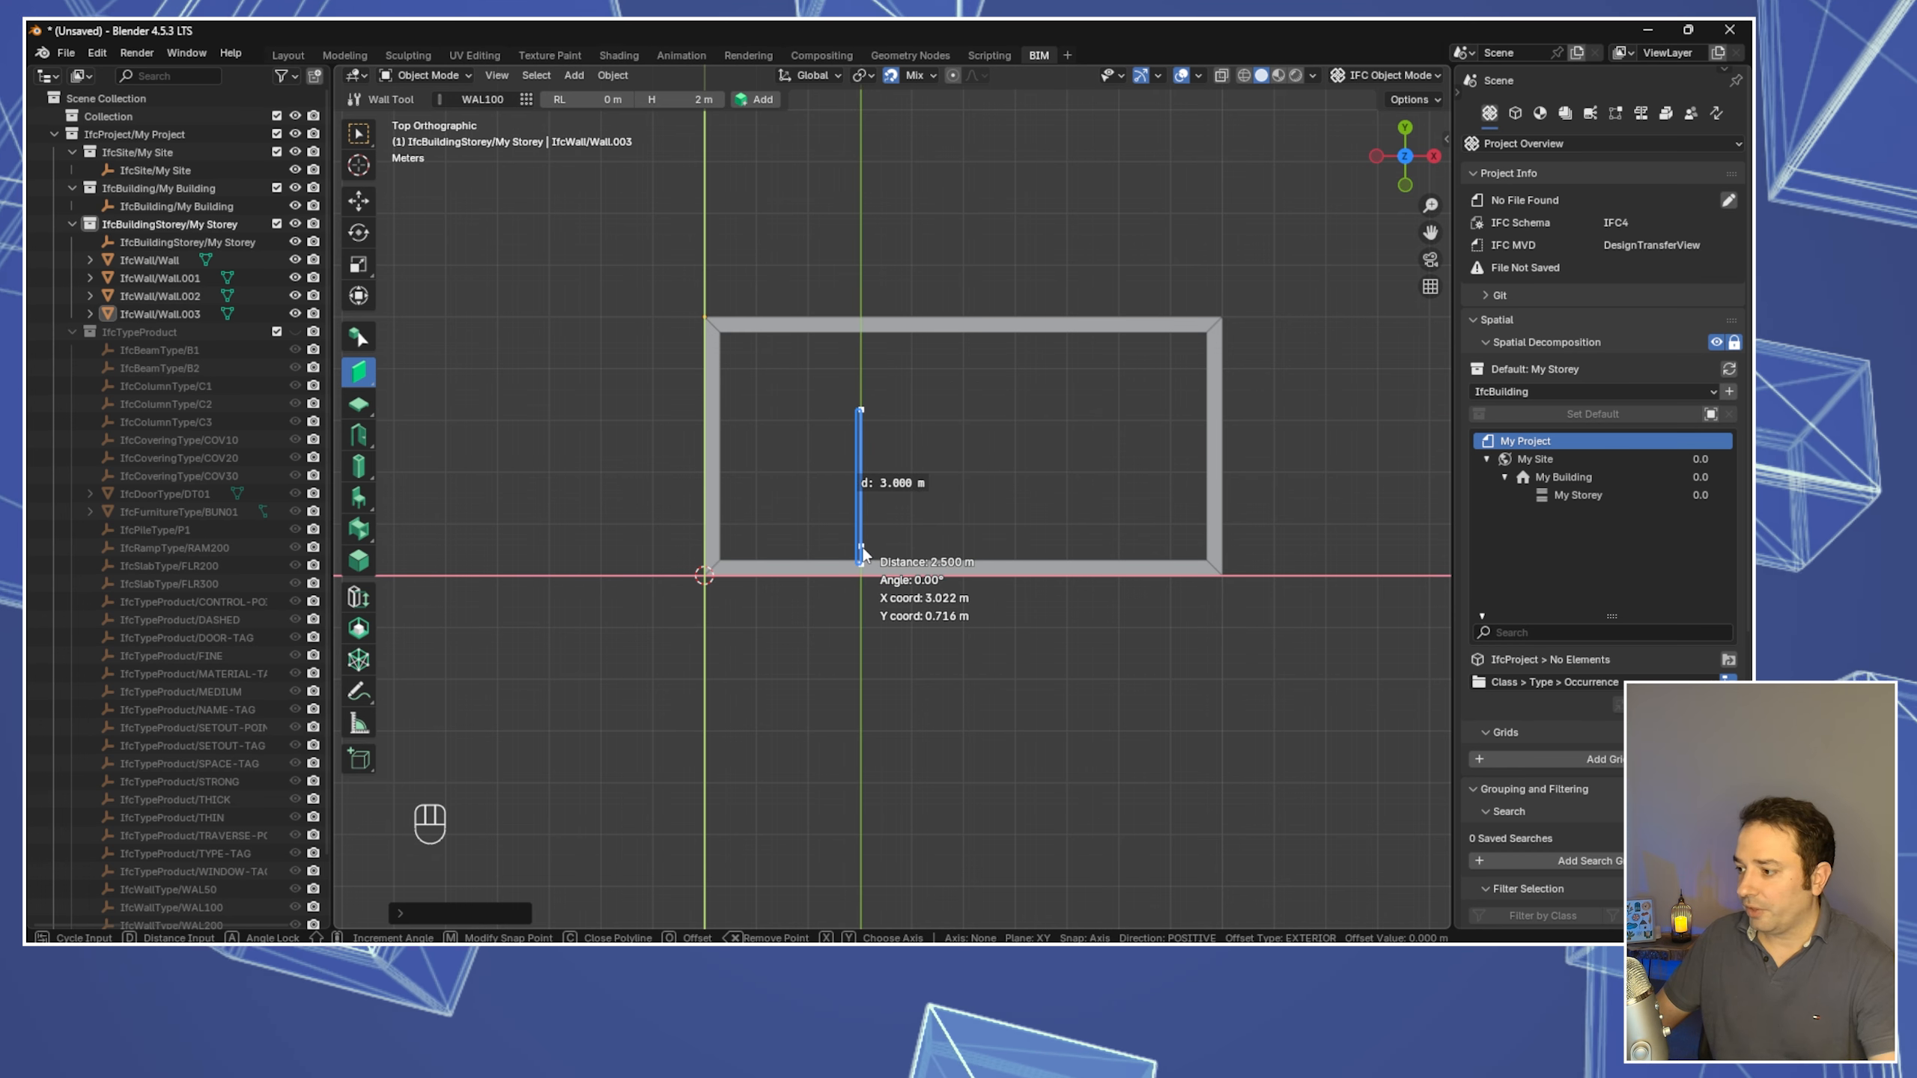
key(Return)
scroll(879, 501, up, 3)
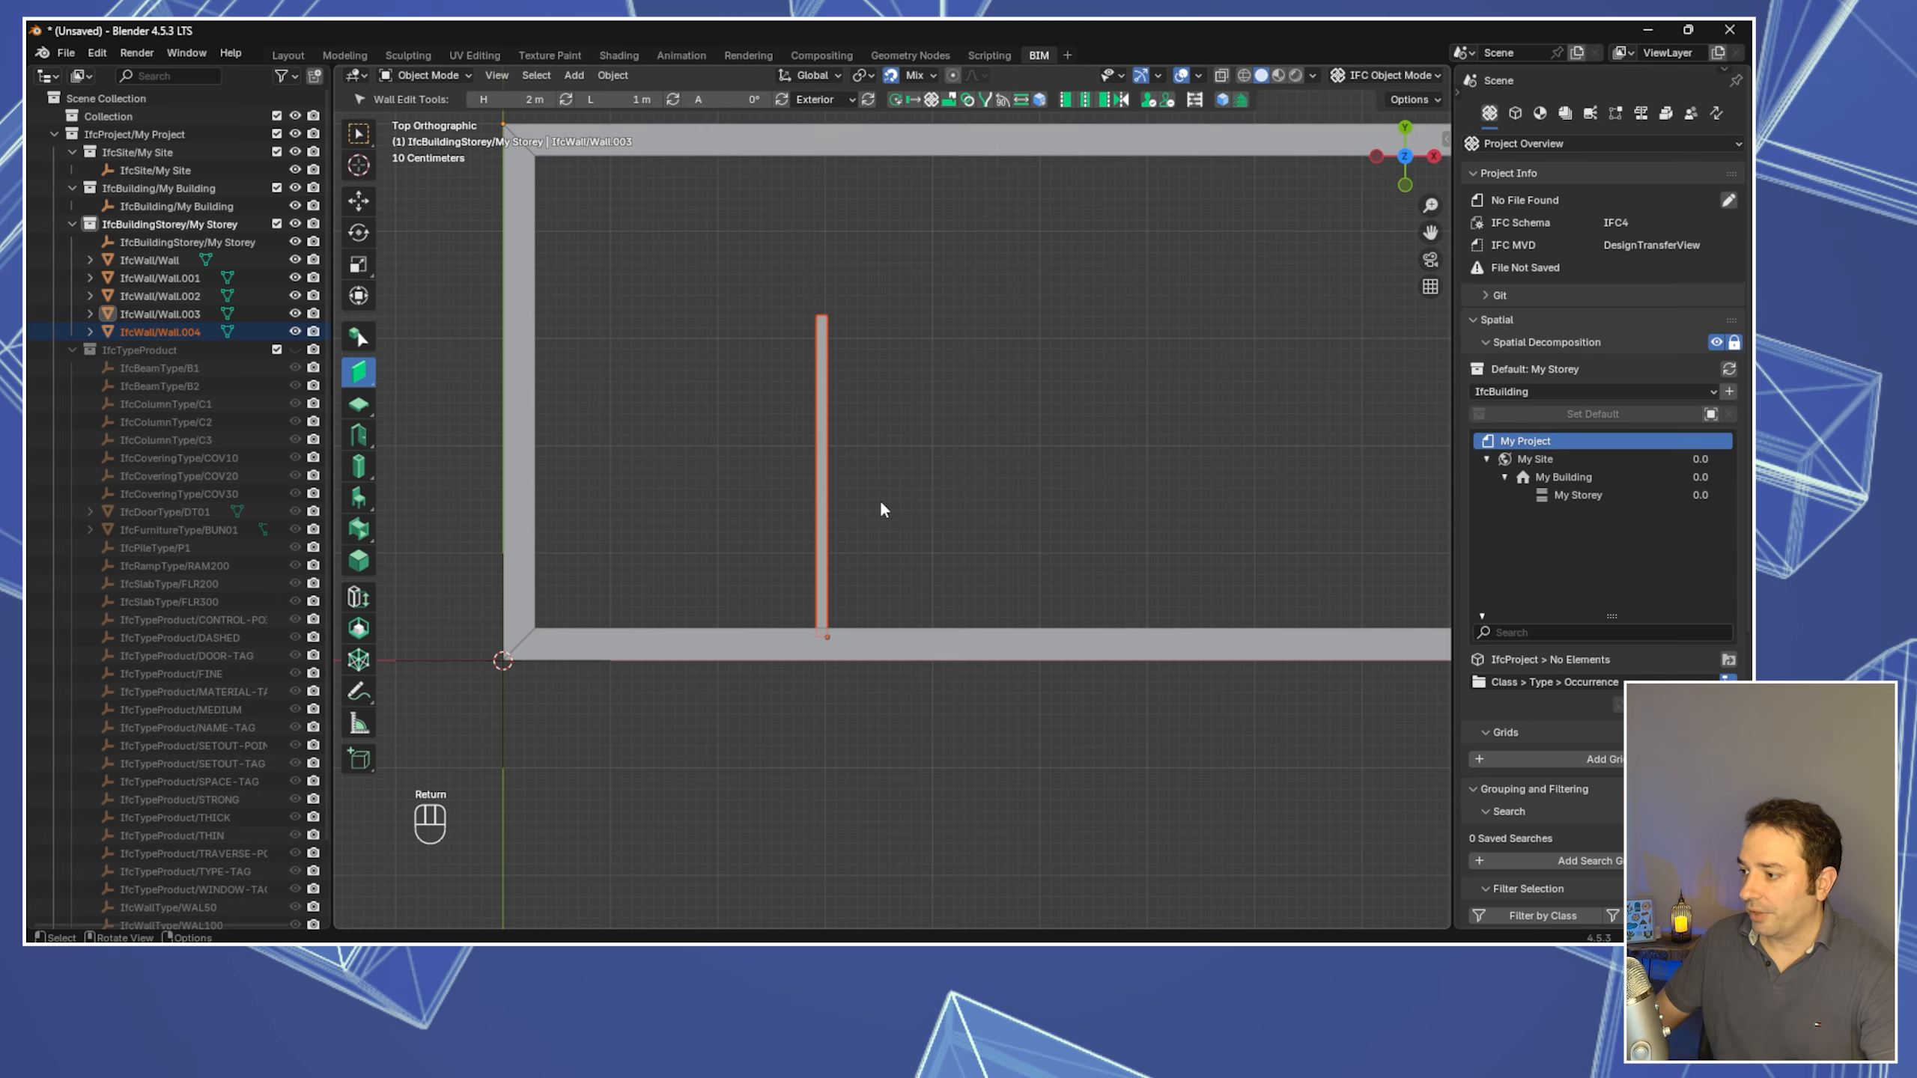
mouse_move(880, 501)
middle_down()
mouse_move(770, 445)
mouse_move(733, 481)
mouse_move(887, 492)
middle_up()
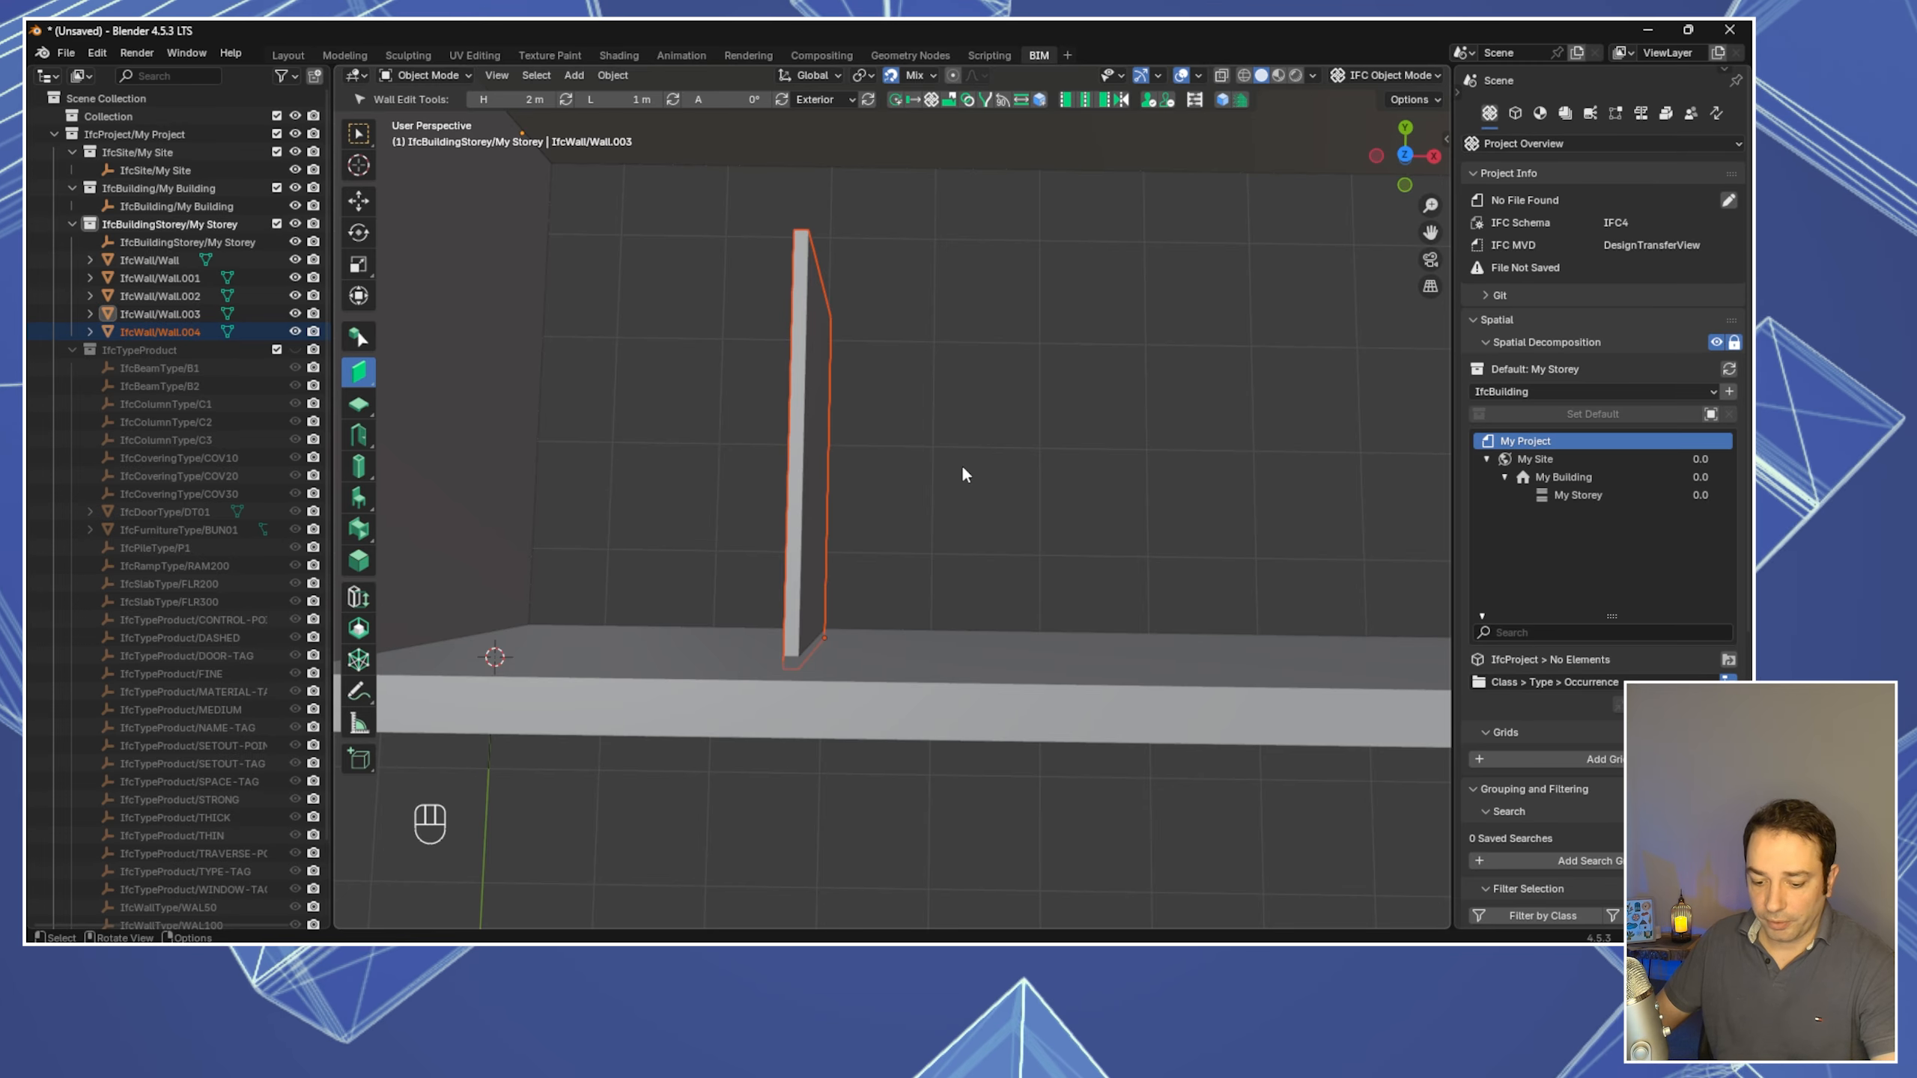
Move the partition wall along X until it snaps against the inner face of the short wall at the origin
key(KP_7)
scroll(929, 495, down, 3)
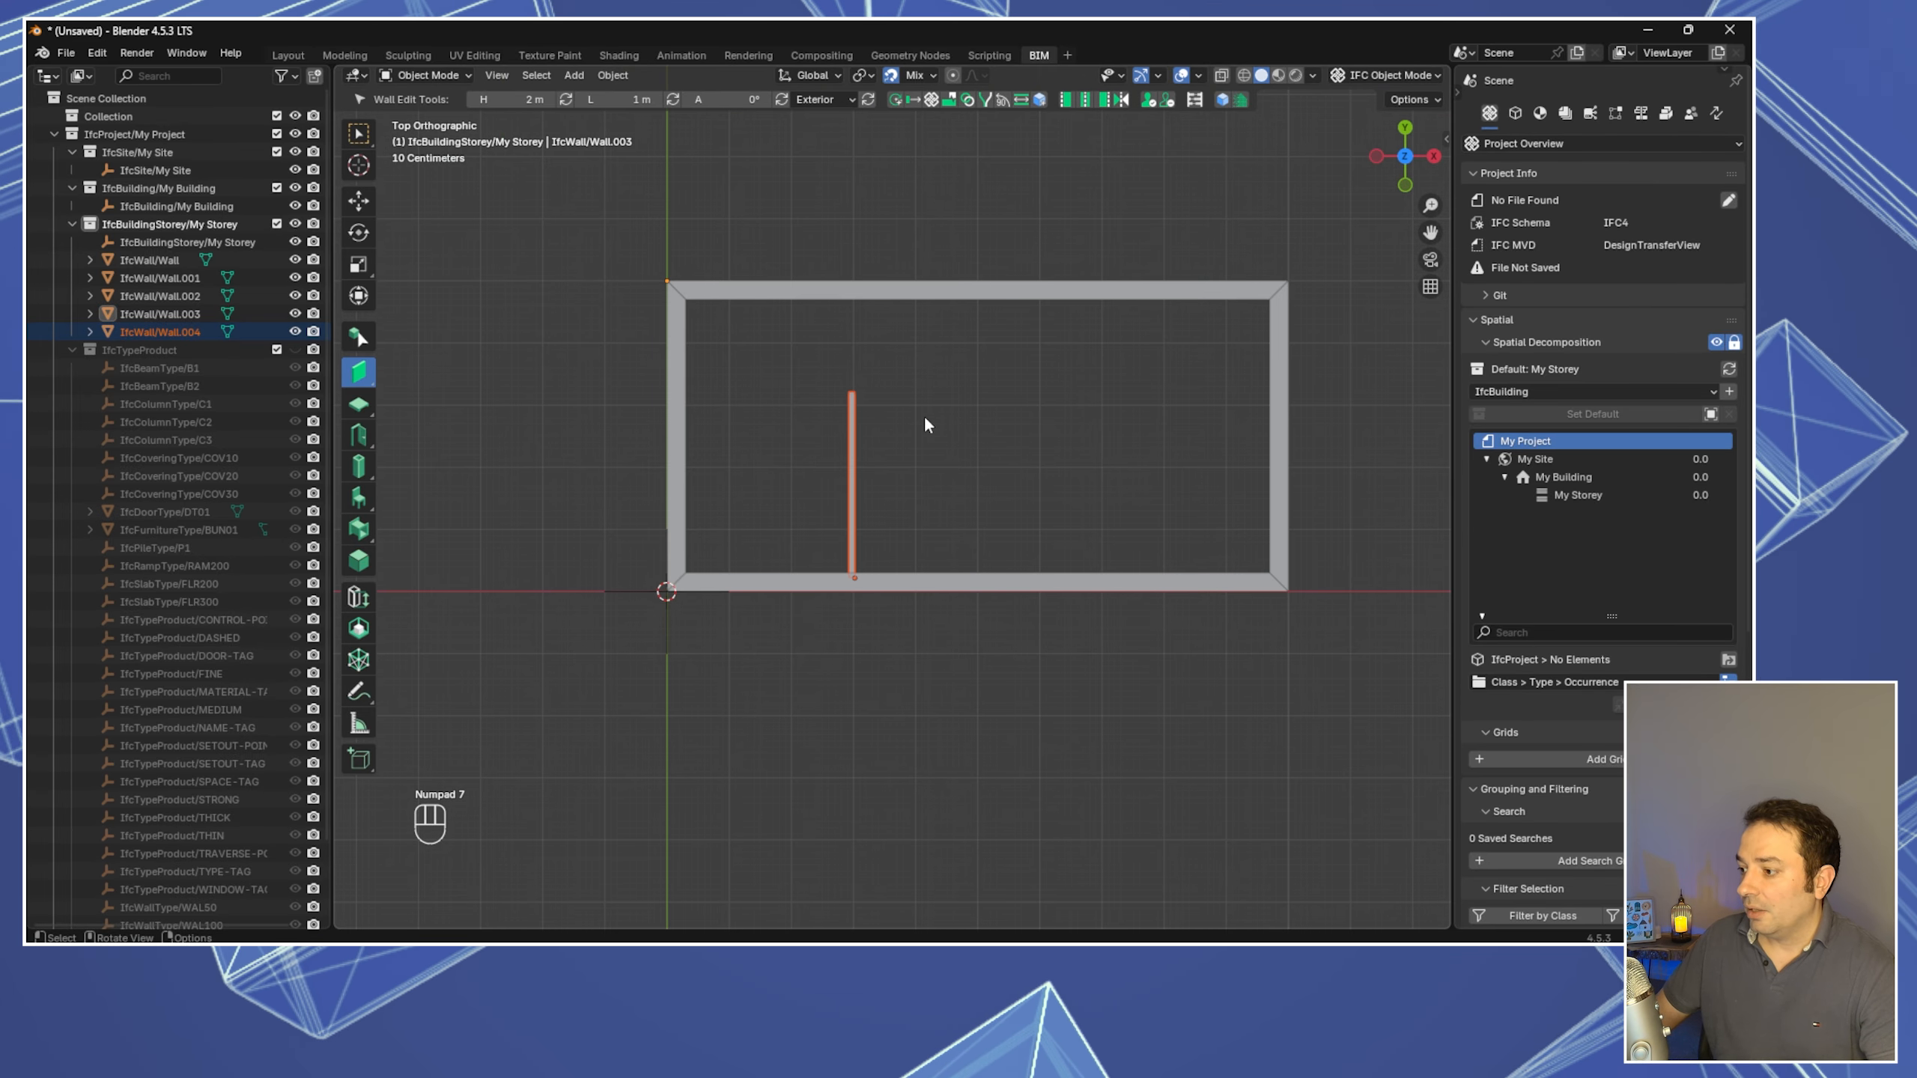
scroll(859, 505, up, 1)
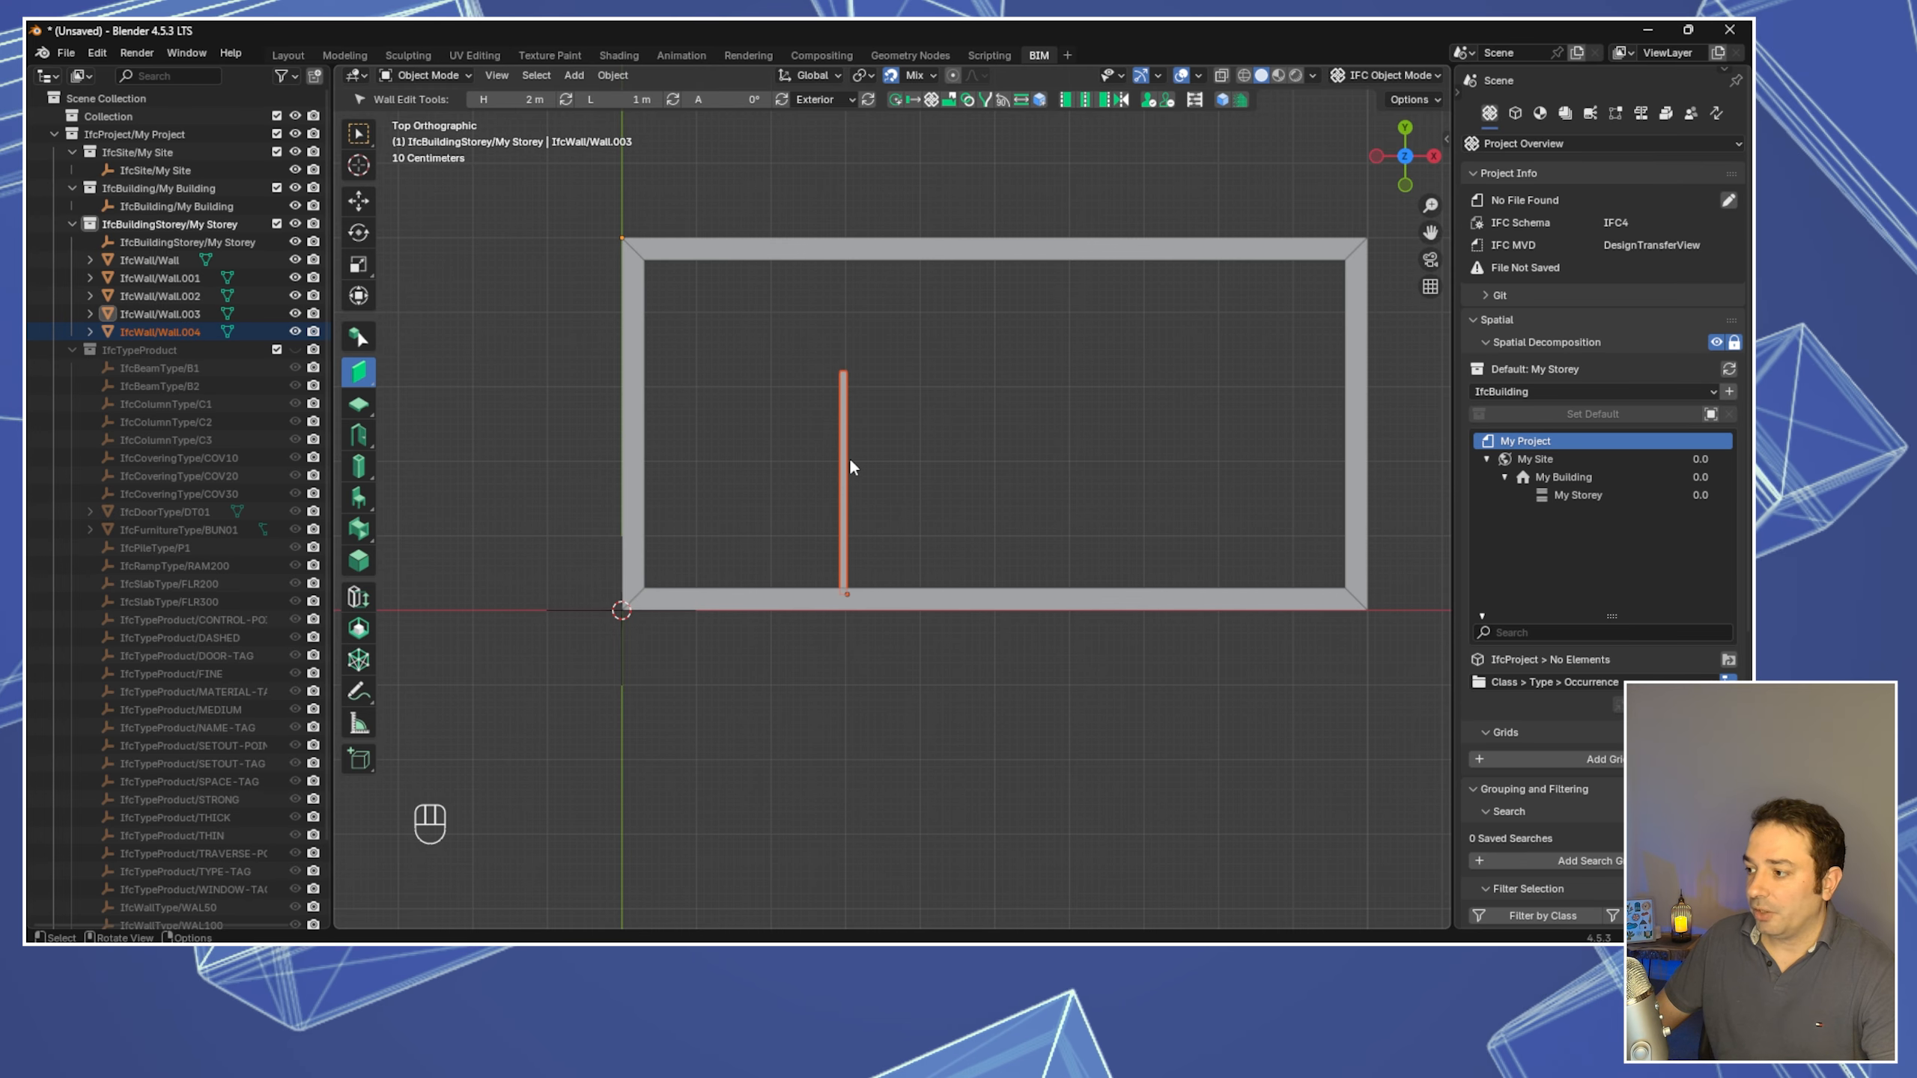
key(g)
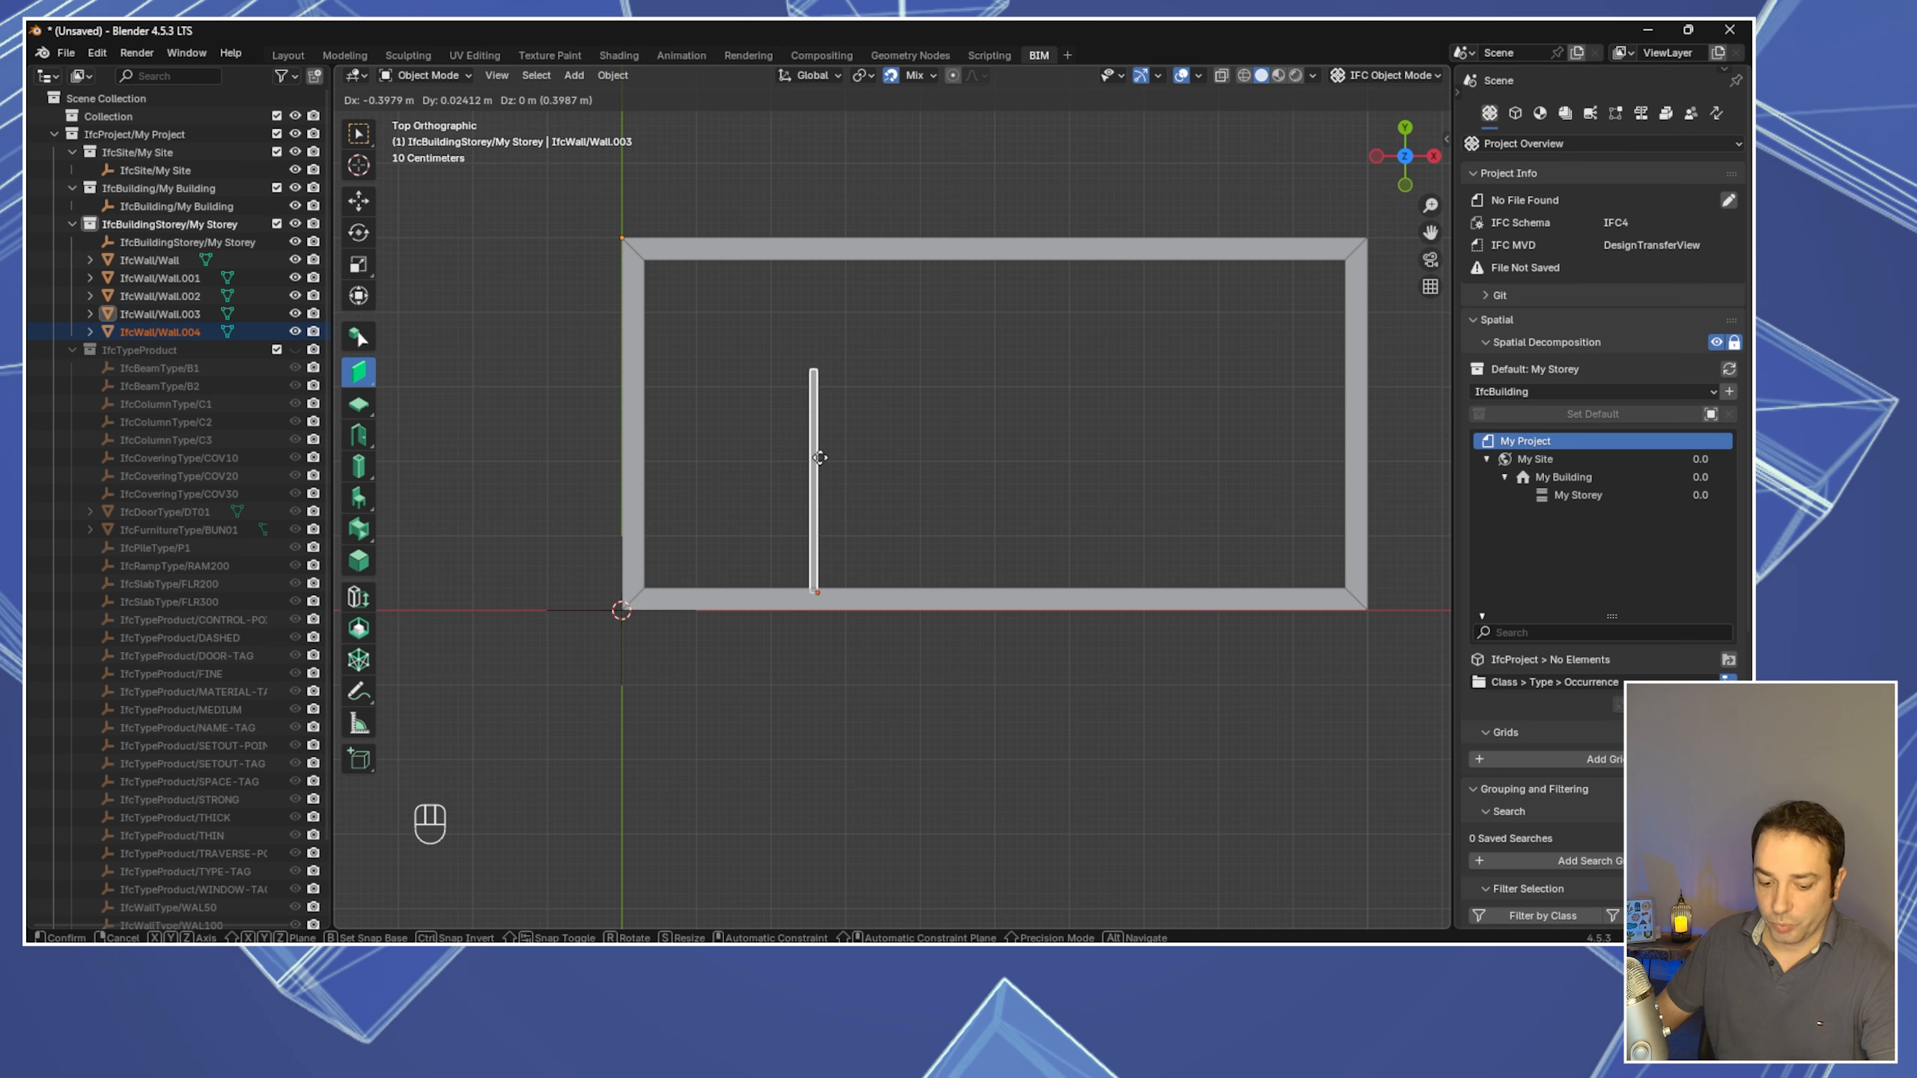
key(x)
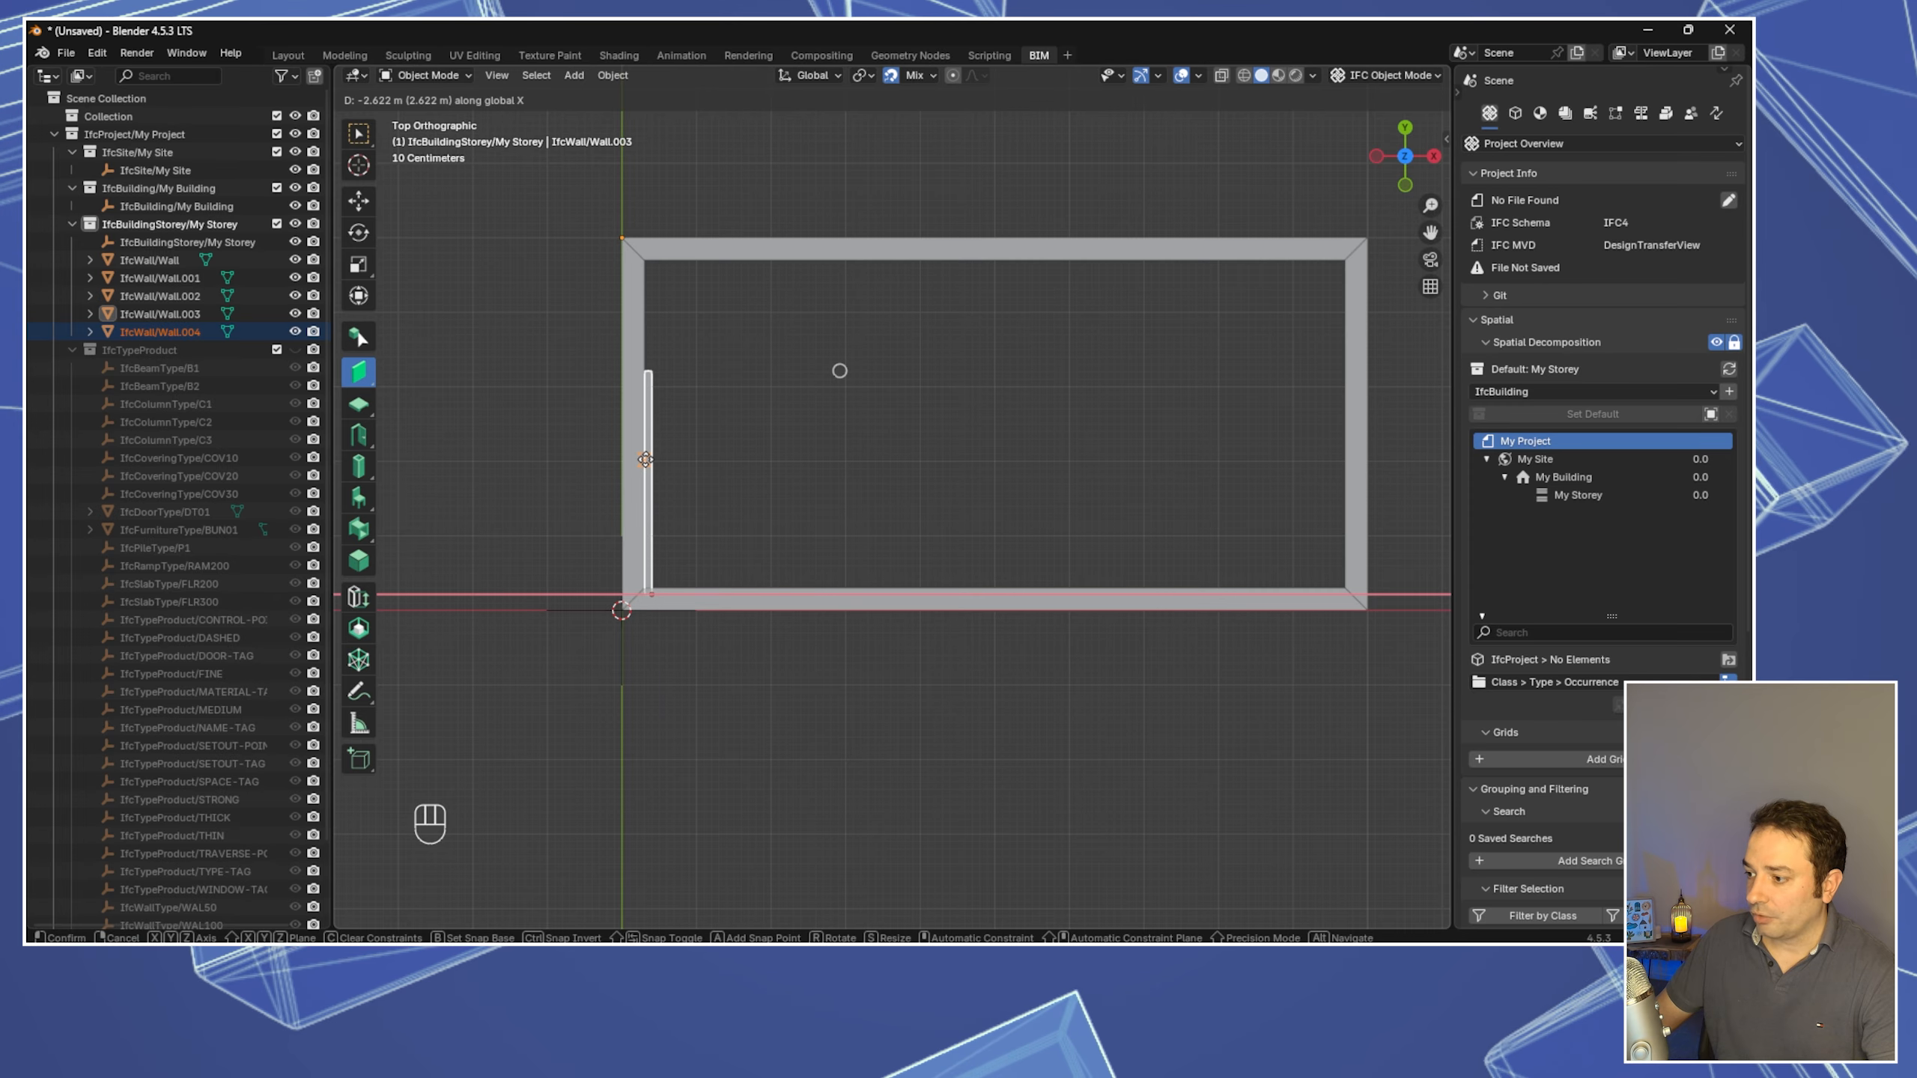
click(641, 470)
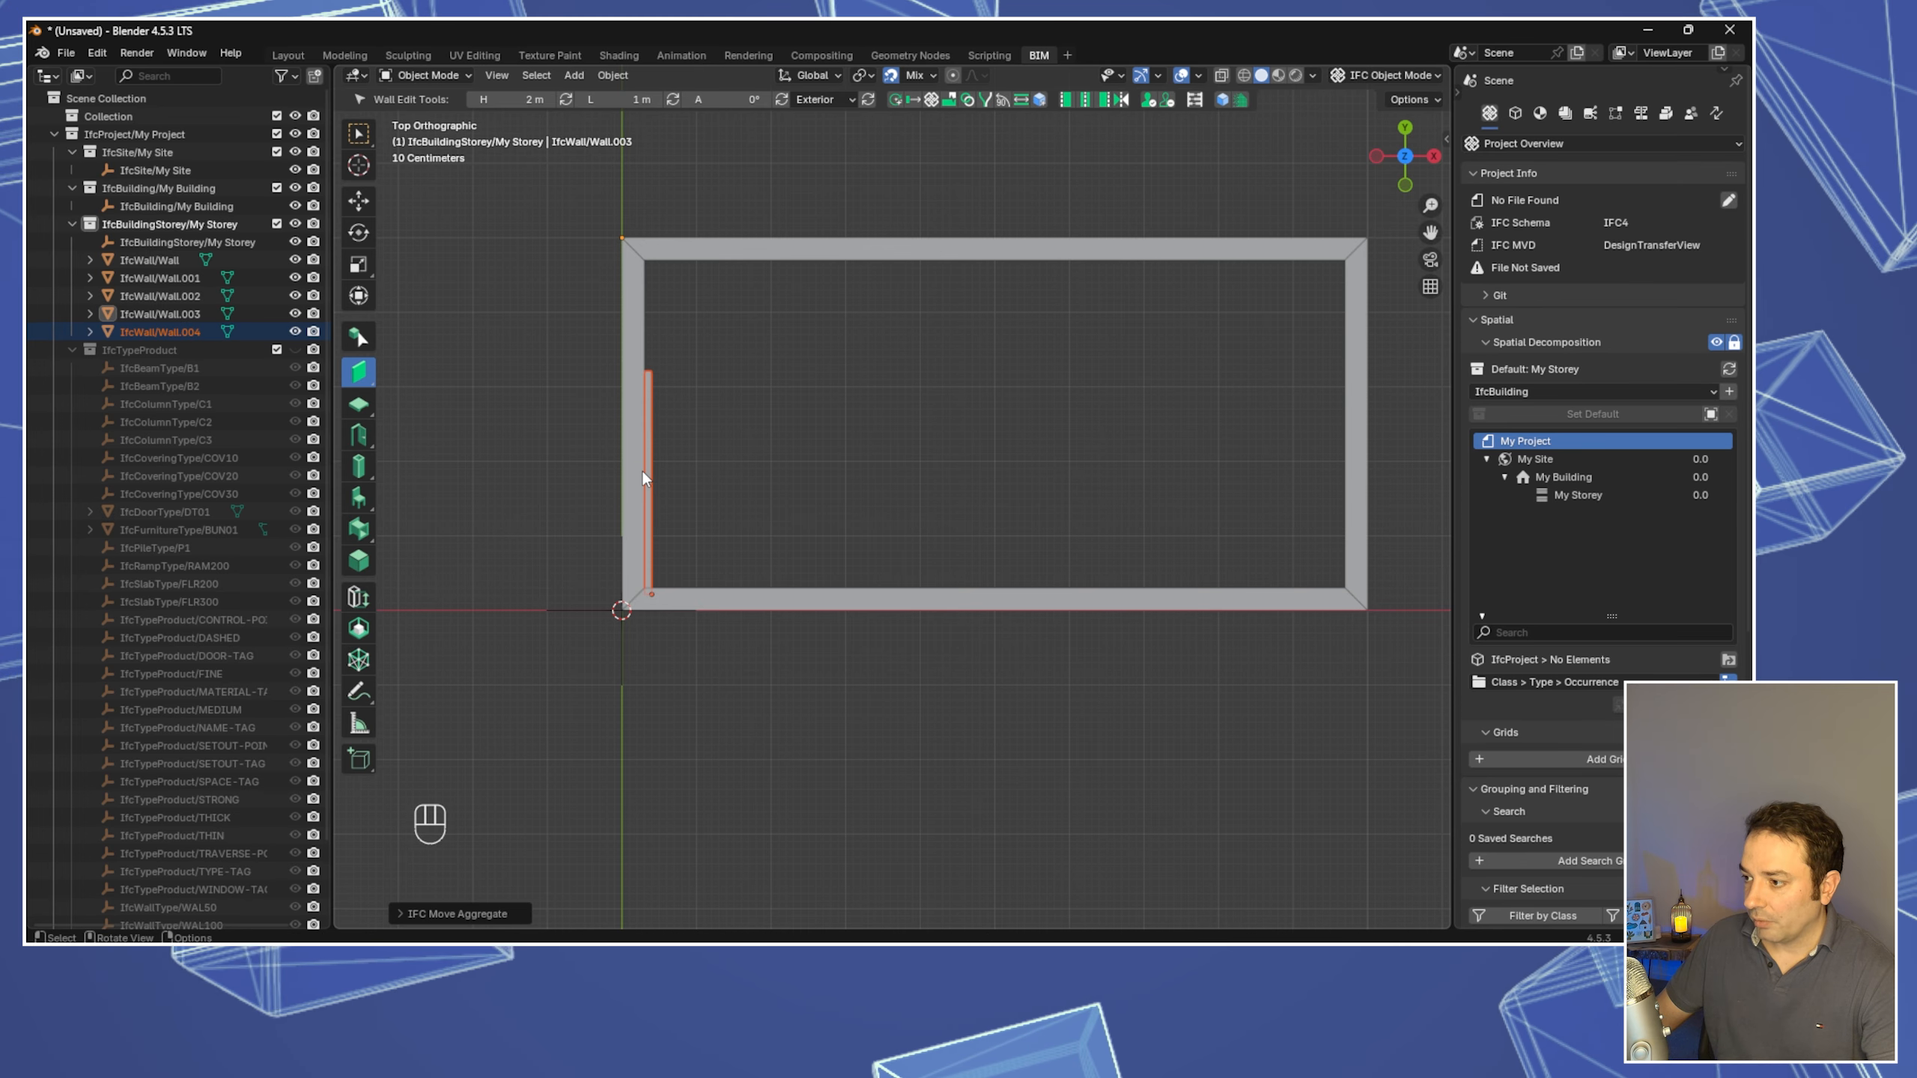
Offset the partition wall 2.5 m along positive X from the short wall's inner face
scroll(683, 578, up, 1)
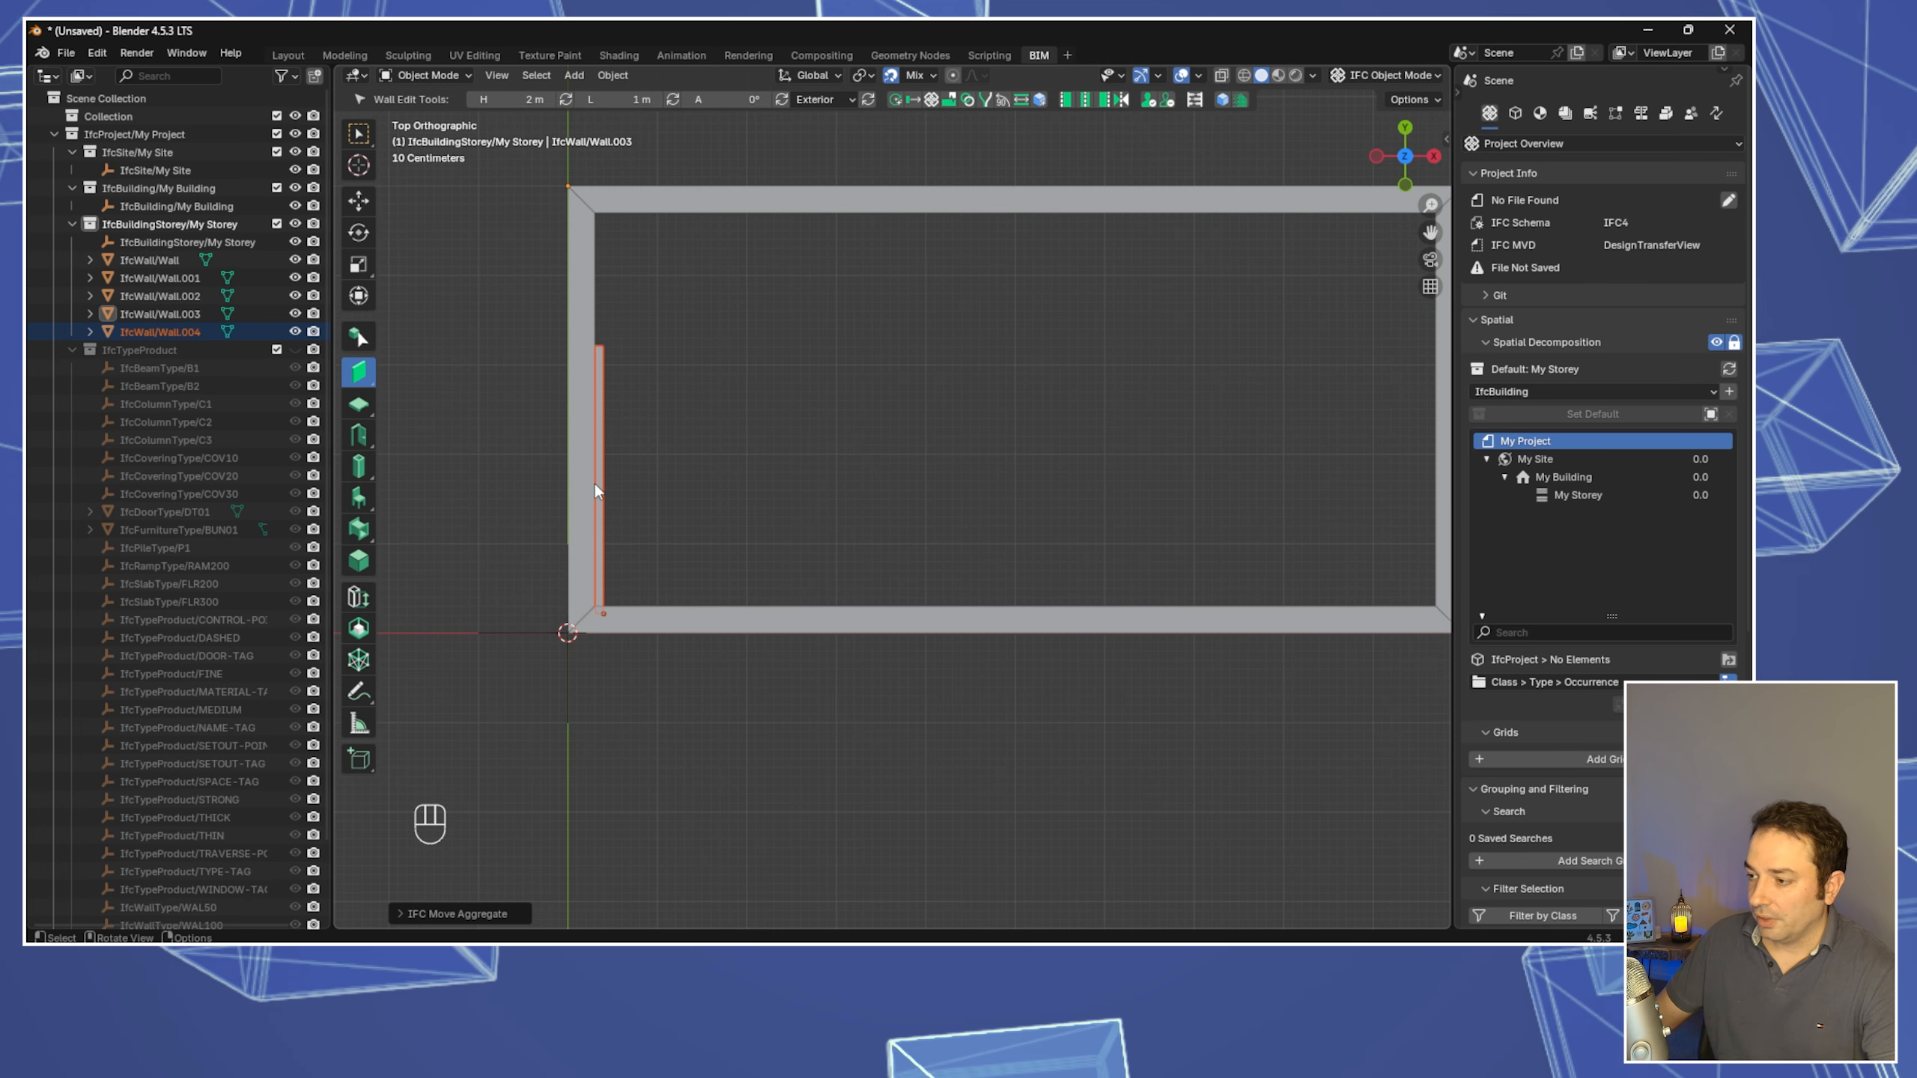
key(g)
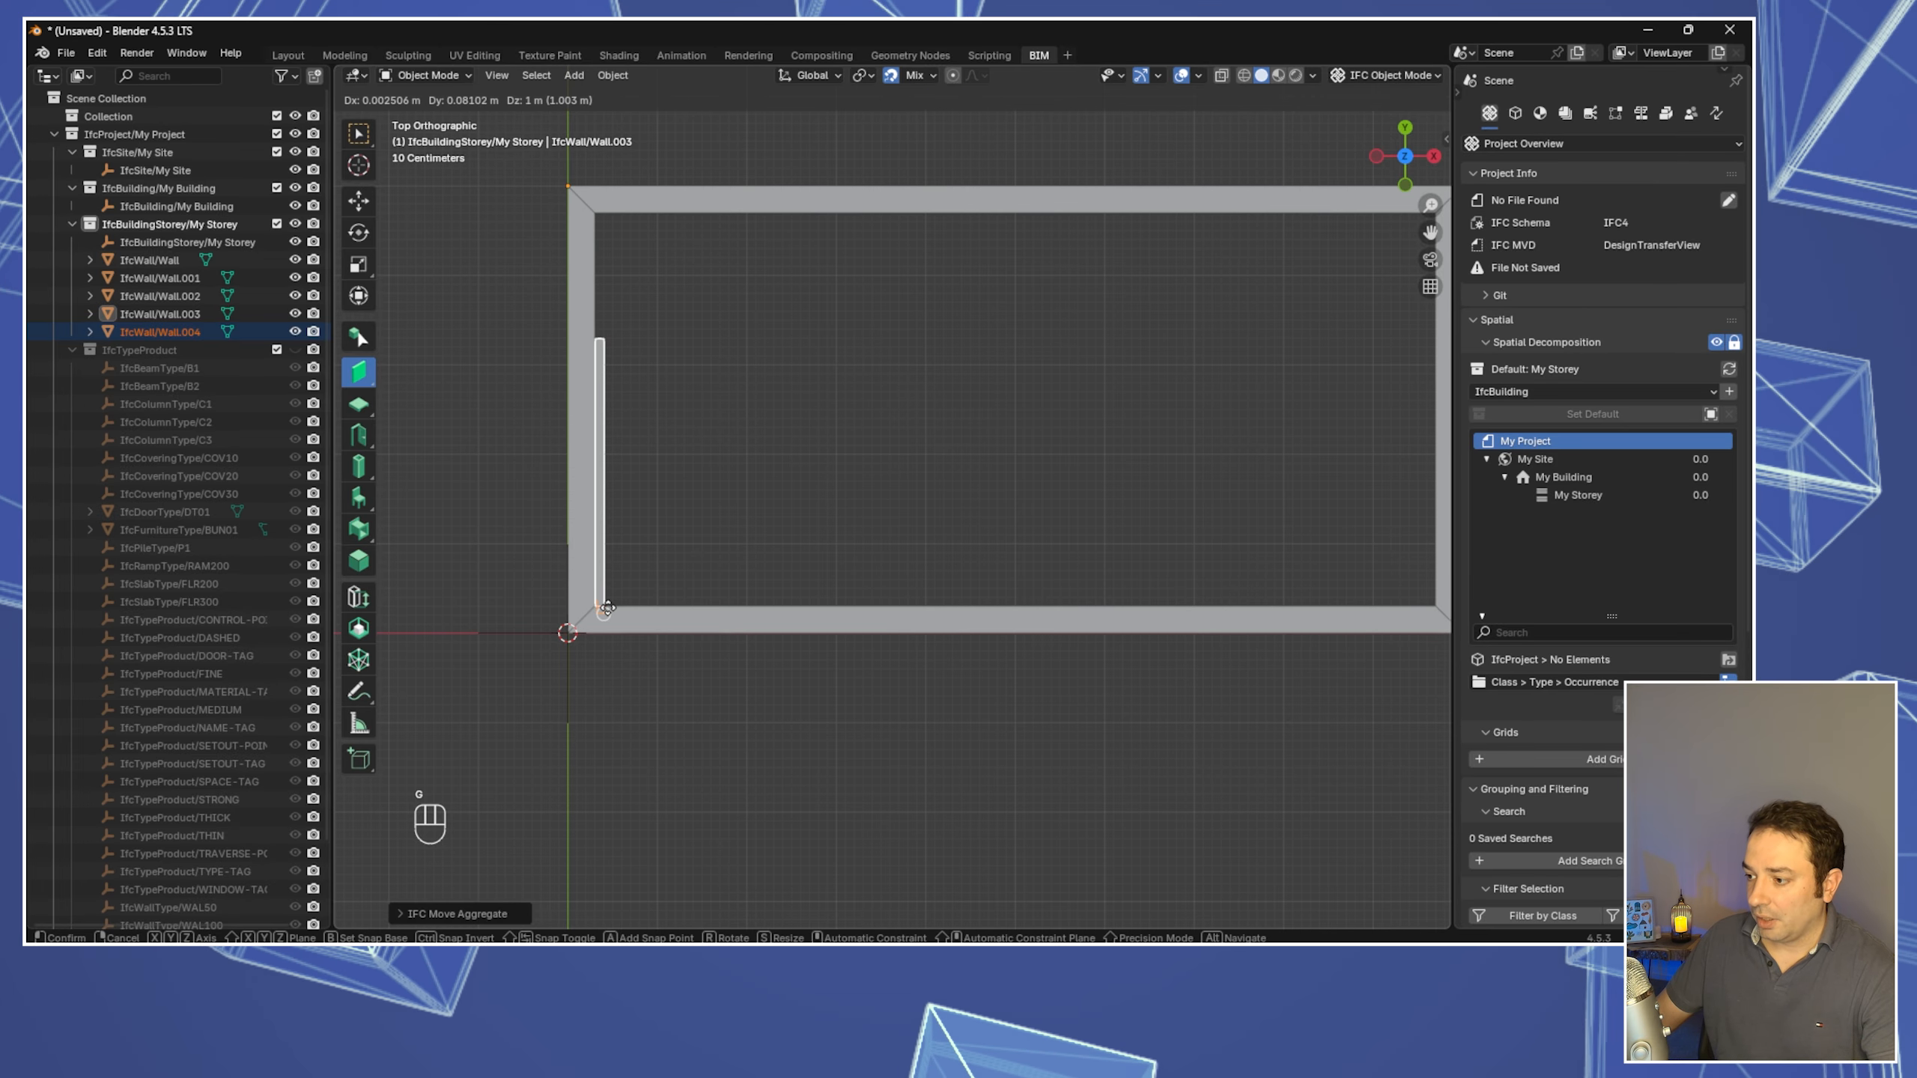
key(x)
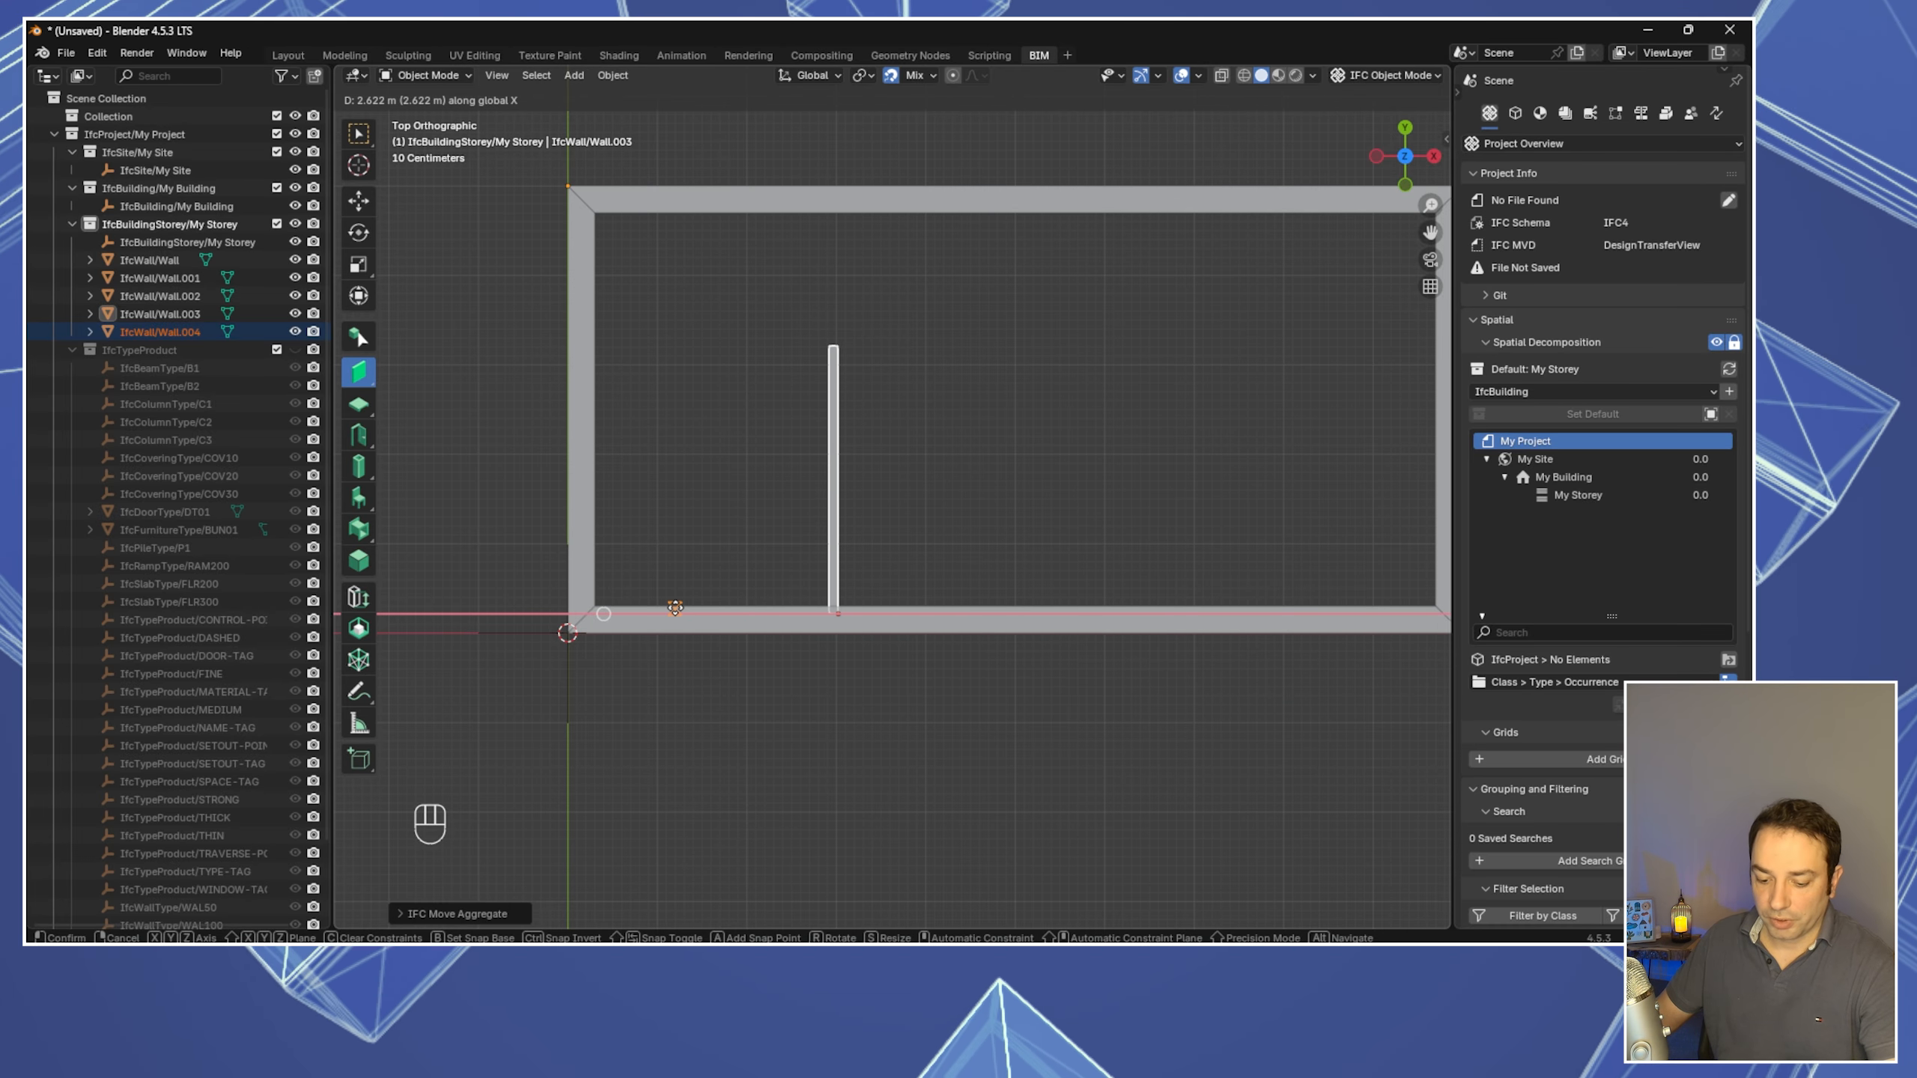
text(2.5)
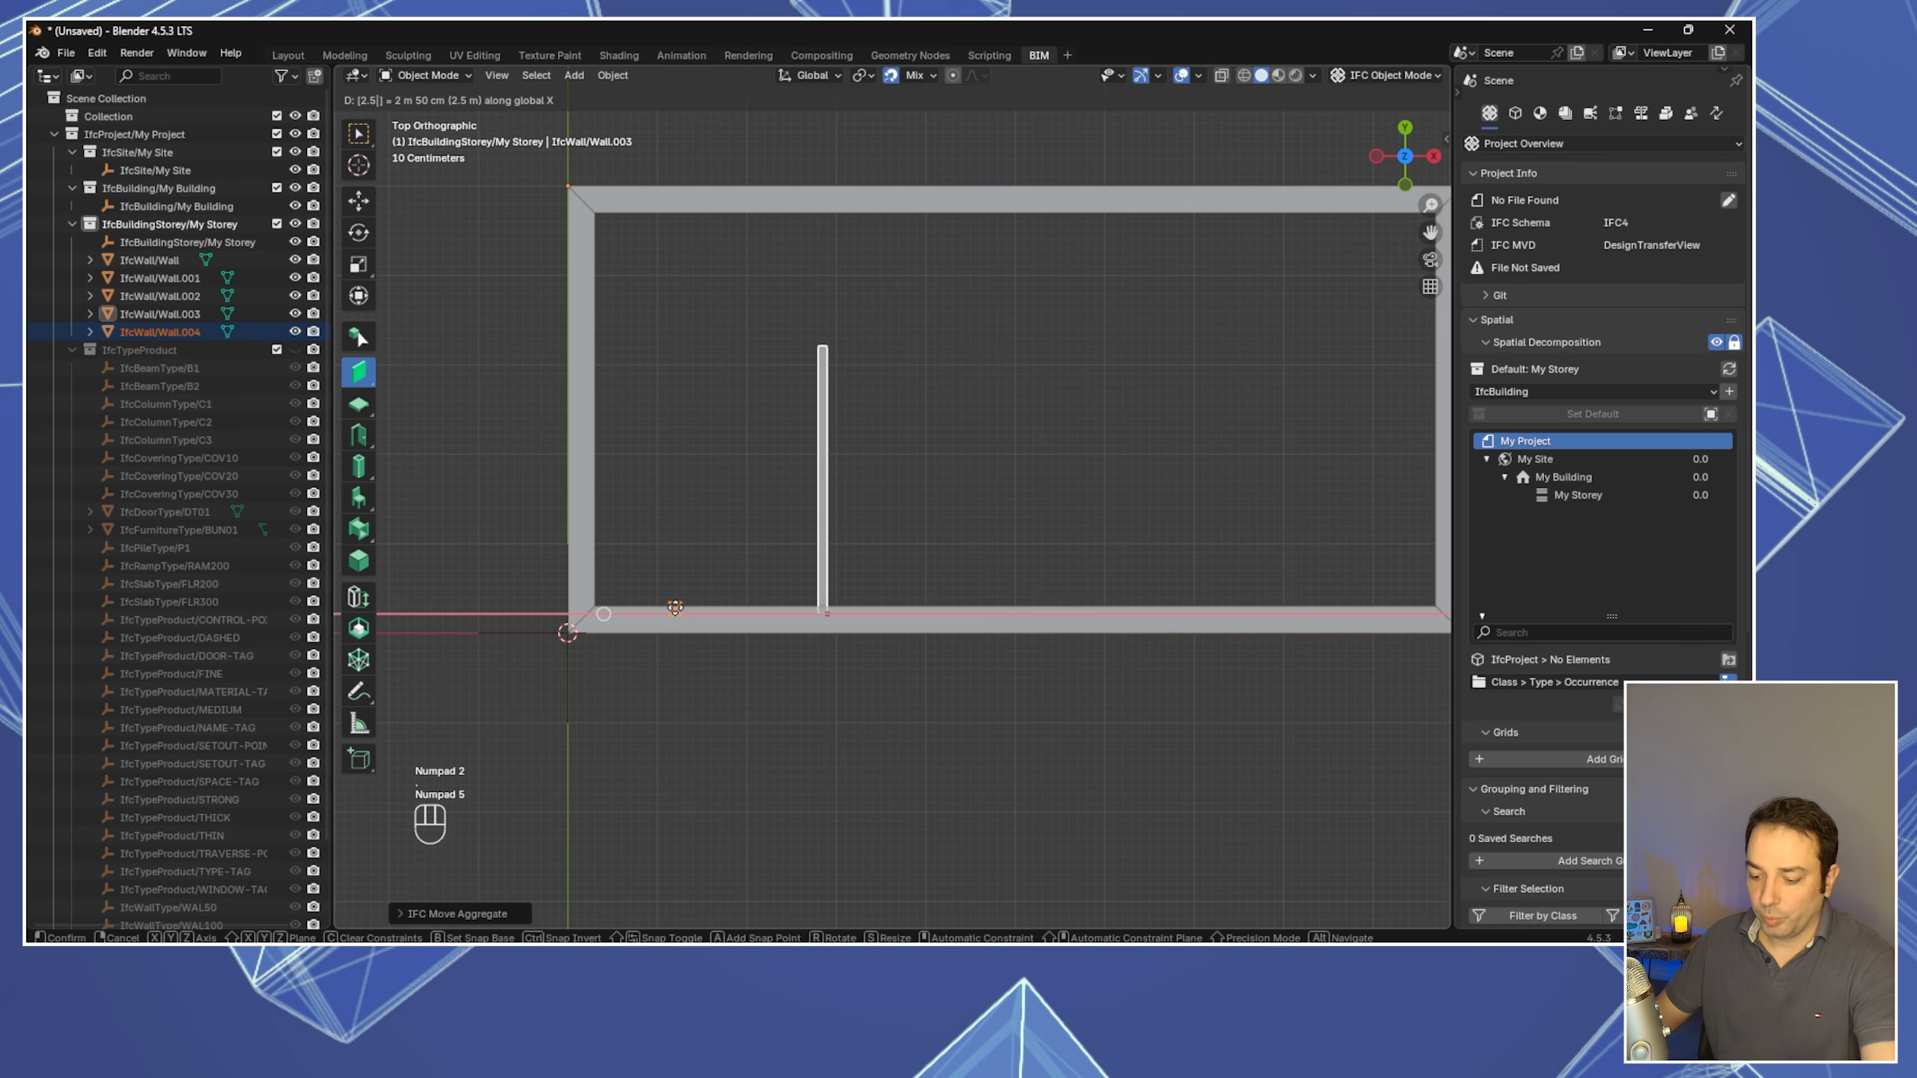
key(Return)
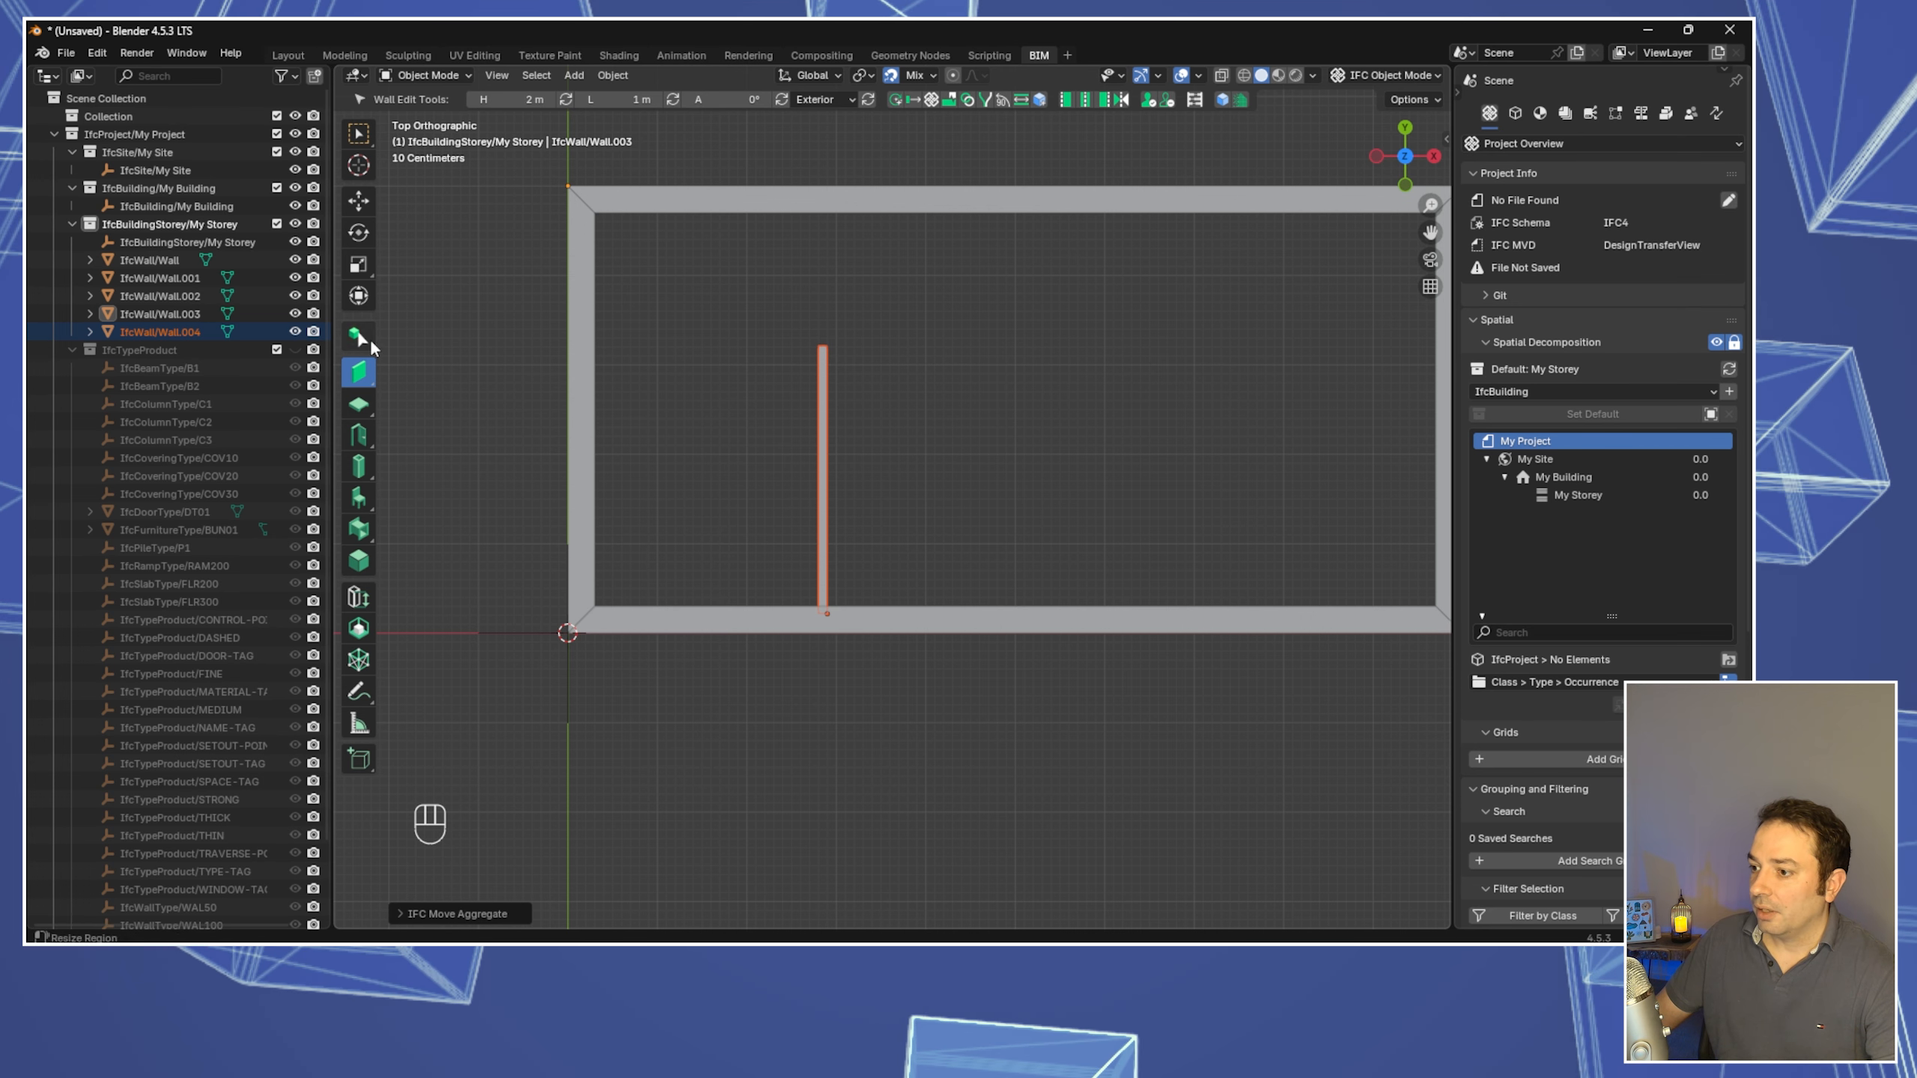
Draw a WAL100 partition wall along negative X from the first partition's free end to the short wall's inner face, about 2.55 m long
click(417, 425)
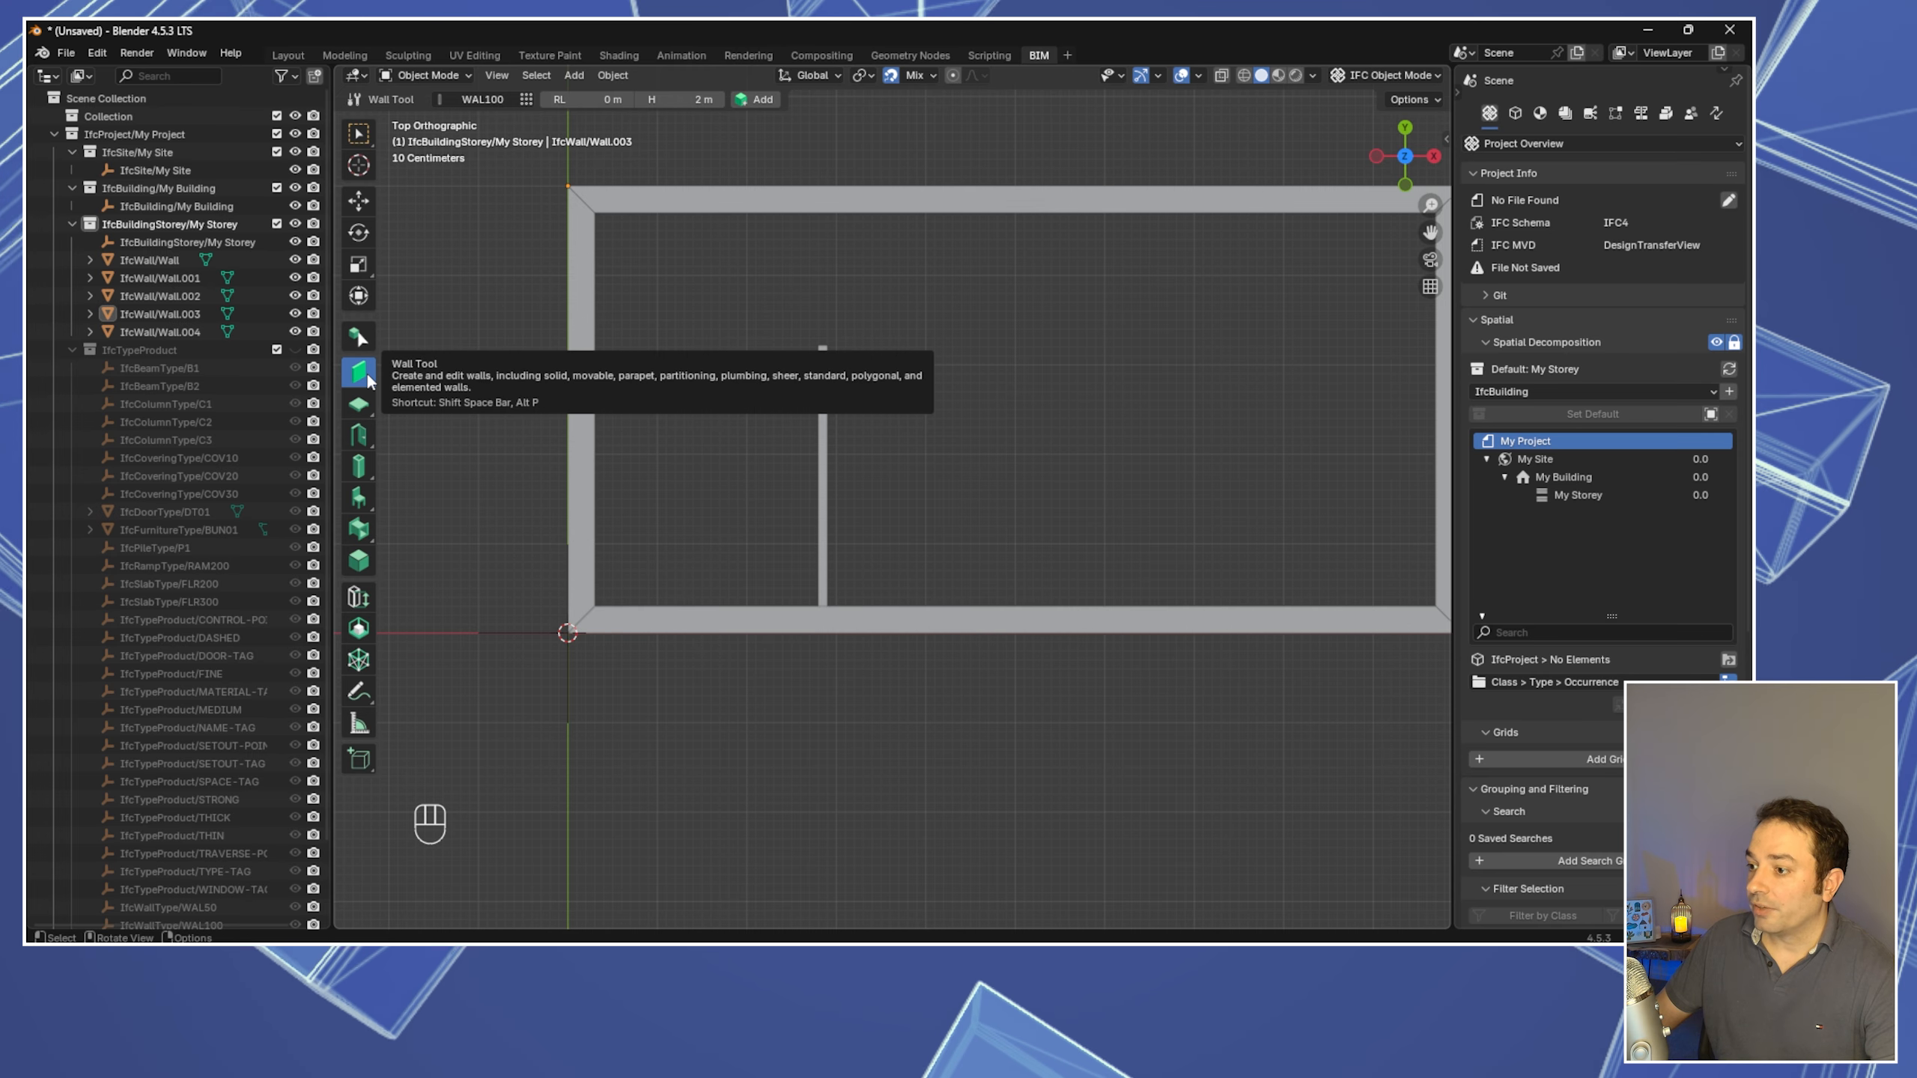
click(472, 99)
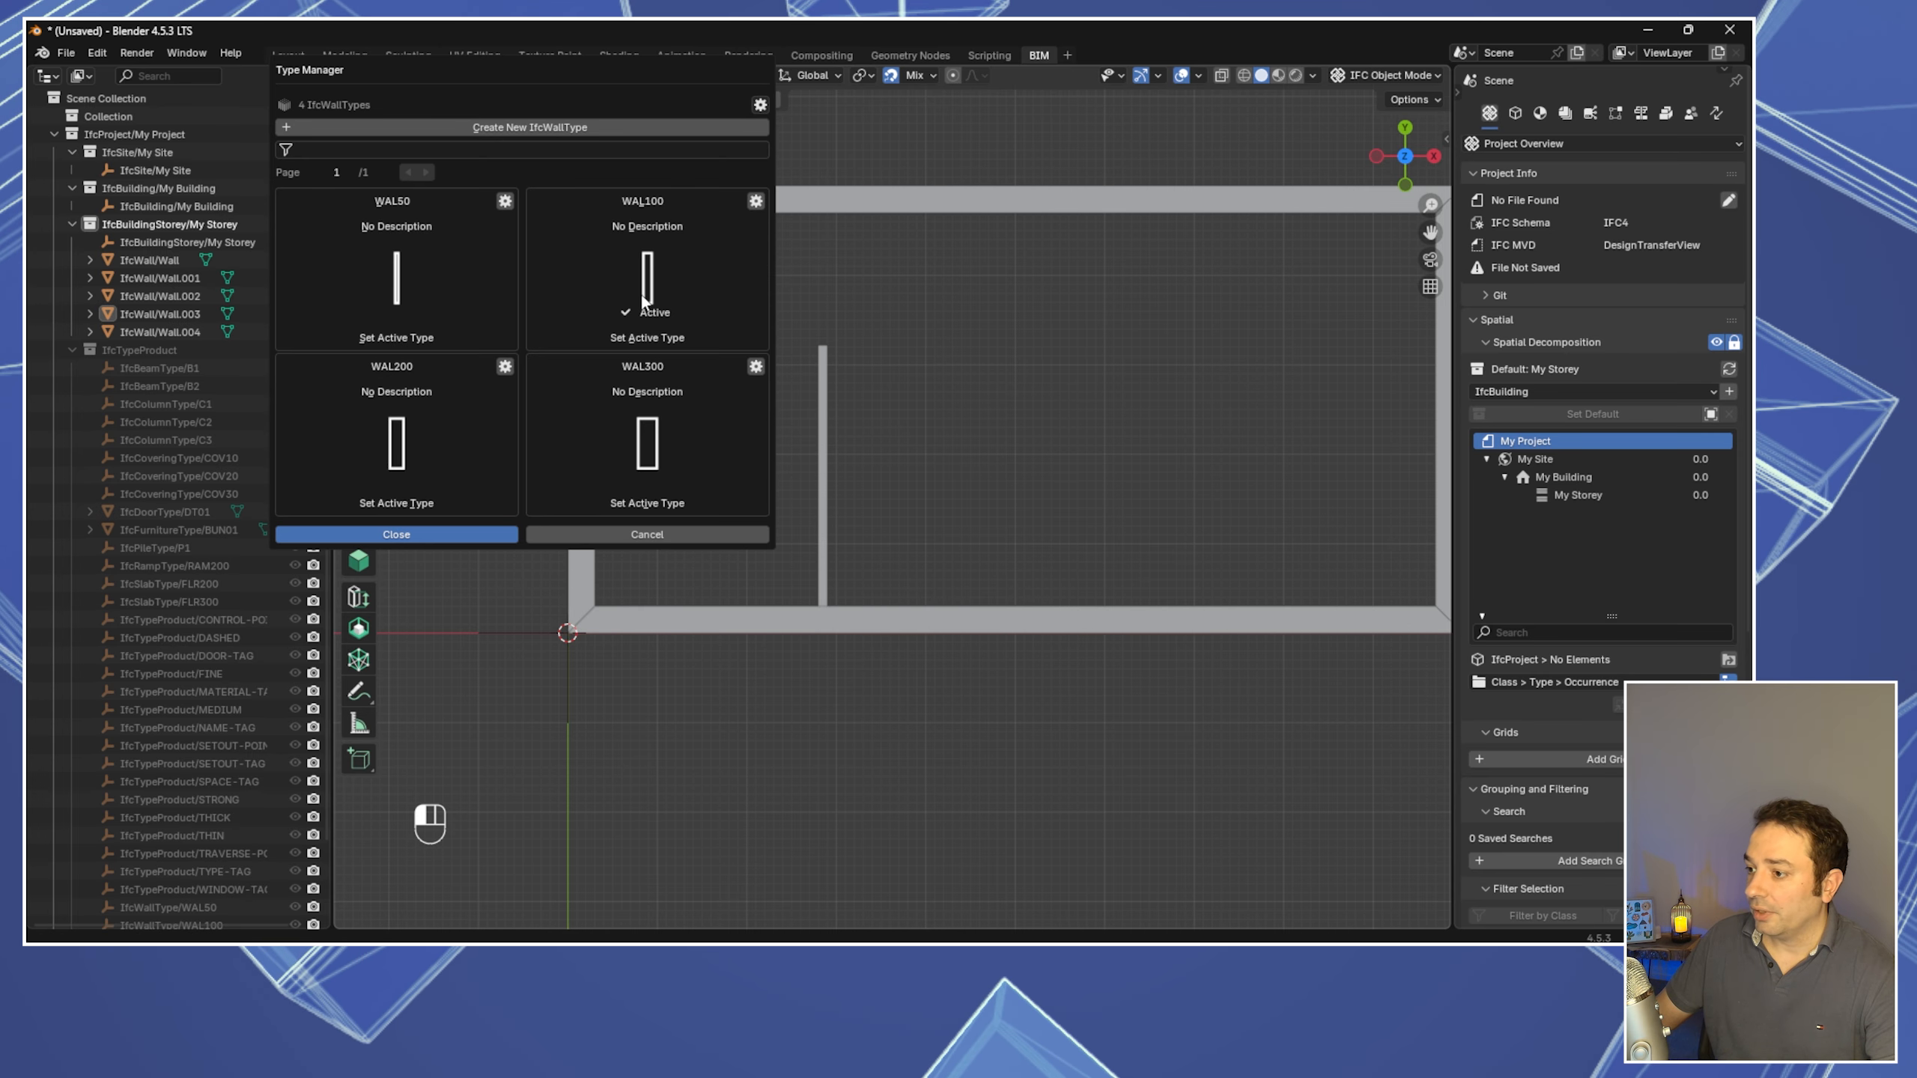
click(413, 533)
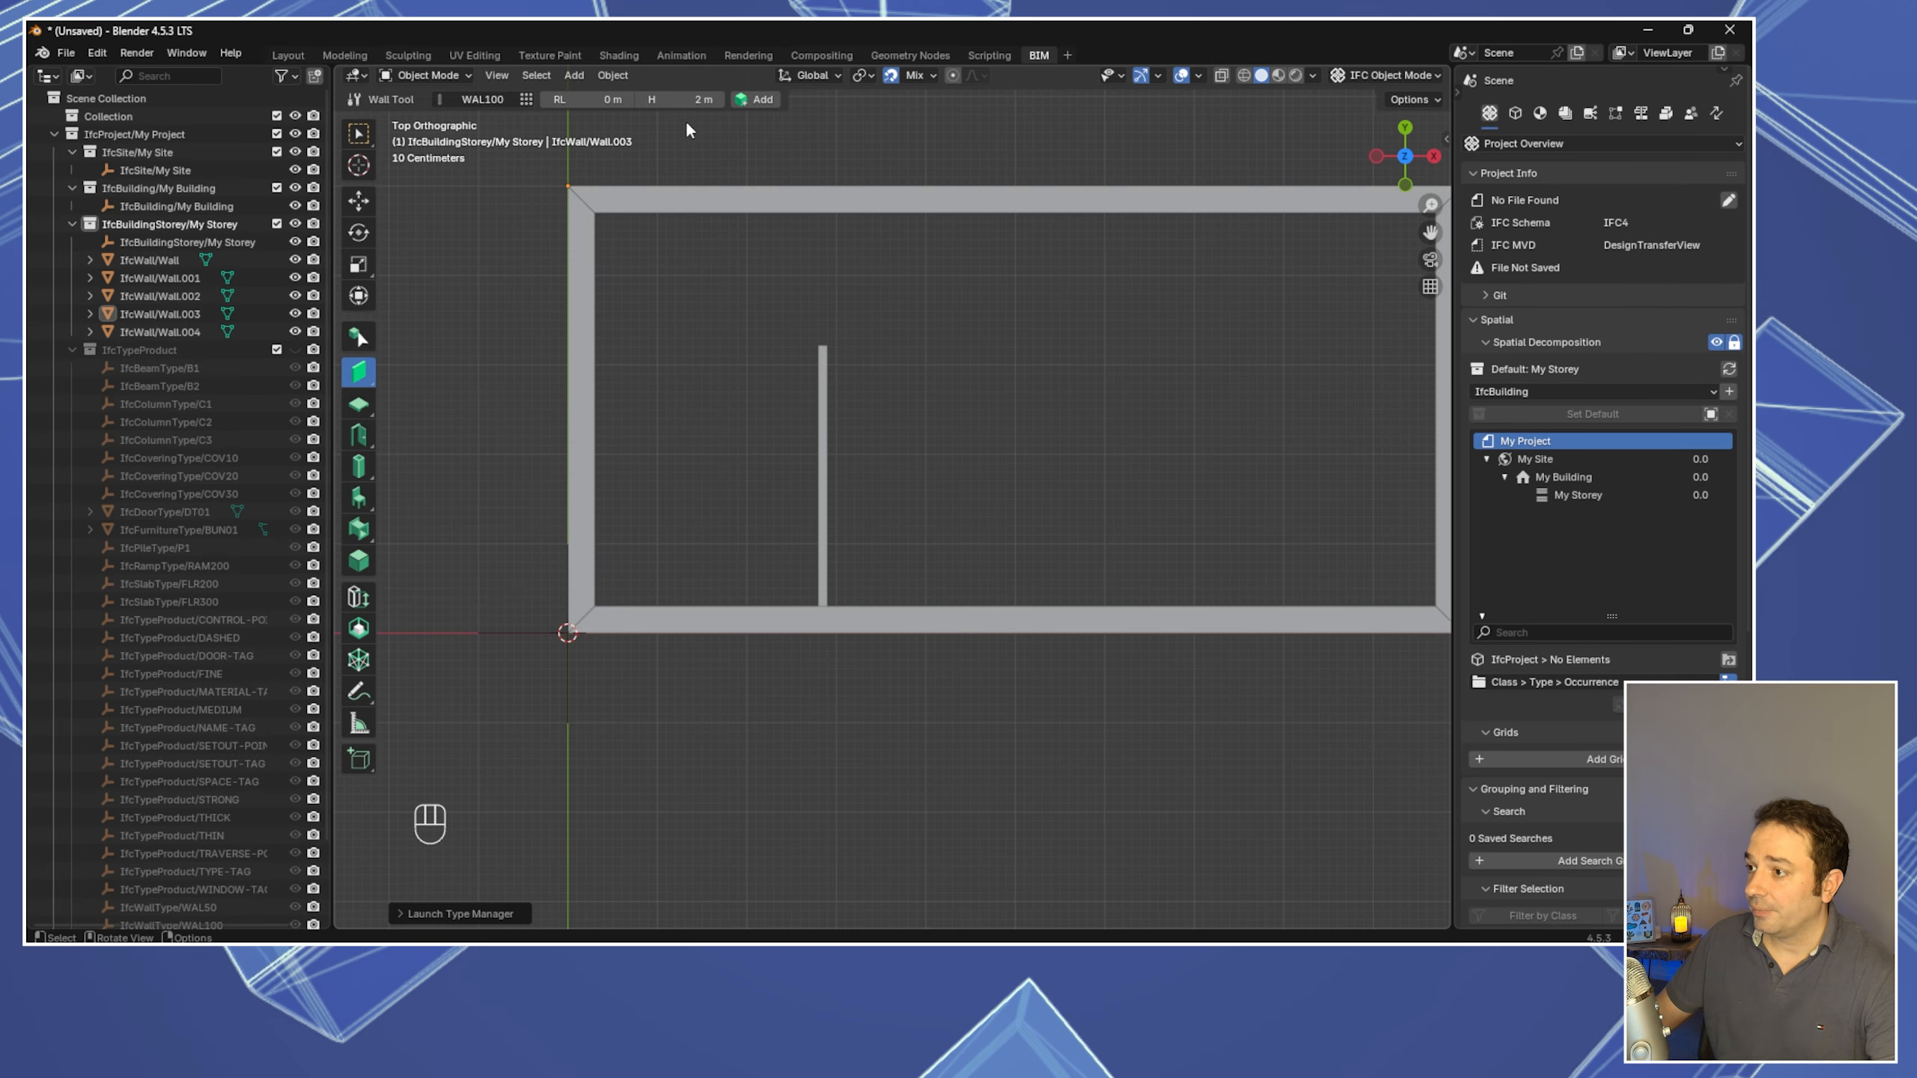
click(759, 98)
scroll(823, 347, up, 2)
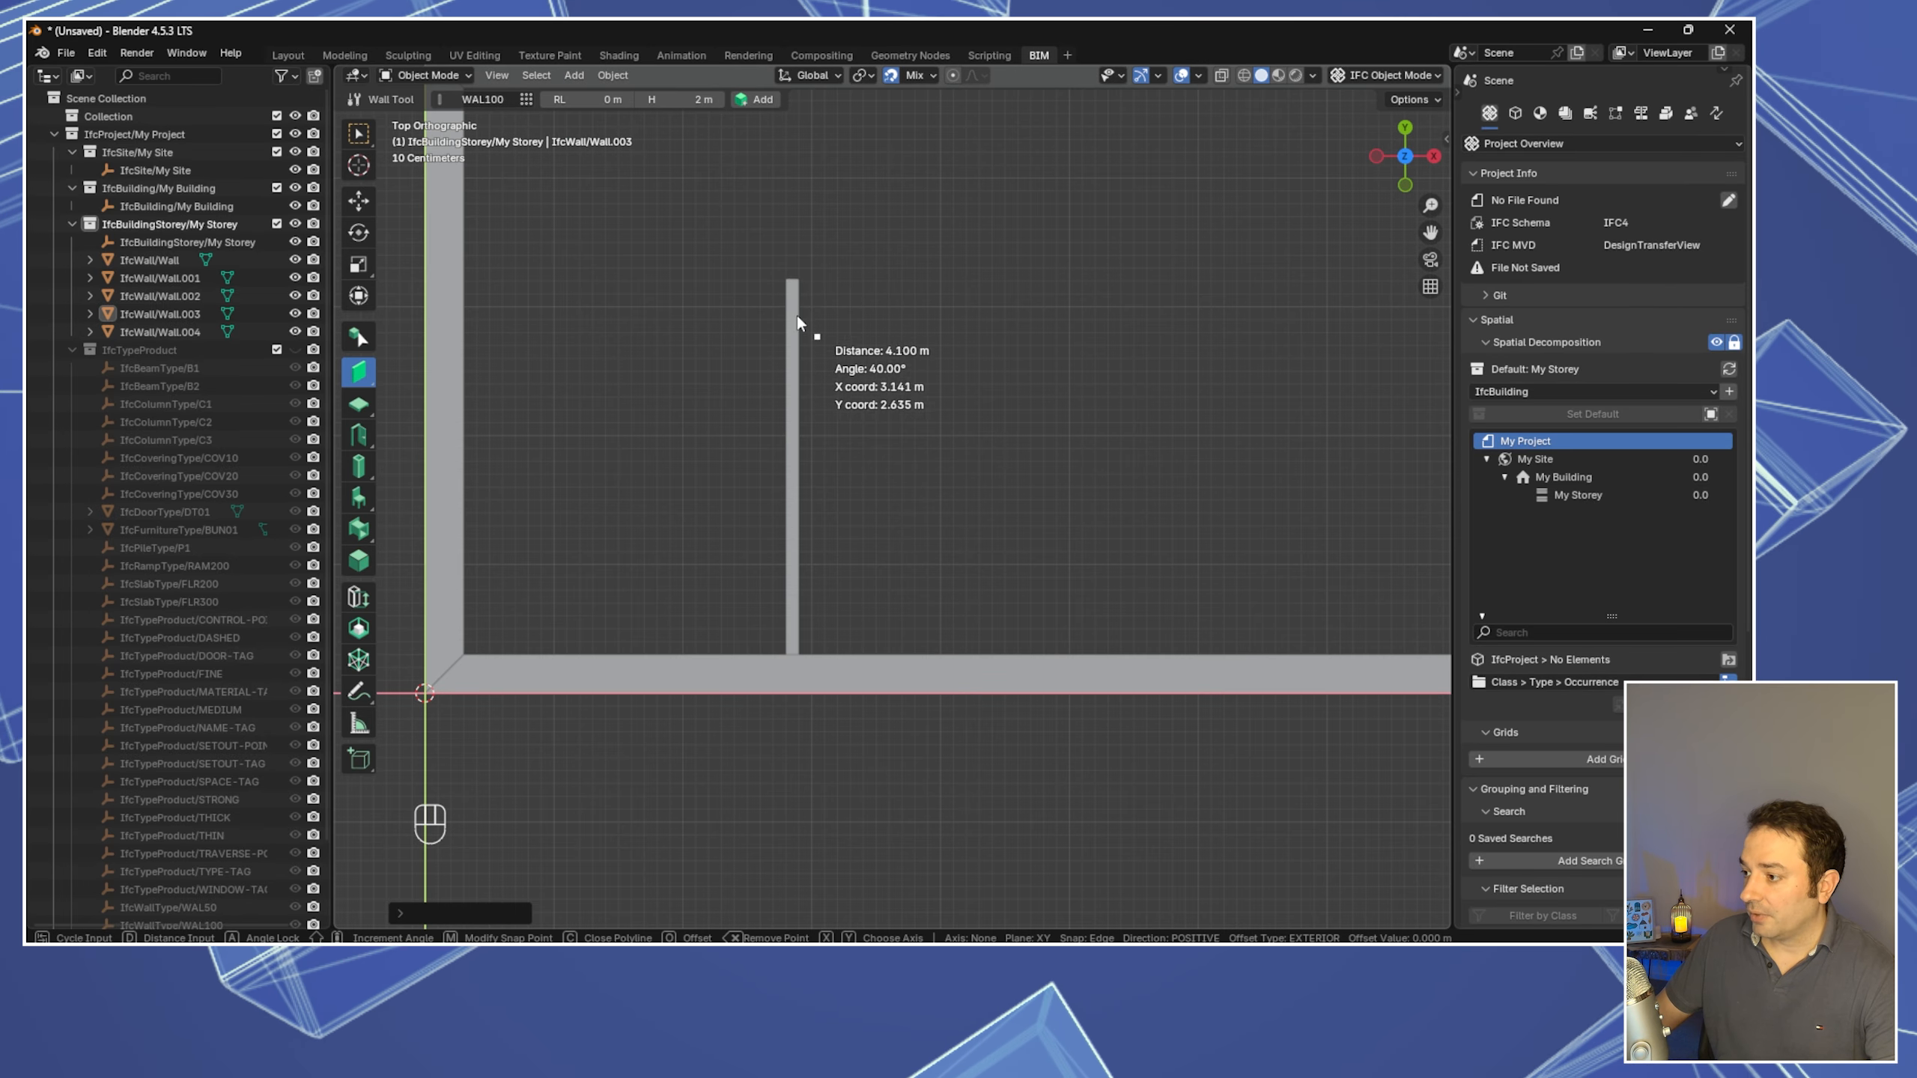
click(791, 281)
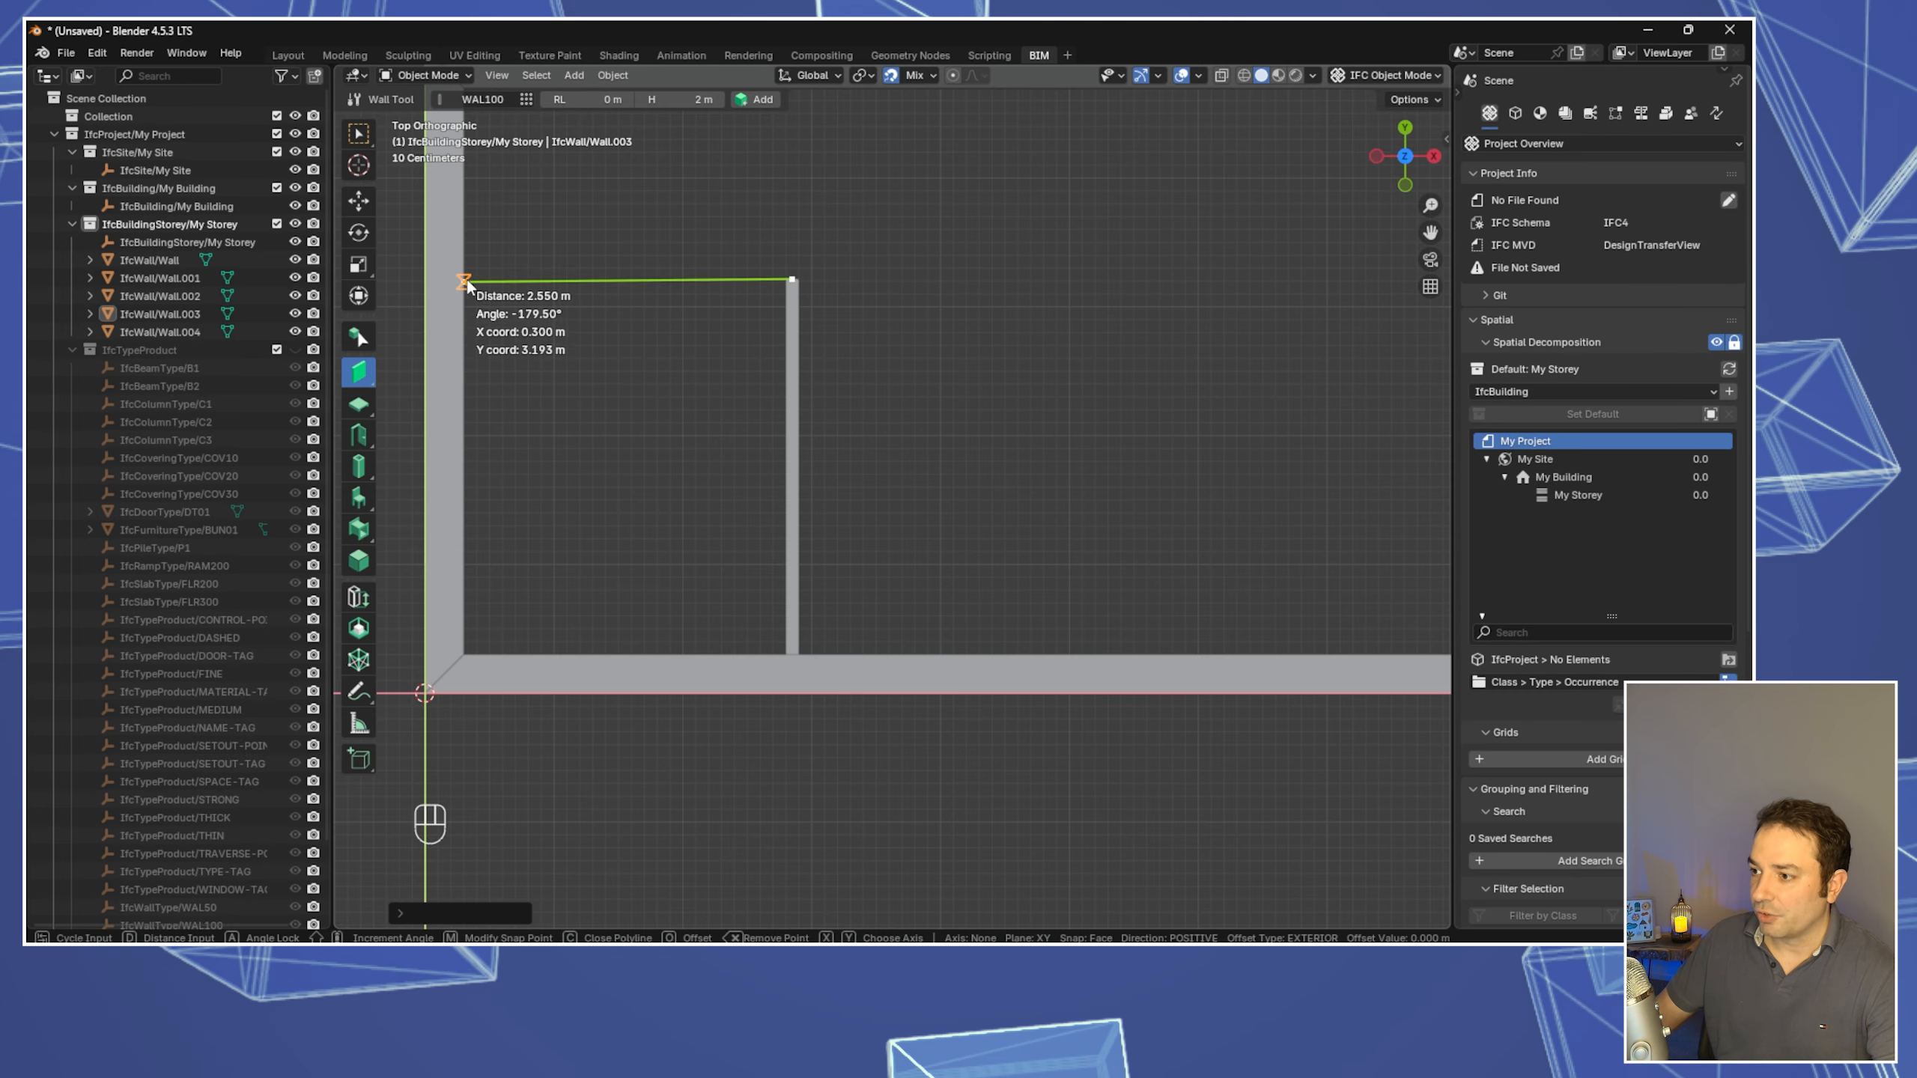
key(x)
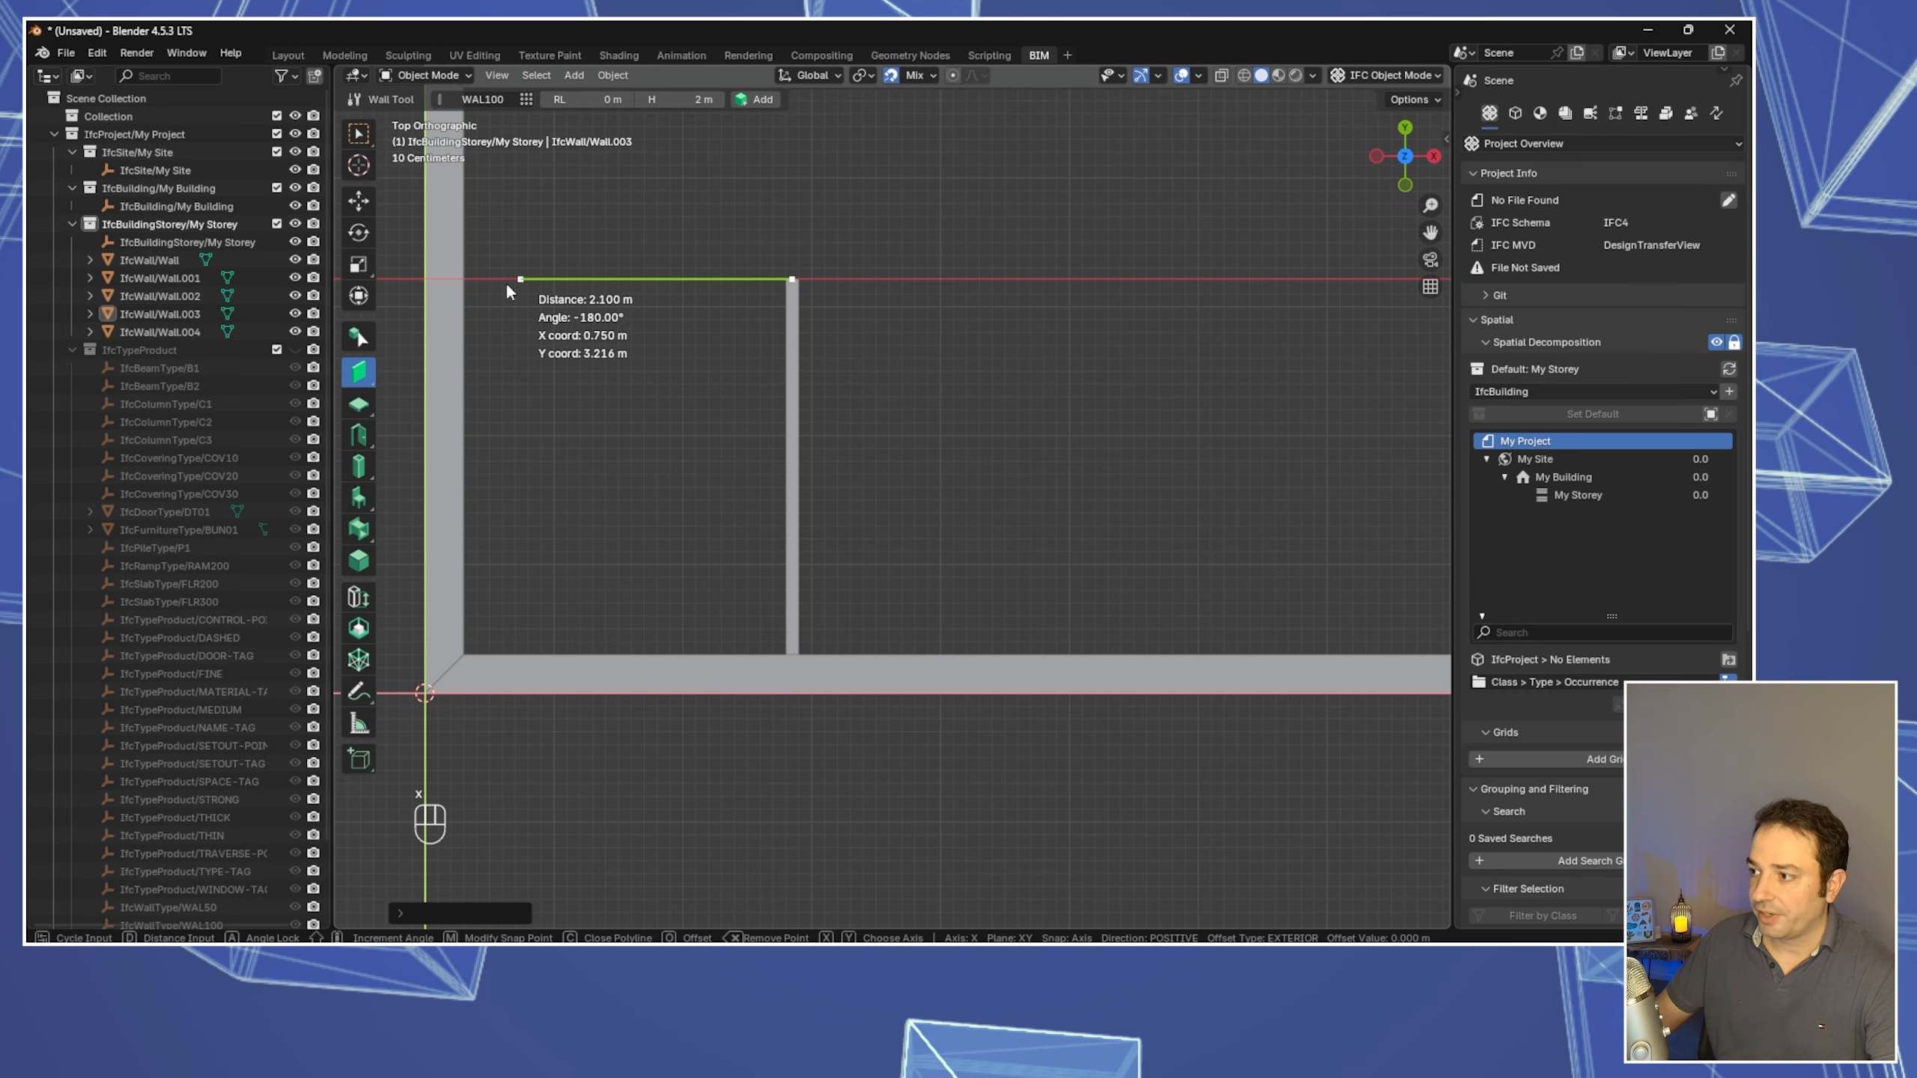
click(464, 279)
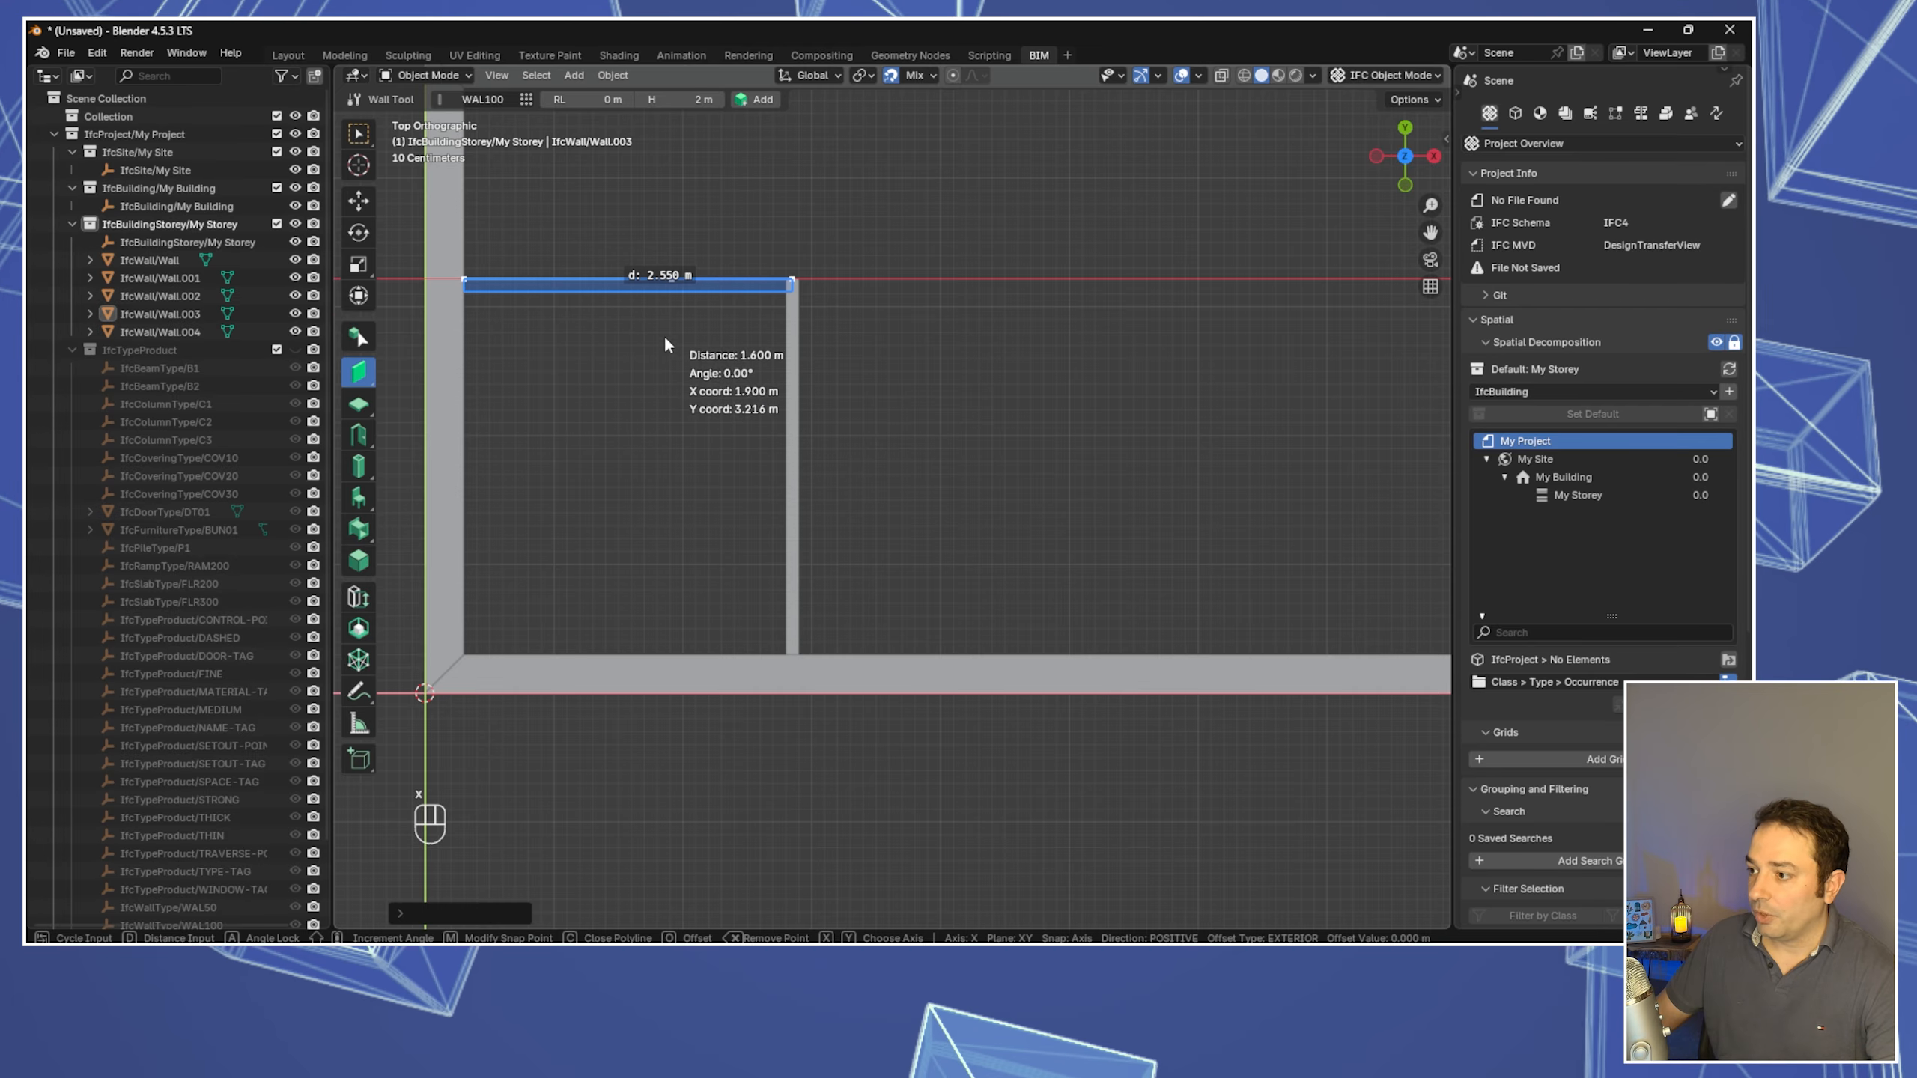
scroll(665, 336, down, 4)
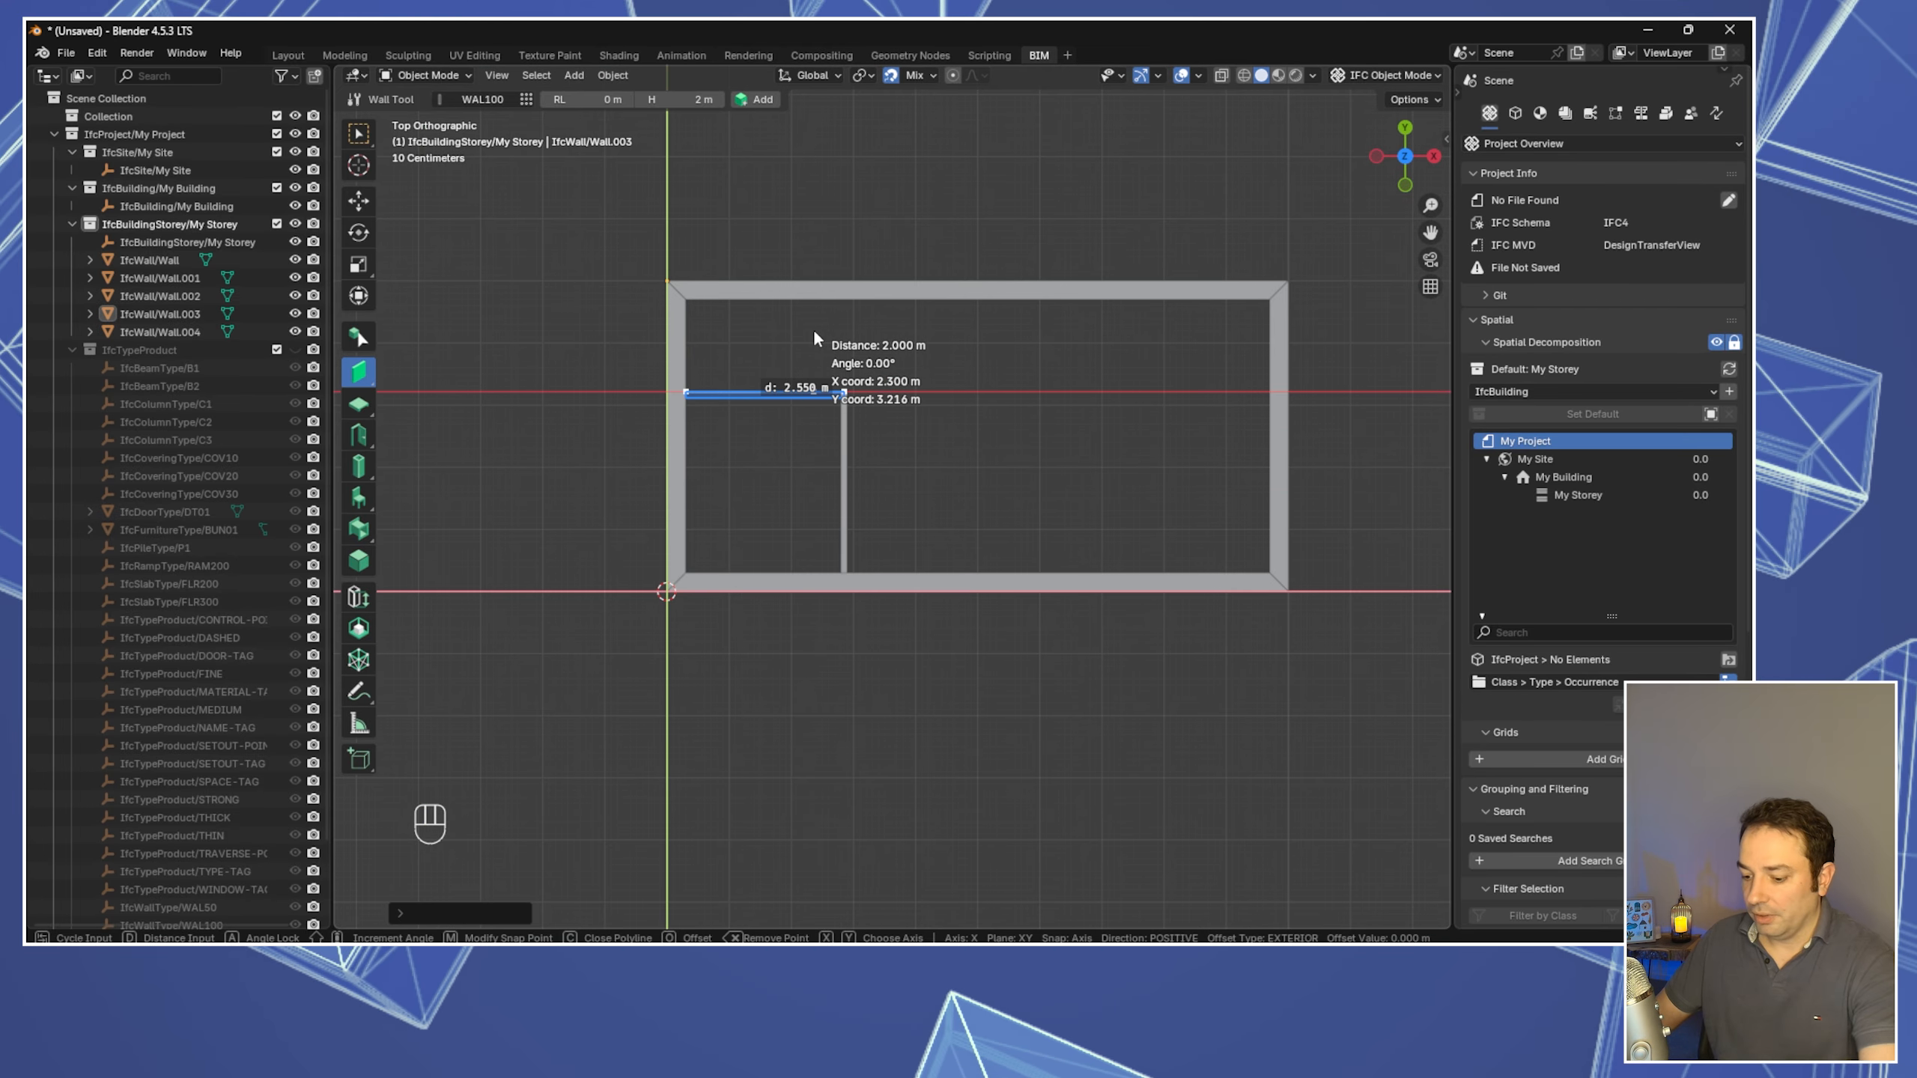
key(Return)
Select both interior partition walls and set their height to 3 m
middle_drag(827, 480, 671, 367)
scroll(971, 324, down, 1)
scroll(797, 427, up, 2)
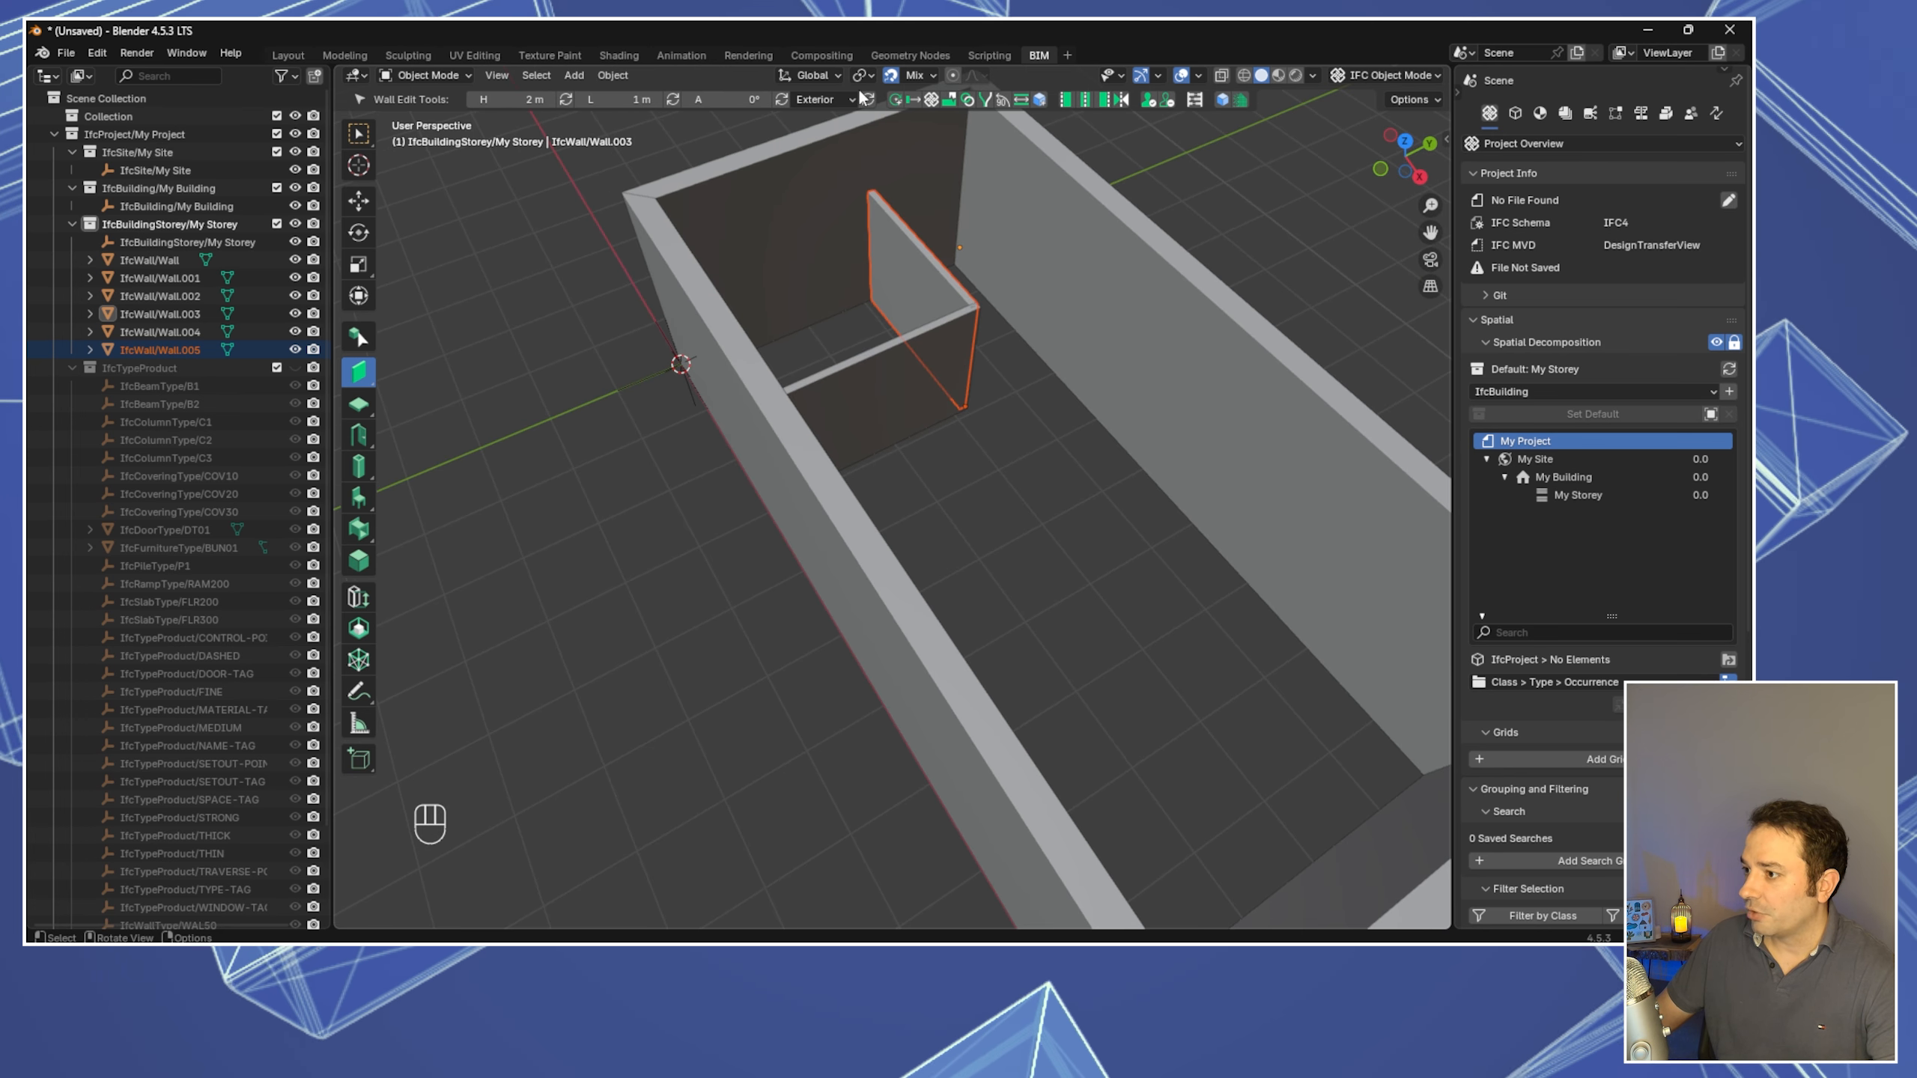
middle_drag(876, 298, 1038, 332)
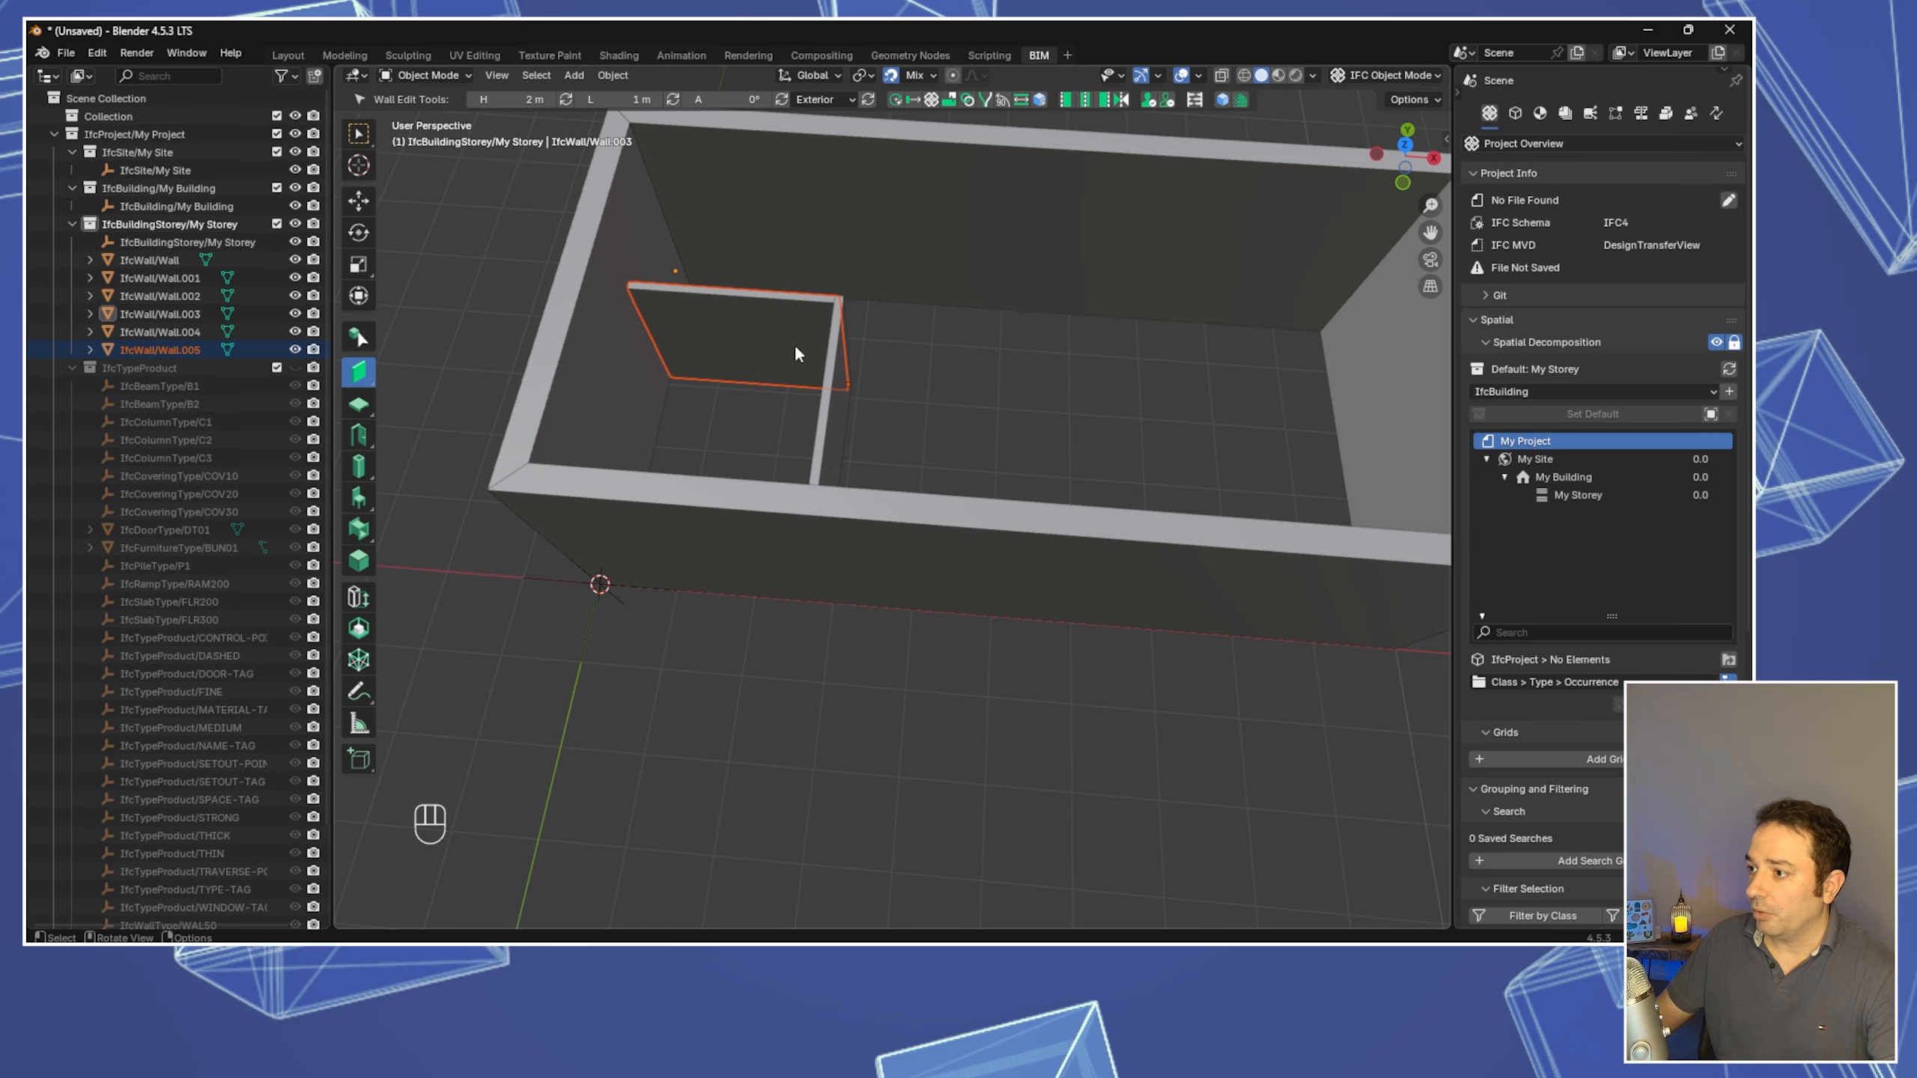
click(900, 395)
click(831, 408)
shift+click(759, 315)
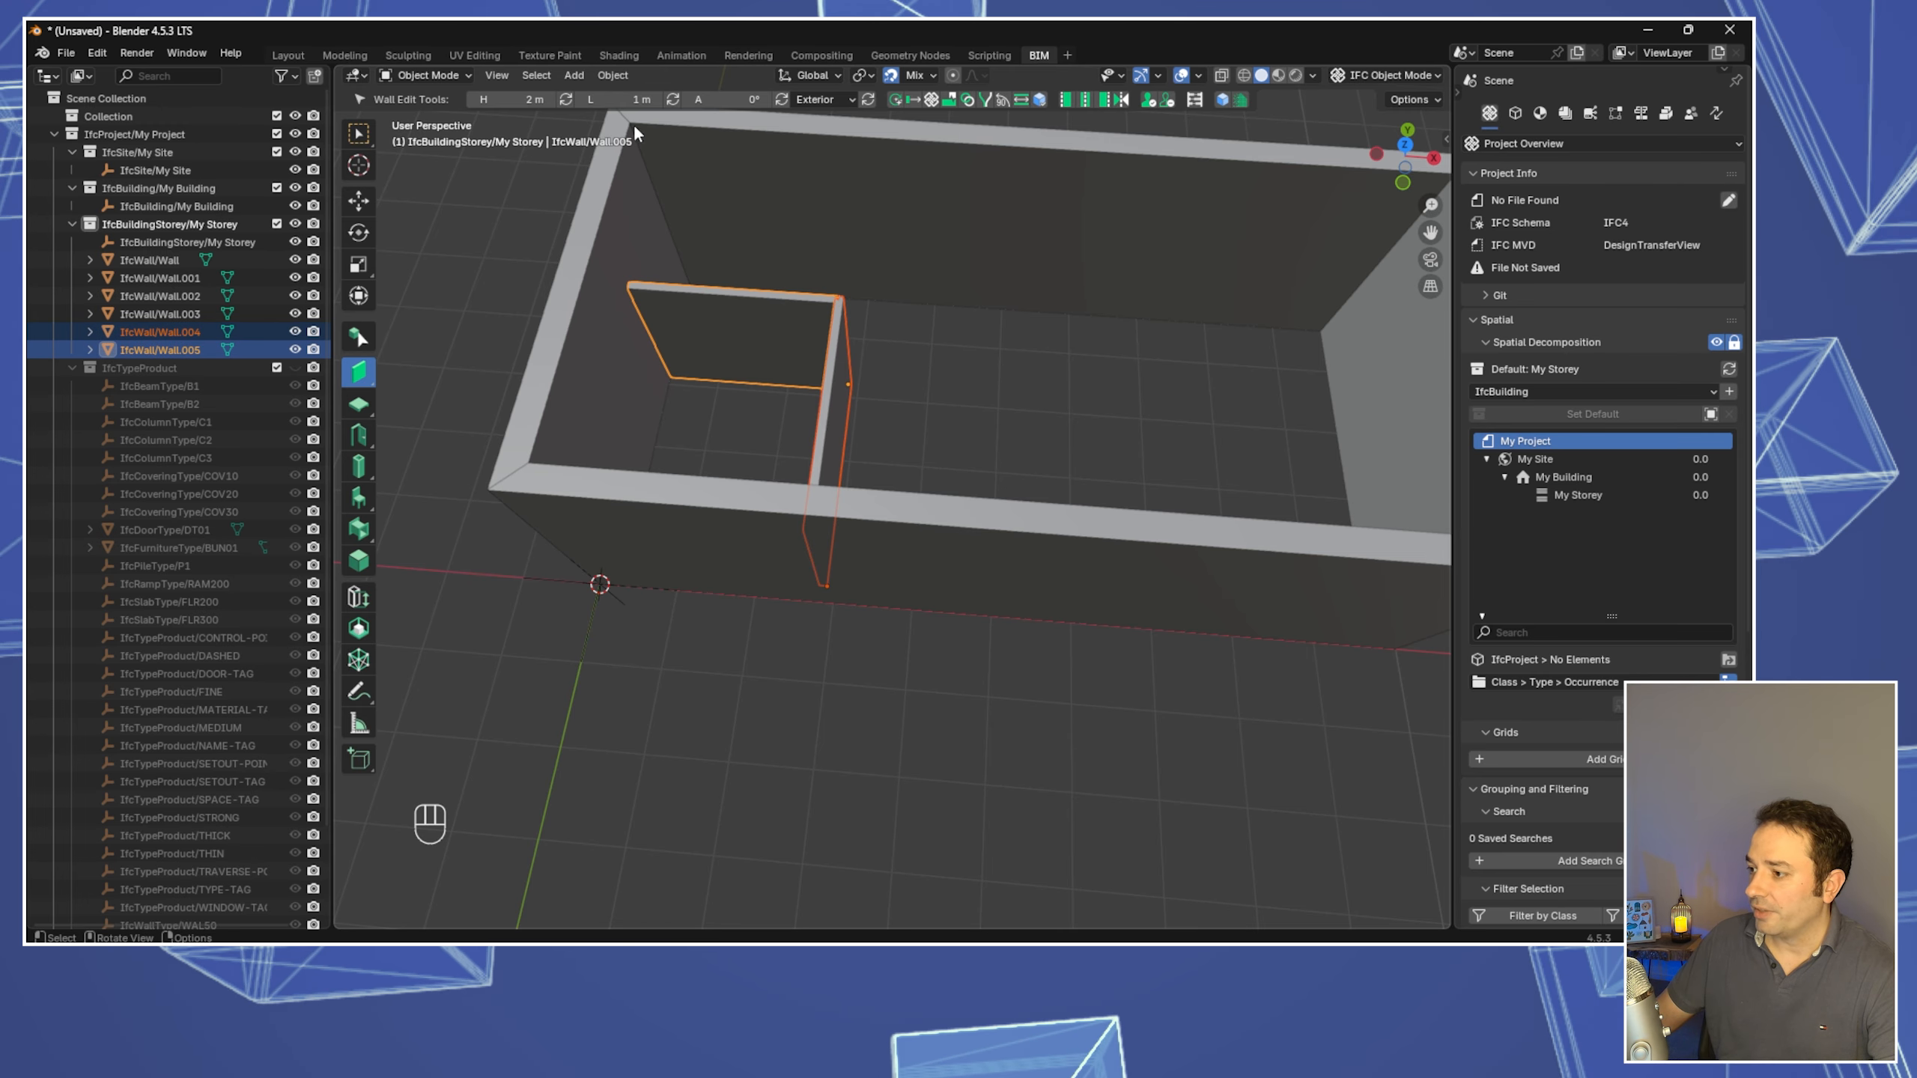
click(519, 100)
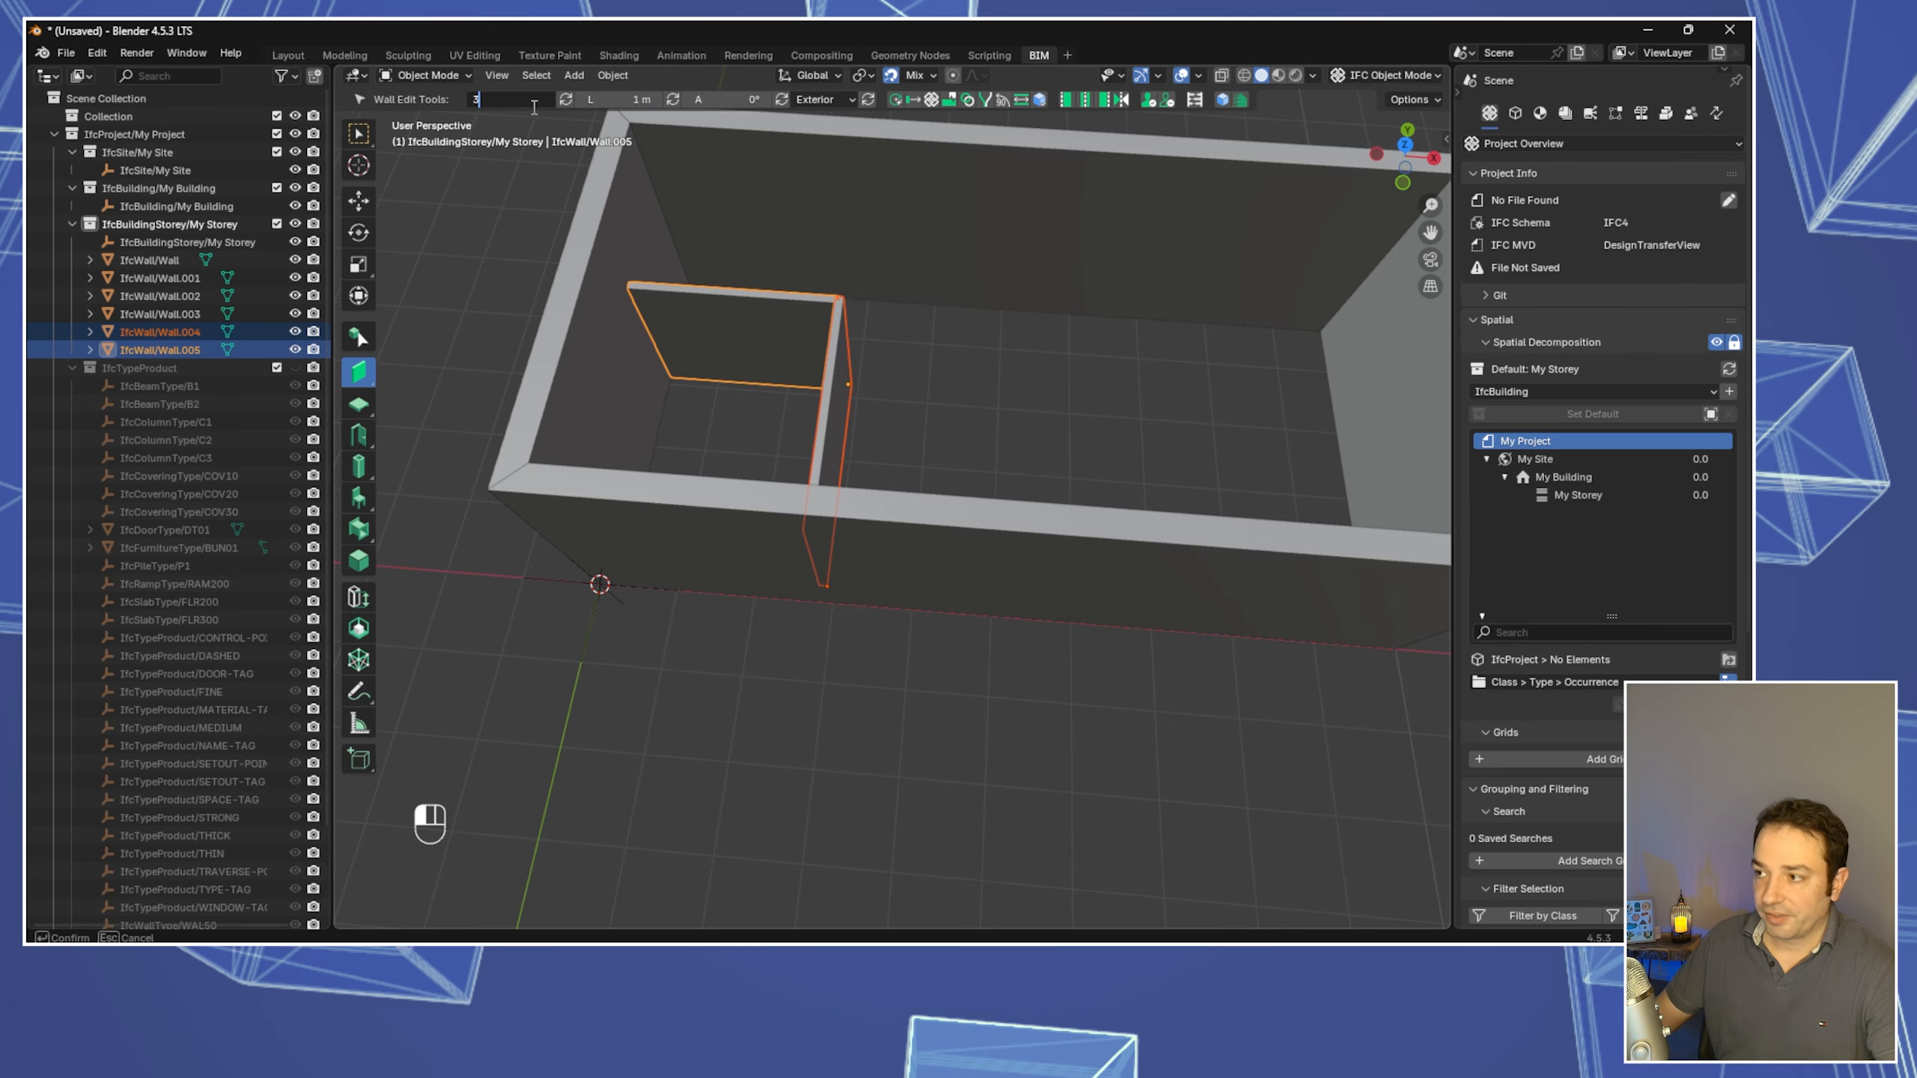
text(3)
key(Return)
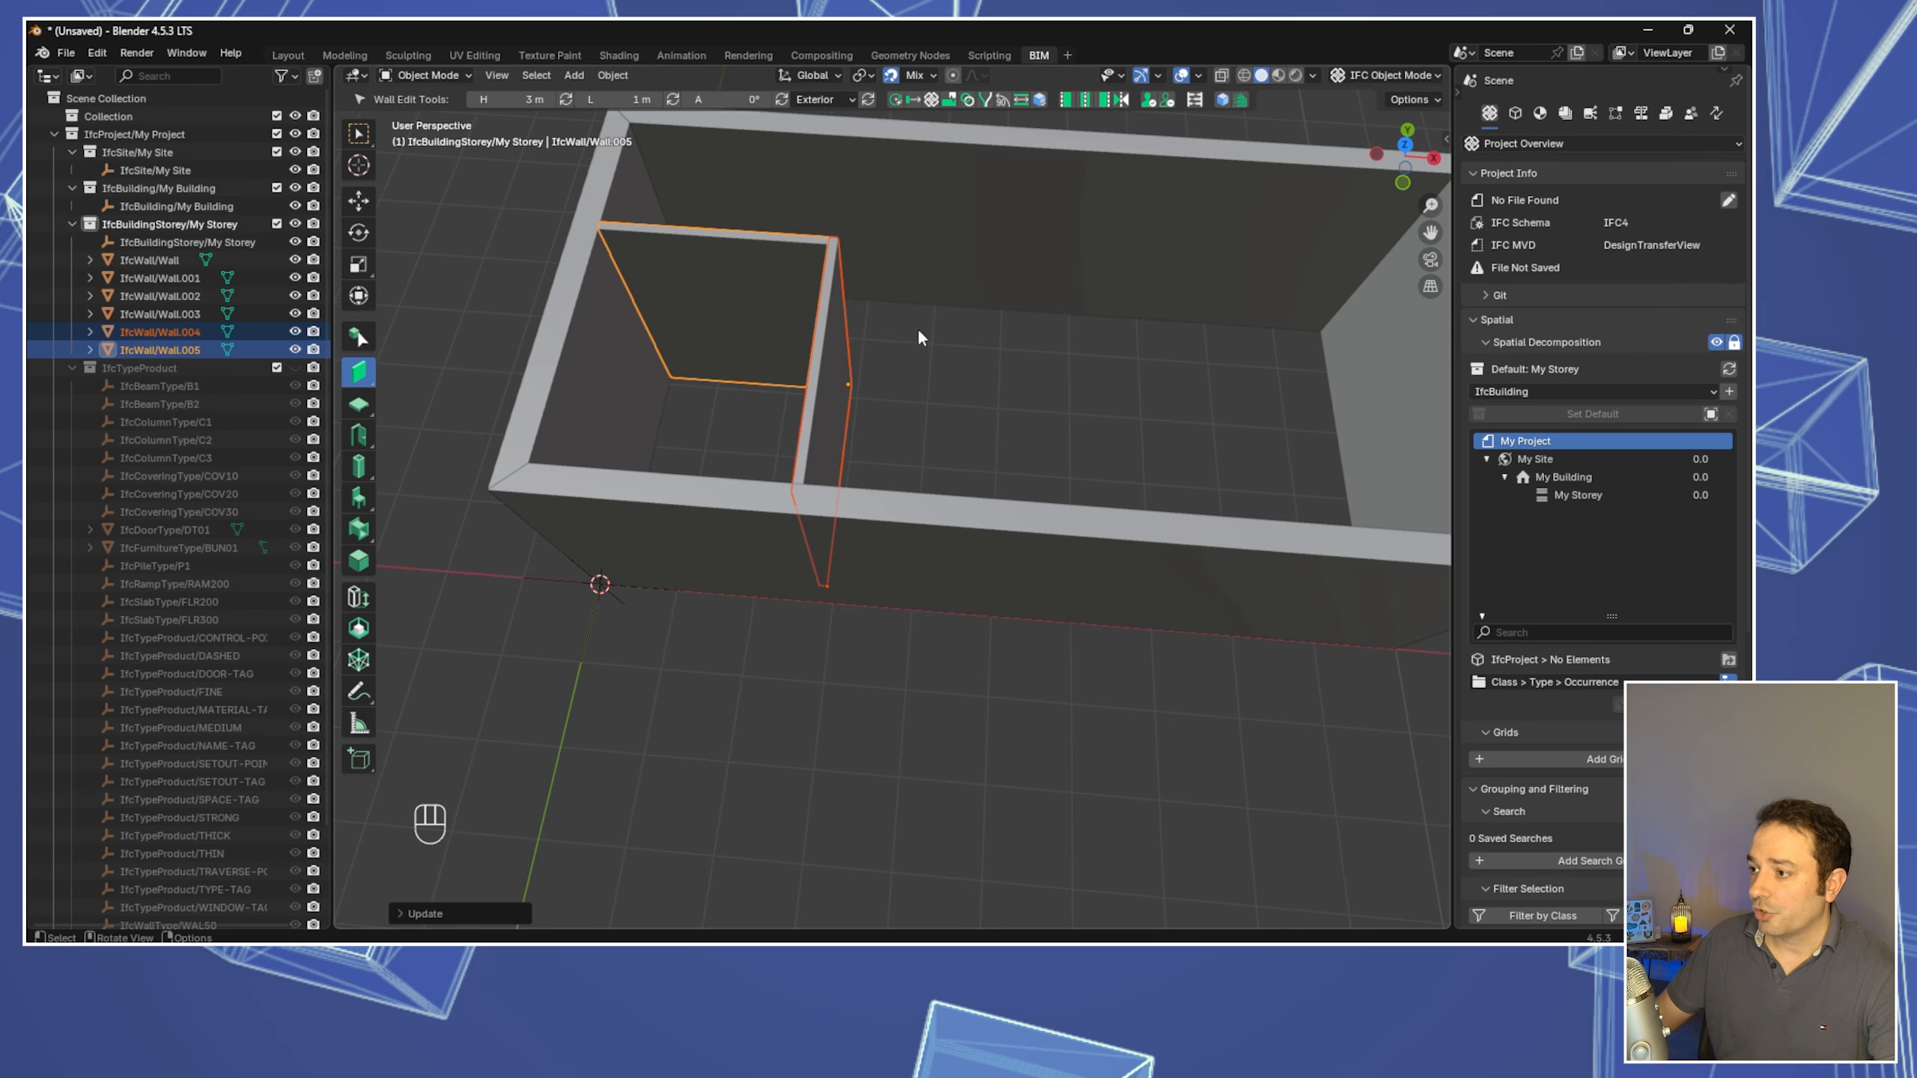
Activate the Door tool and keep DT01 as the active door type
middle_drag(917, 327, 948, 302)
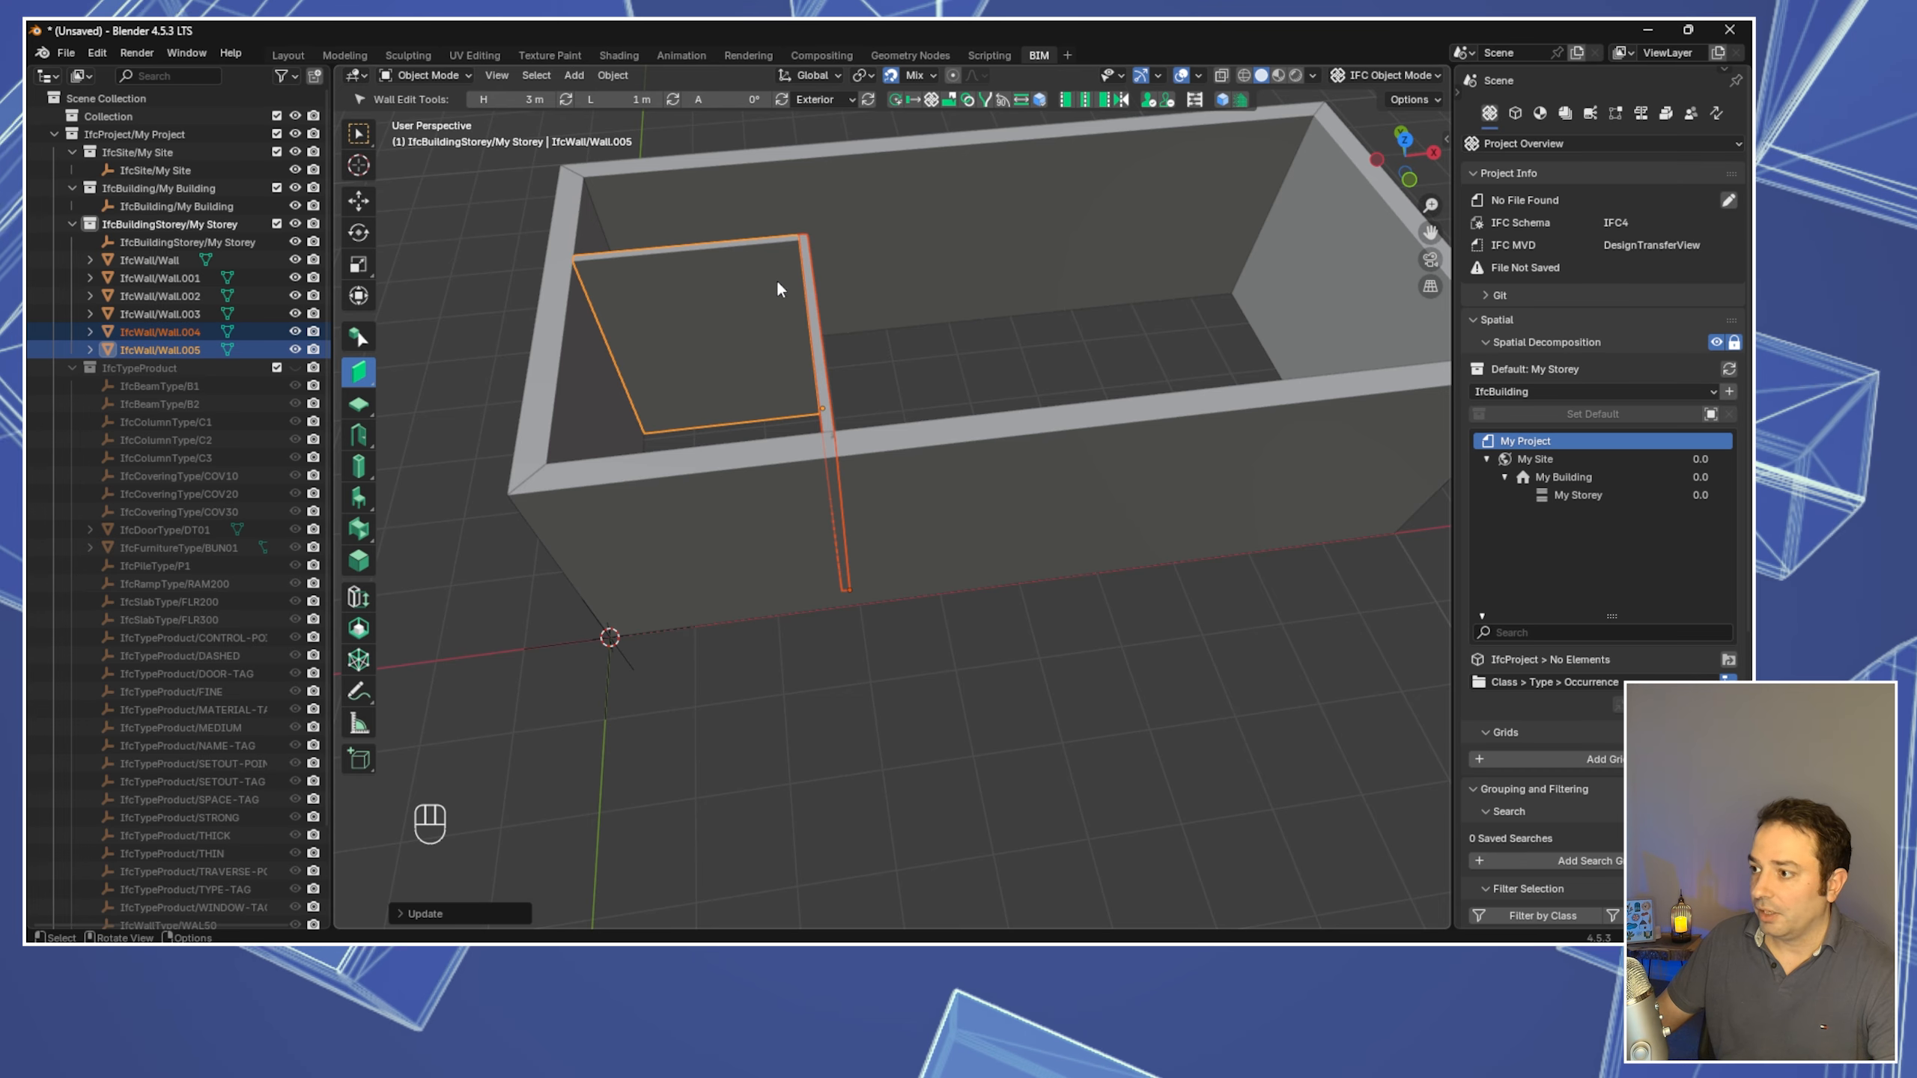
key(KP_7)
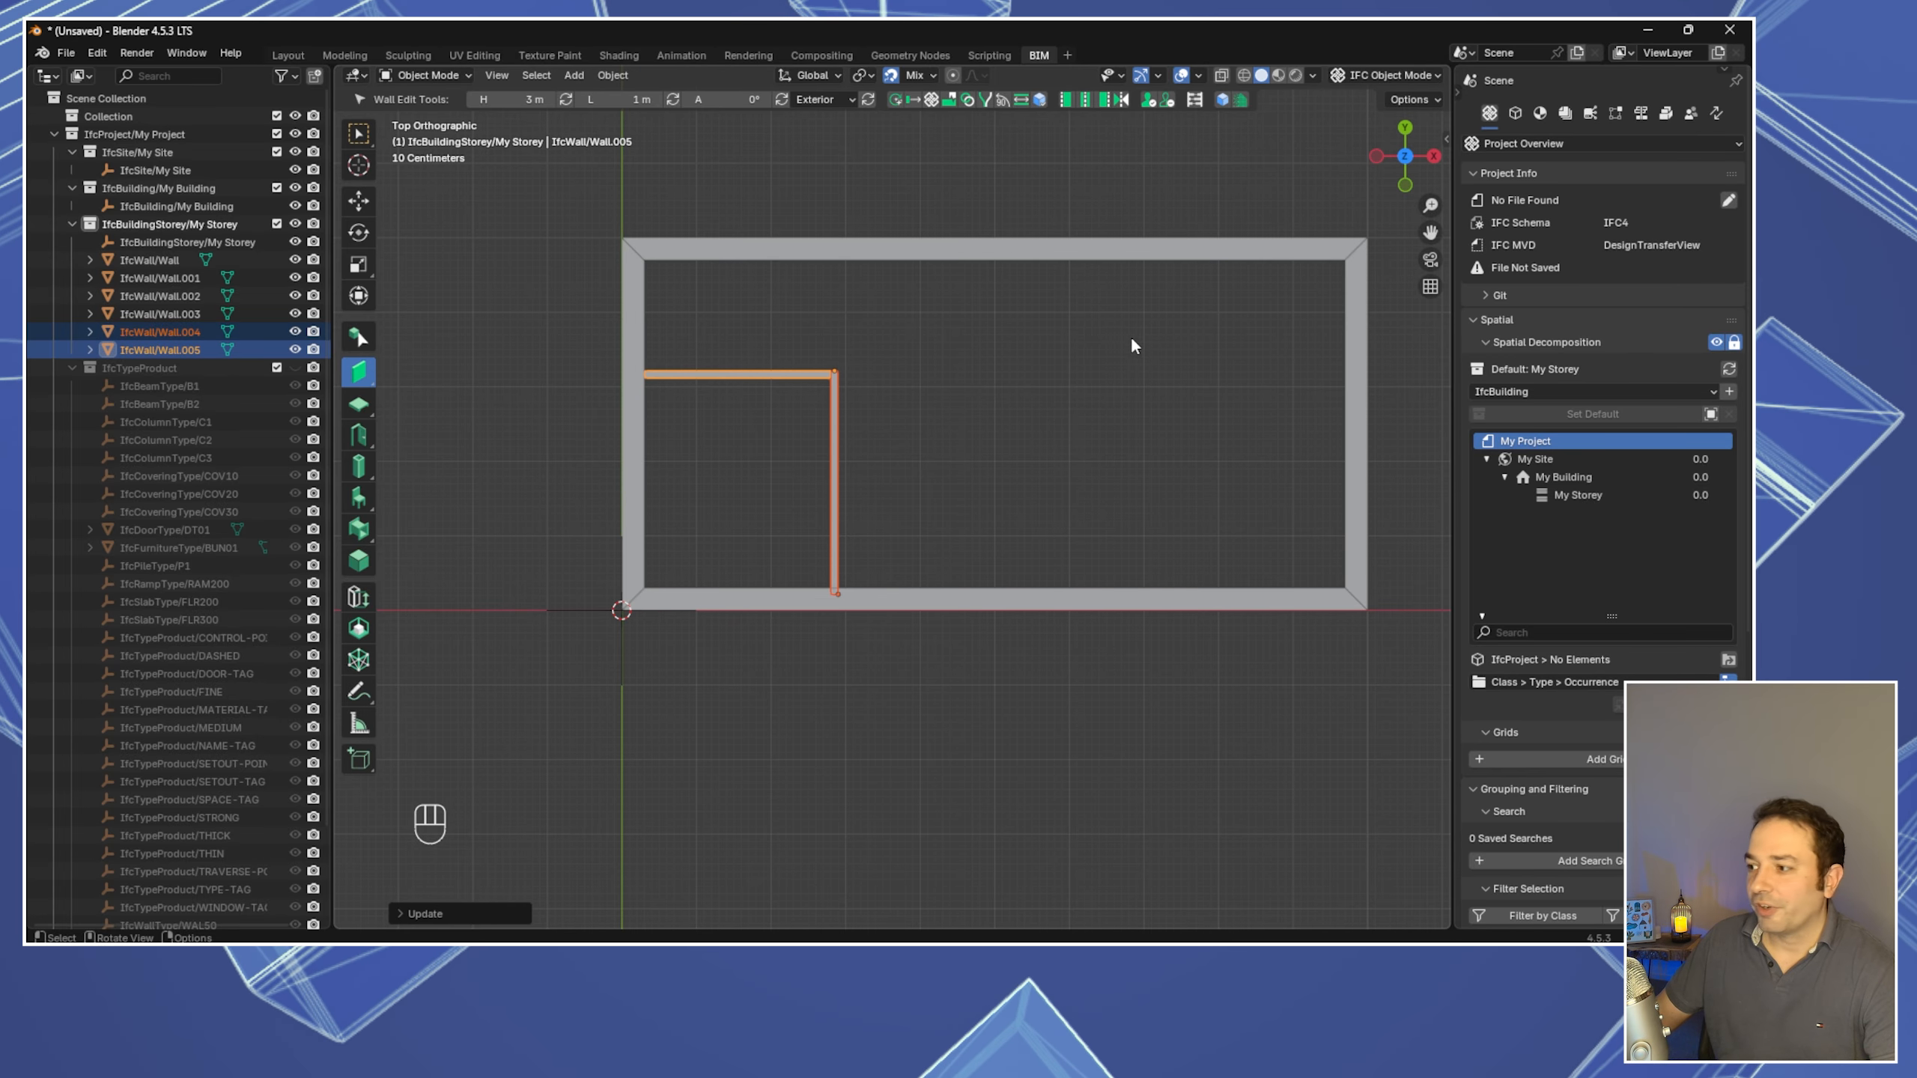
middle_drag(1192, 396, 1167, 396)
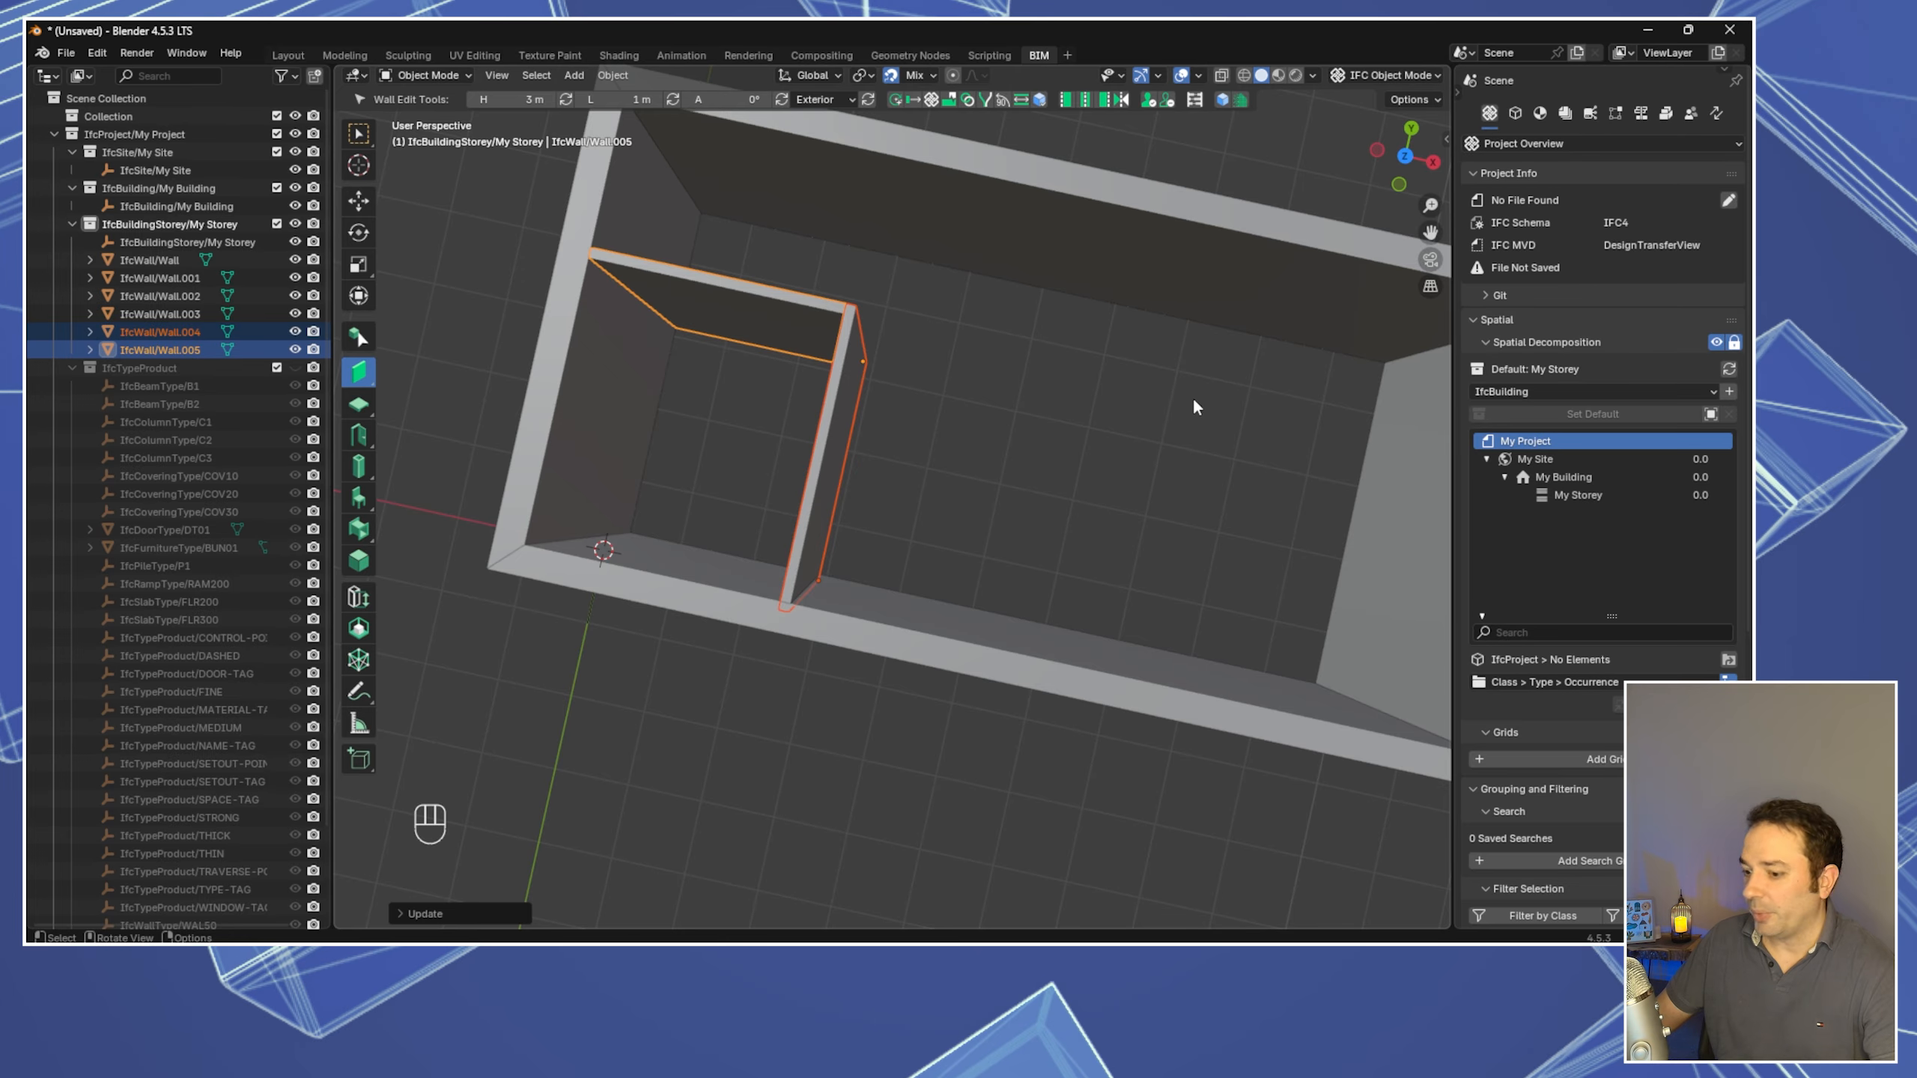
key(KP_7)
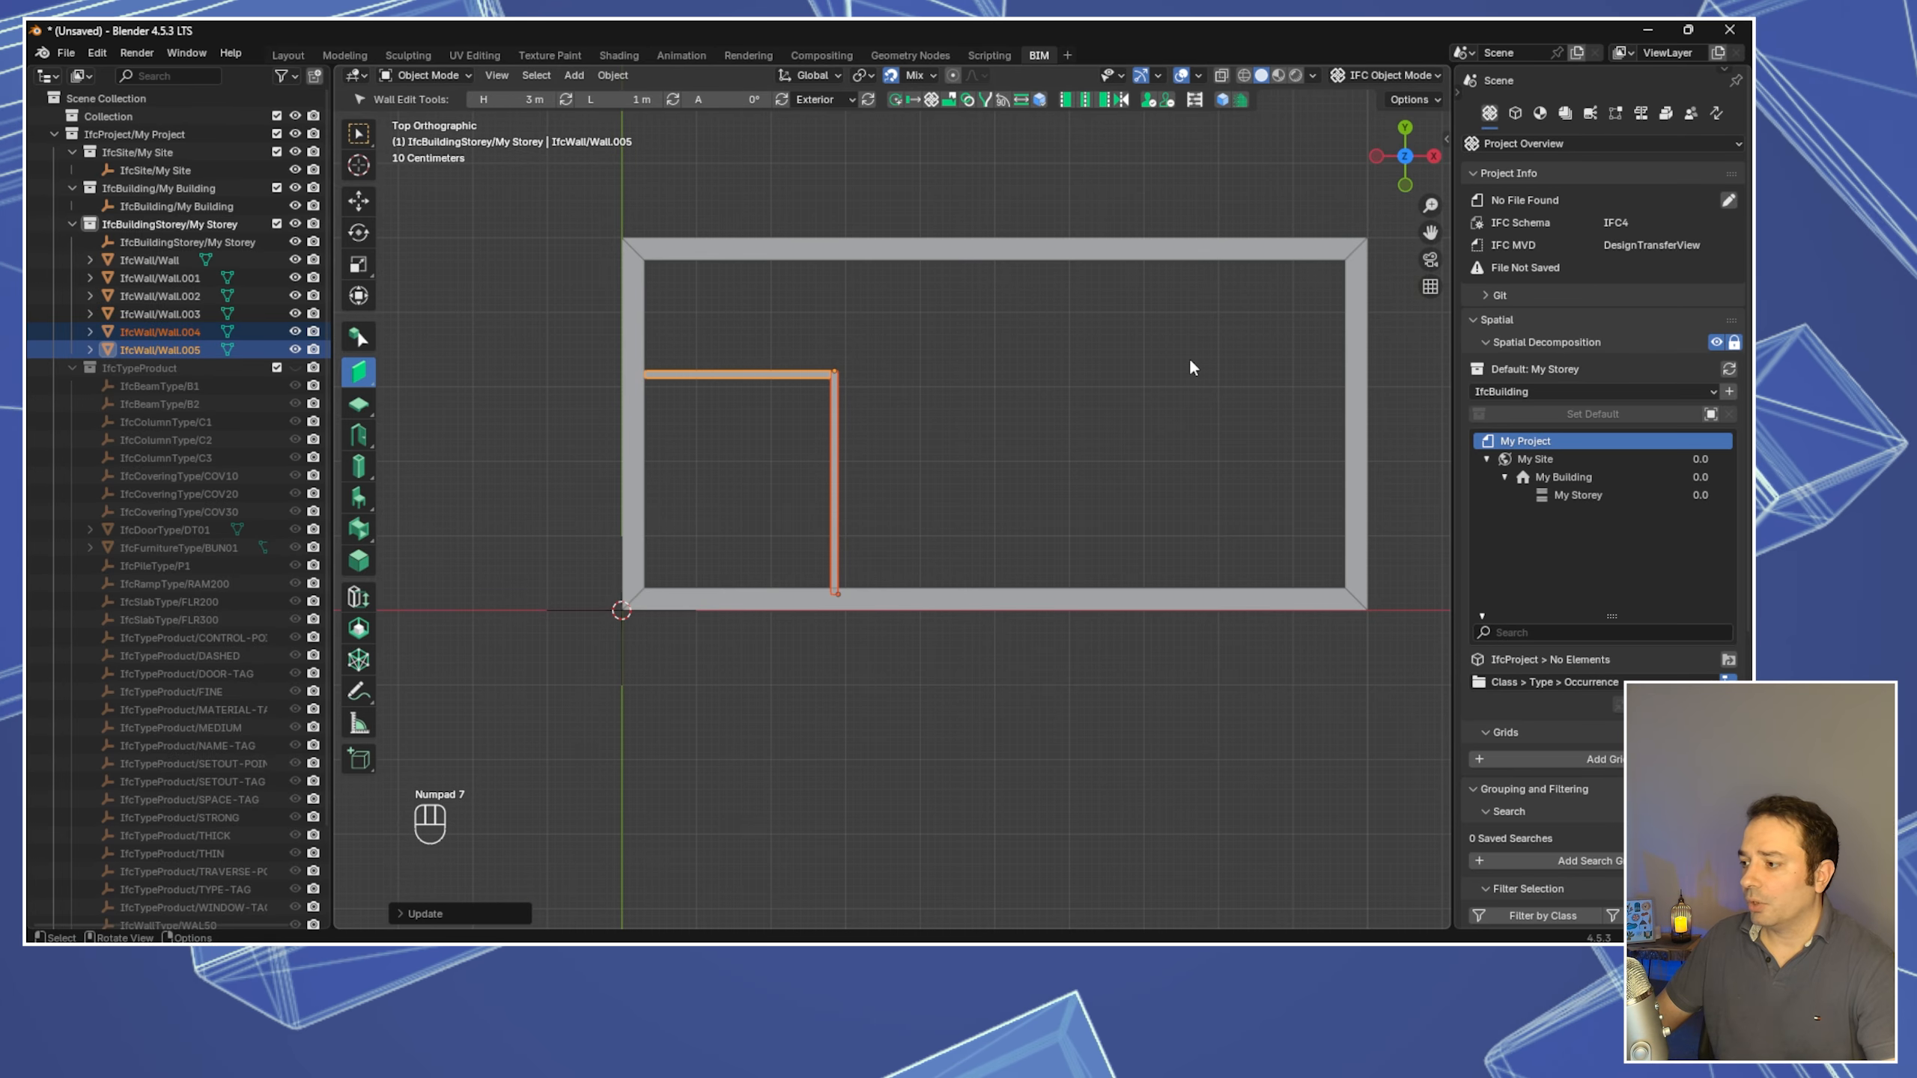
click(358, 437)
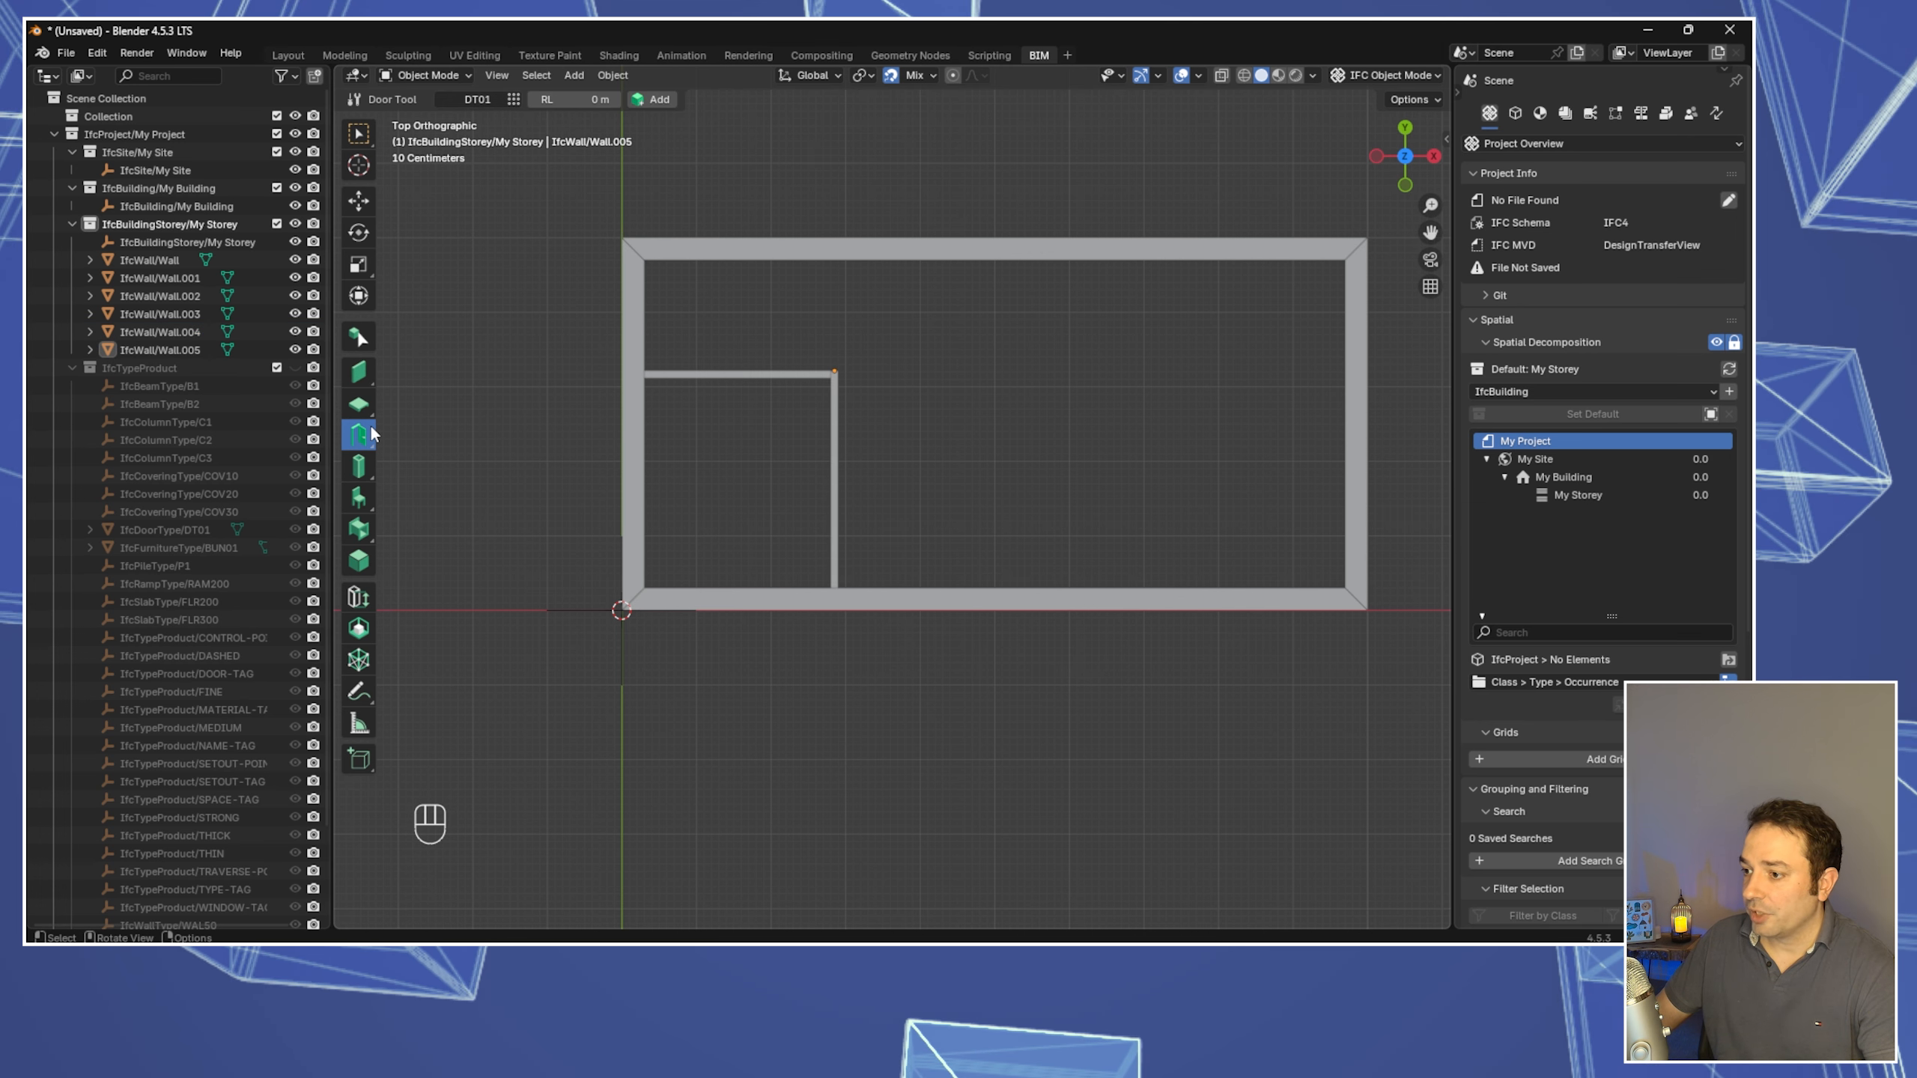
click(474, 99)
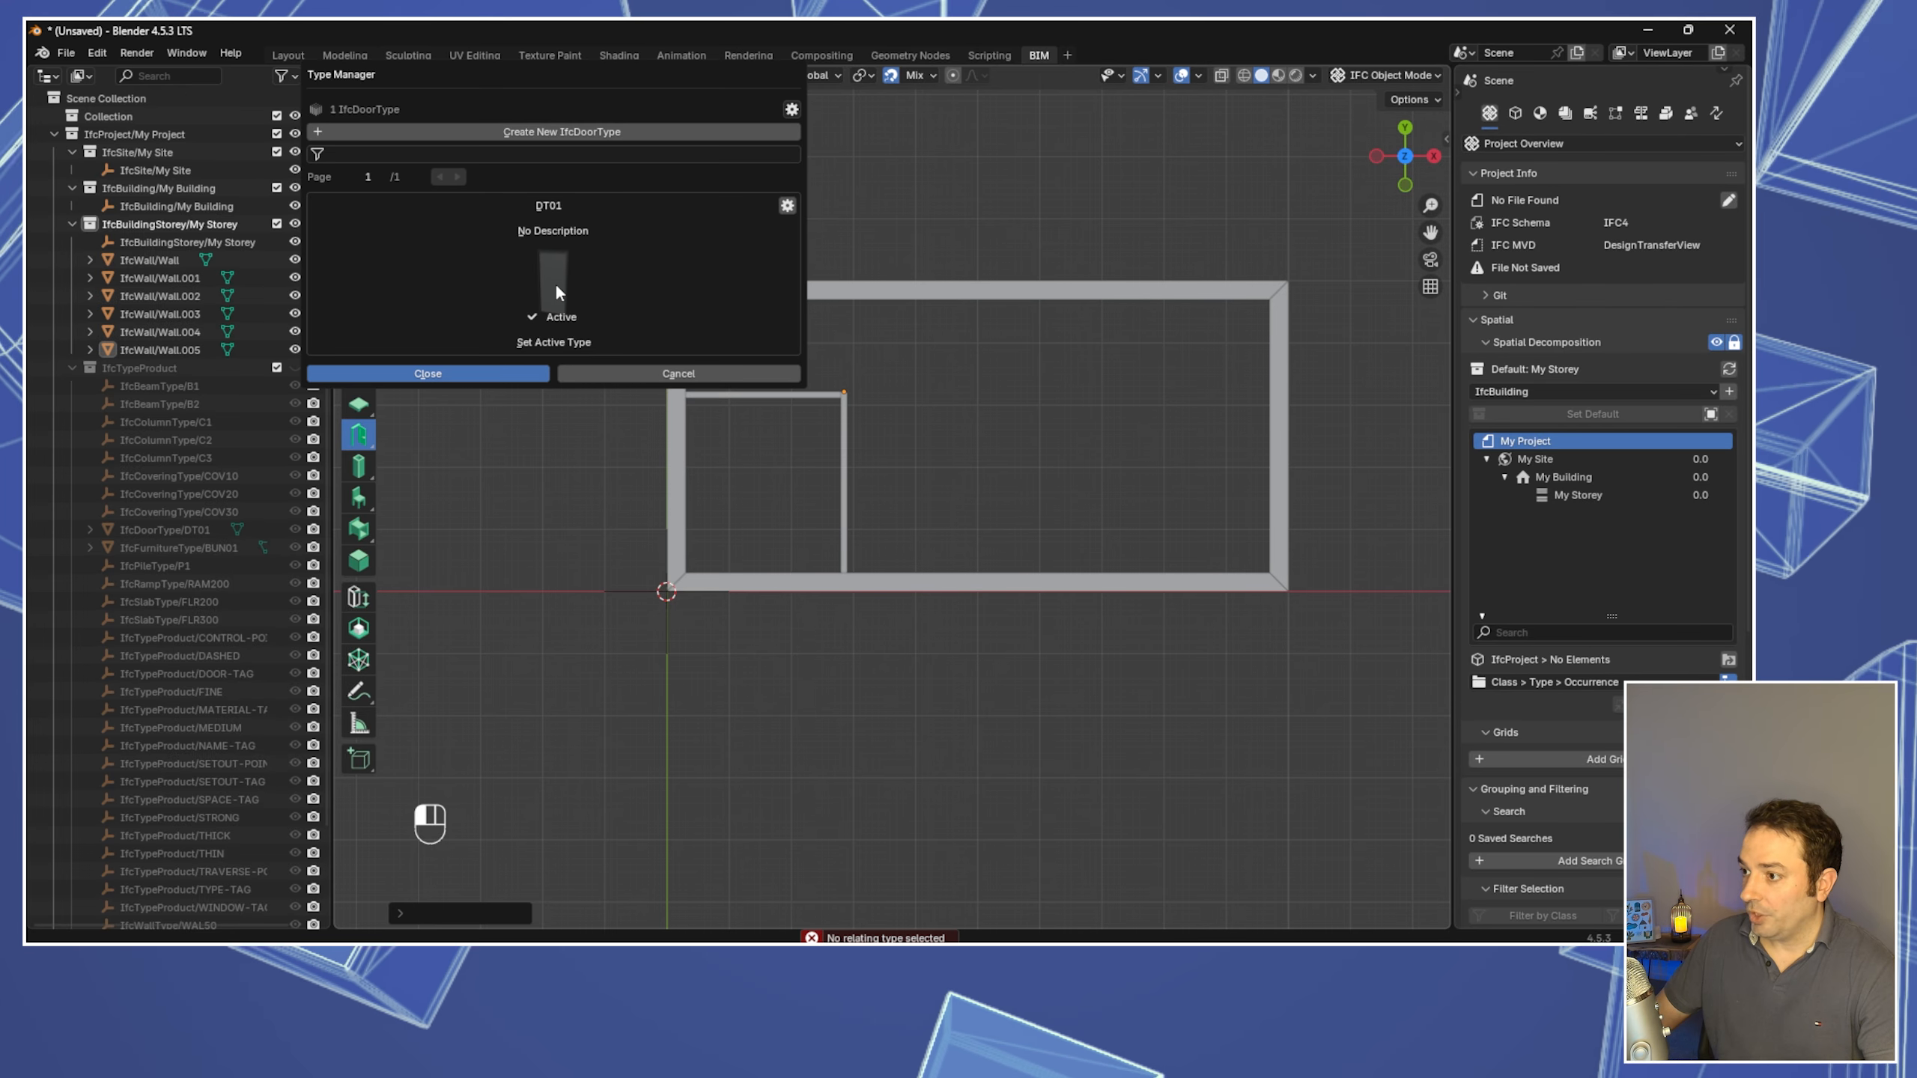
click(468, 371)
click(492, 94)
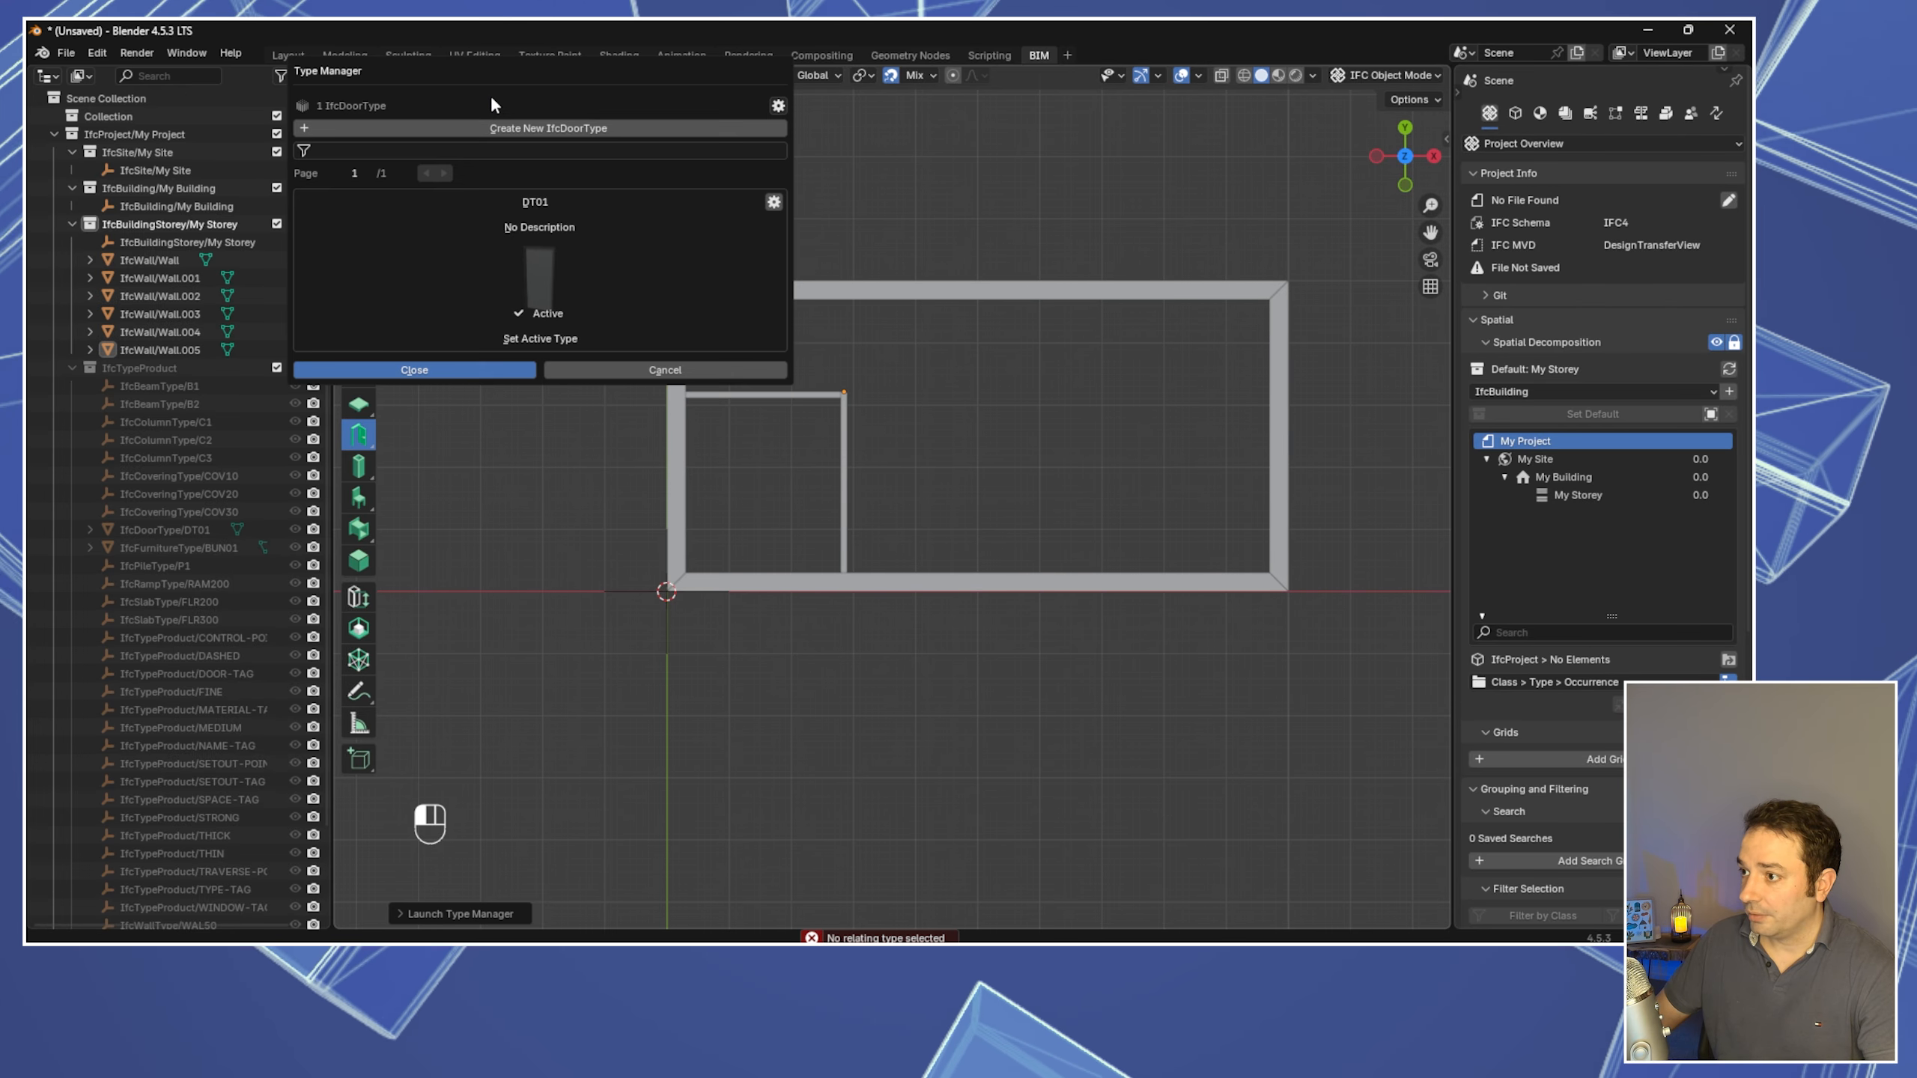
click(446, 371)
Place one DT01 door on the outer face of the long wall along the X axis, at about X 5 m
click(644, 96)
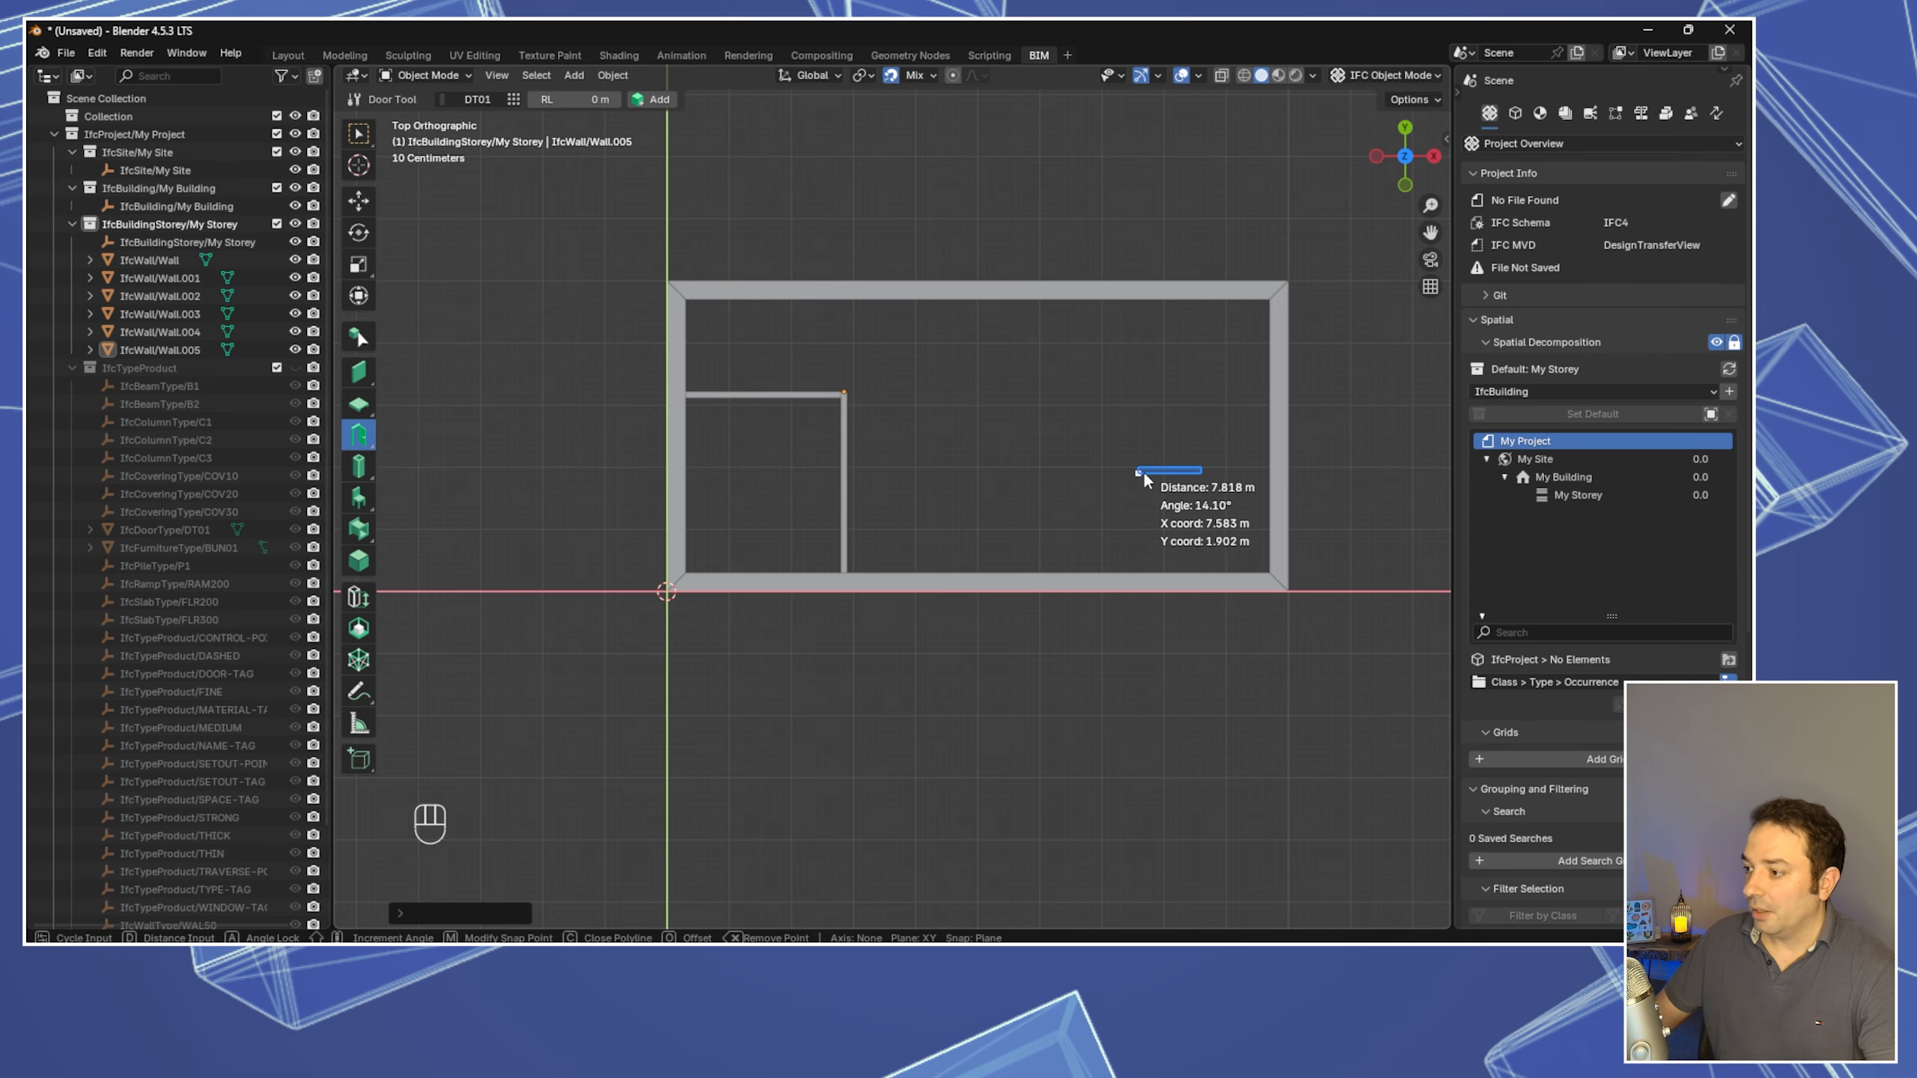
scroll(1143, 471, down, 1)
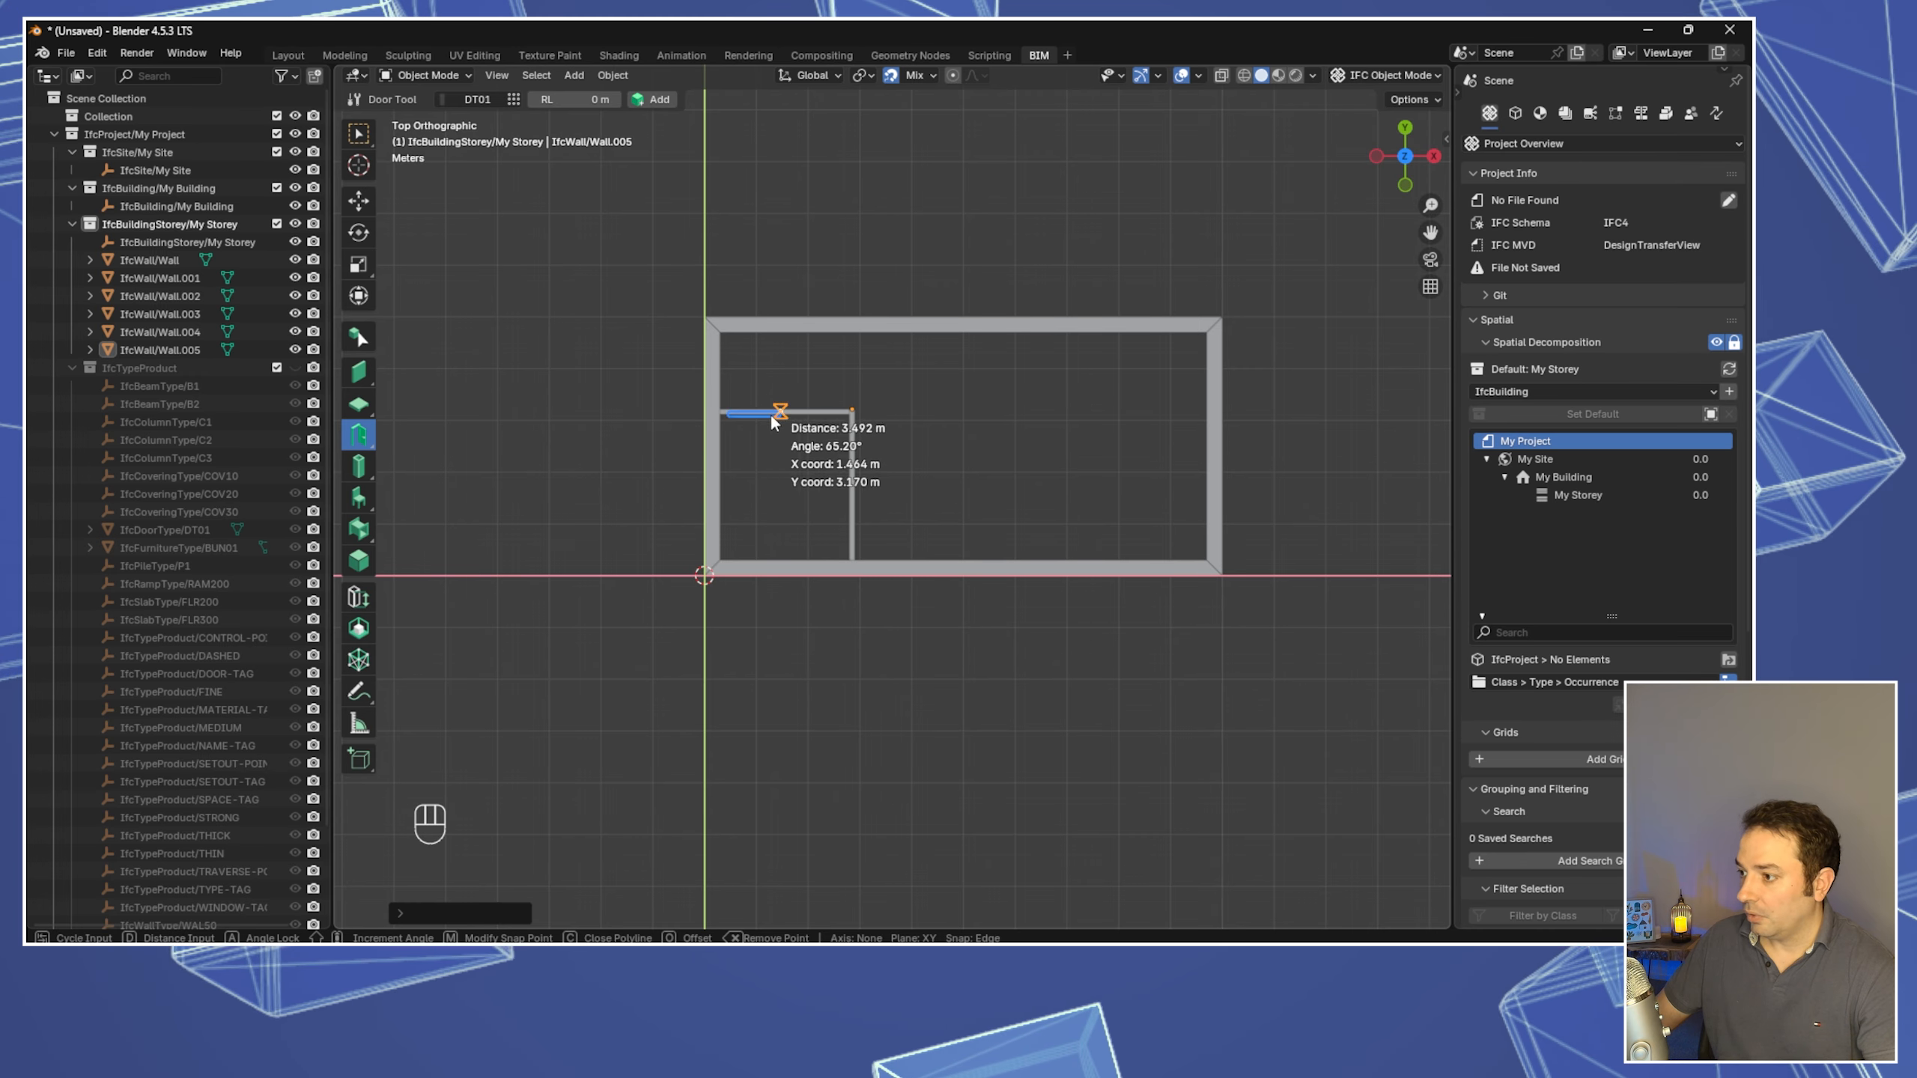
click(963, 579)
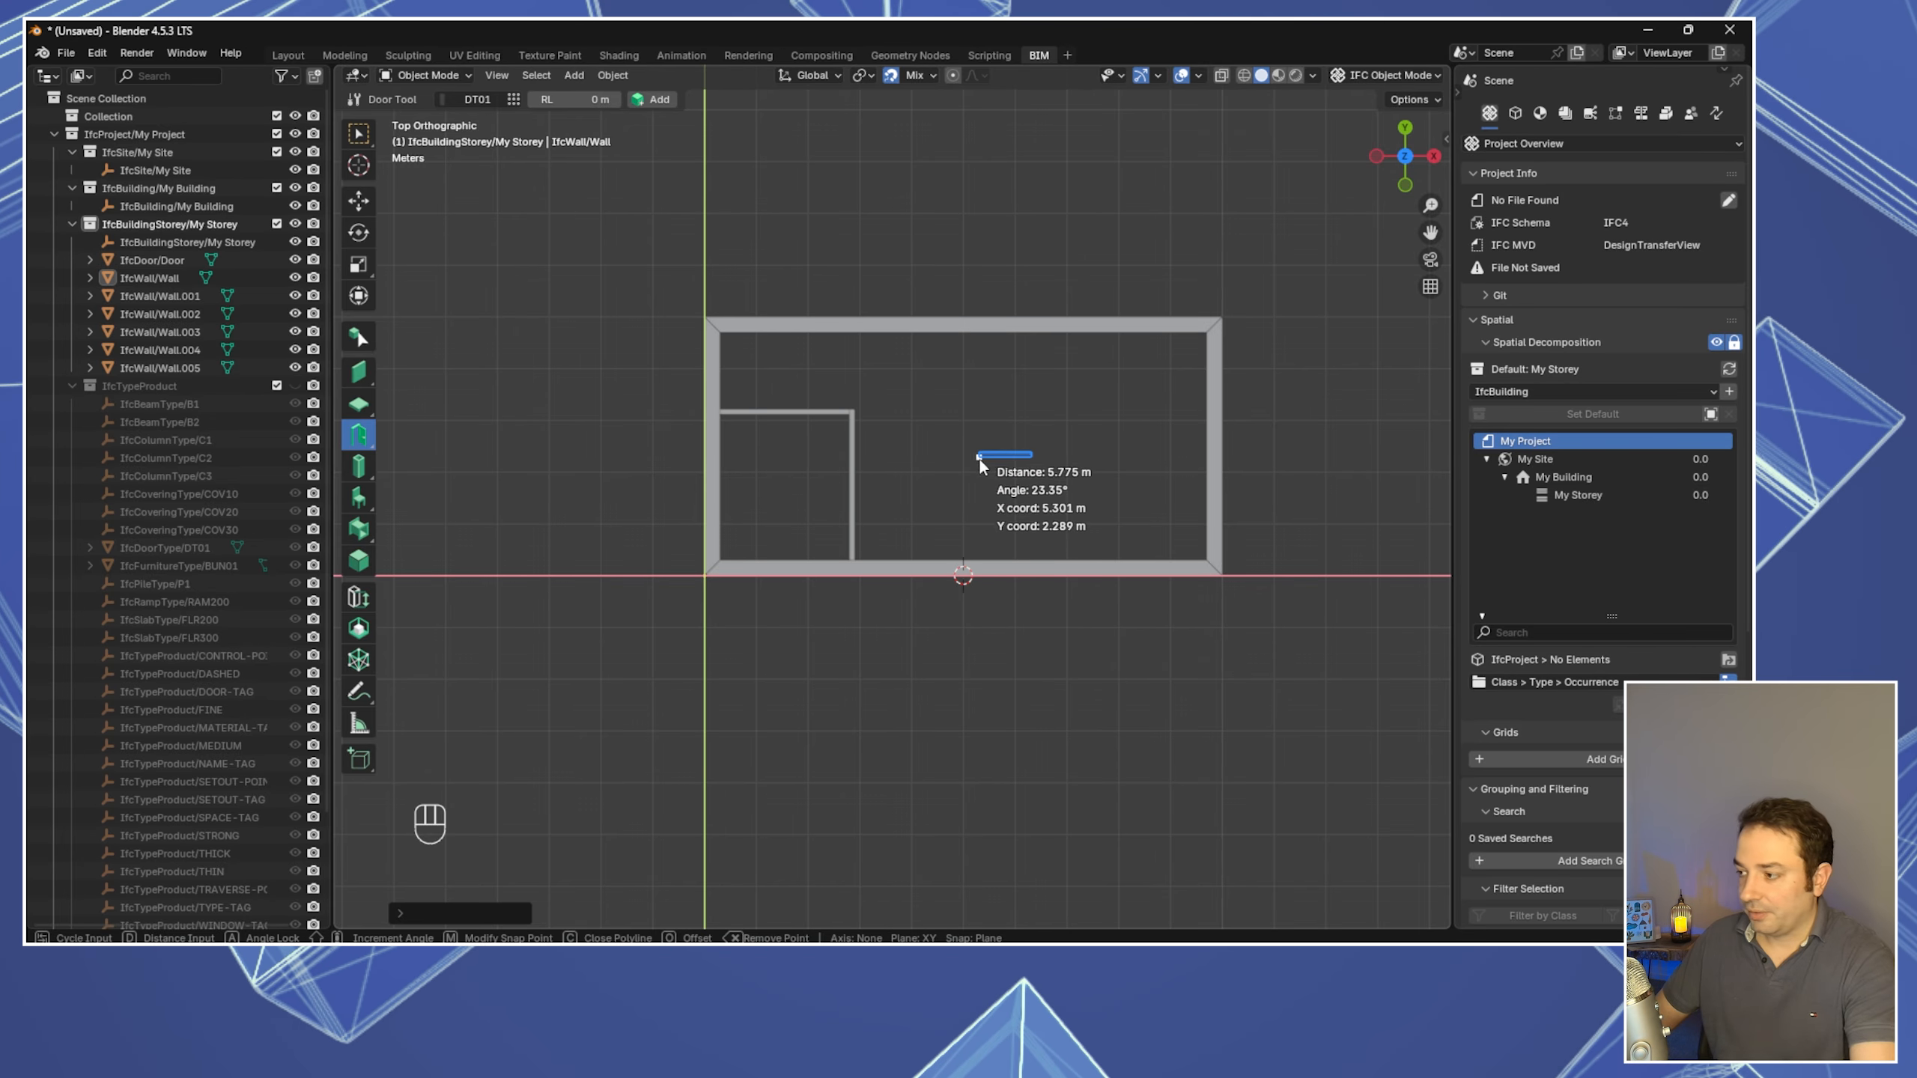
key(Escape)
Move the door along the long wall so its origin snaps to the building's outer corner at the world origin
middle_drag(979, 535, 1013, 492)
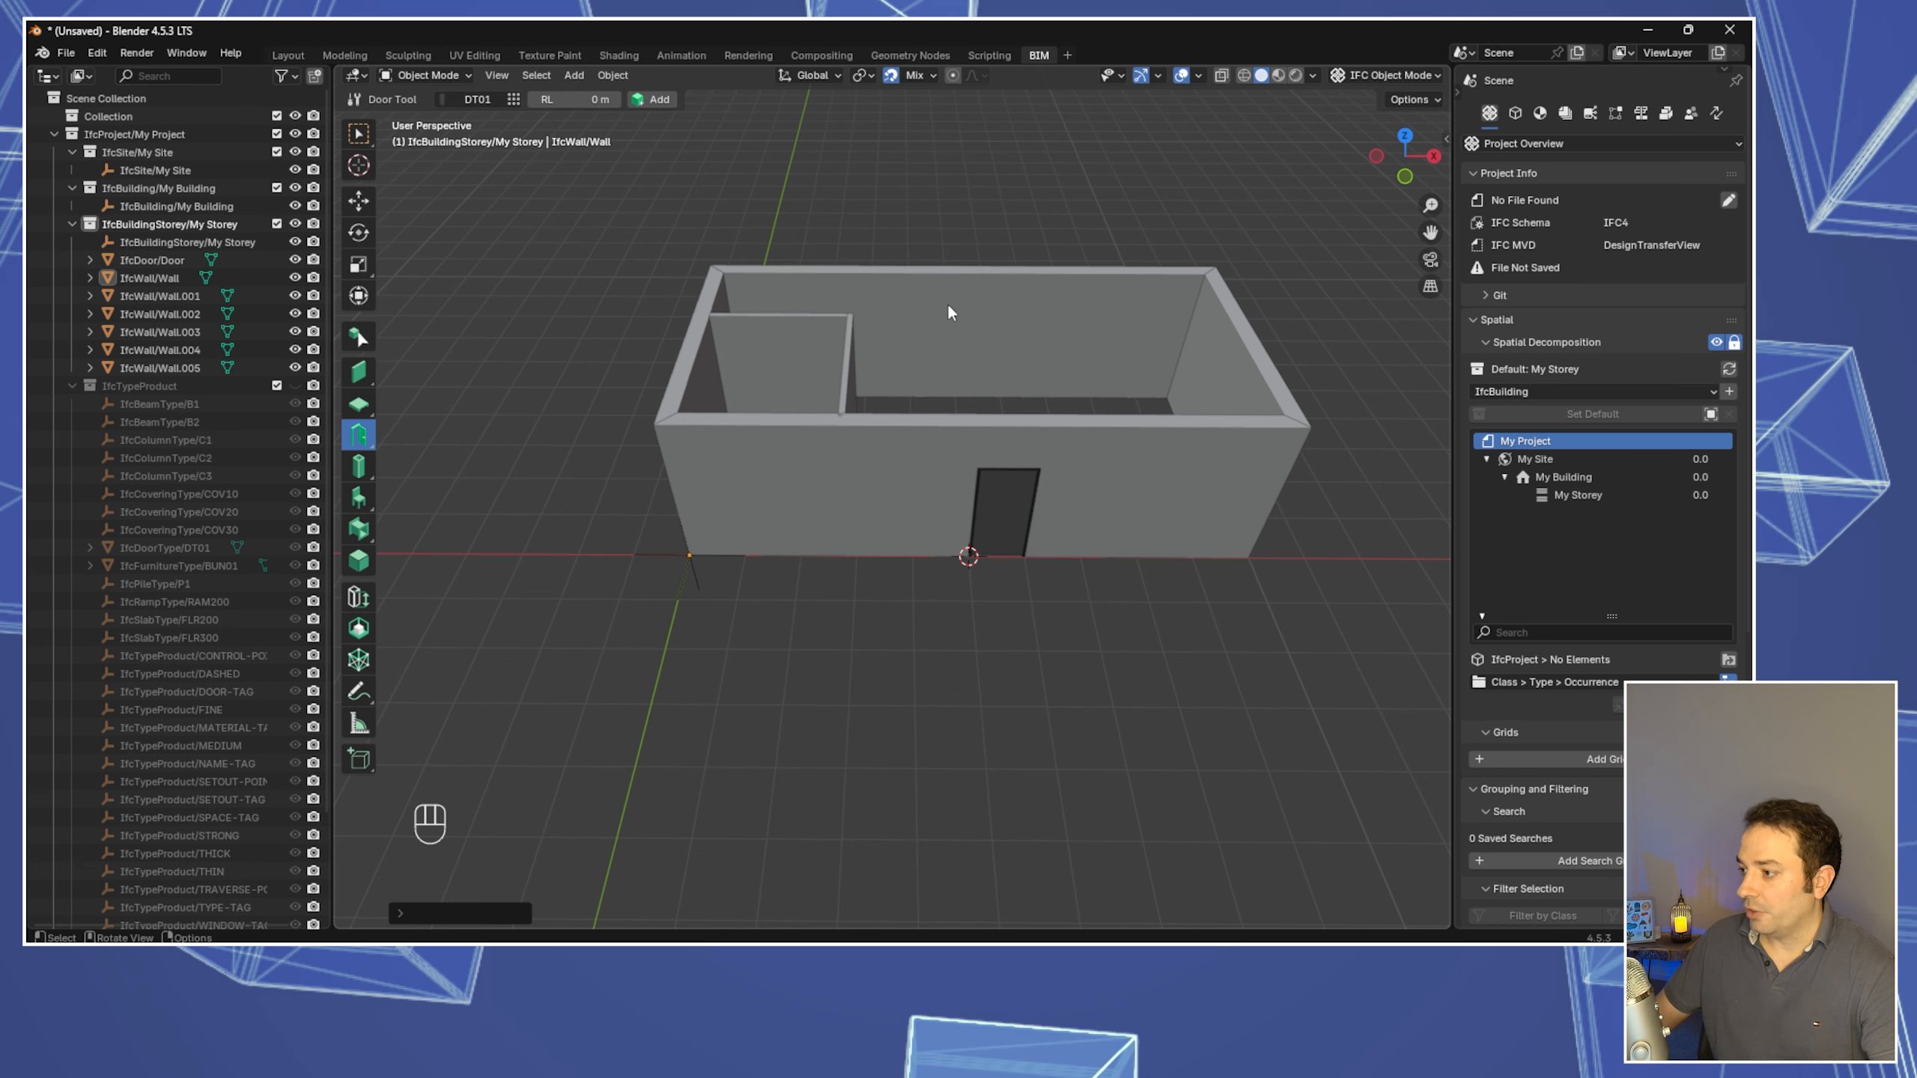
key(KP_7)
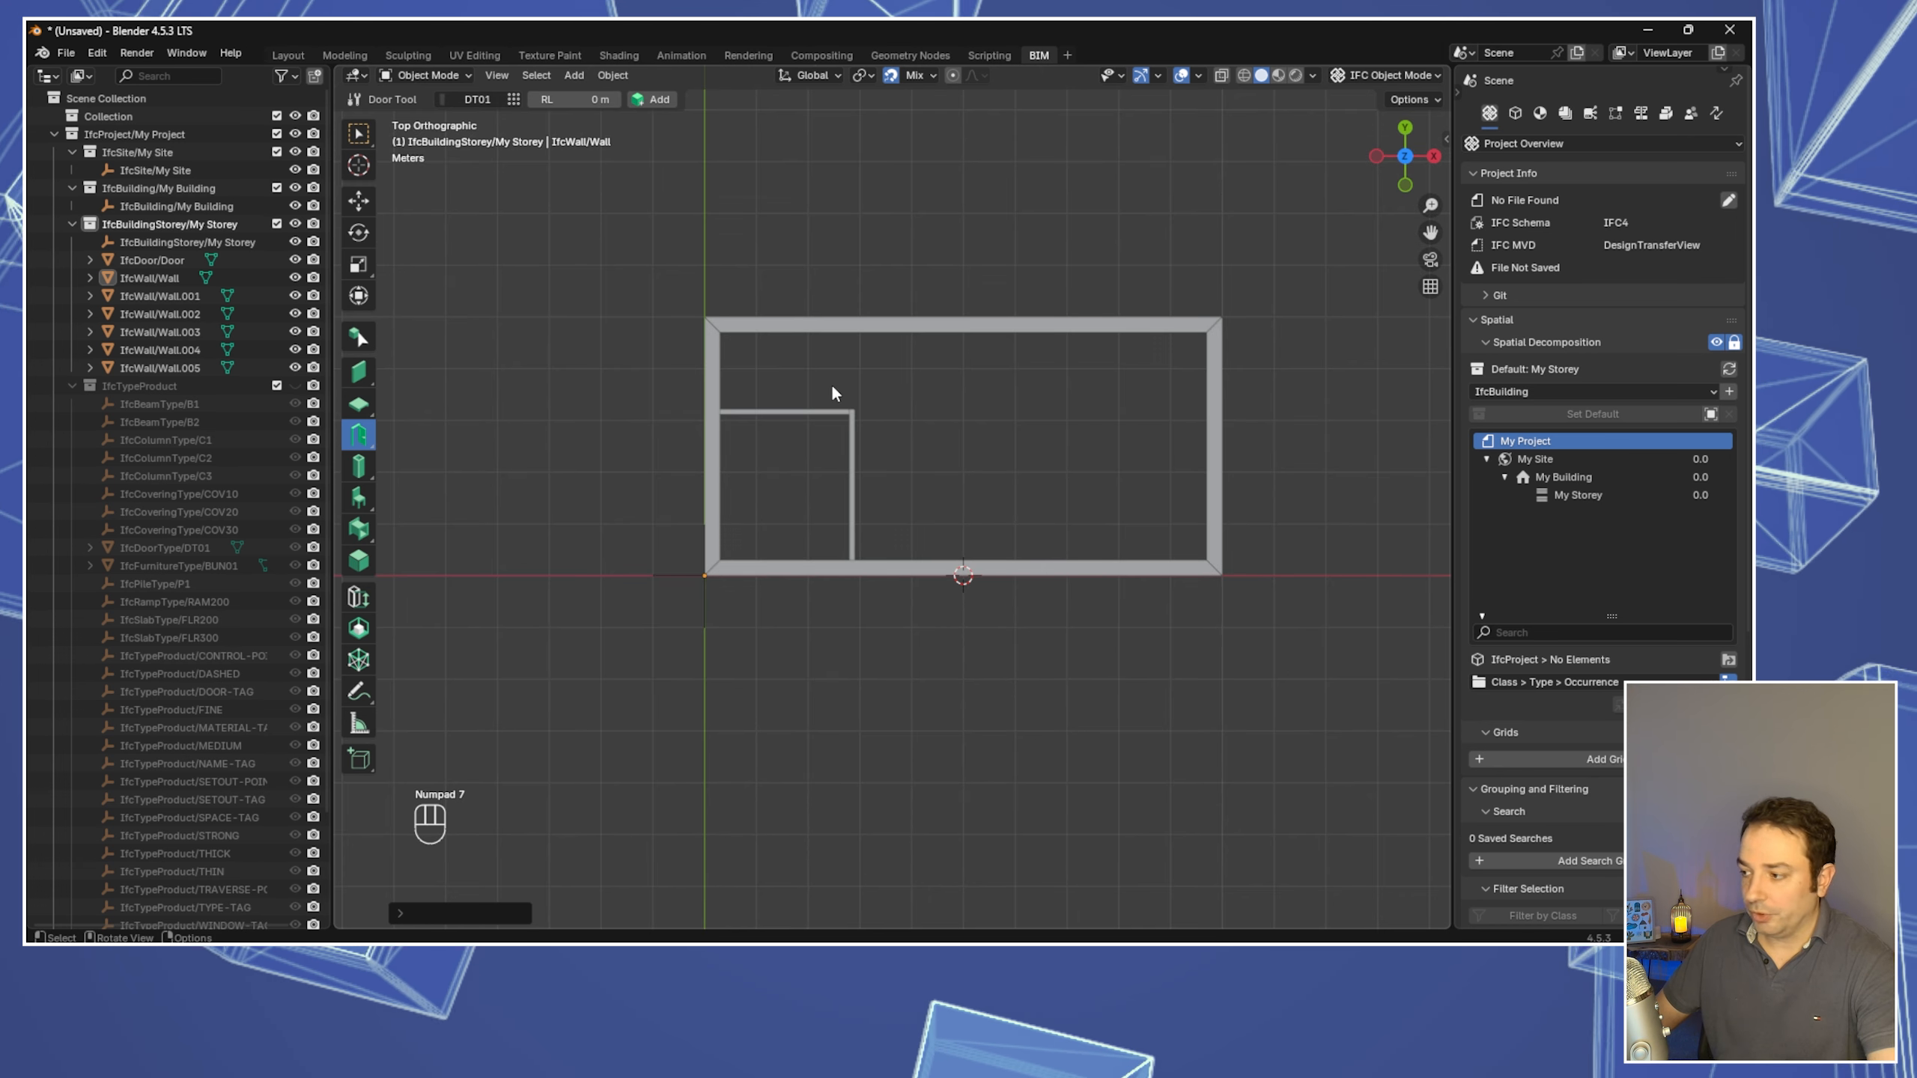
click(153, 259)
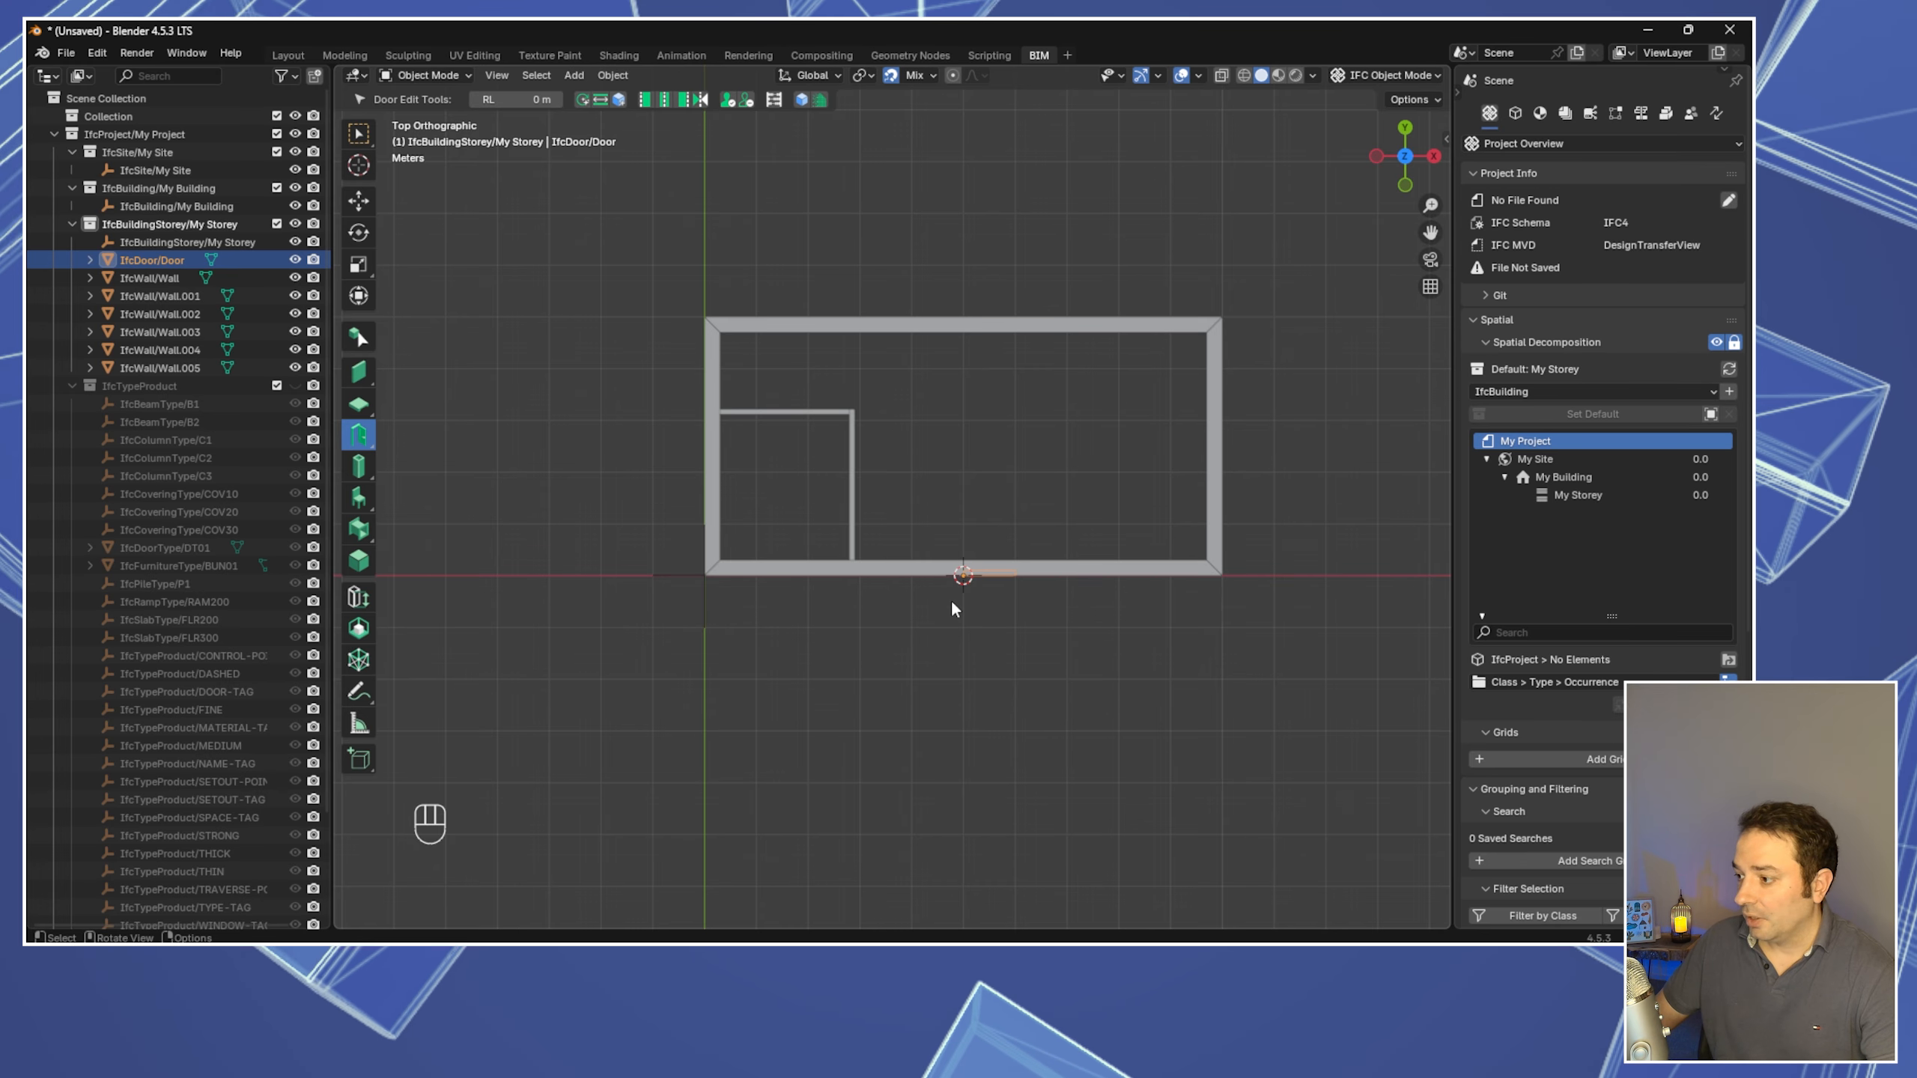
key(g)
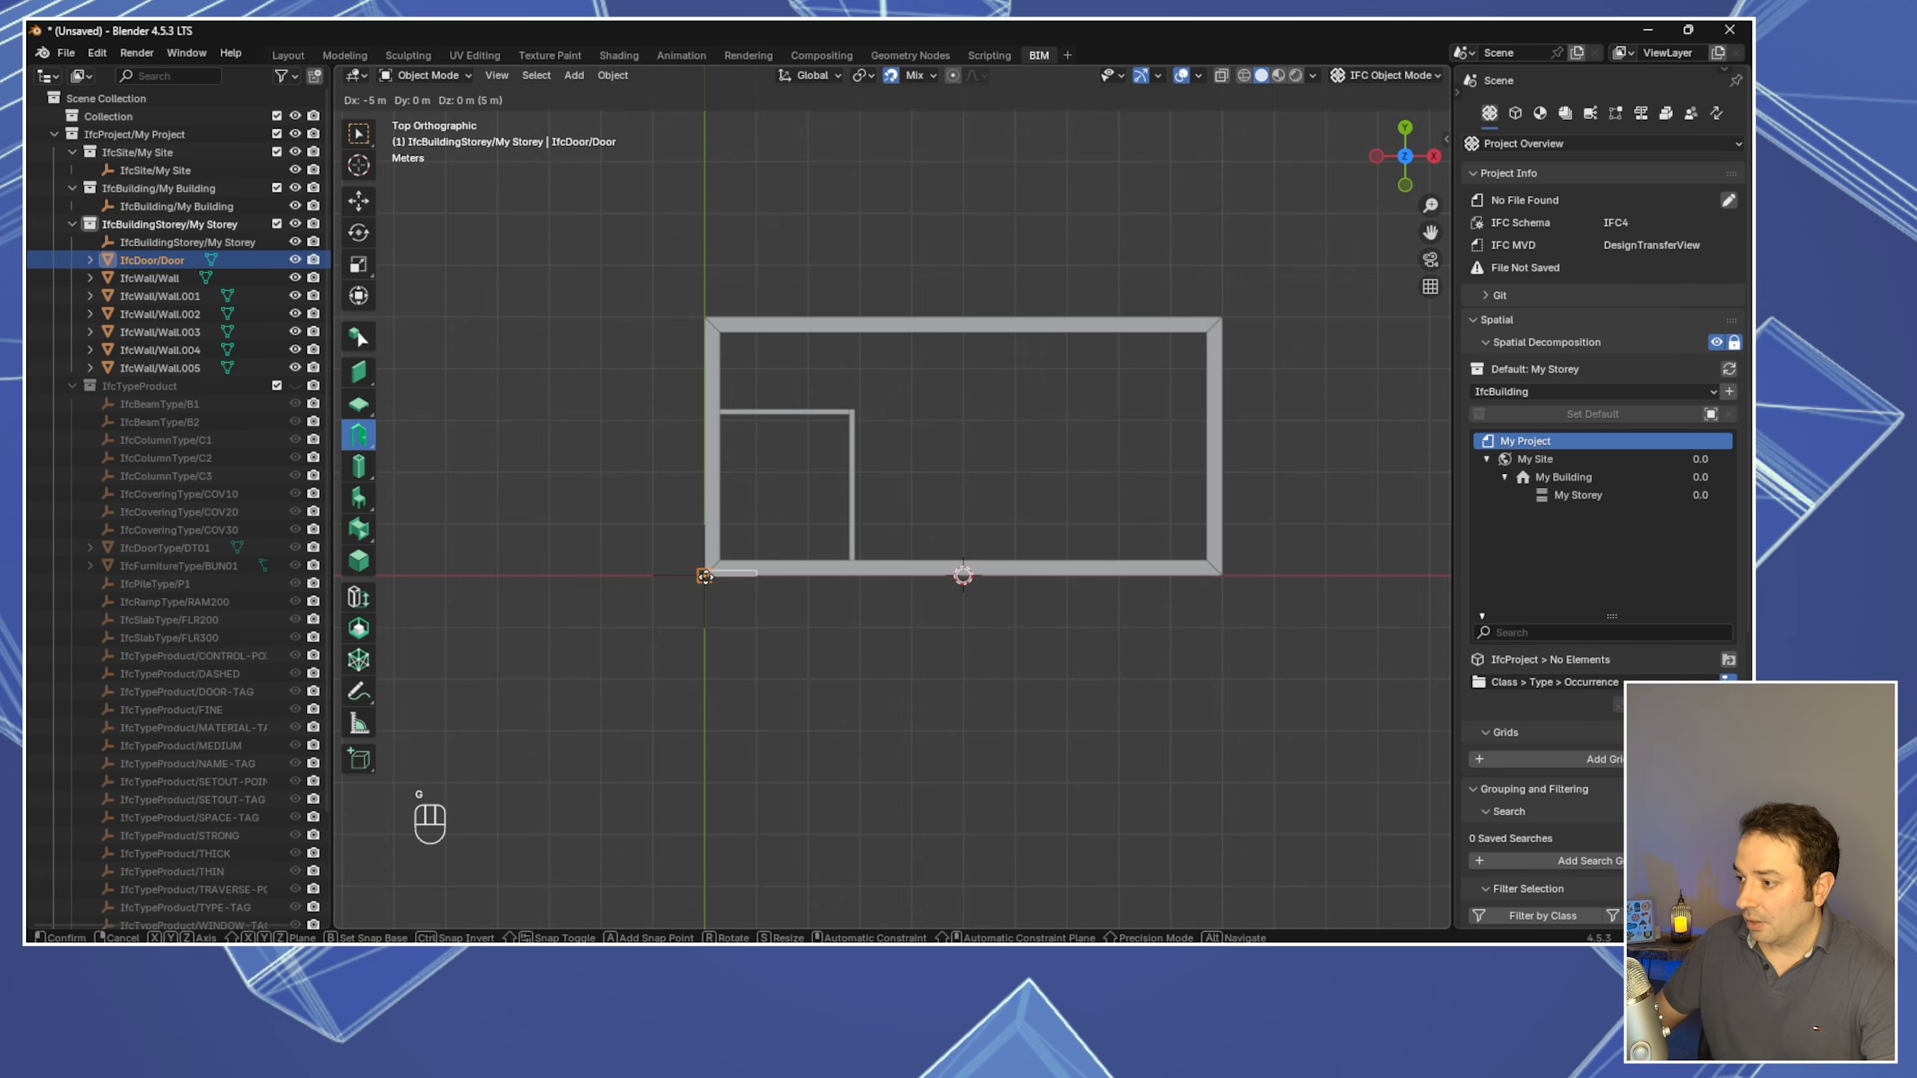
click(704, 576)
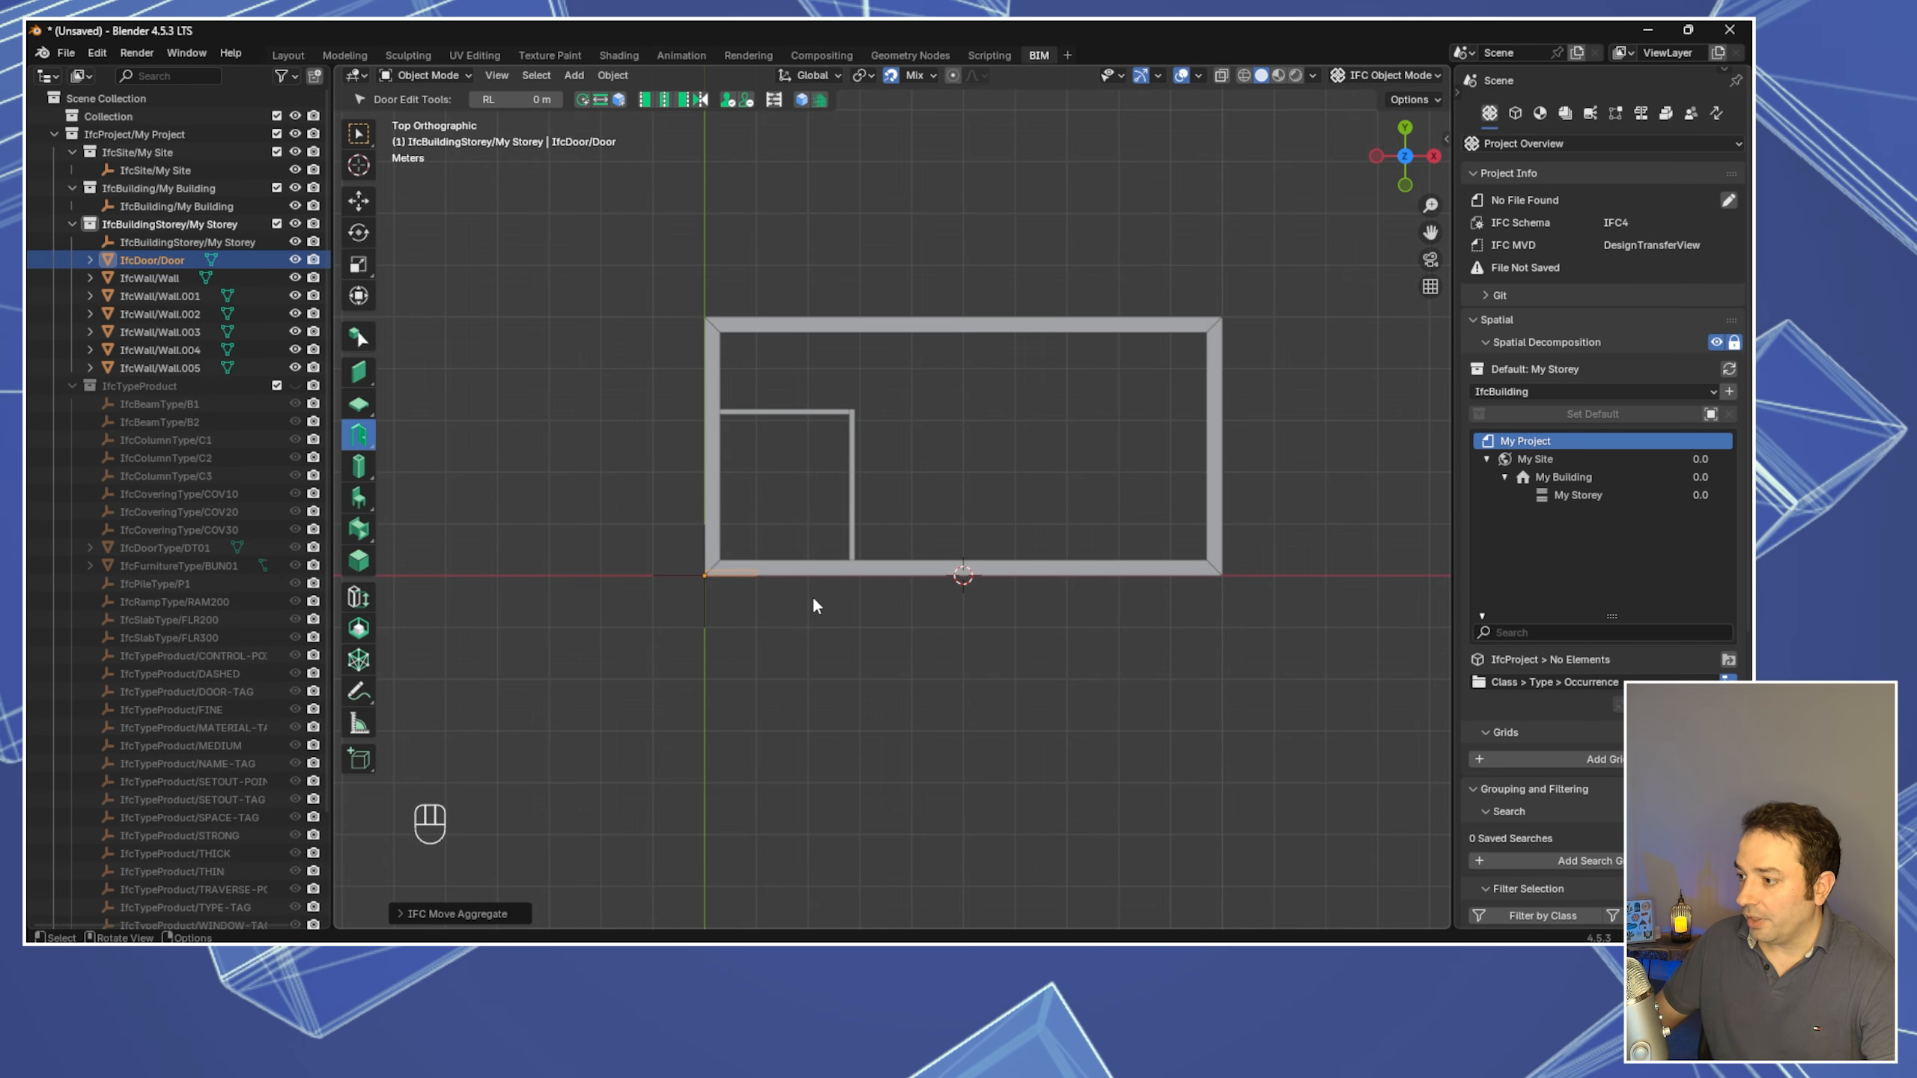
Offset the door 3 m along positive X from the building corner
middle_drag(804, 617, 809, 516)
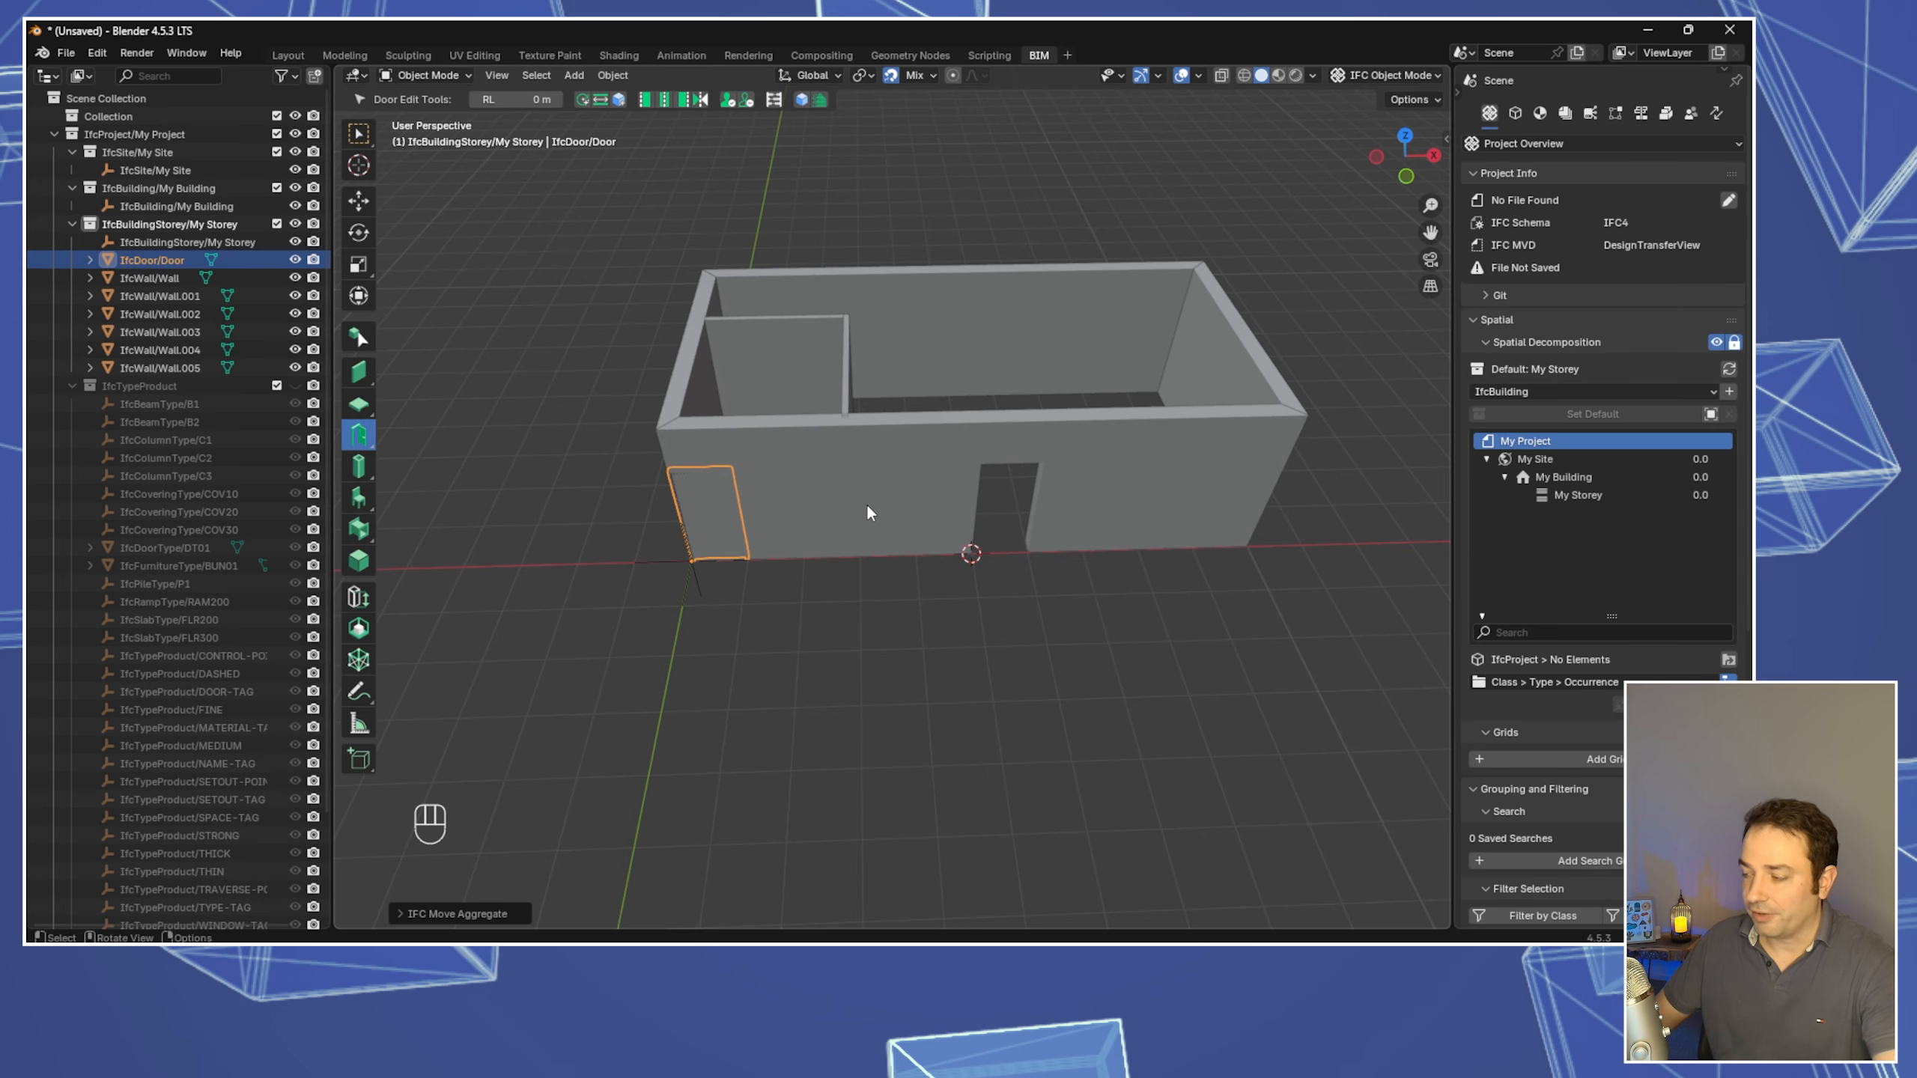
key(KP_7)
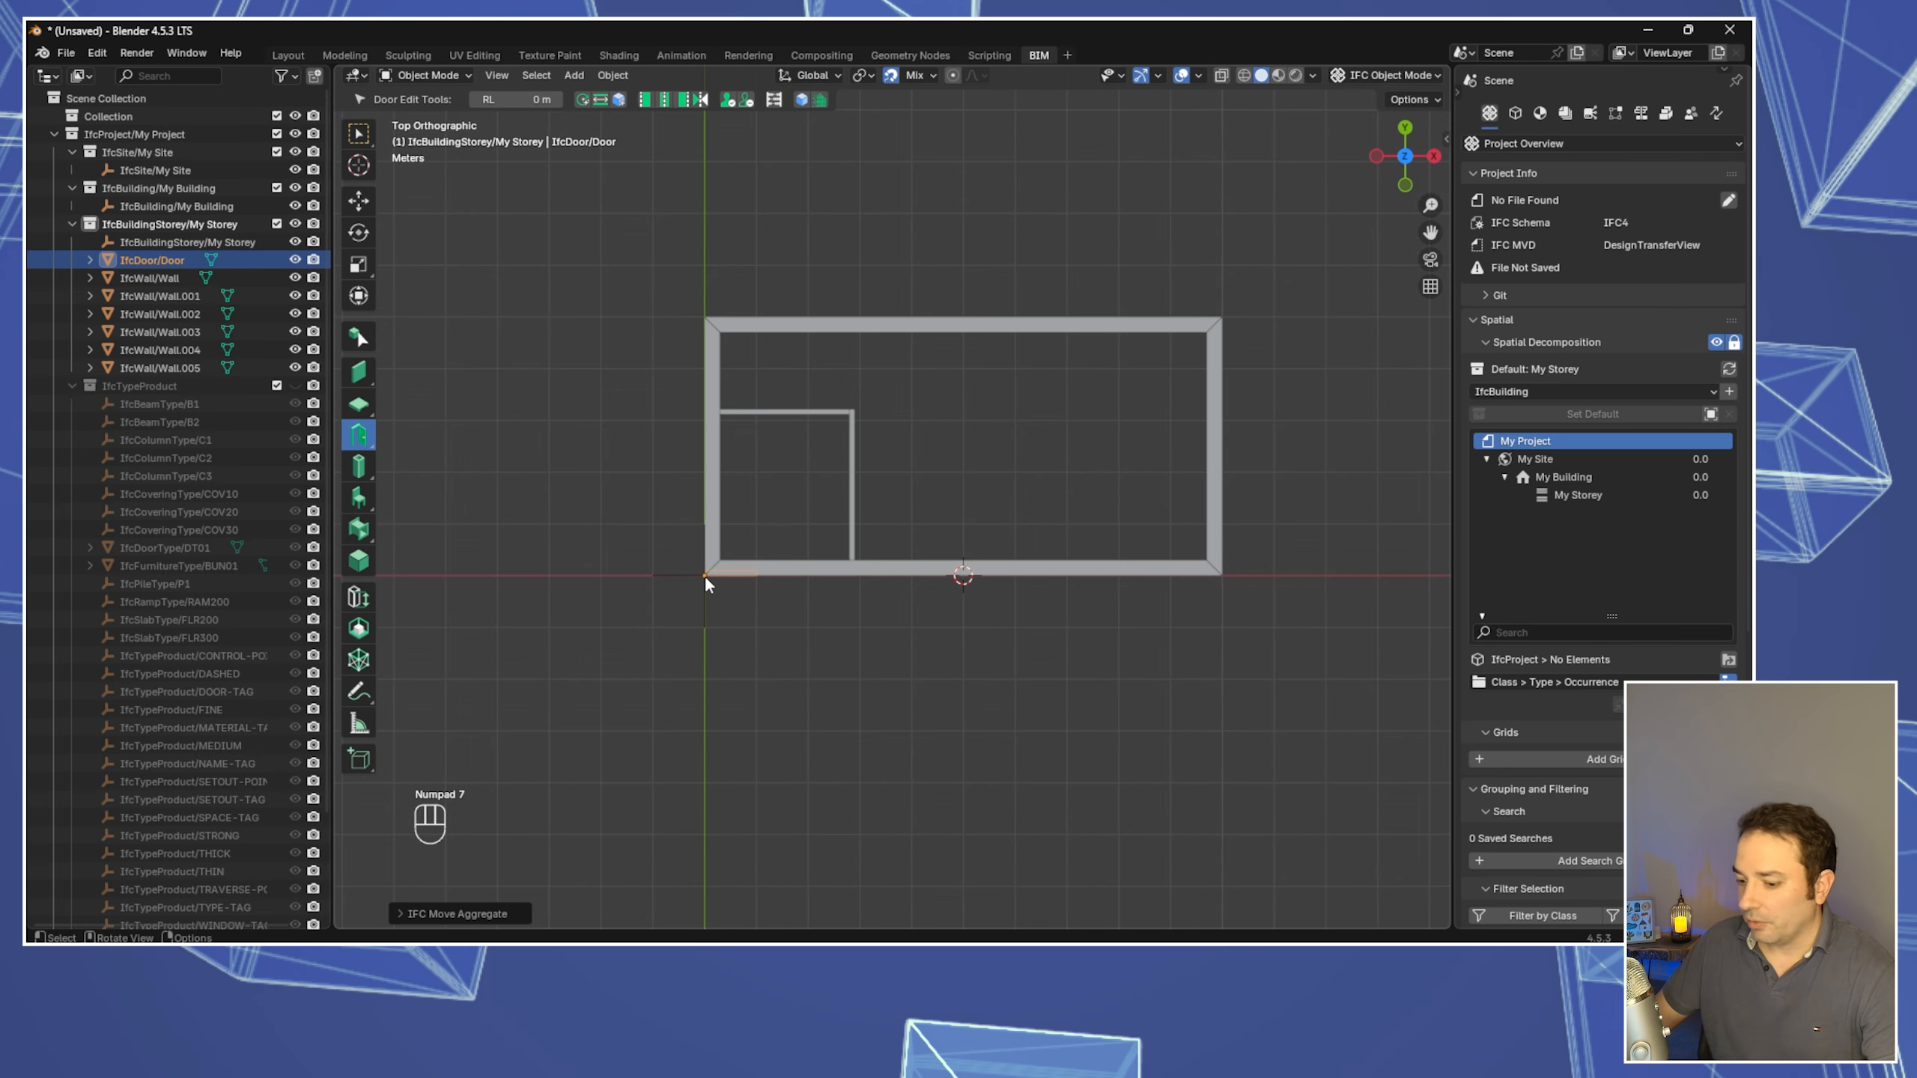
key(g)
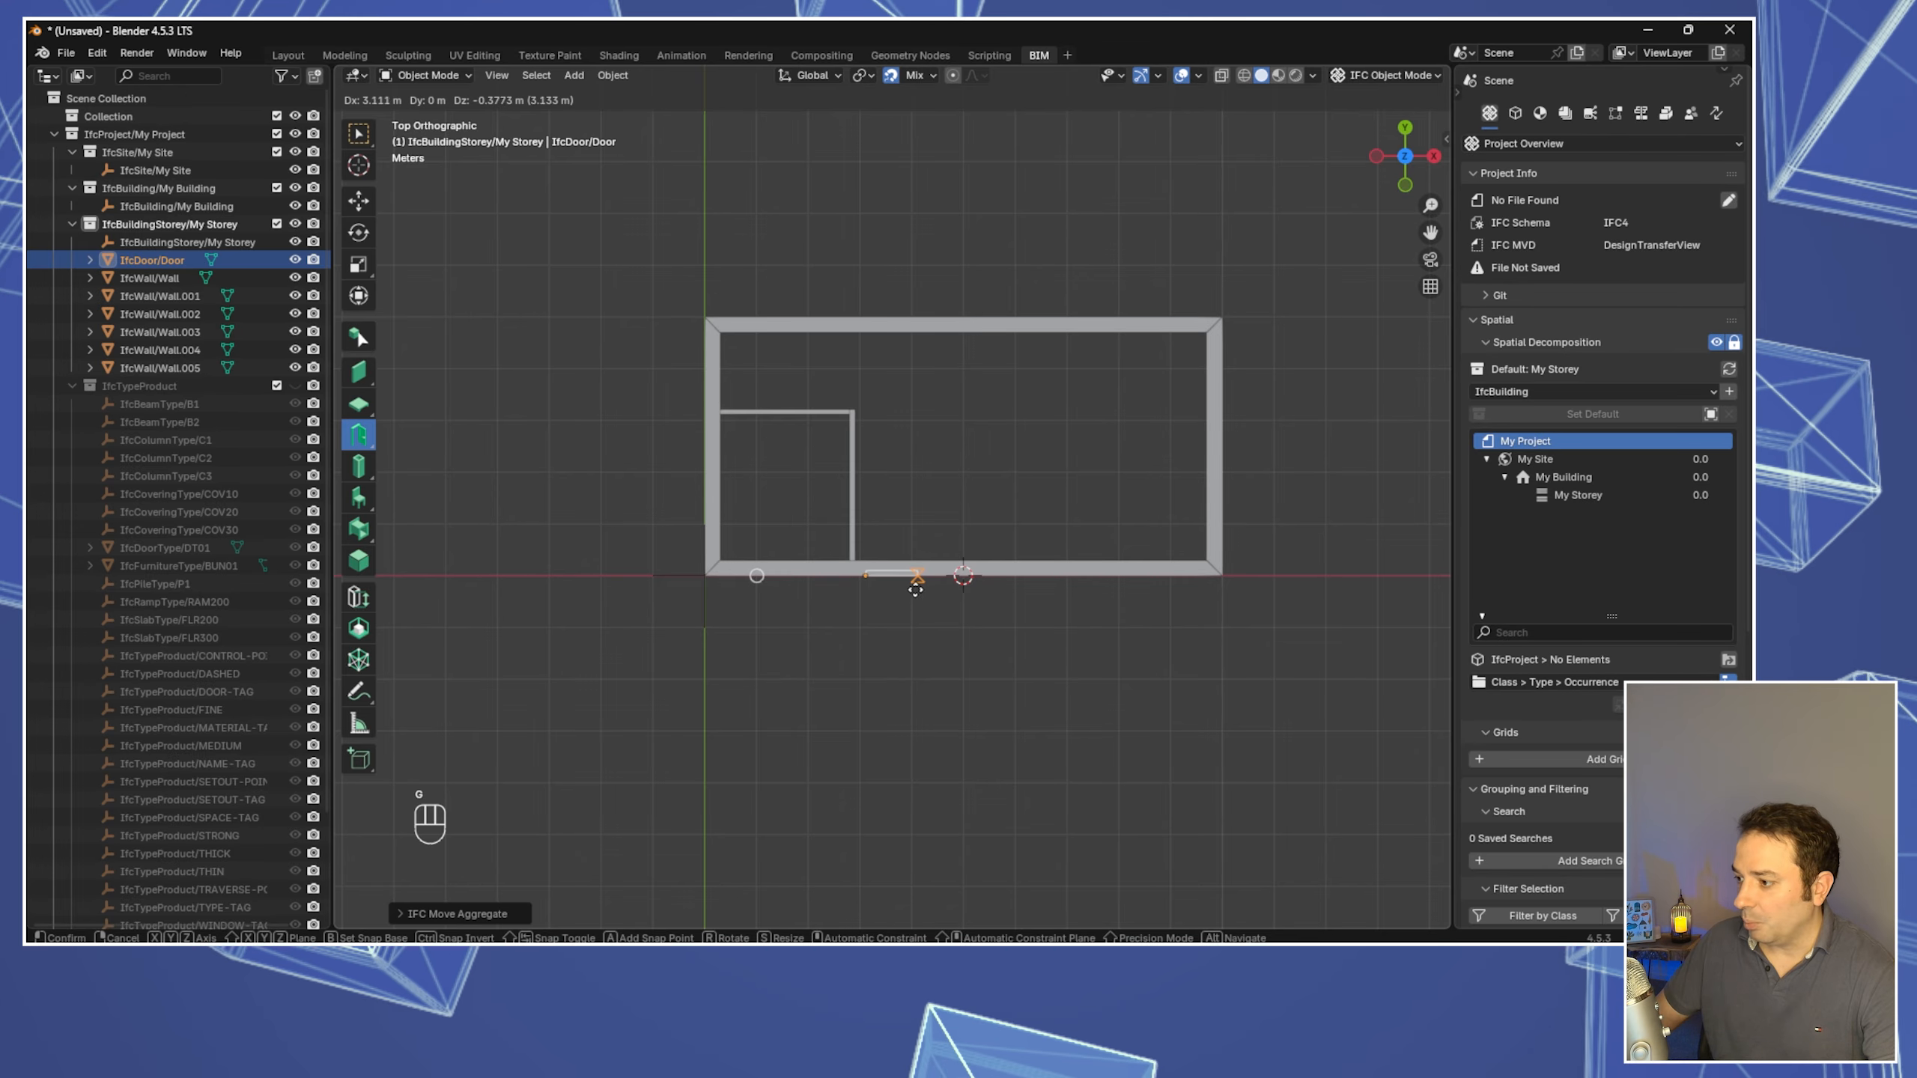
key(KP_3)
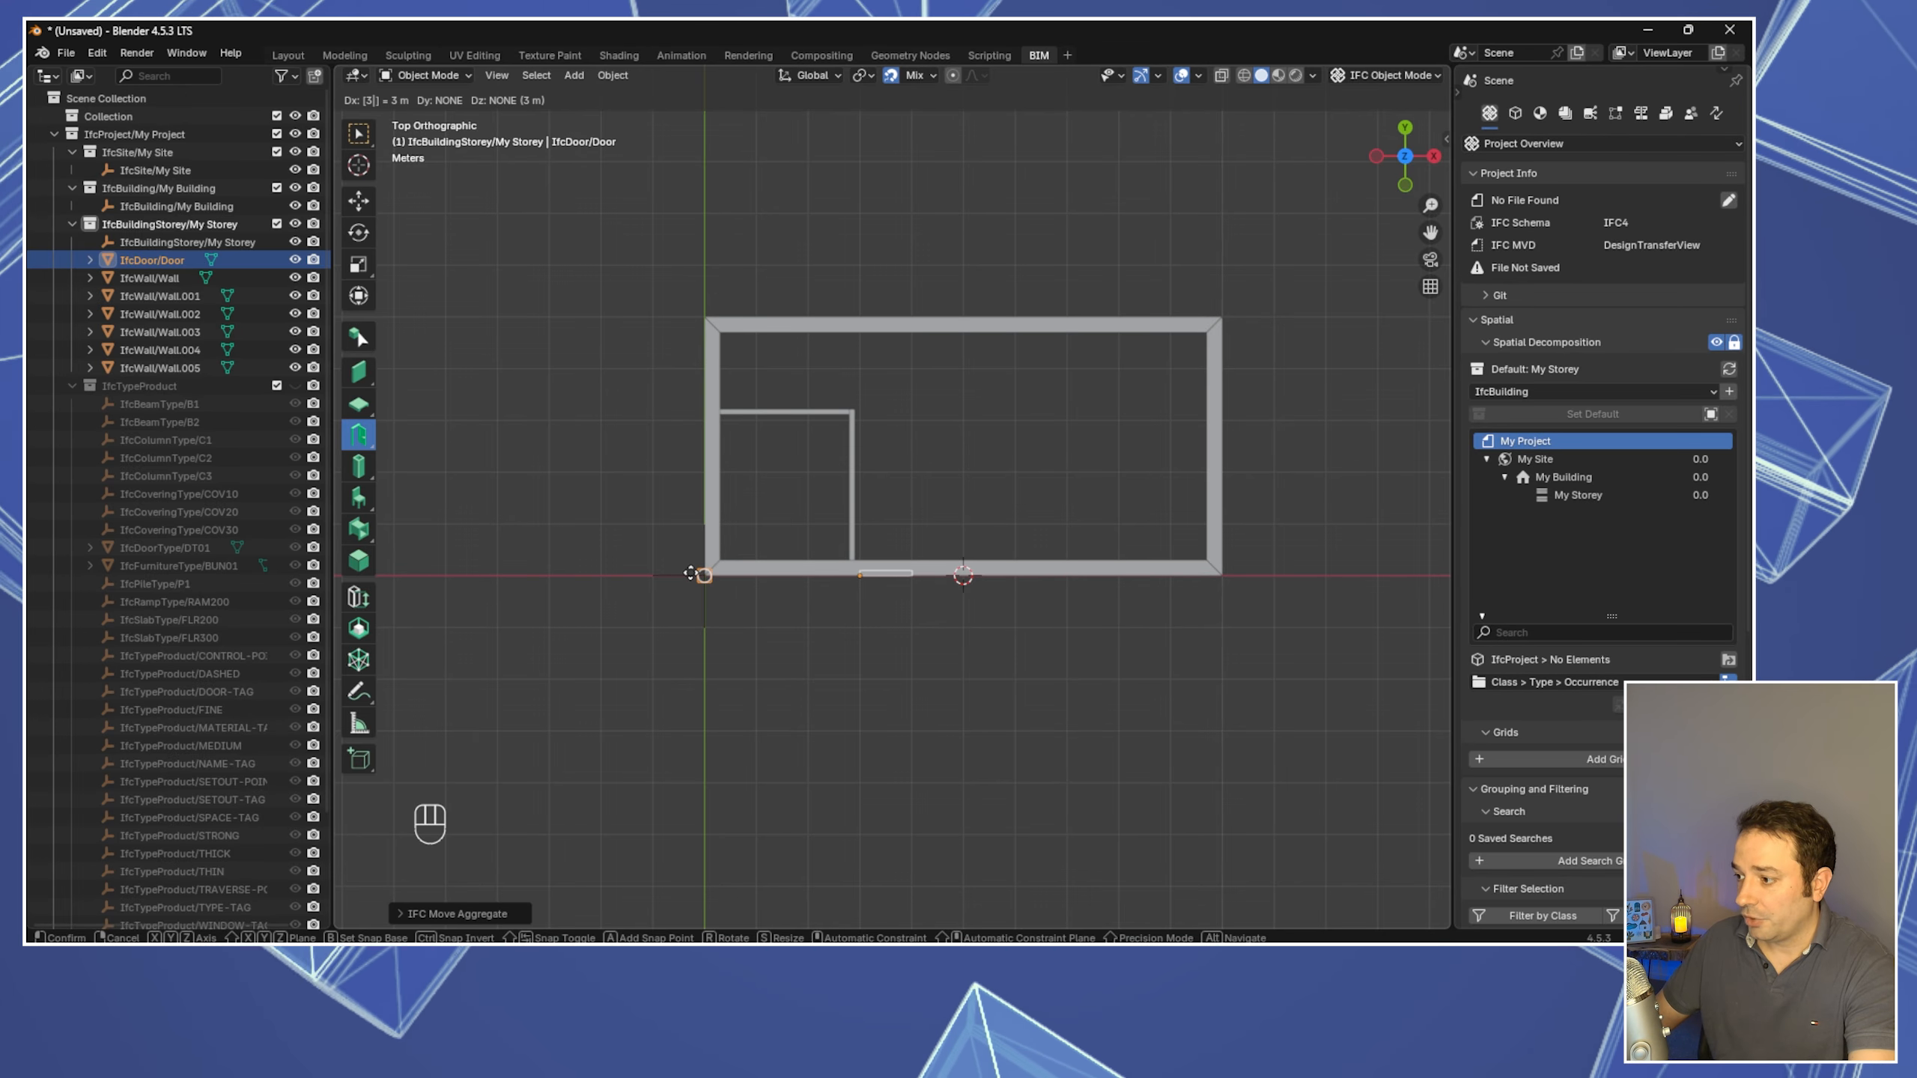
key(Return)
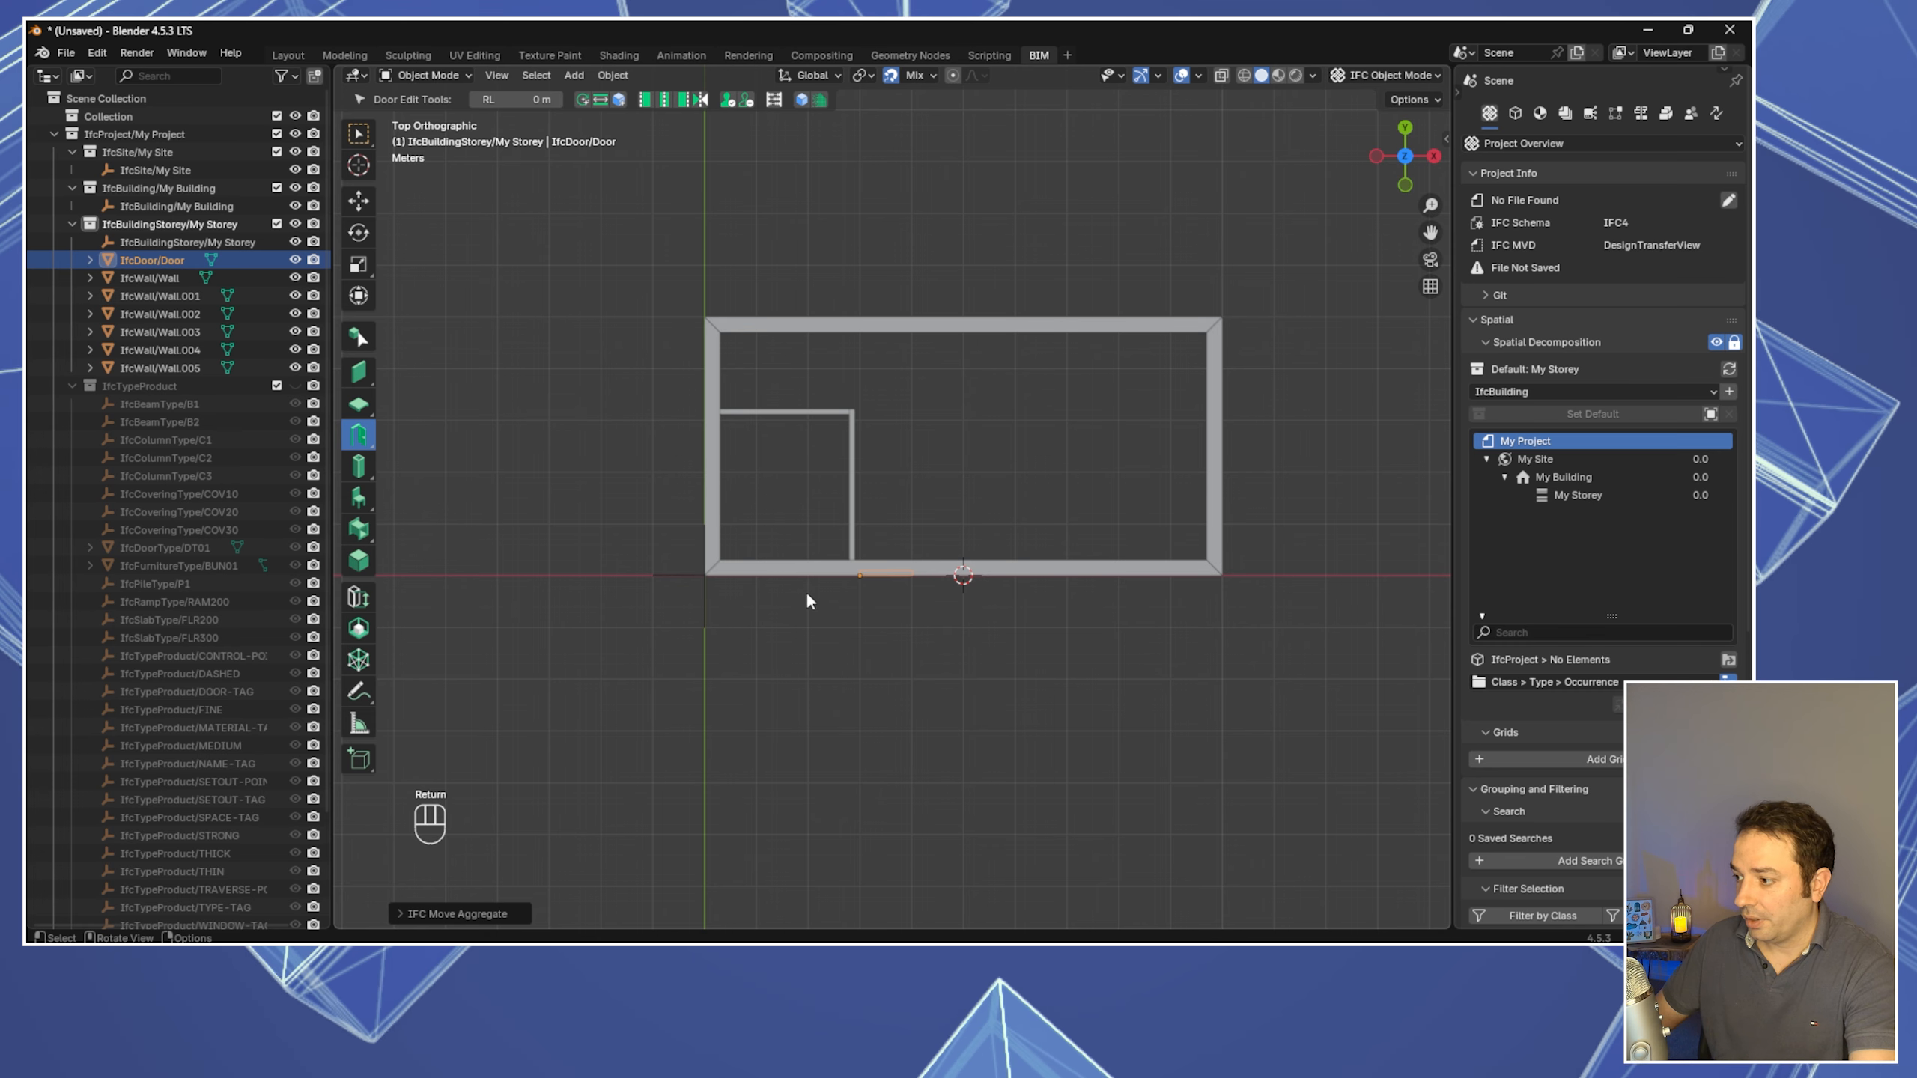
Regenerate the door so its wall opening follows the new position, and clear the selection
middle_drag(842, 591, 868, 502)
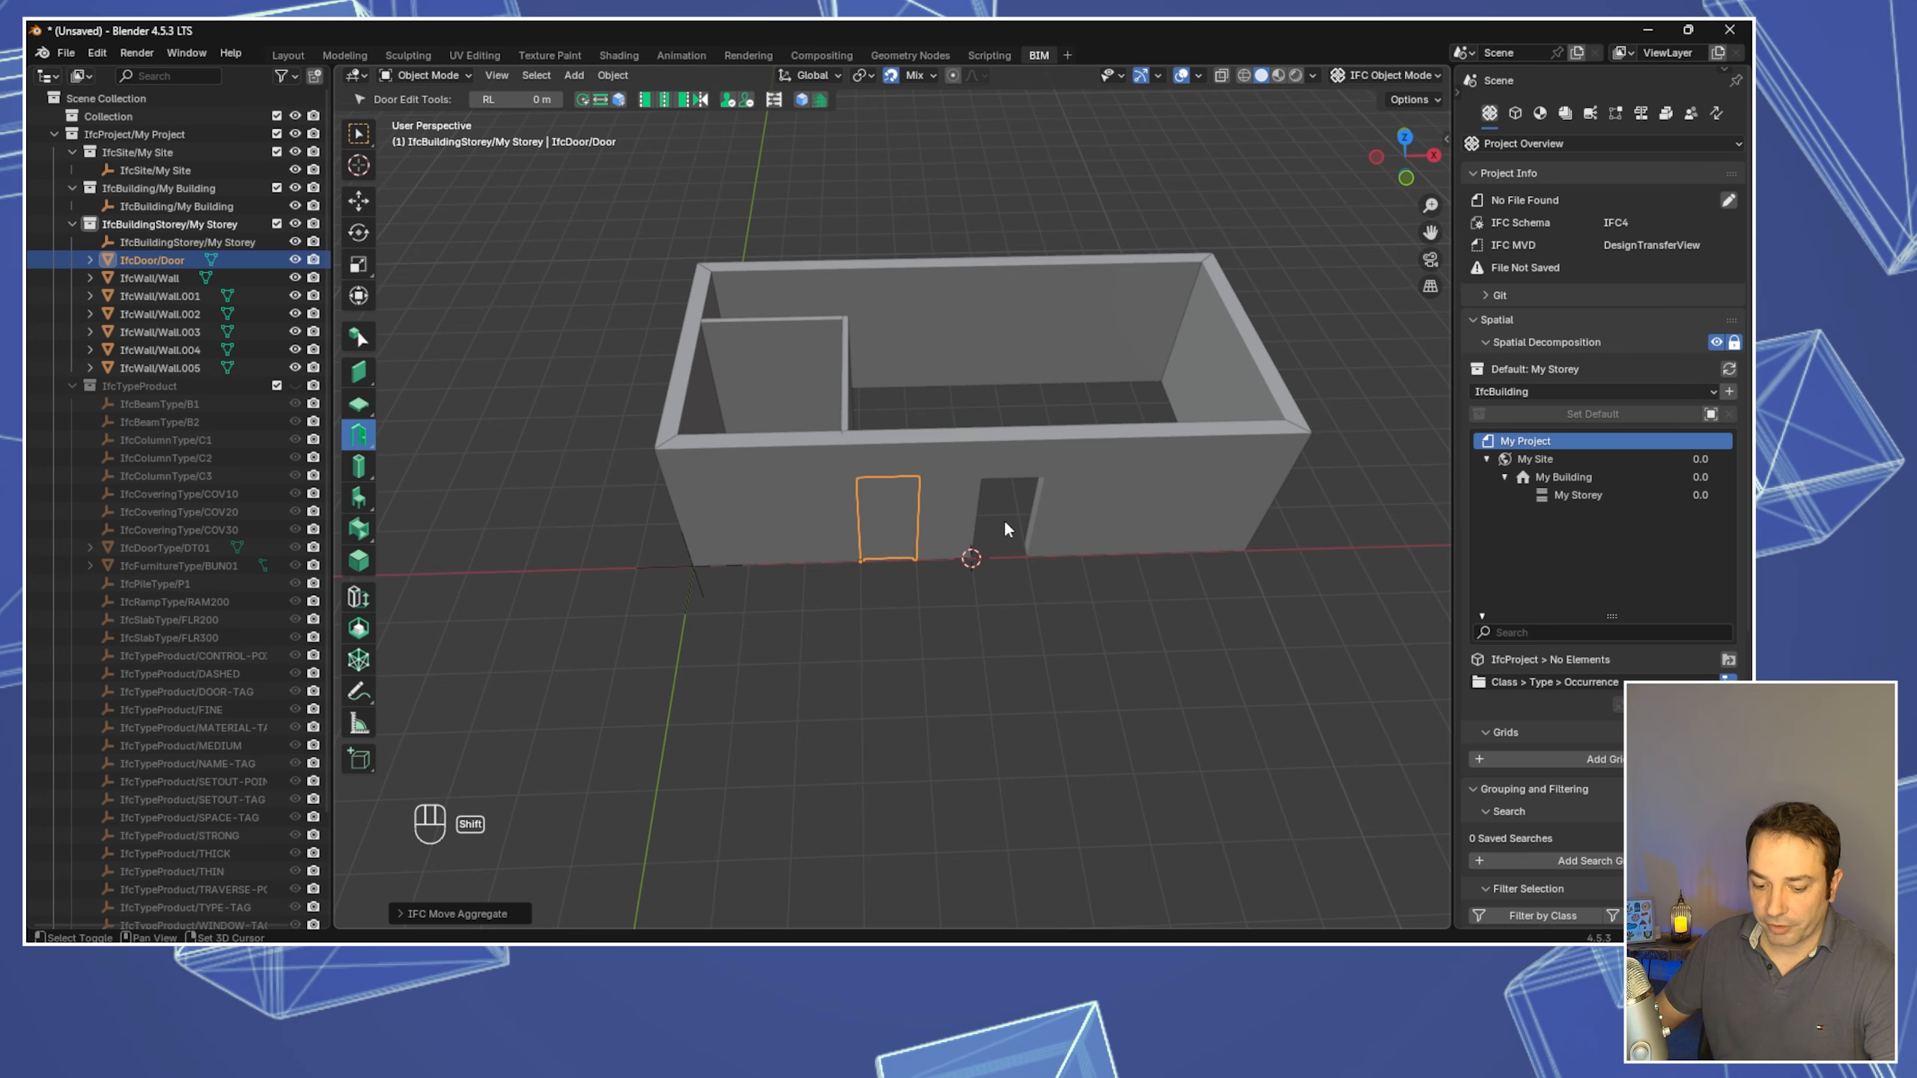
key(shift+g)
middle_drag(913, 548, 855, 625)
click(618, 582)
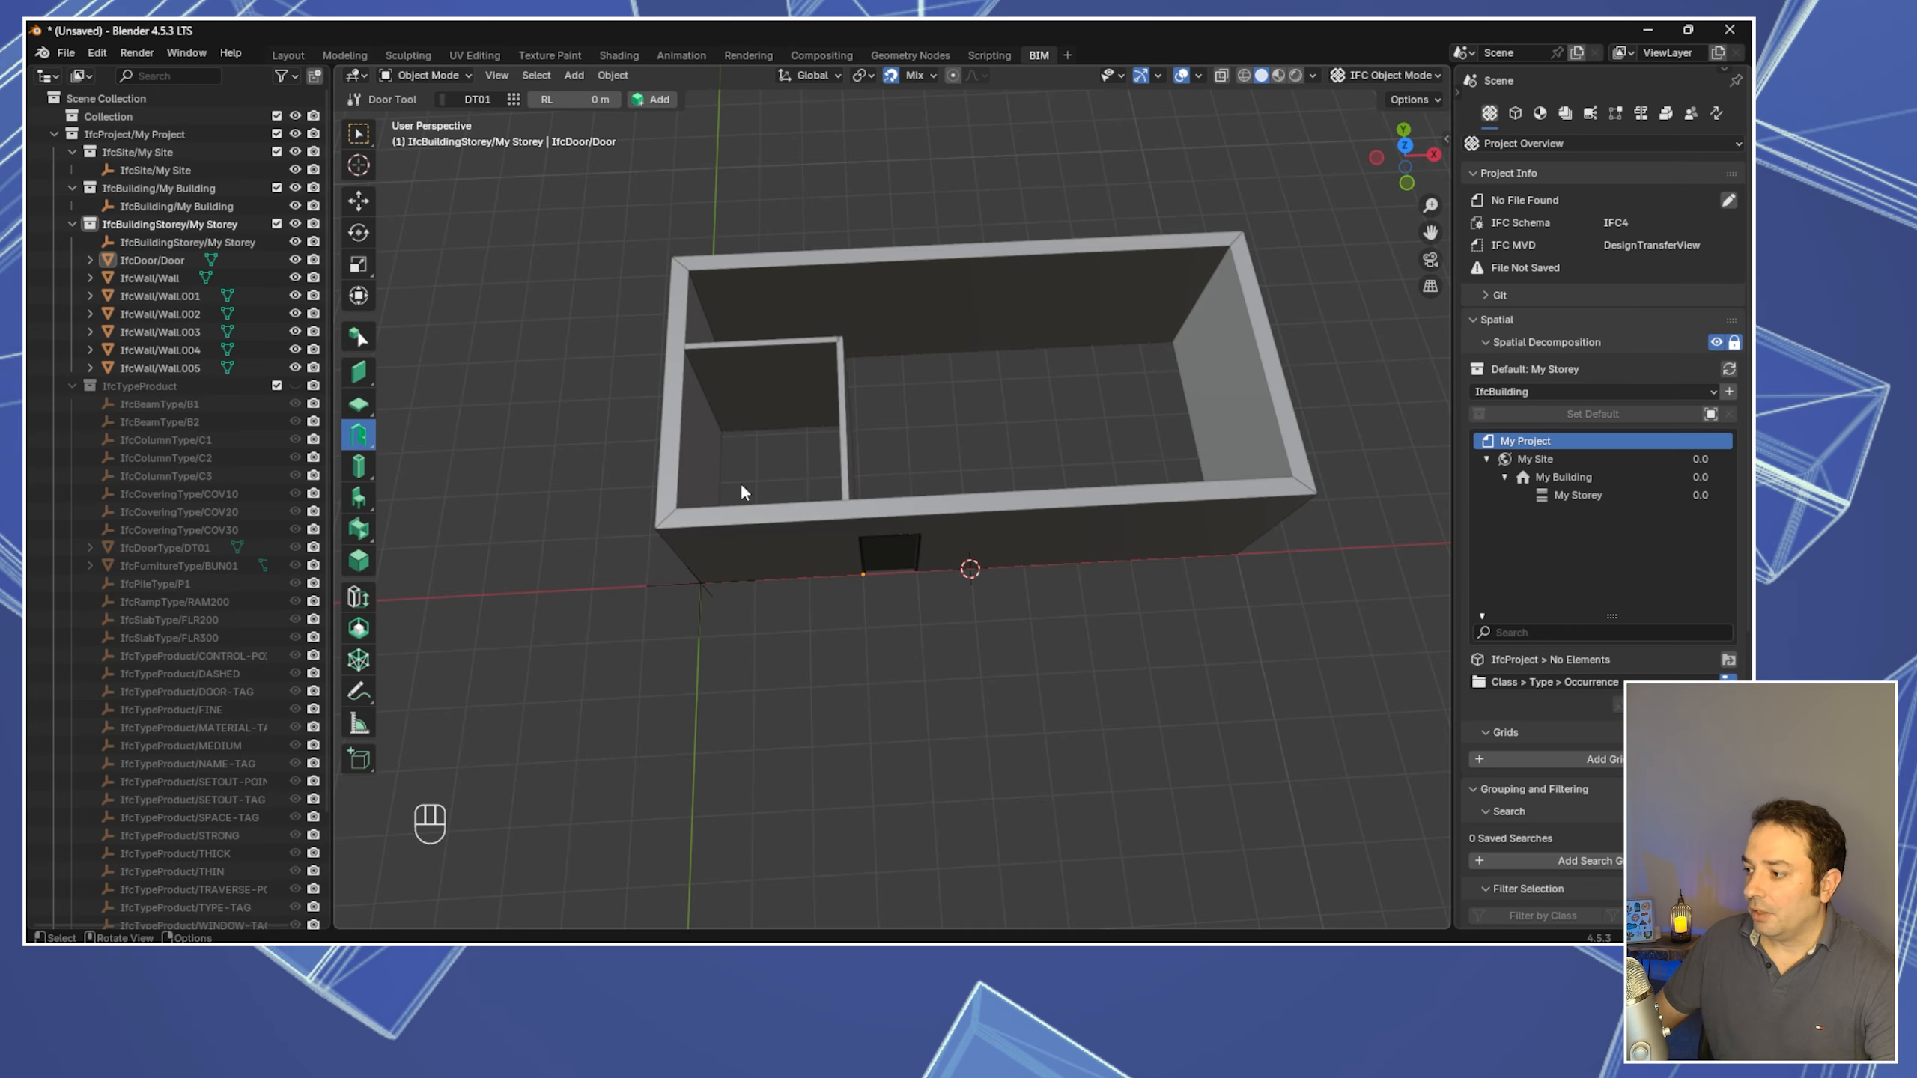
Place one DT01 door on the interior partition that runs parallel to the X axis, and end the placement
middle_drag(698, 385, 778, 435)
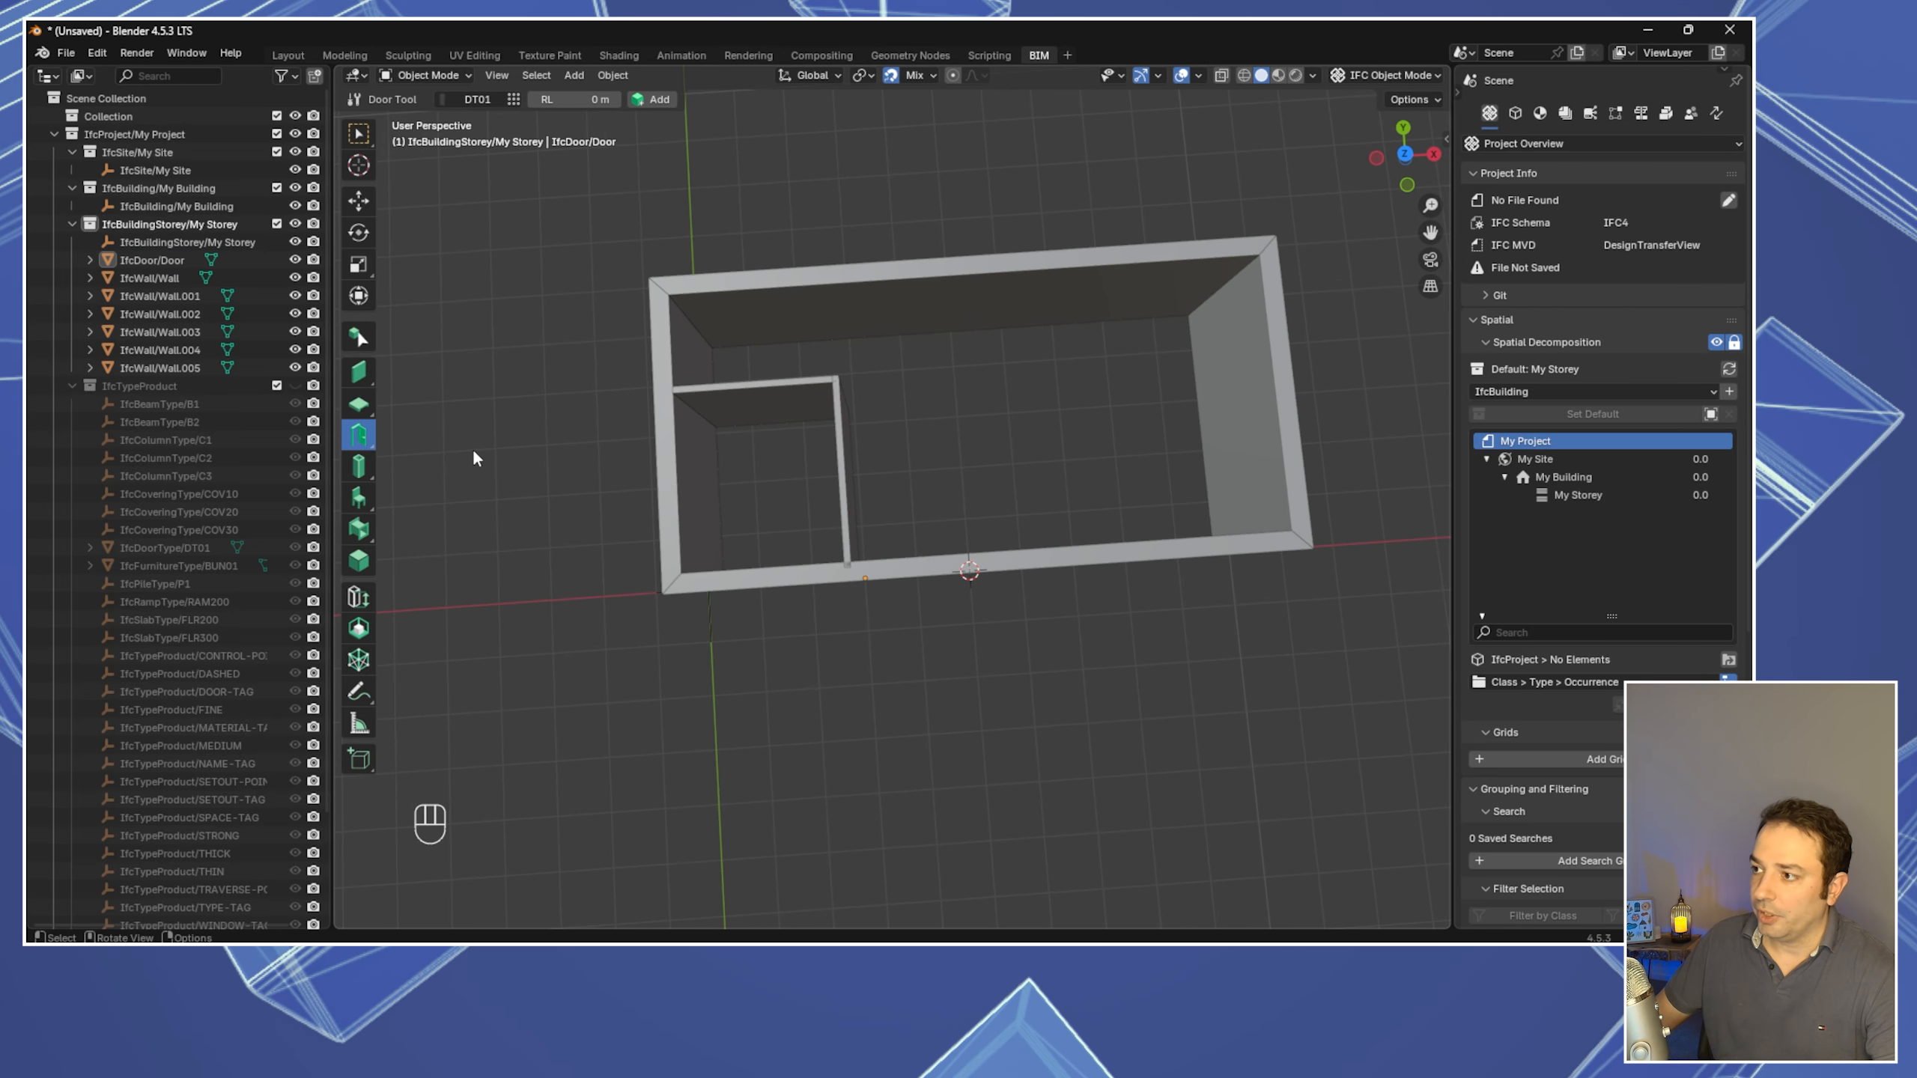
key(KP_7)
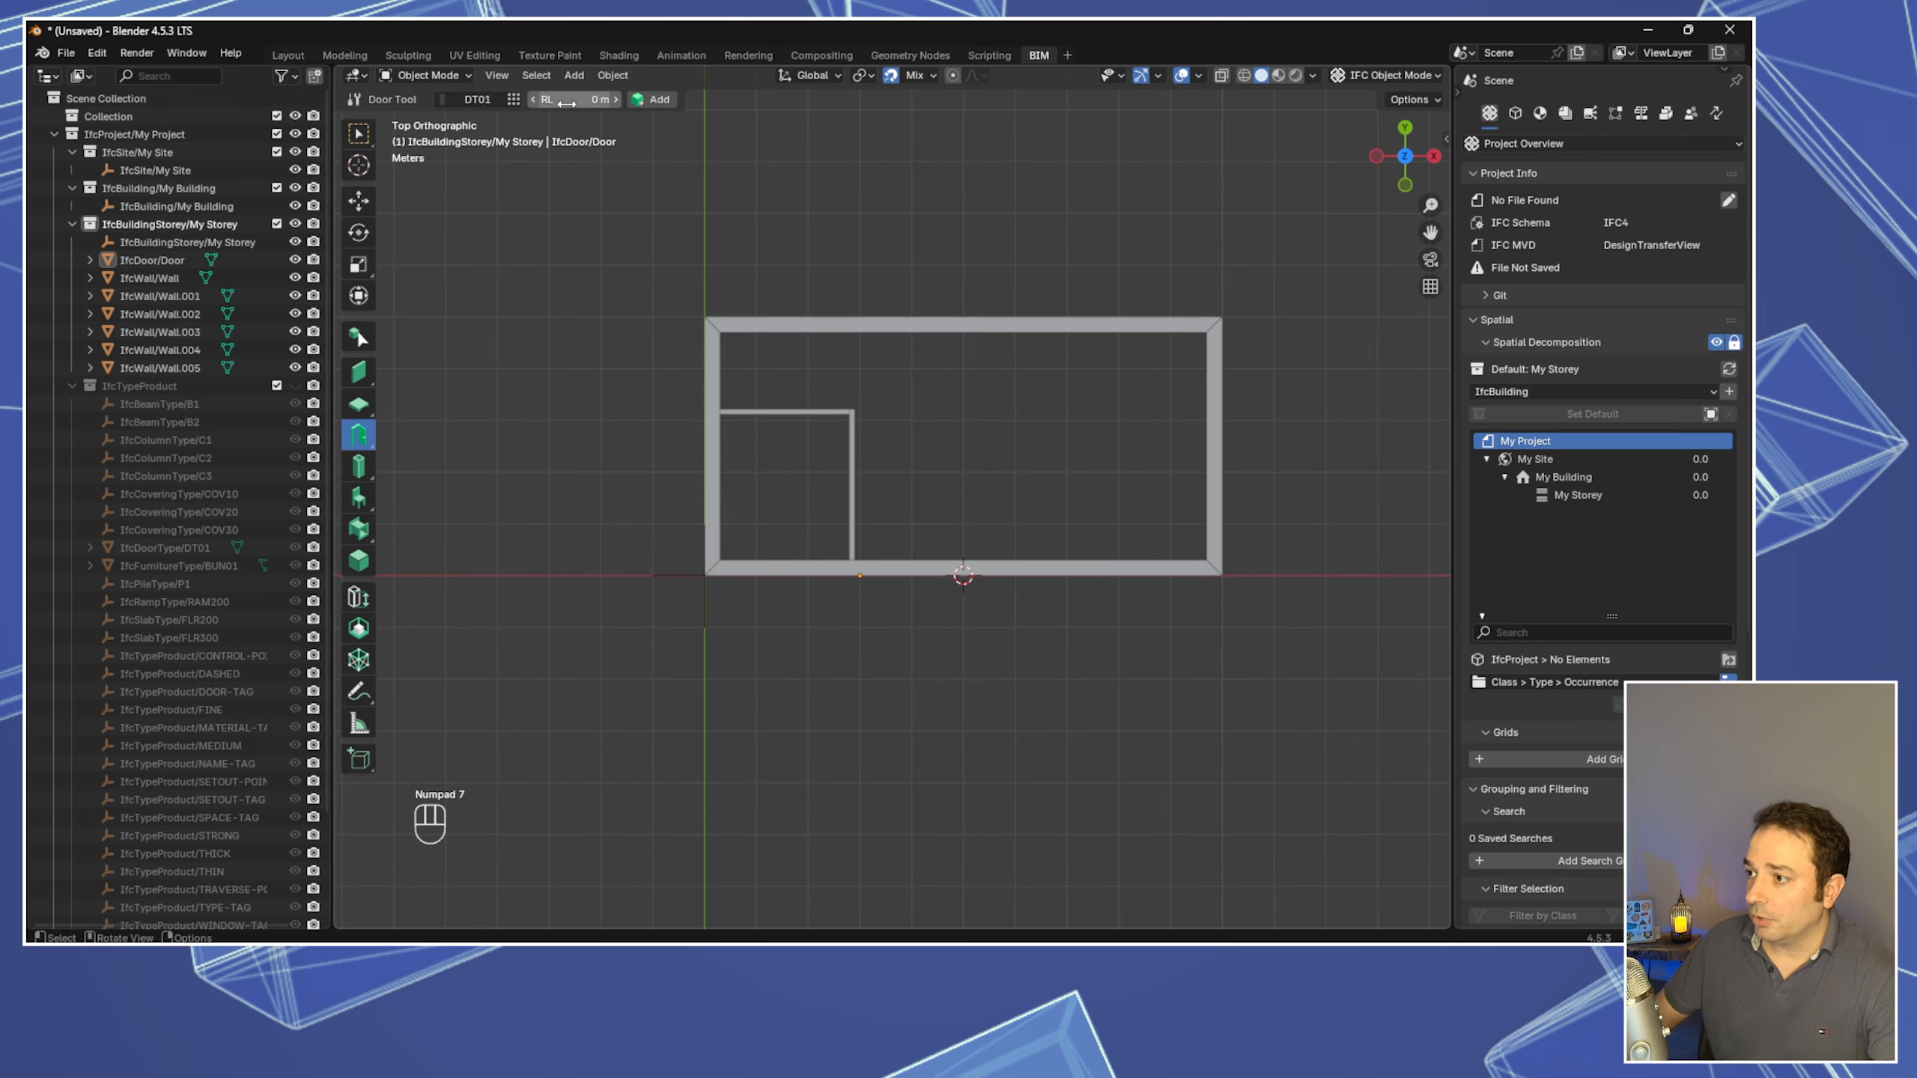
click(484, 98)
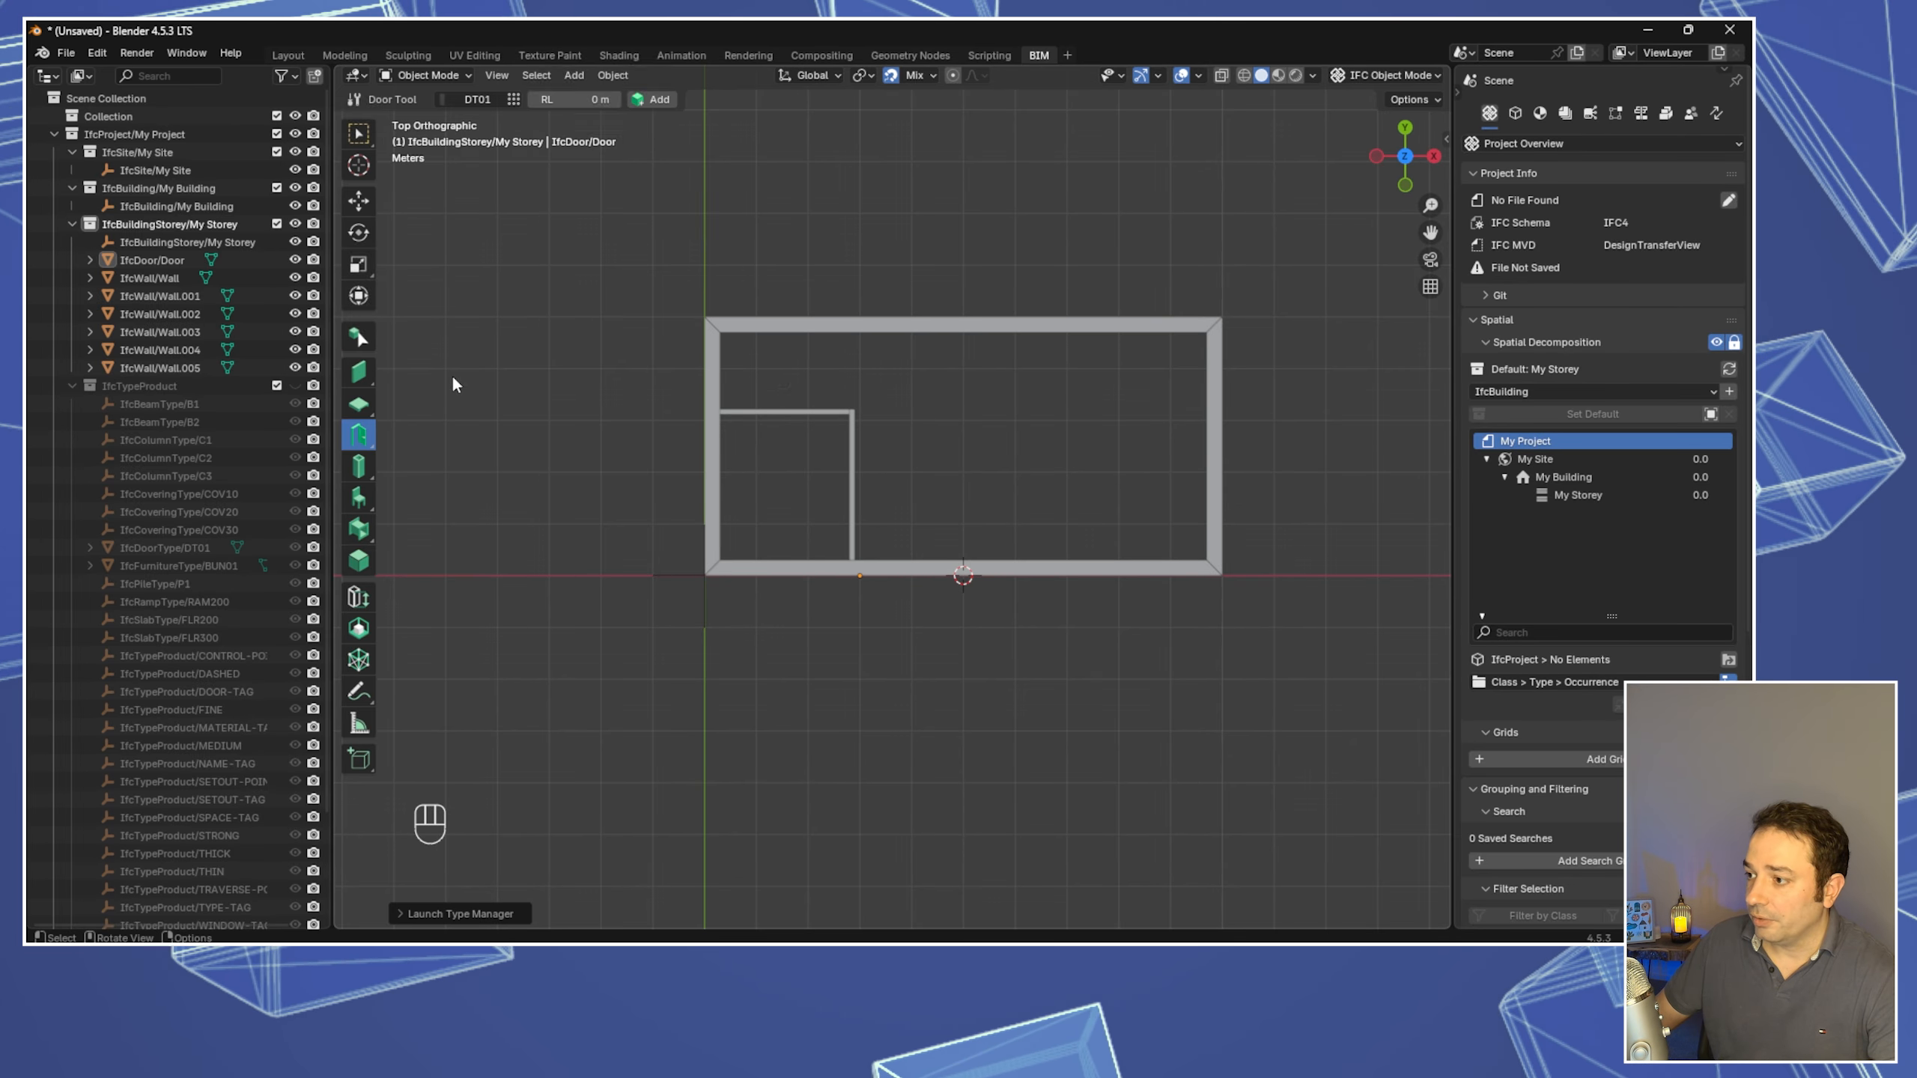
click(659, 98)
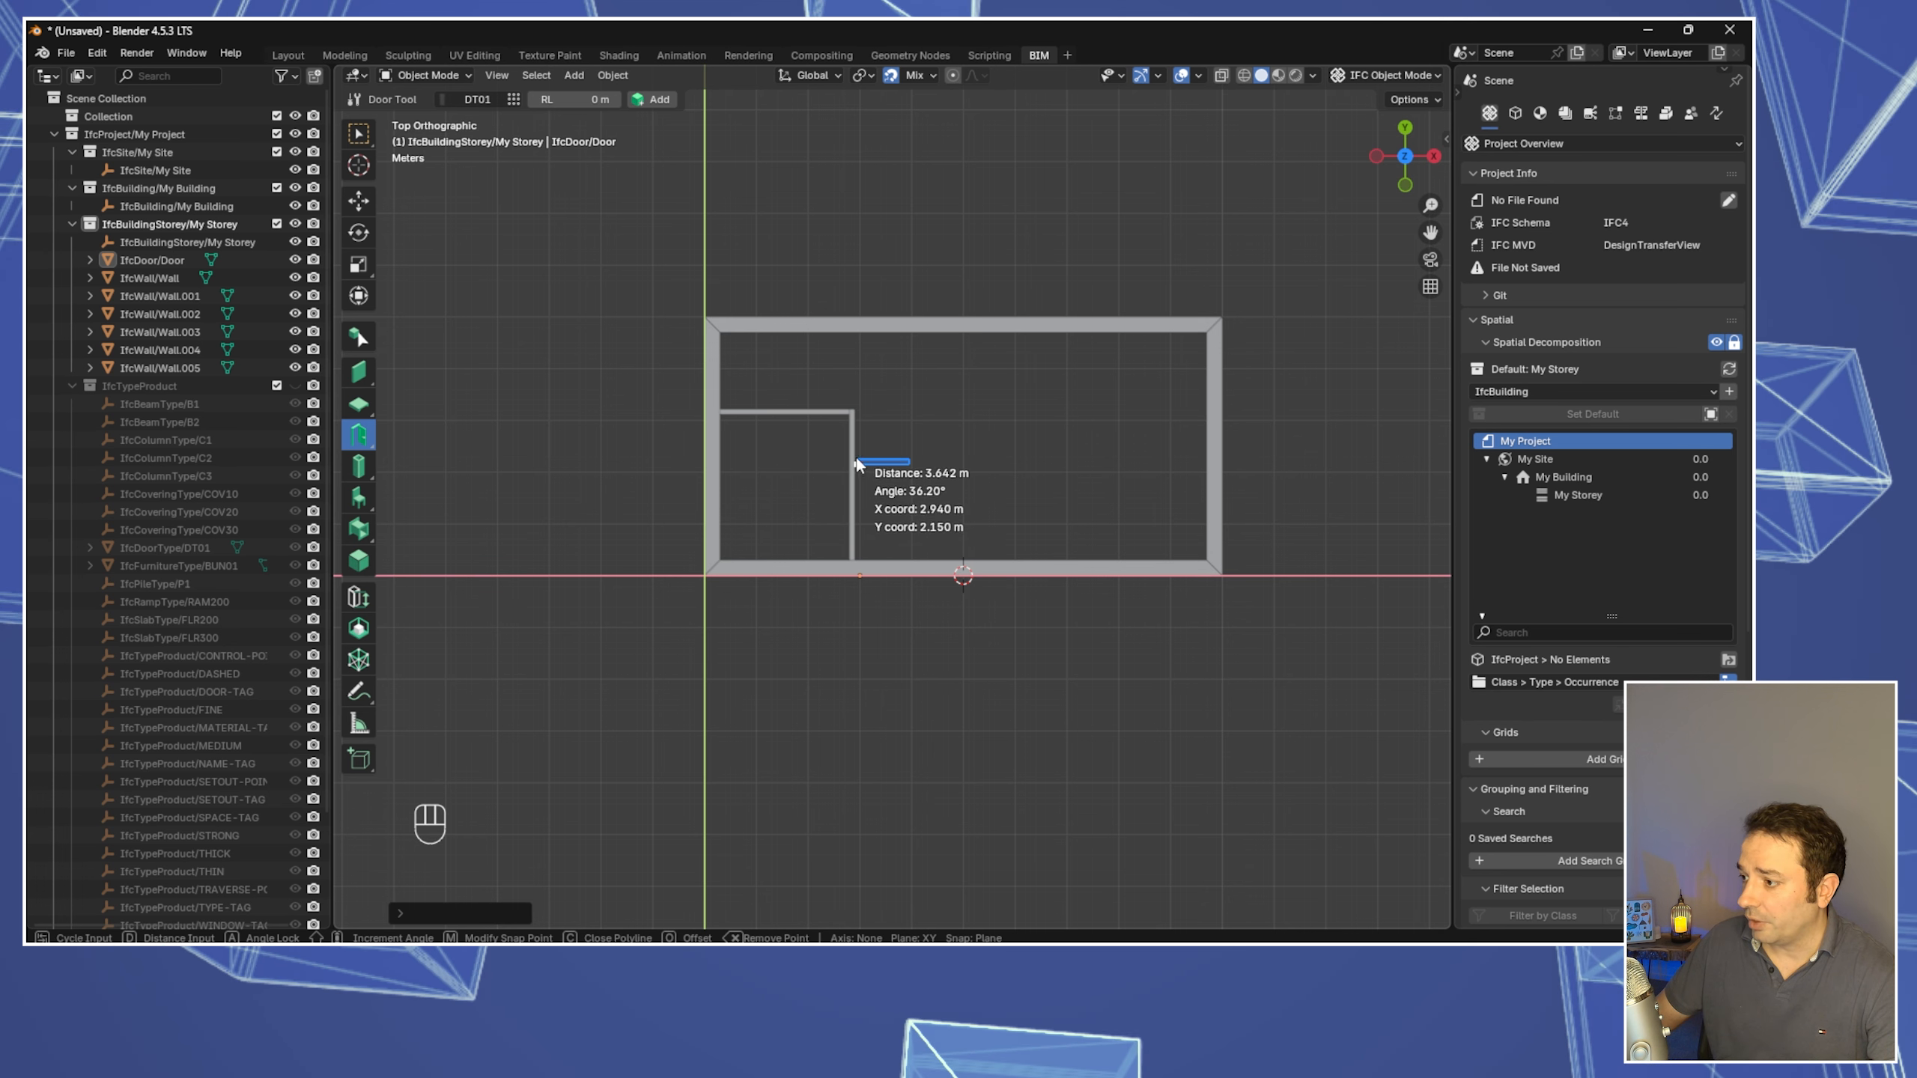
click(799, 410)
scroll(792, 377, up, 1)
middle_drag(784, 353, 936, 341)
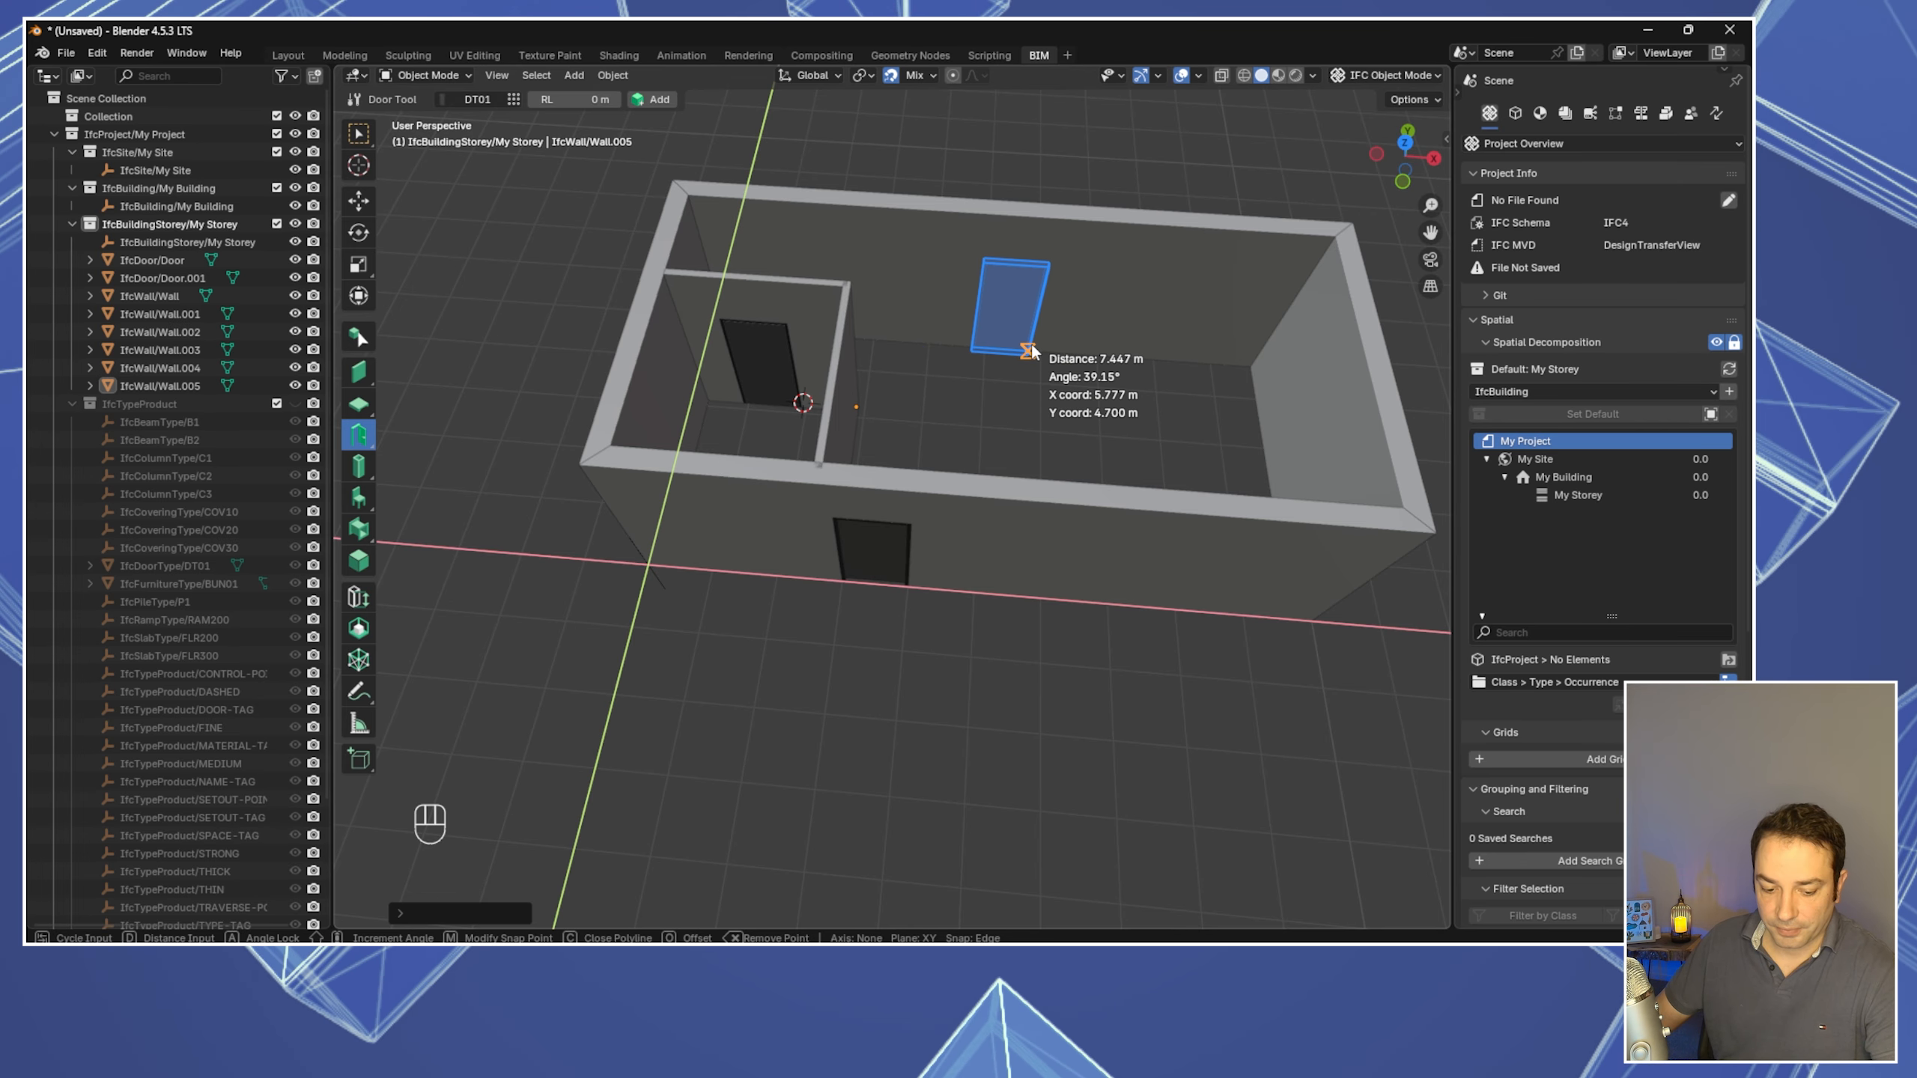
key(Escape)
middle_drag(1065, 402, 1092, 457)
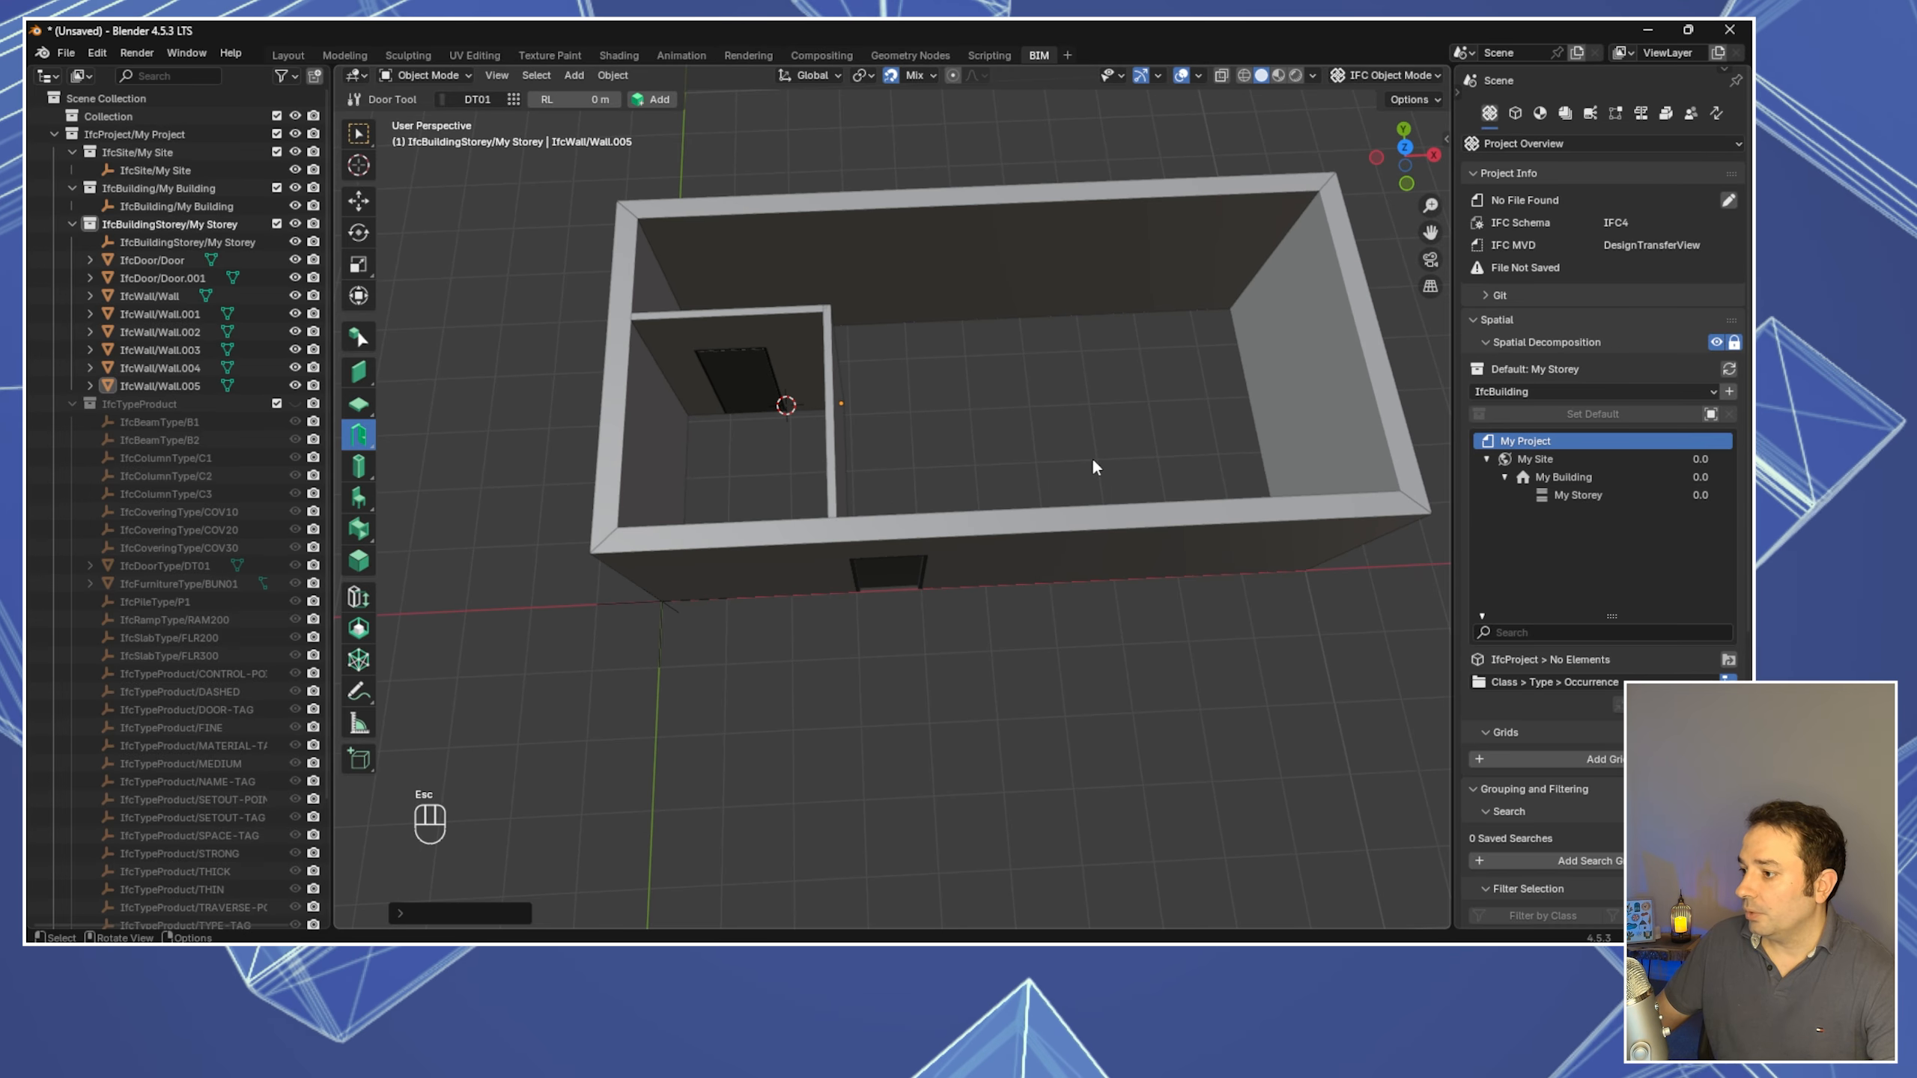
Switch to the Window tool and check that WT01 is the active window type
click(361, 438)
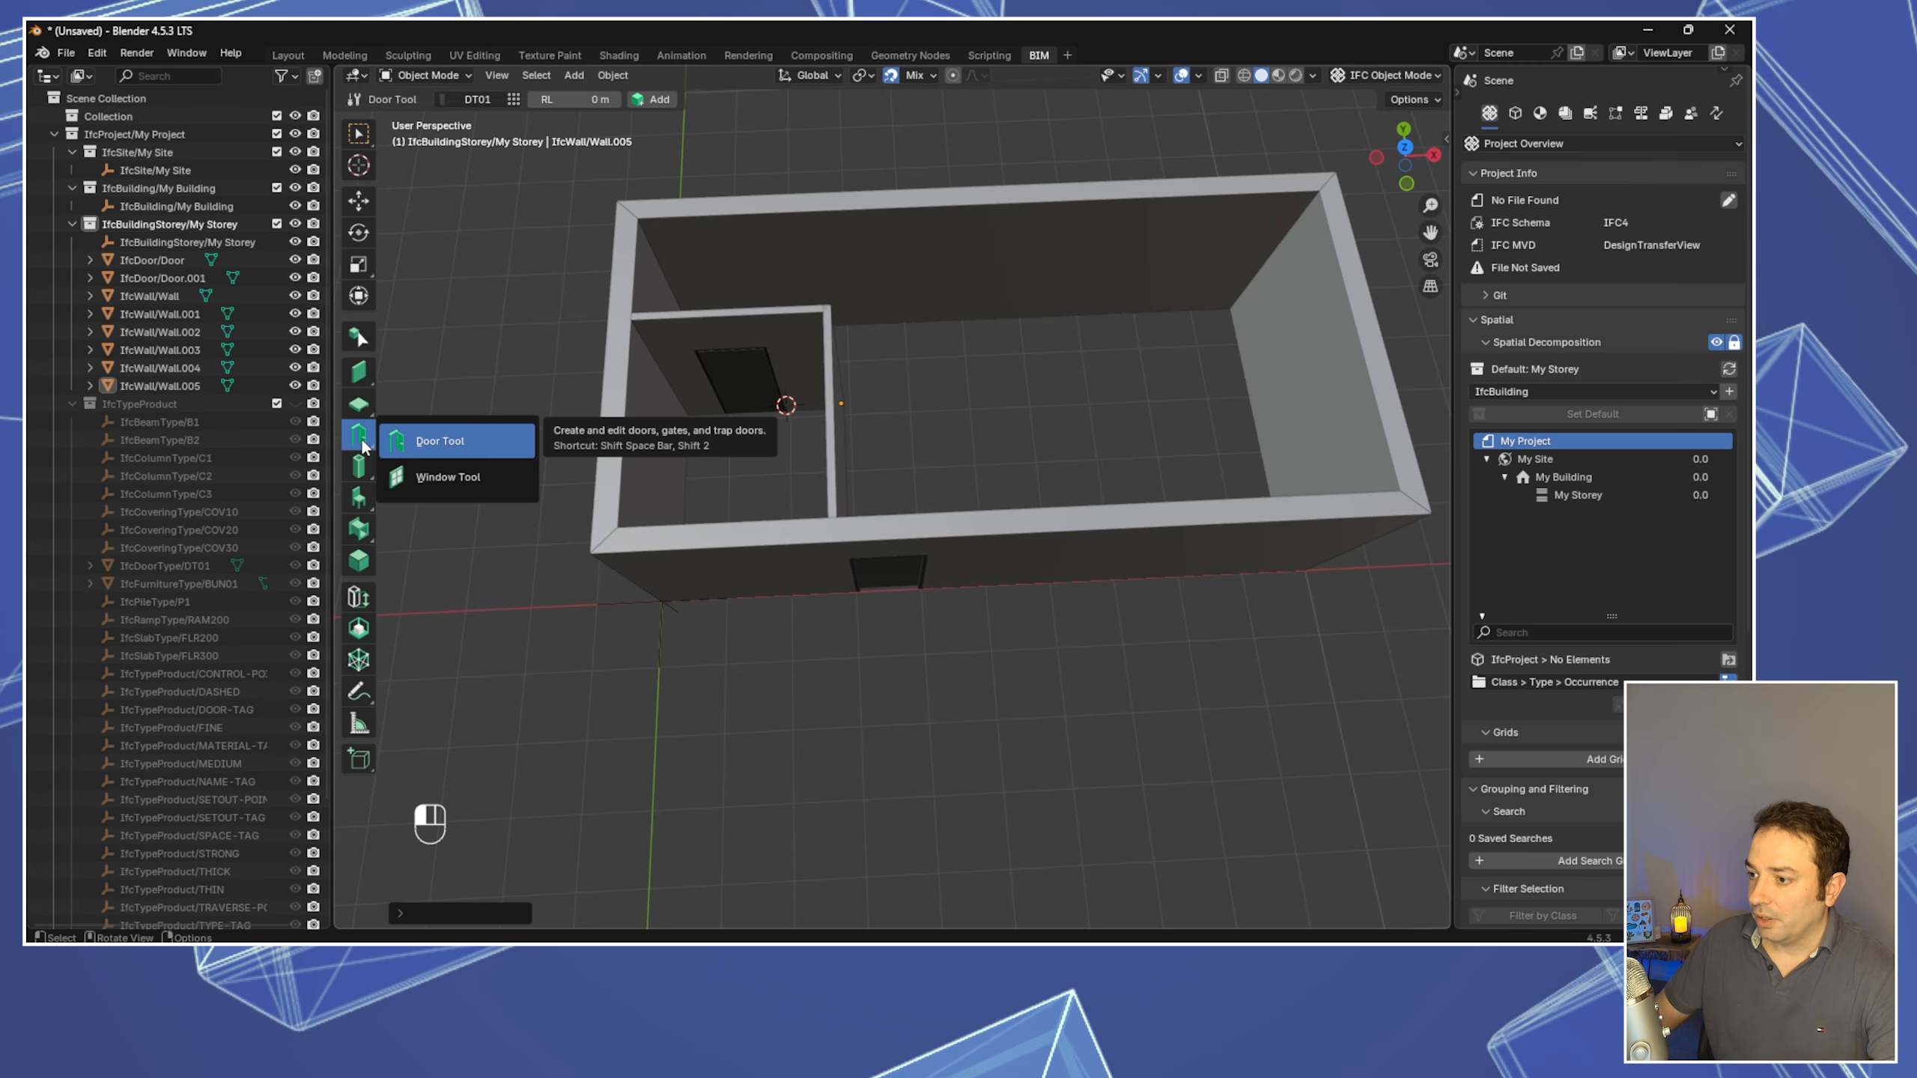
click(435, 477)
click(509, 99)
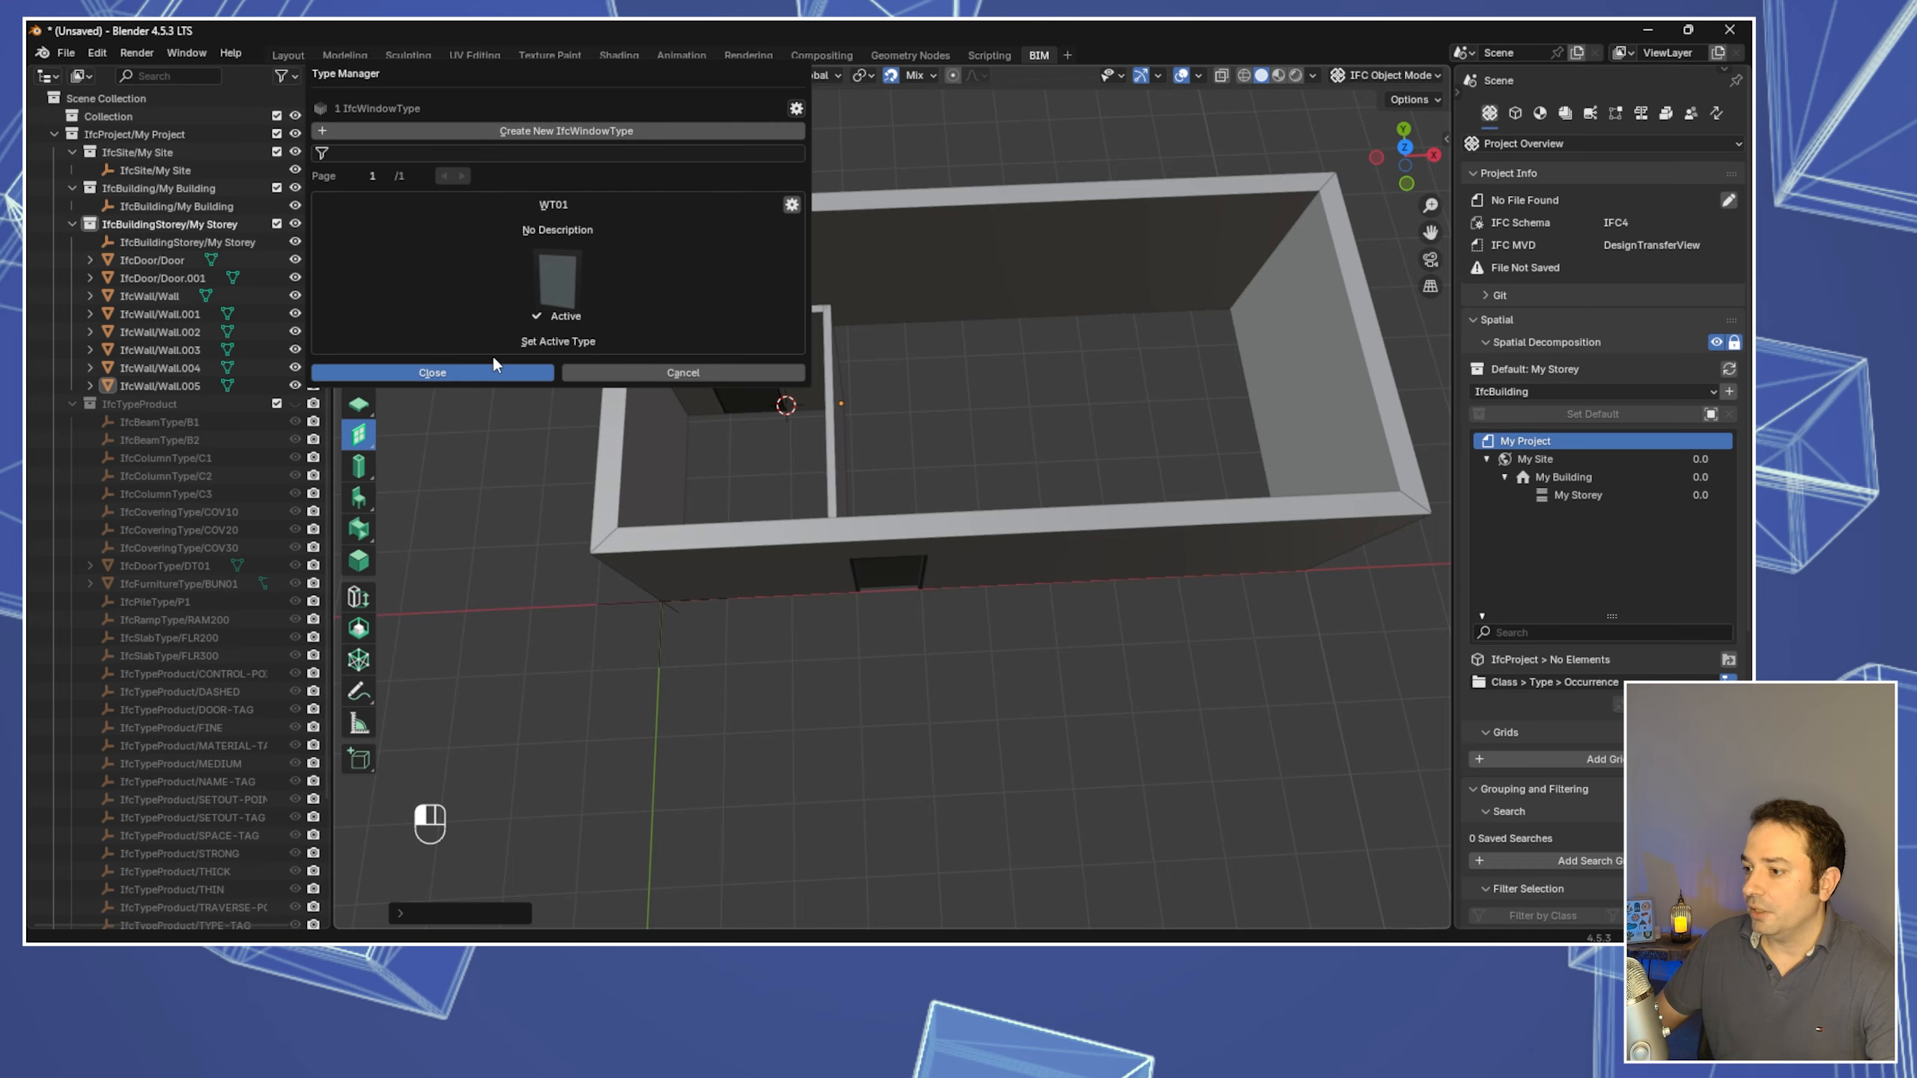
click(457, 371)
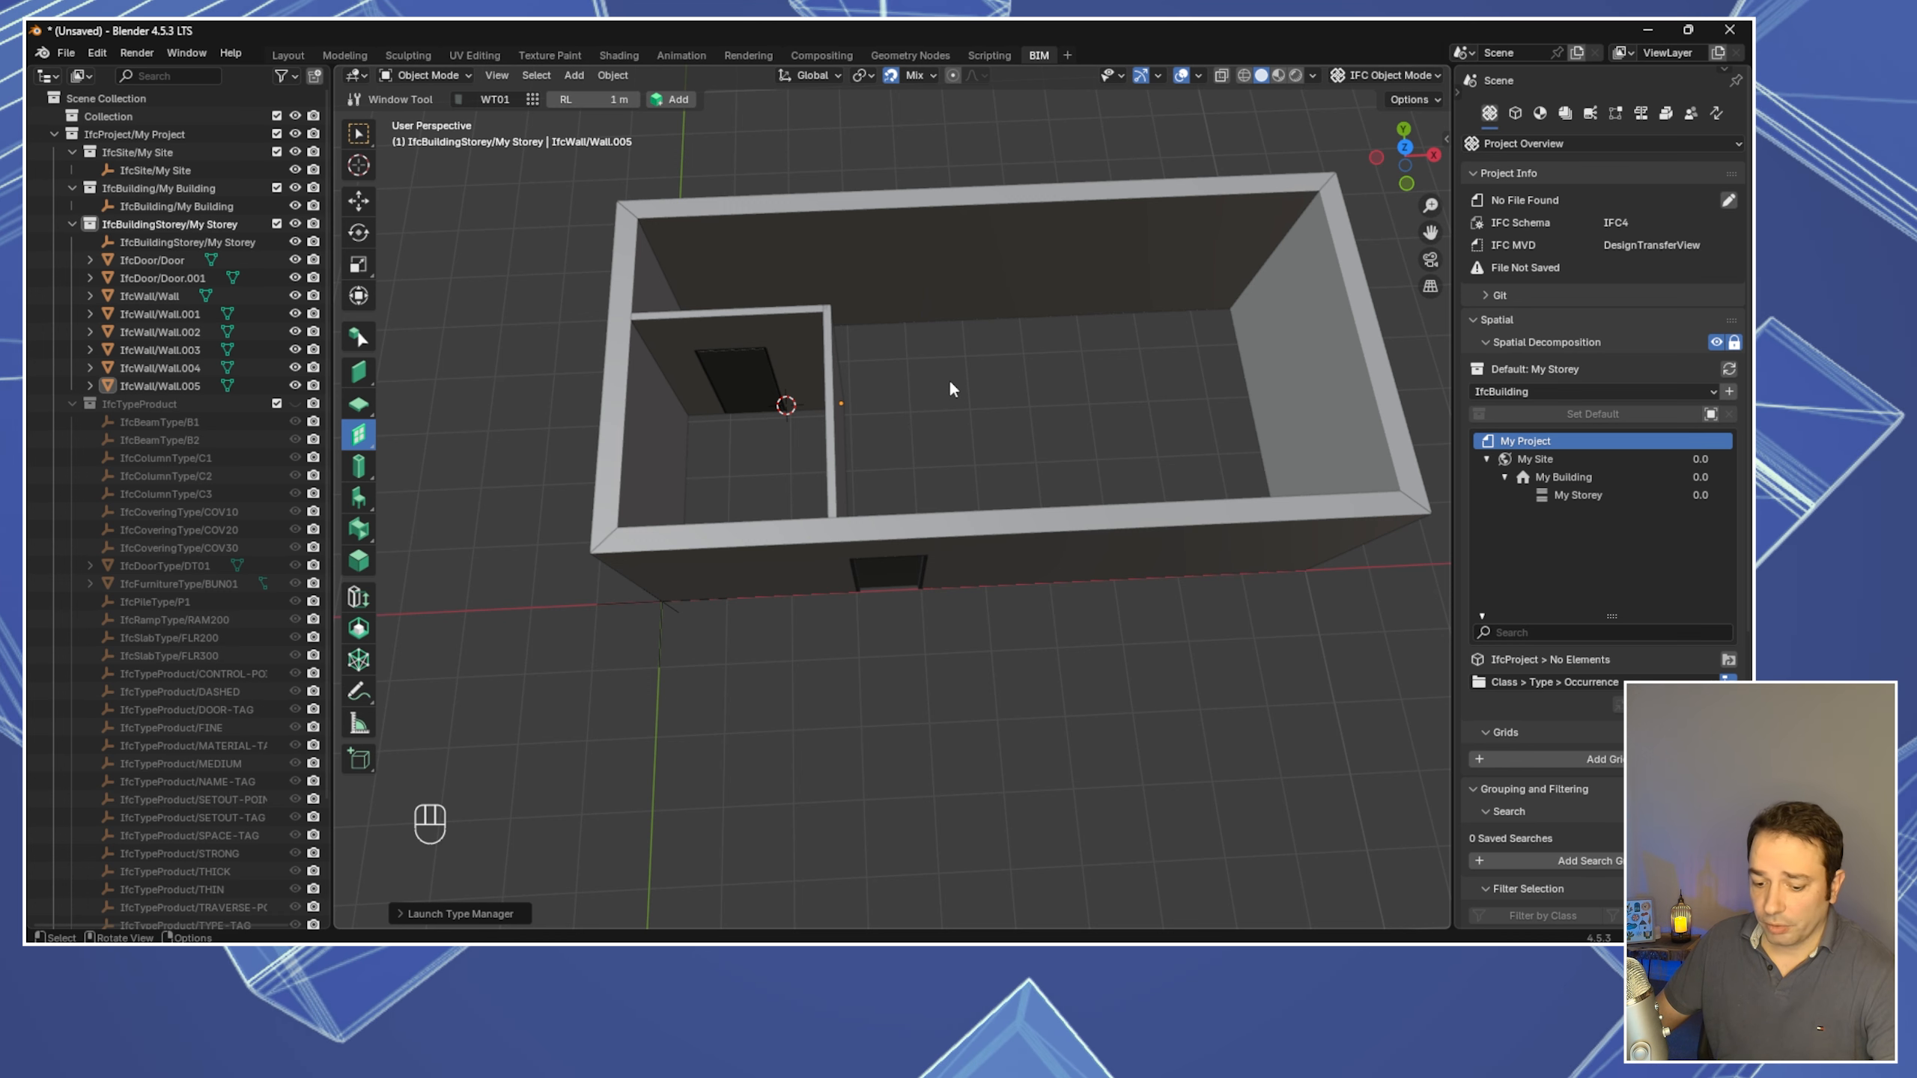
Place WT01 windows on the X-axis wall at about X 7 m, the far end wall at about Y 2 m, and the opposite long wall
key(KP_7)
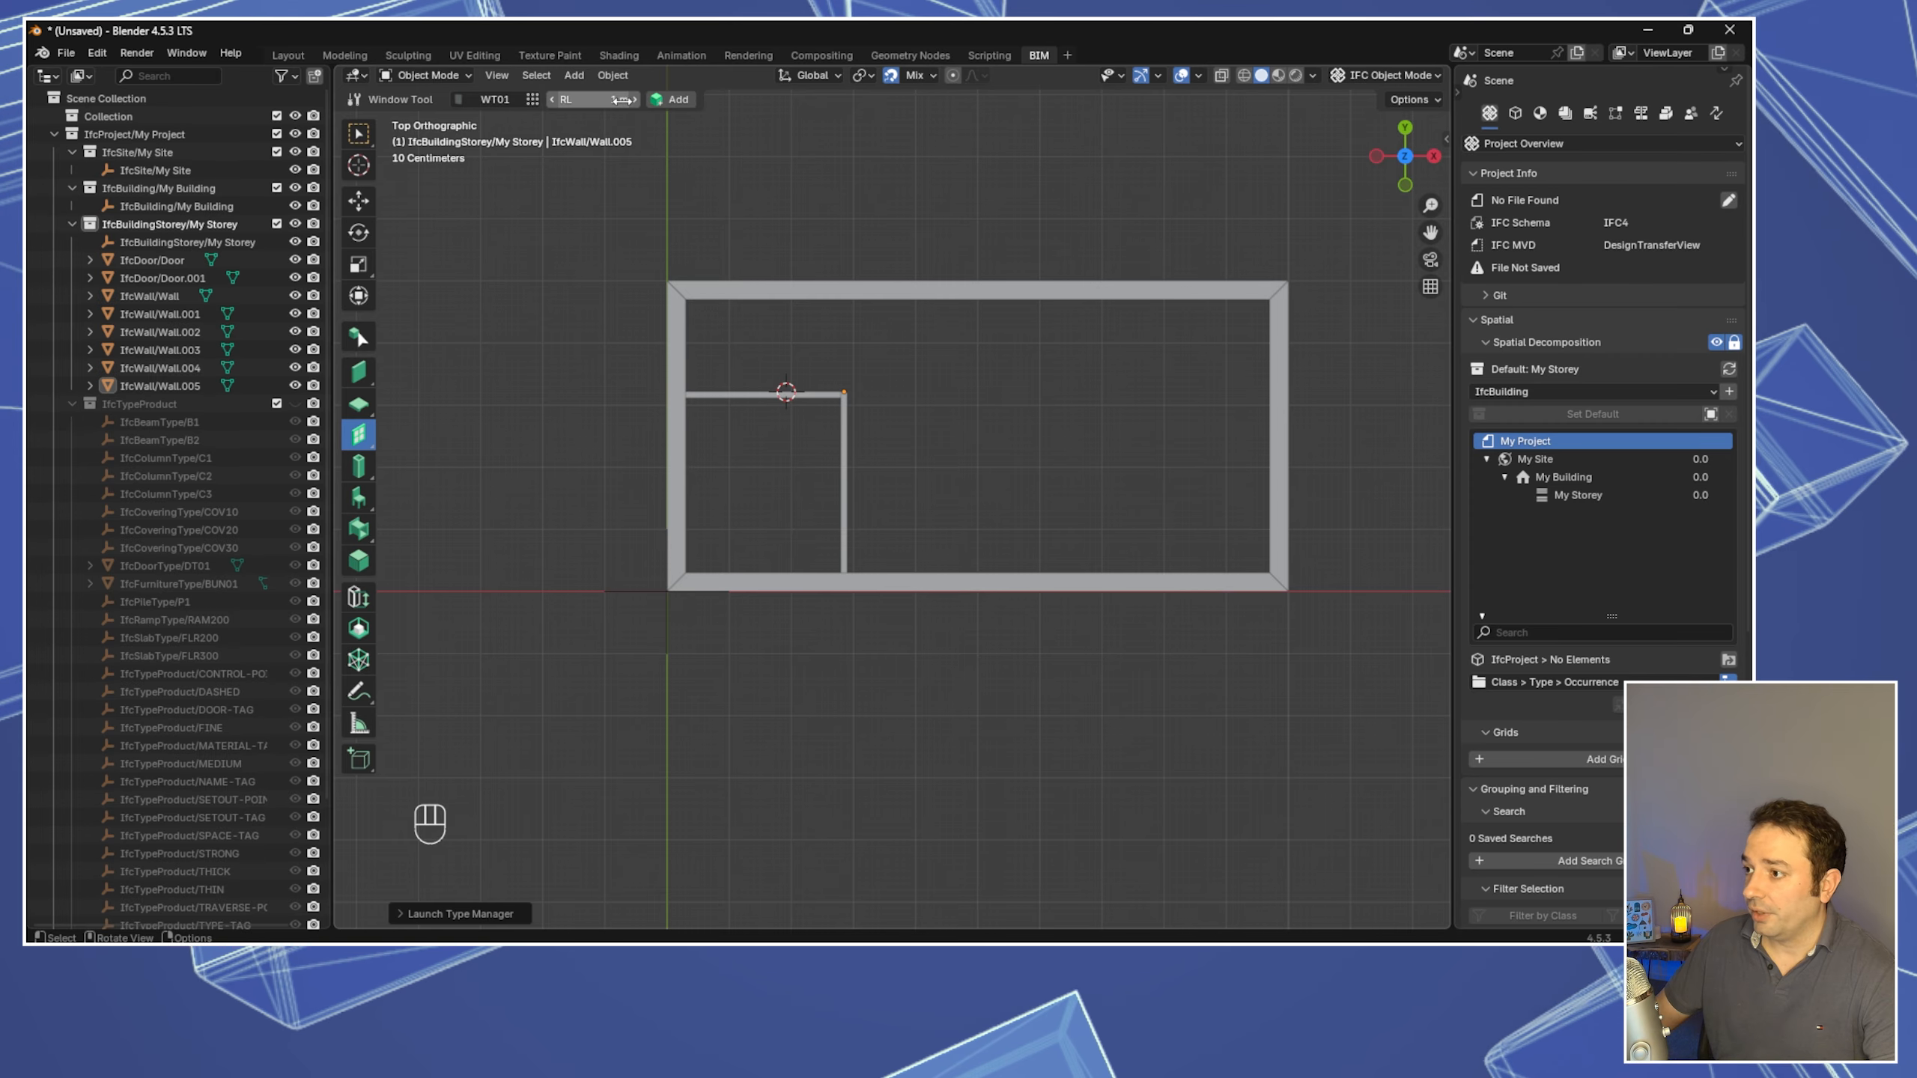
click(667, 99)
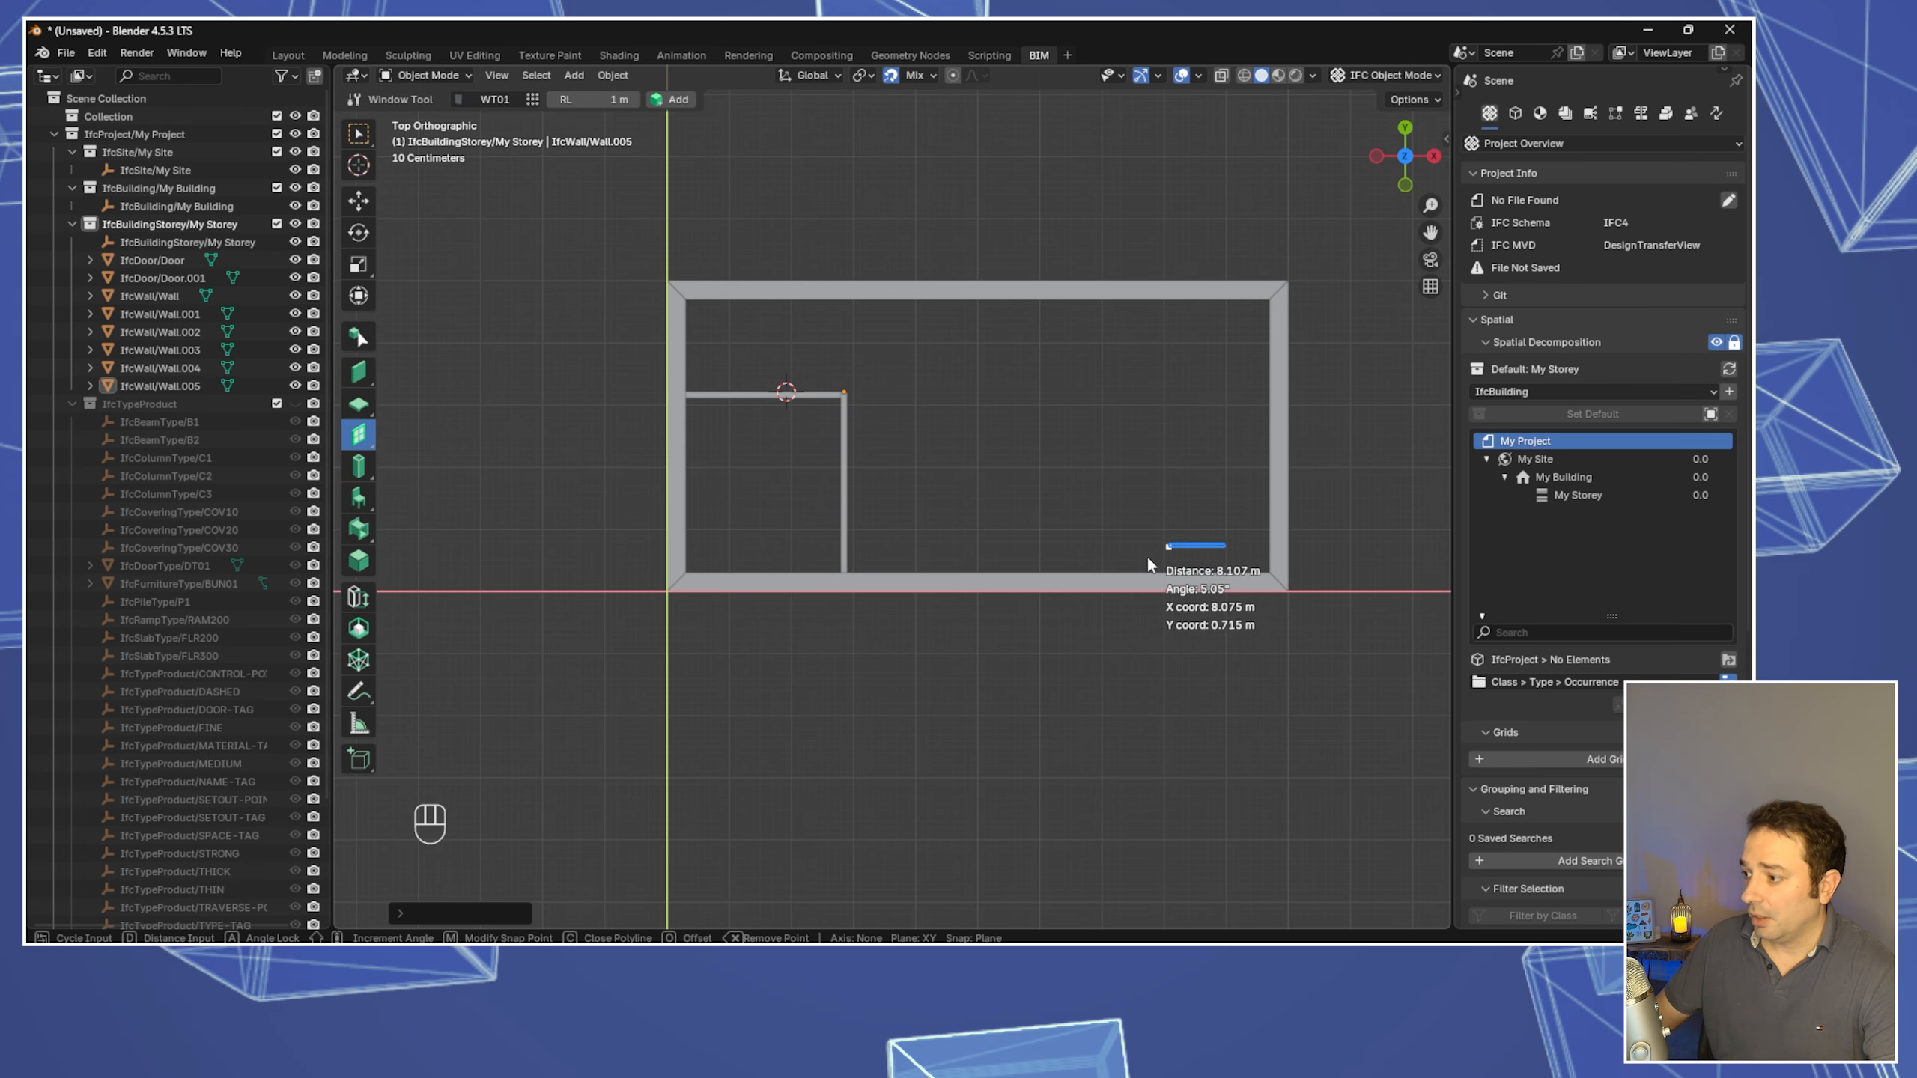
click(1109, 597)
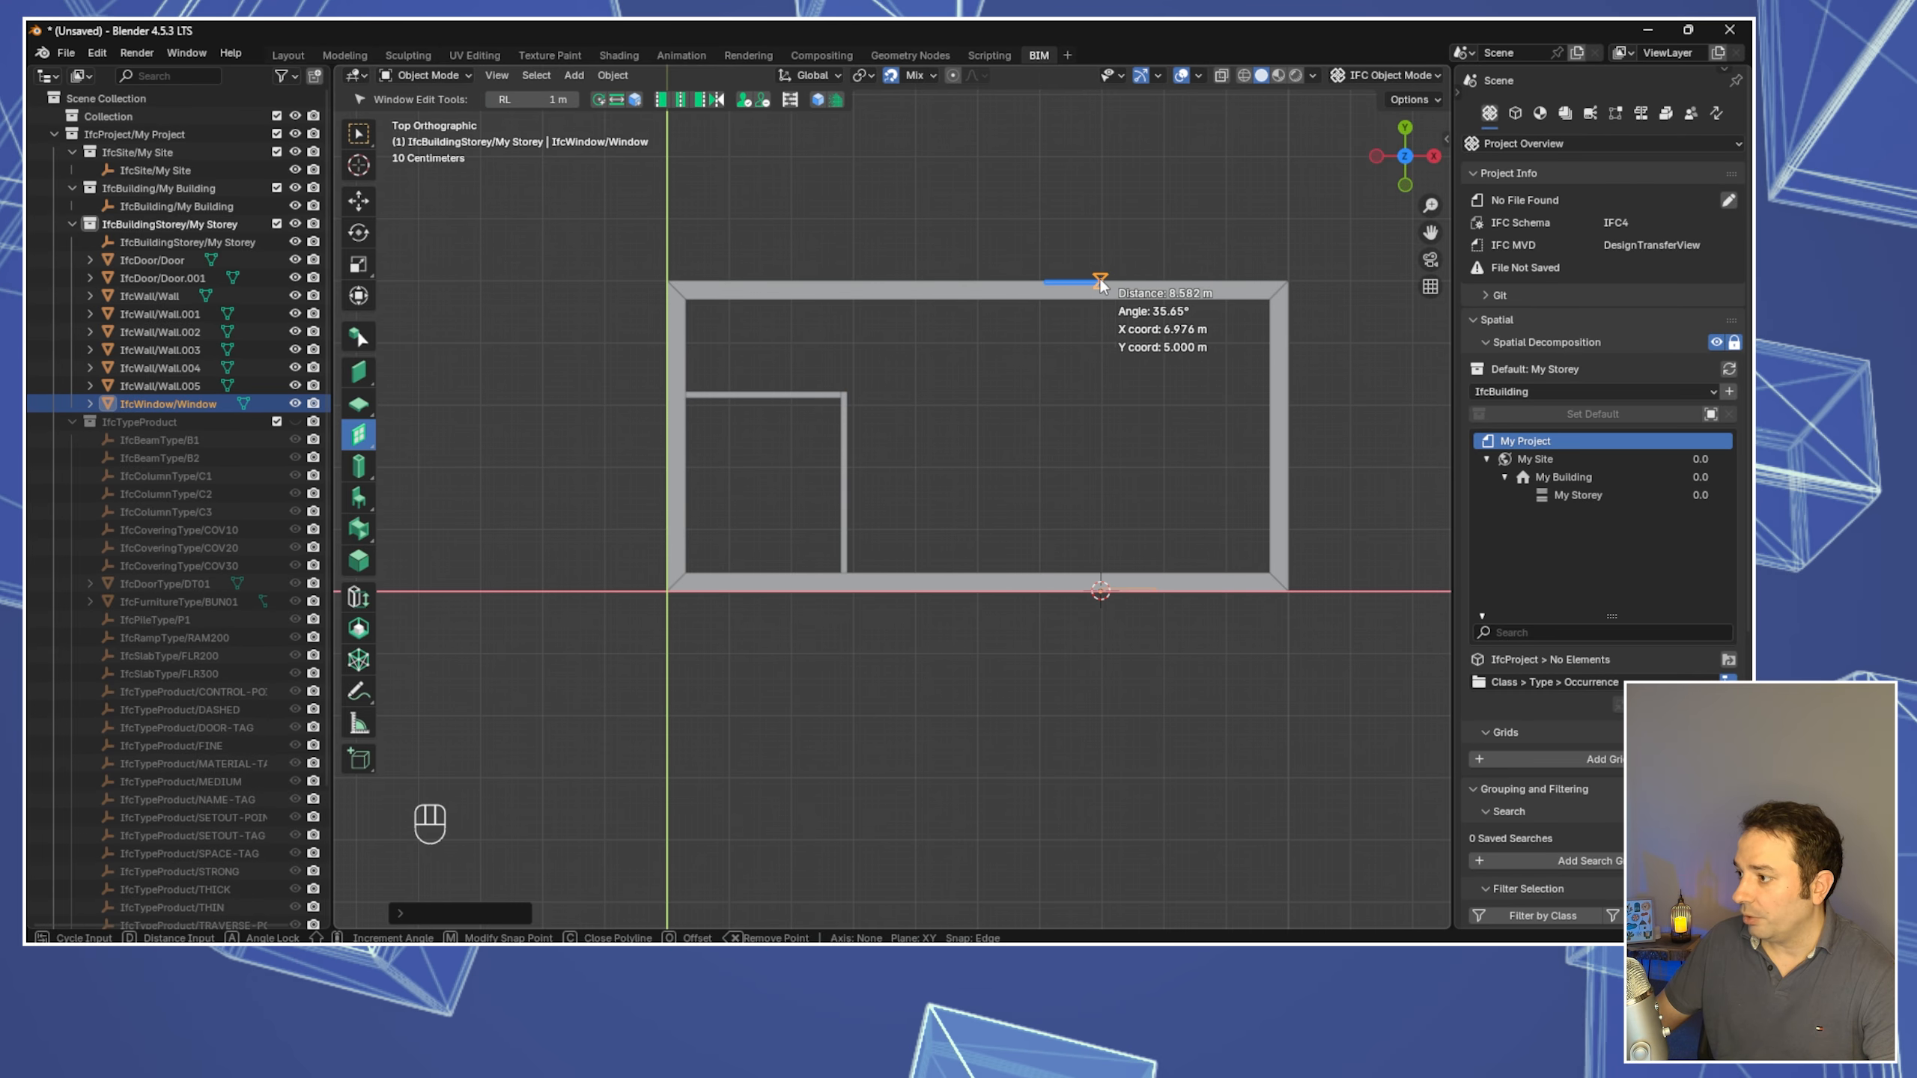
click(1286, 453)
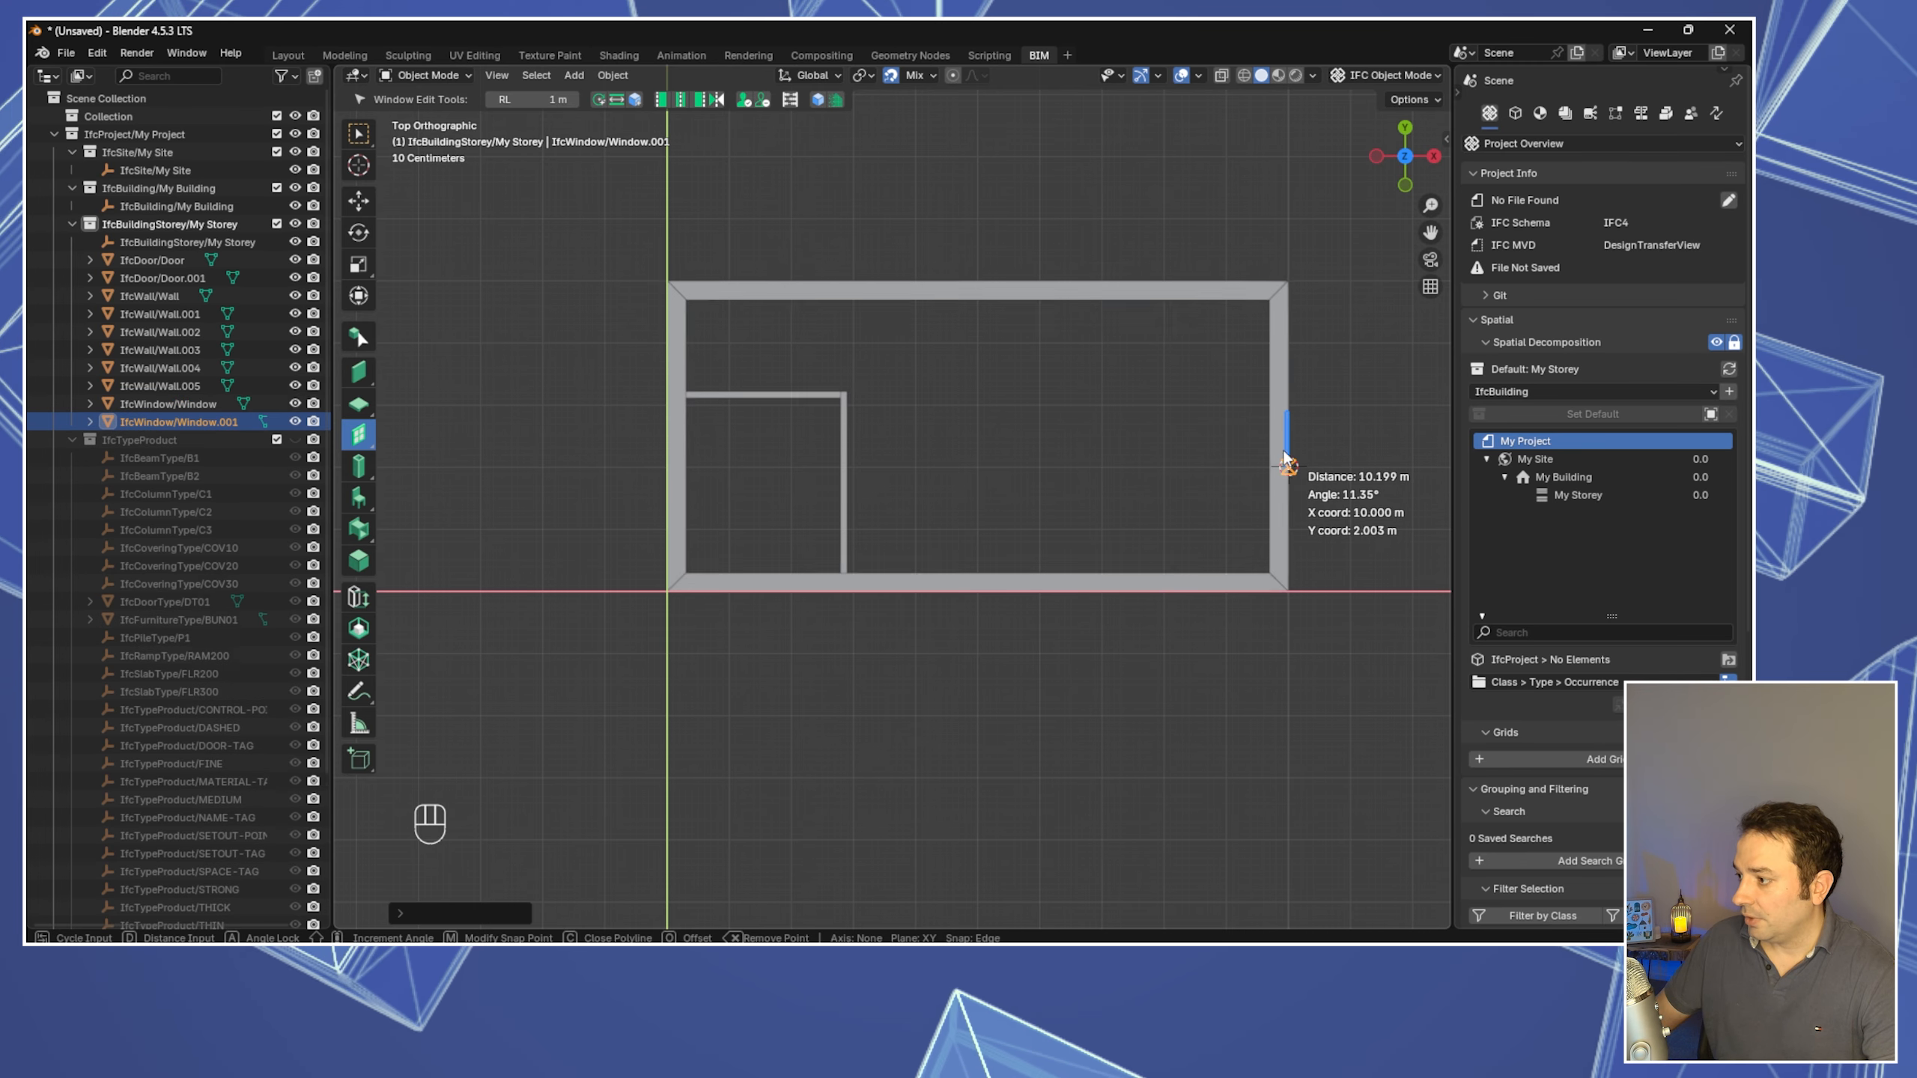
click(1037, 284)
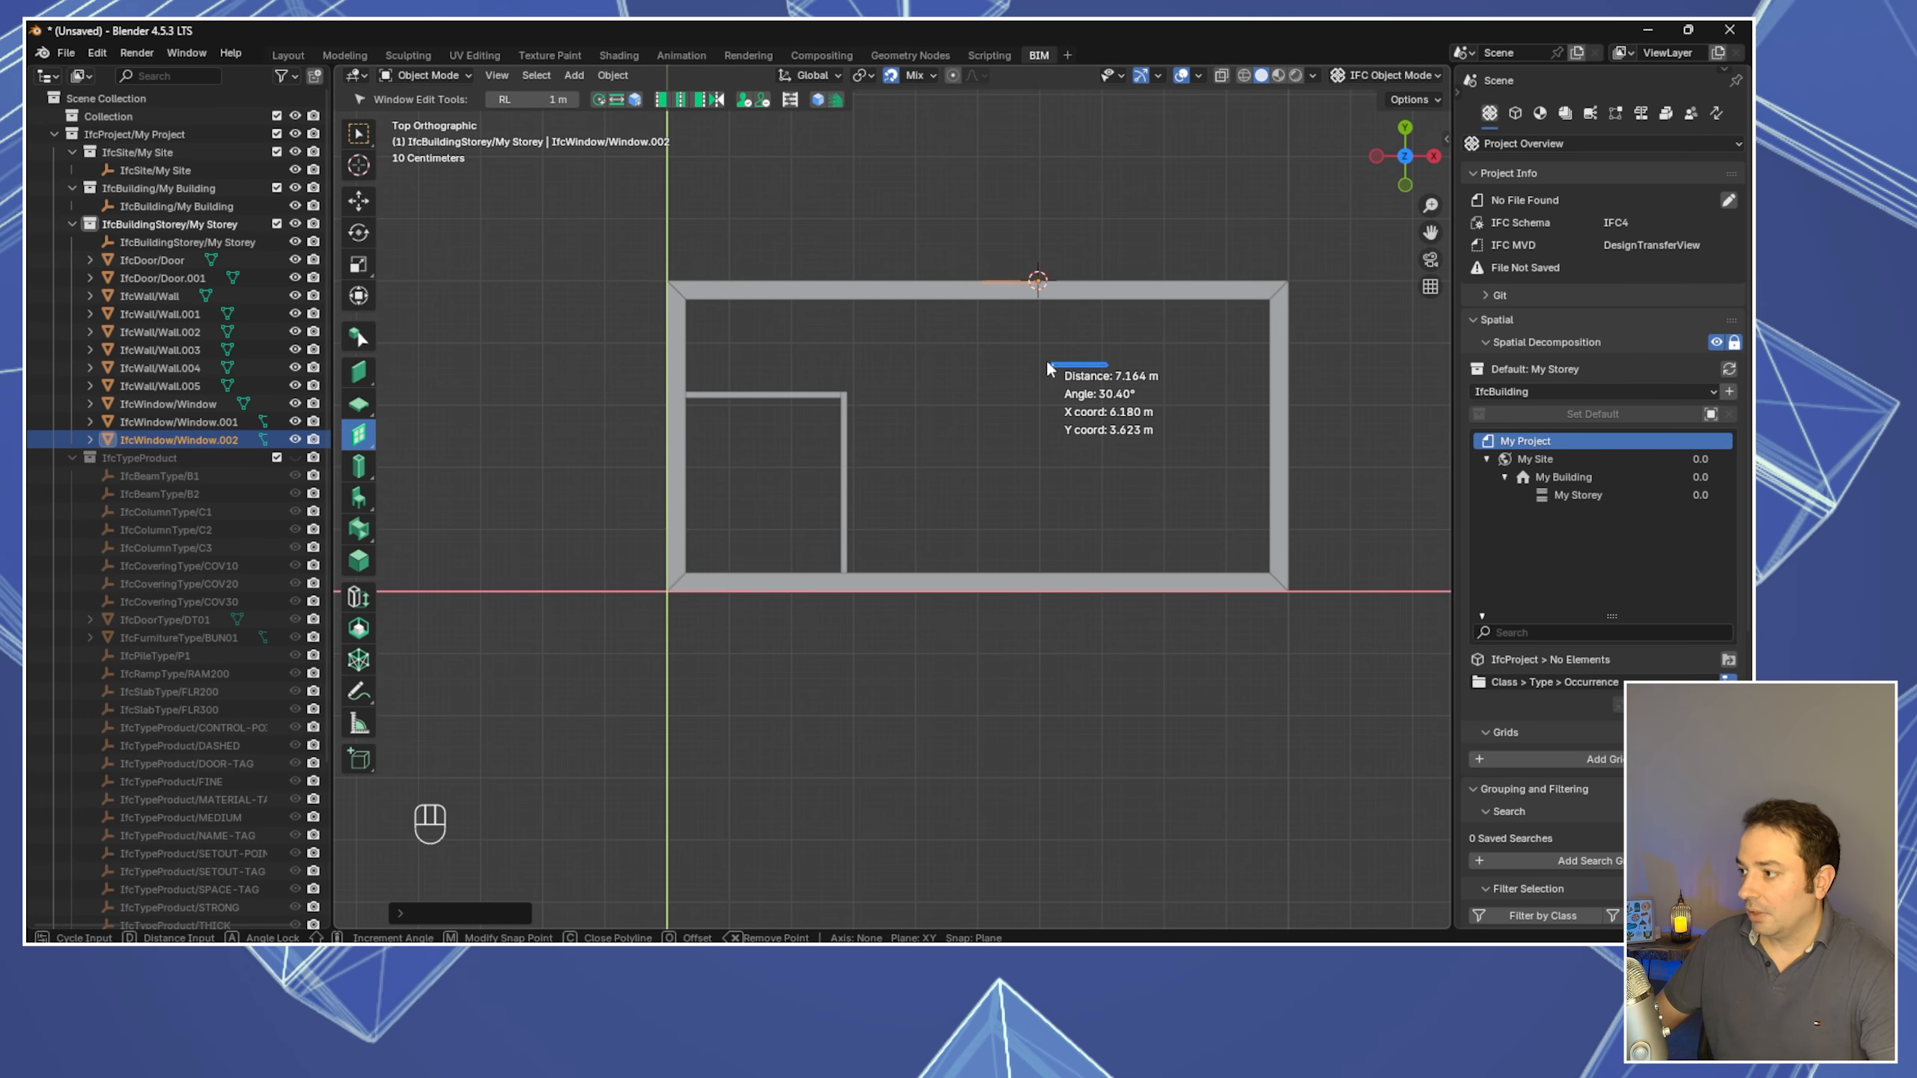
middle_drag(1064, 541, 1068, 446)
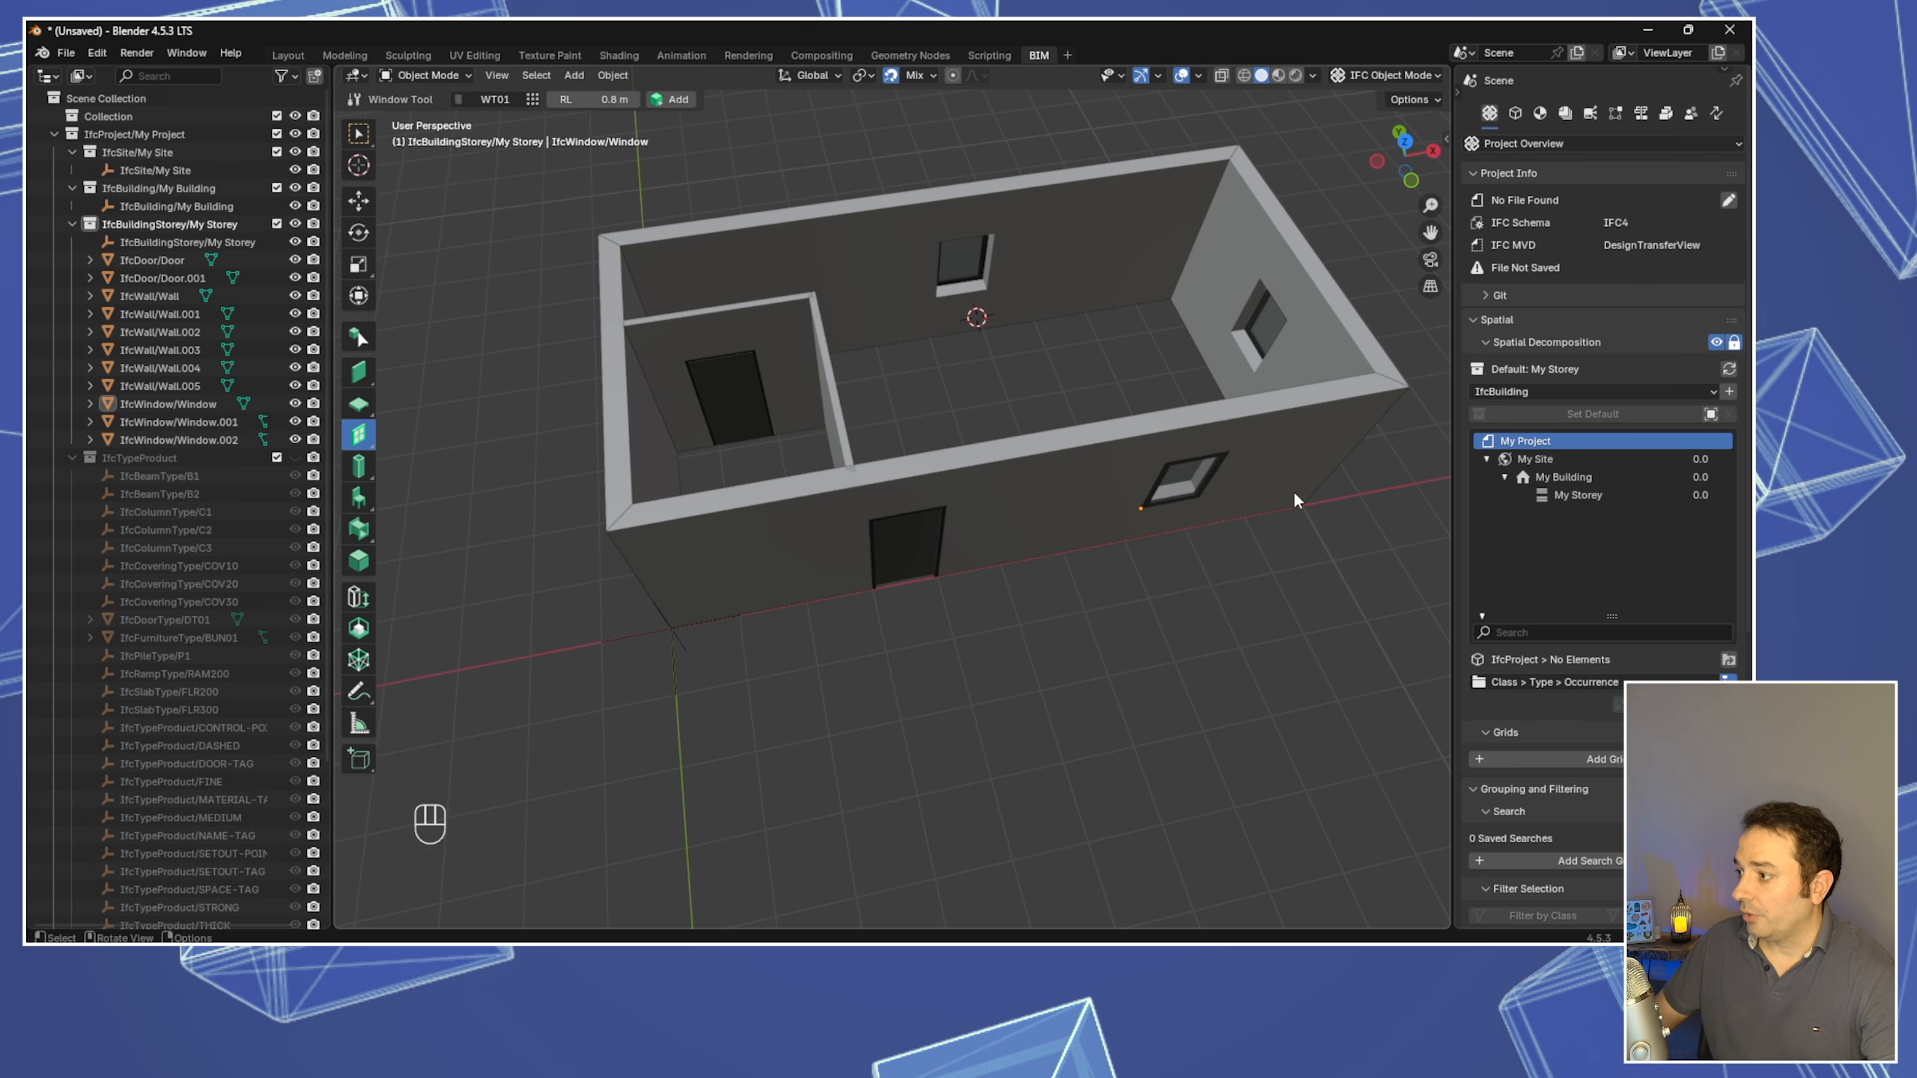
Undo the latest level changes to the window in the long wall along the X axis
middle_drag(1294, 492, 1259, 457)
click(1183, 519)
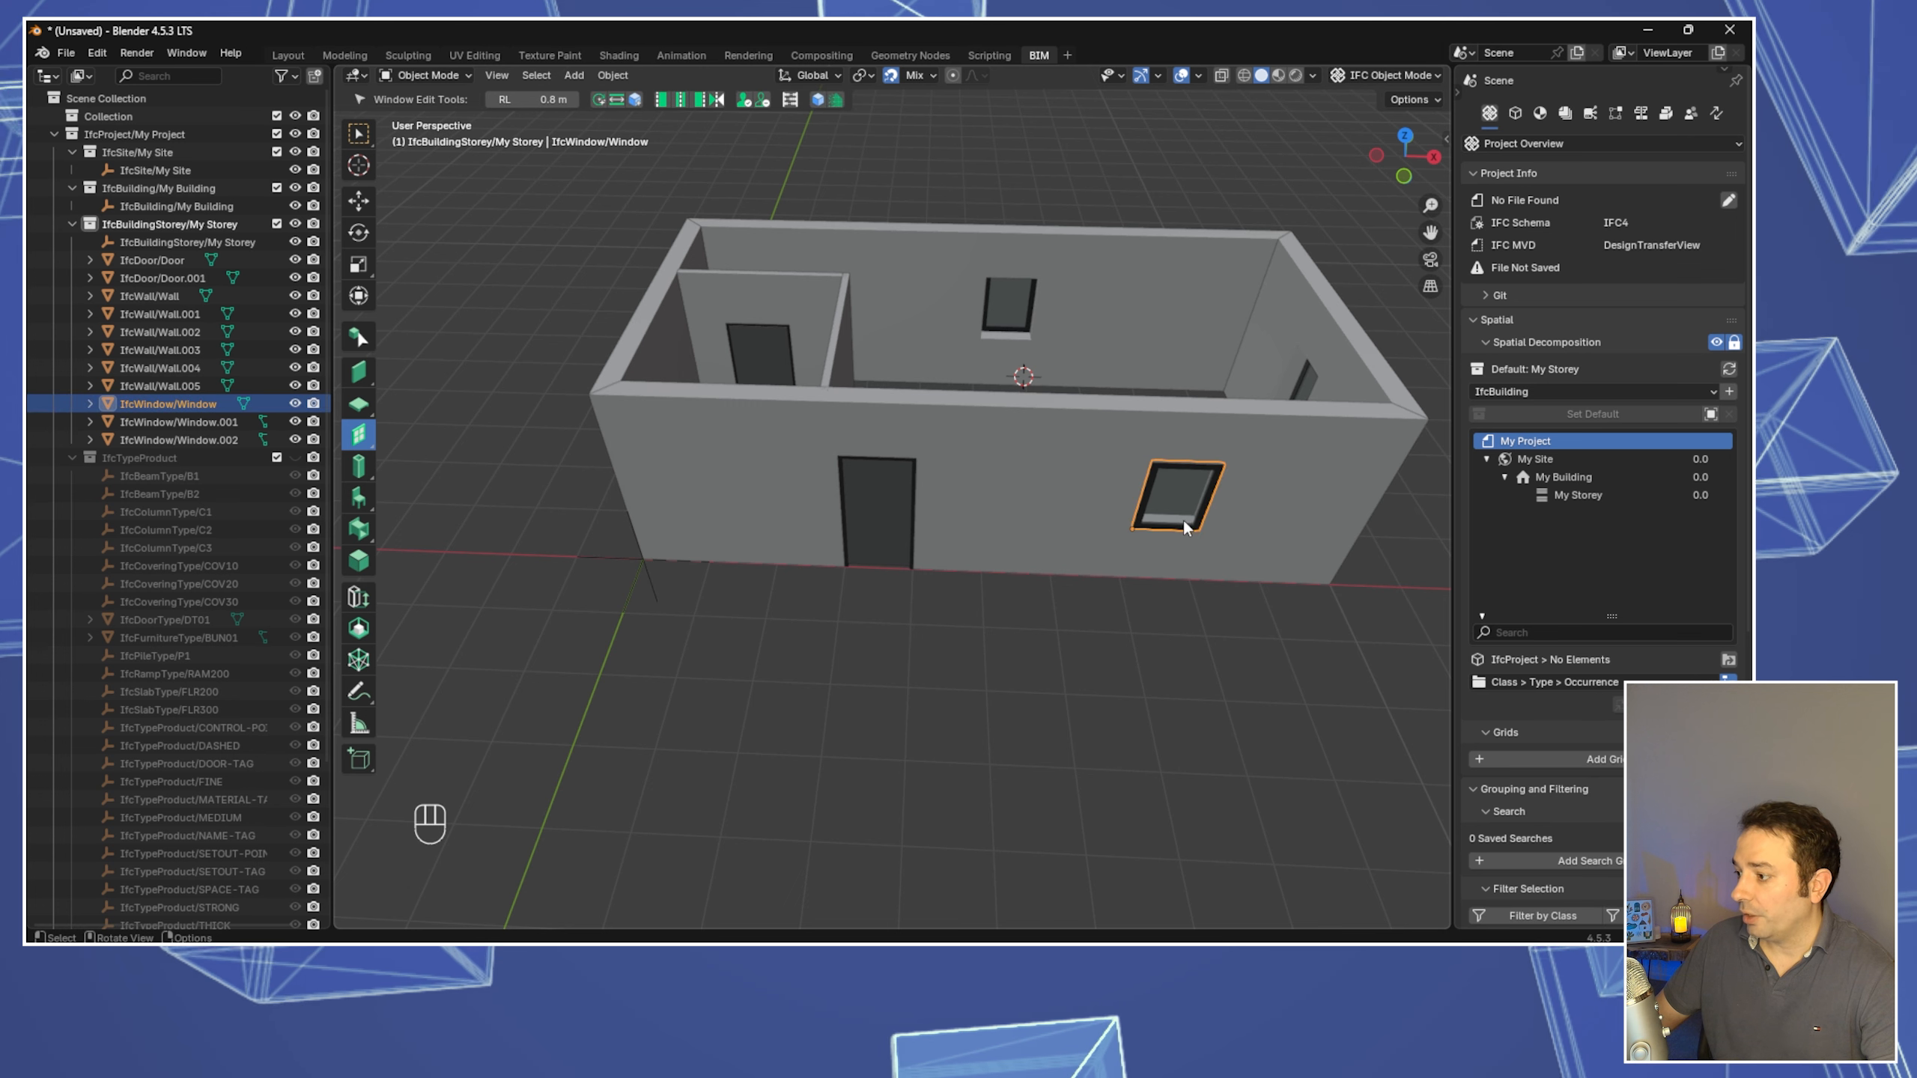
key(ctrl+z)
key(ctrl+z)
key(ctrl+z)
key(ctrl+z)
key(ctrl+z)
key(ctrl+z)
key(ctrl+z)
key(ctrl+z)
key(ctrl+z)
key(ctrl+z)
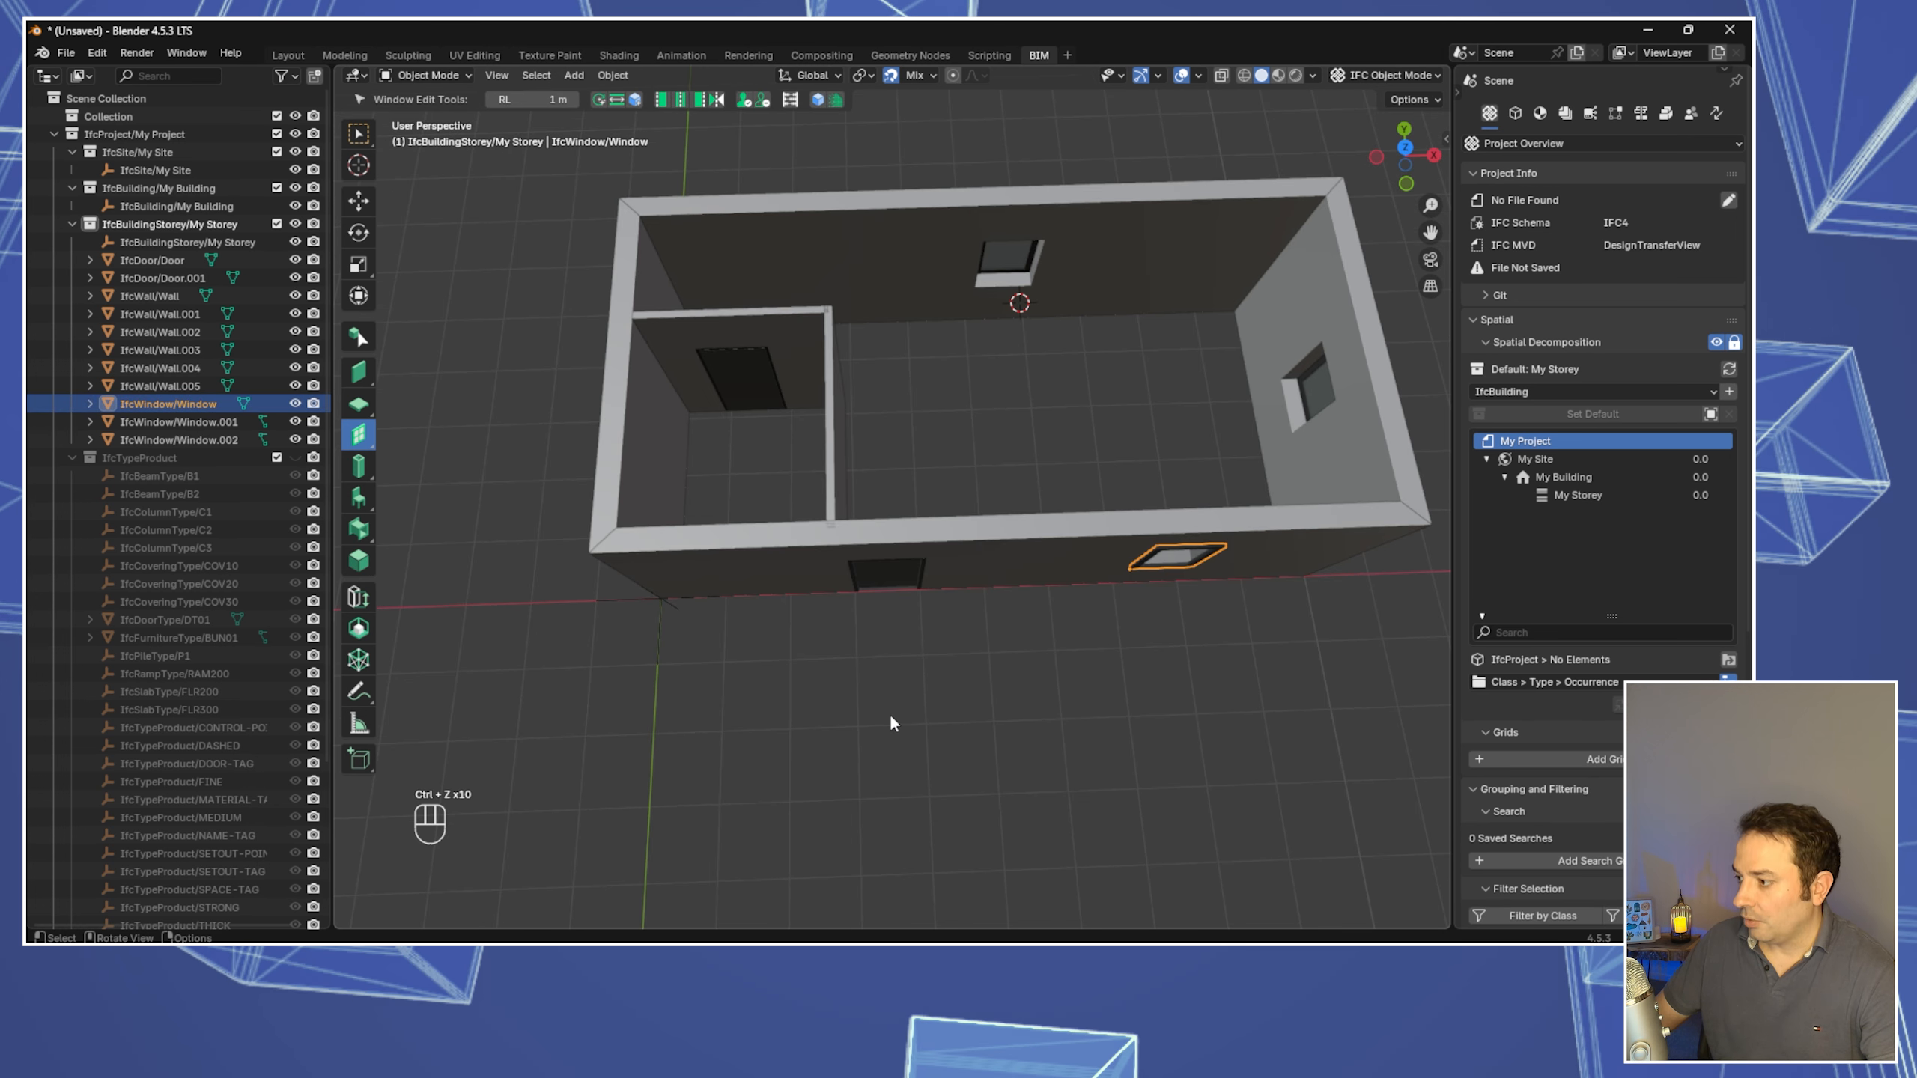
Try to snap the X-axis wall's window to the building corner at the world origin in plan view, and undo the move
mouse_move(1054, 626)
middle_down()
mouse_move(925, 659)
mouse_move(1064, 651)
middle_up()
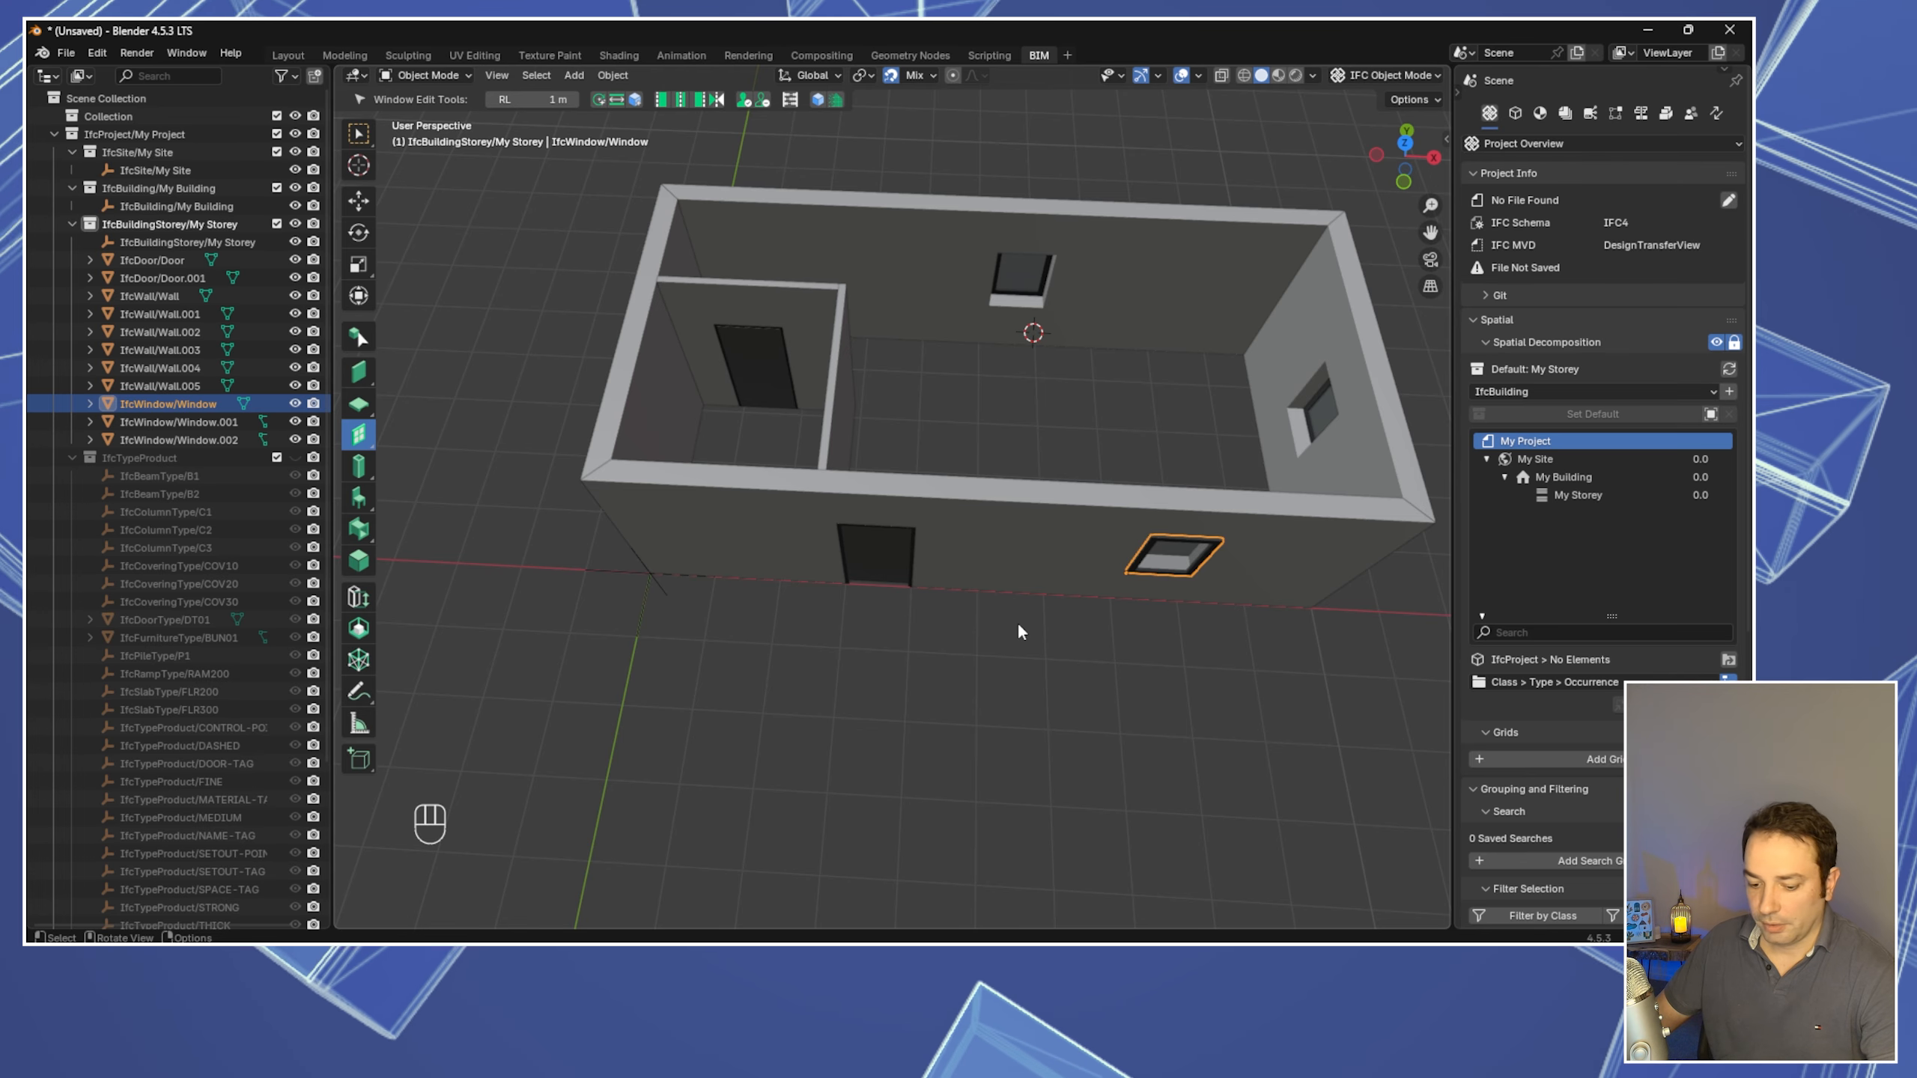
key(KP_7)
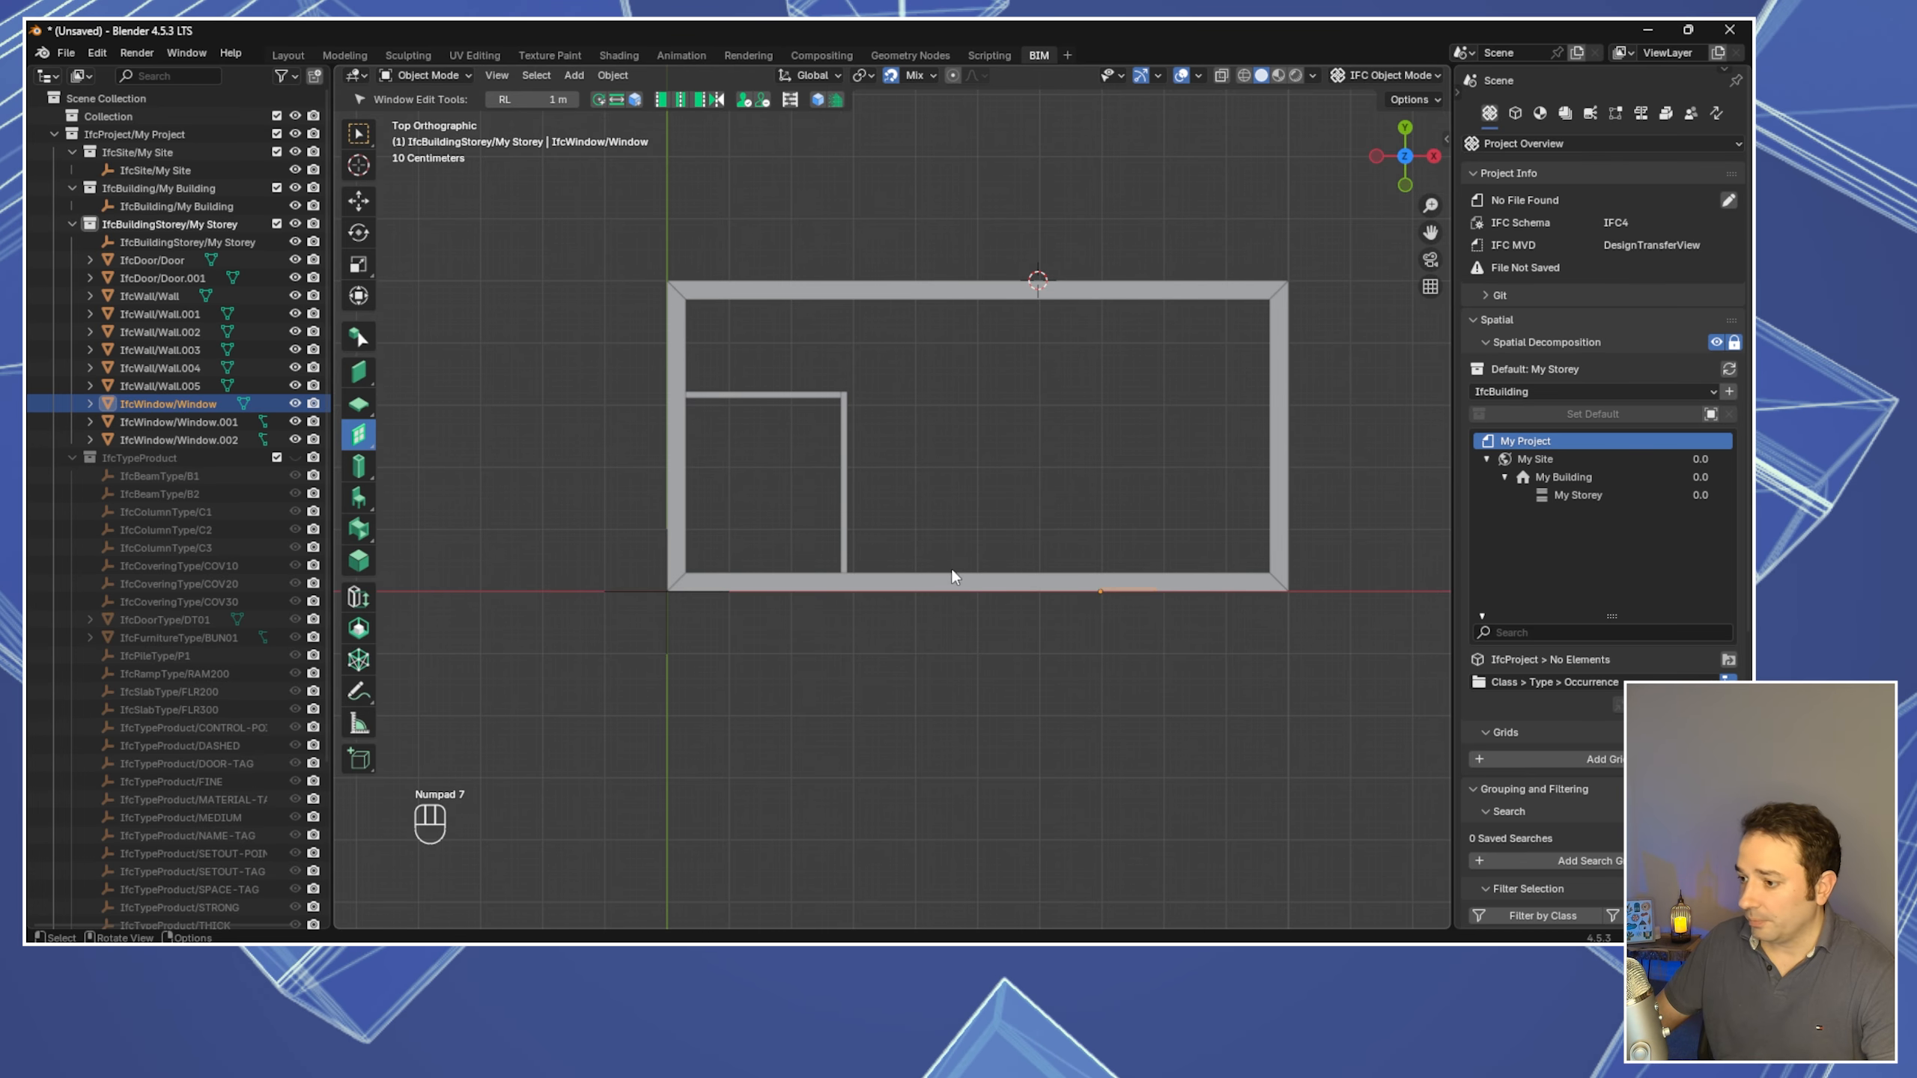
key(g)
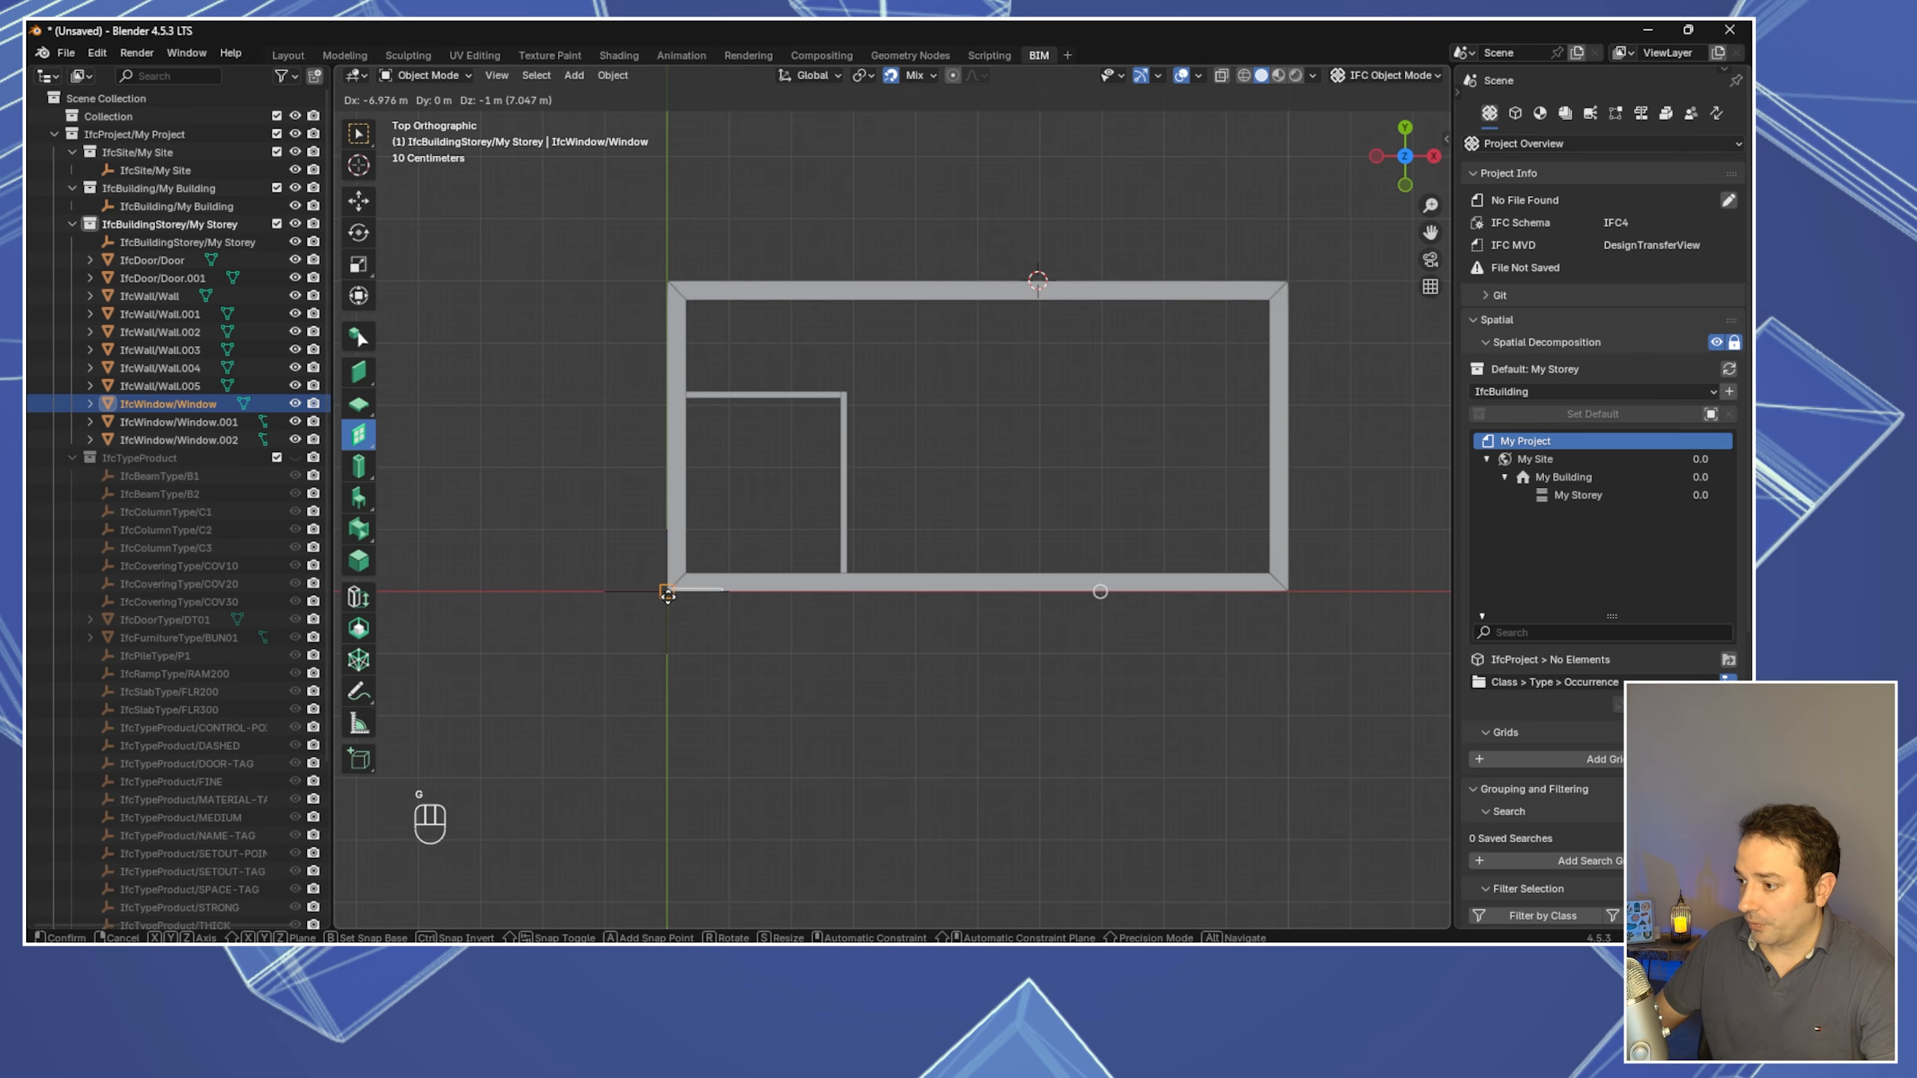
click(665, 591)
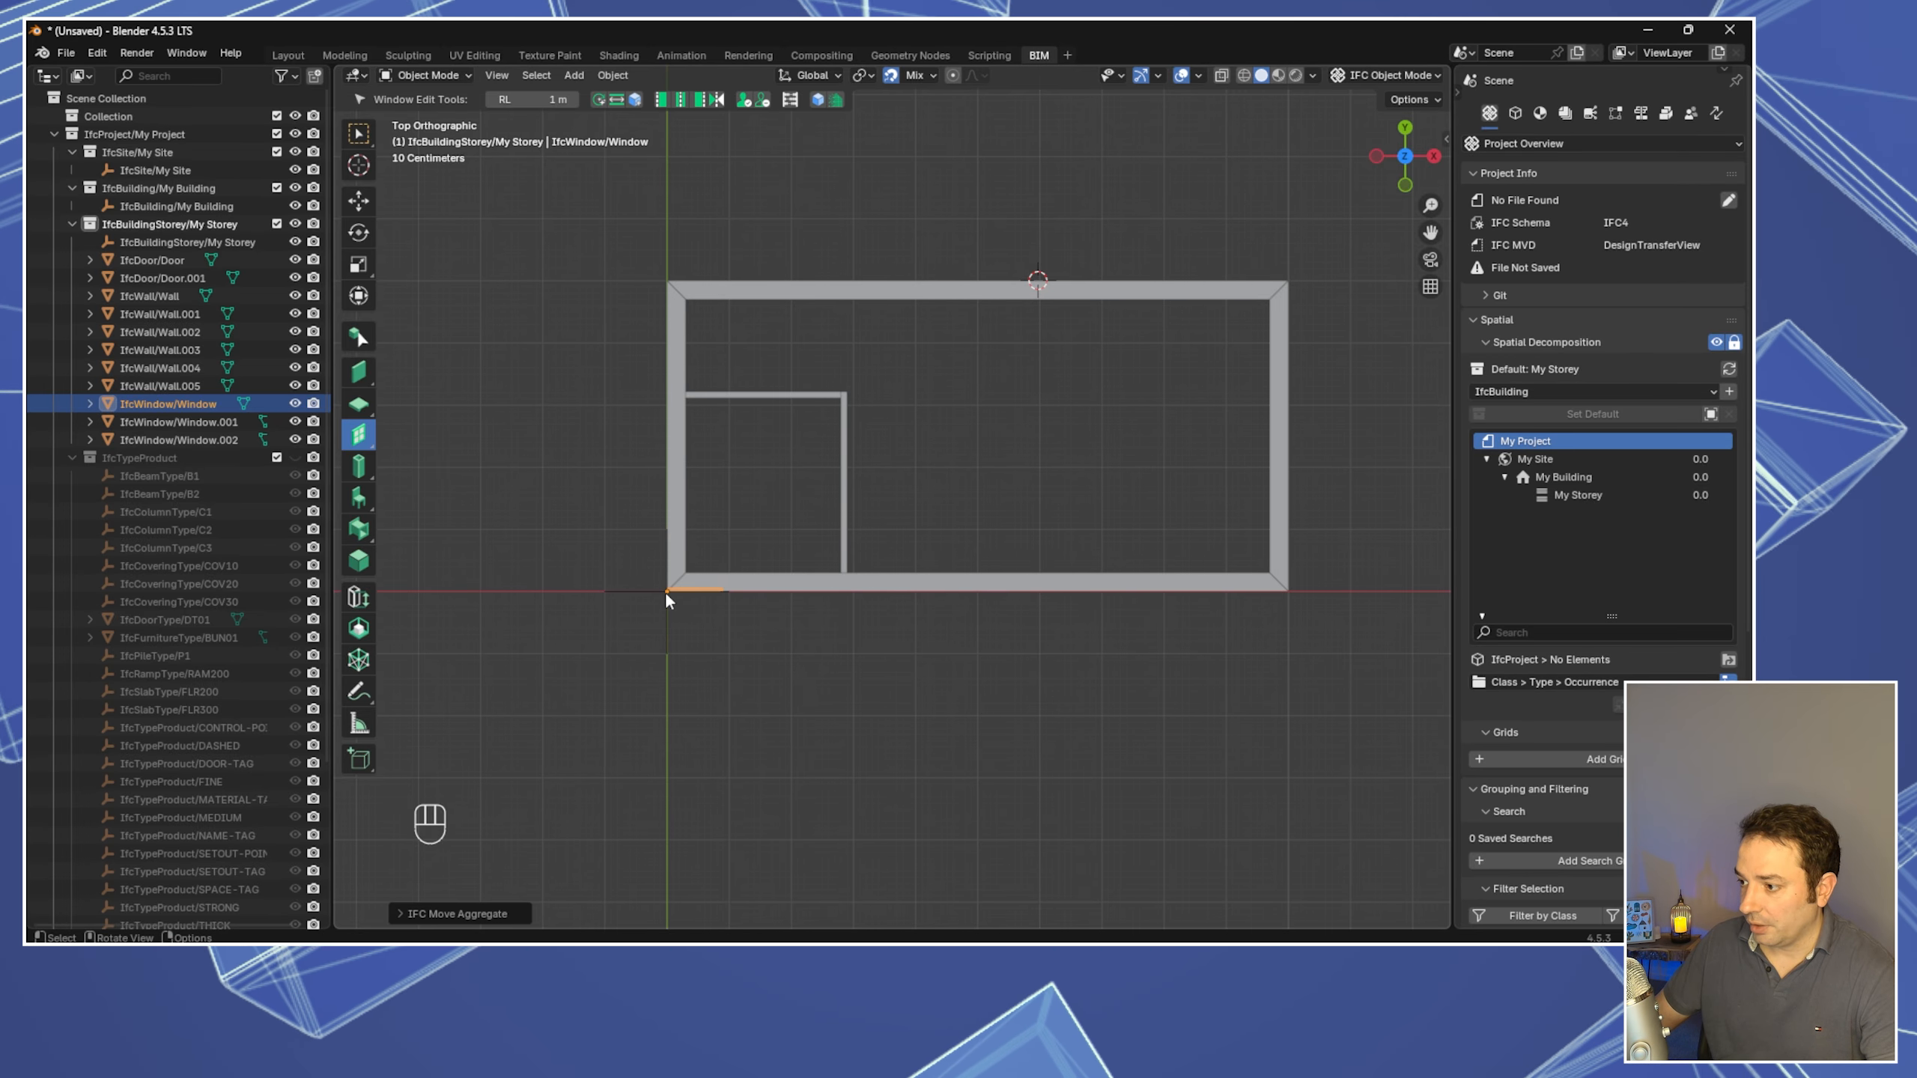
middle_drag(665, 590, 728, 498)
key(ctrl+z)
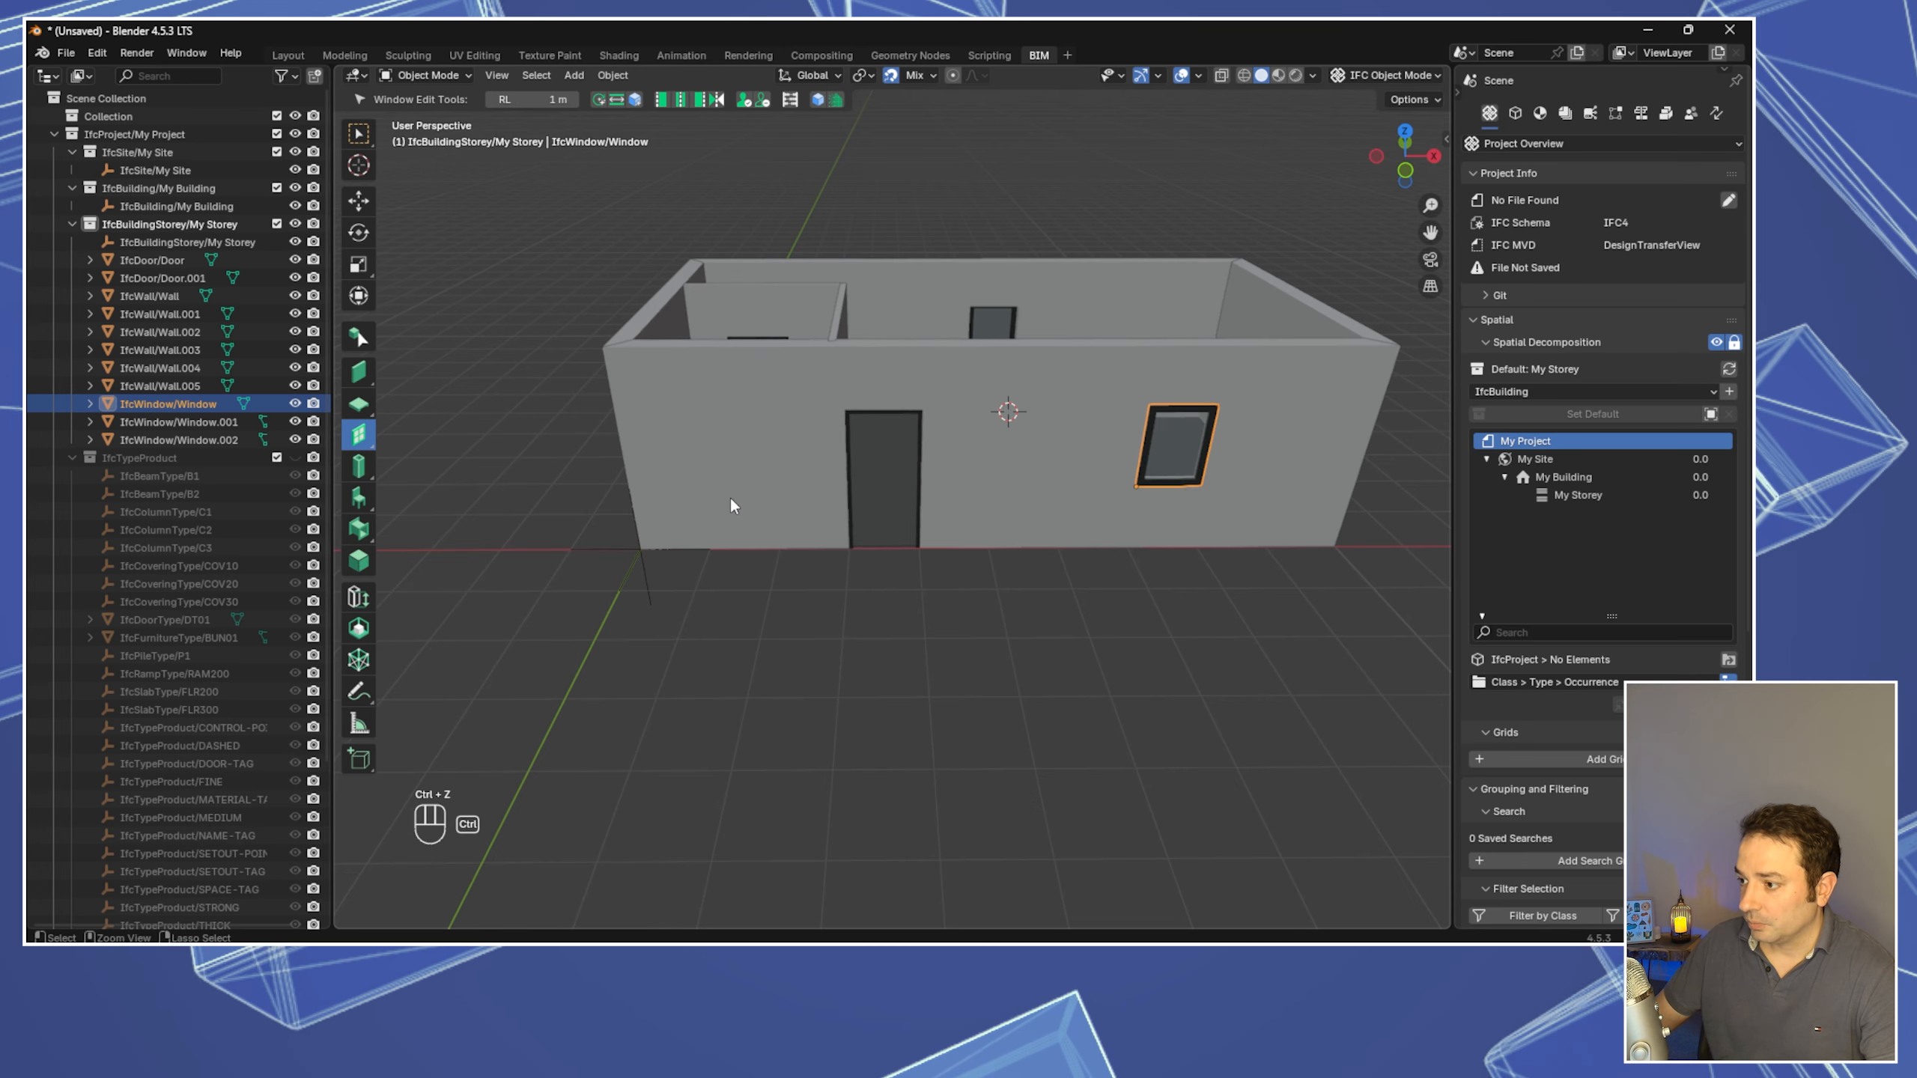
Move the window along the X axis only, until its origin meets the building's outer corner
key(g)
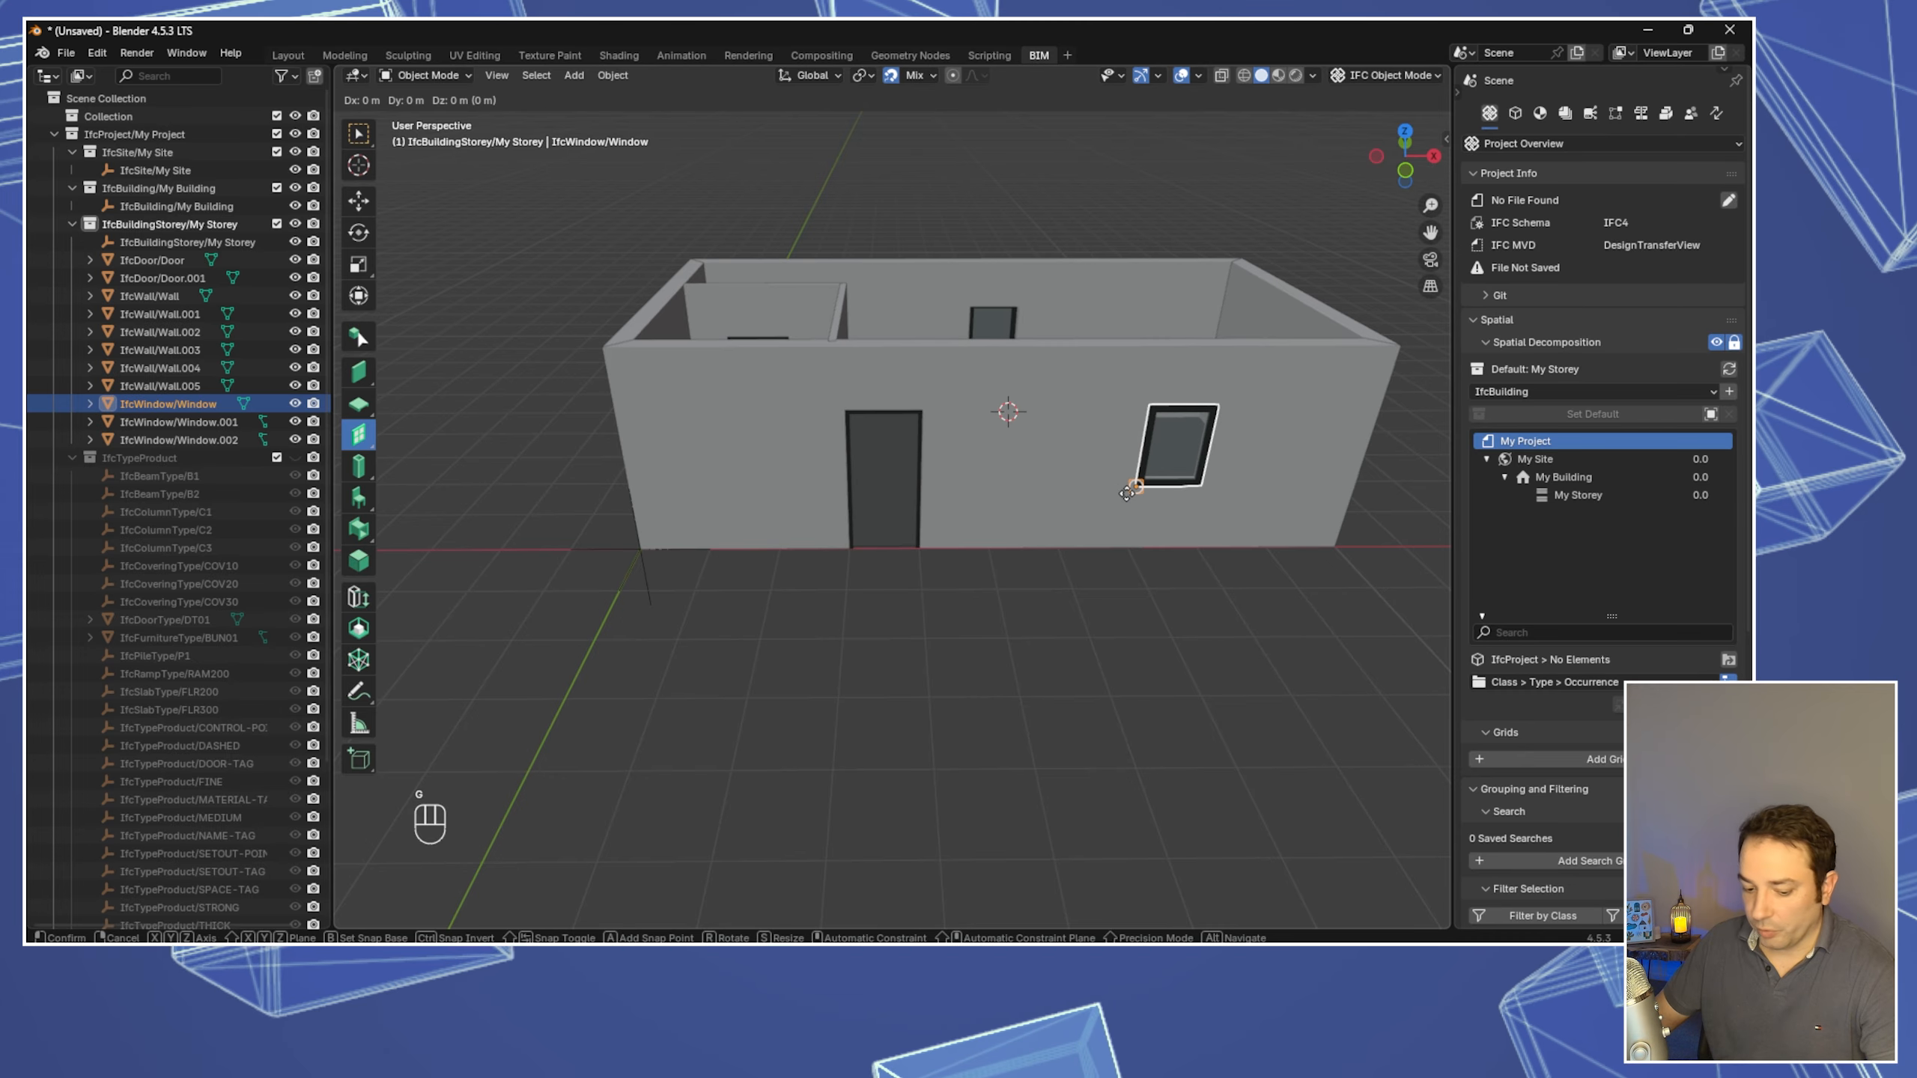
key(x)
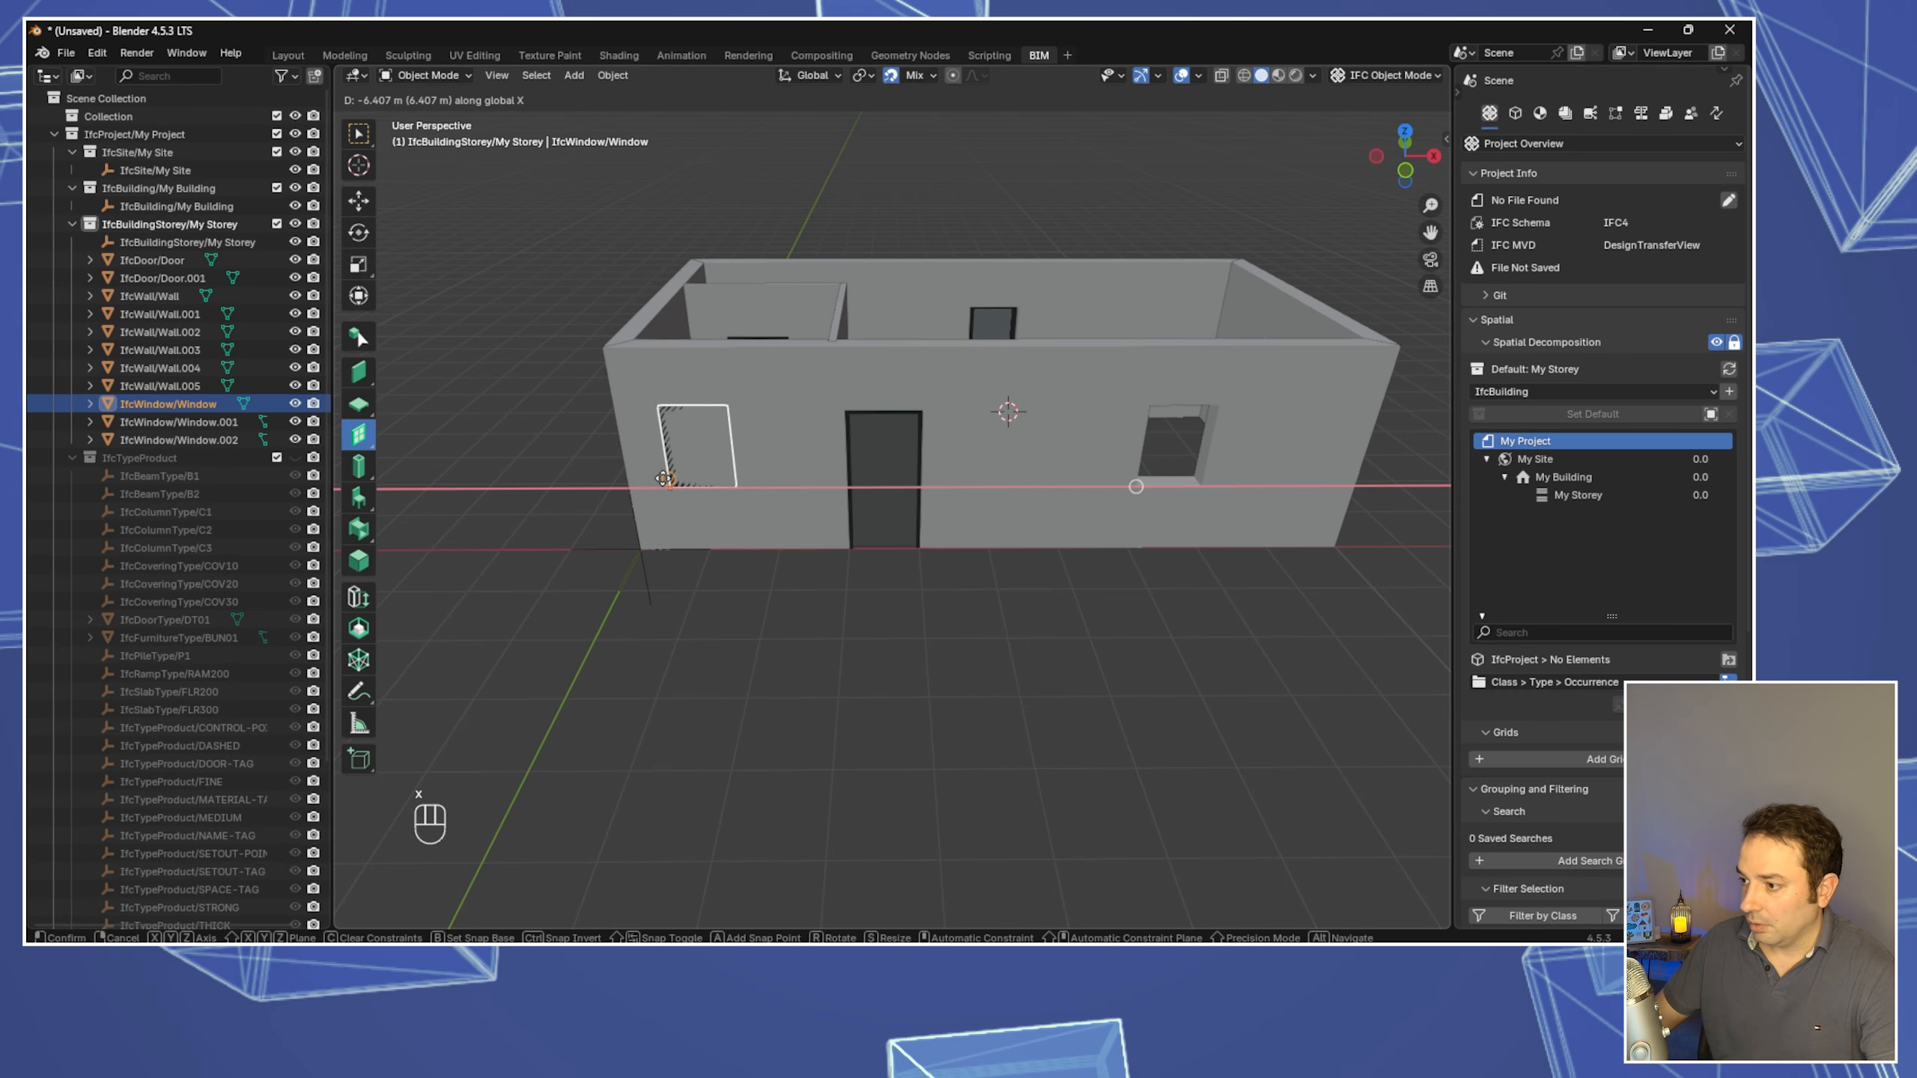
click(631, 488)
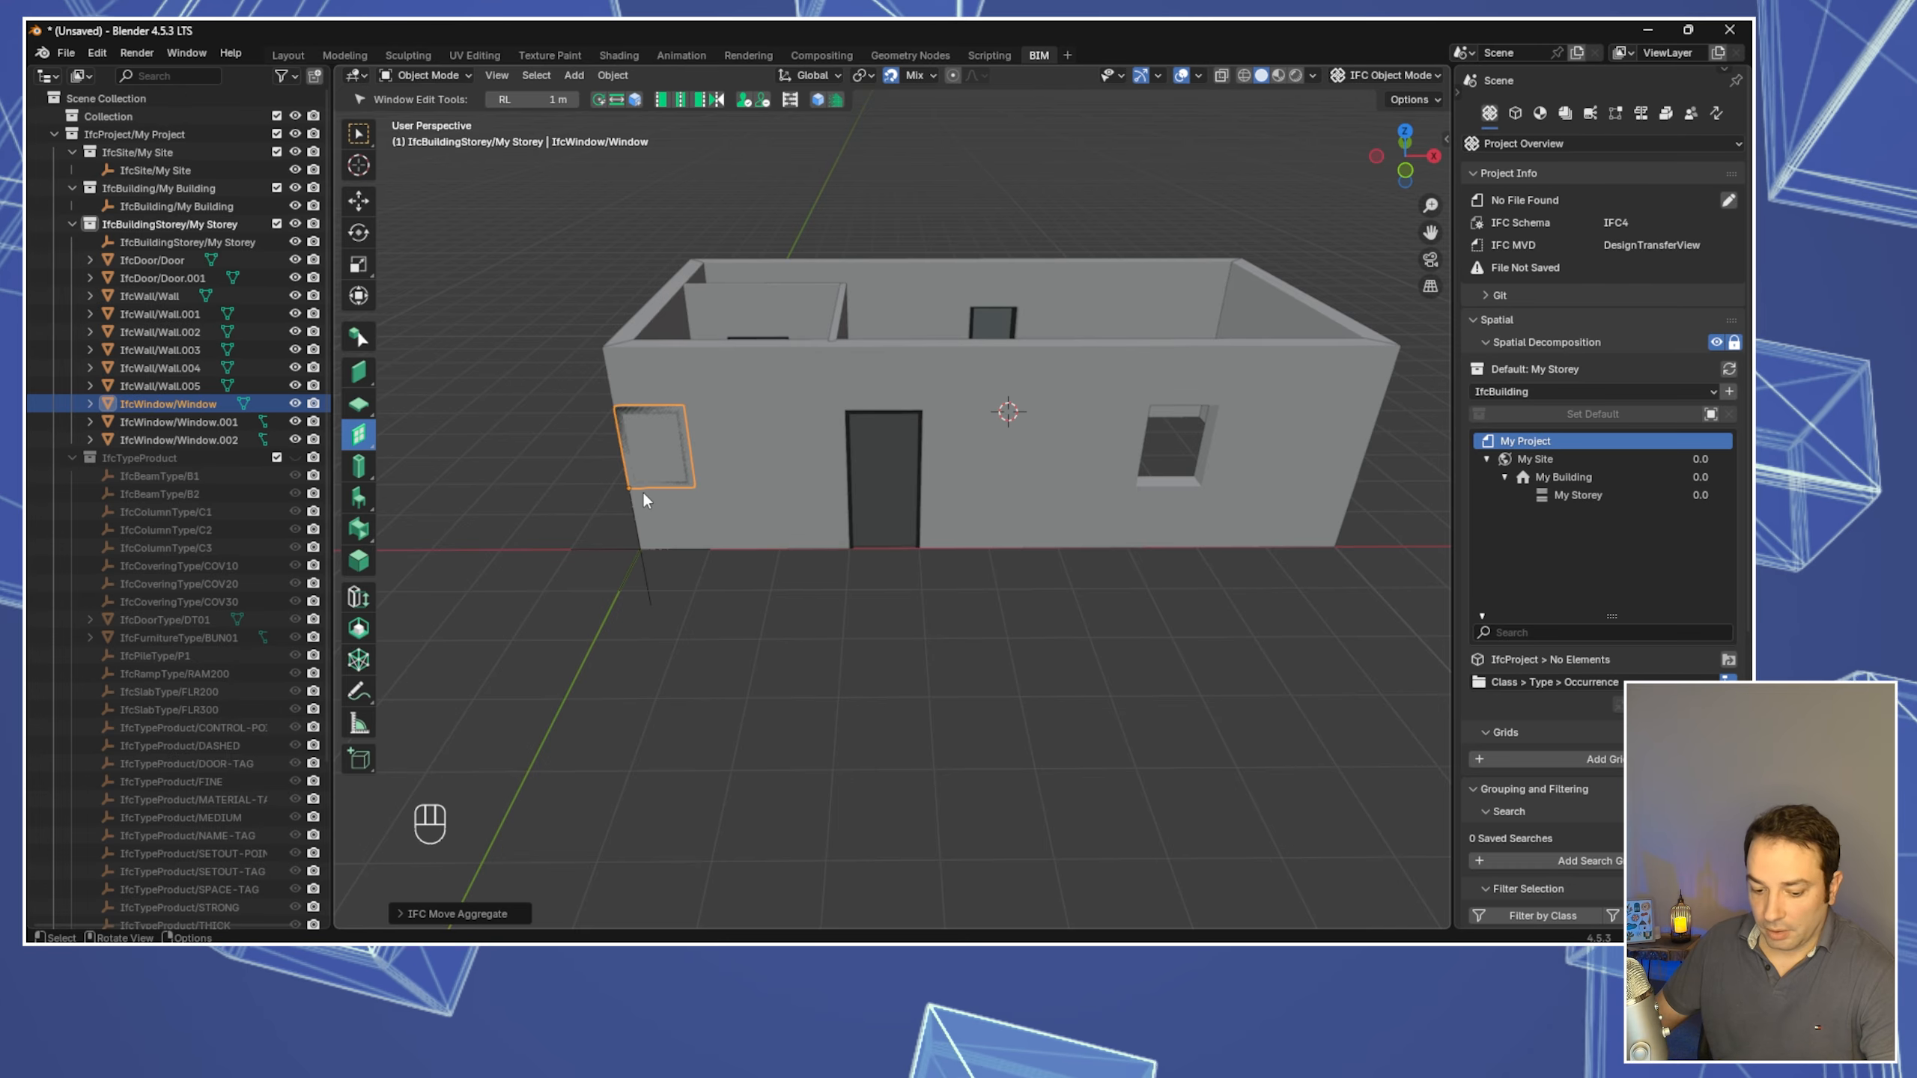
Offset the window 6 m along positive X from the building corner and regenerate it so its wall opening follows
key(g)
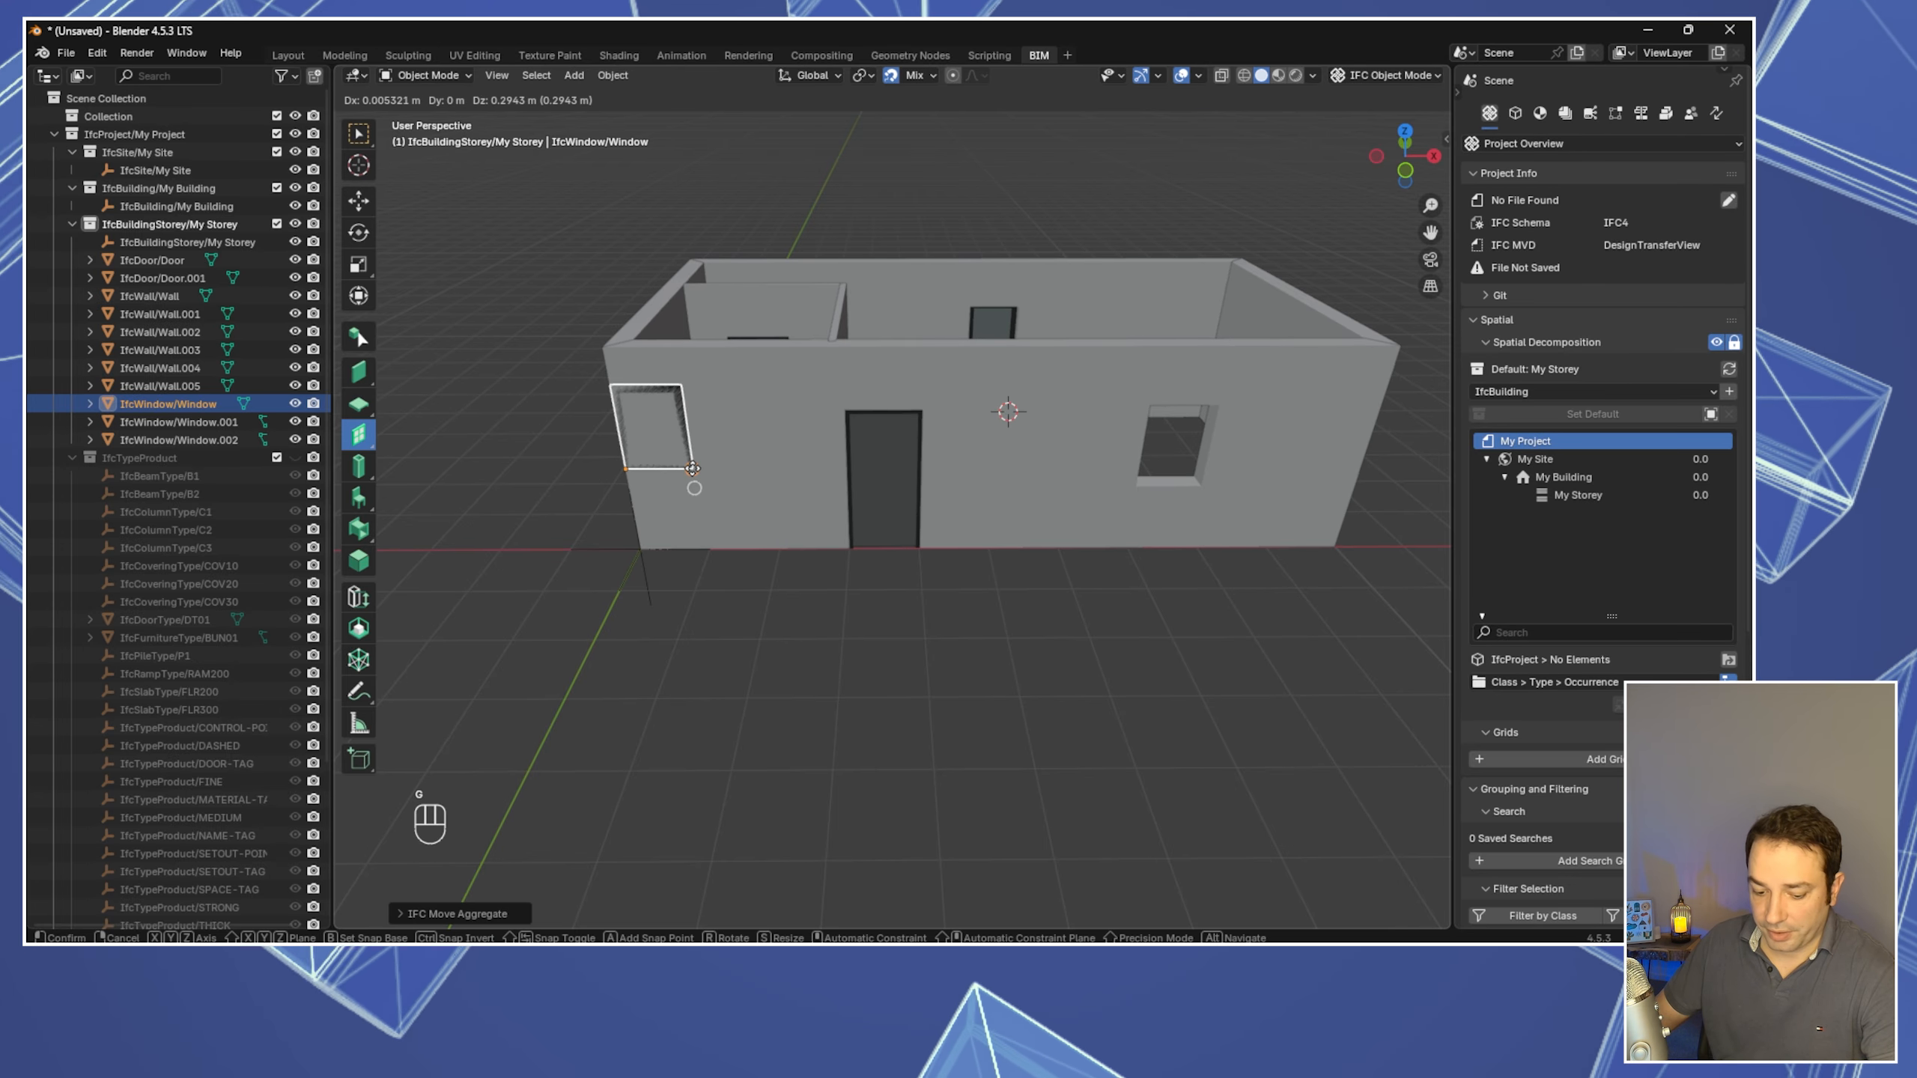
key(x)
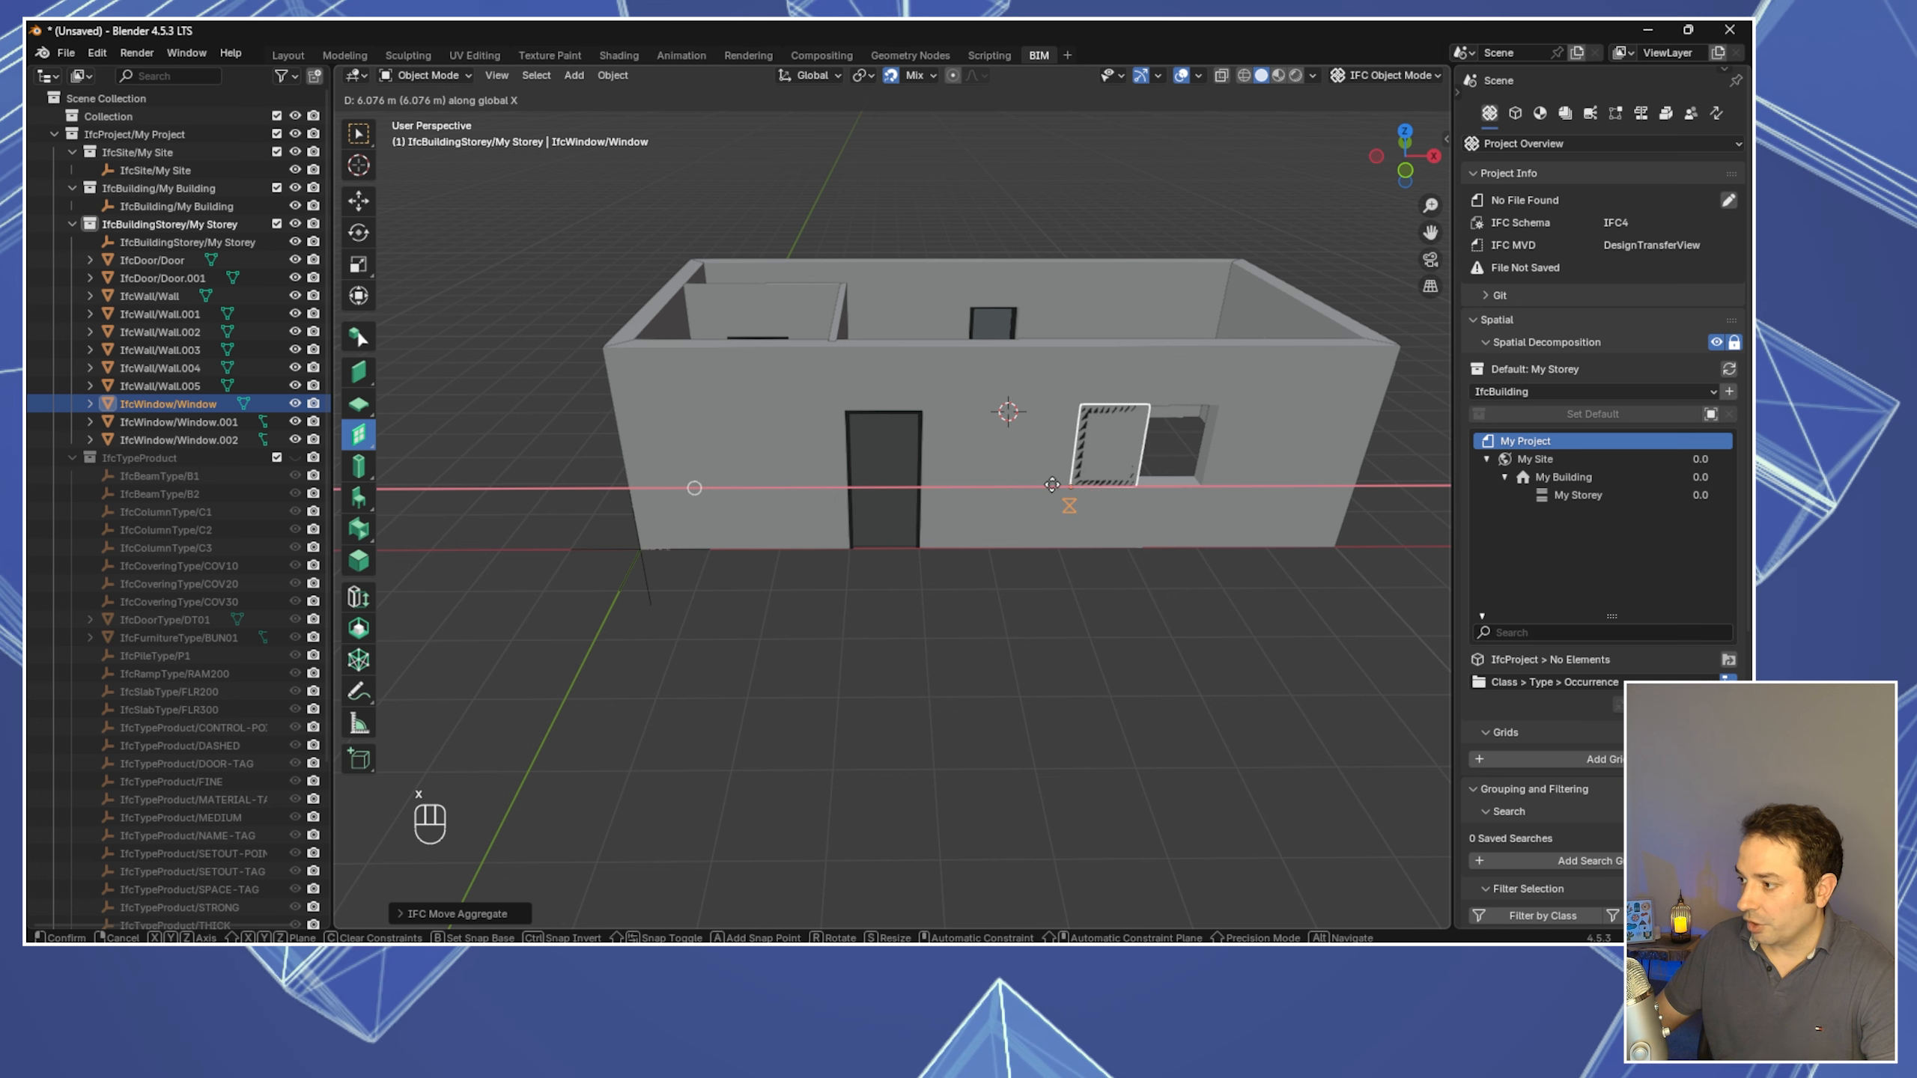
key(KP_6)
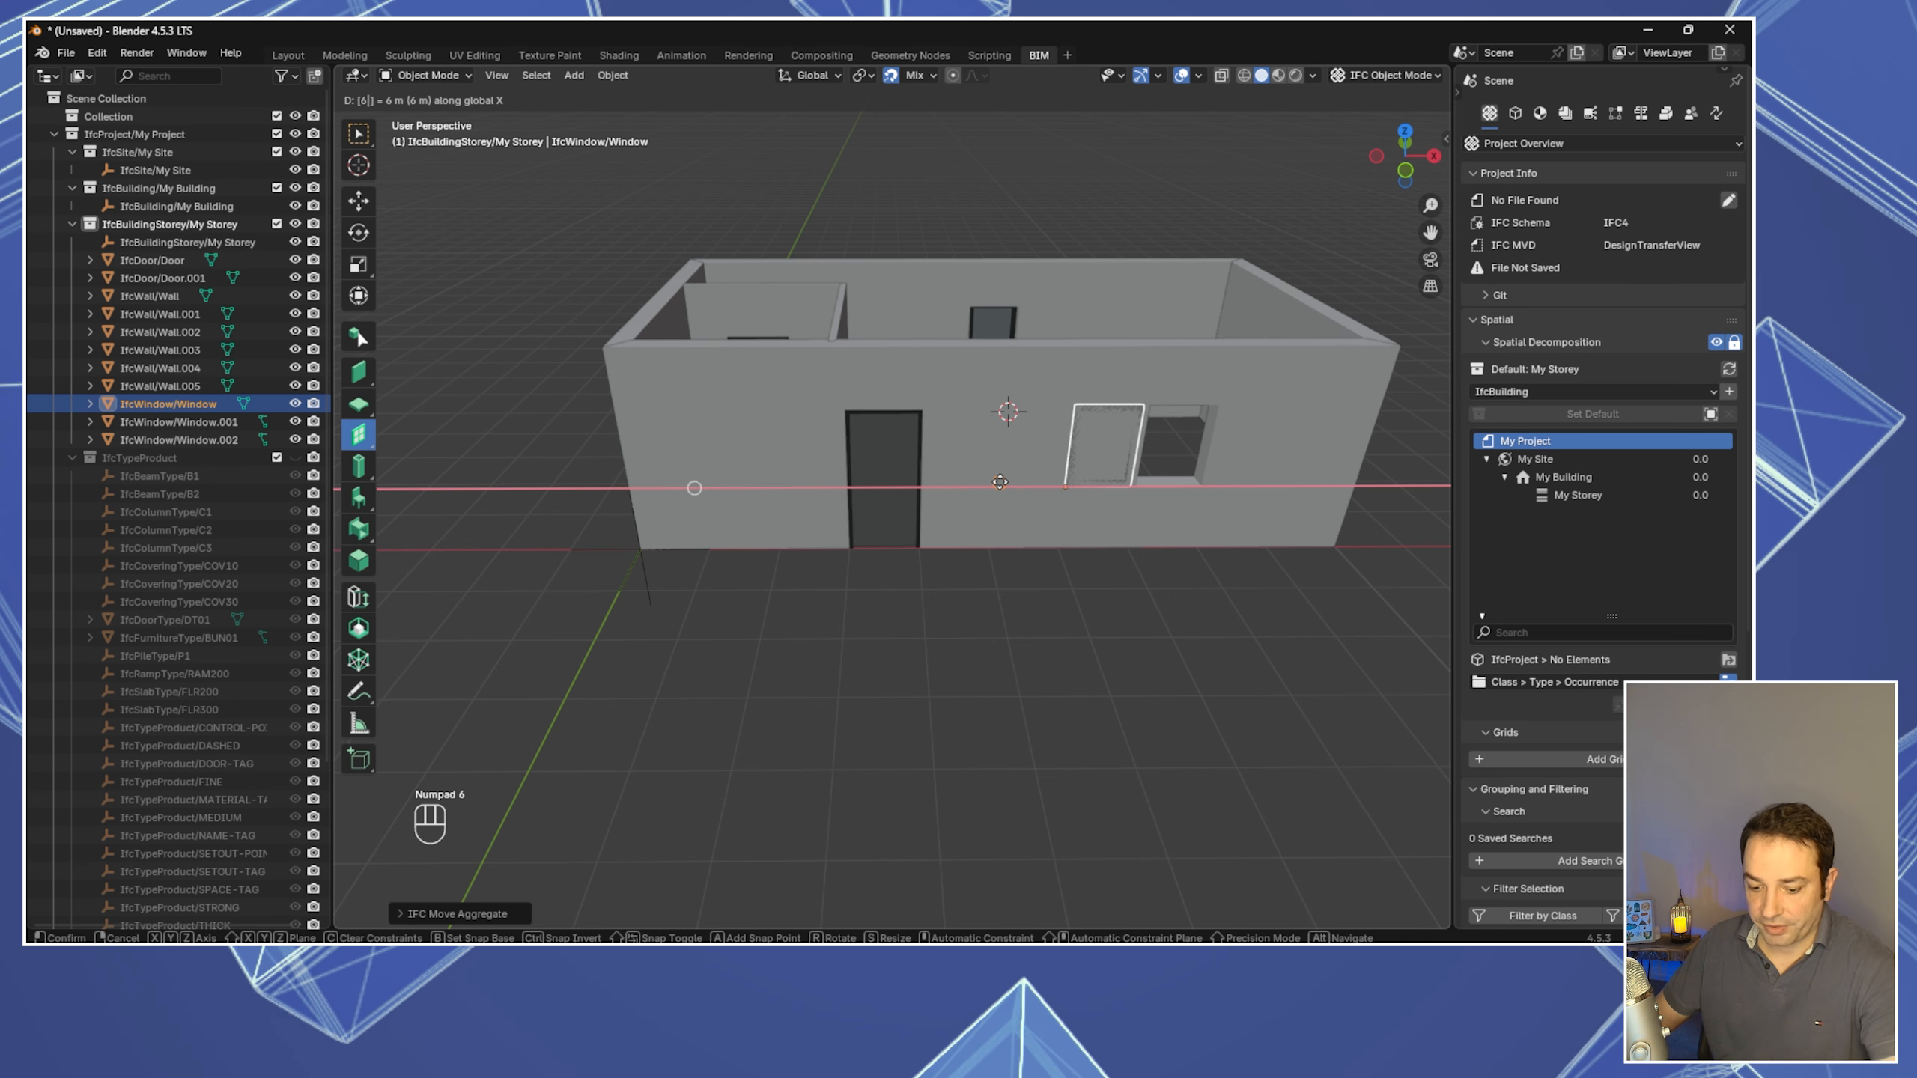
key(Return)
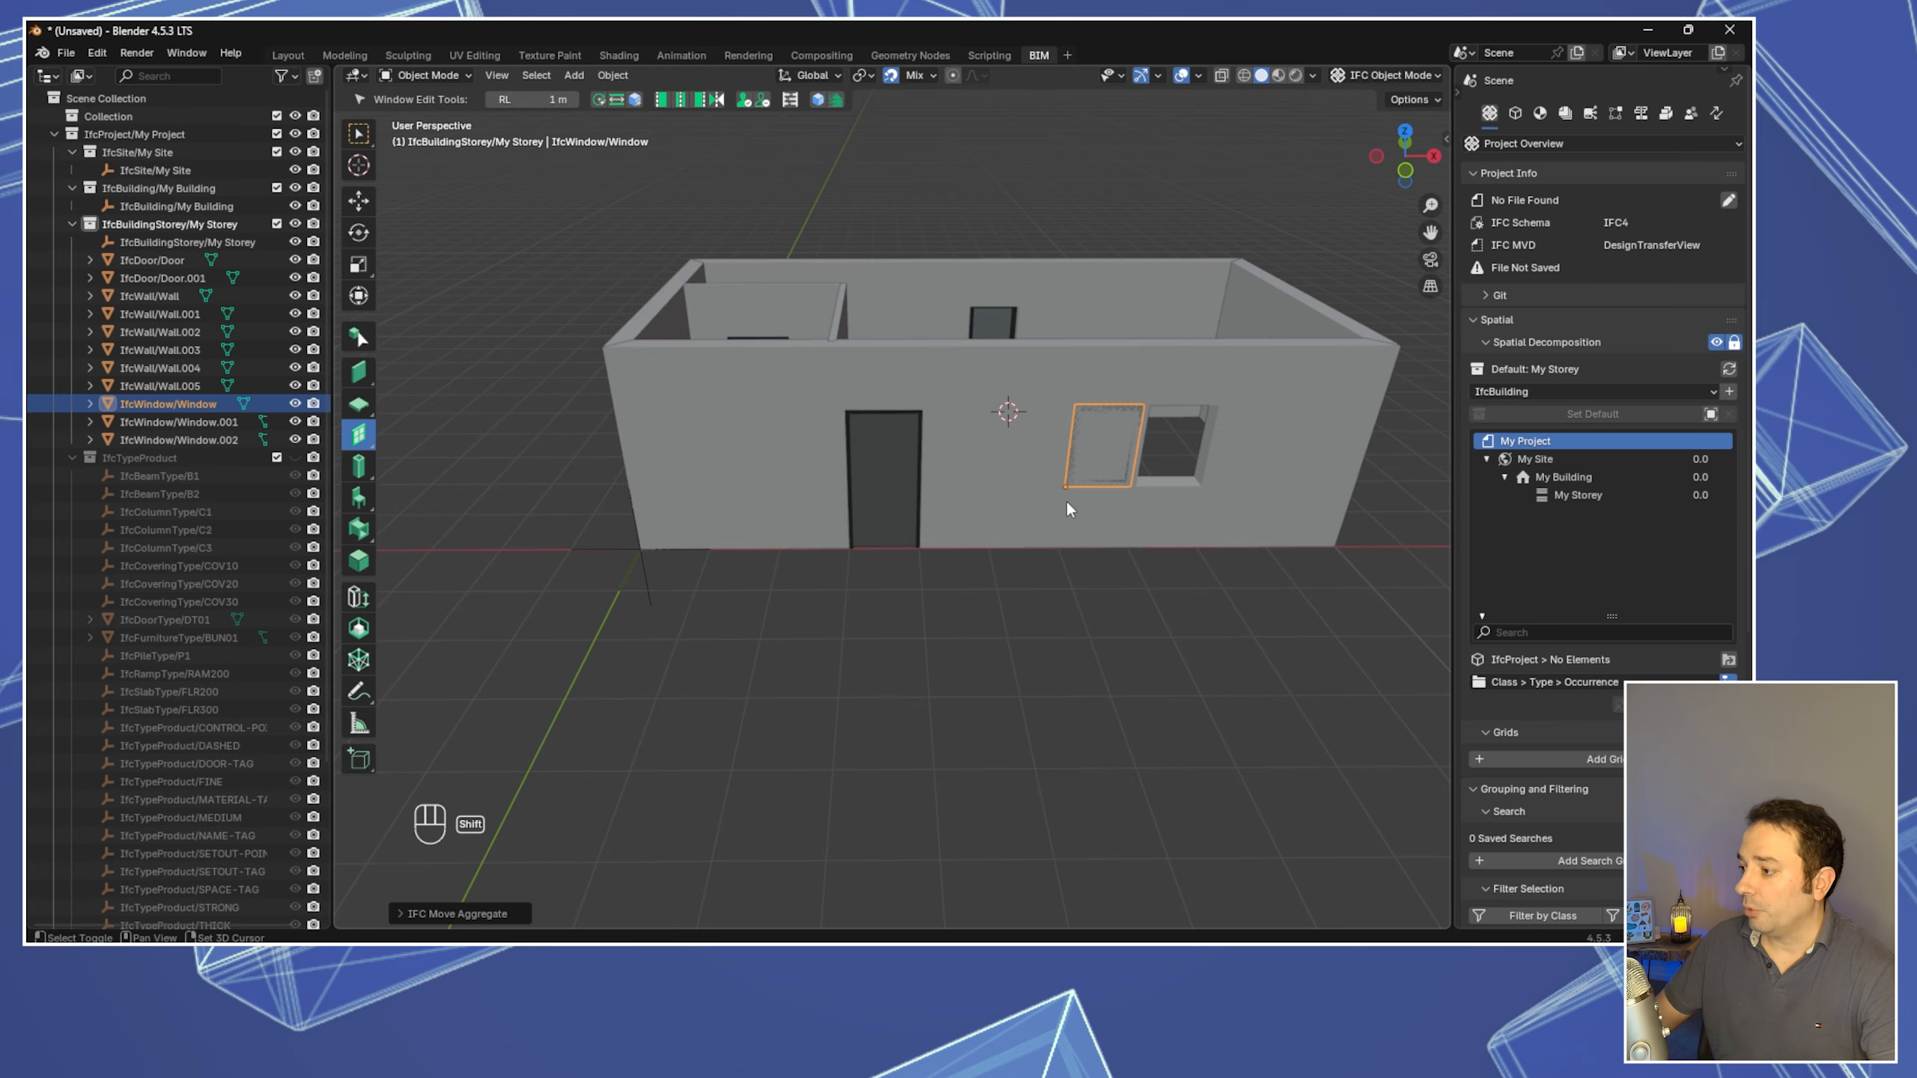
mouse_move(1103, 547)
middle_down()
mouse_move(1099, 640)
mouse_move(1144, 639)
mouse_move(1075, 560)
middle_up()
Examine the door and repositioned window in the X-axis wall from several angles, and select the door
middle_drag(838, 521, 938, 655)
middle_drag(963, 570, 955, 571)
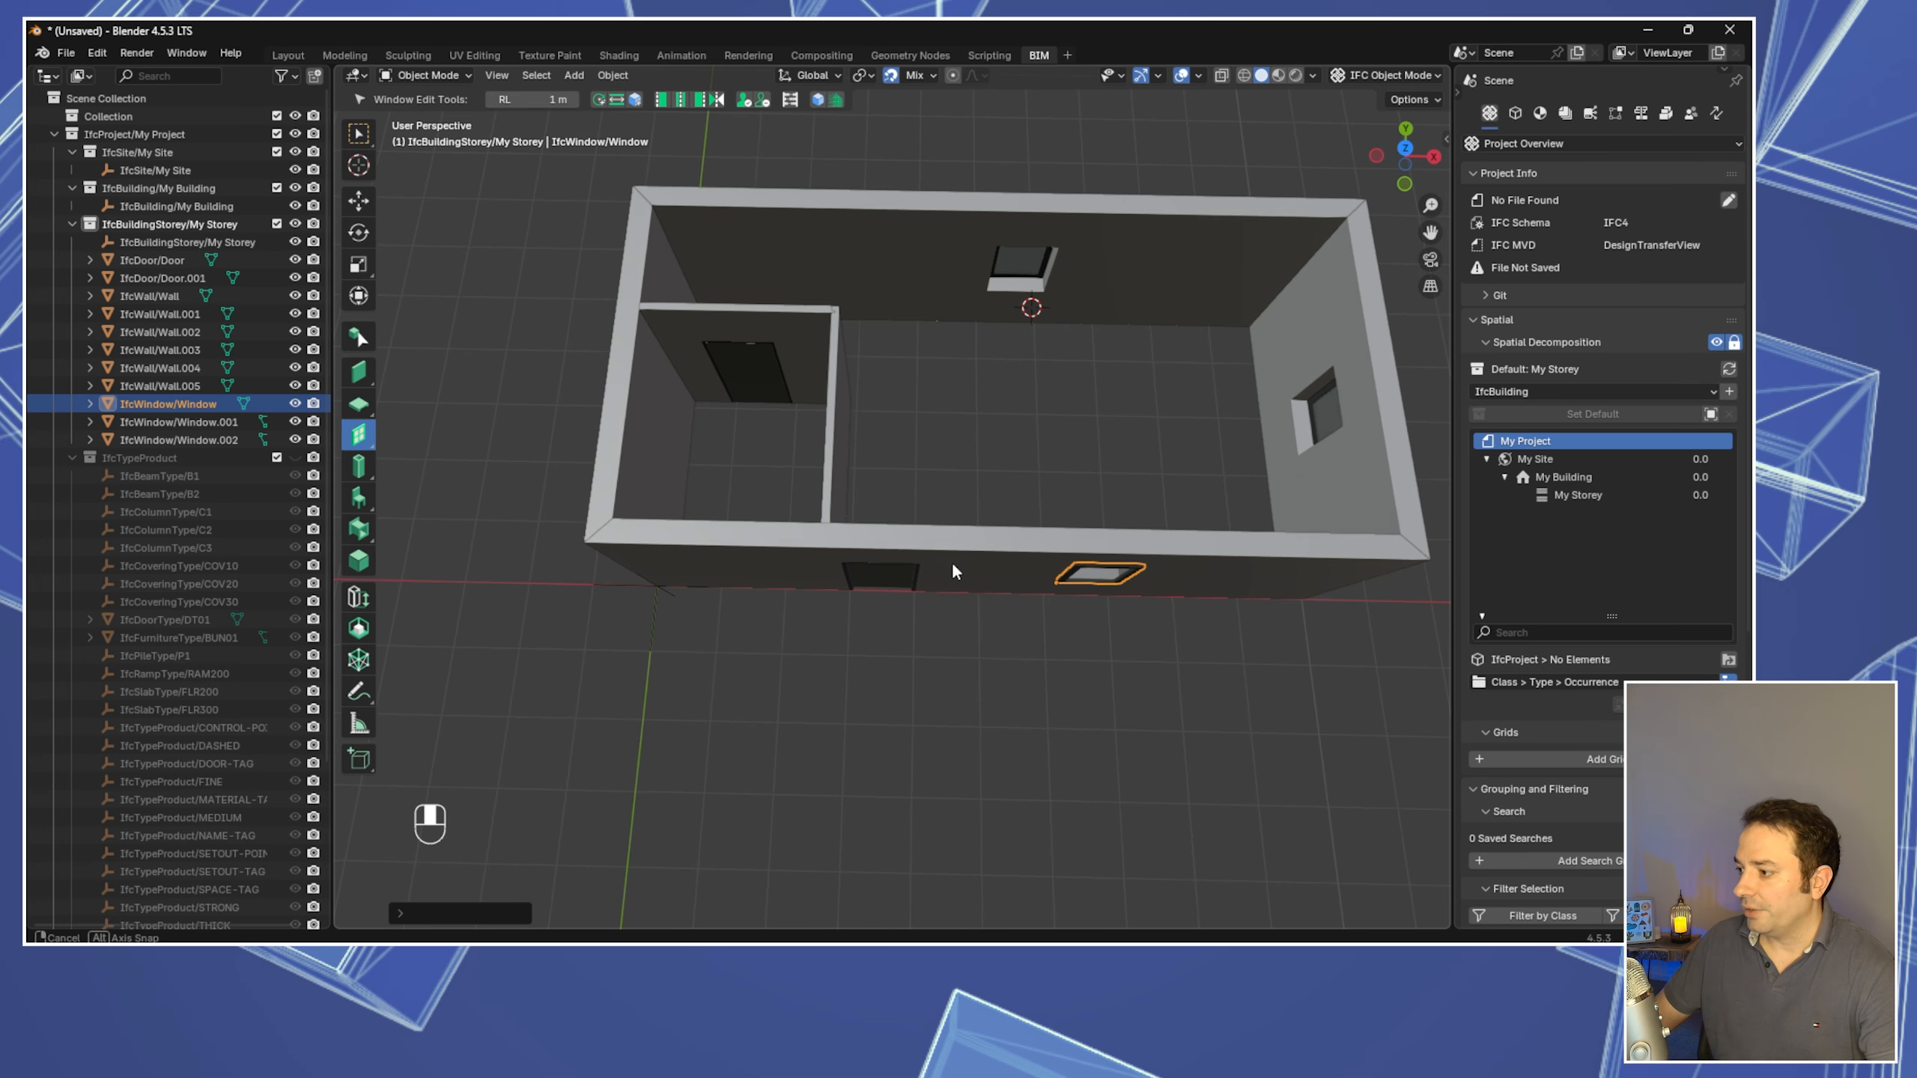
middle_drag(1272, 634, 1016, 559)
scroll(819, 463, up, 3)
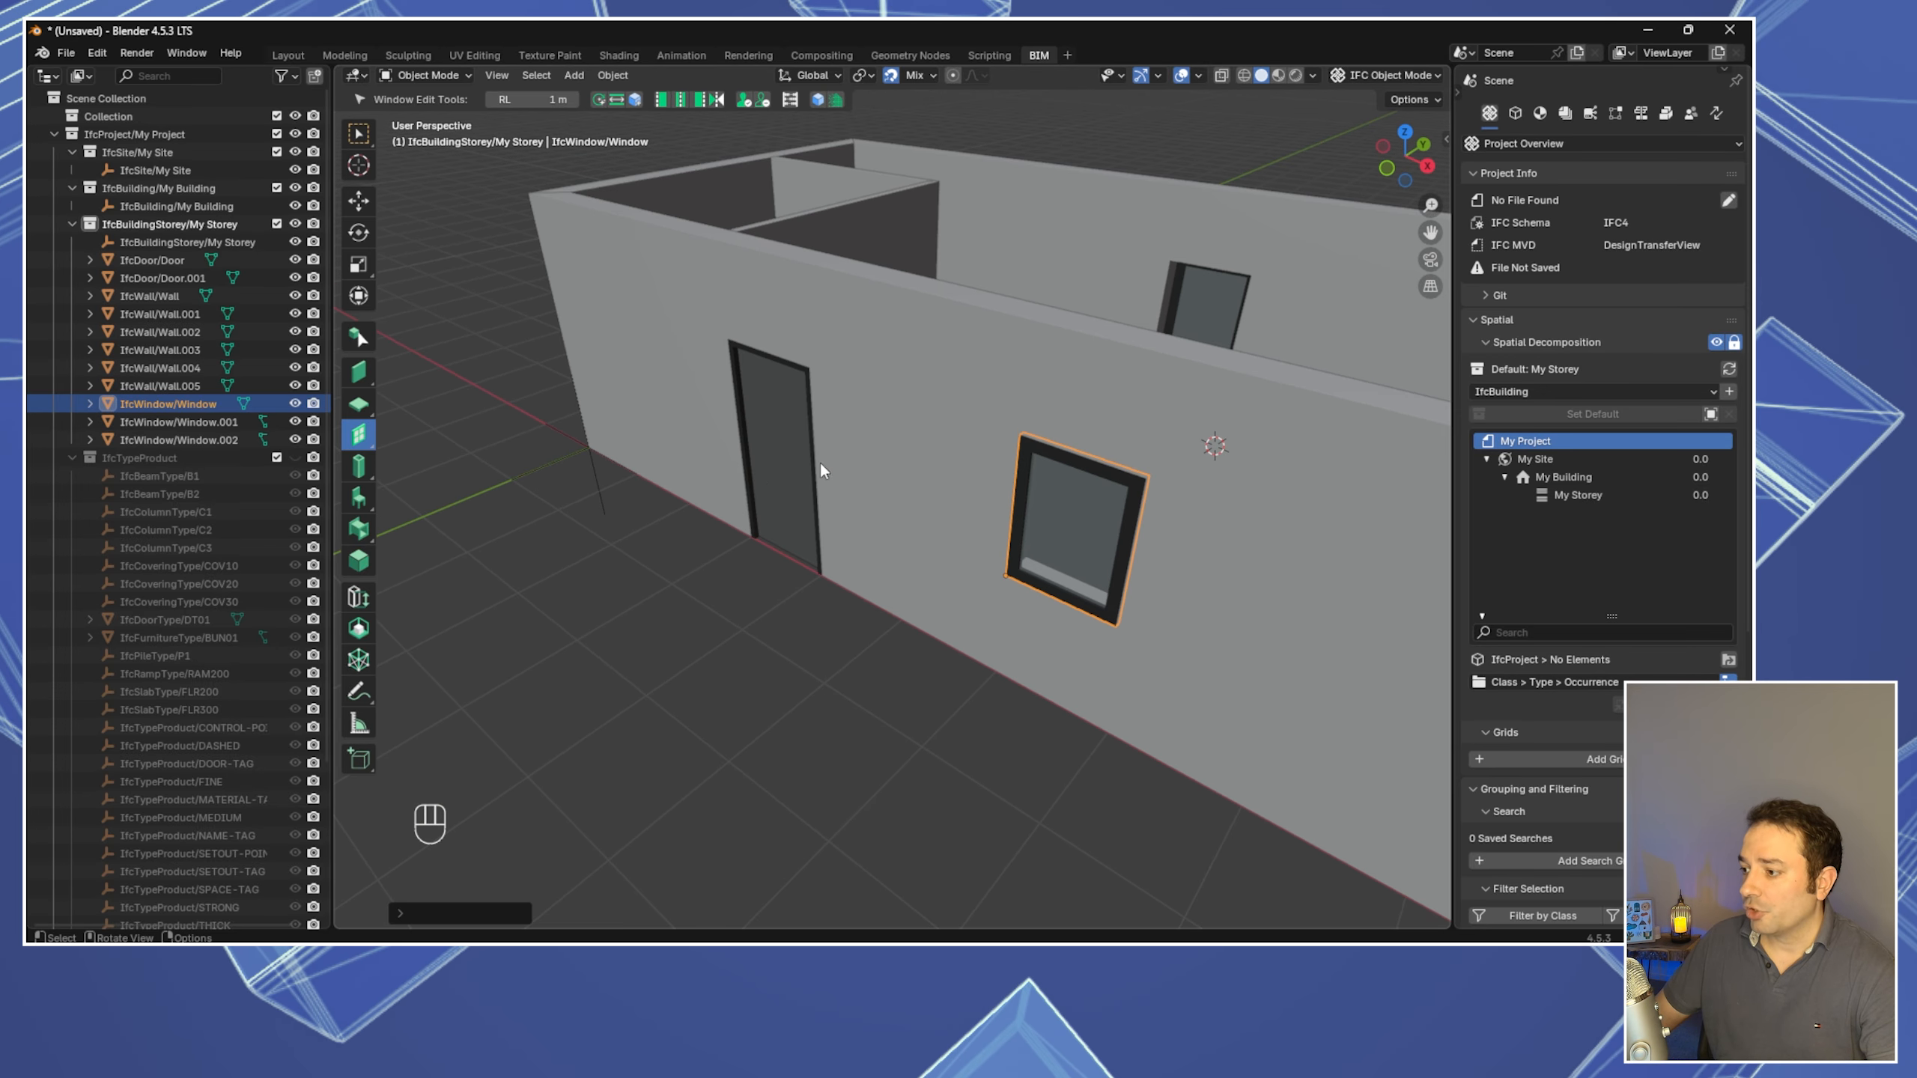
middle_drag(737, 499, 786, 479)
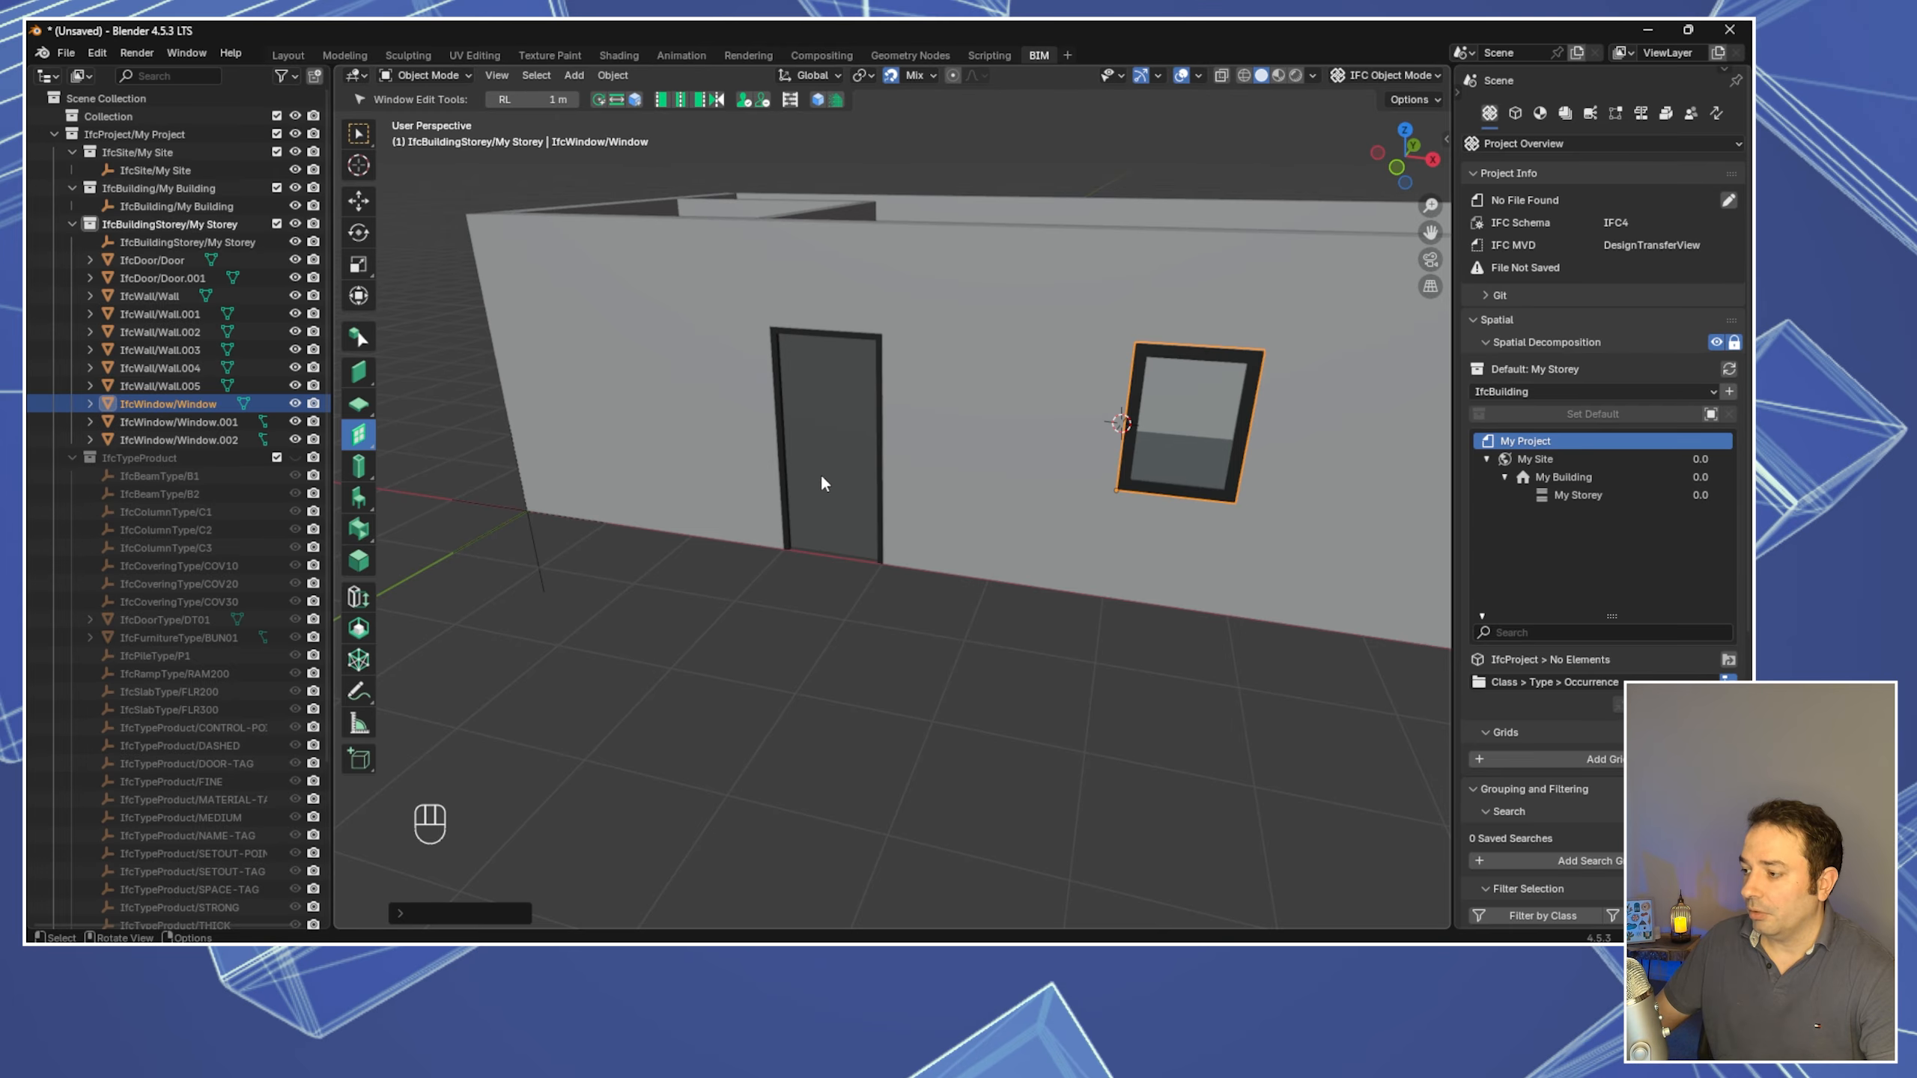
scroll(821, 477, down, 4)
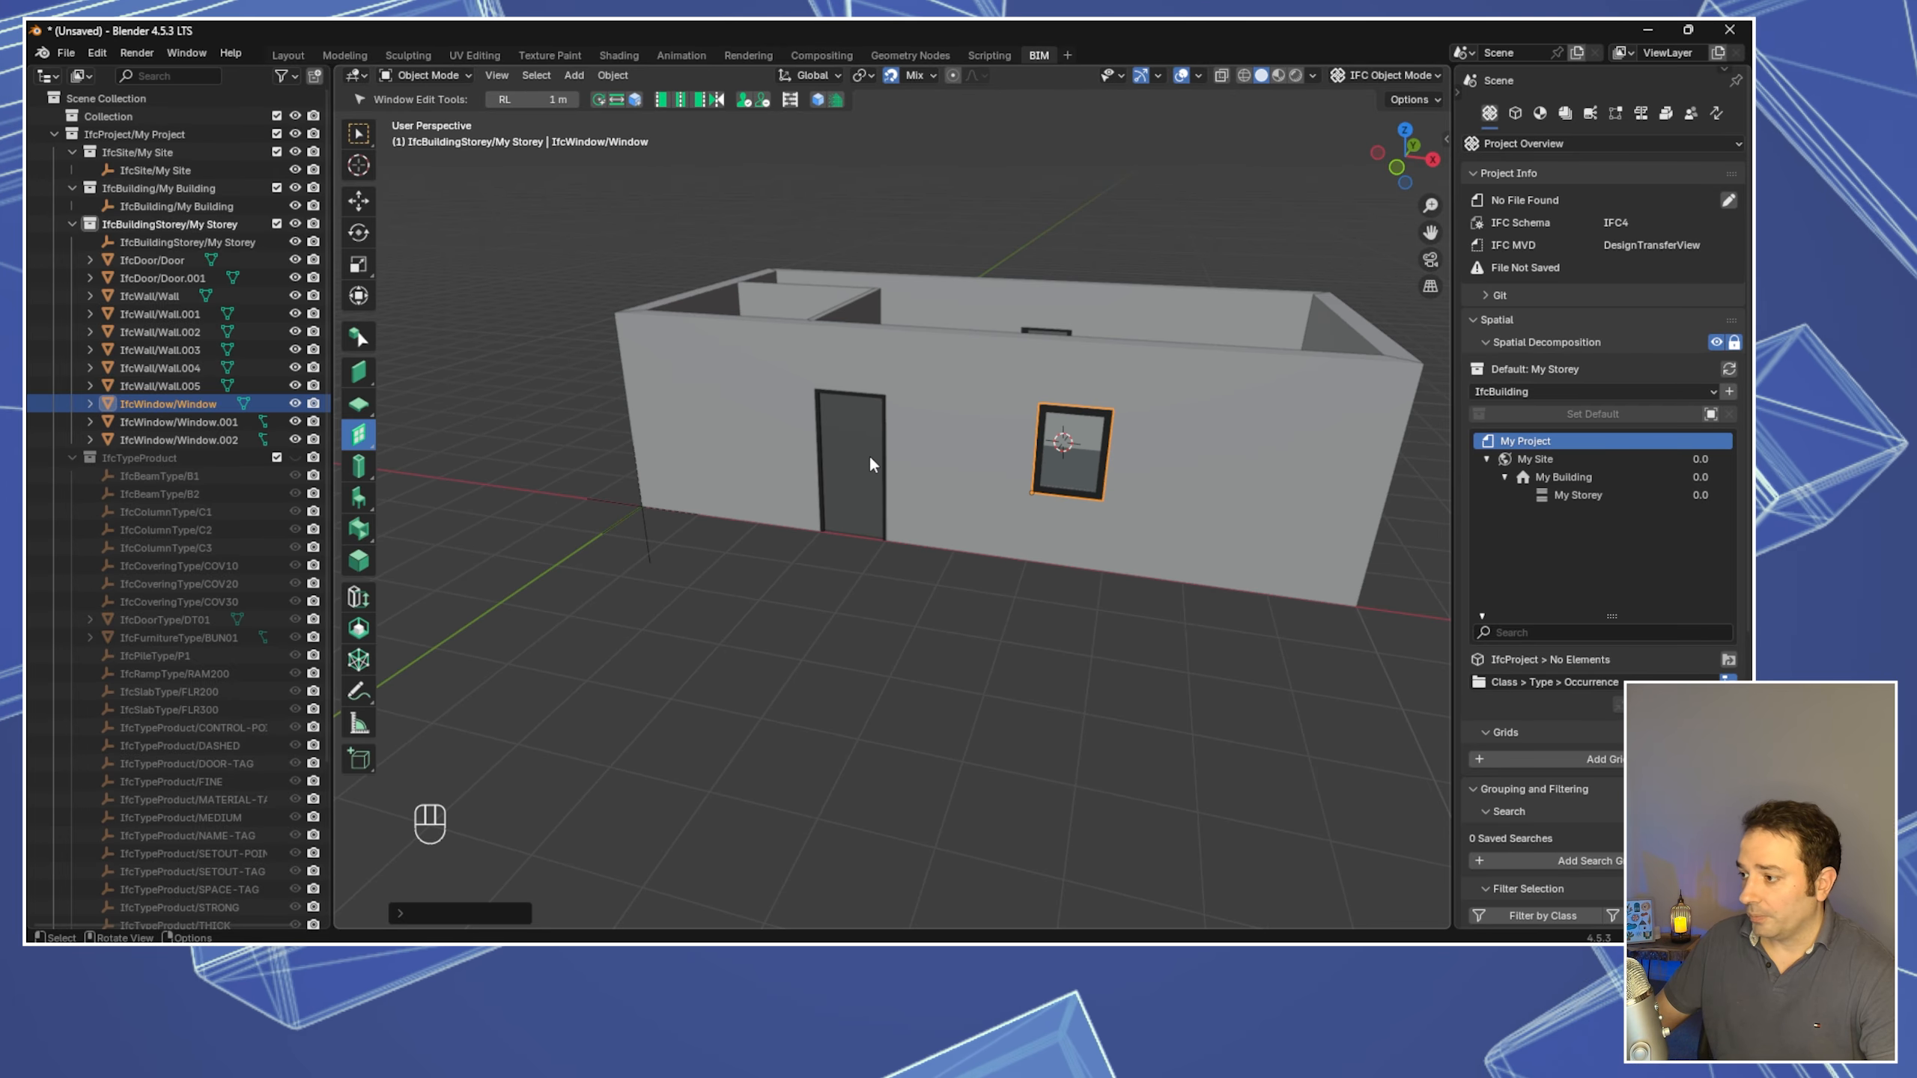
middle_drag(773, 464, 888, 458)
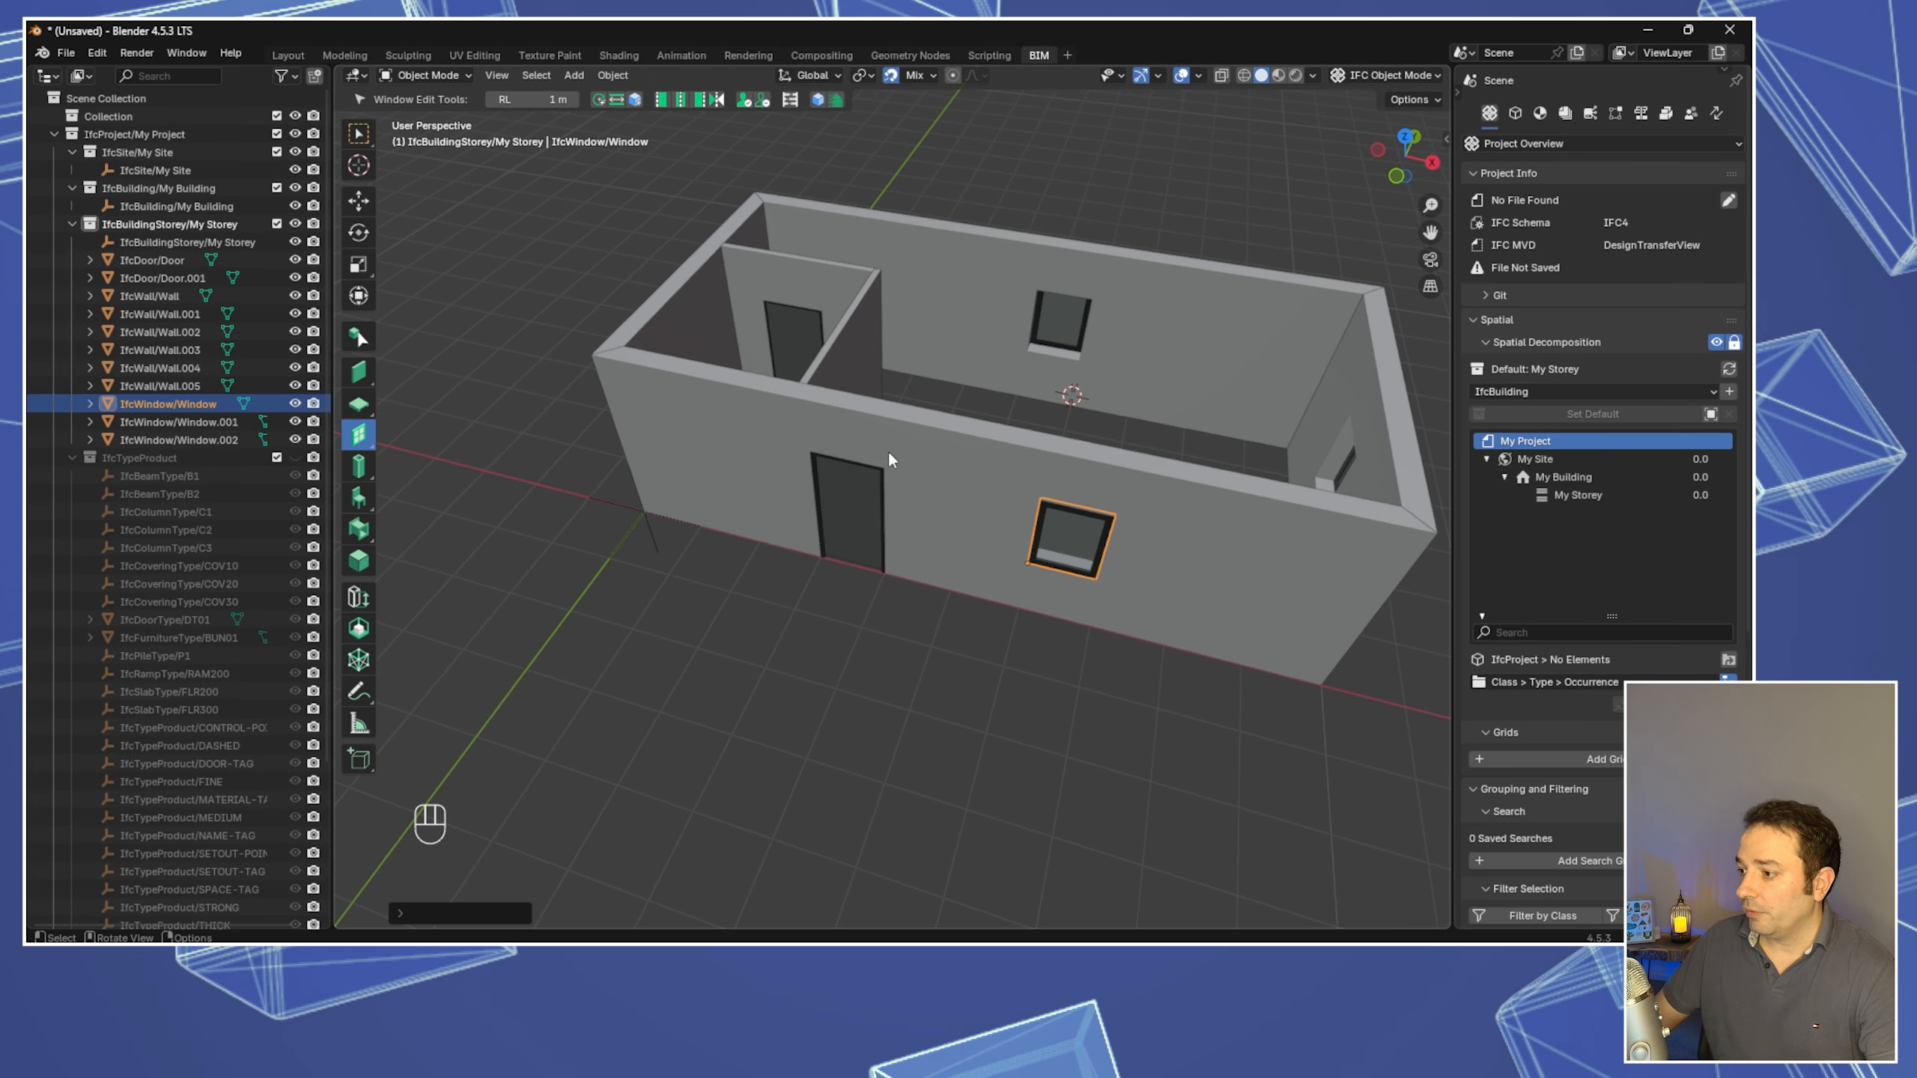
click(865, 499)
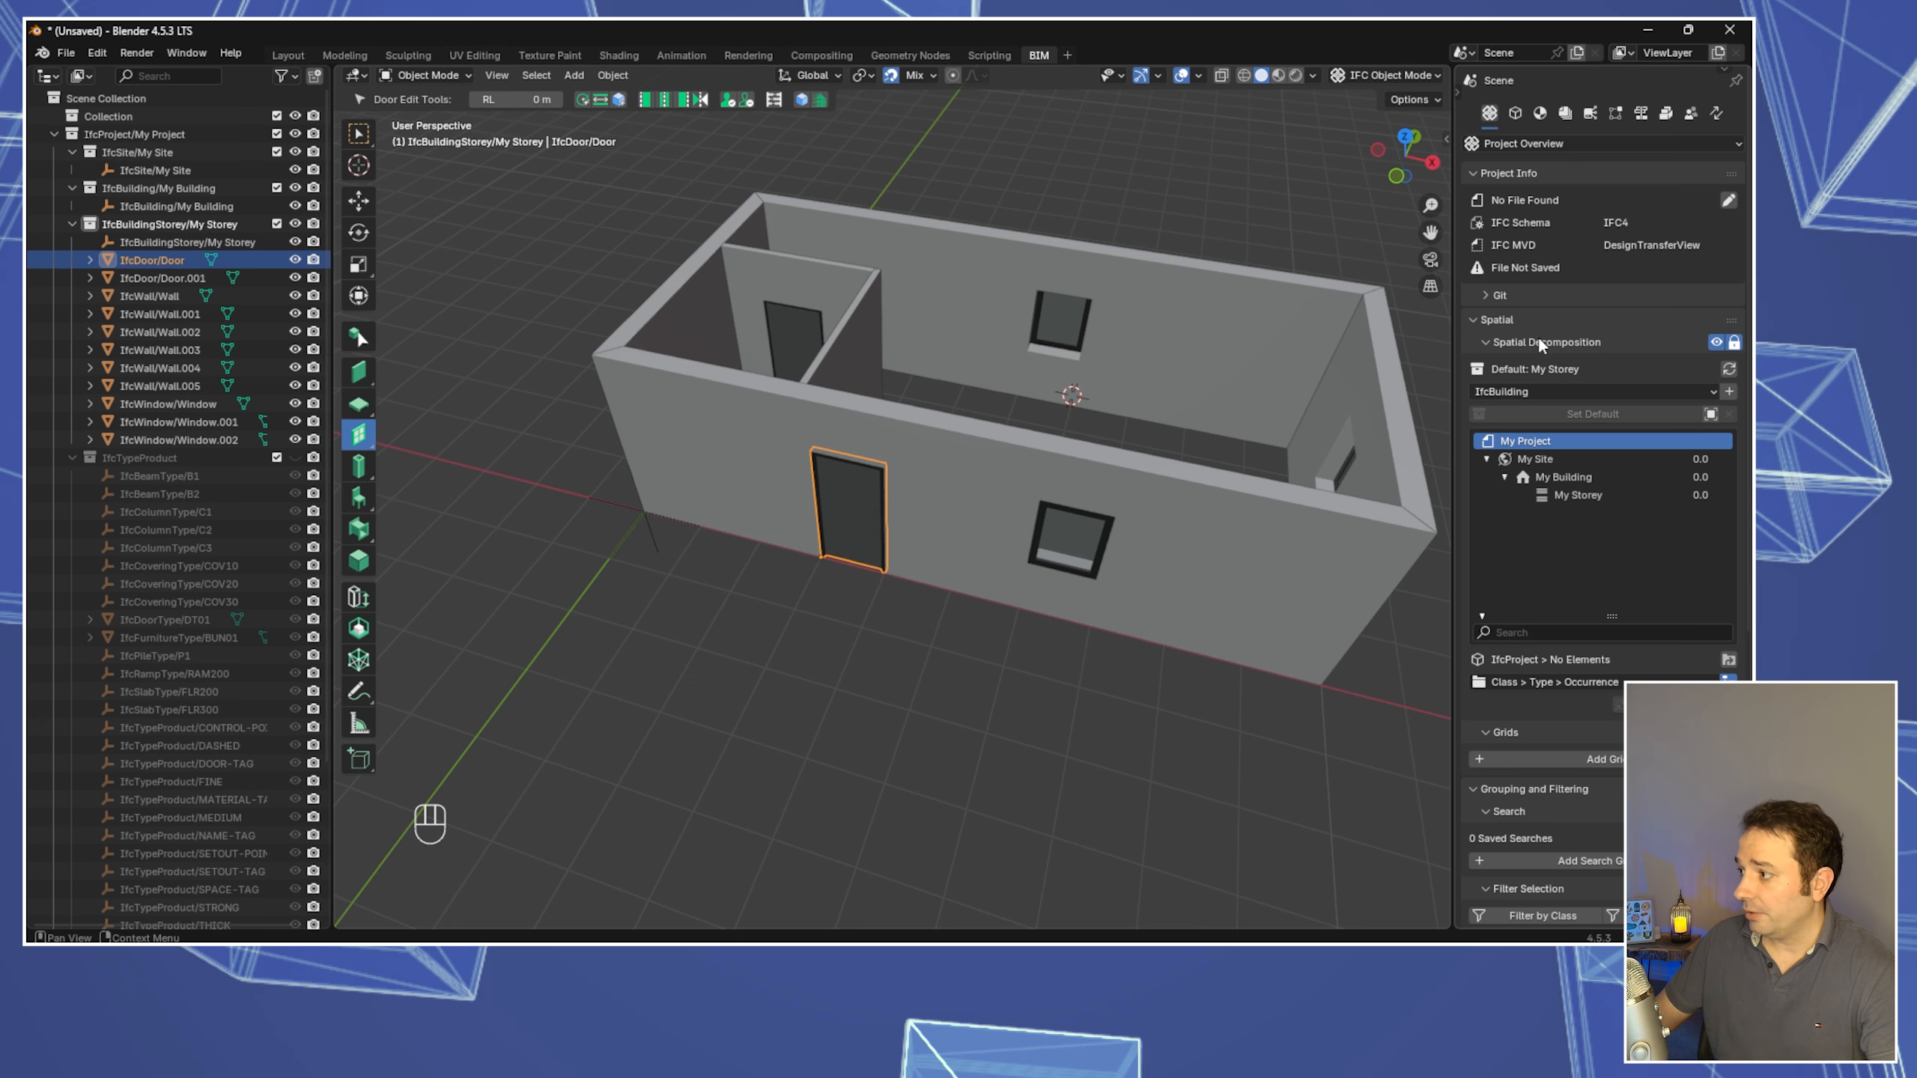
Show the selected door's parametric geometry settings under Geometry and Materials, with the other sections except Profiles collapsed
click(1546, 117)
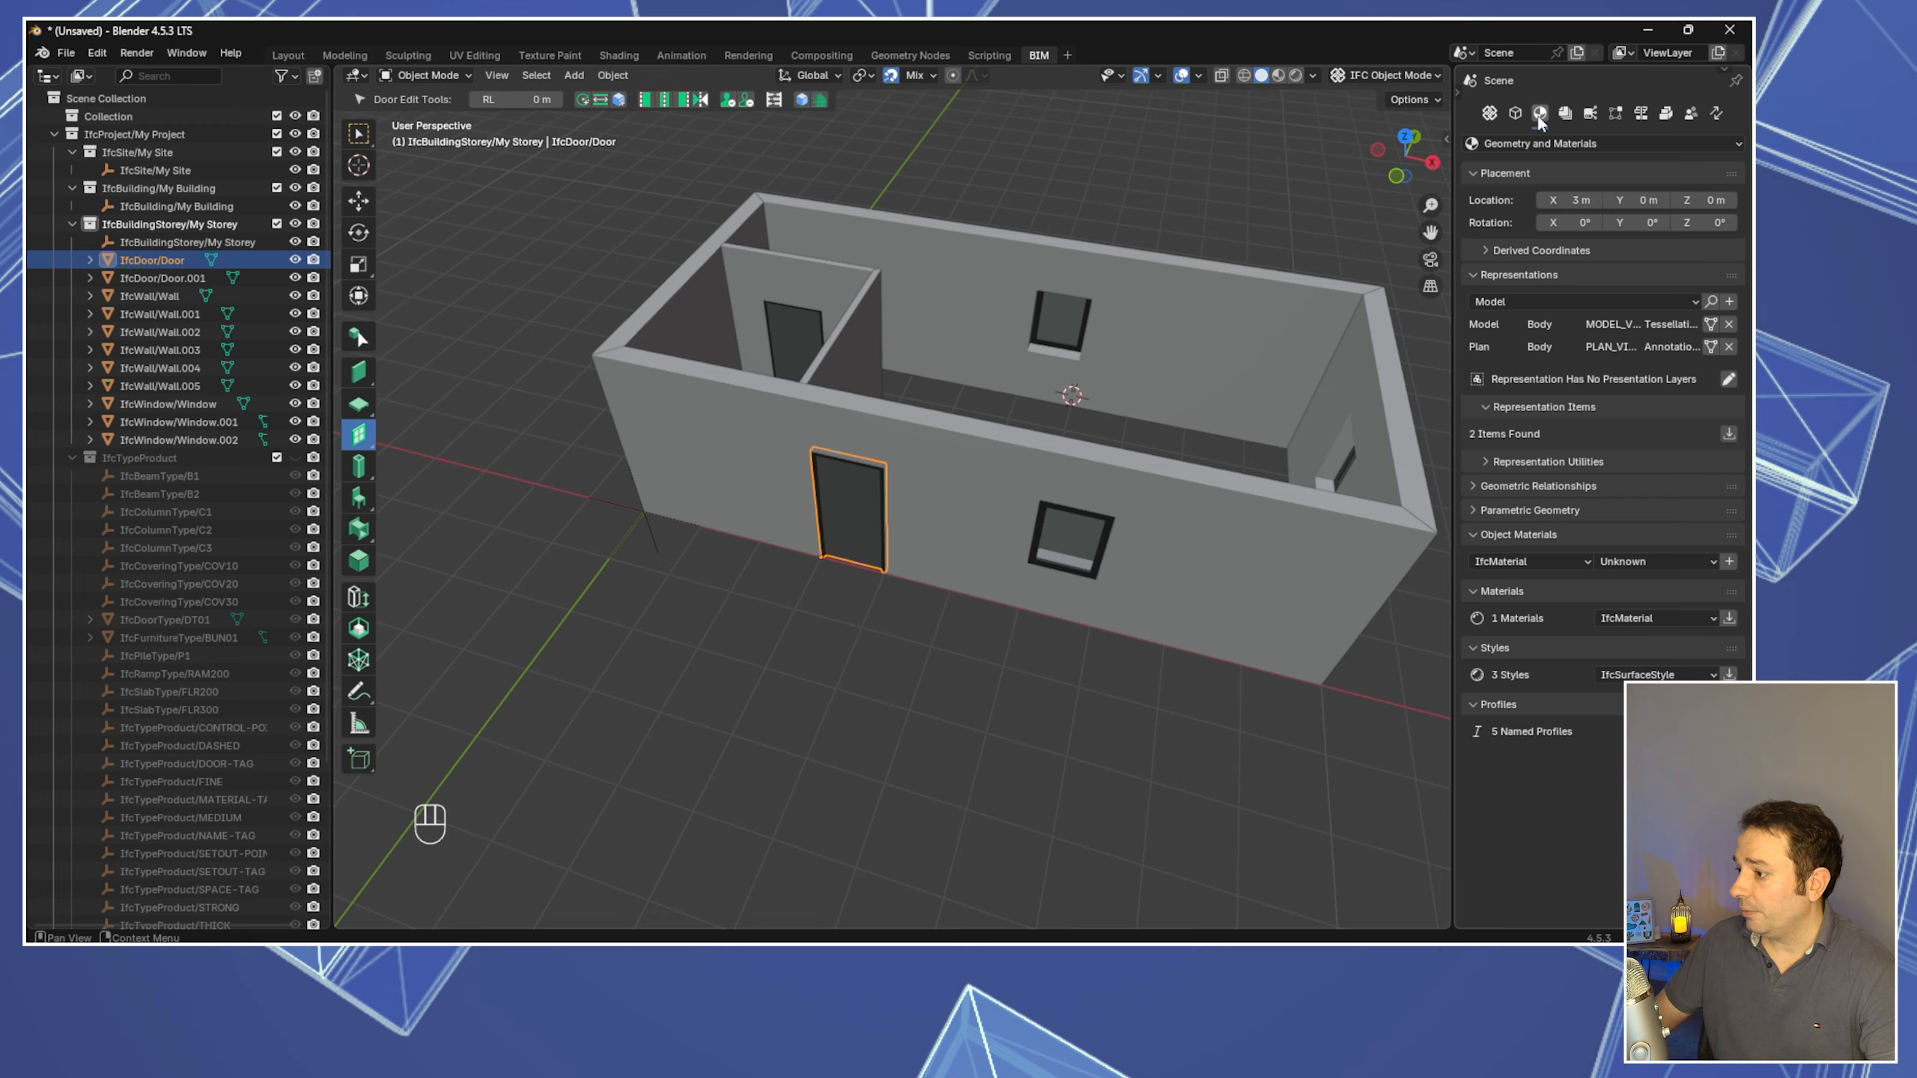
click(1469, 172)
click(1469, 196)
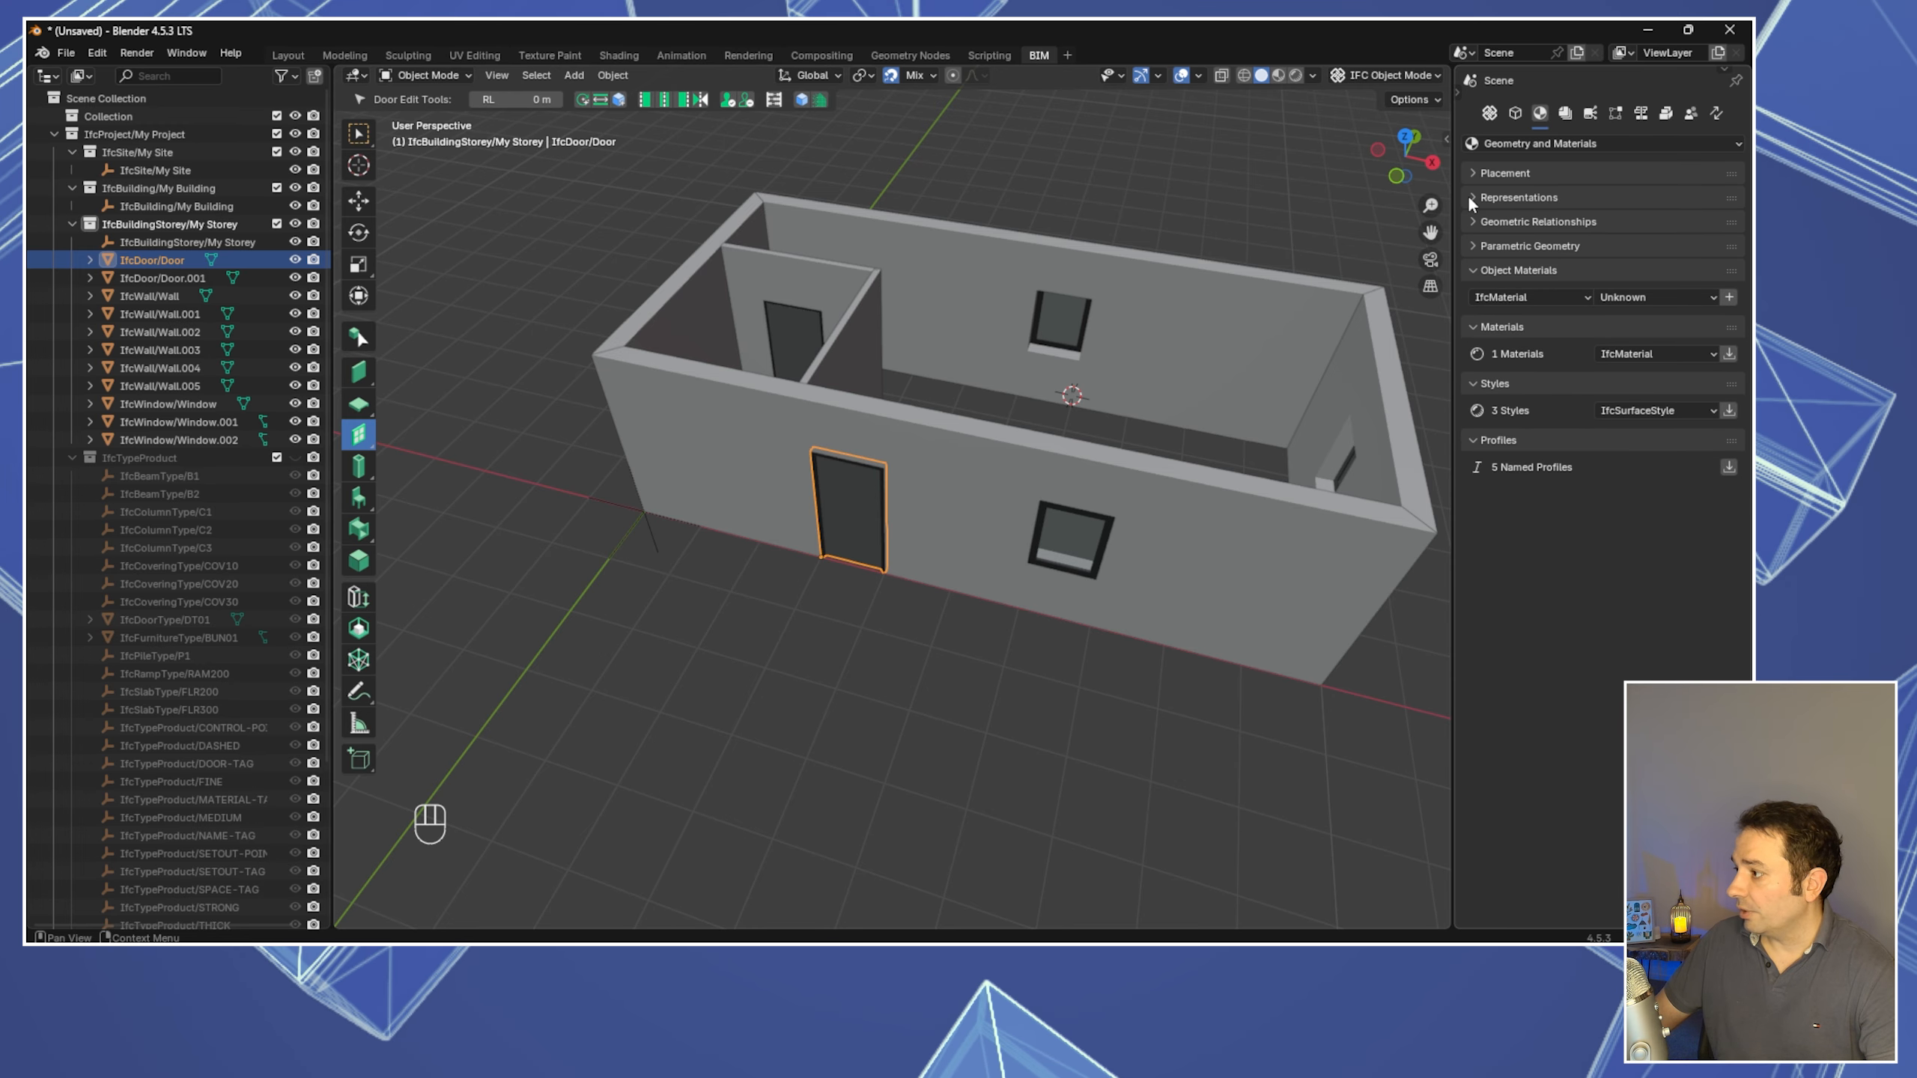
click(1474, 269)
click(1473, 293)
click(1474, 318)
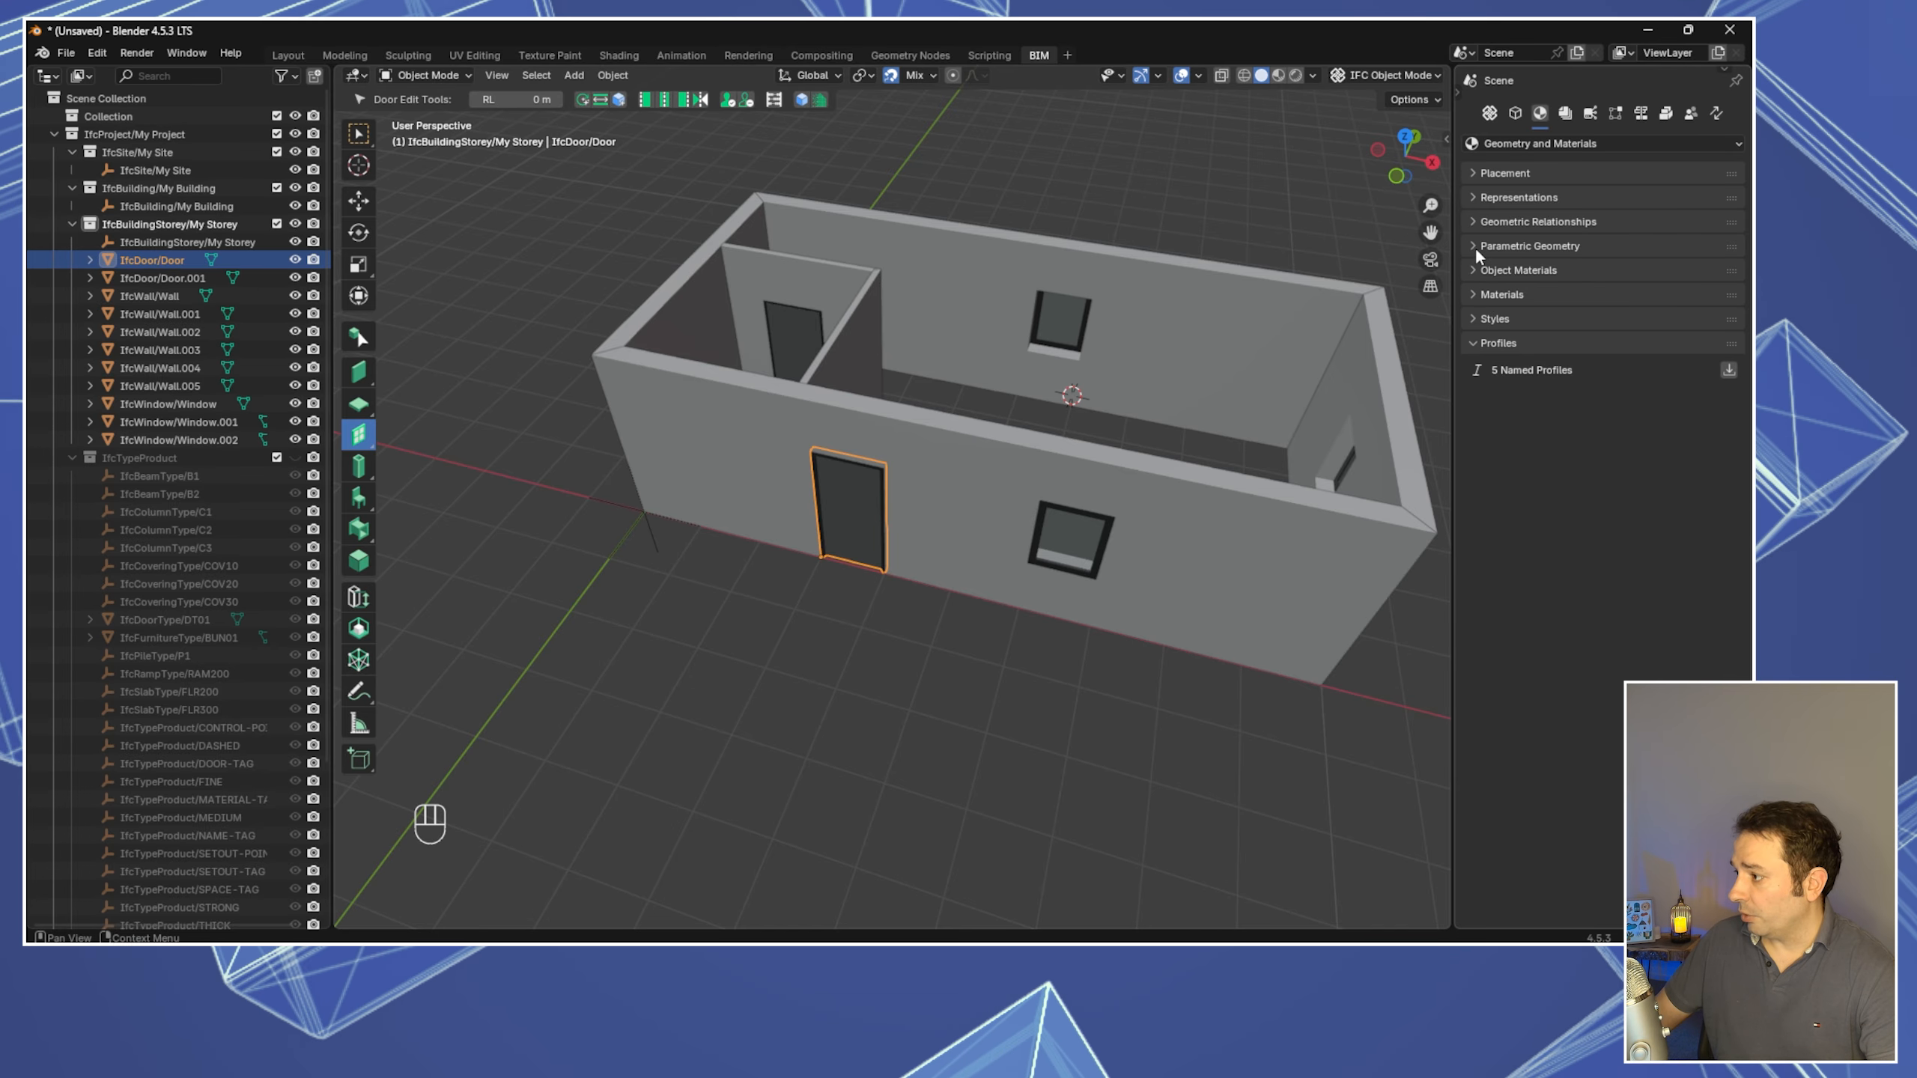
click(1472, 244)
click(1485, 313)
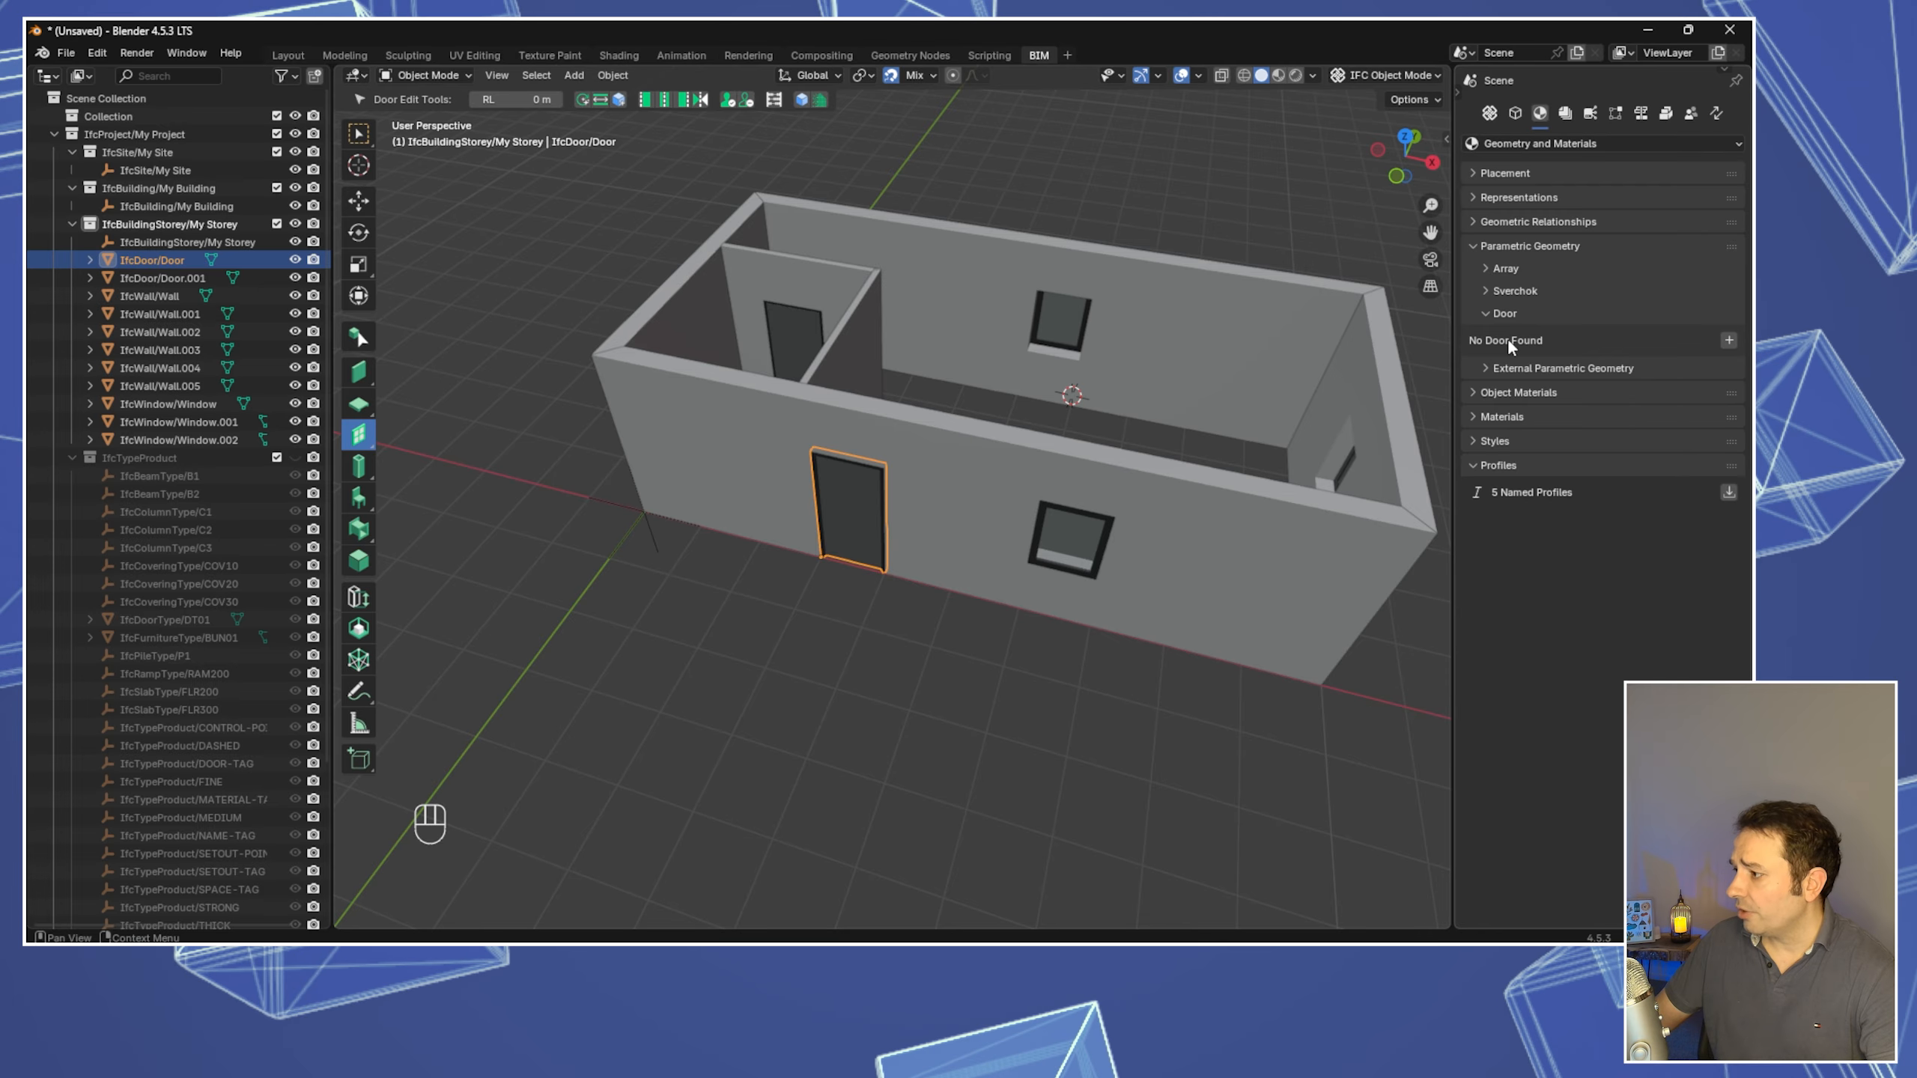
Add parametric door geometry to the selected door in the X-axis wall and inspect both doors from above and outside
click(1729, 340)
scroll(819, 578, up, 2)
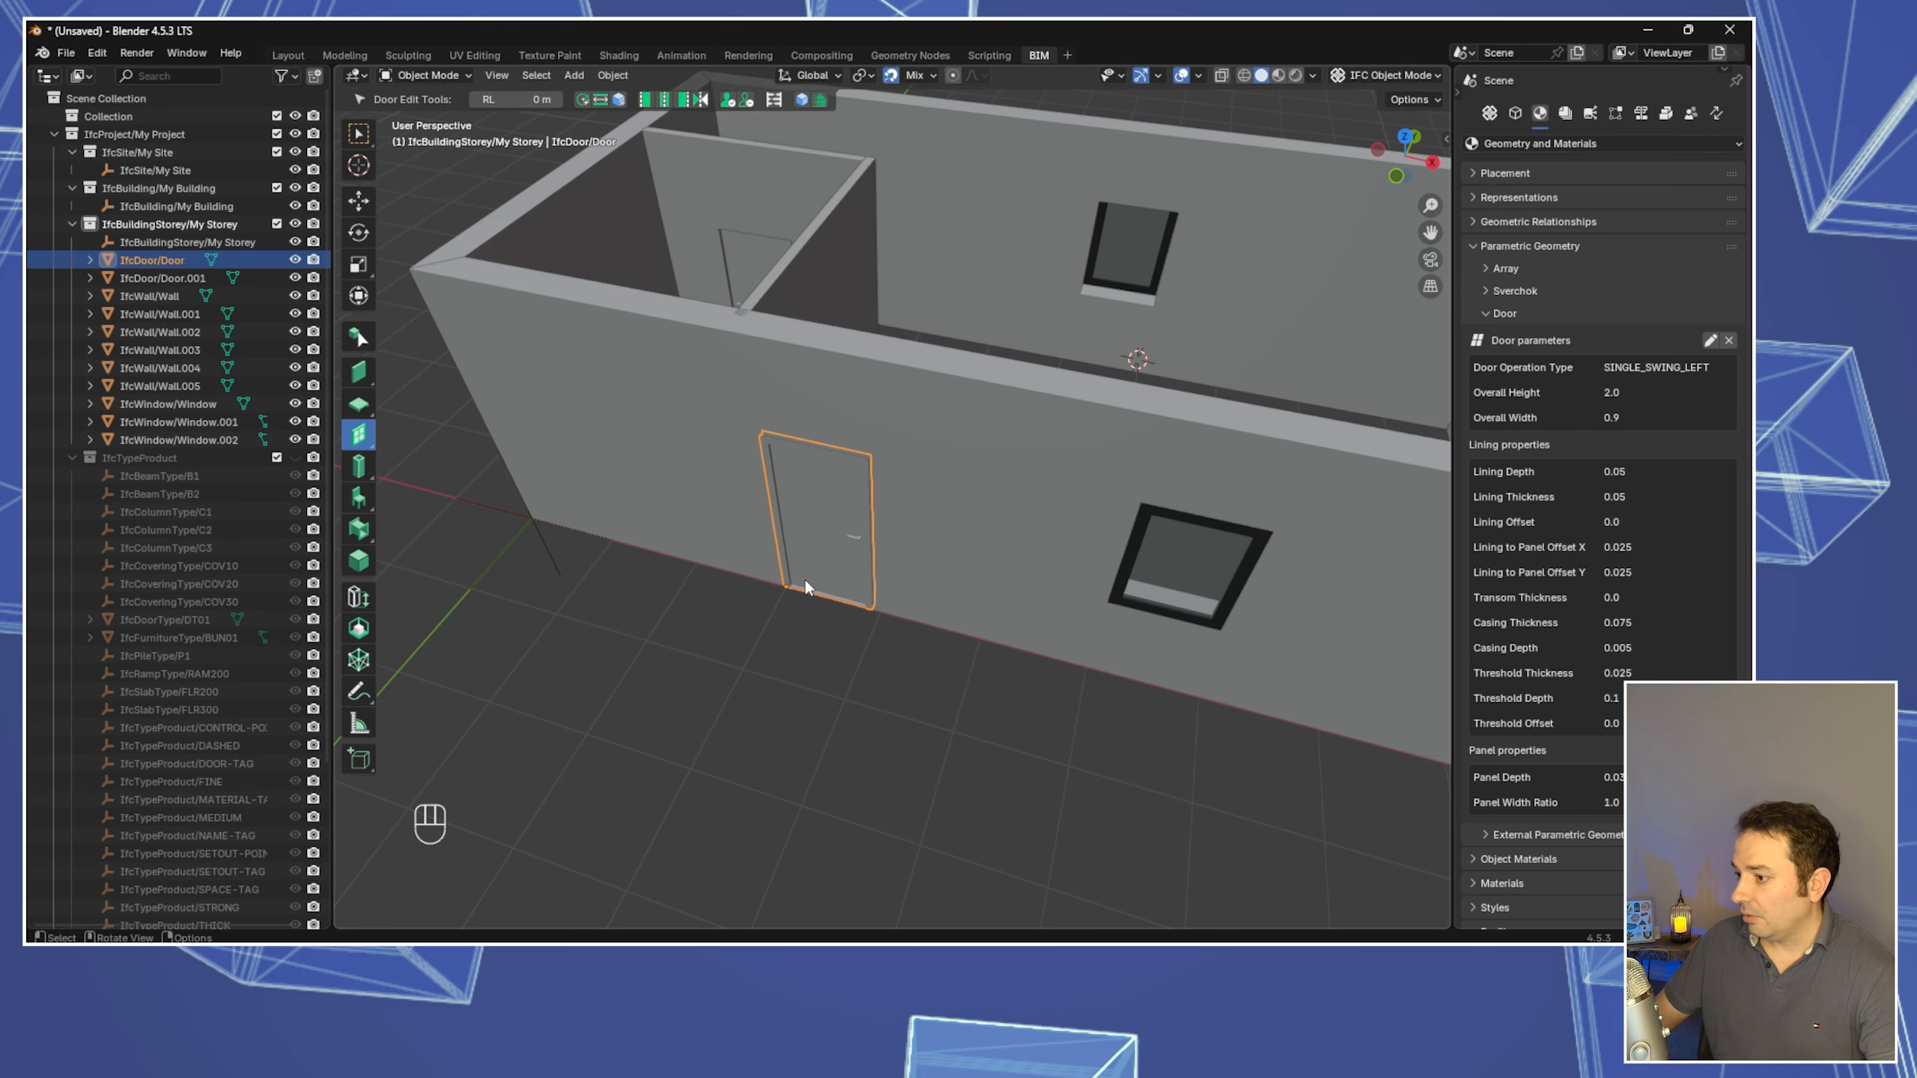
middle_drag(671, 442, 807, 463)
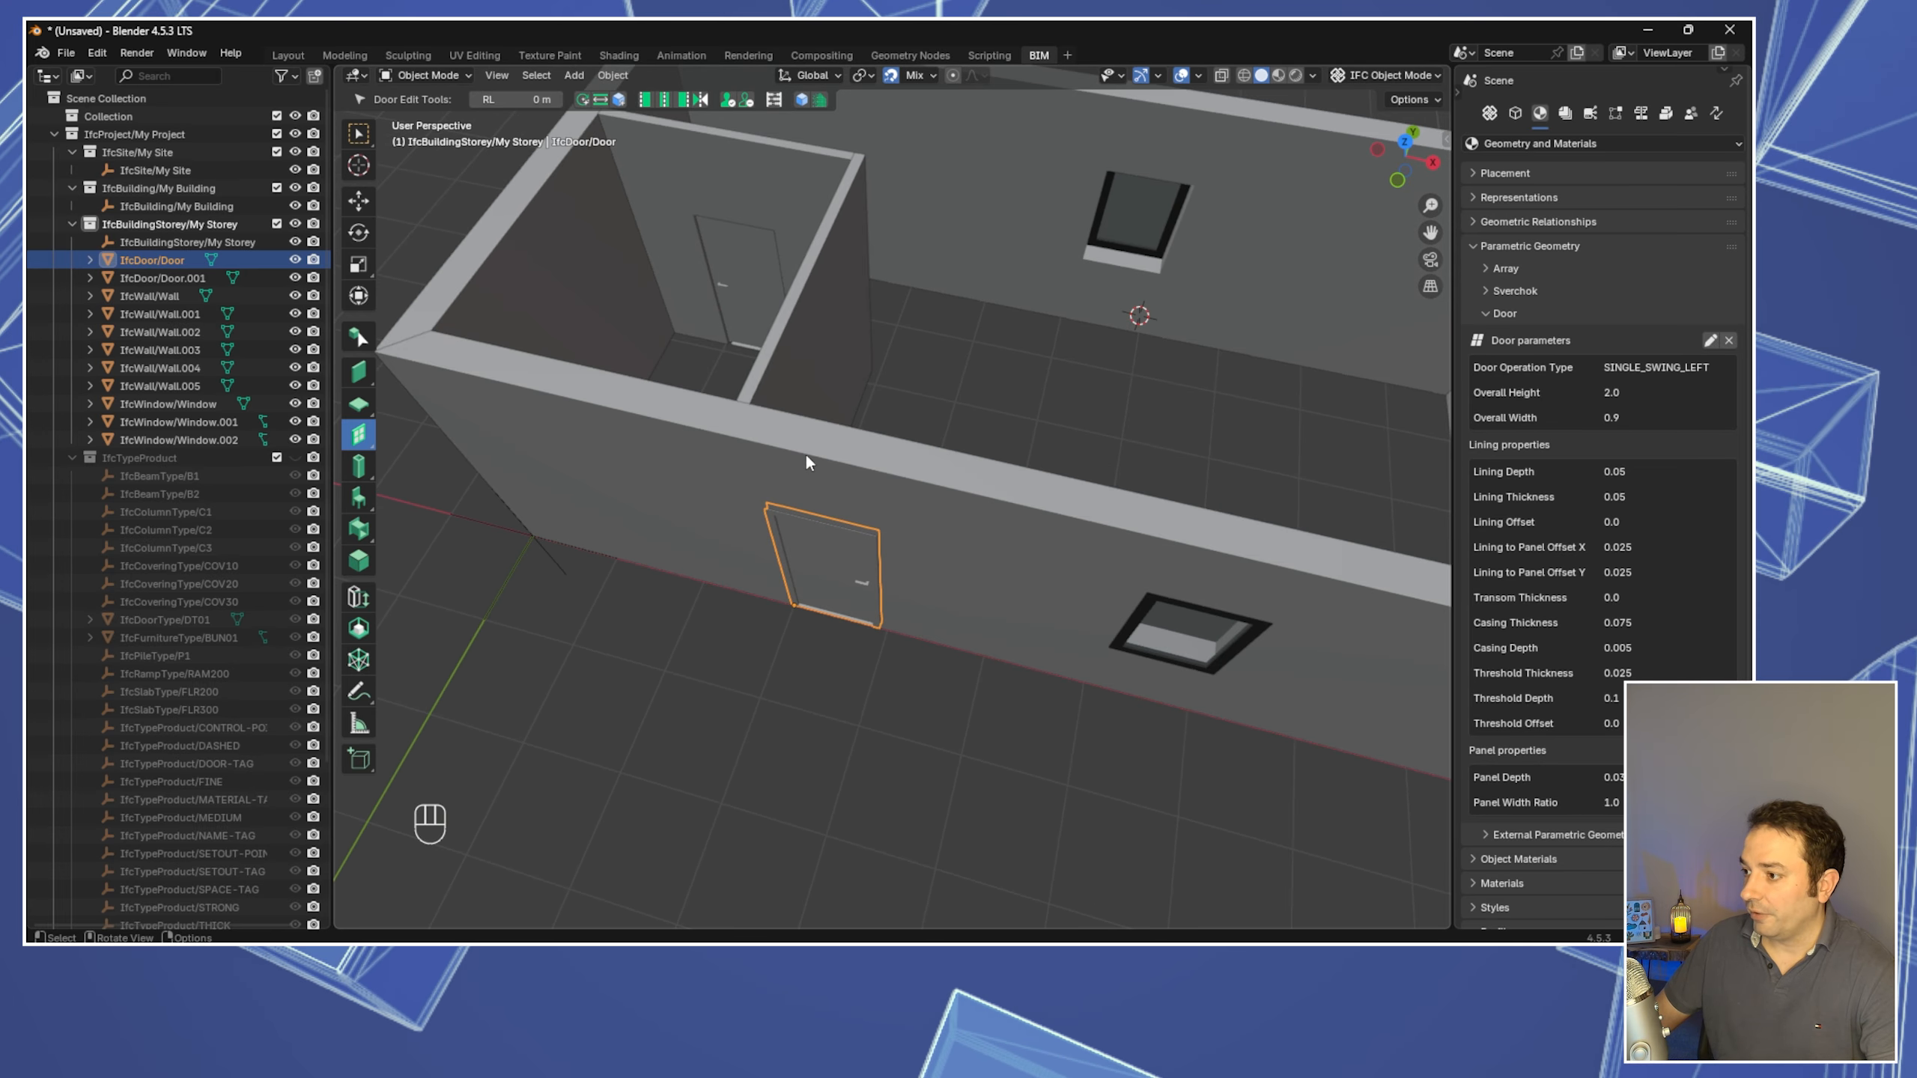
middle_drag(821, 592, 765, 568)
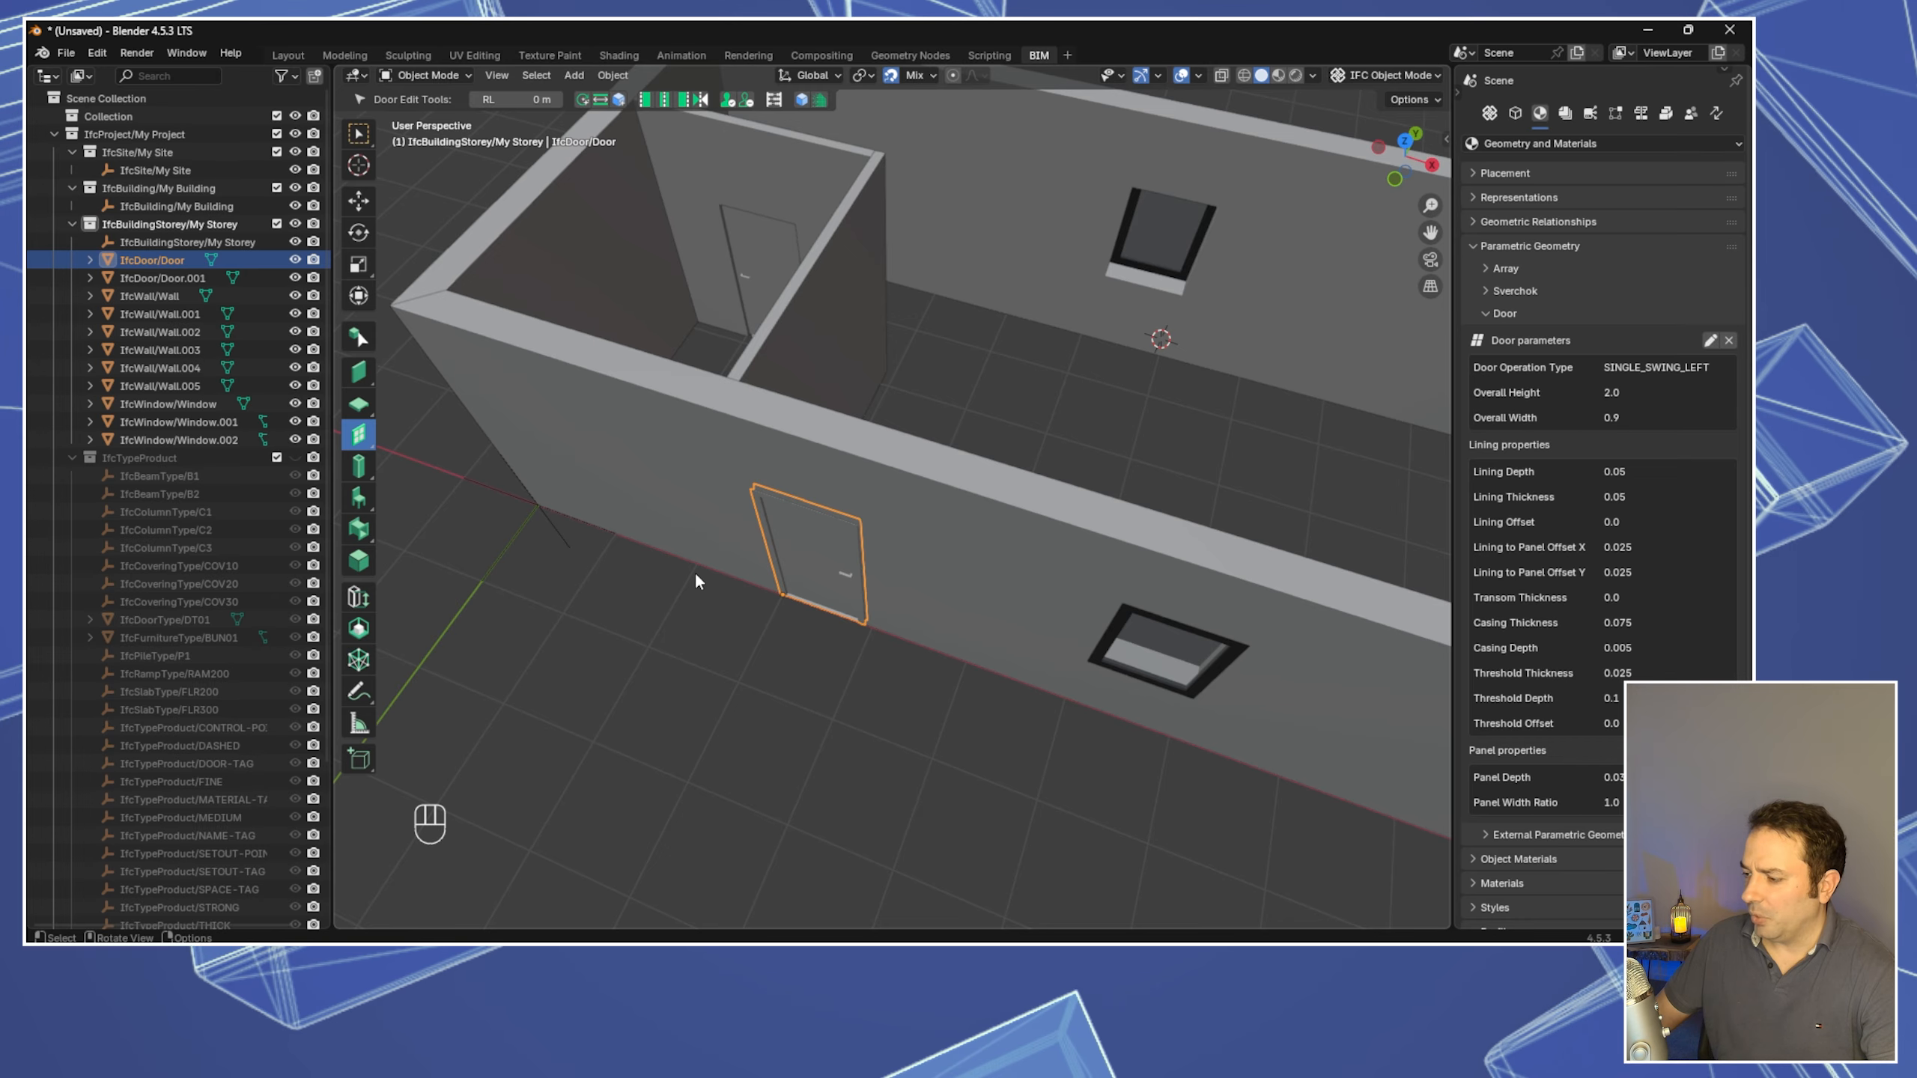
middle_drag(695, 571, 731, 548)
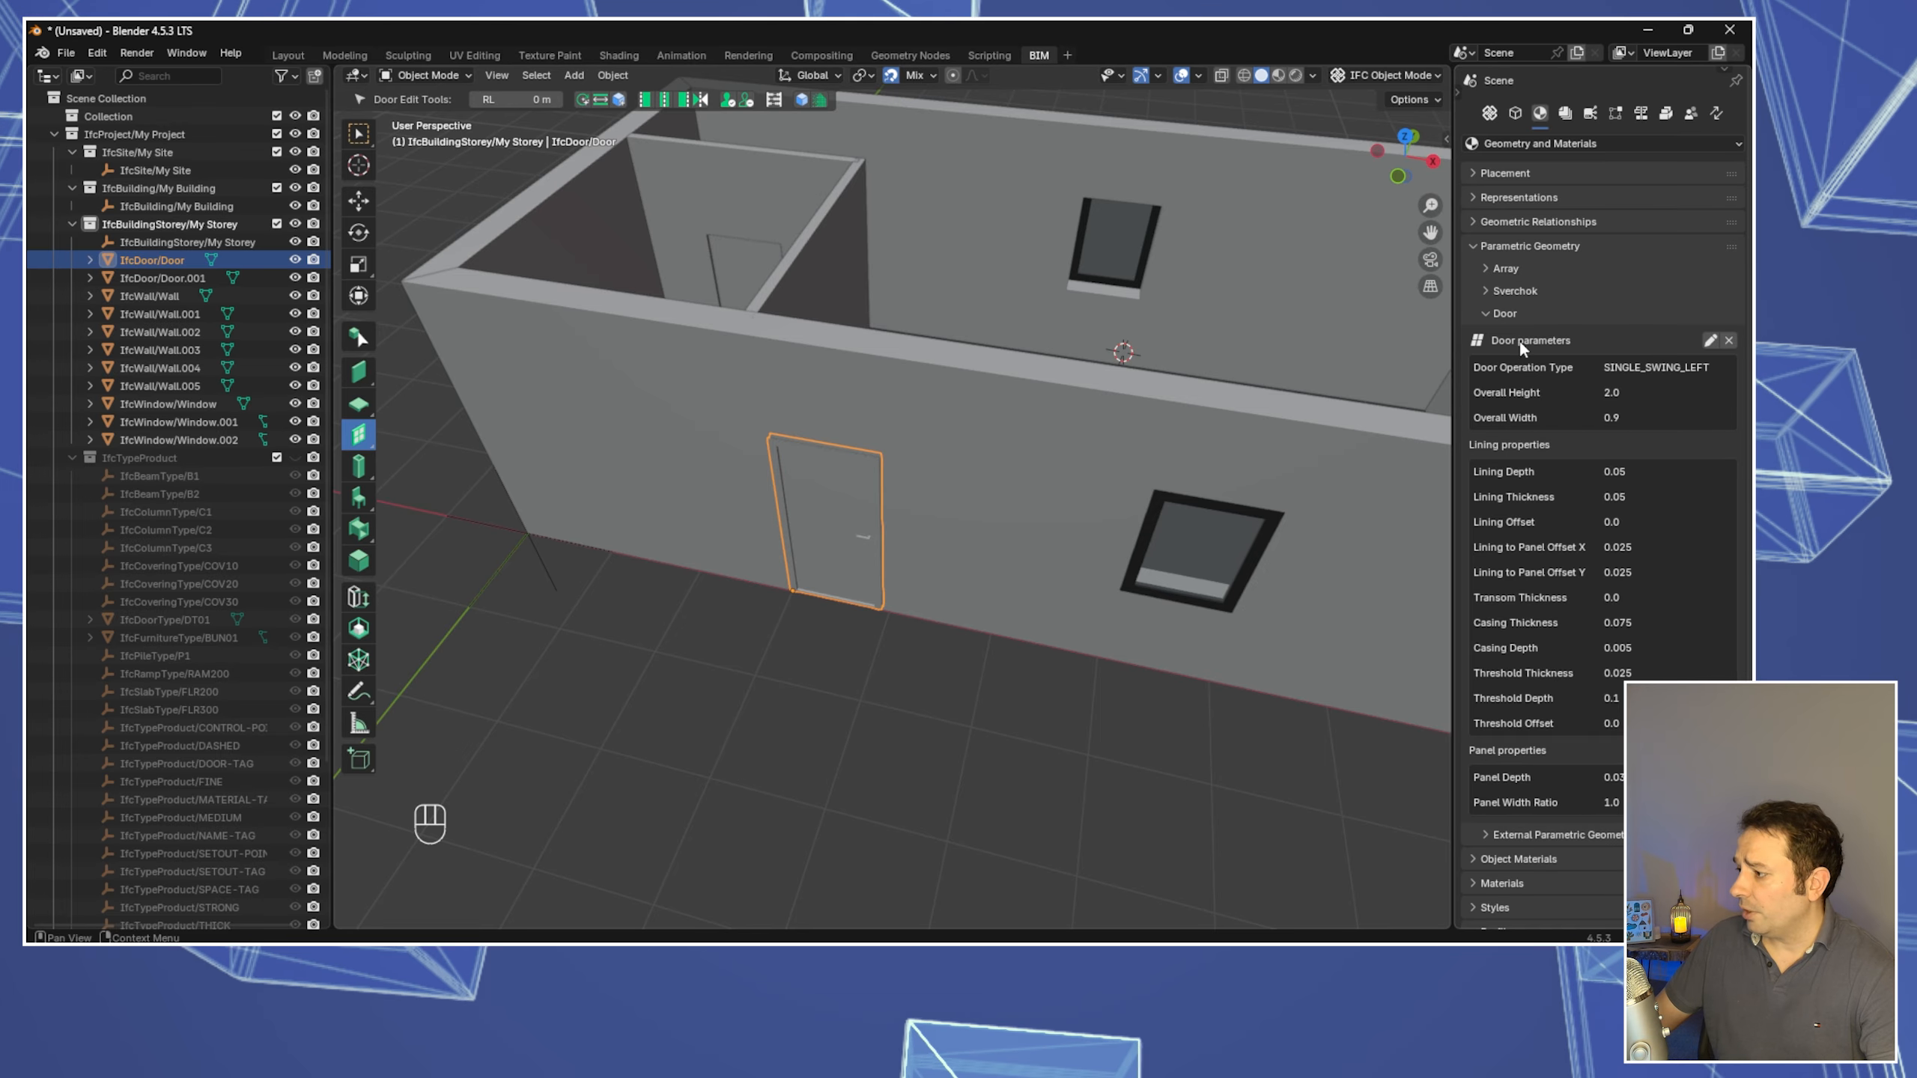
Set the overall width of the X-axis wall's door to 1.2 m, apply the edit and check both doors
click(1710, 341)
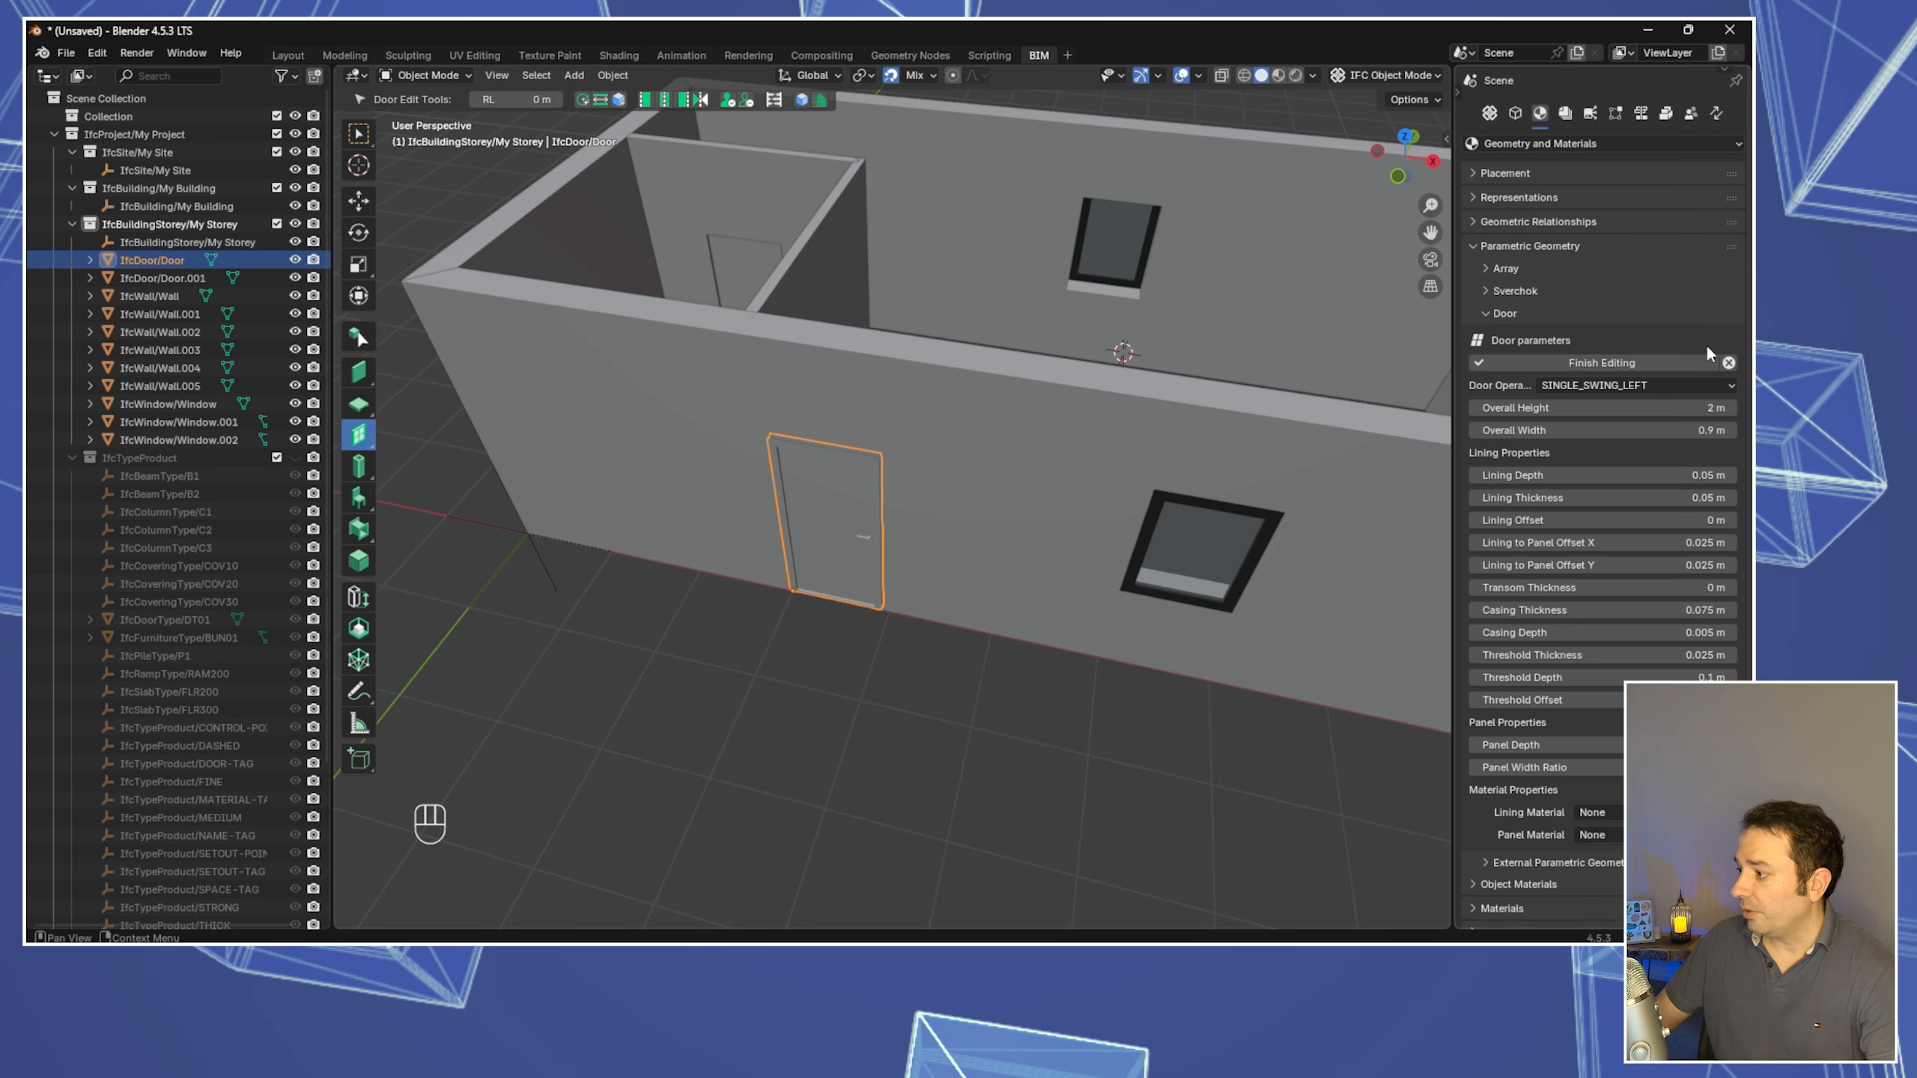
click(1707, 430)
click(1597, 449)
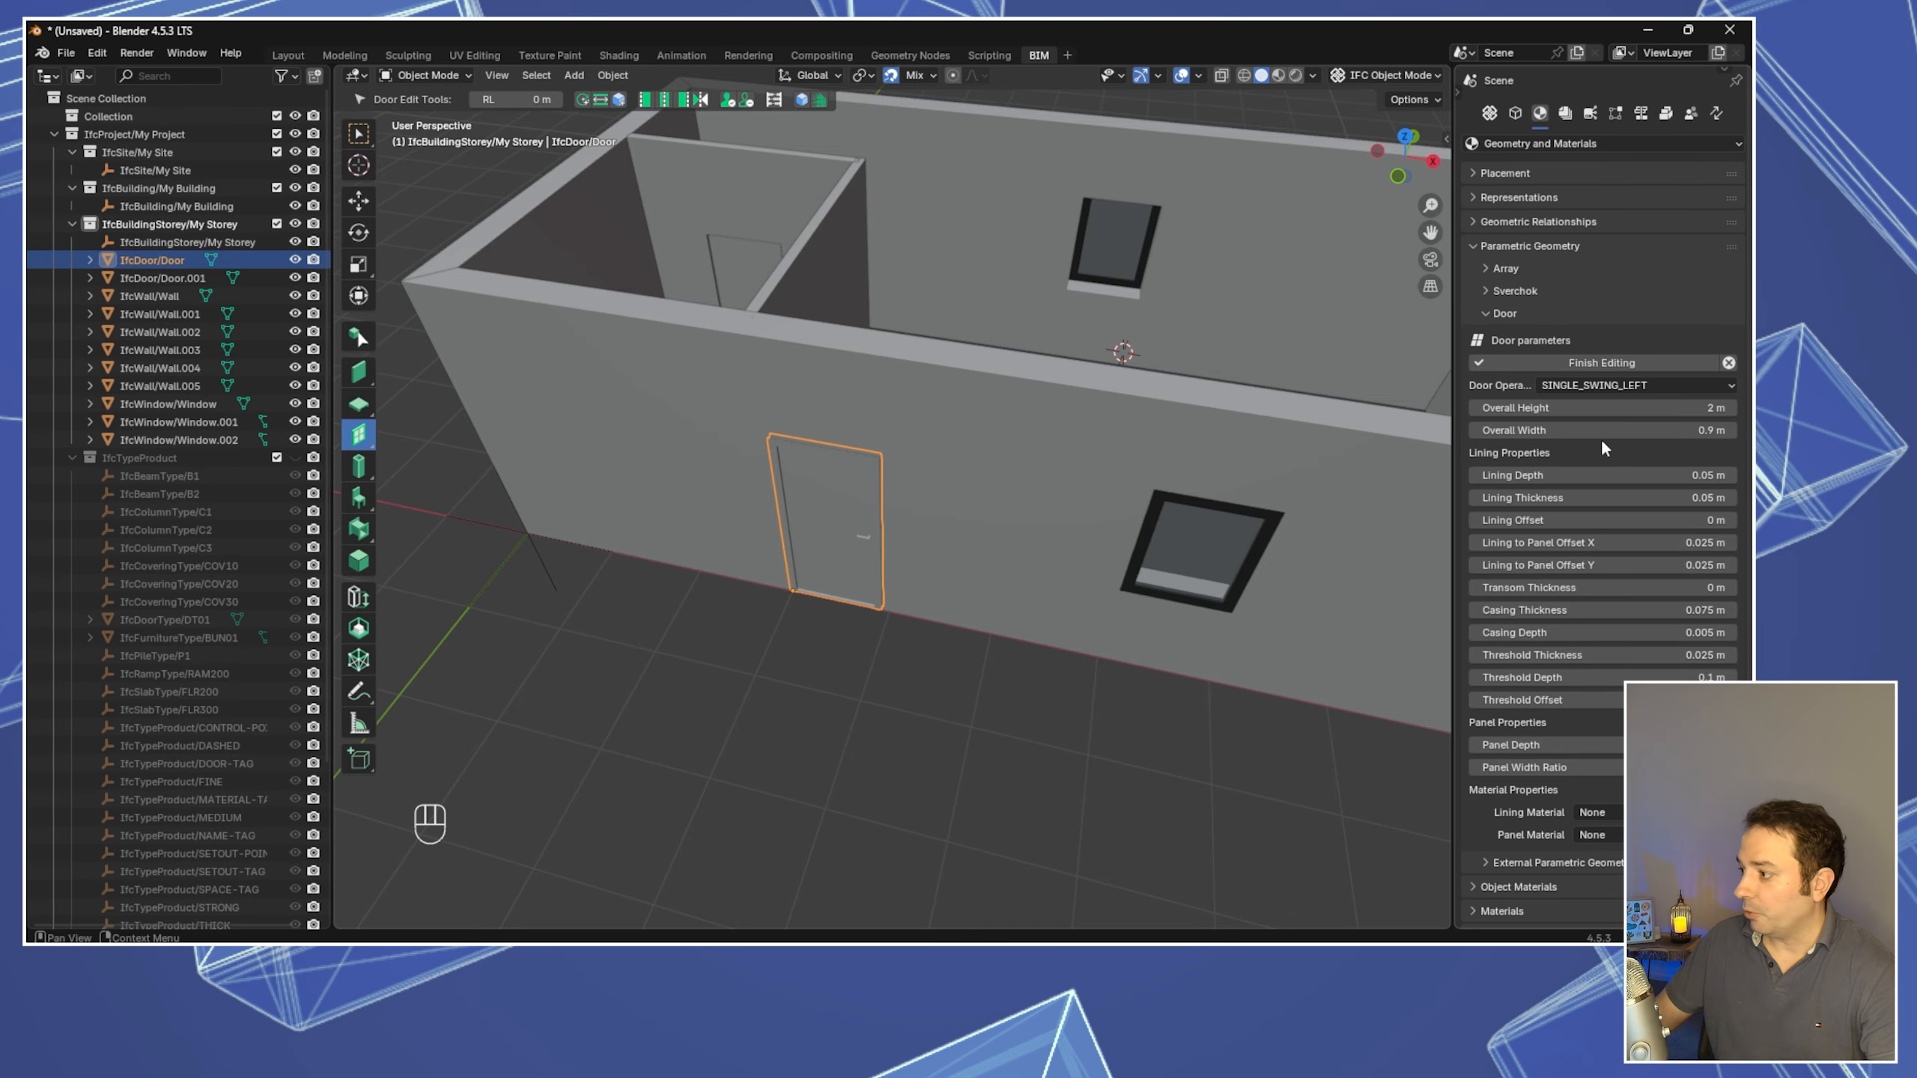
click(1630, 430)
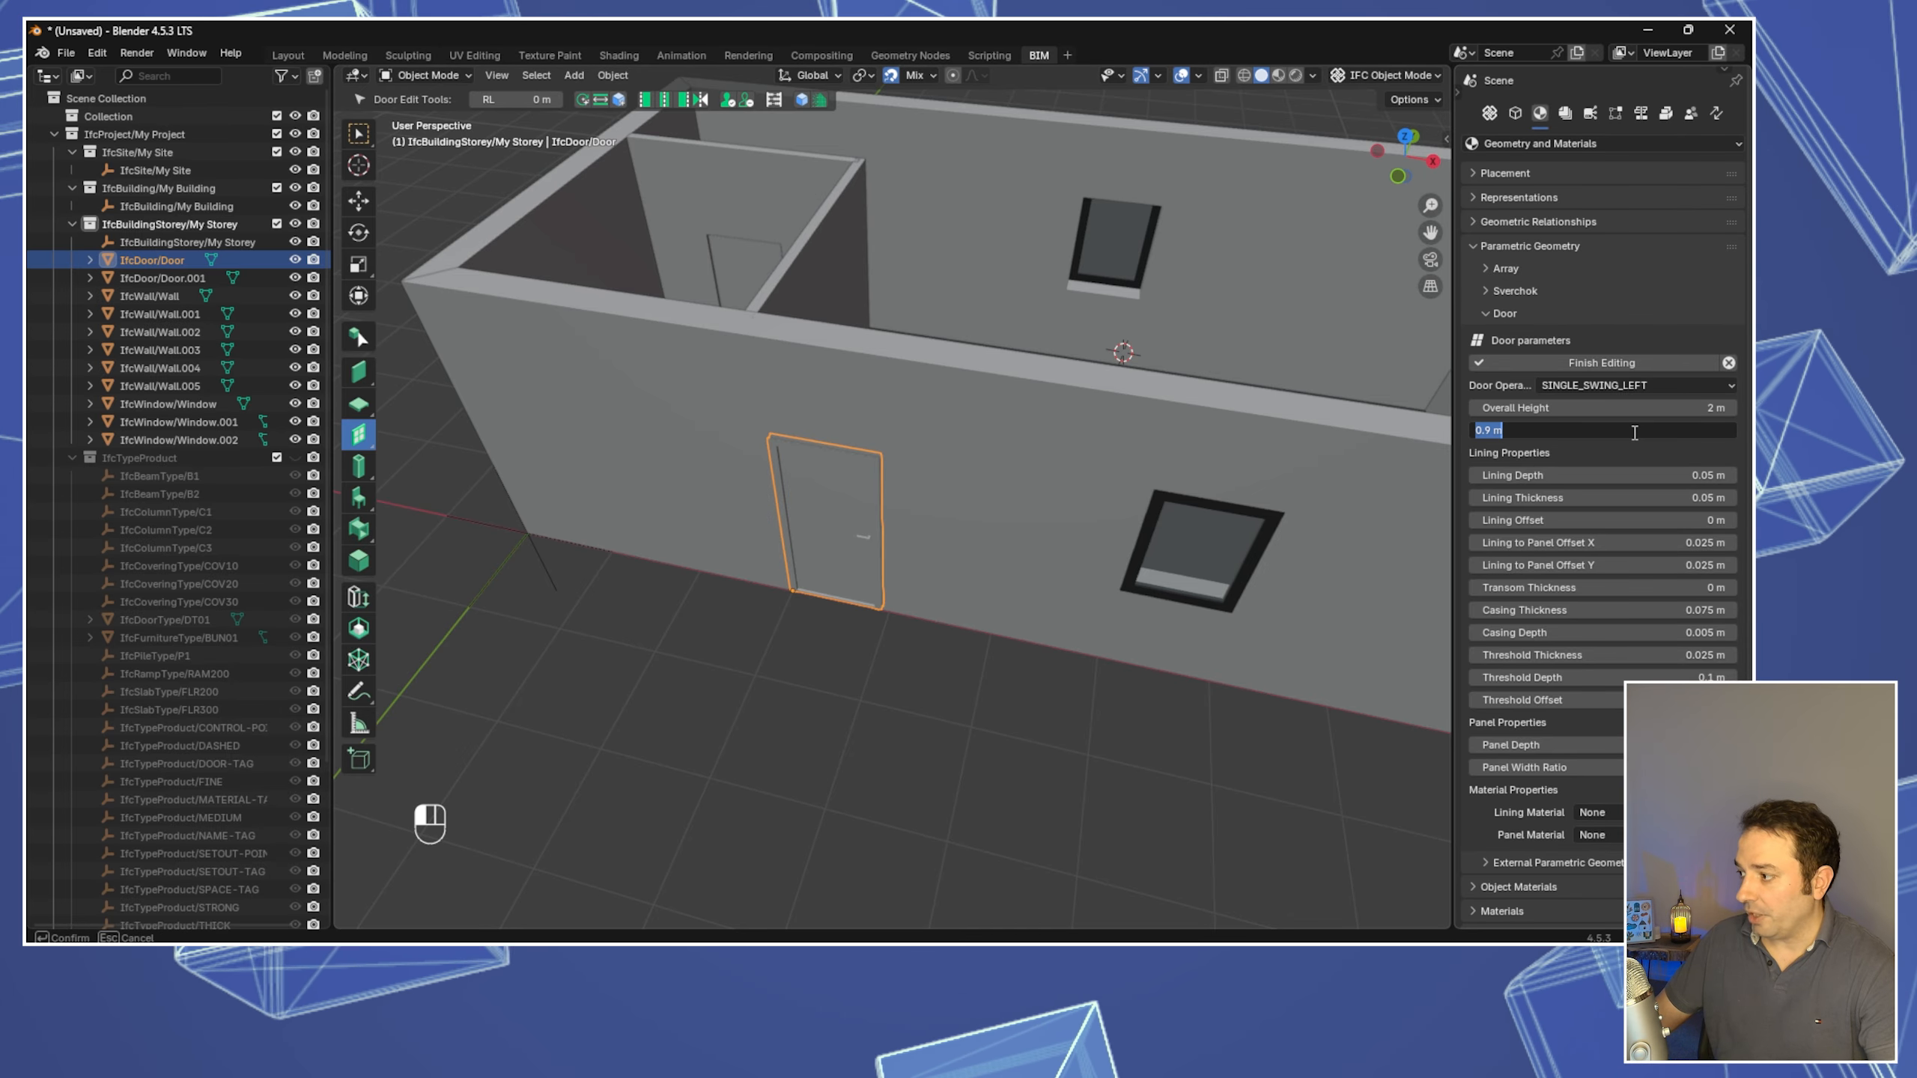
text(1.2)
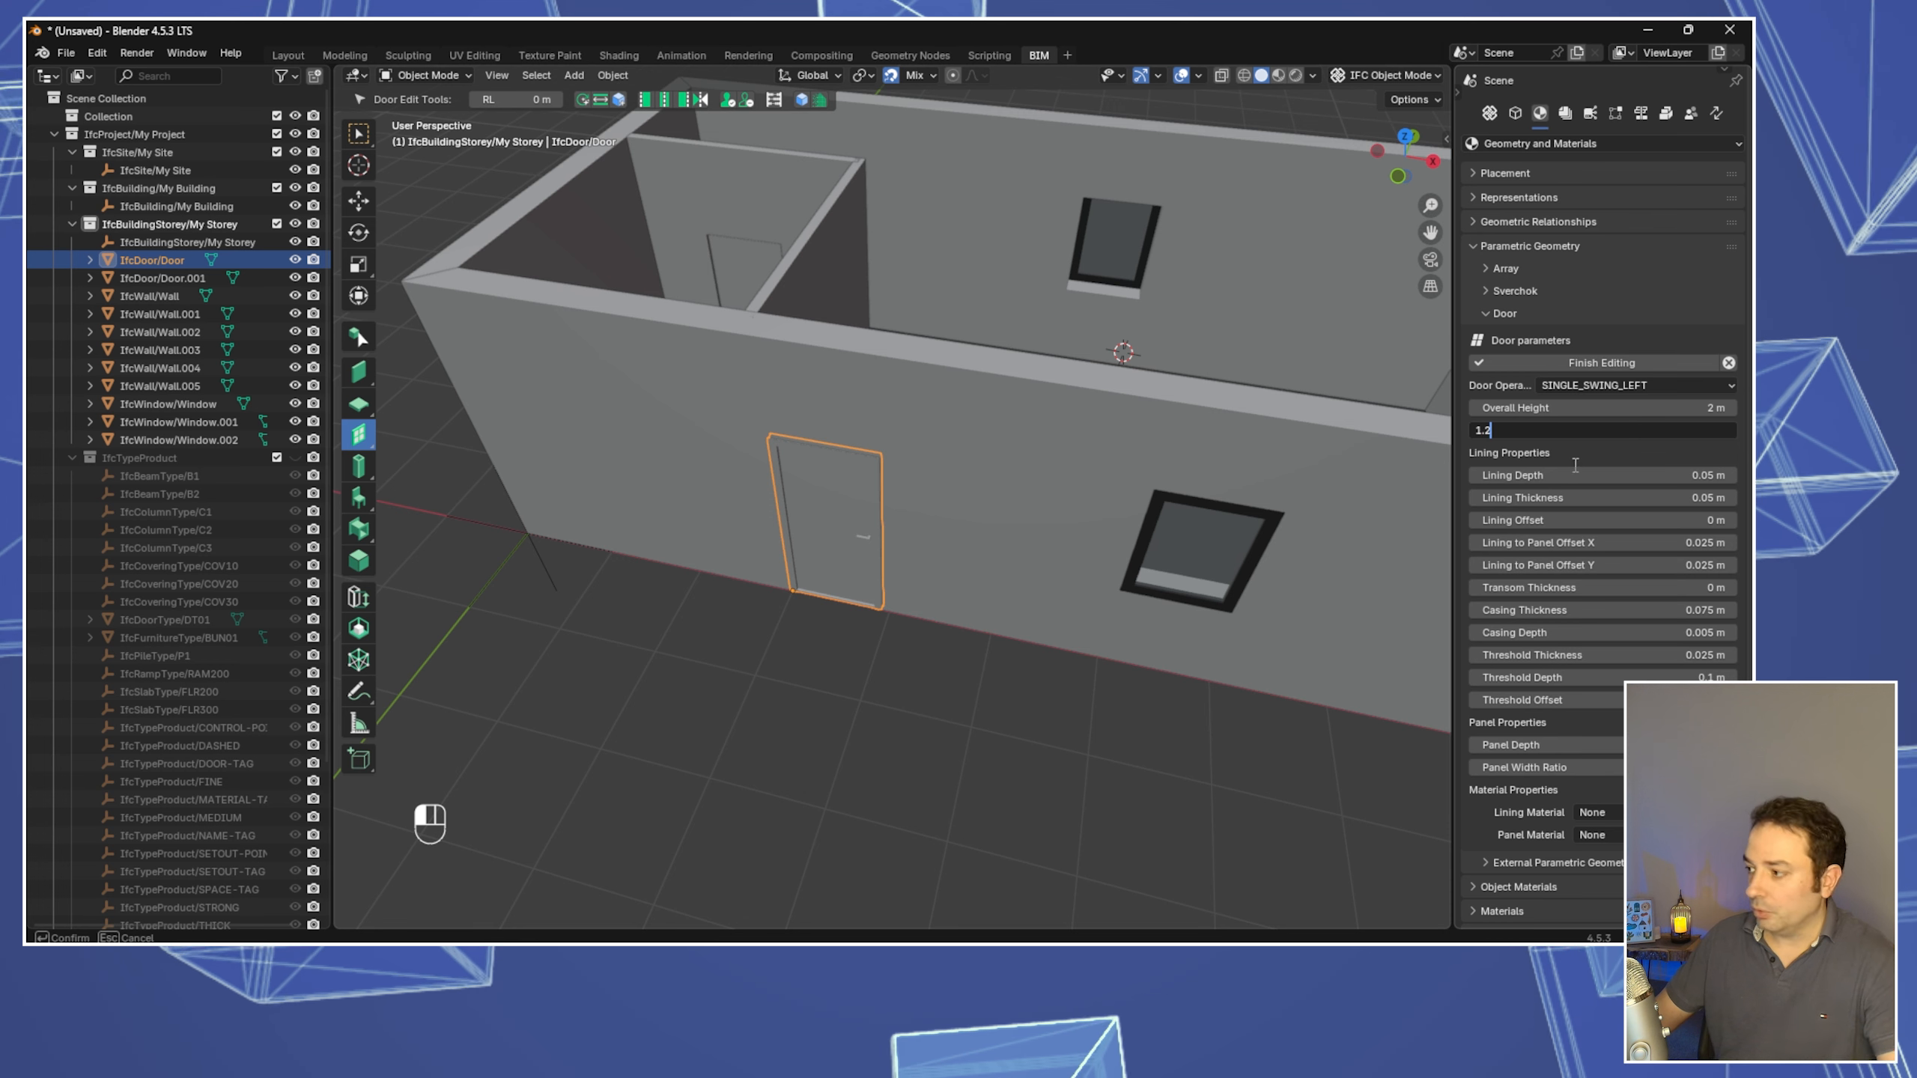
key(Return)
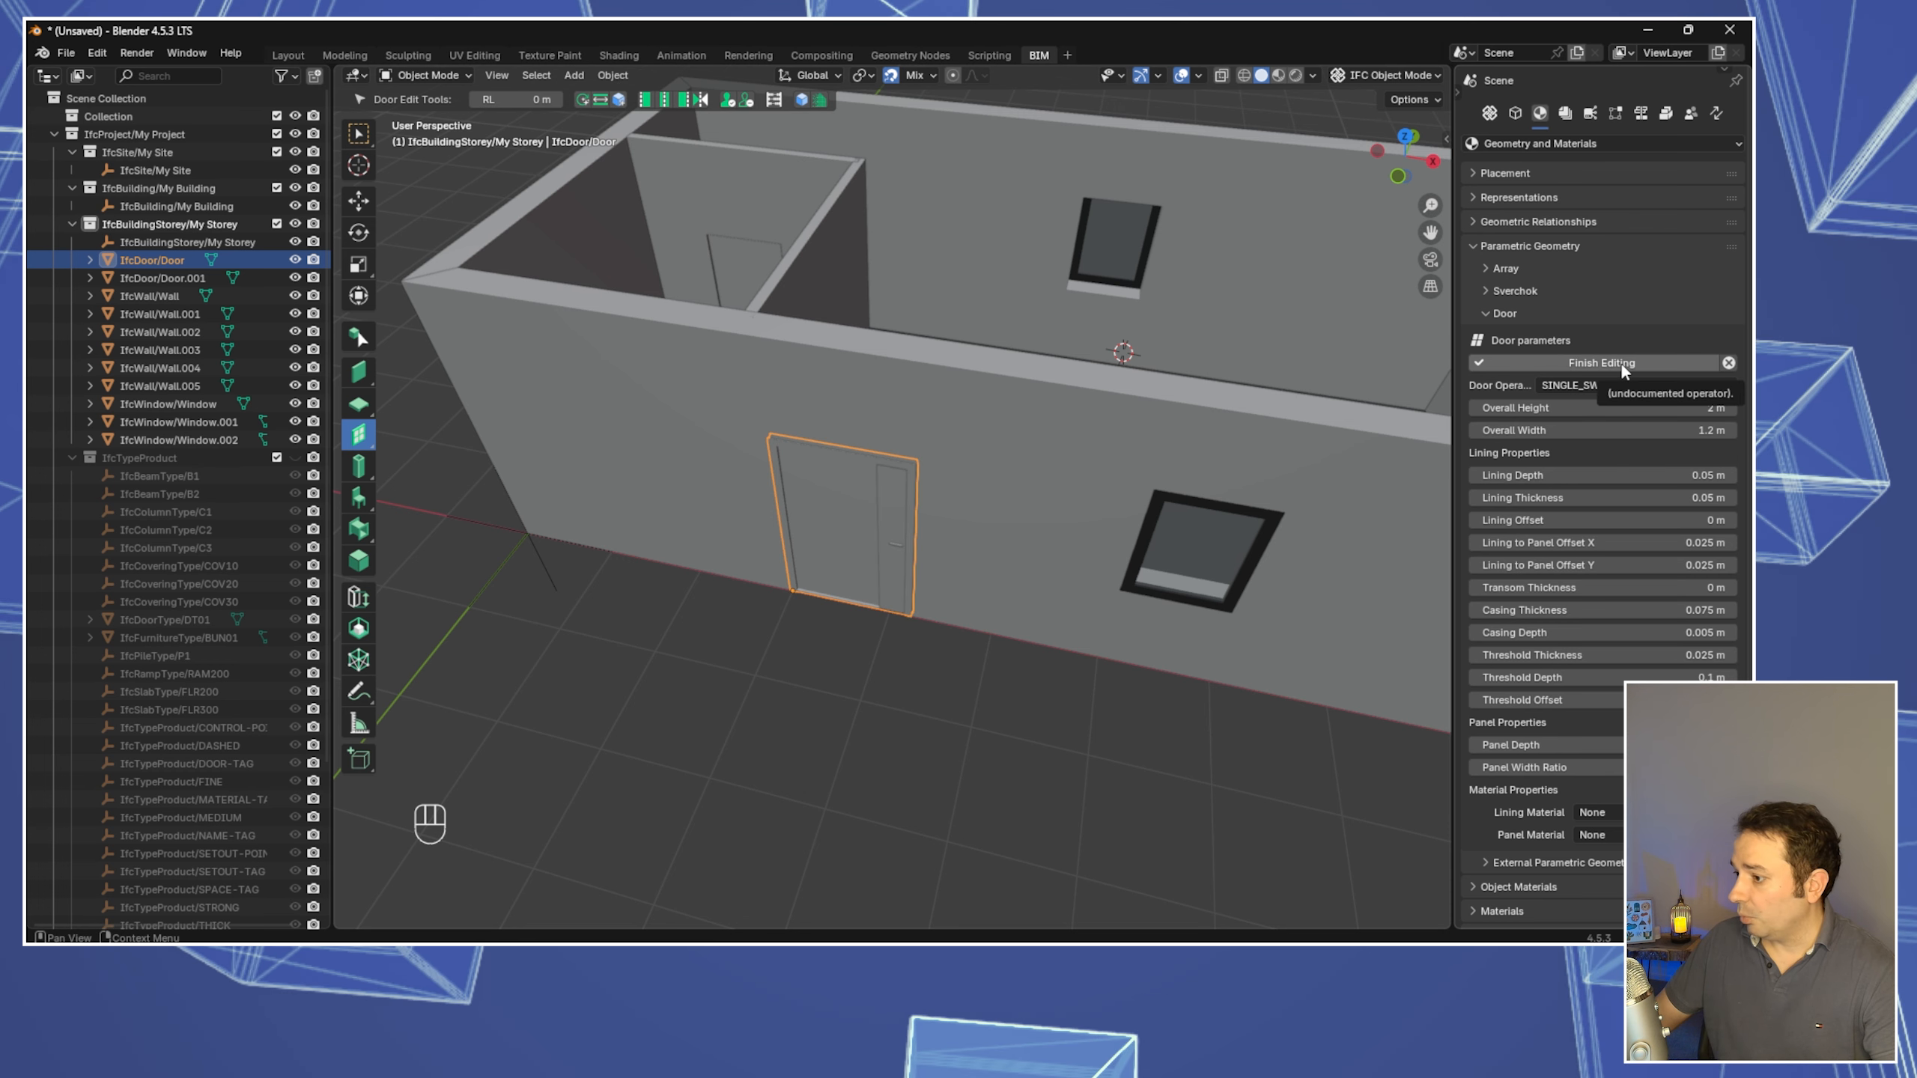
click(1620, 362)
mouse_move(845, 574)
middle_down()
mouse_move(819, 592)
mouse_move(813, 559)
middle_up()
middle_drag(933, 668, 1096, 707)
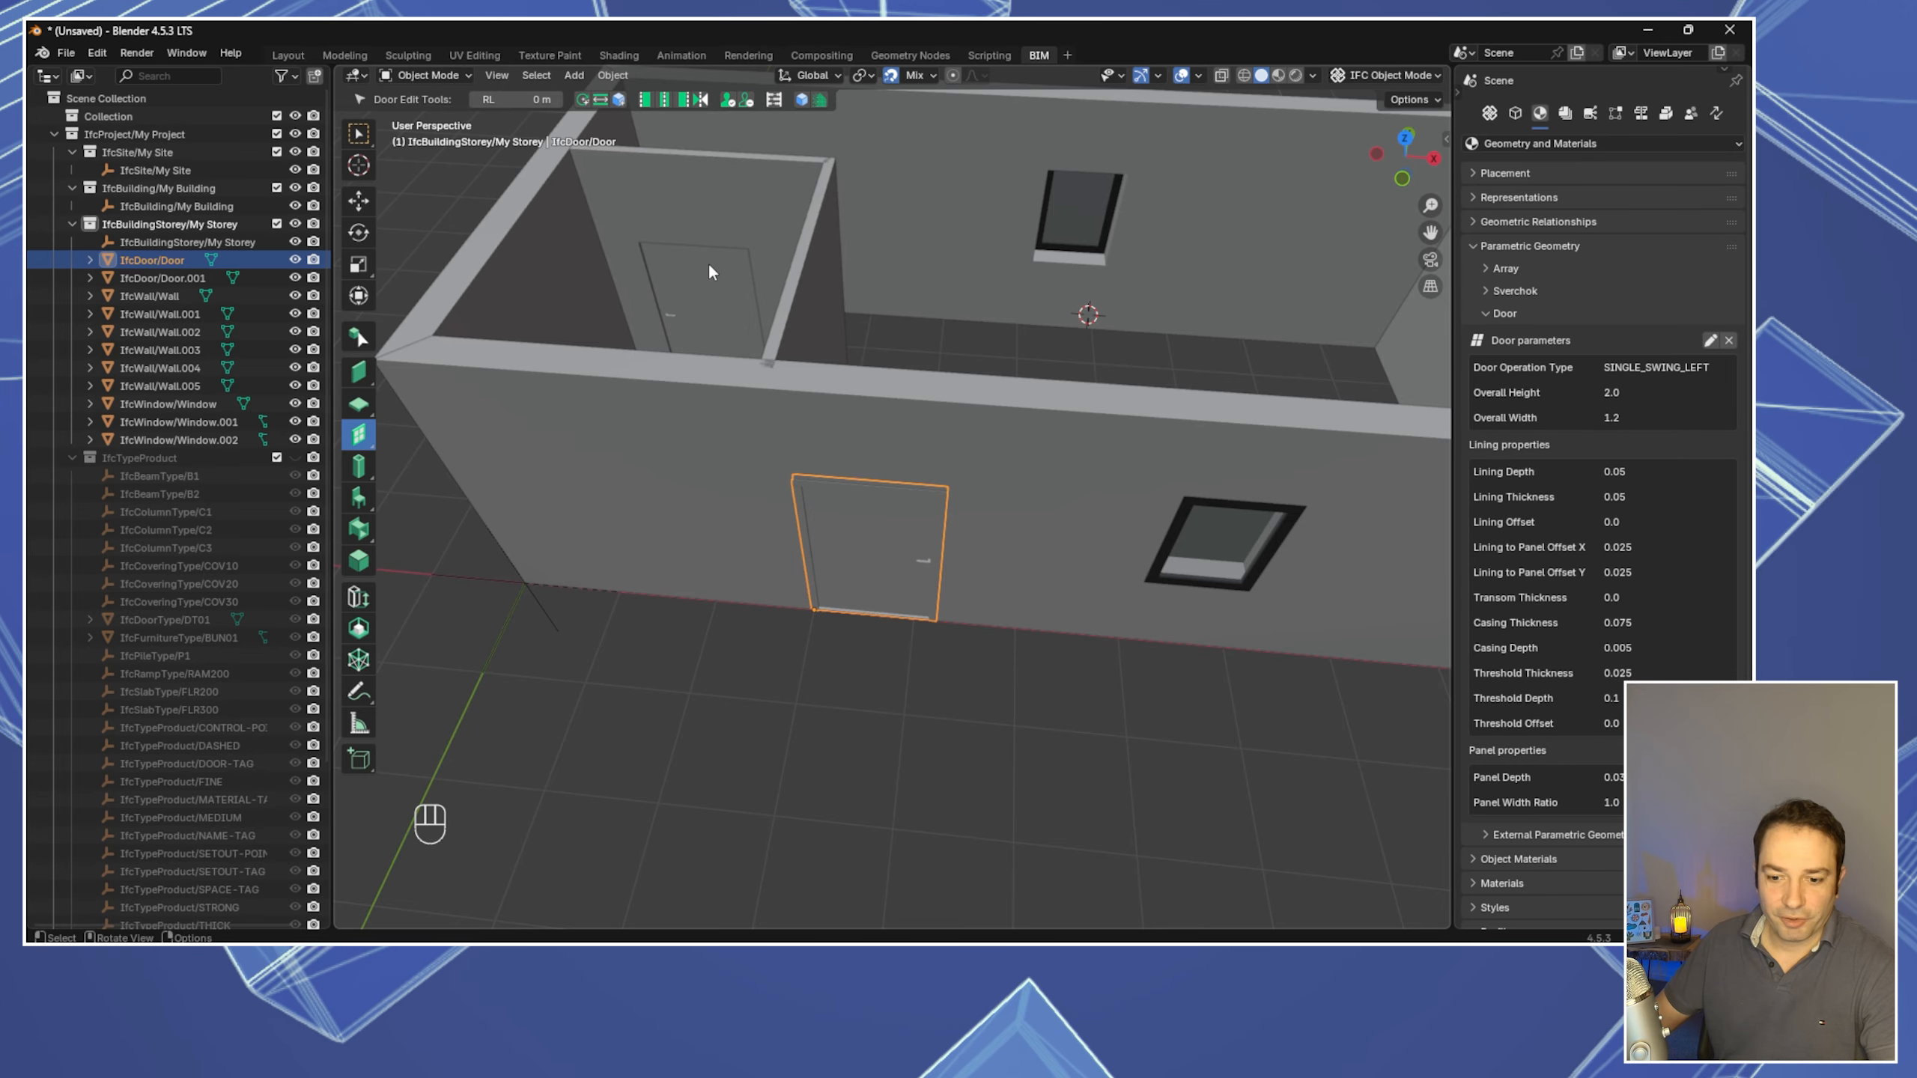
Activate the Door tool with no element selected and duplicate the door type DT01 in the Type Manager
key(ctrl+z)
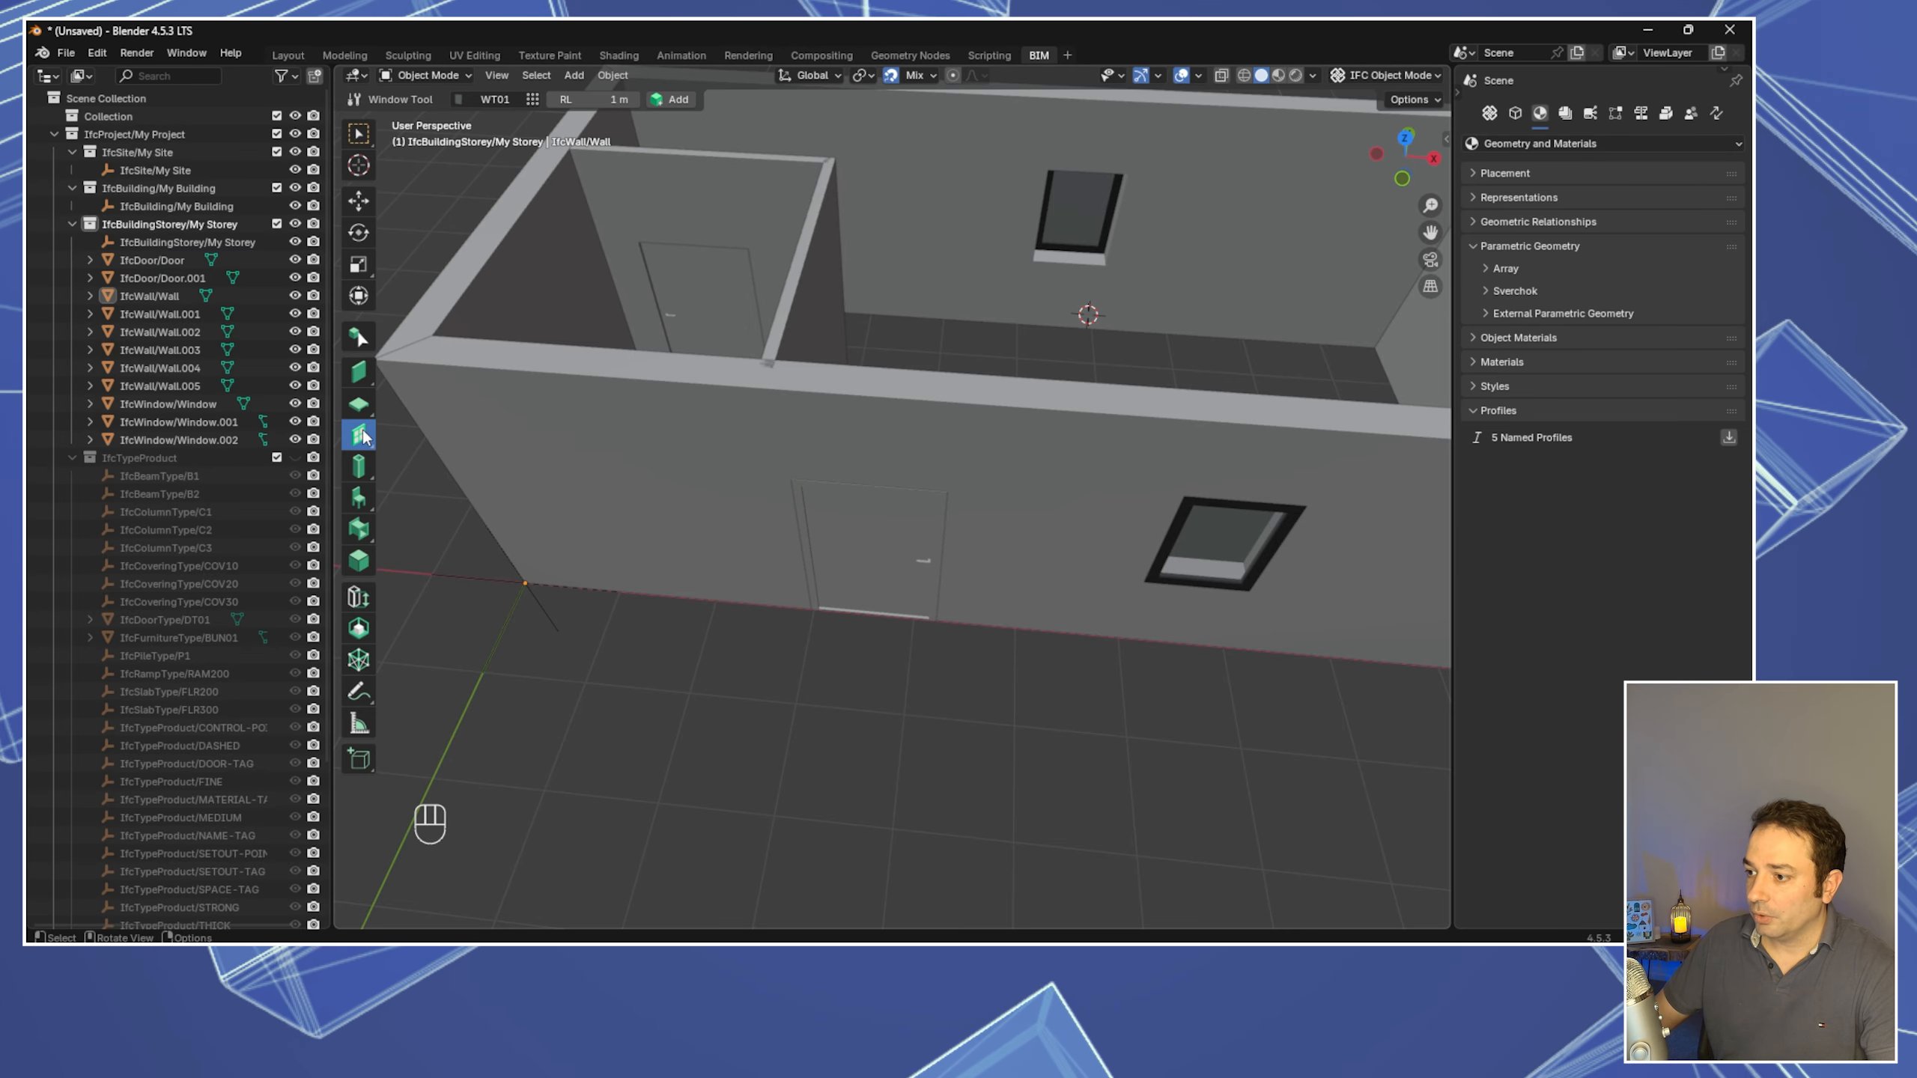
drag(362, 436, 428, 434)
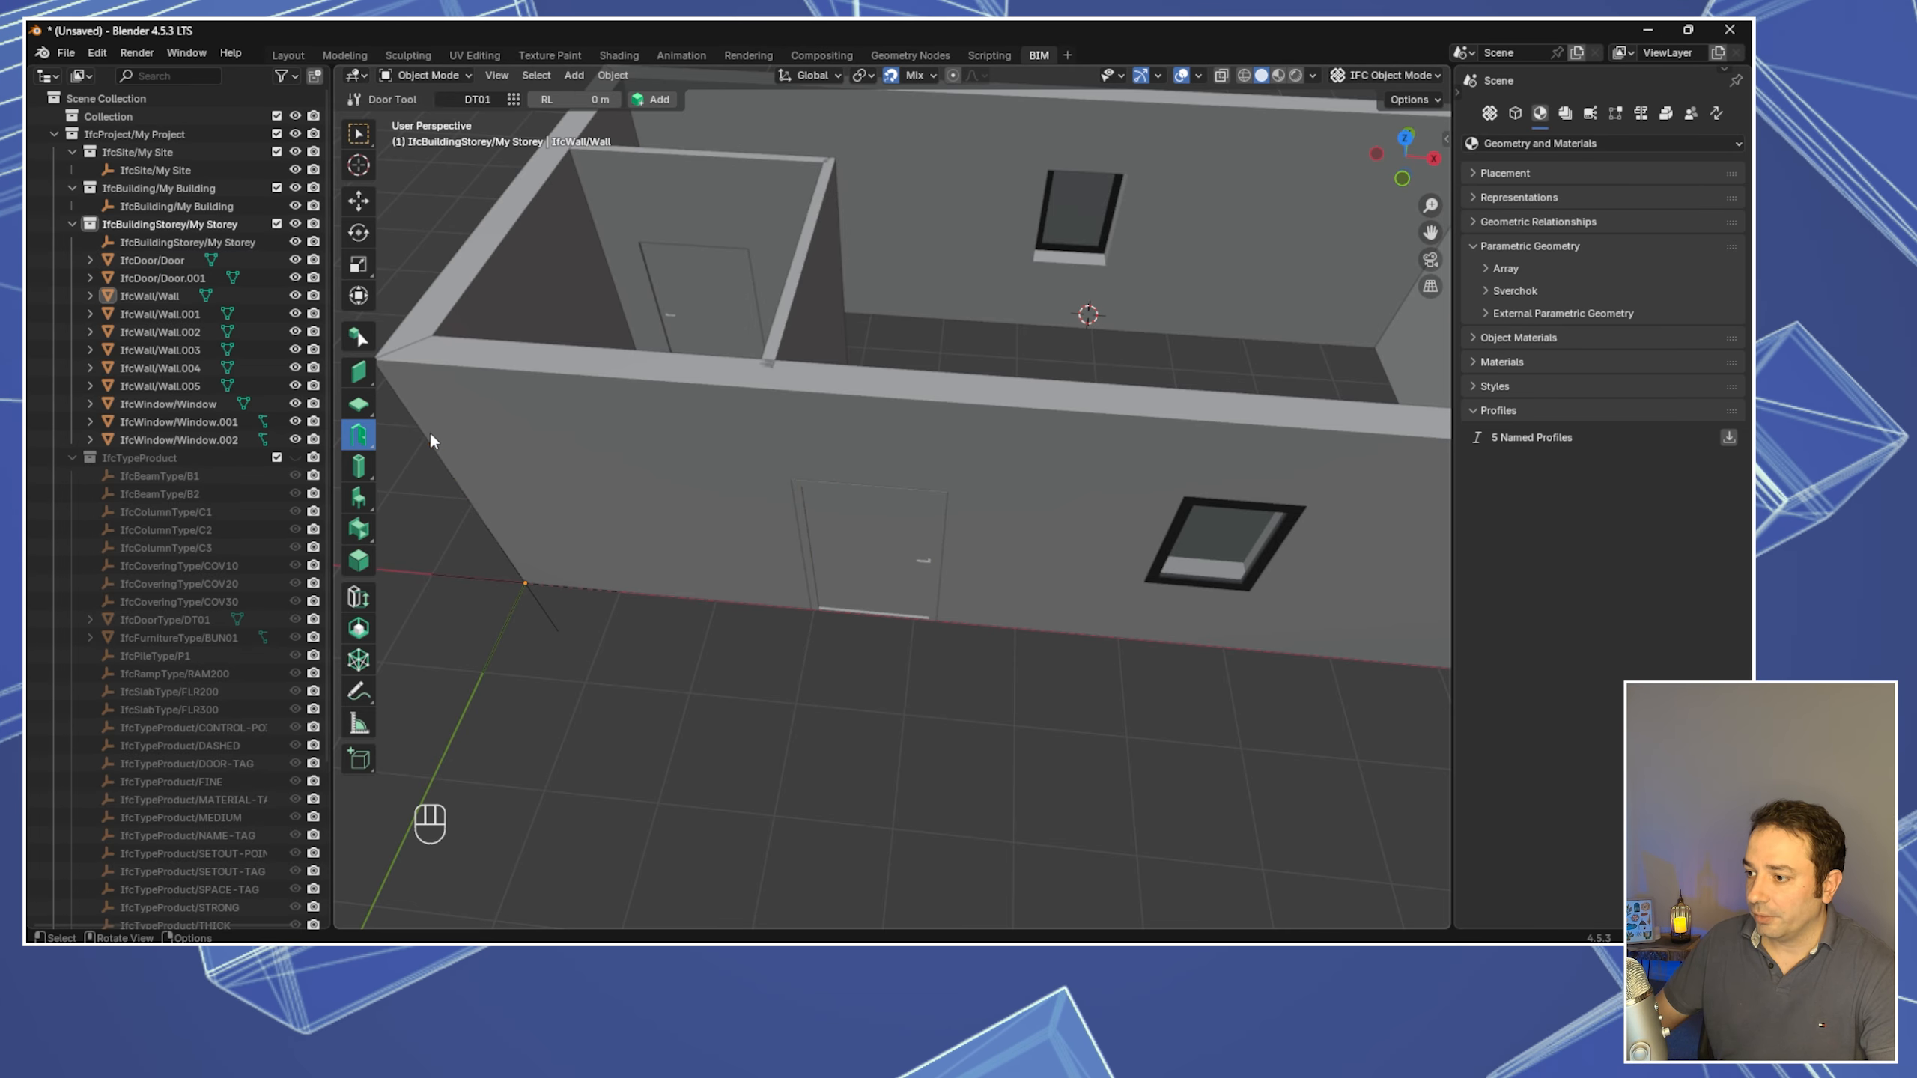
click(487, 100)
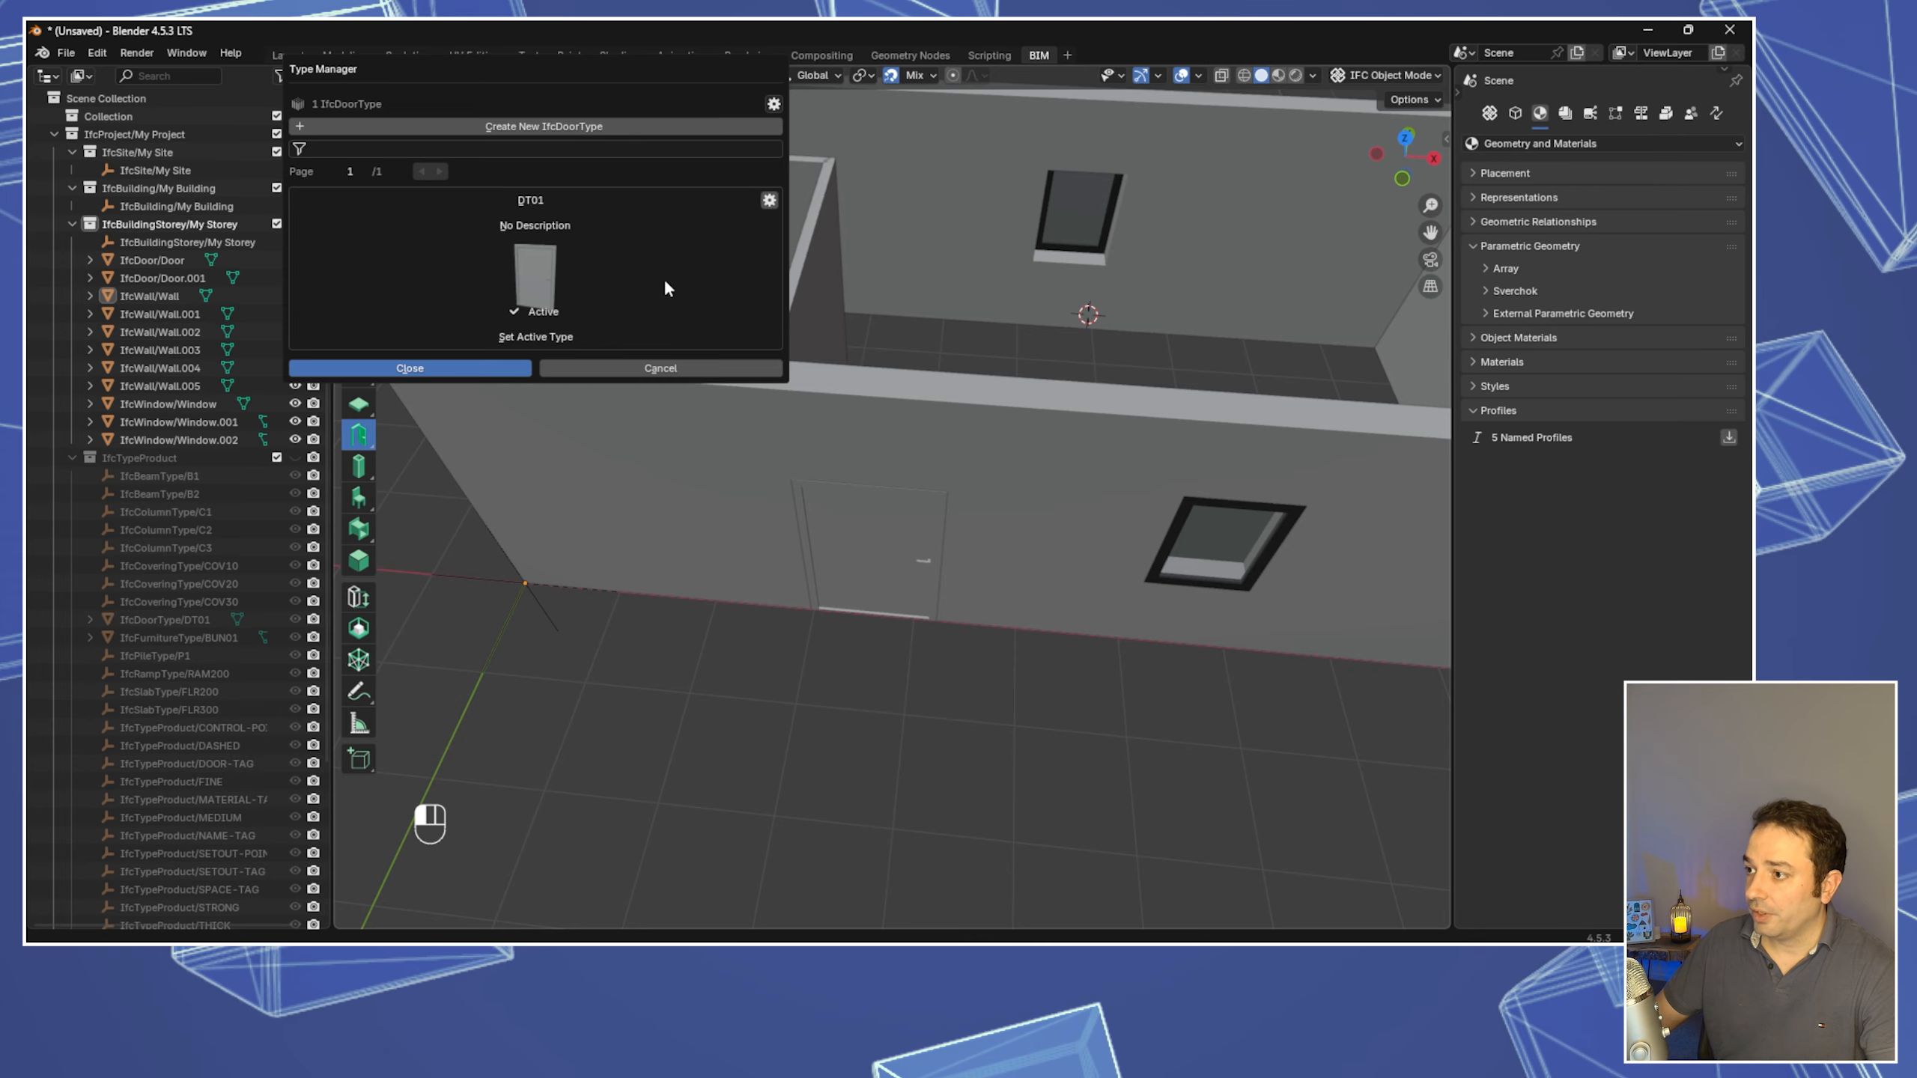
click(770, 199)
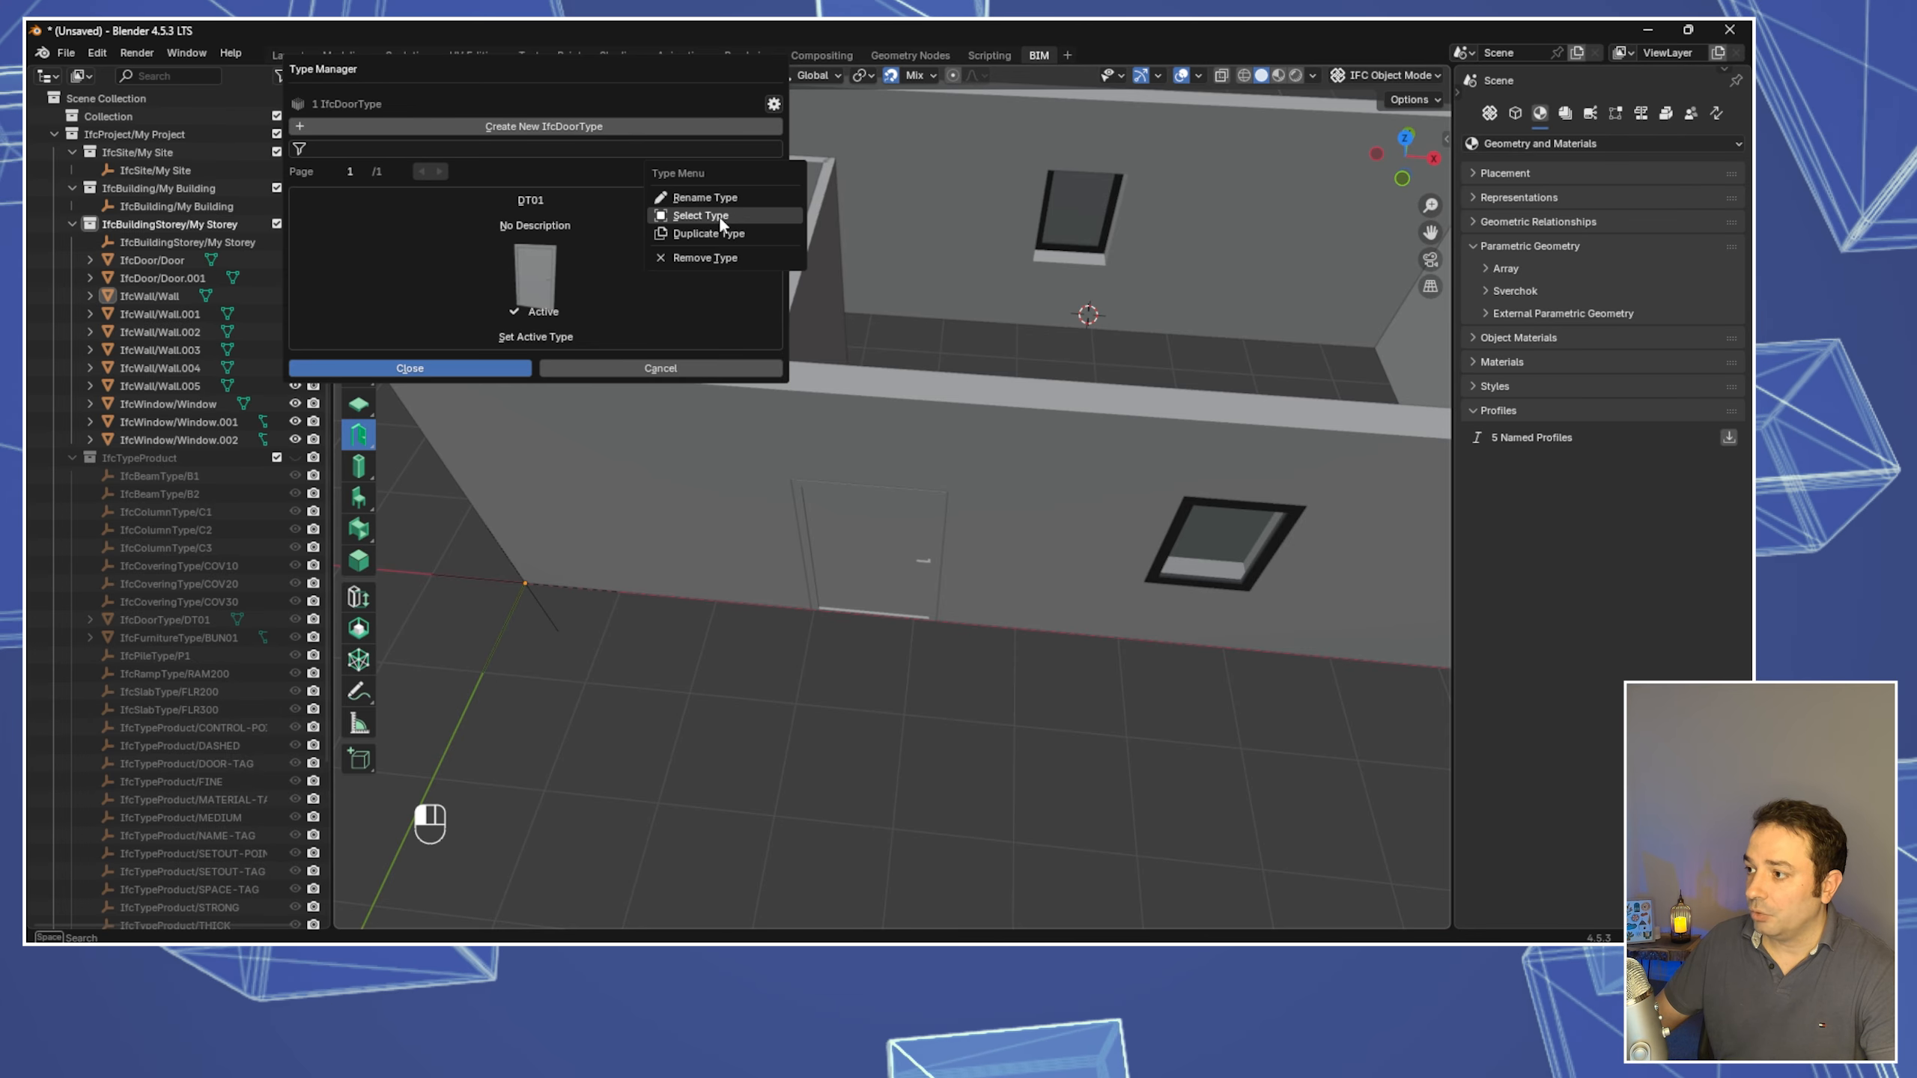
click(727, 234)
Rename the duplicated door type as "DT01 Type2" and close the Type Manager
click(769, 199)
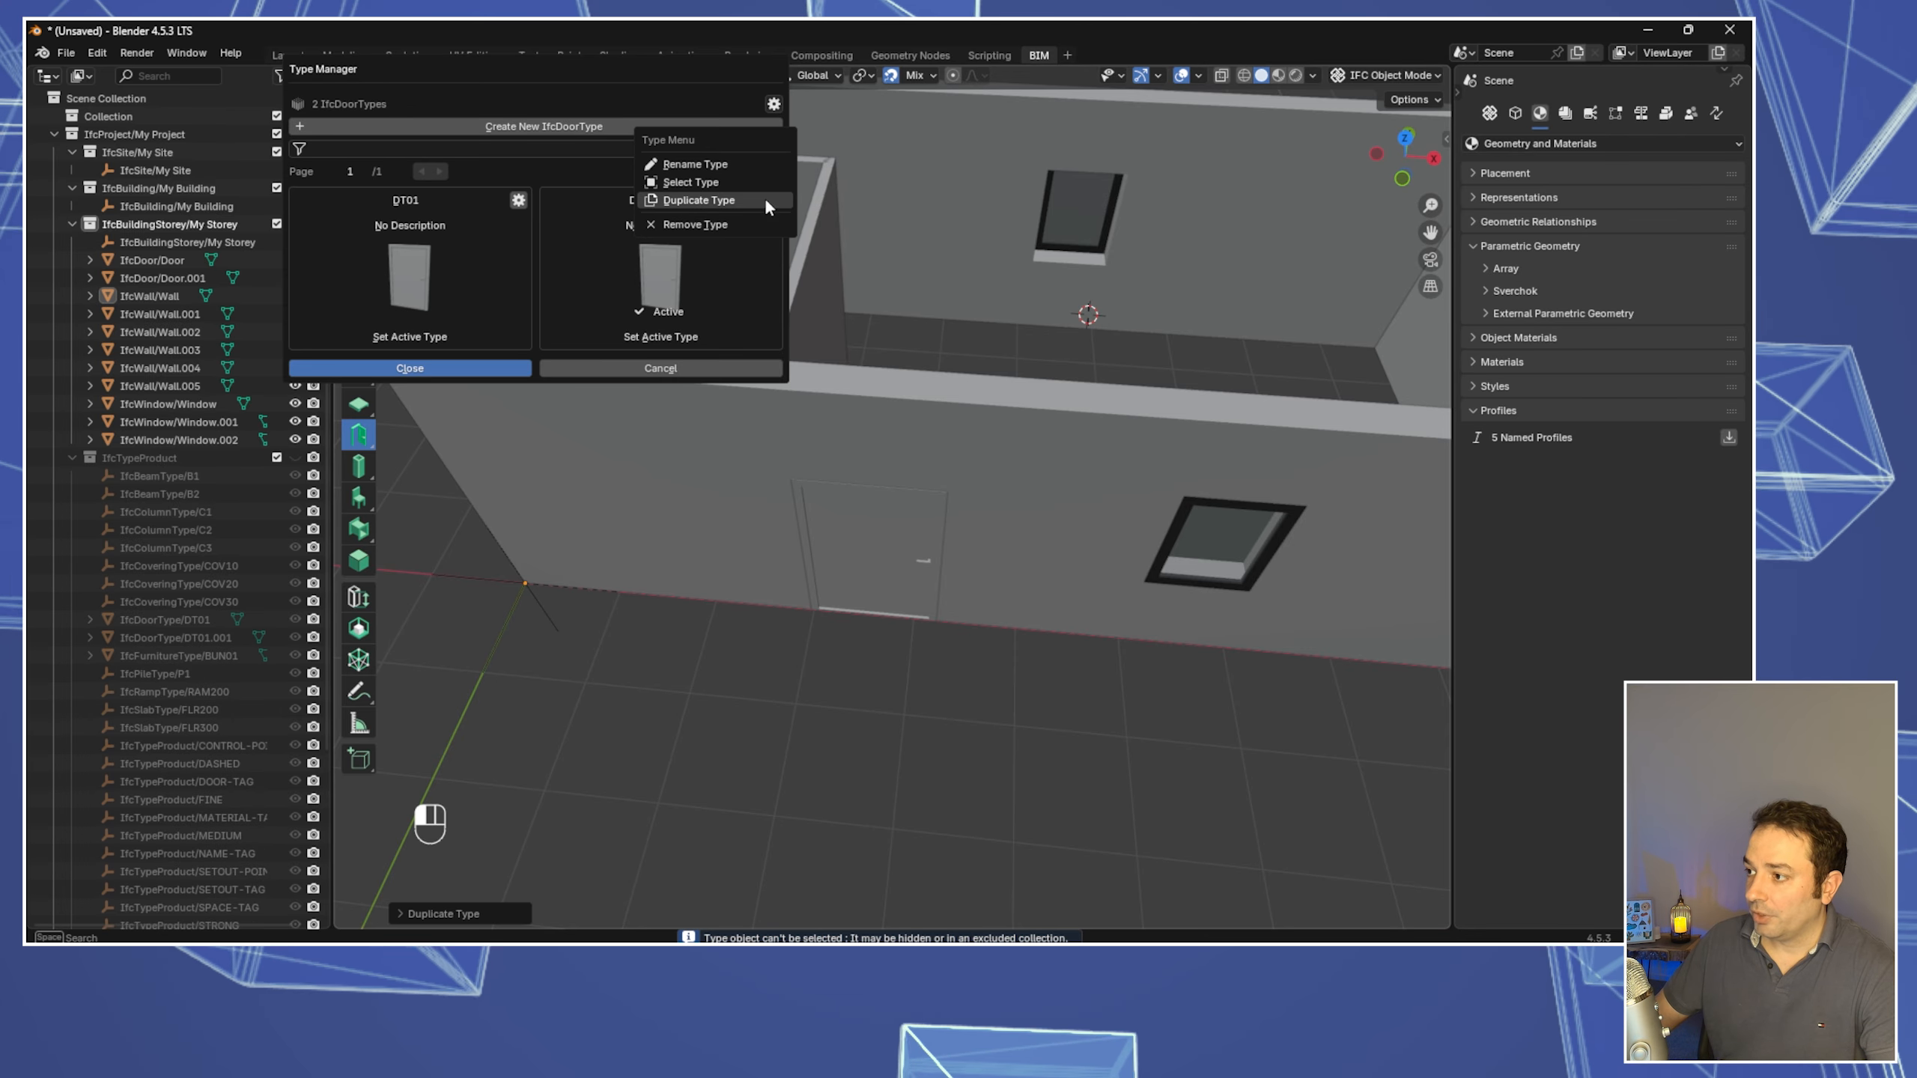
click(683, 165)
click(727, 169)
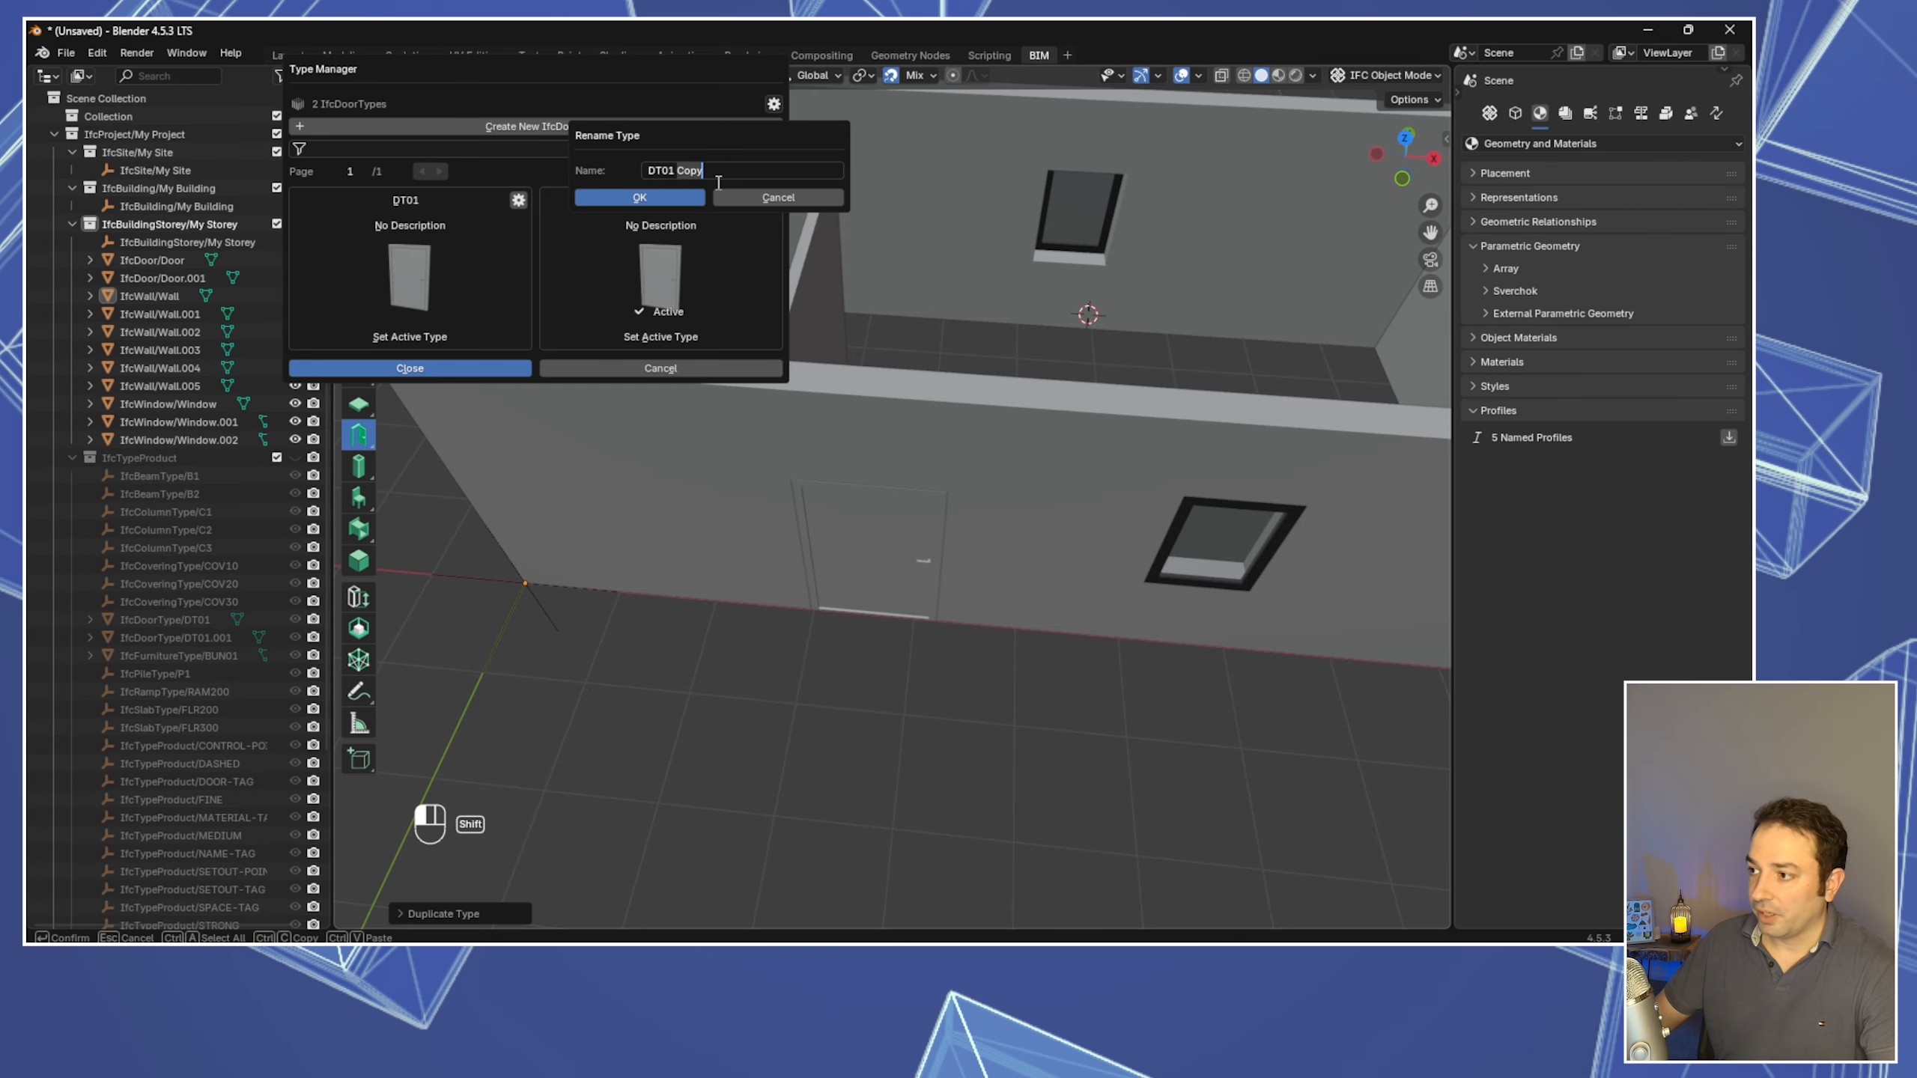
text(DT01 )
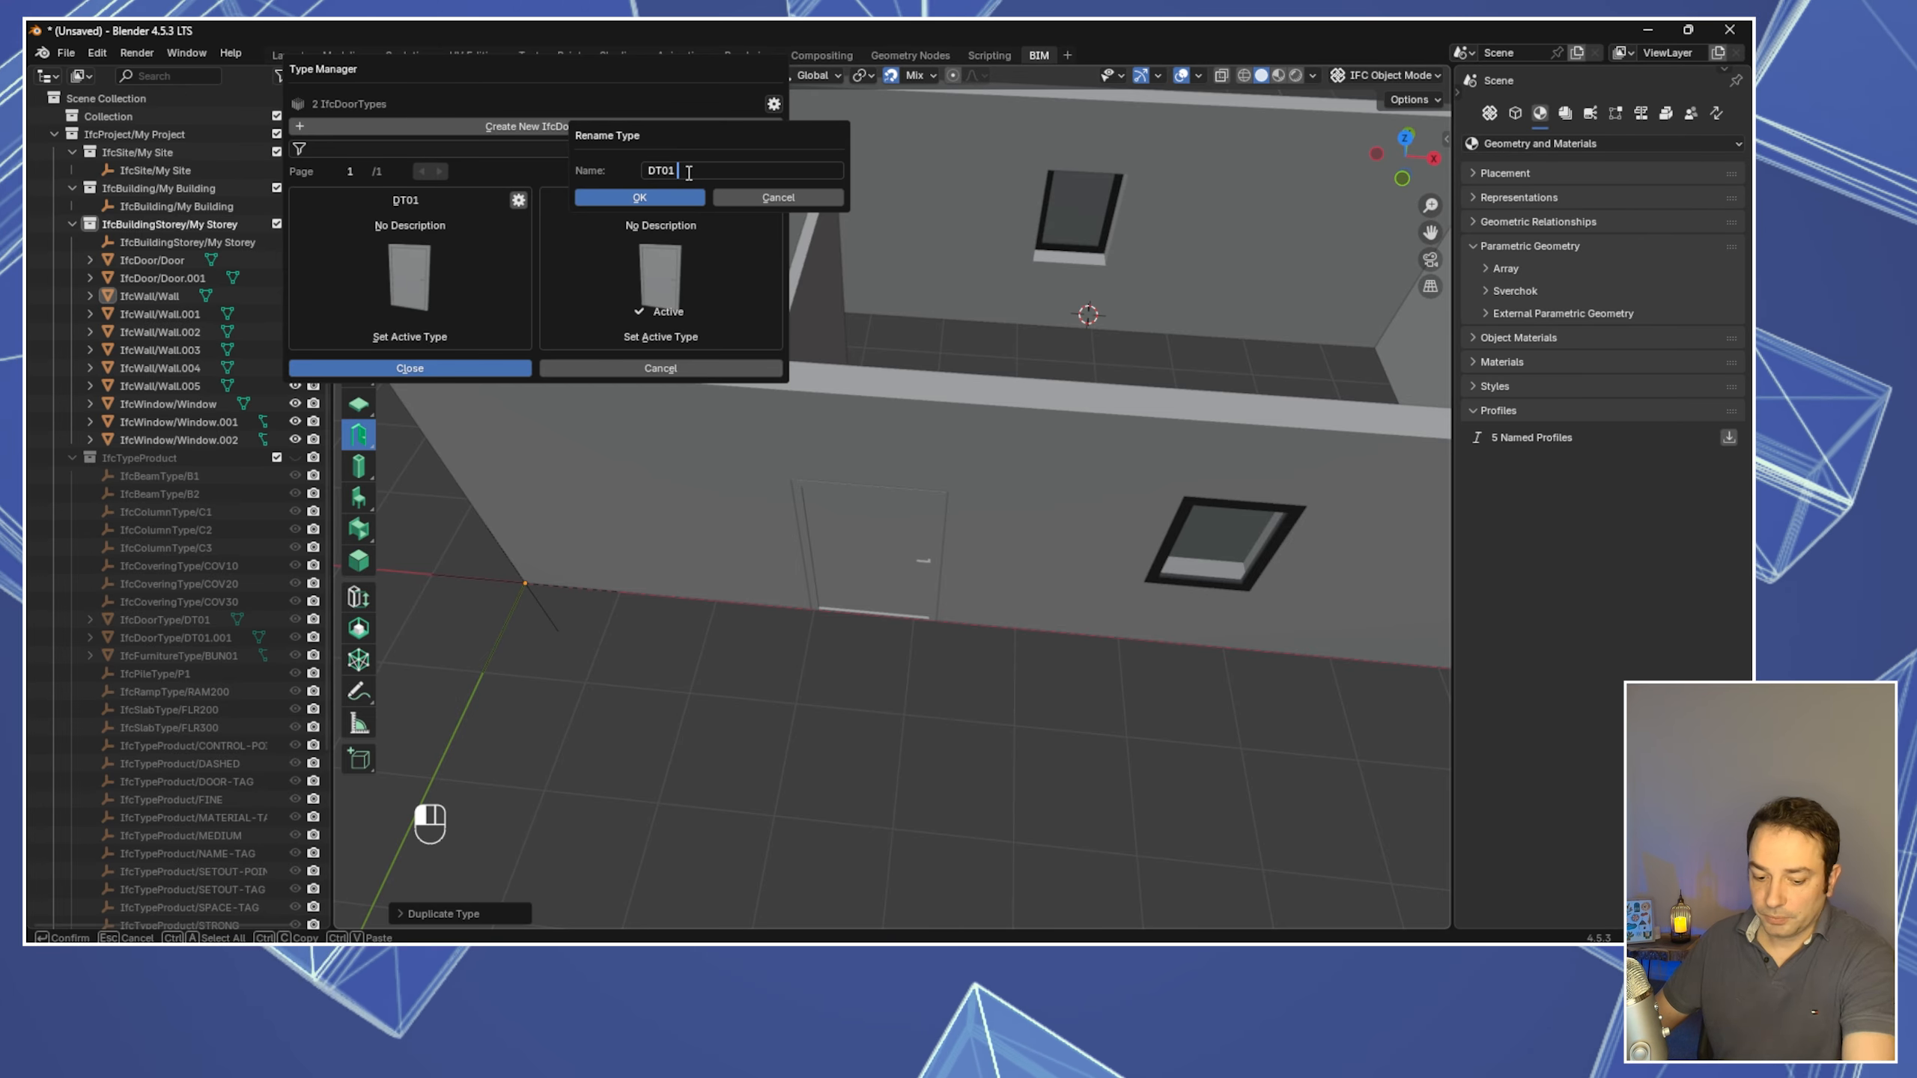
text(Type2)
key(Return)
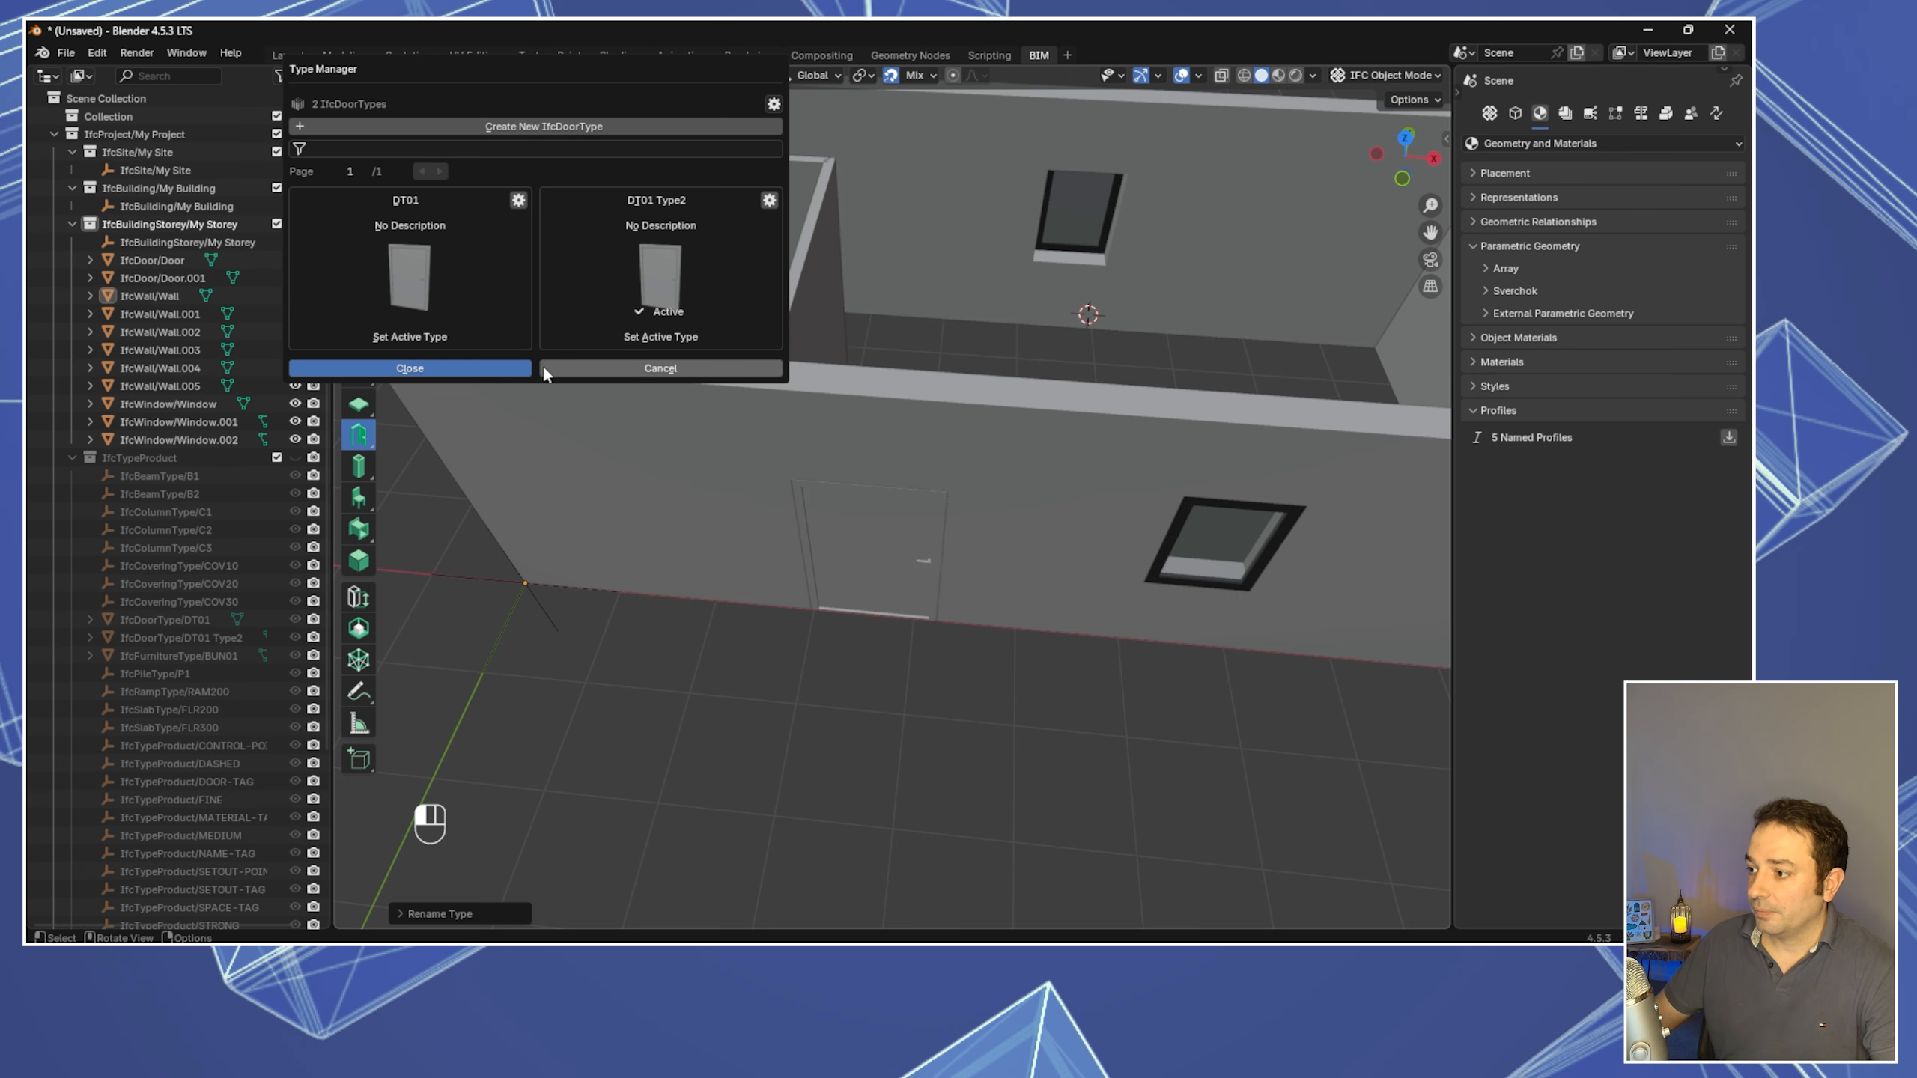
click(498, 367)
Check the active door type and place one DT01 Type2 door in the X-axis wall beyond the window, about 7.4 m from the origin
click(501, 100)
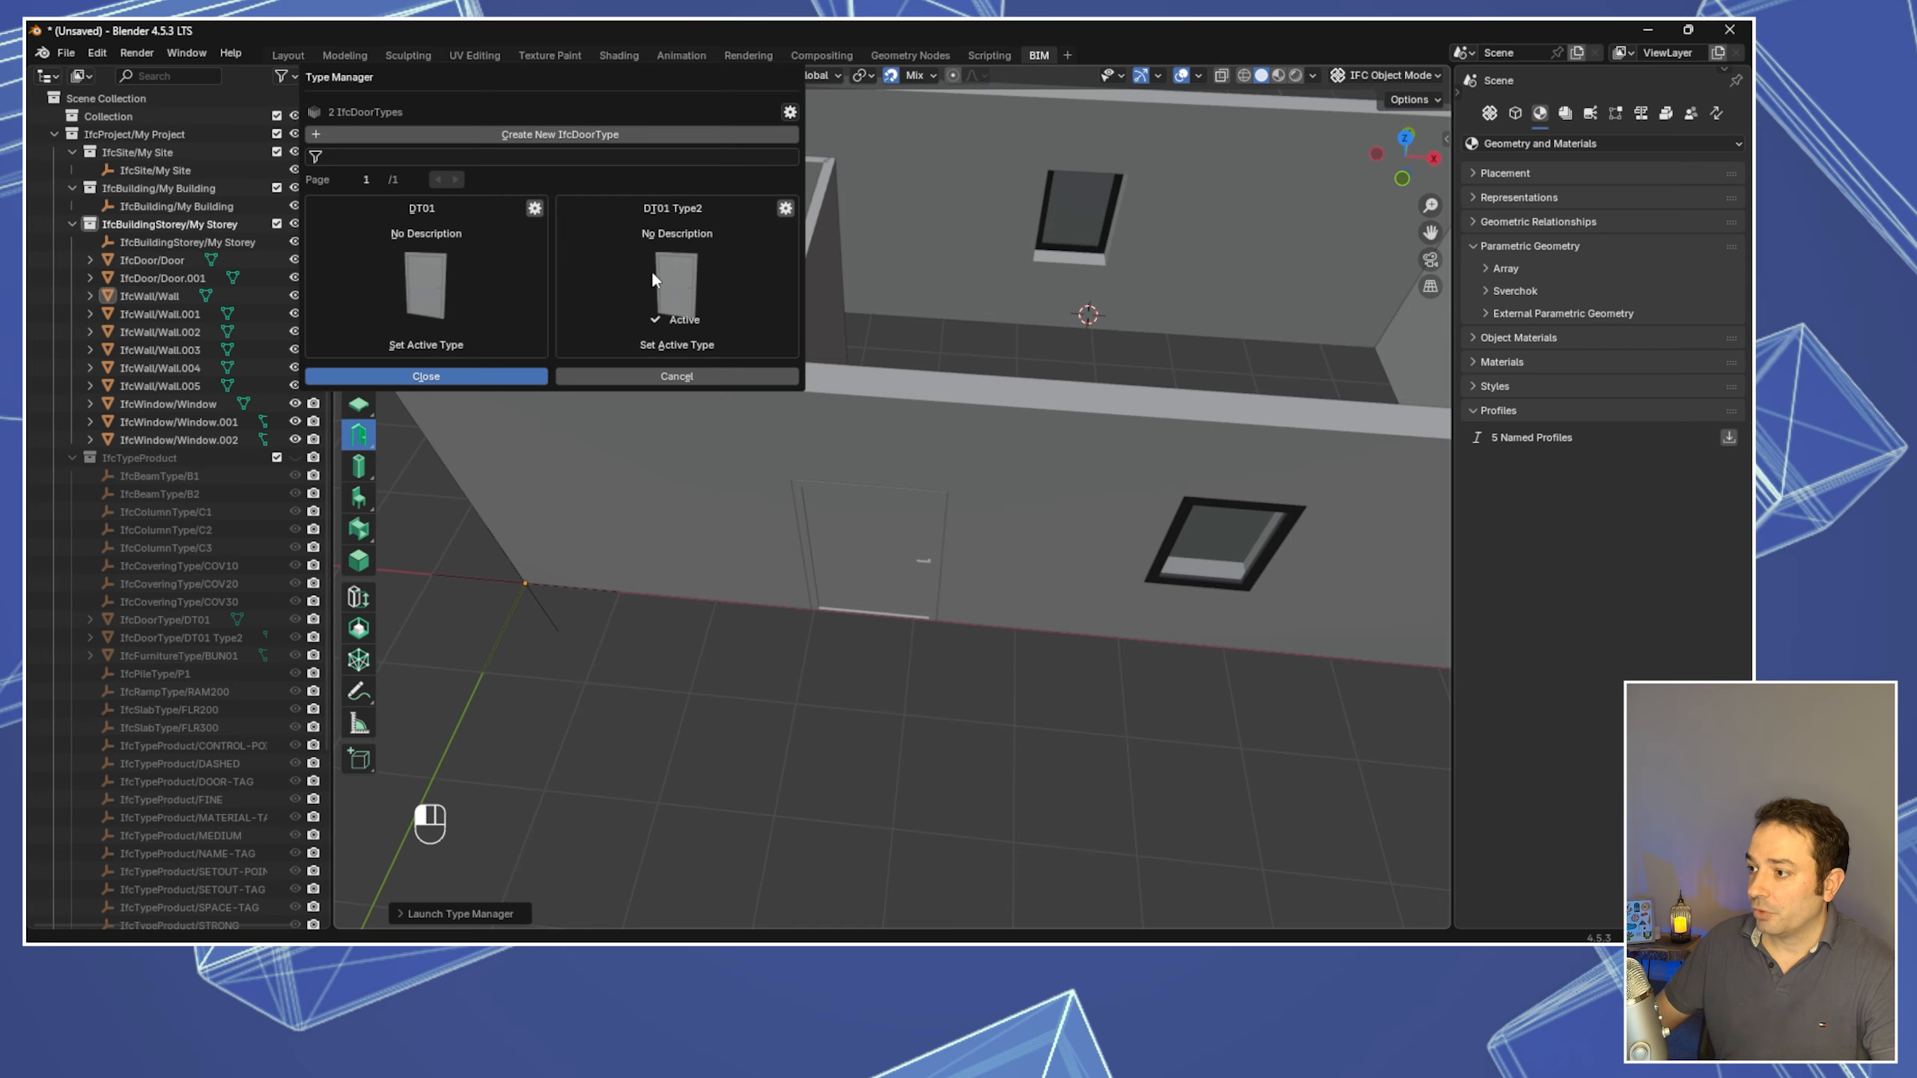
click(427, 375)
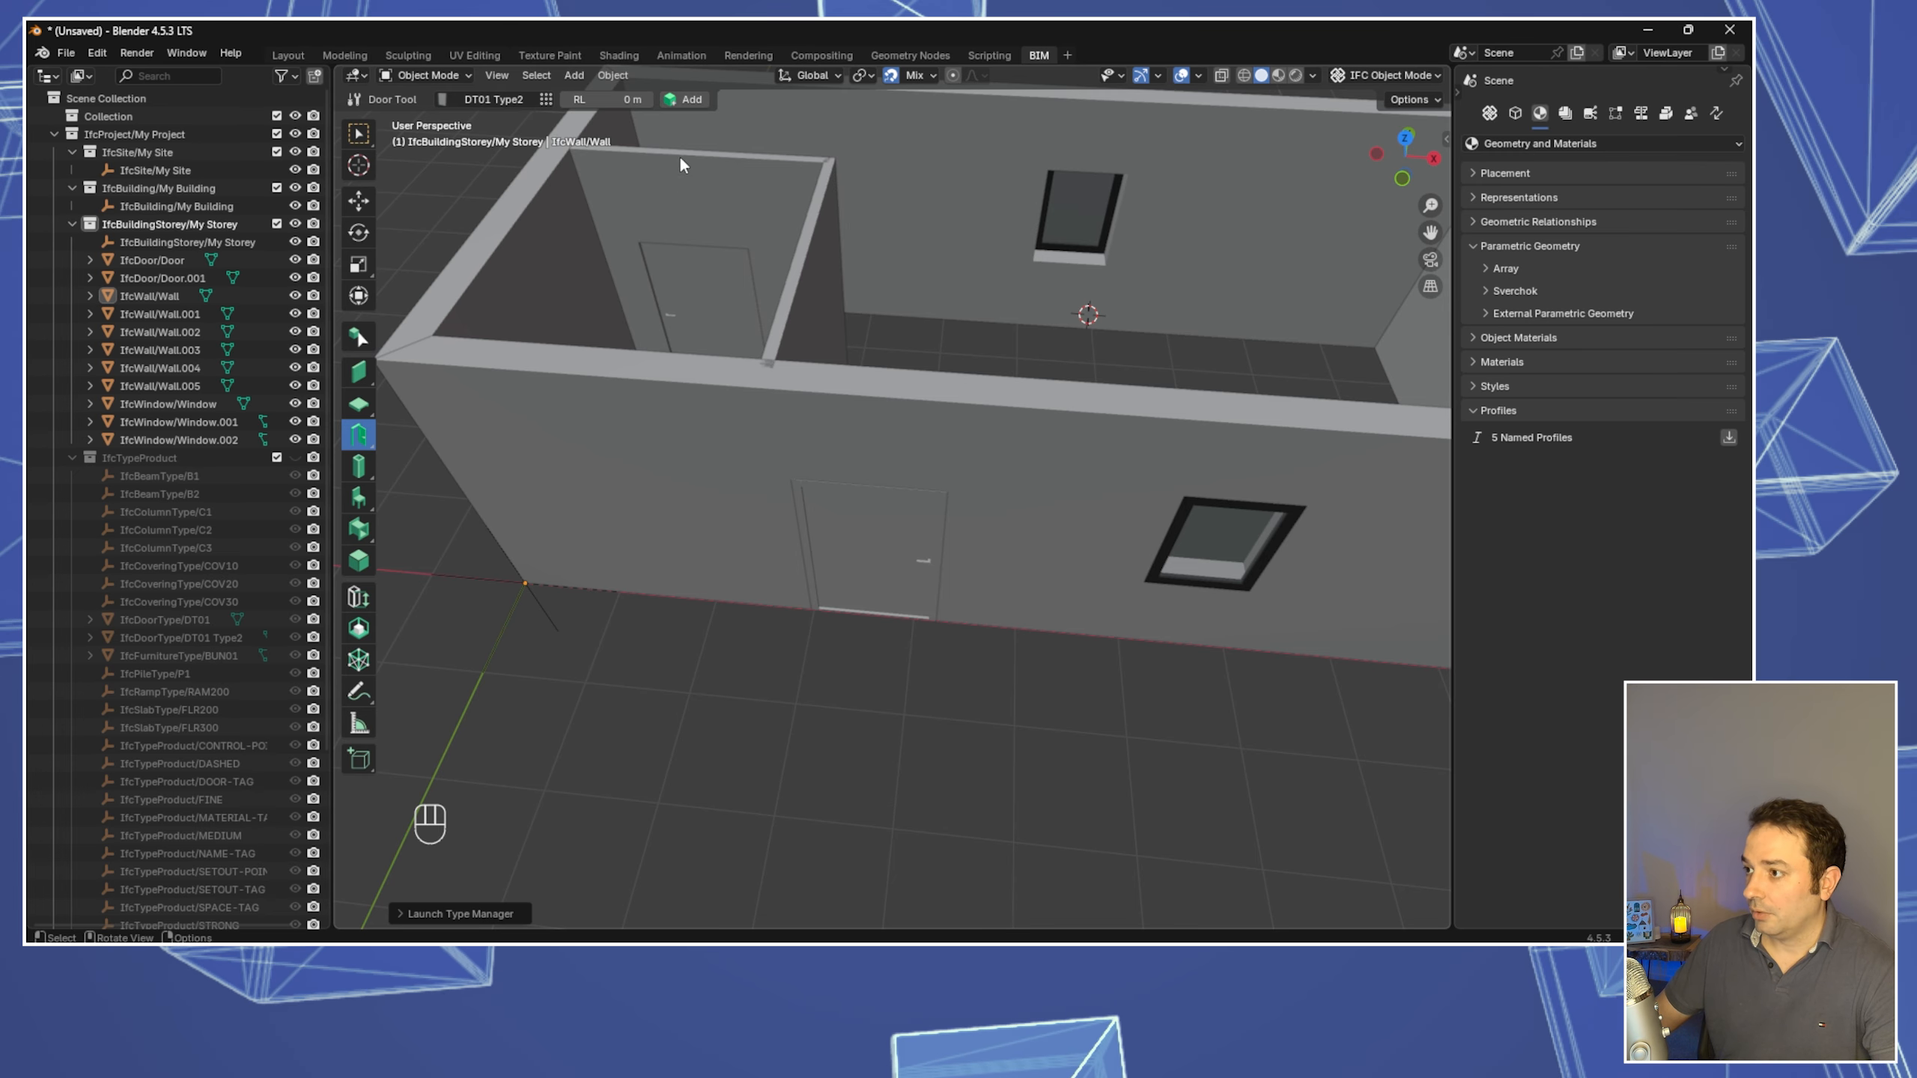
click(695, 102)
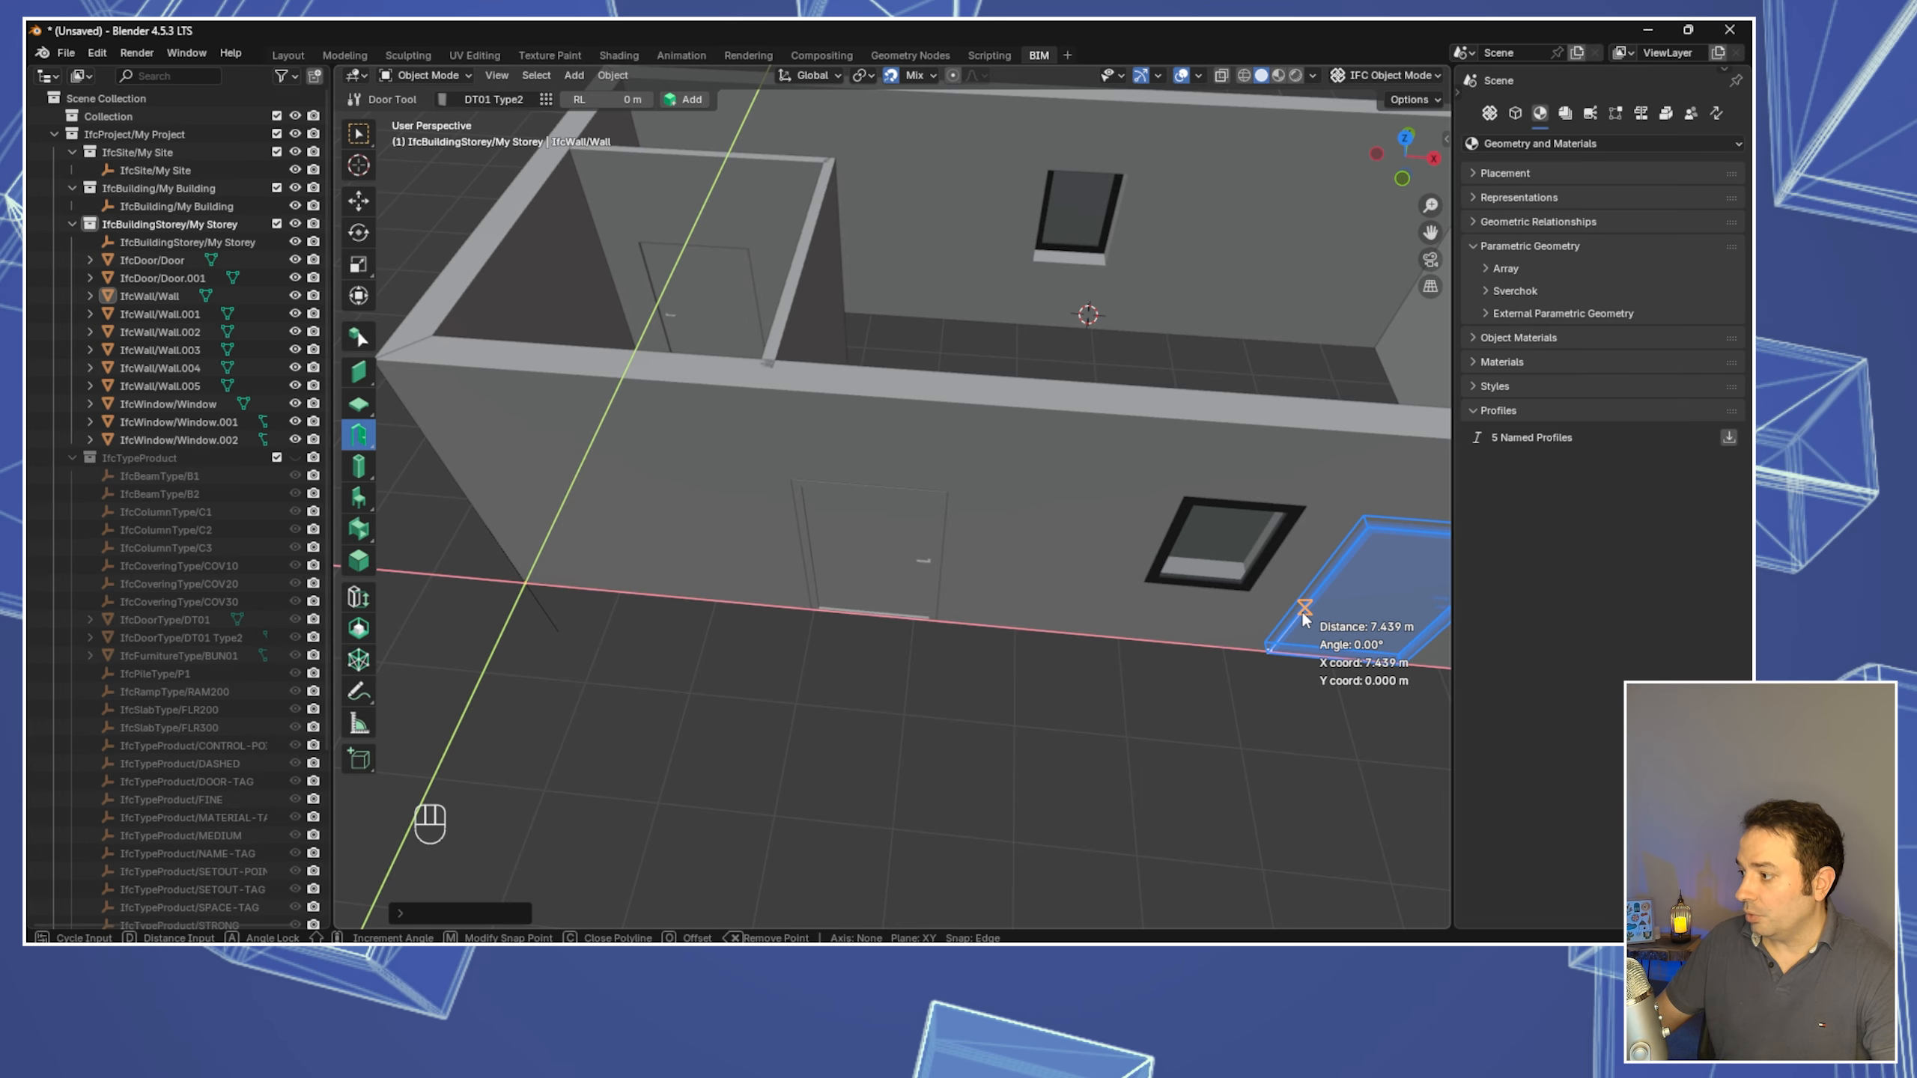
click(1270, 651)
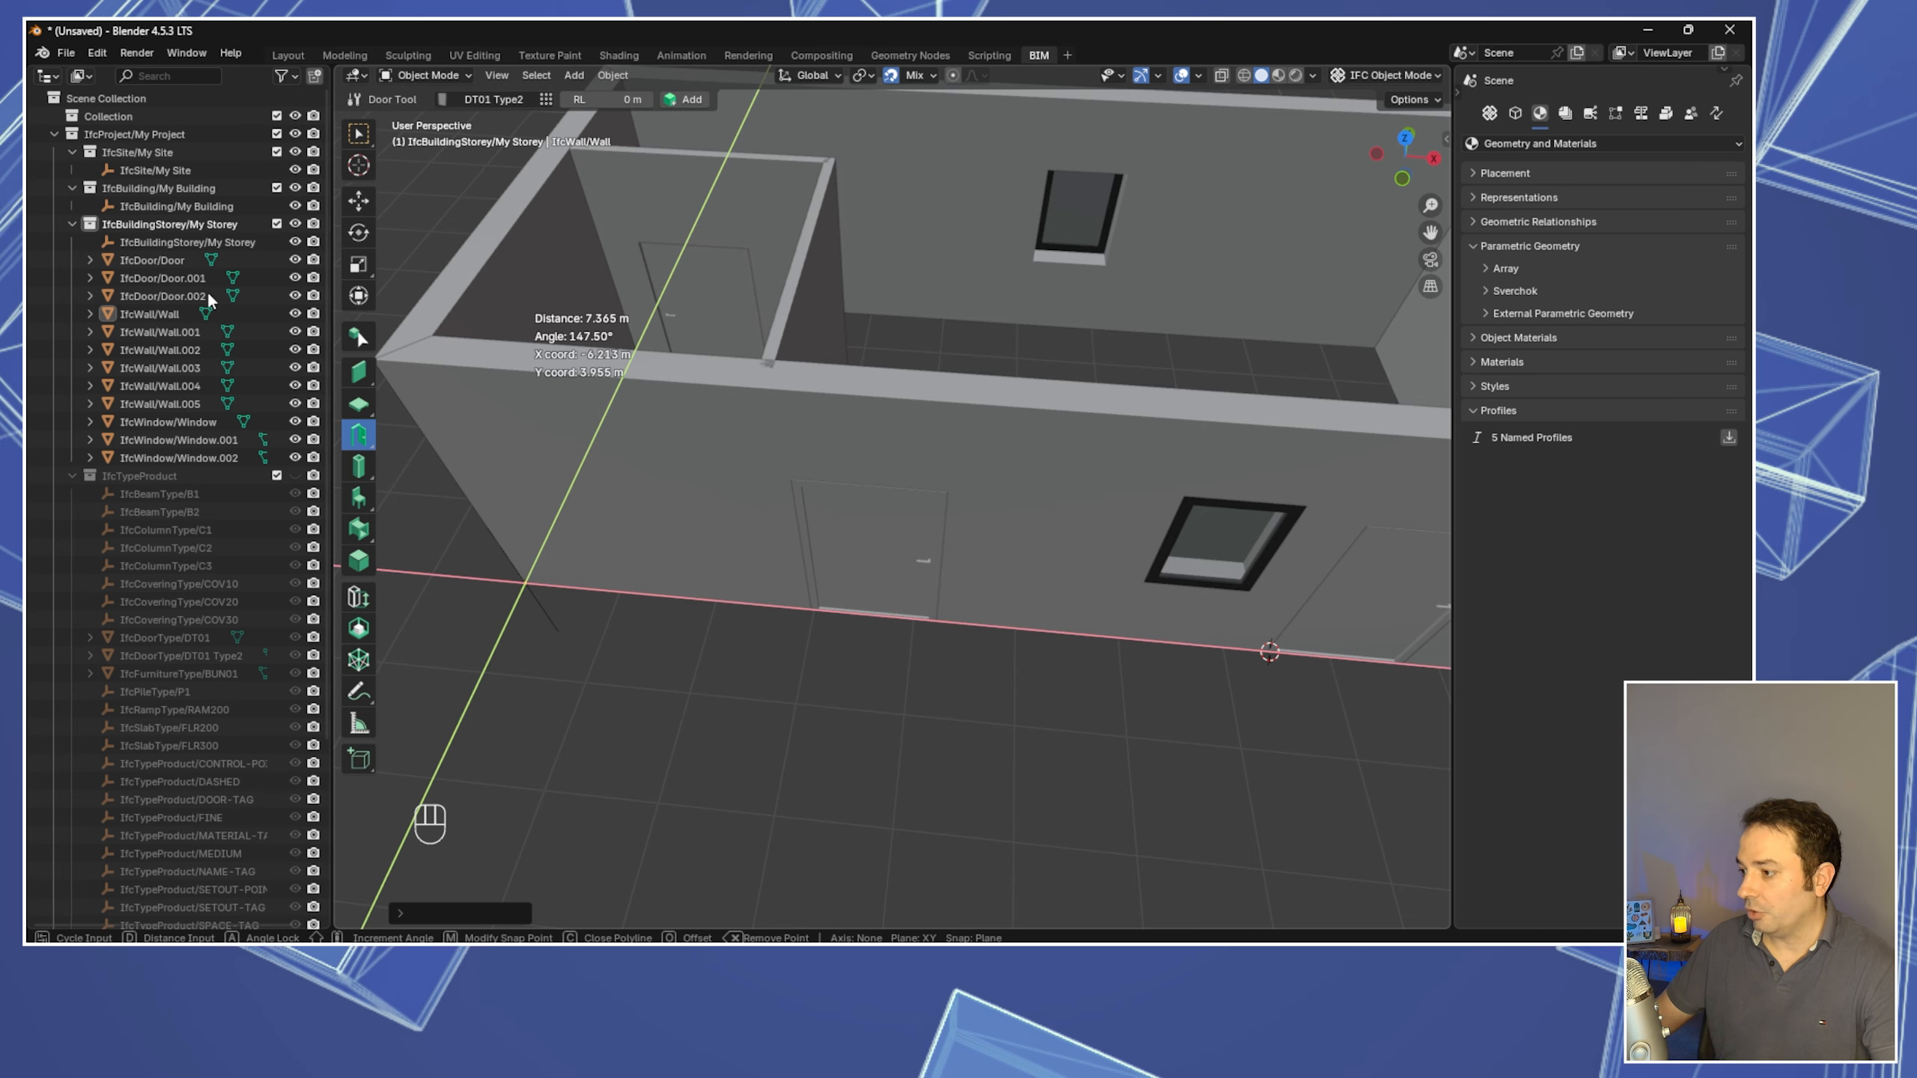
key(Escape)
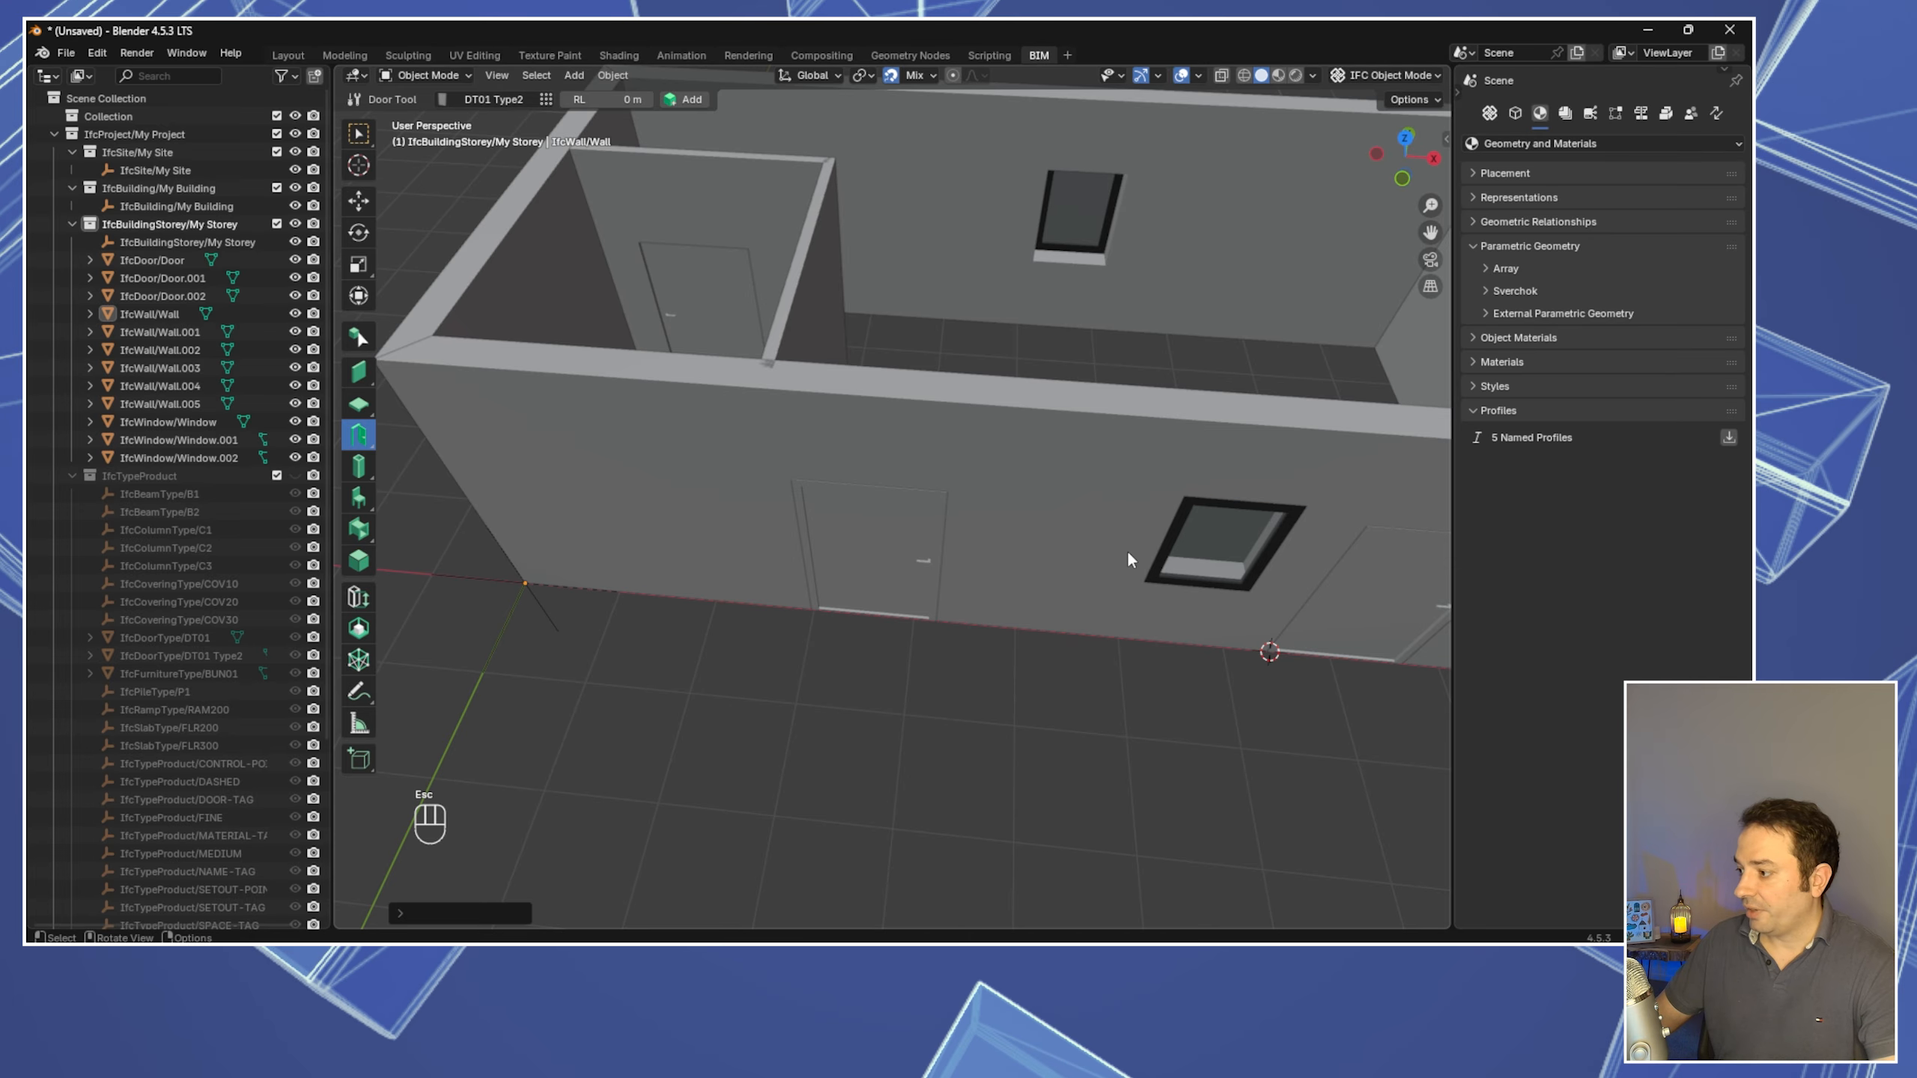
Add parametric door geometry to the new DT01 Type2 door, set its overall width to 0.8 m and apply the edit
click(1357, 581)
middle_drag(1300, 640, 1284, 640)
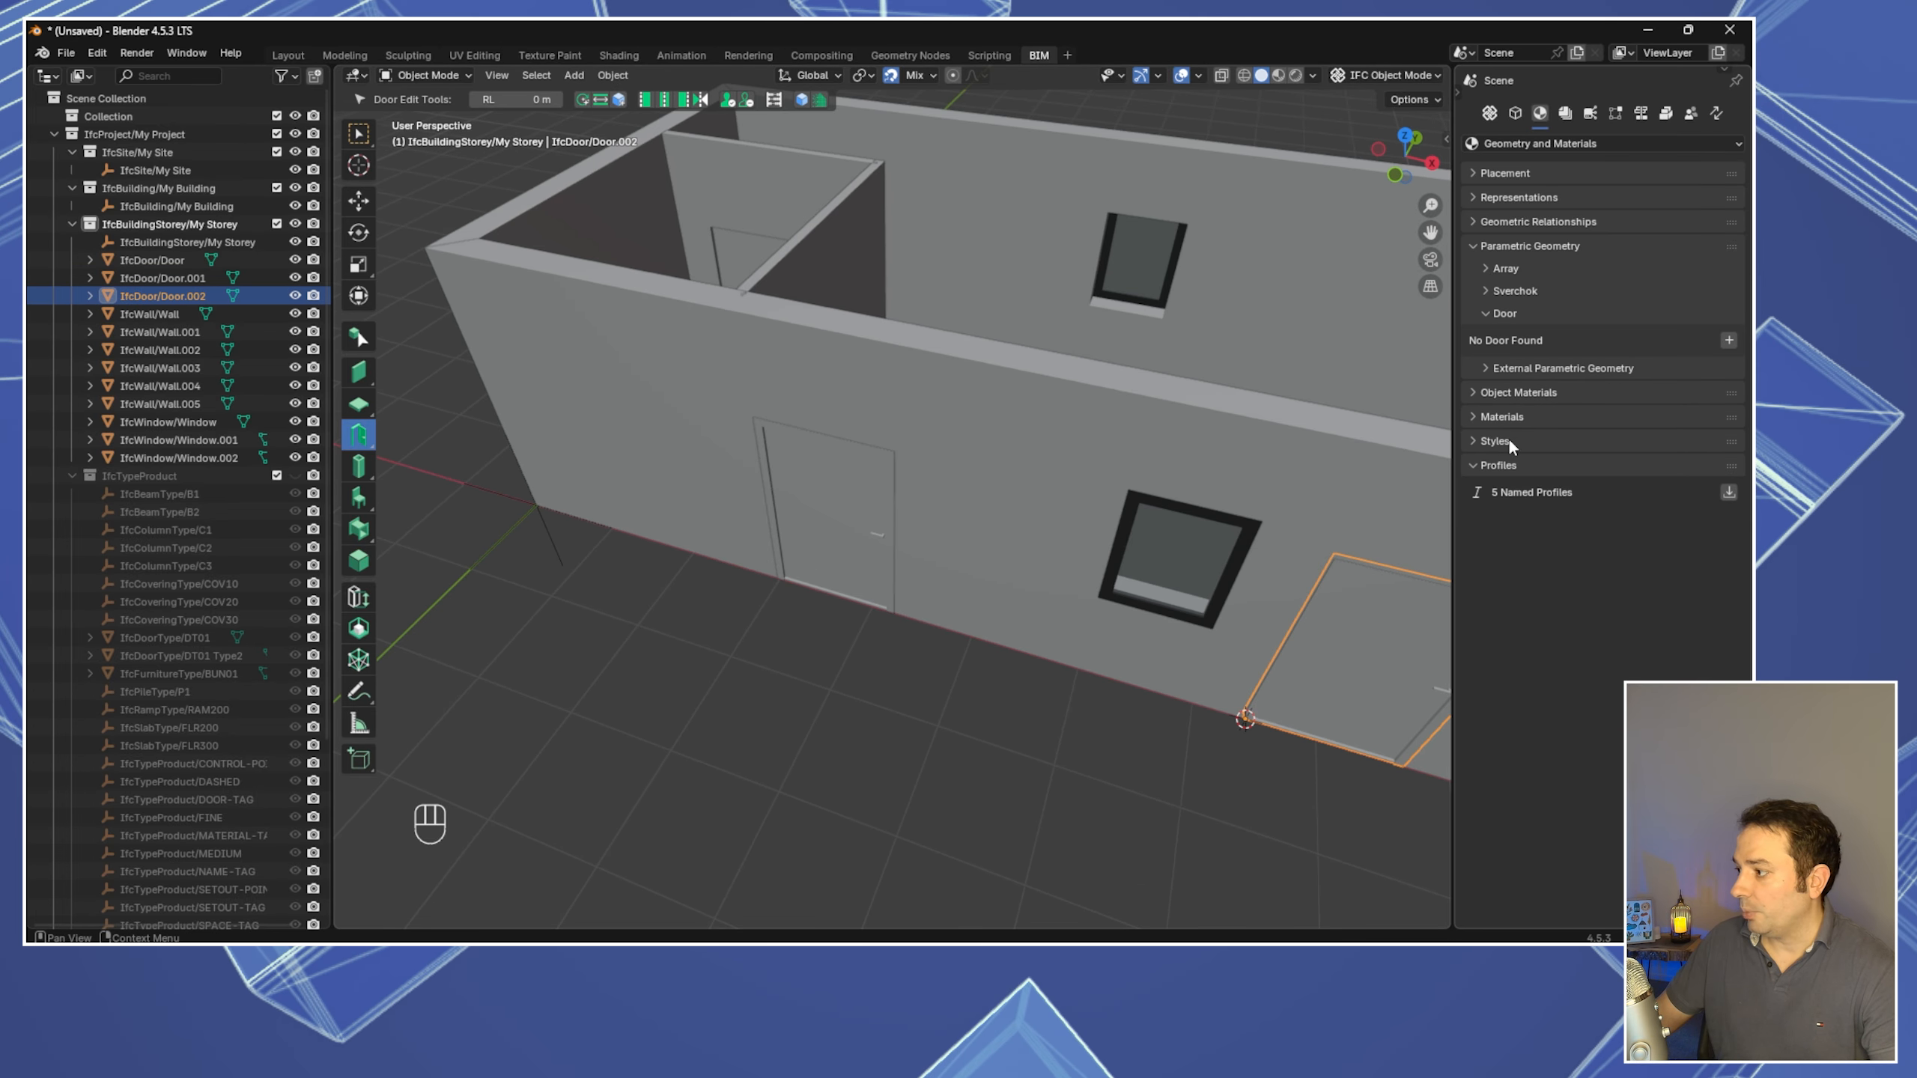
middle_drag(1177, 317, 1166, 287)
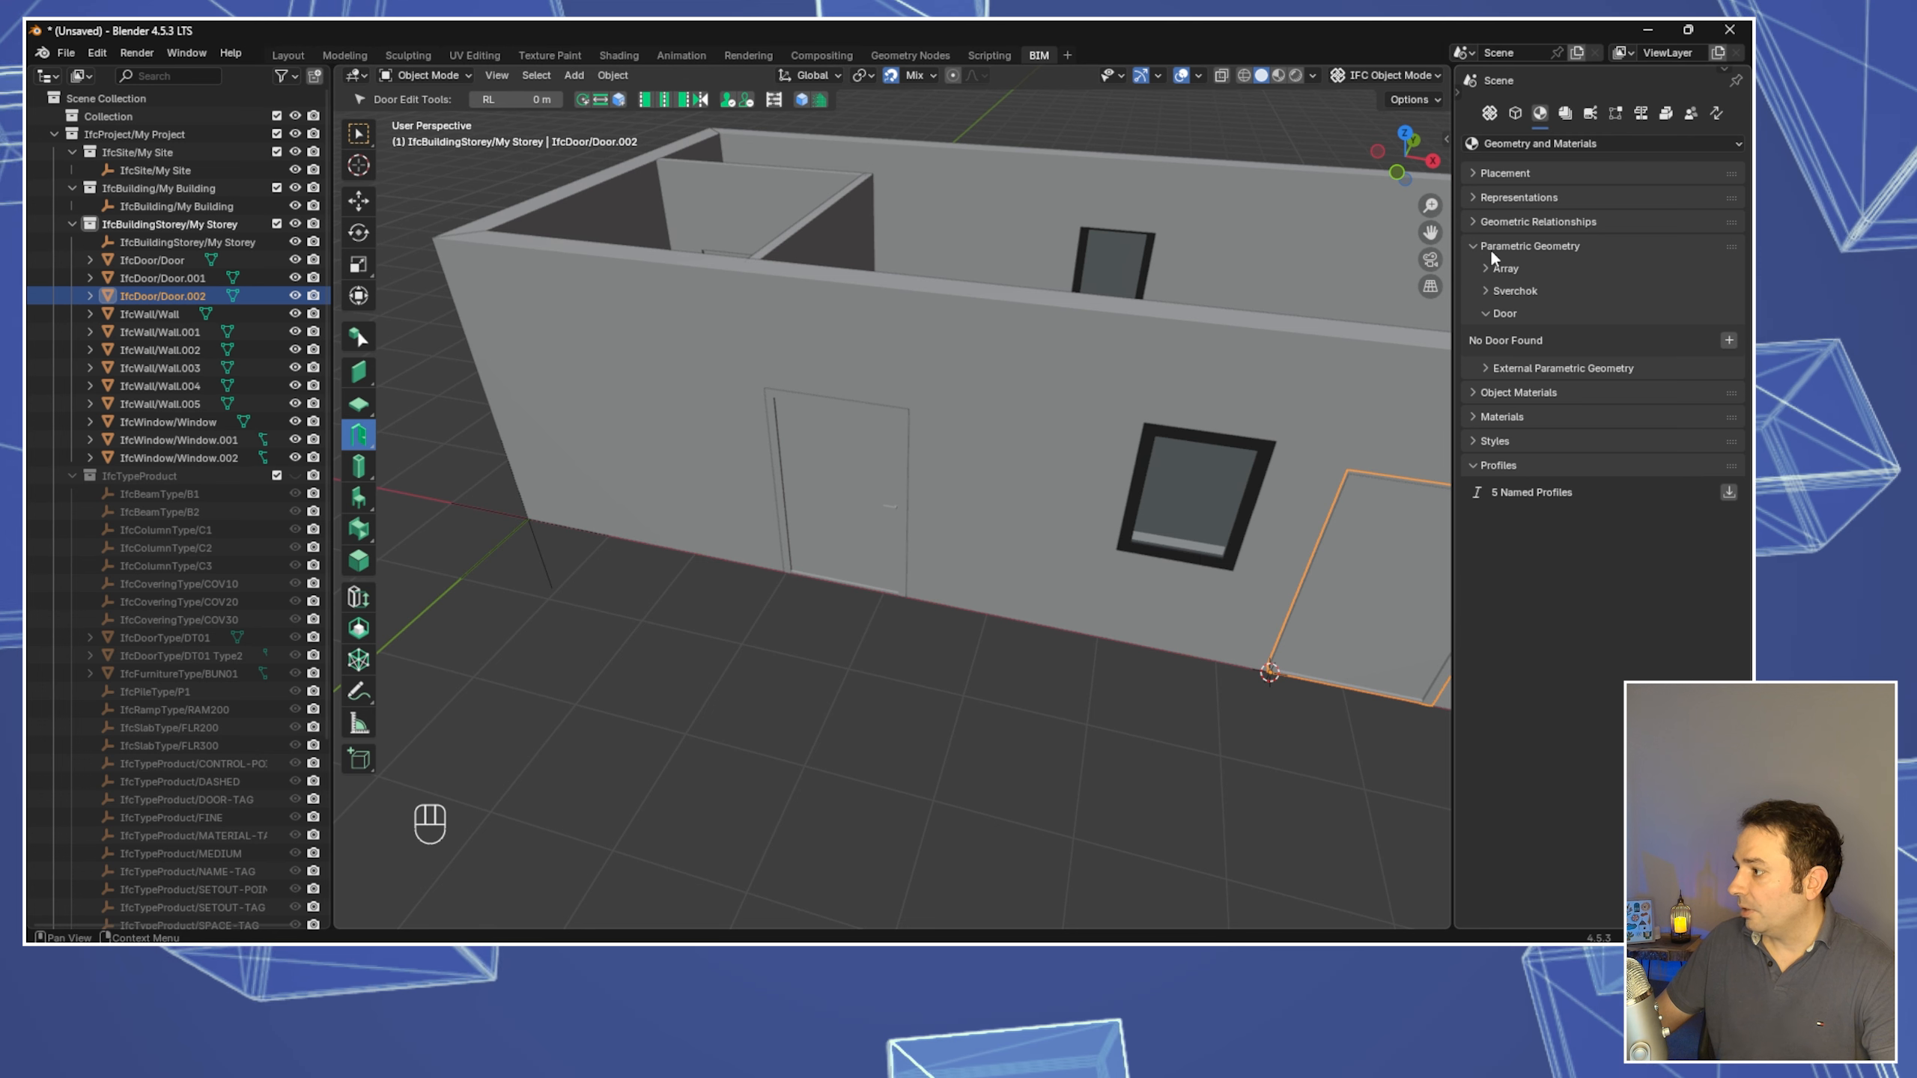
click(1729, 341)
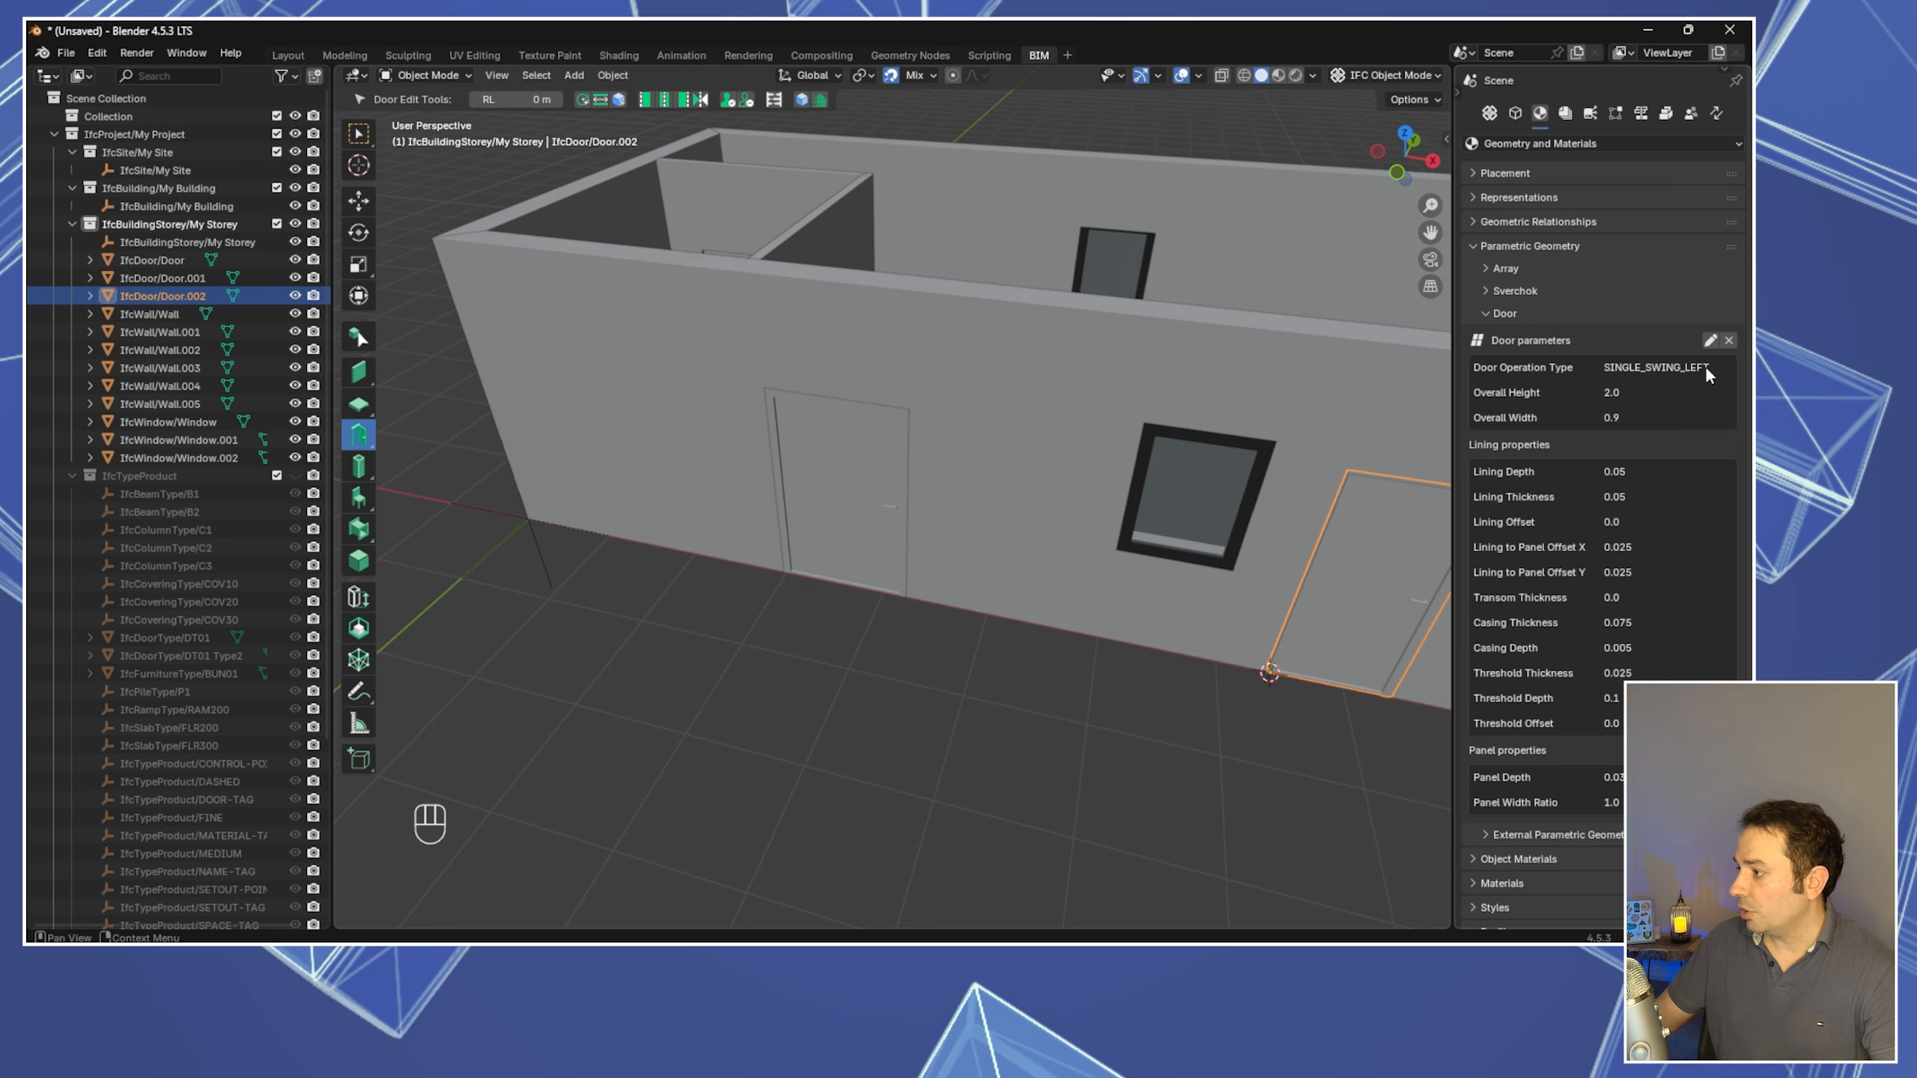
click(1708, 340)
click(1661, 428)
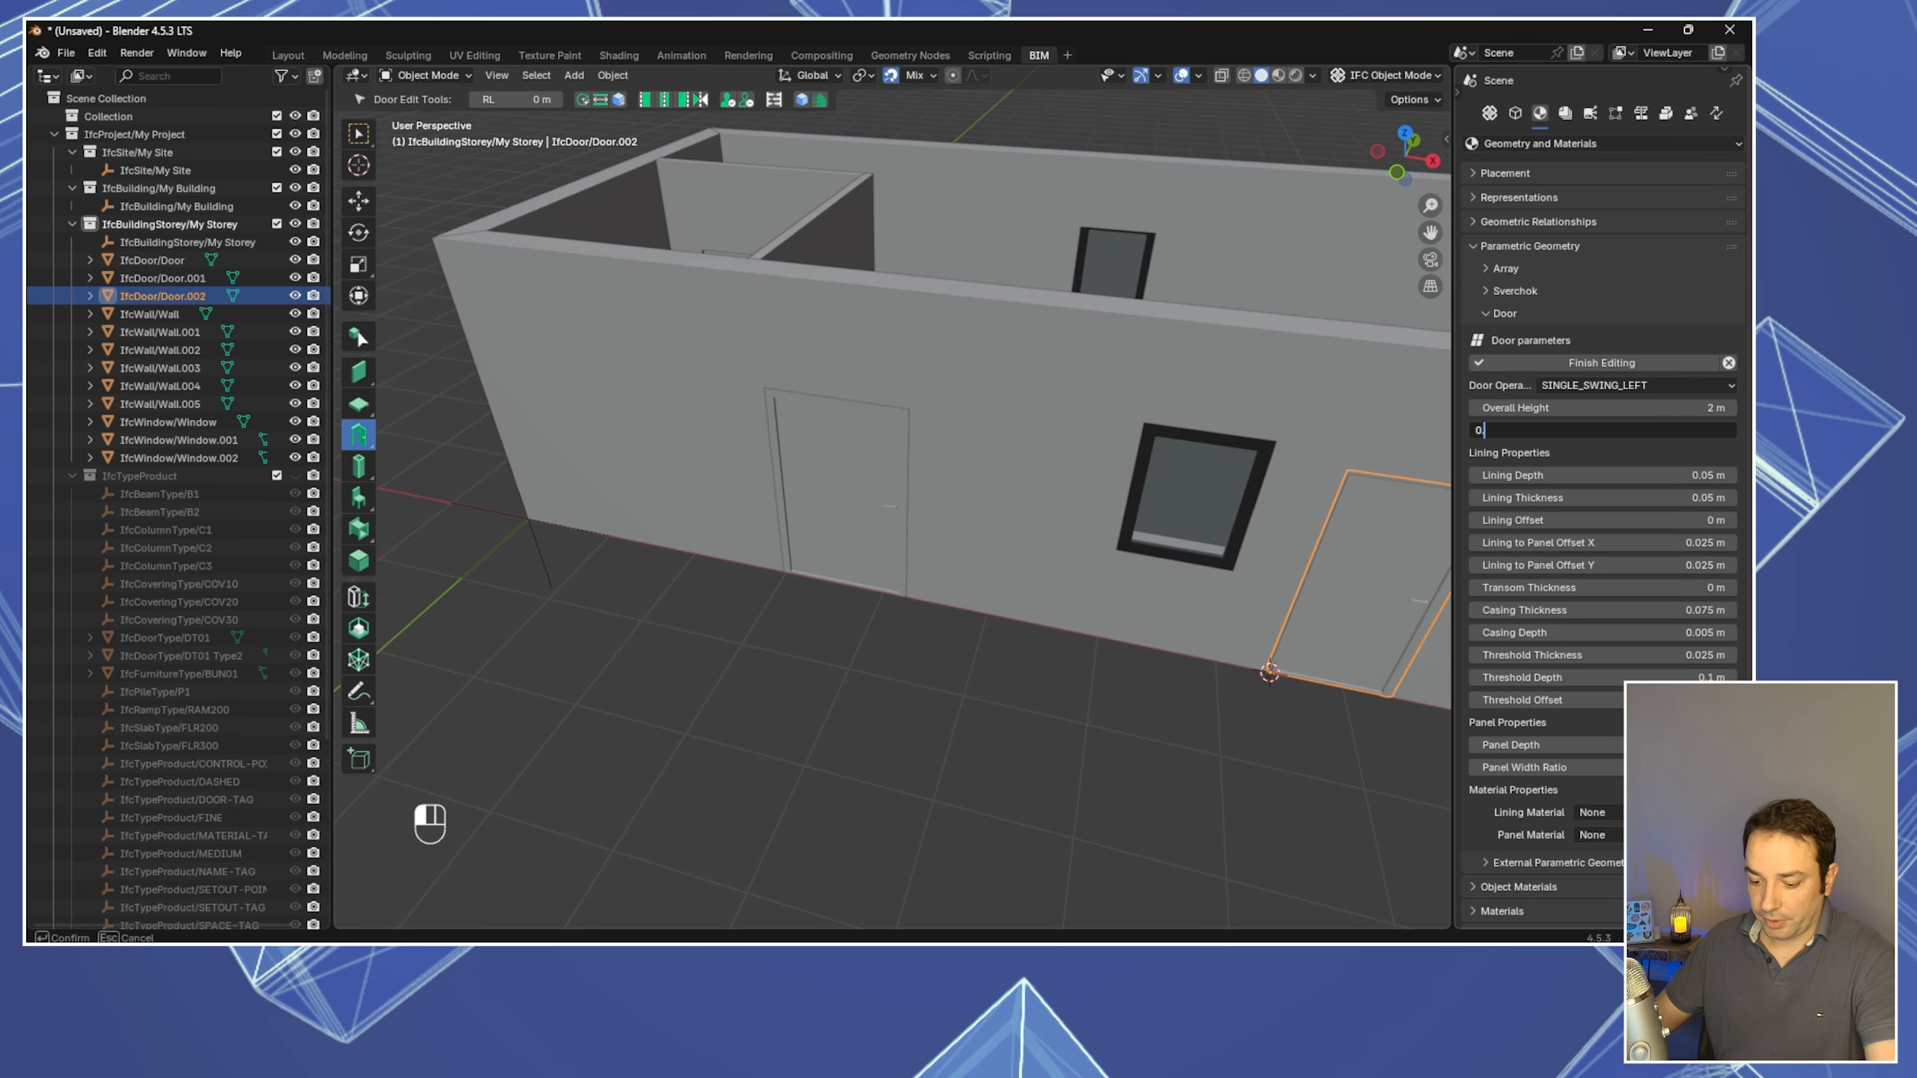
key(Return)
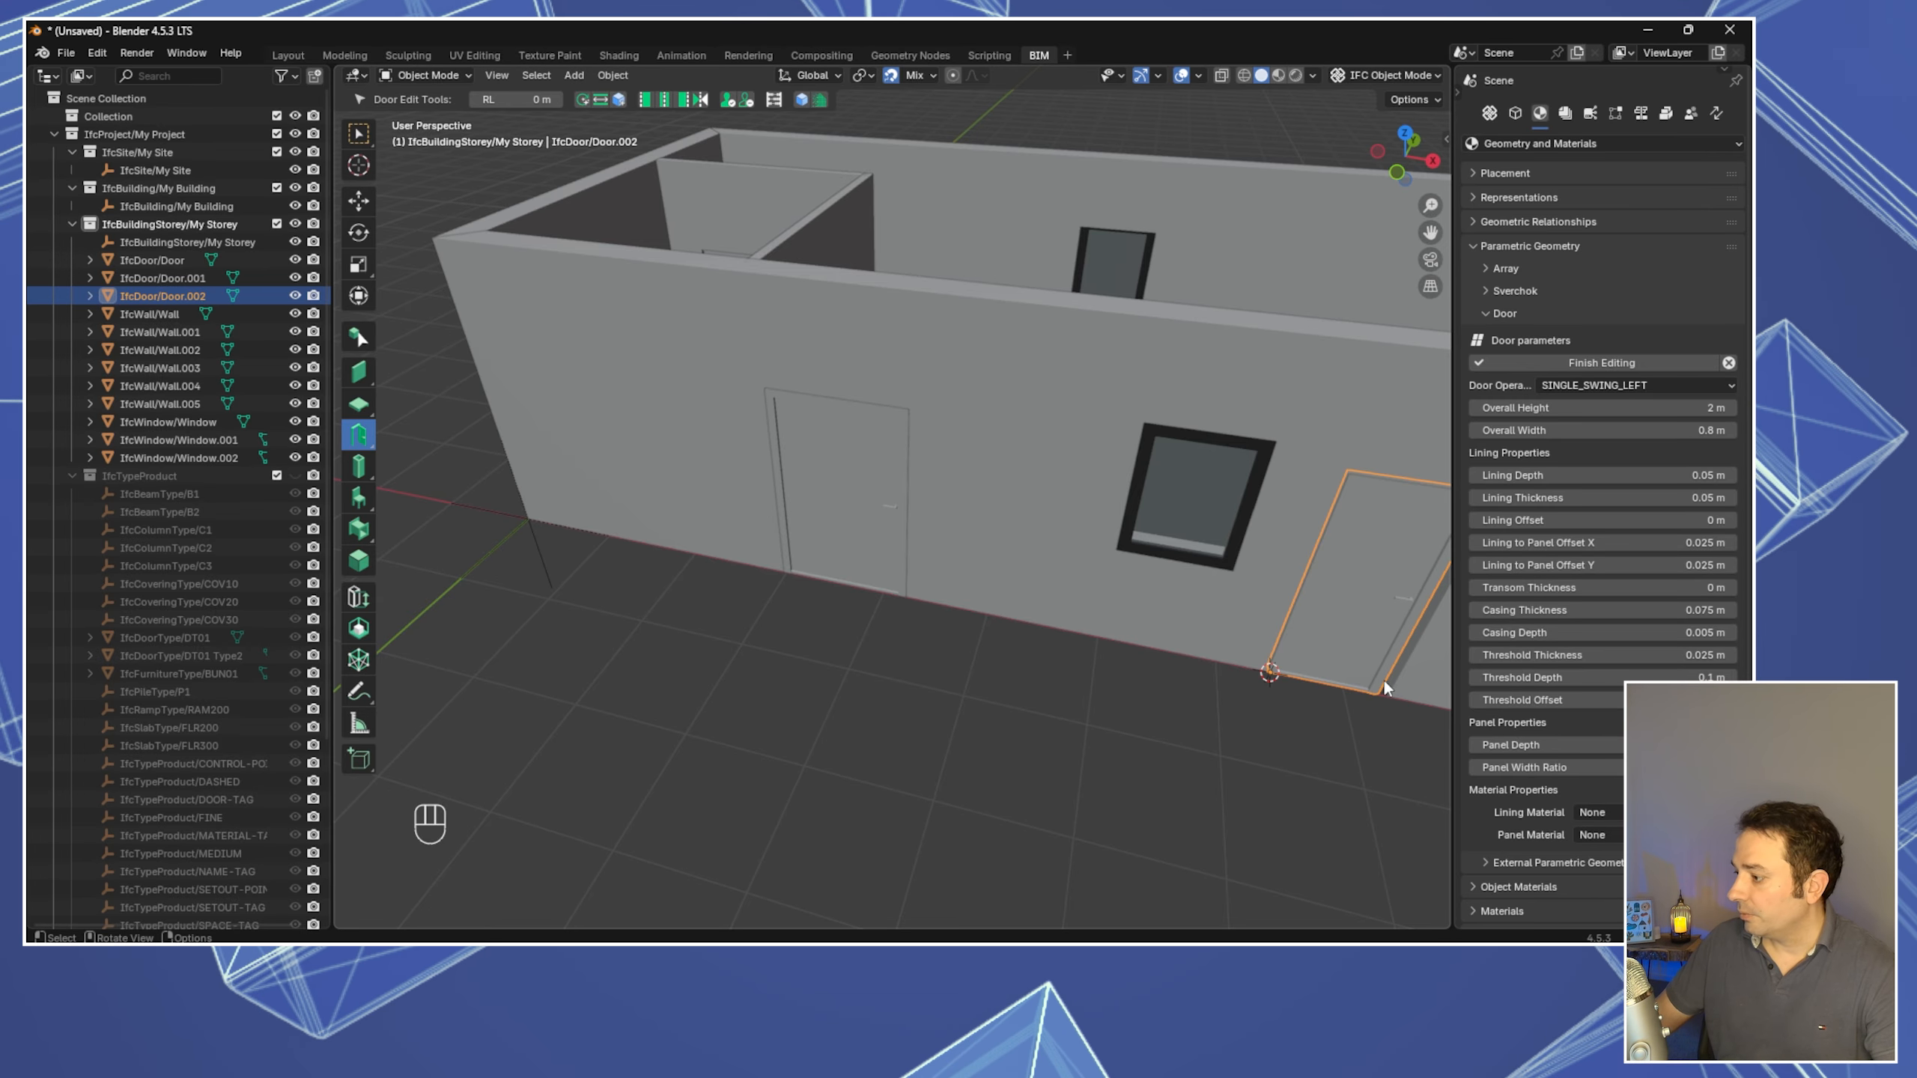
click(1603, 363)
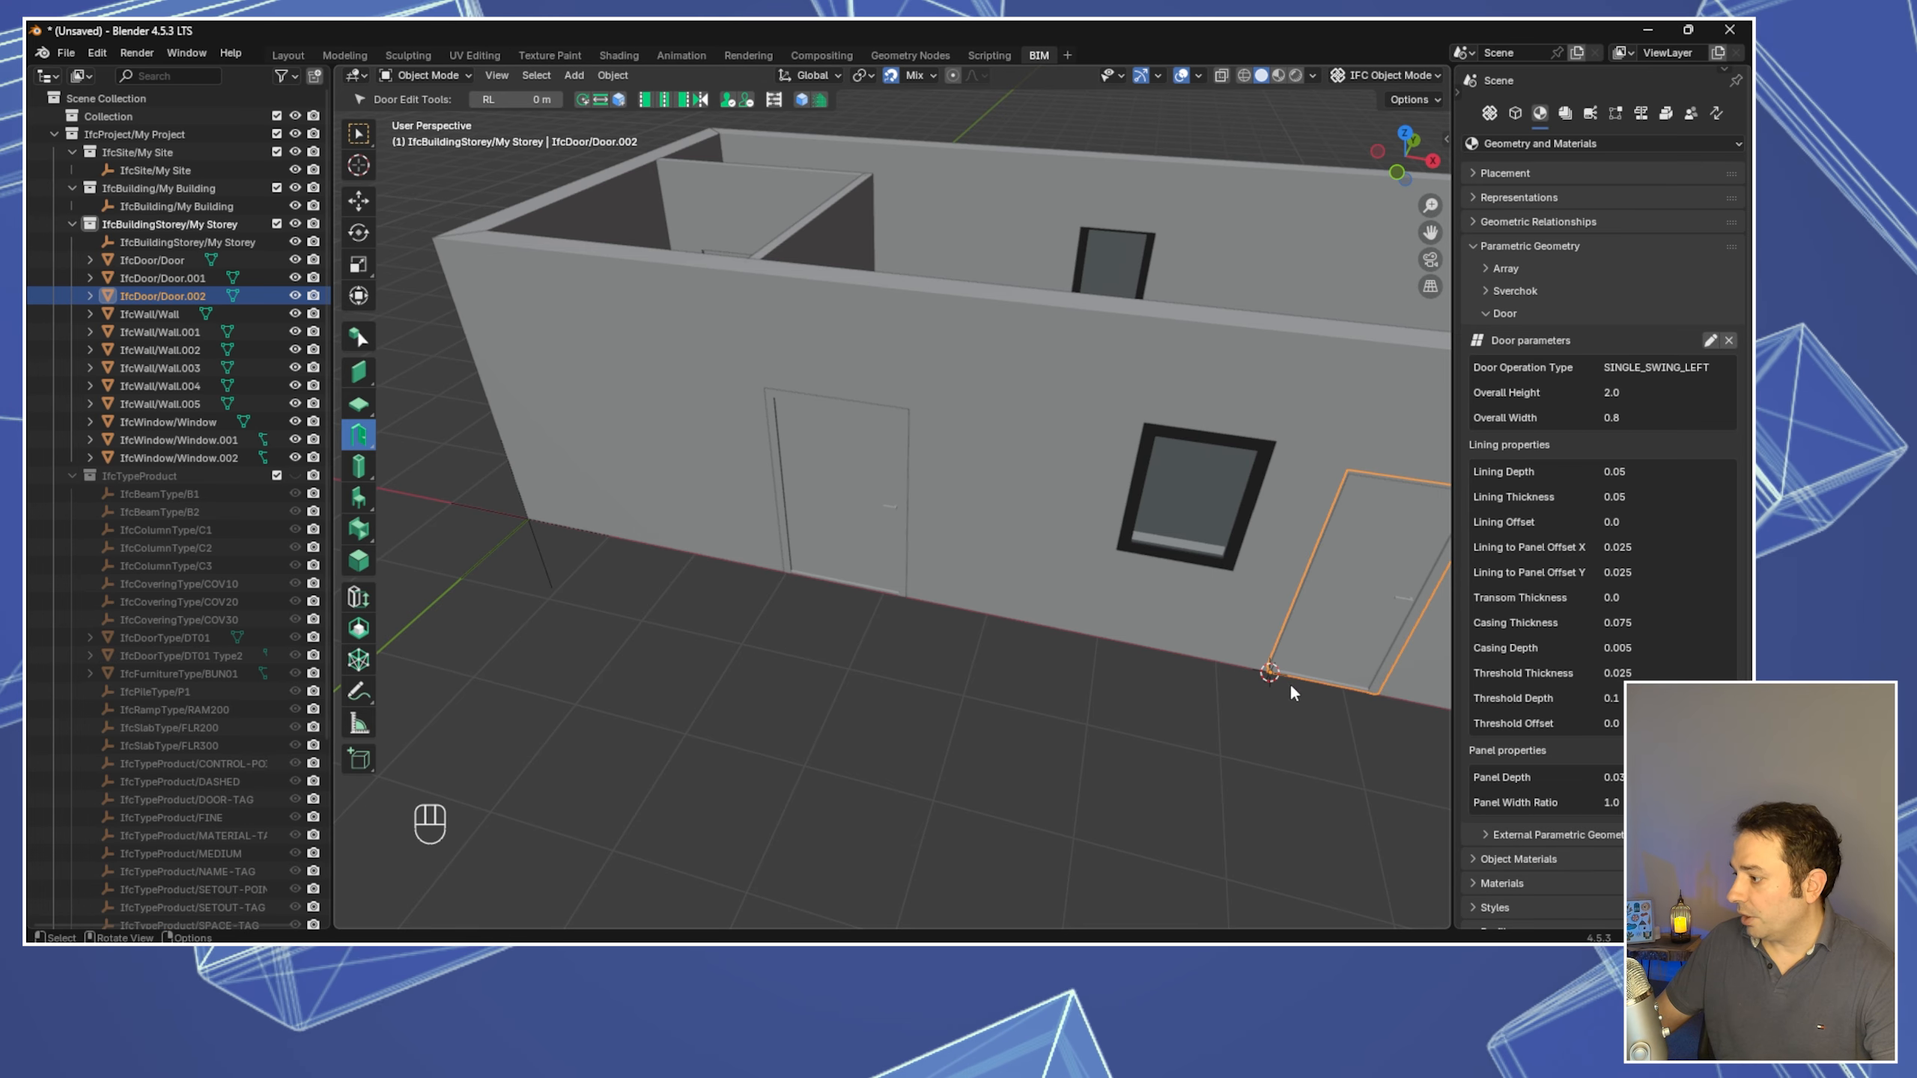
Select the new door and the original door in the X-axis wall in turn to compare their door parameters
click(1238, 716)
click(1341, 625)
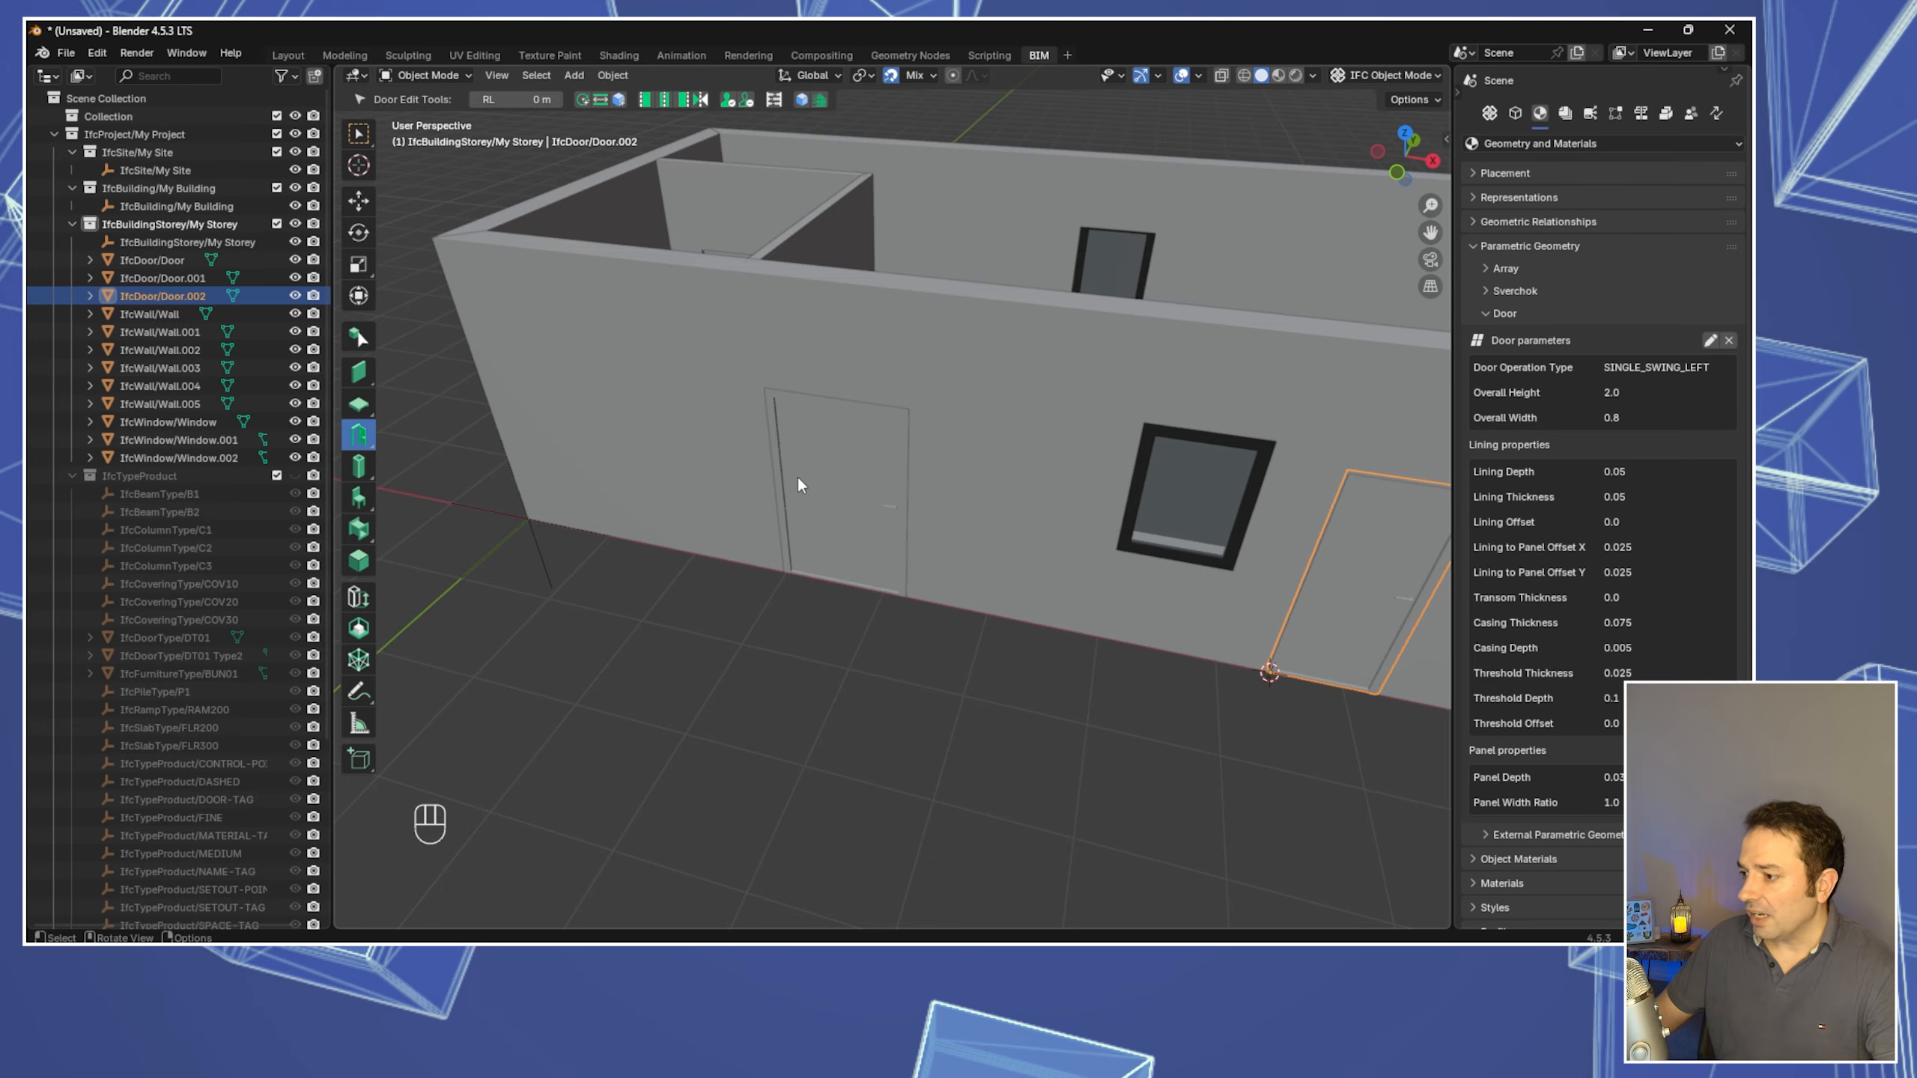
click(831, 495)
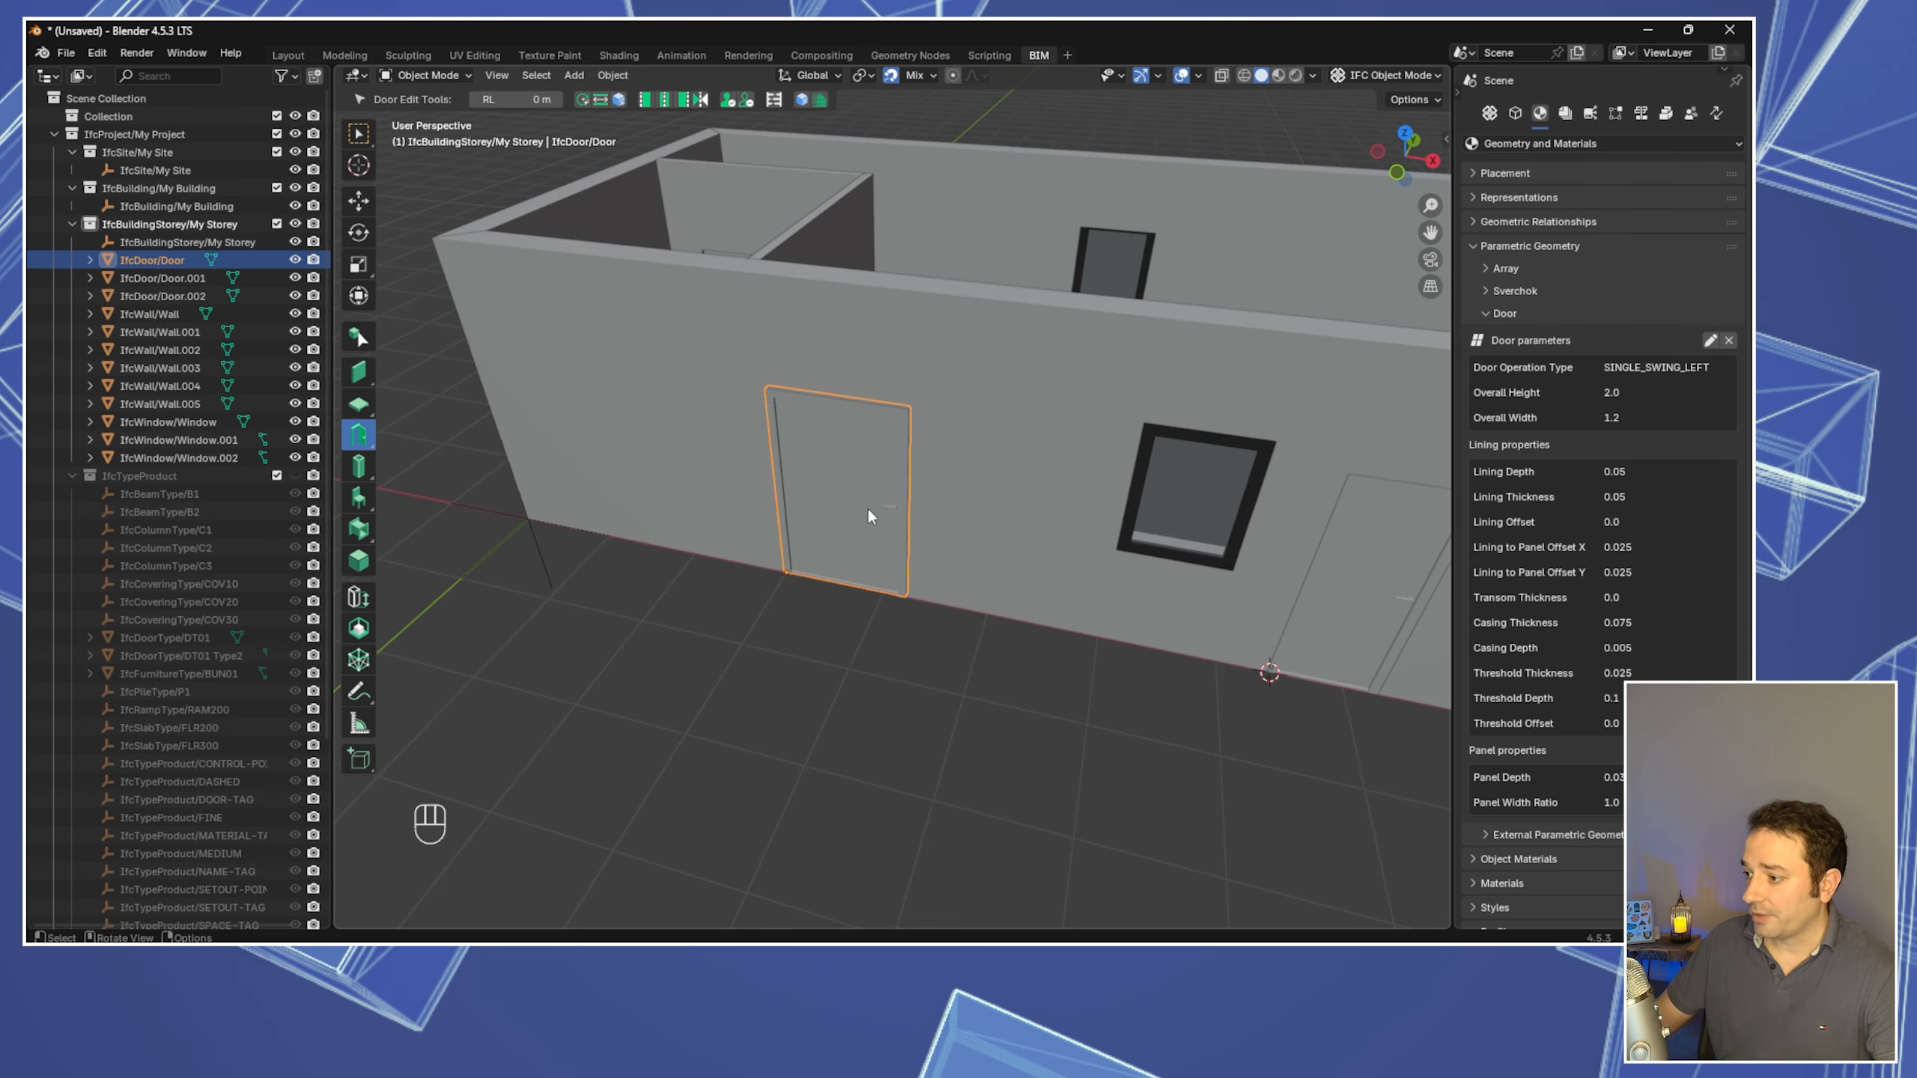
Assign the existing Frame material to the original door in the X-axis wall
mouse_move(864, 518)
middle_down()
mouse_move(869, 497)
mouse_move(883, 527)
middle_up()
click(874, 654)
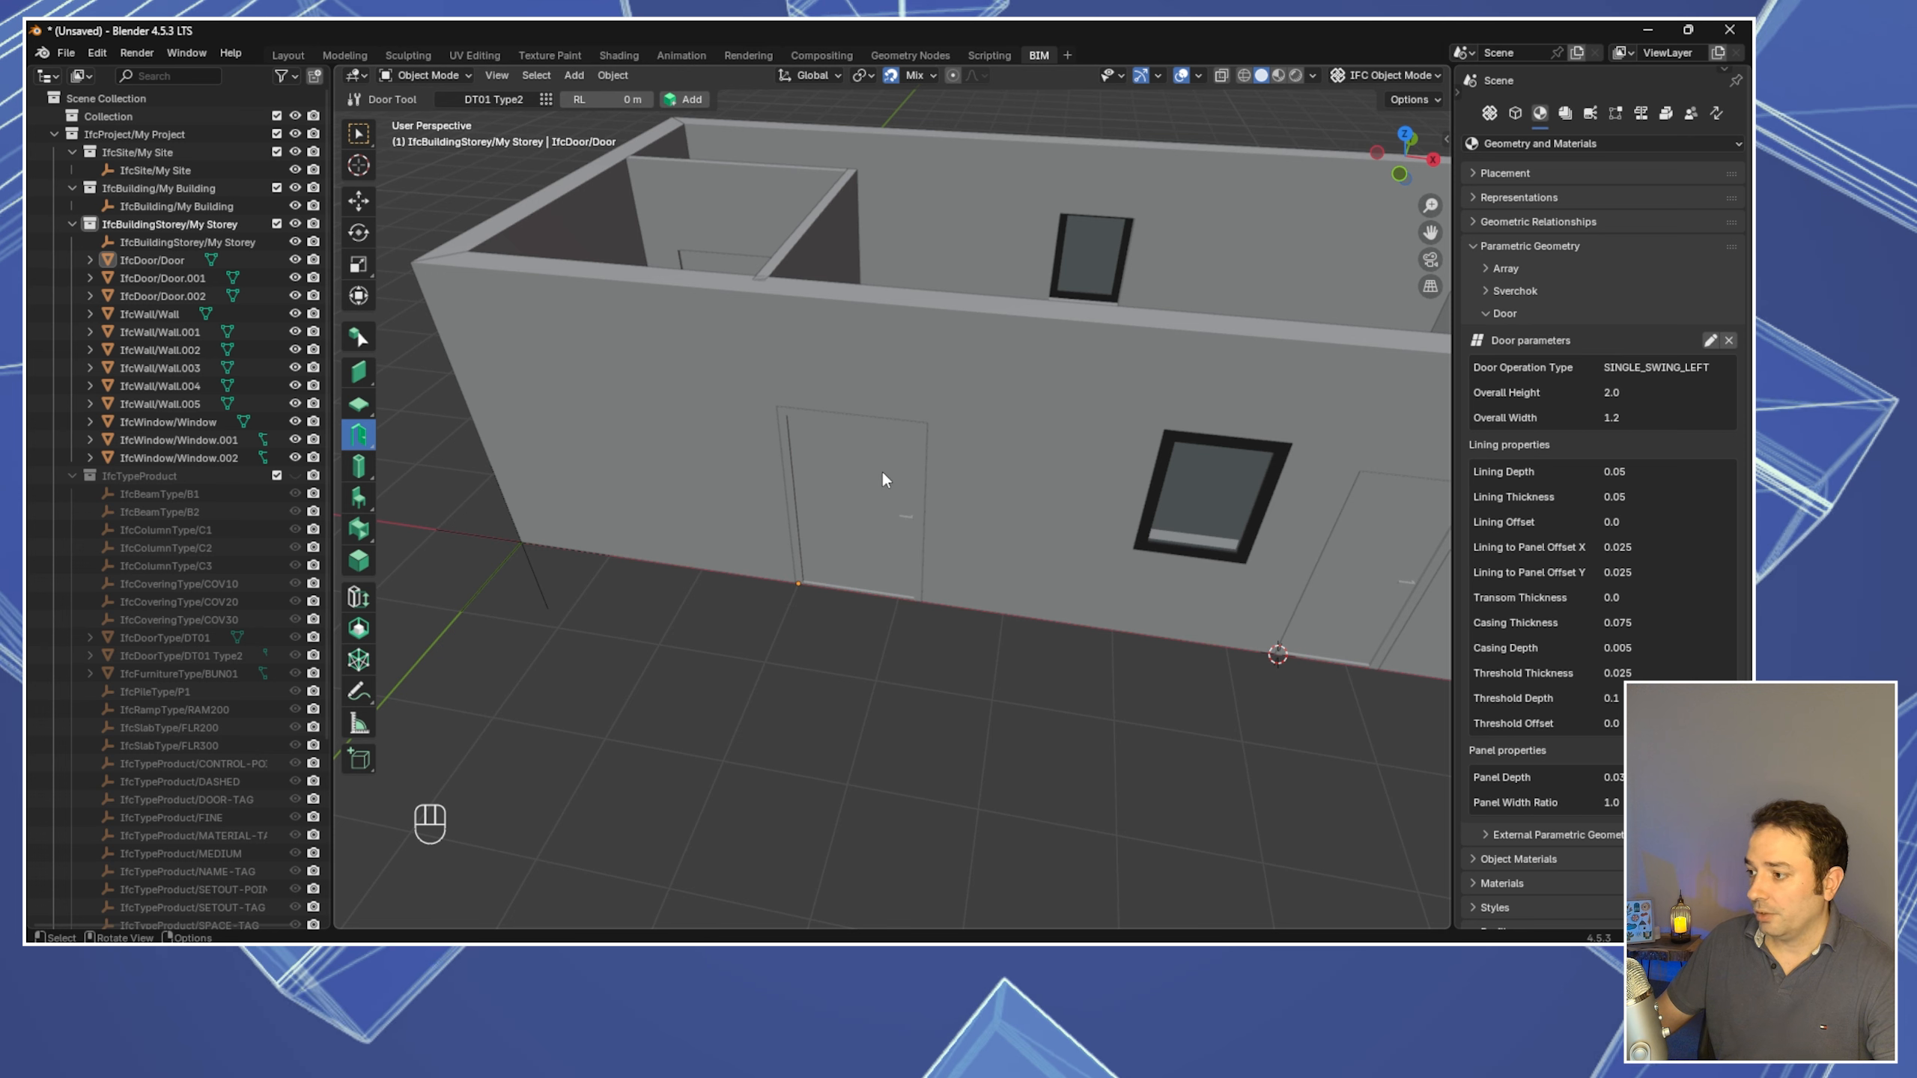
click(892, 492)
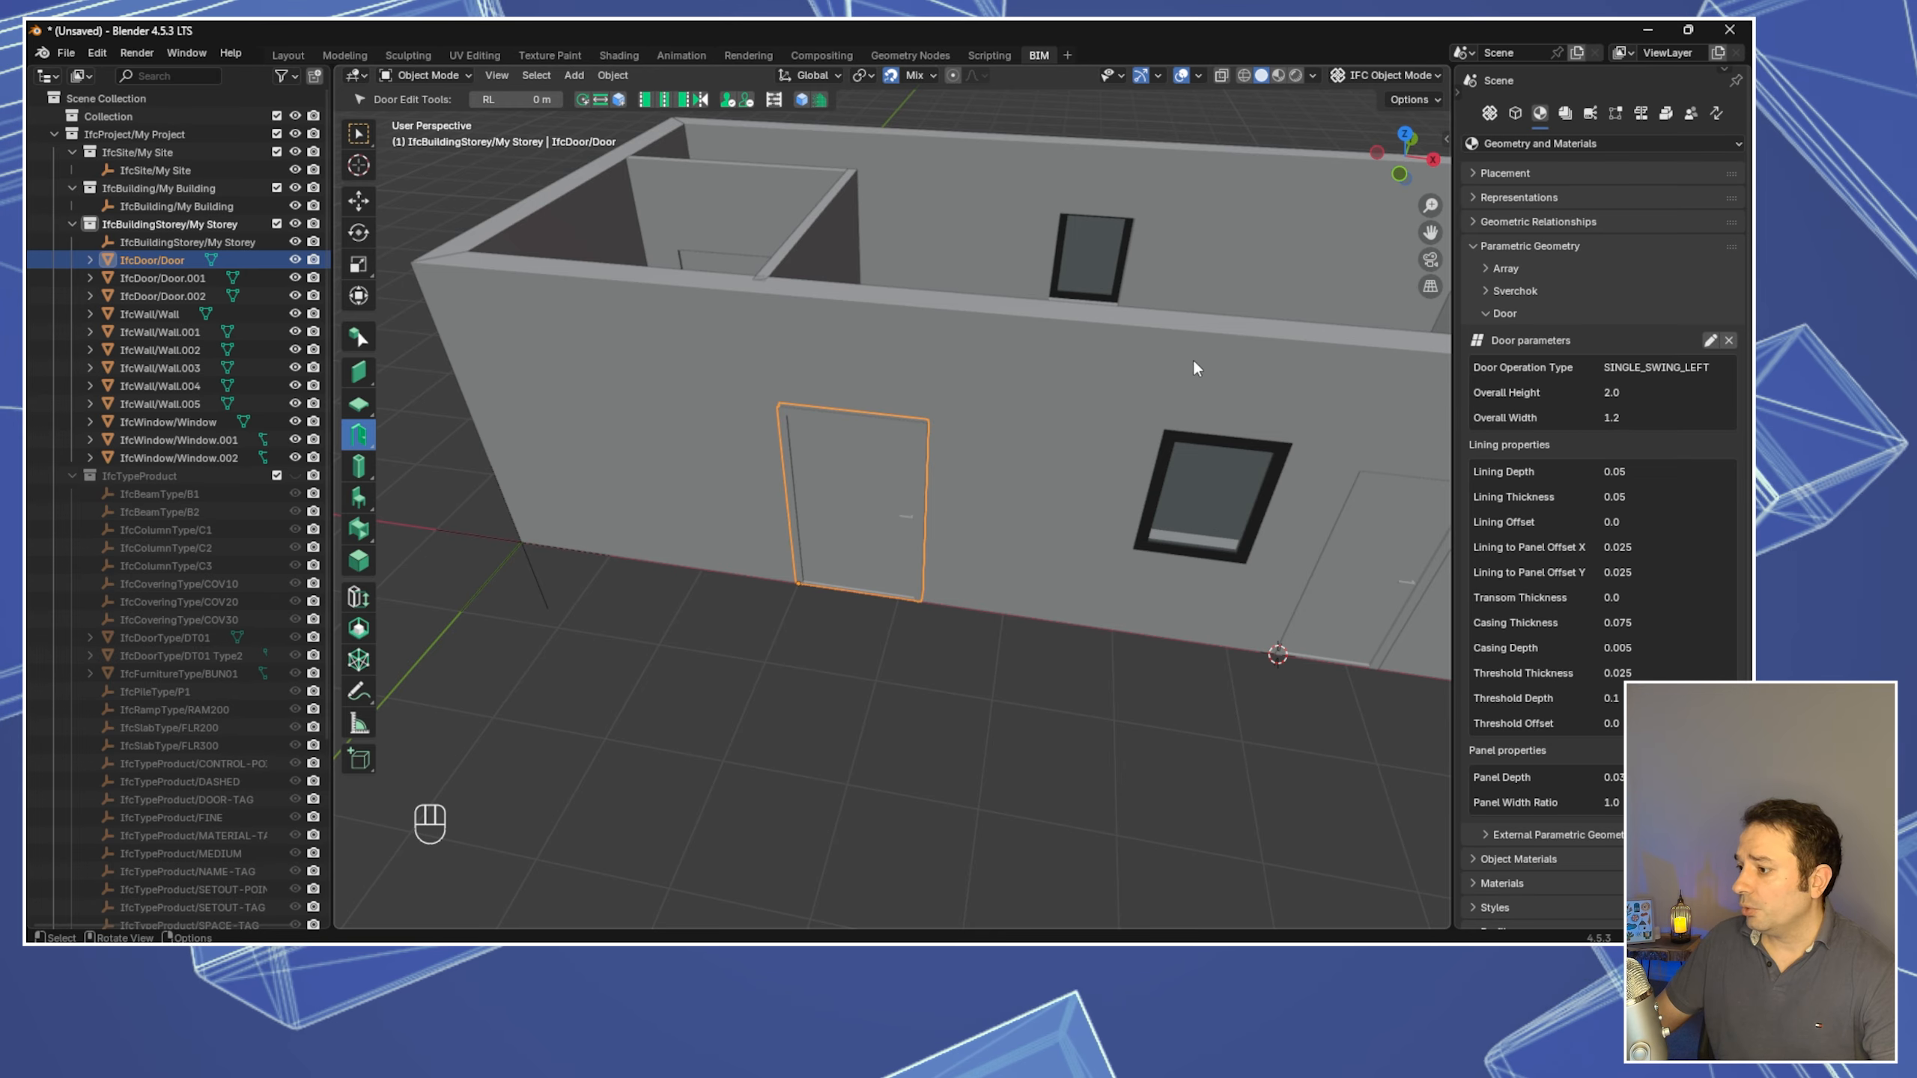
click(1460, 93)
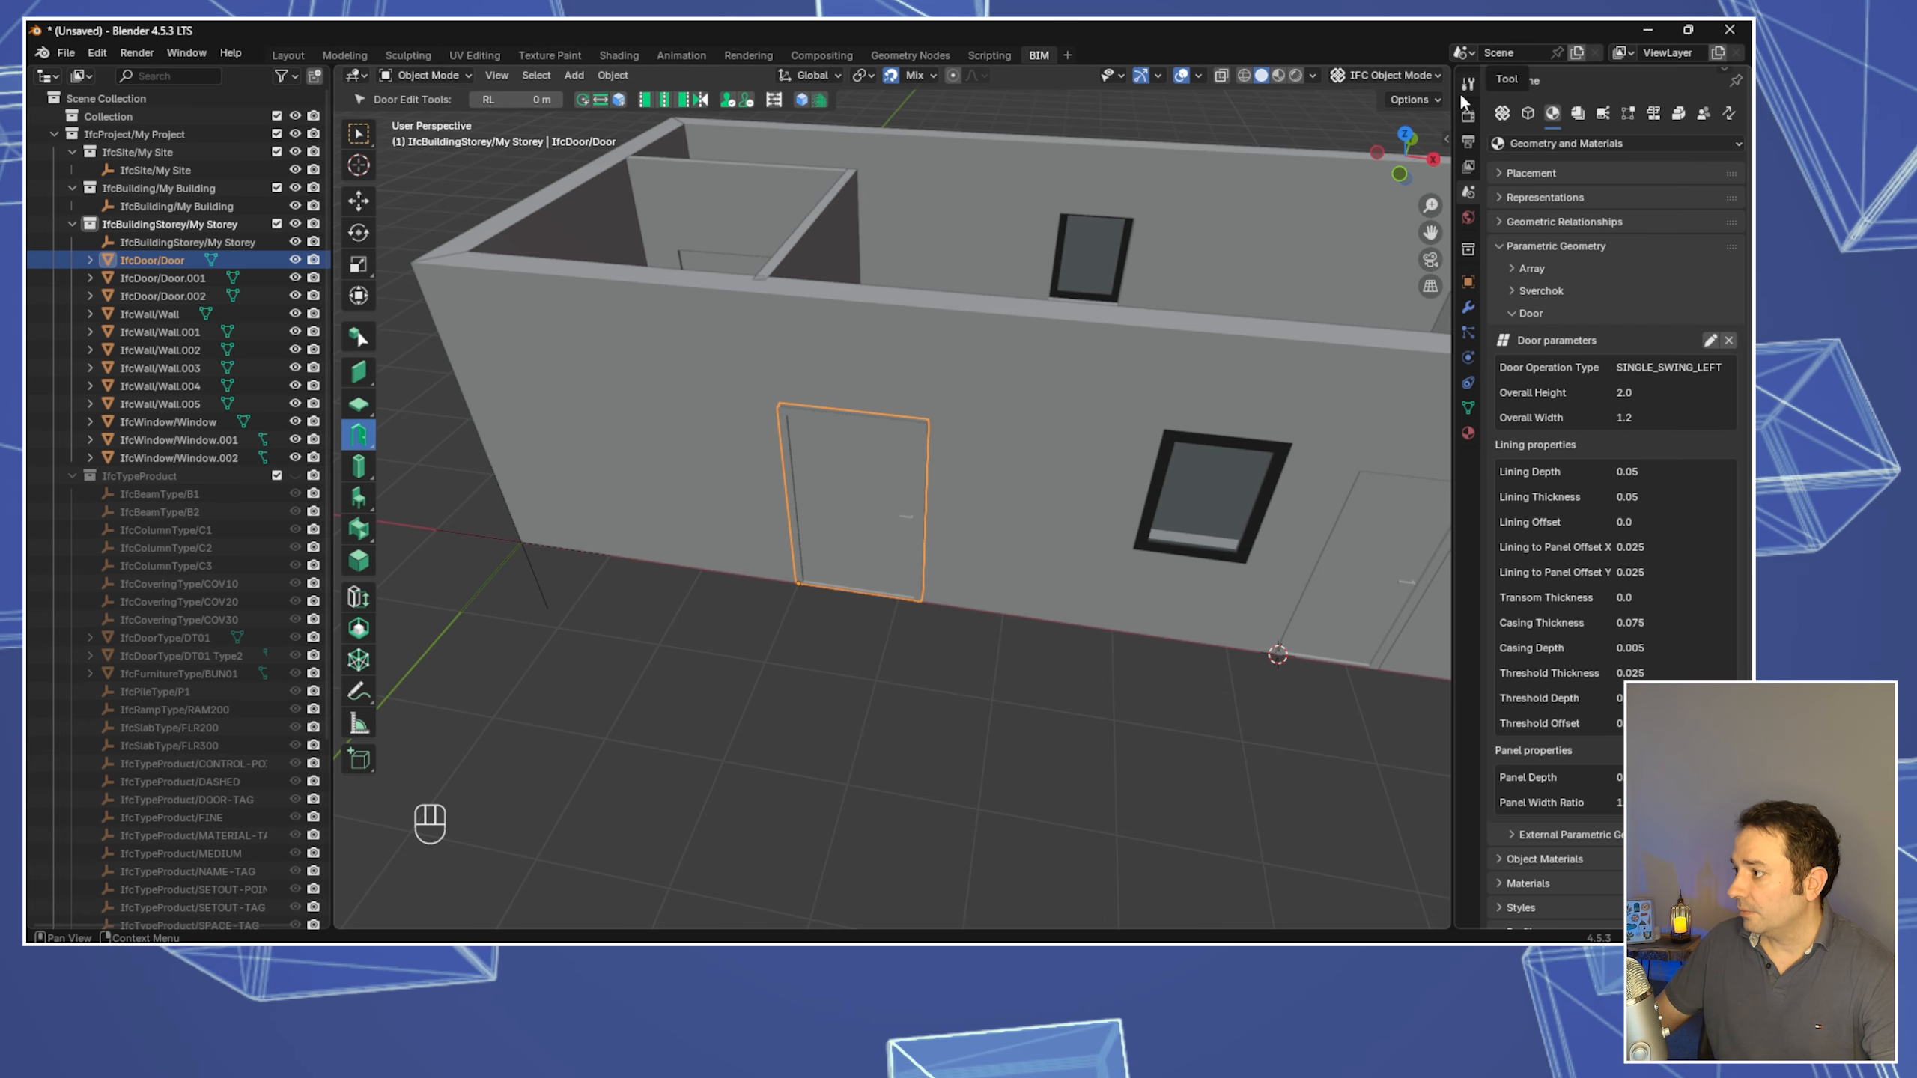
click(1468, 434)
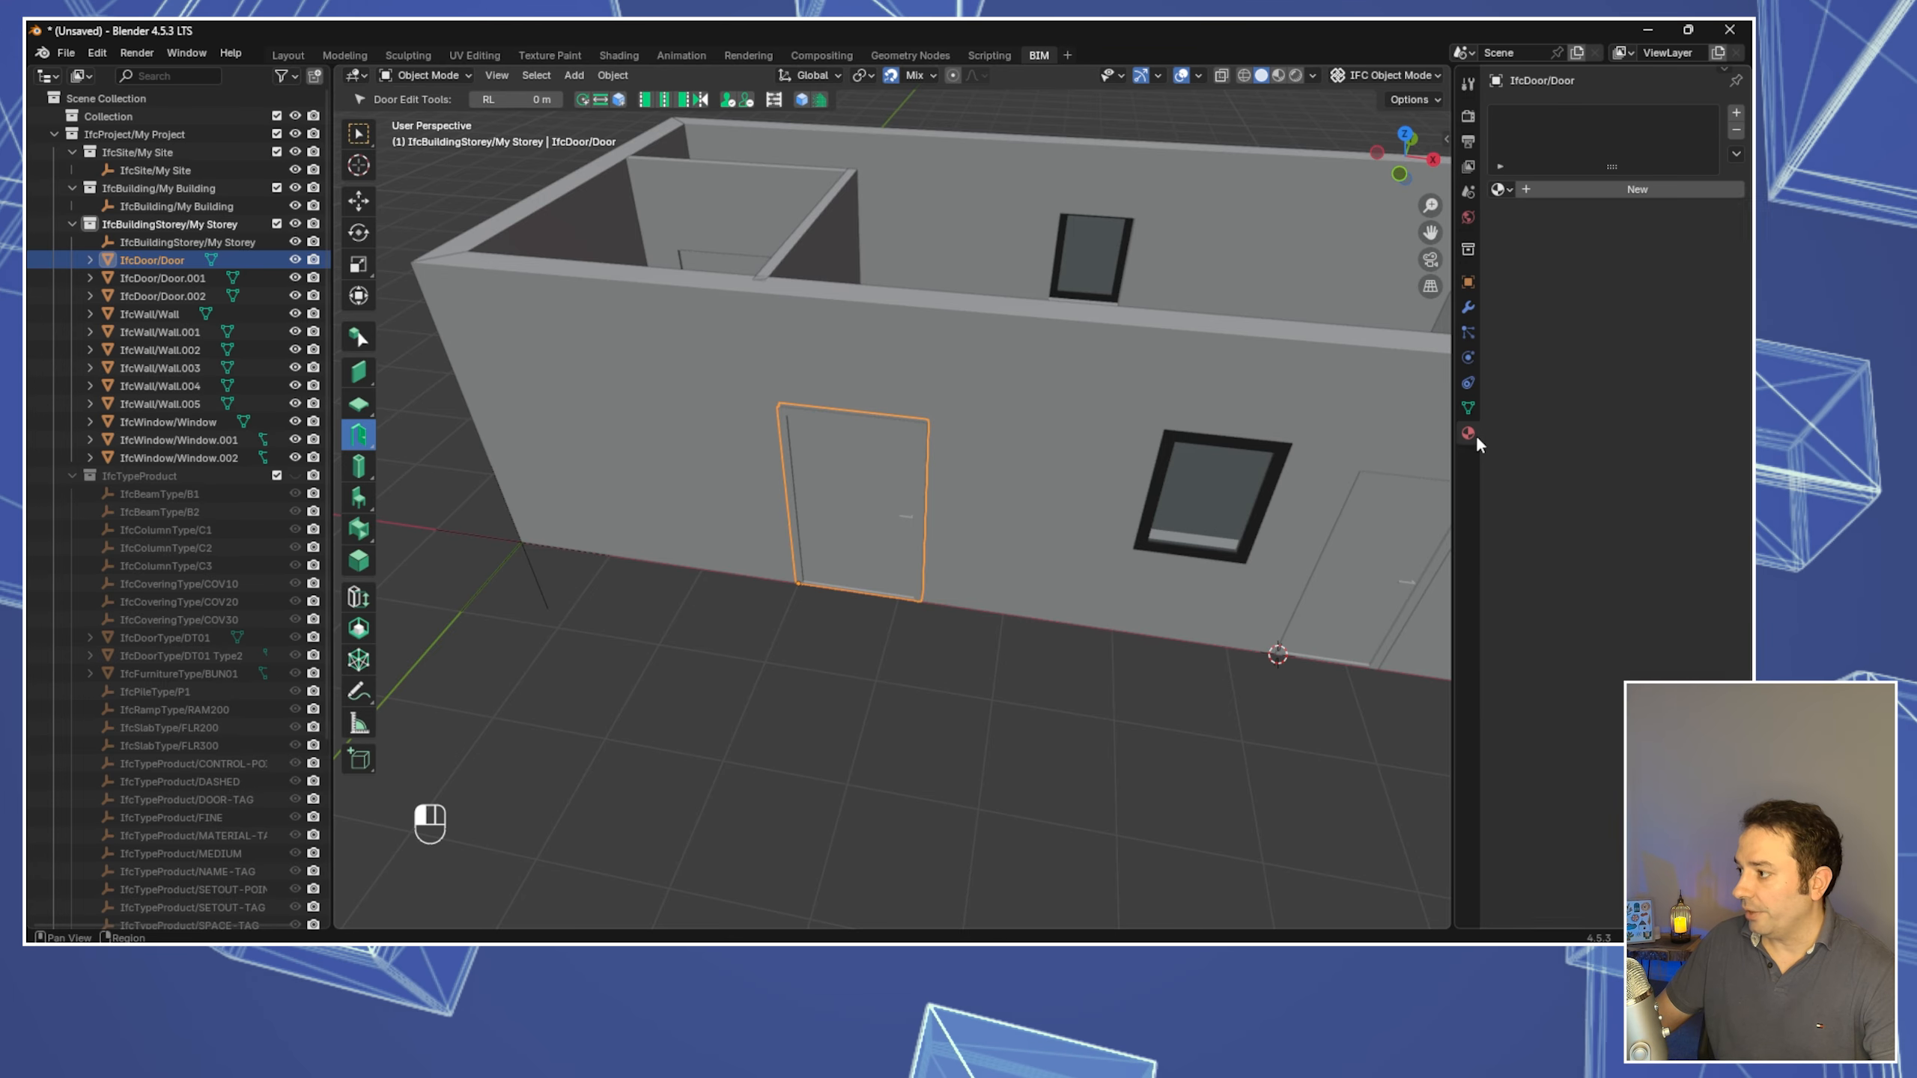
click(1502, 189)
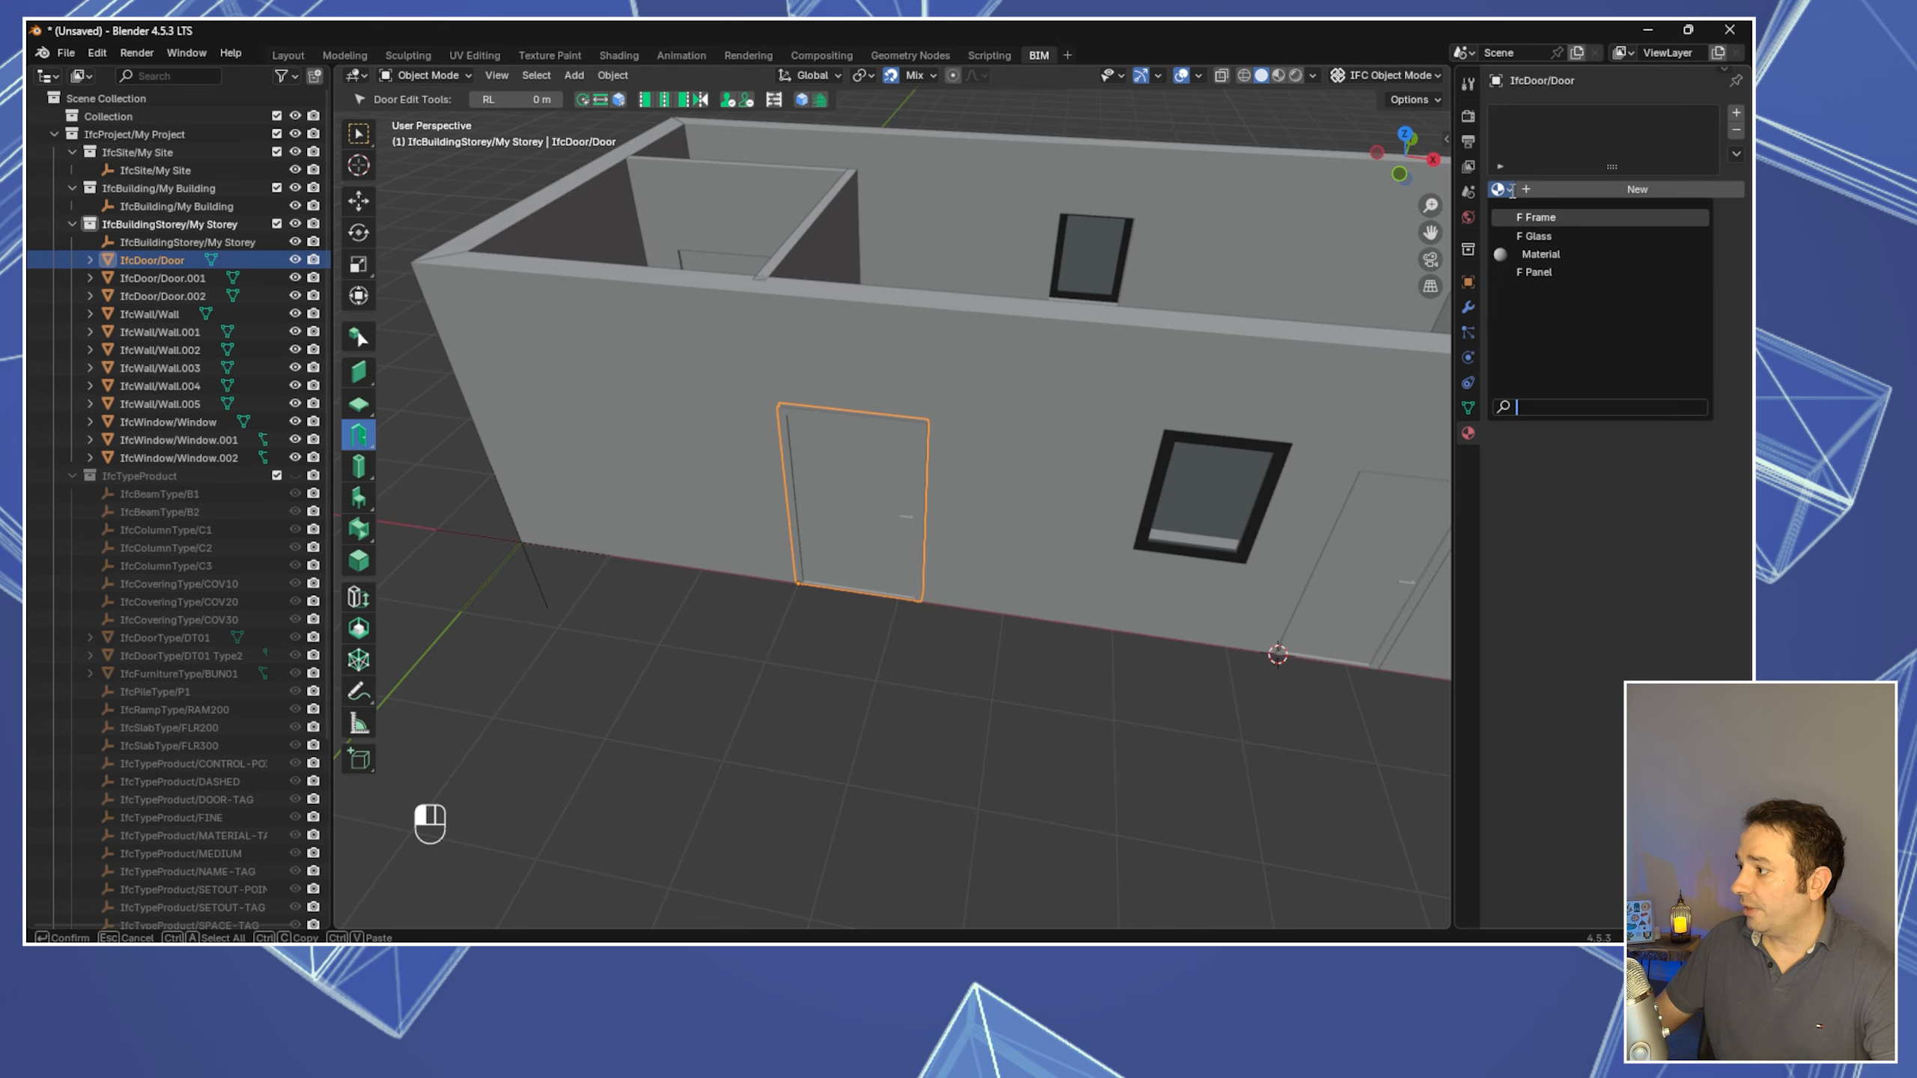
key(Down)
key(Down)
key(Down)
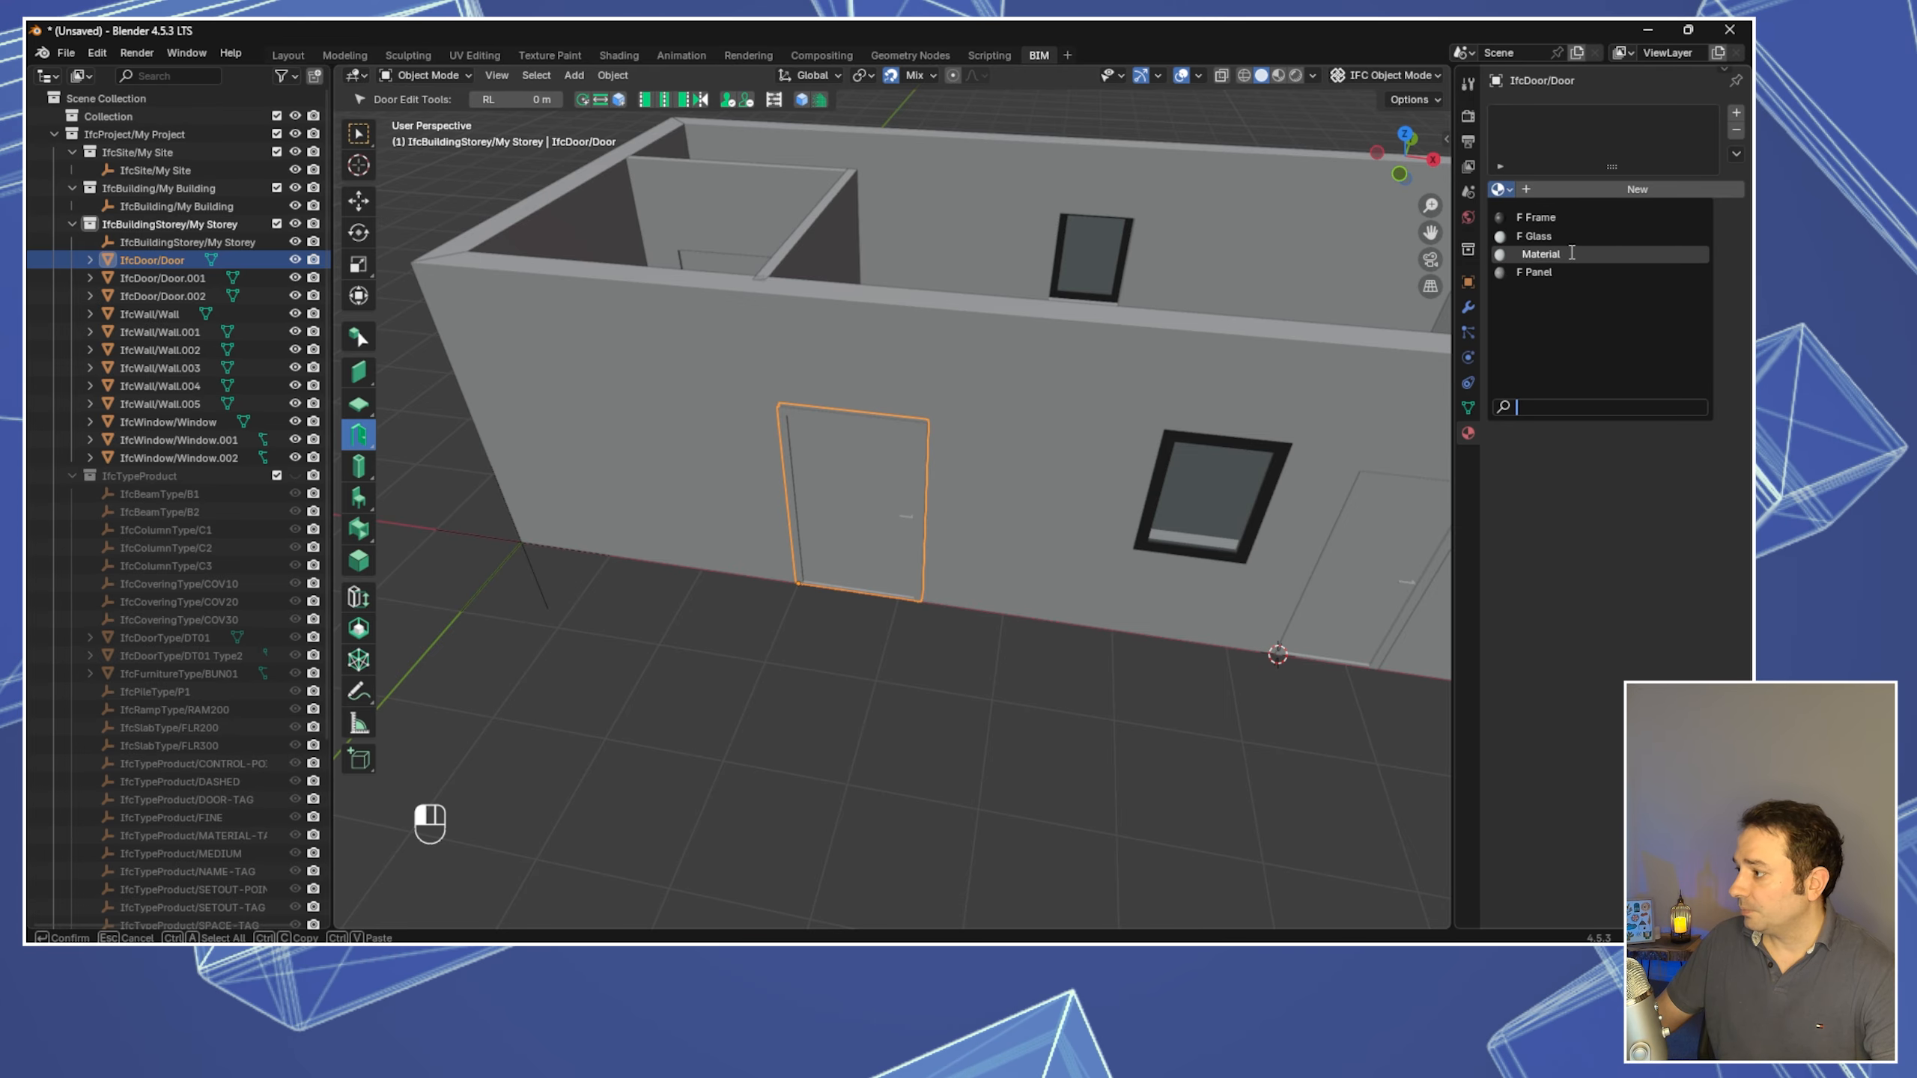
click(1561, 215)
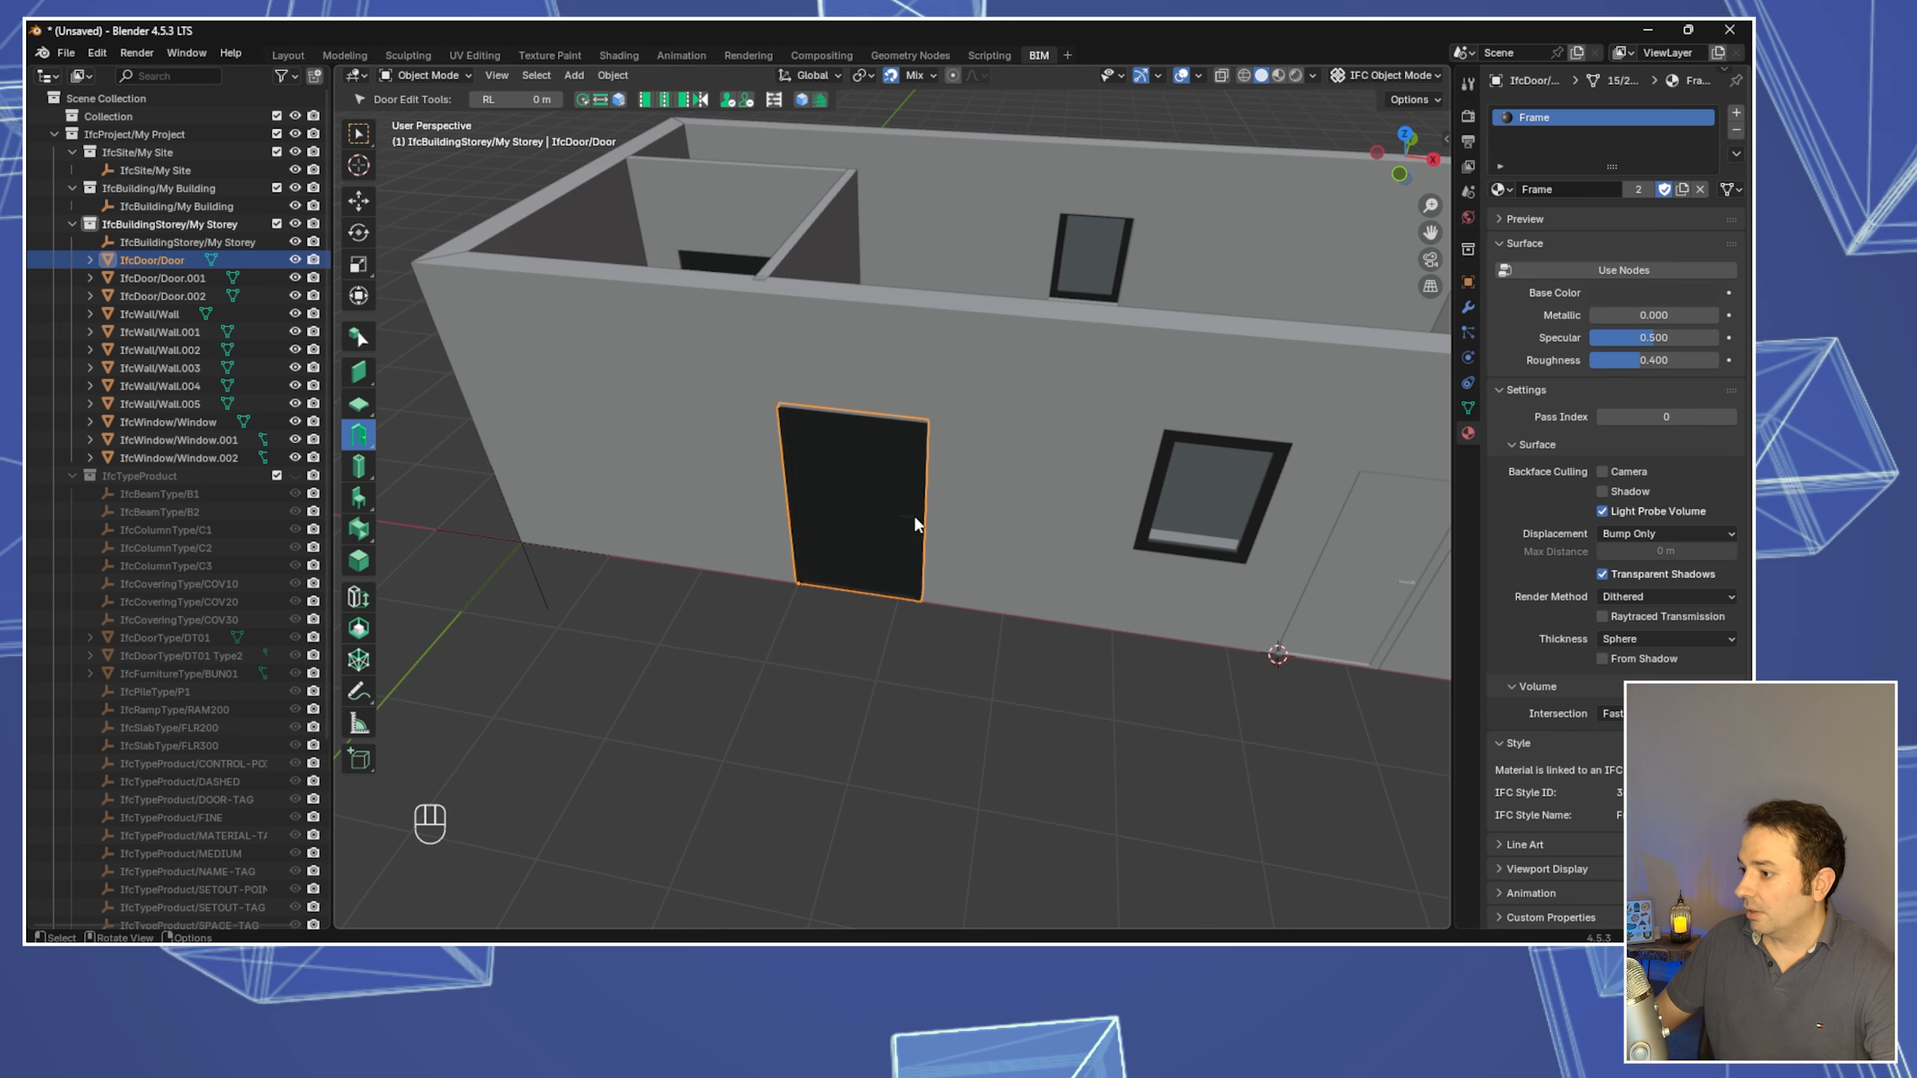
Make an independent copy of the door's Frame material and tint its base color dark brown, #3A2314
middle_drag(840, 565, 927, 522)
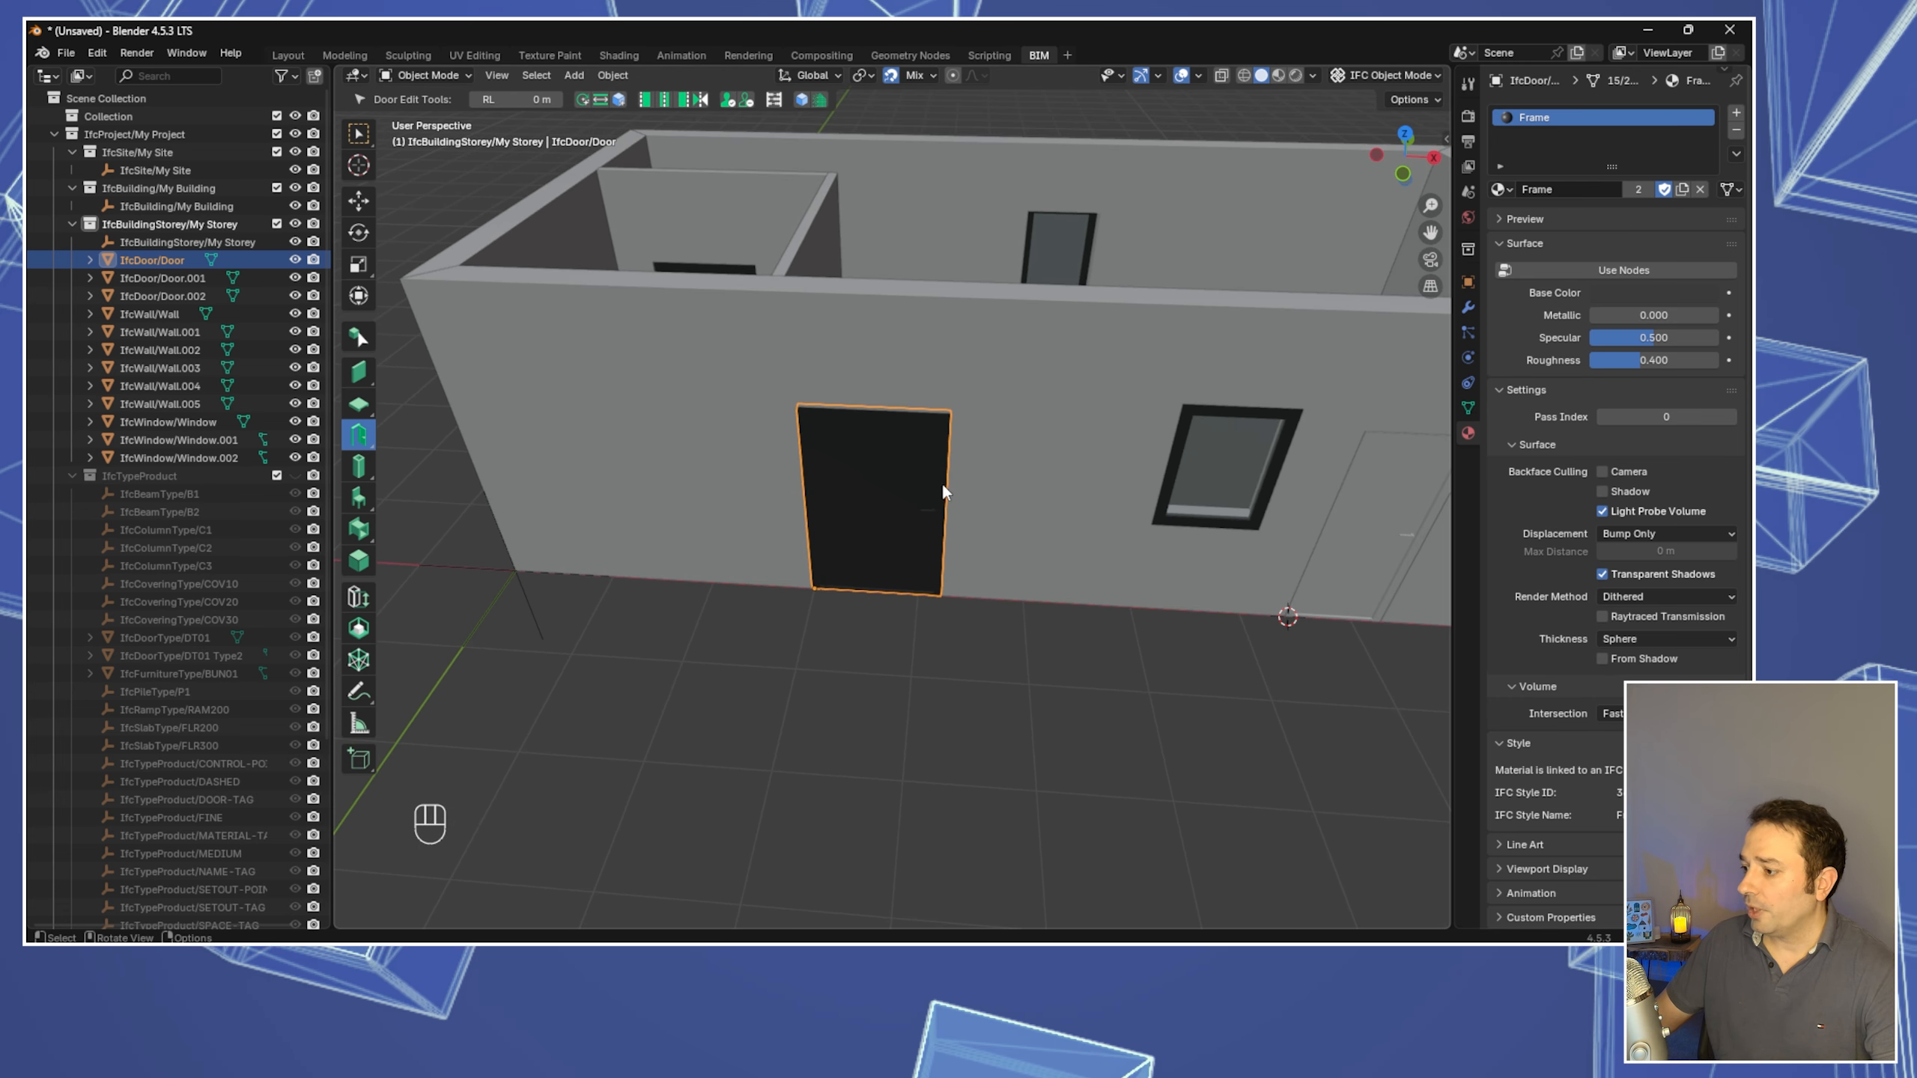
click(1682, 191)
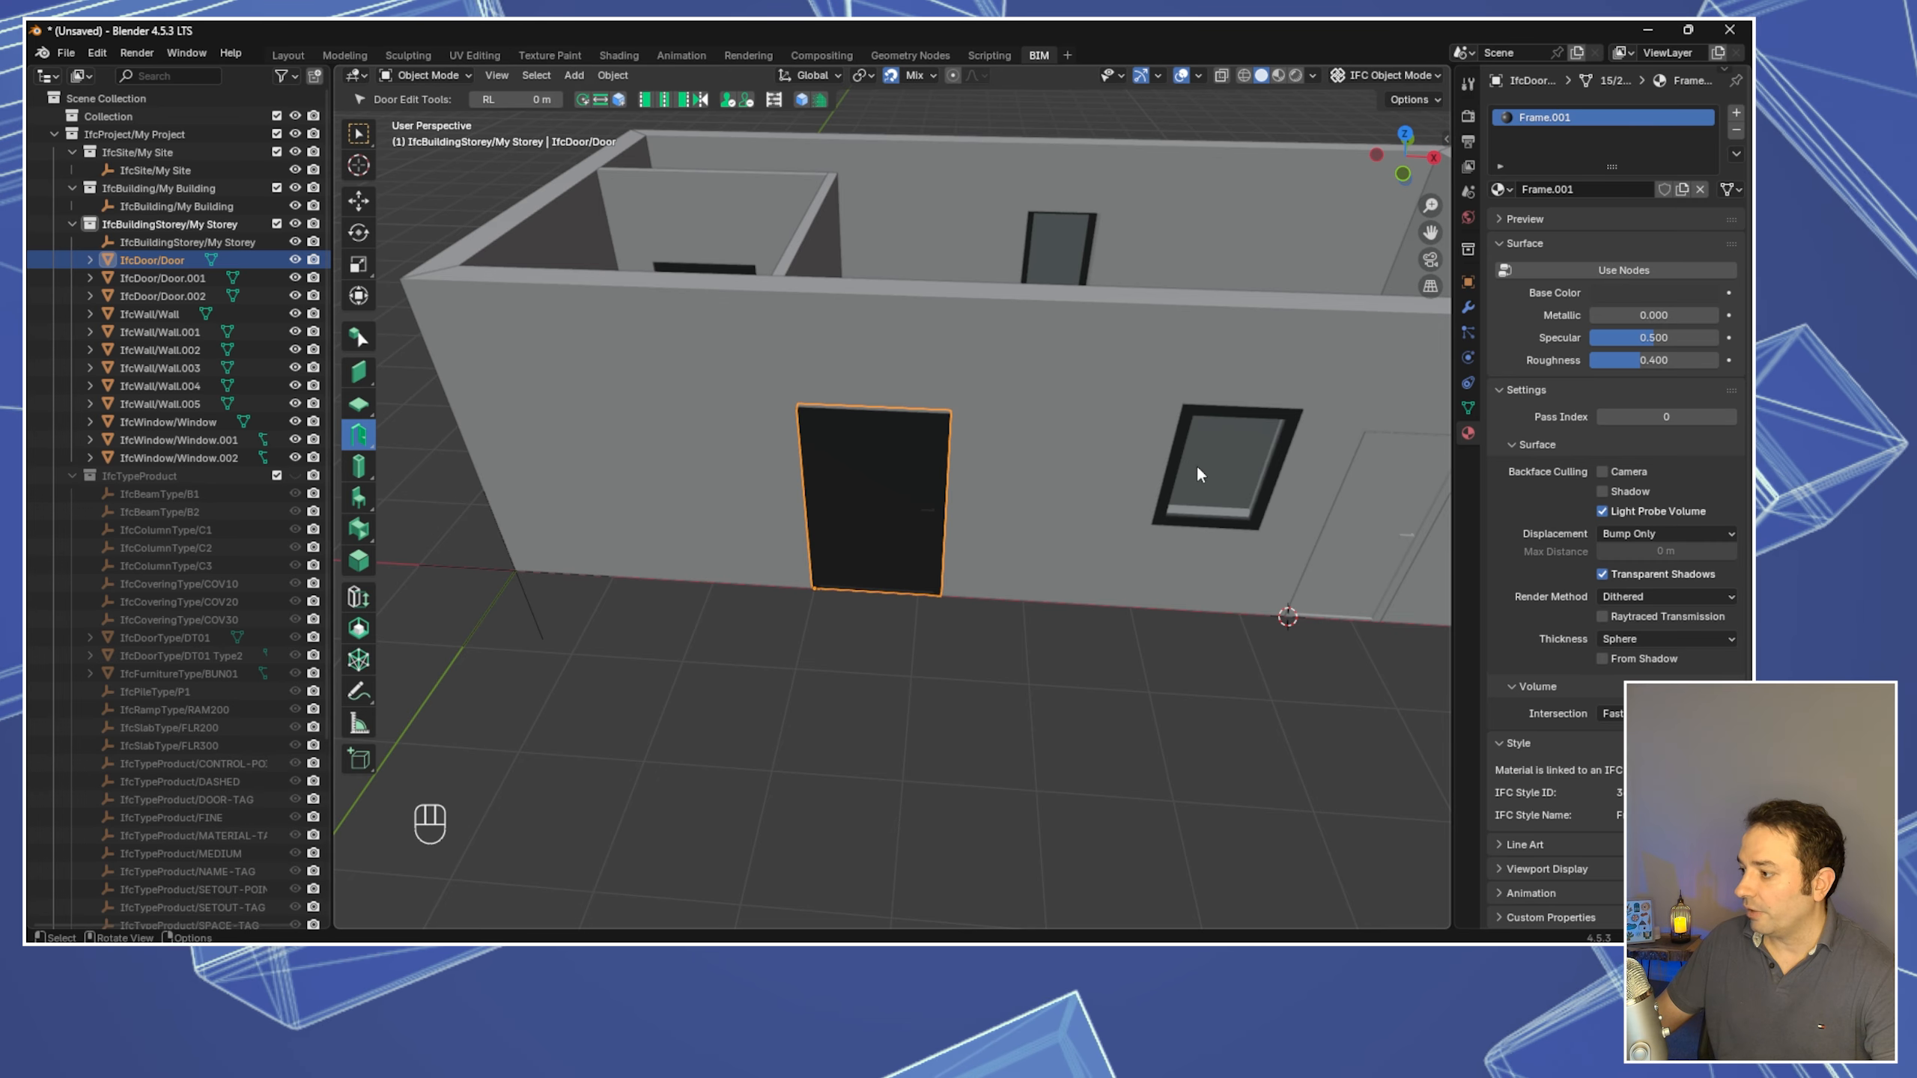
click(1645, 292)
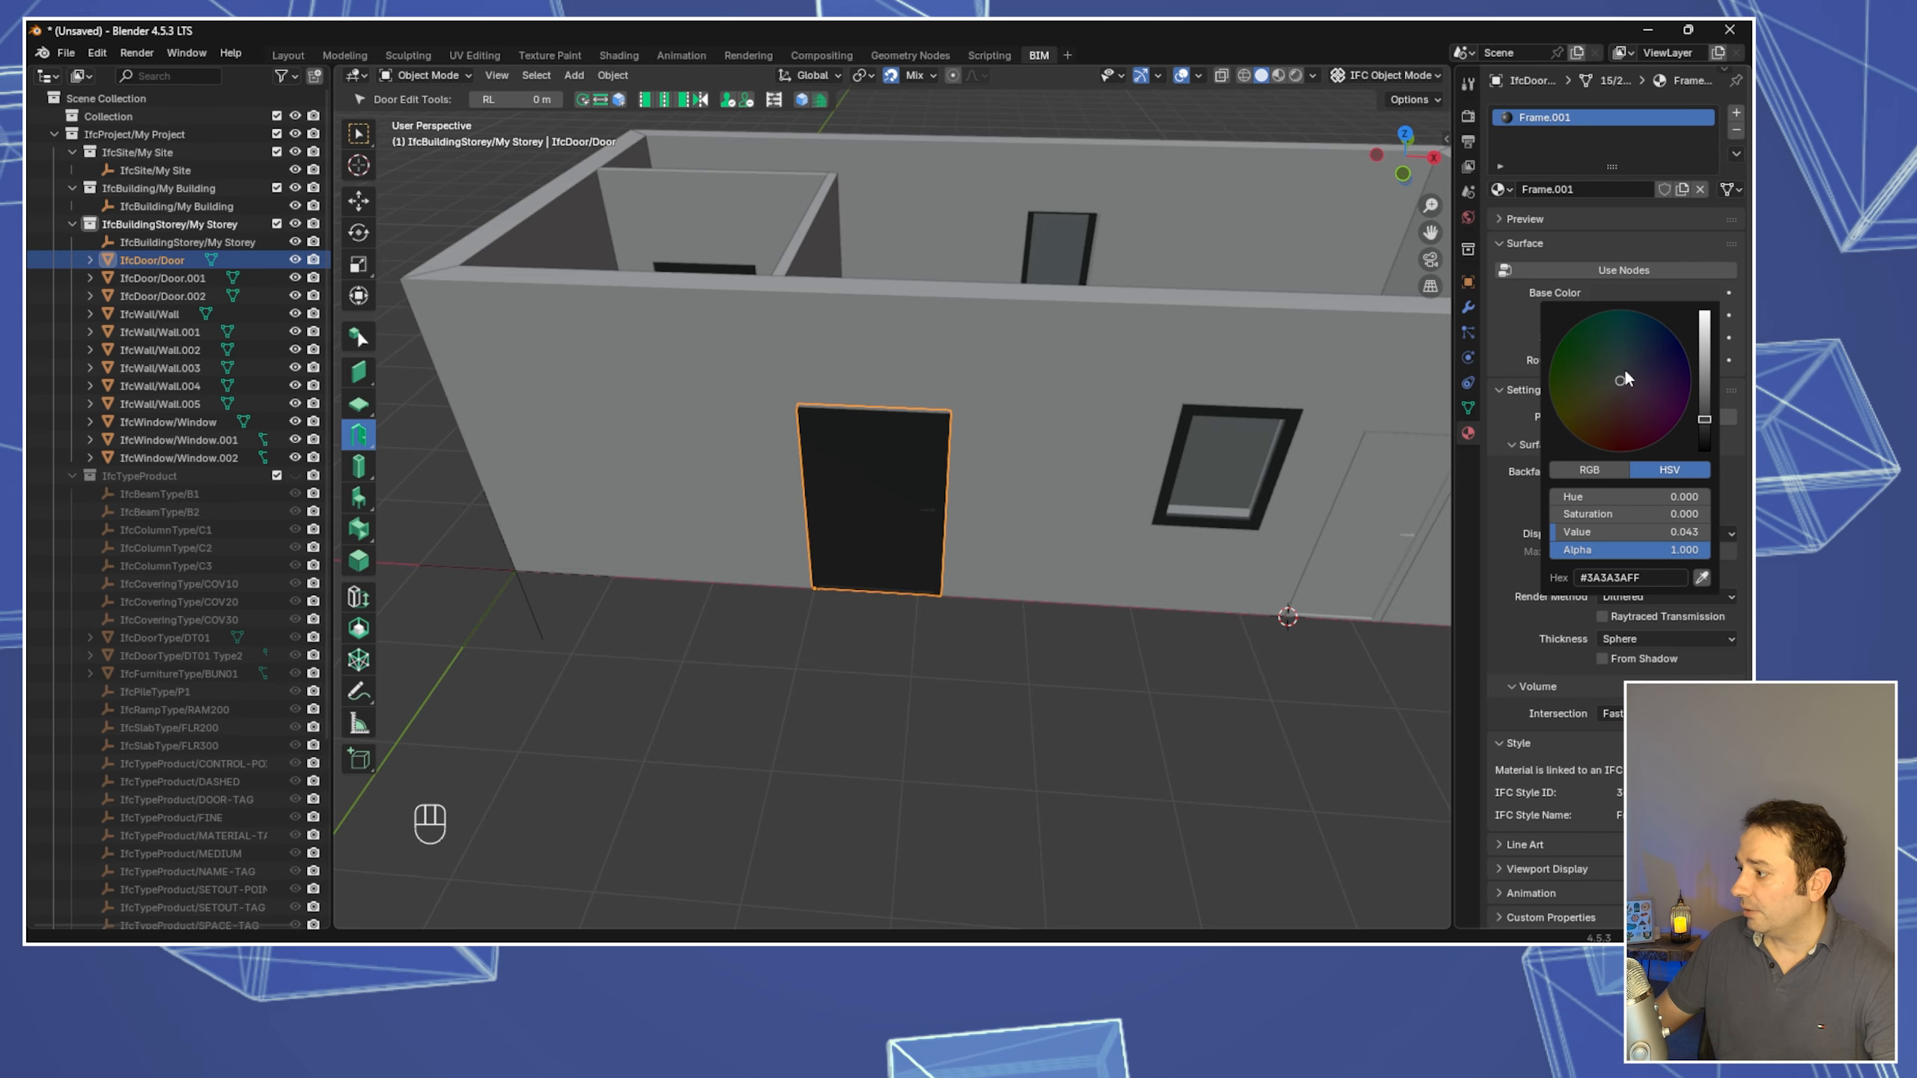
mouse_move(1627, 374)
mouse_down()
mouse_move(1629, 403)
mouse_move(1602, 424)
mouse_up()
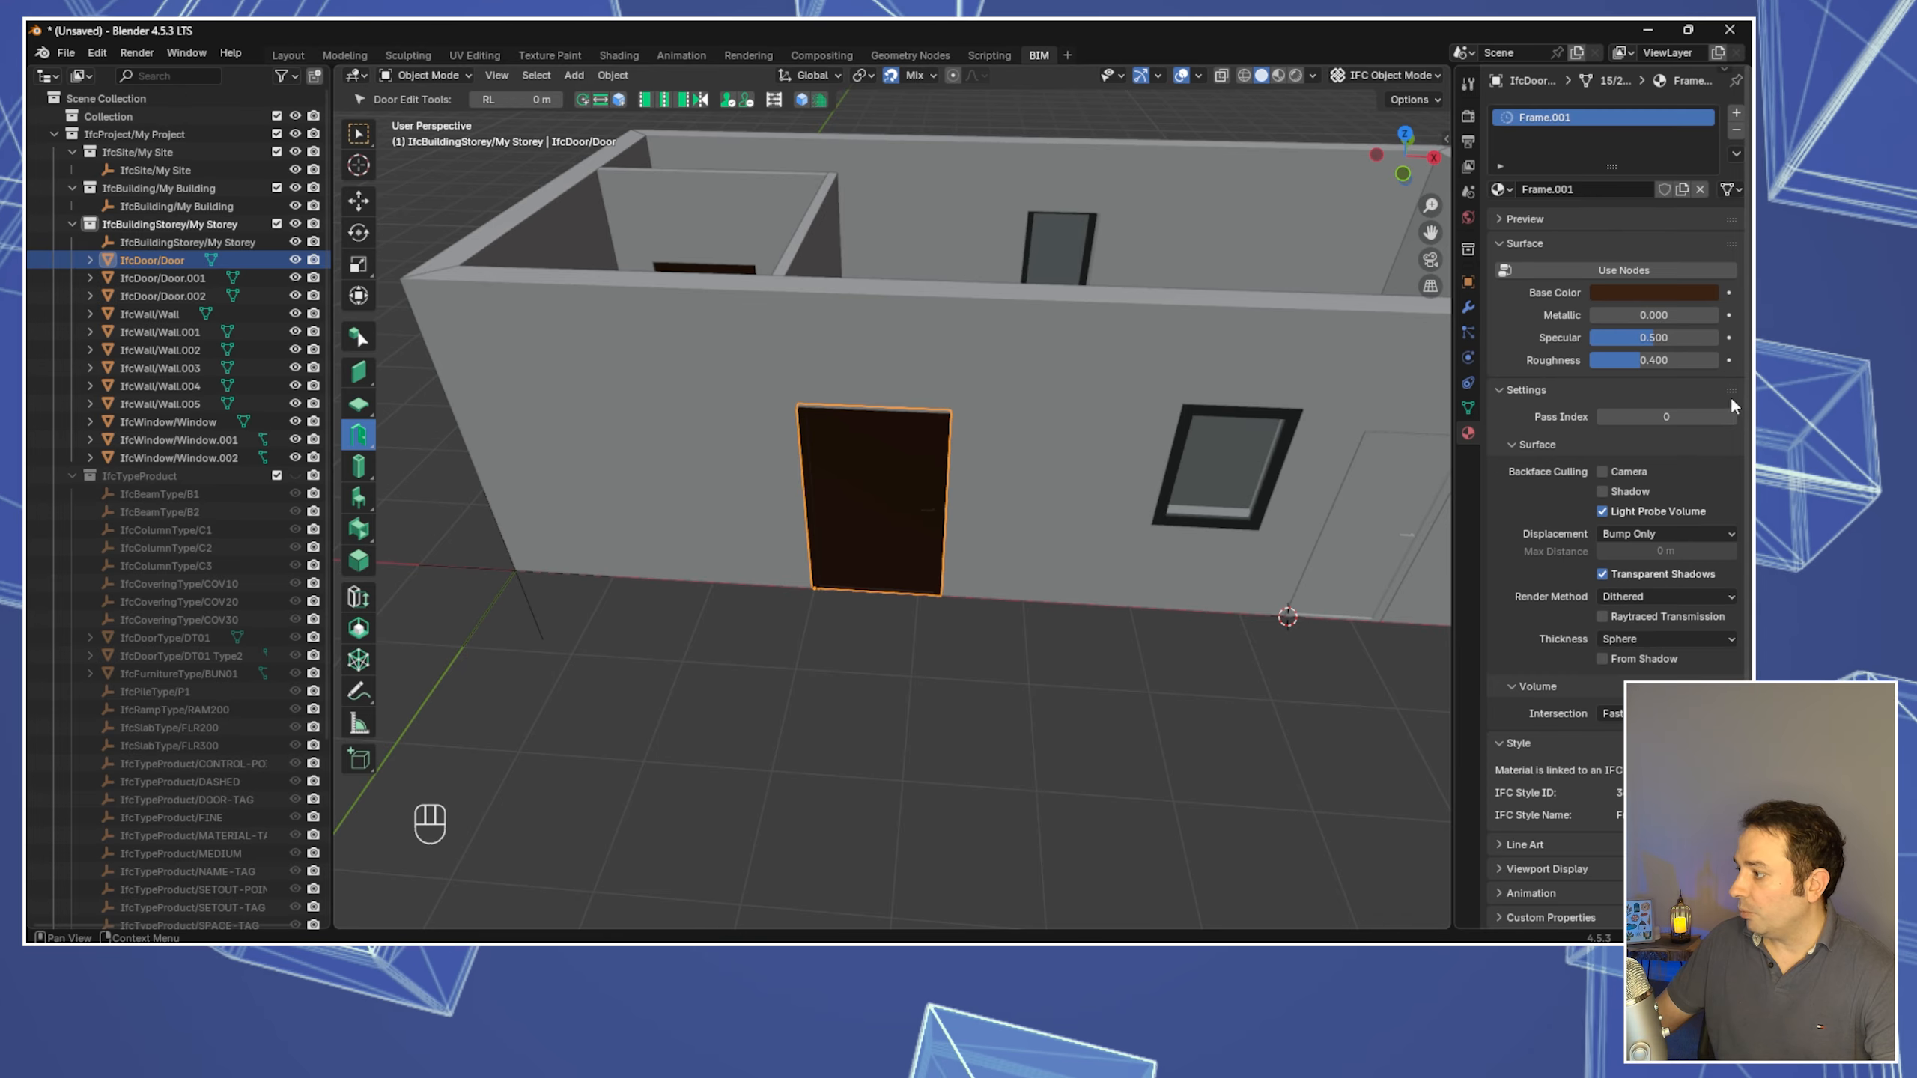
Lighten the copied frame material's base color to orange-brown #A66338, with a value of about 0.383, and deselect the door
click(1652, 294)
click(1691, 296)
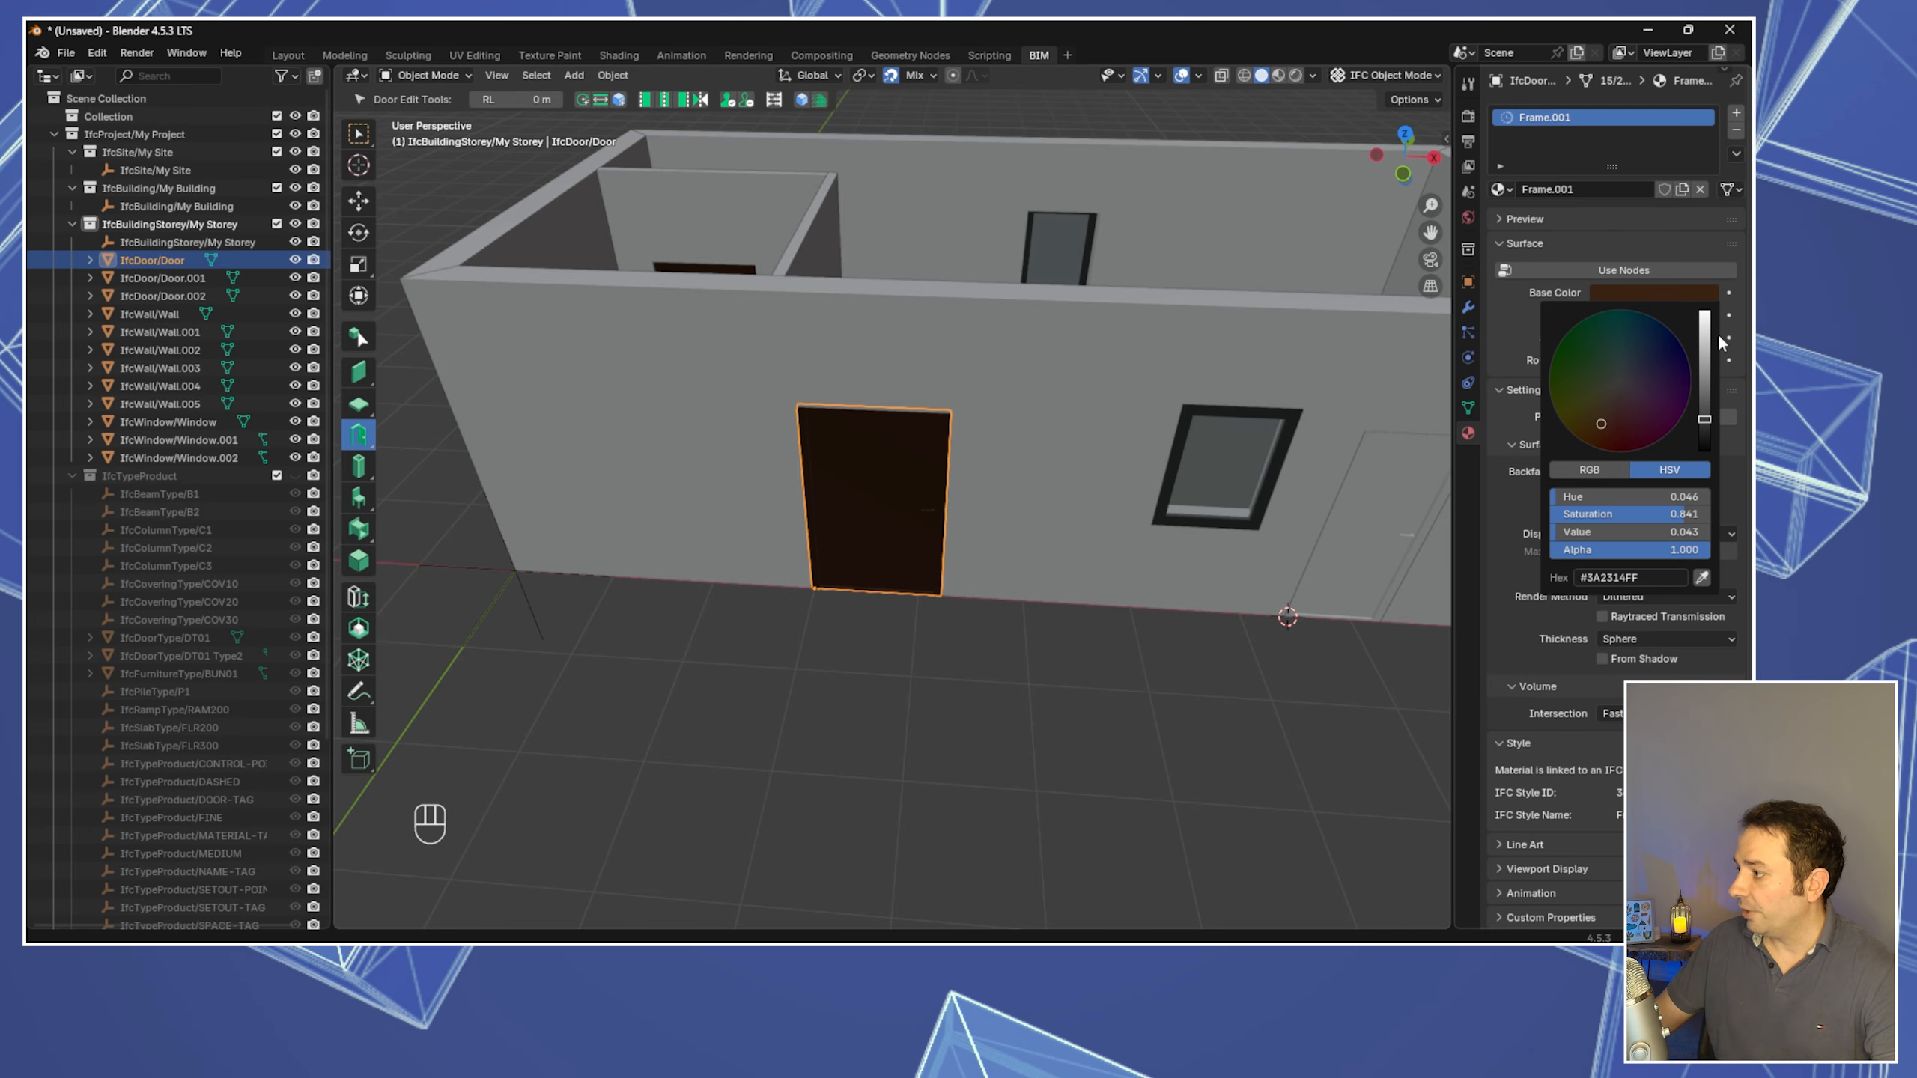
drag(1706, 417, 1706, 364)
click(1071, 598)
click(1058, 622)
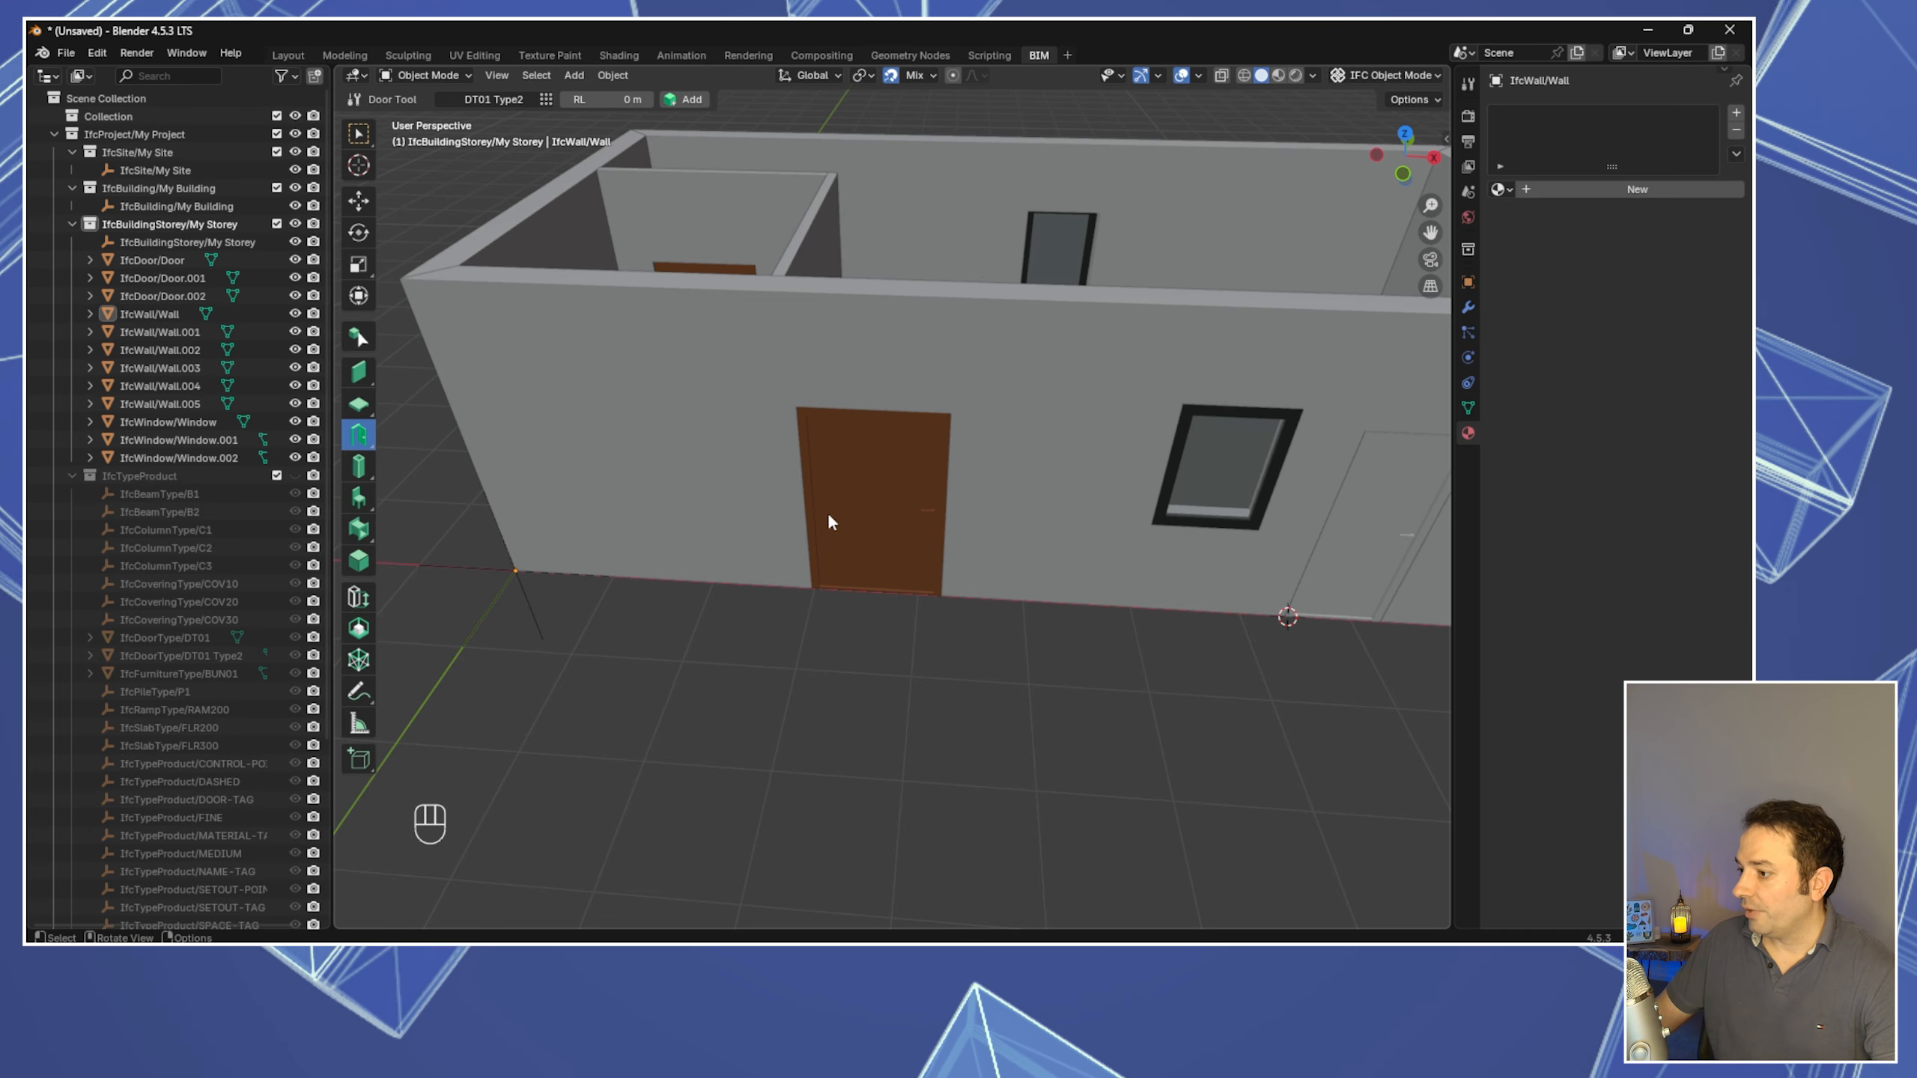
Add a second material slot to the brown door and fill it with an independent copy of Frame.001
middle_drag(782, 333, 677, 330)
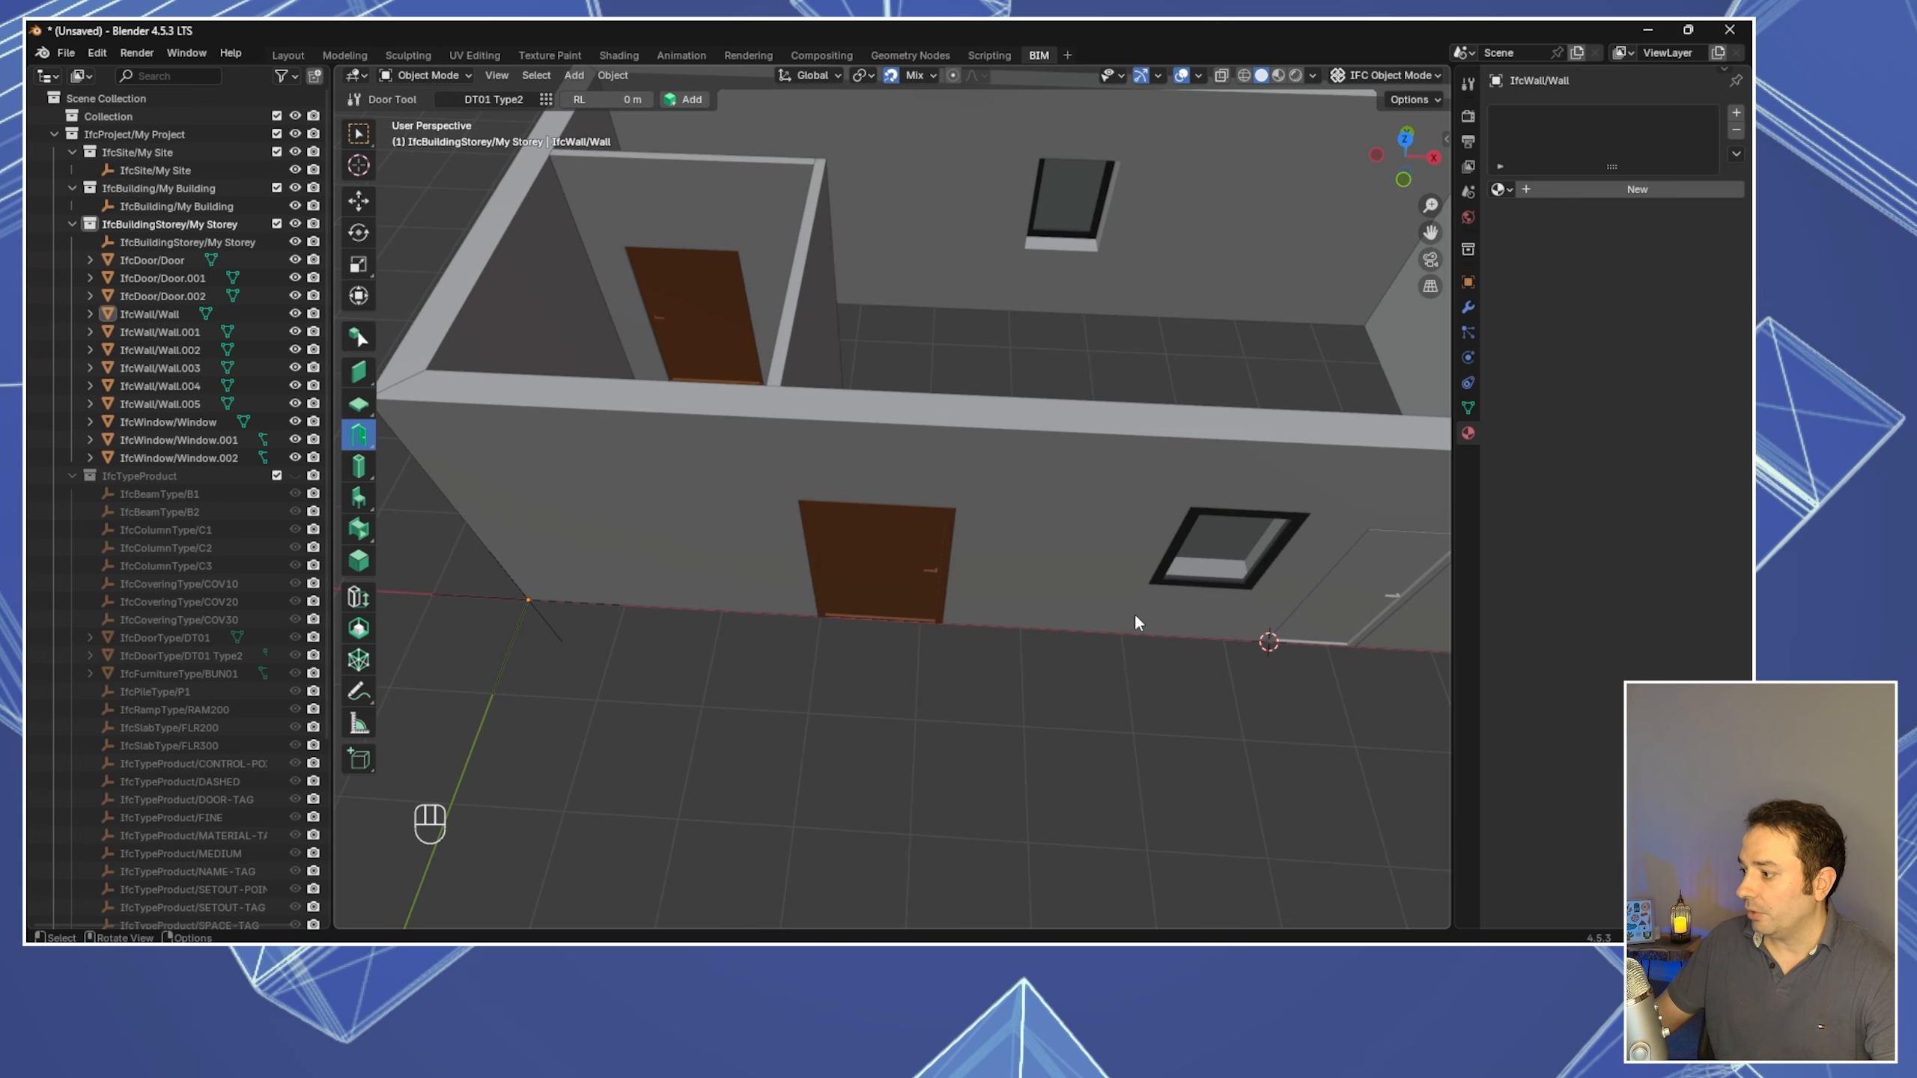
middle_drag(1134, 612, 904, 585)
scroll(832, 510, up, 3)
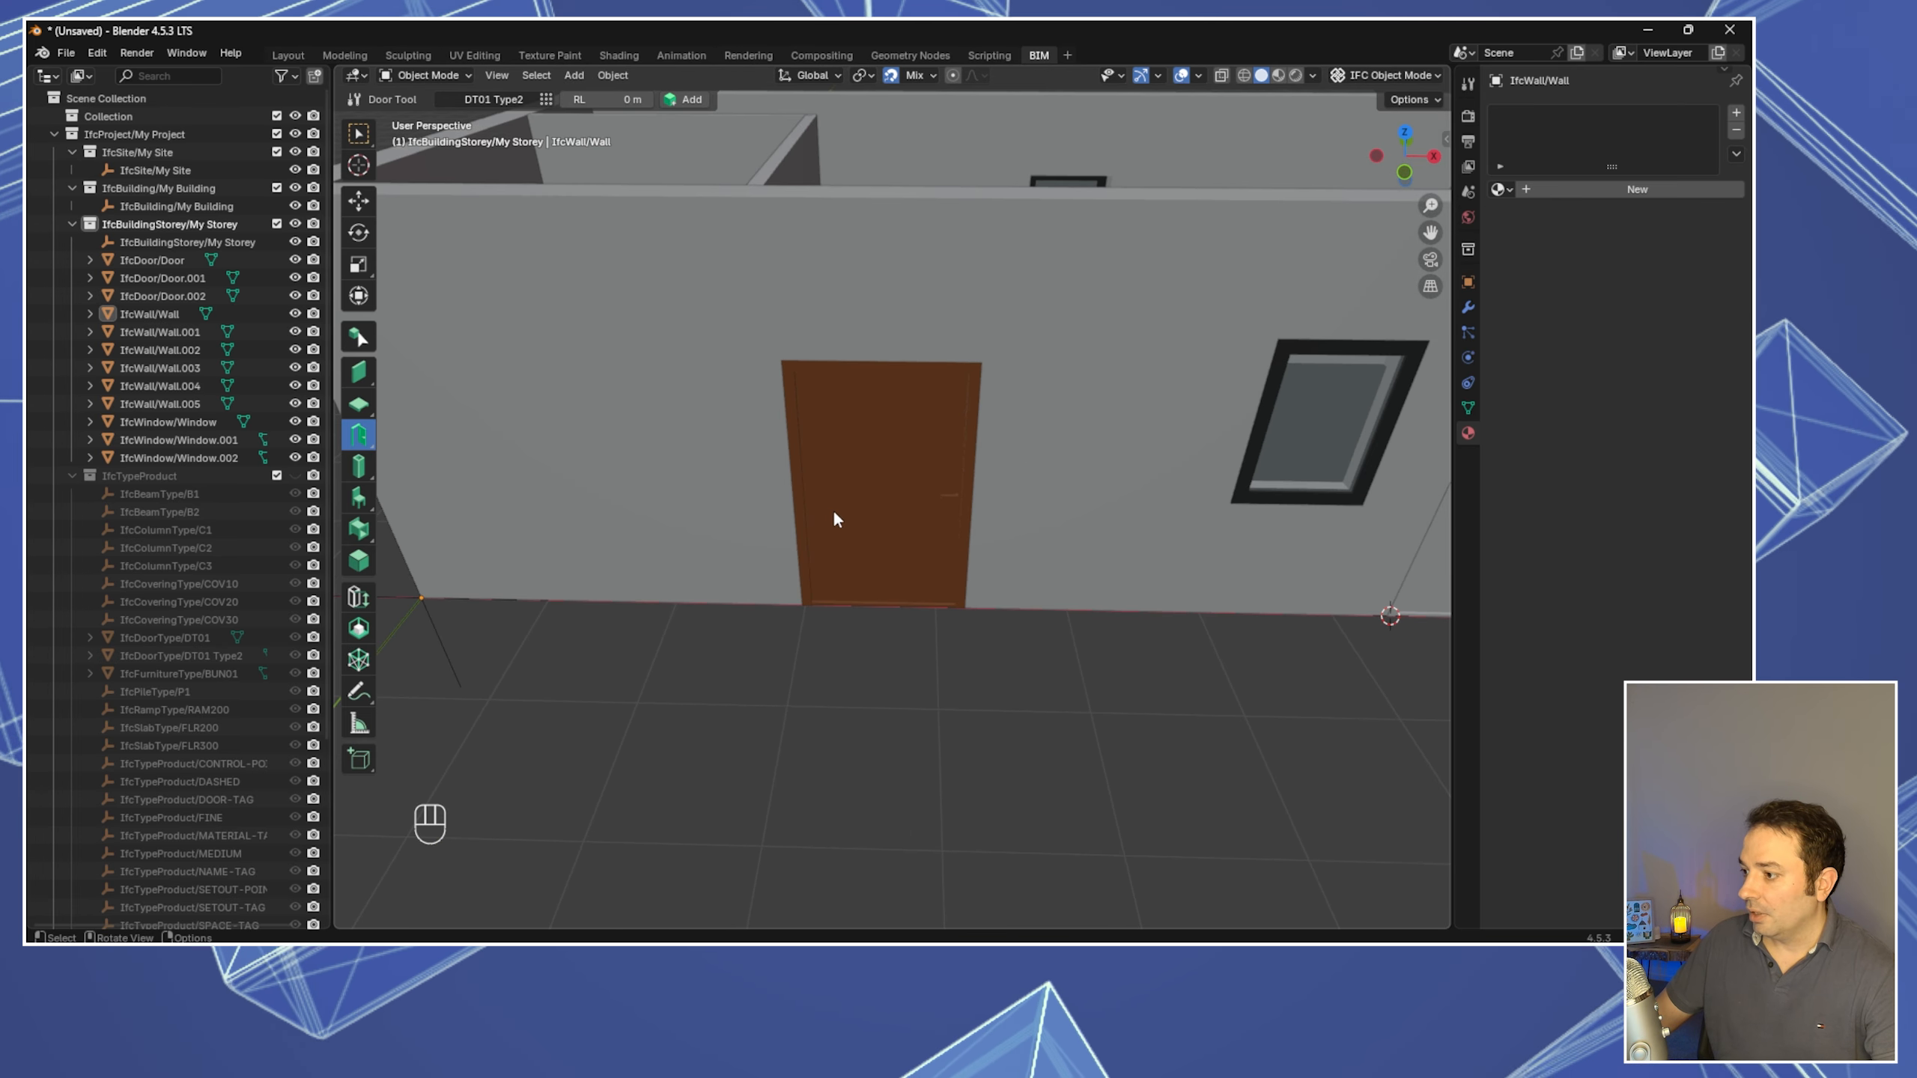
scroll(833, 519, up, 2)
middle_drag(916, 505, 921, 535)
scroll(966, 460, down, 4)
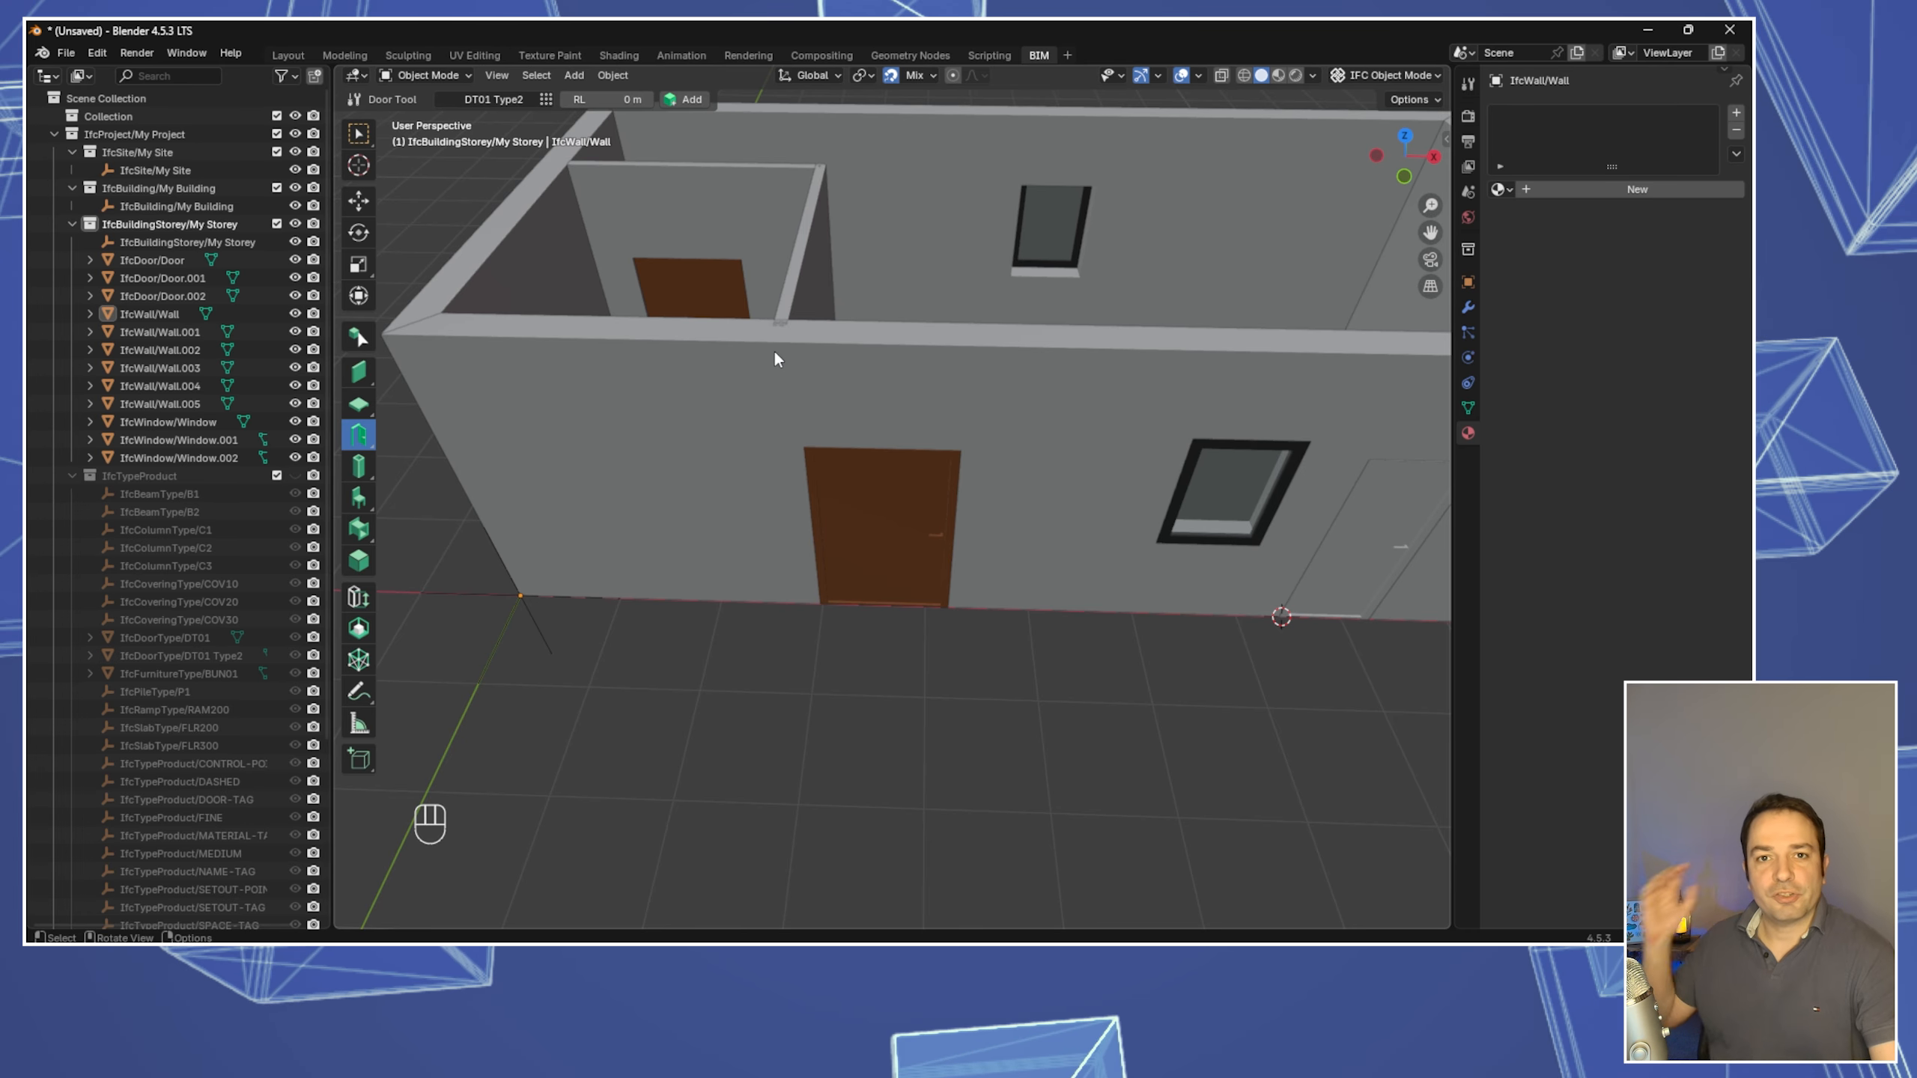
click(874, 535)
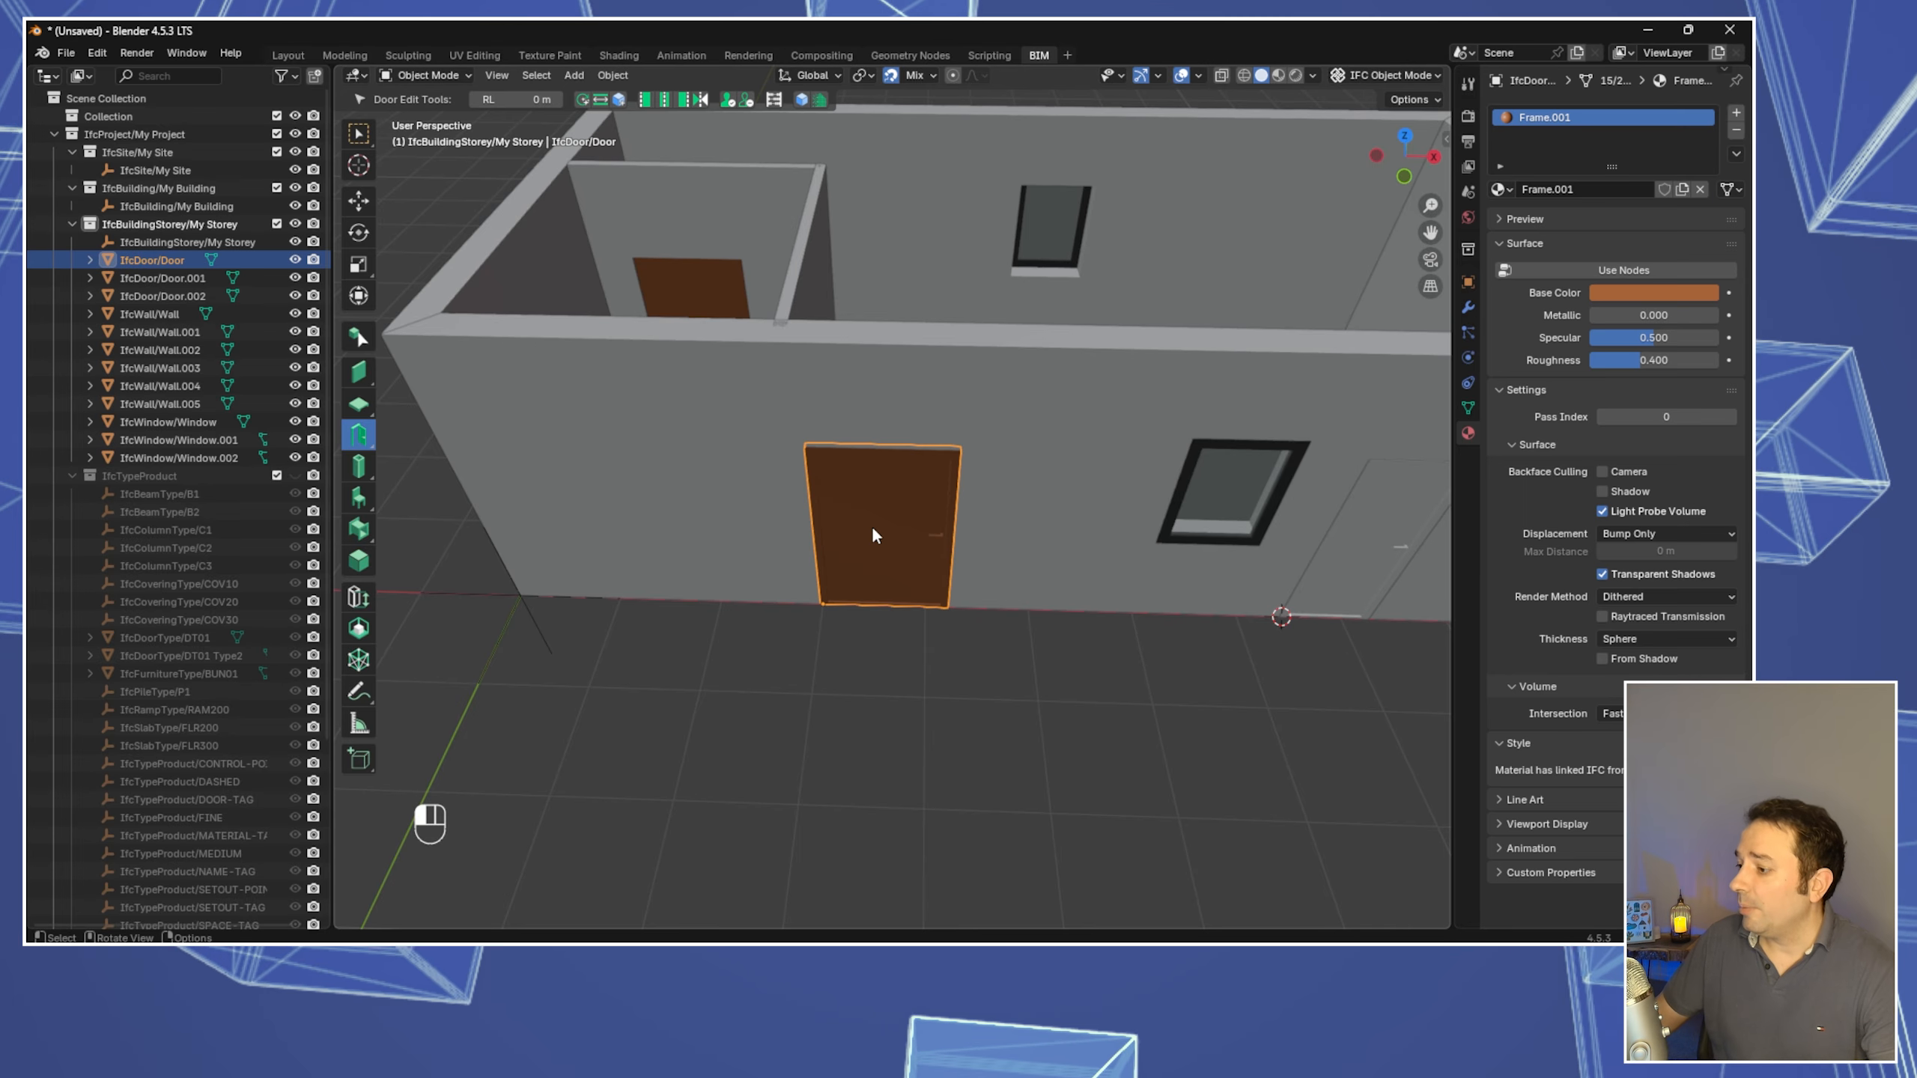
click(1736, 116)
click(1510, 224)
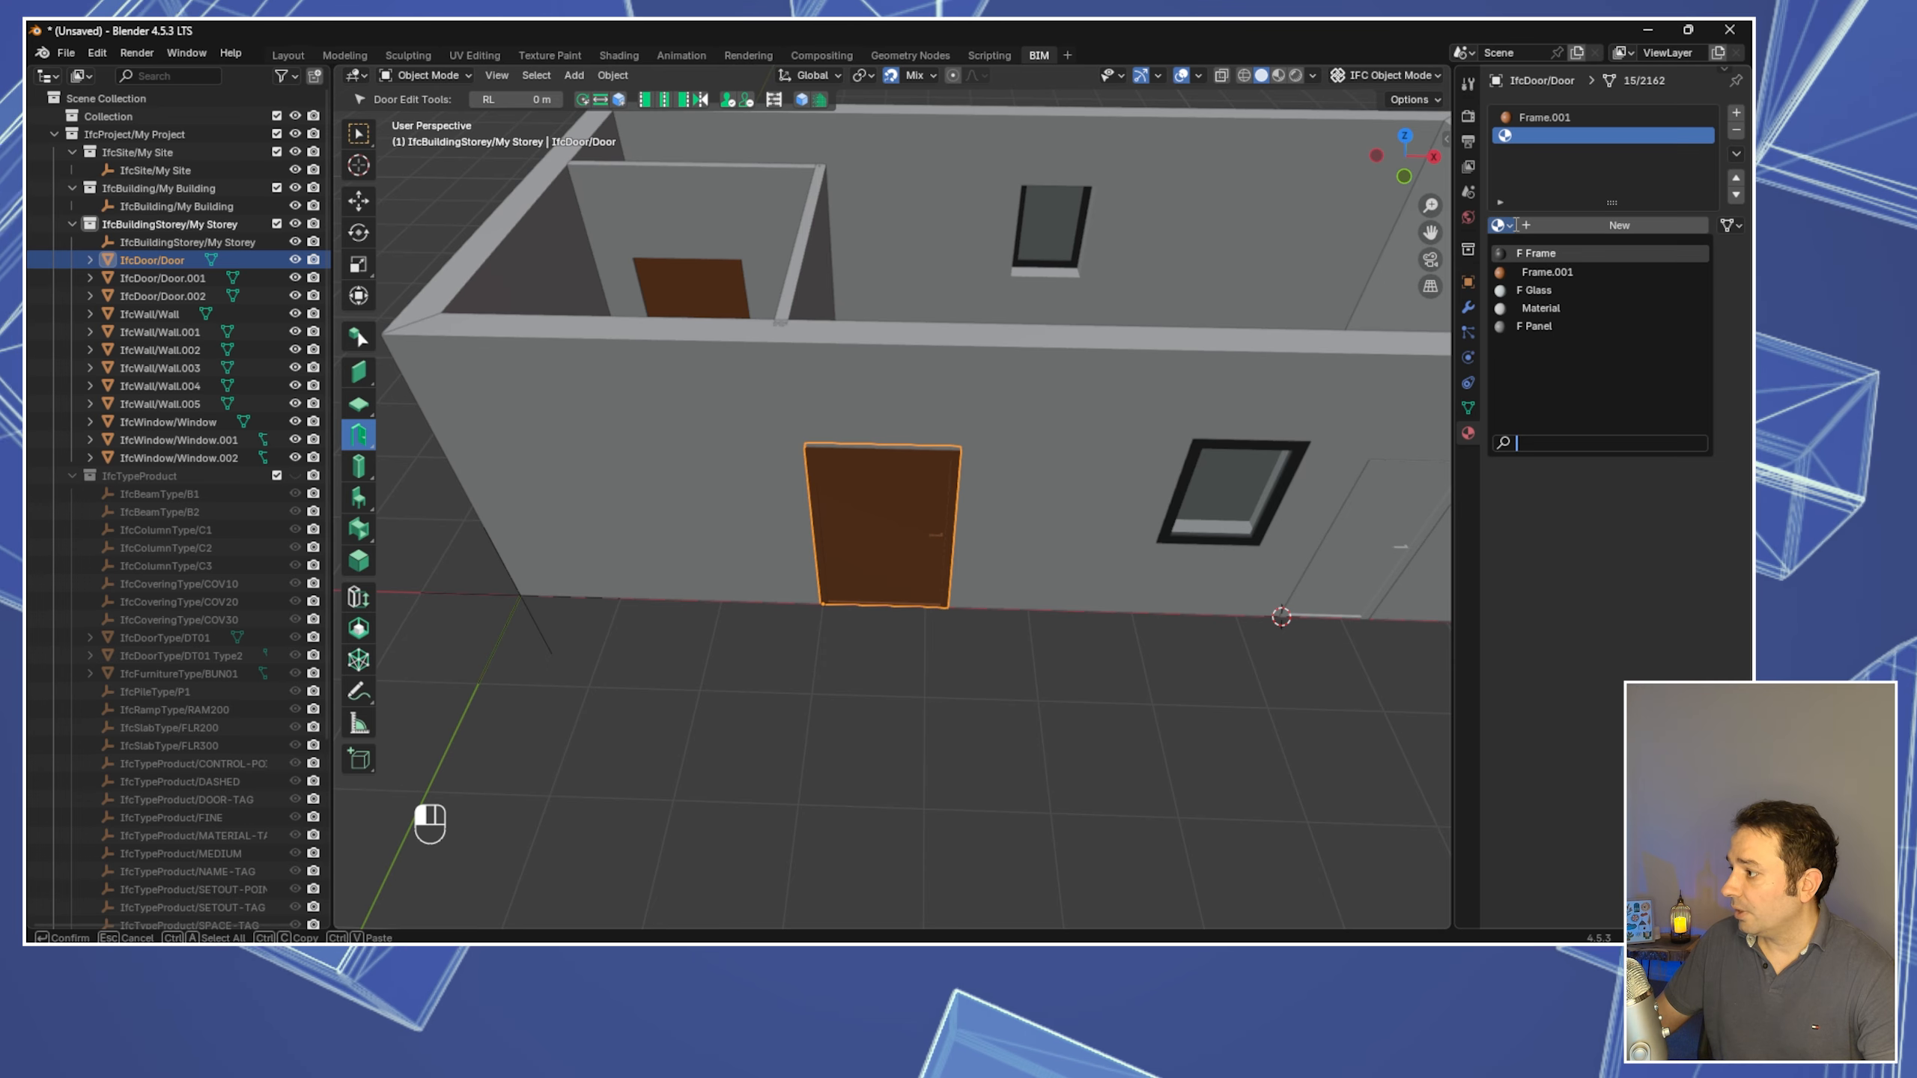
click(1546, 272)
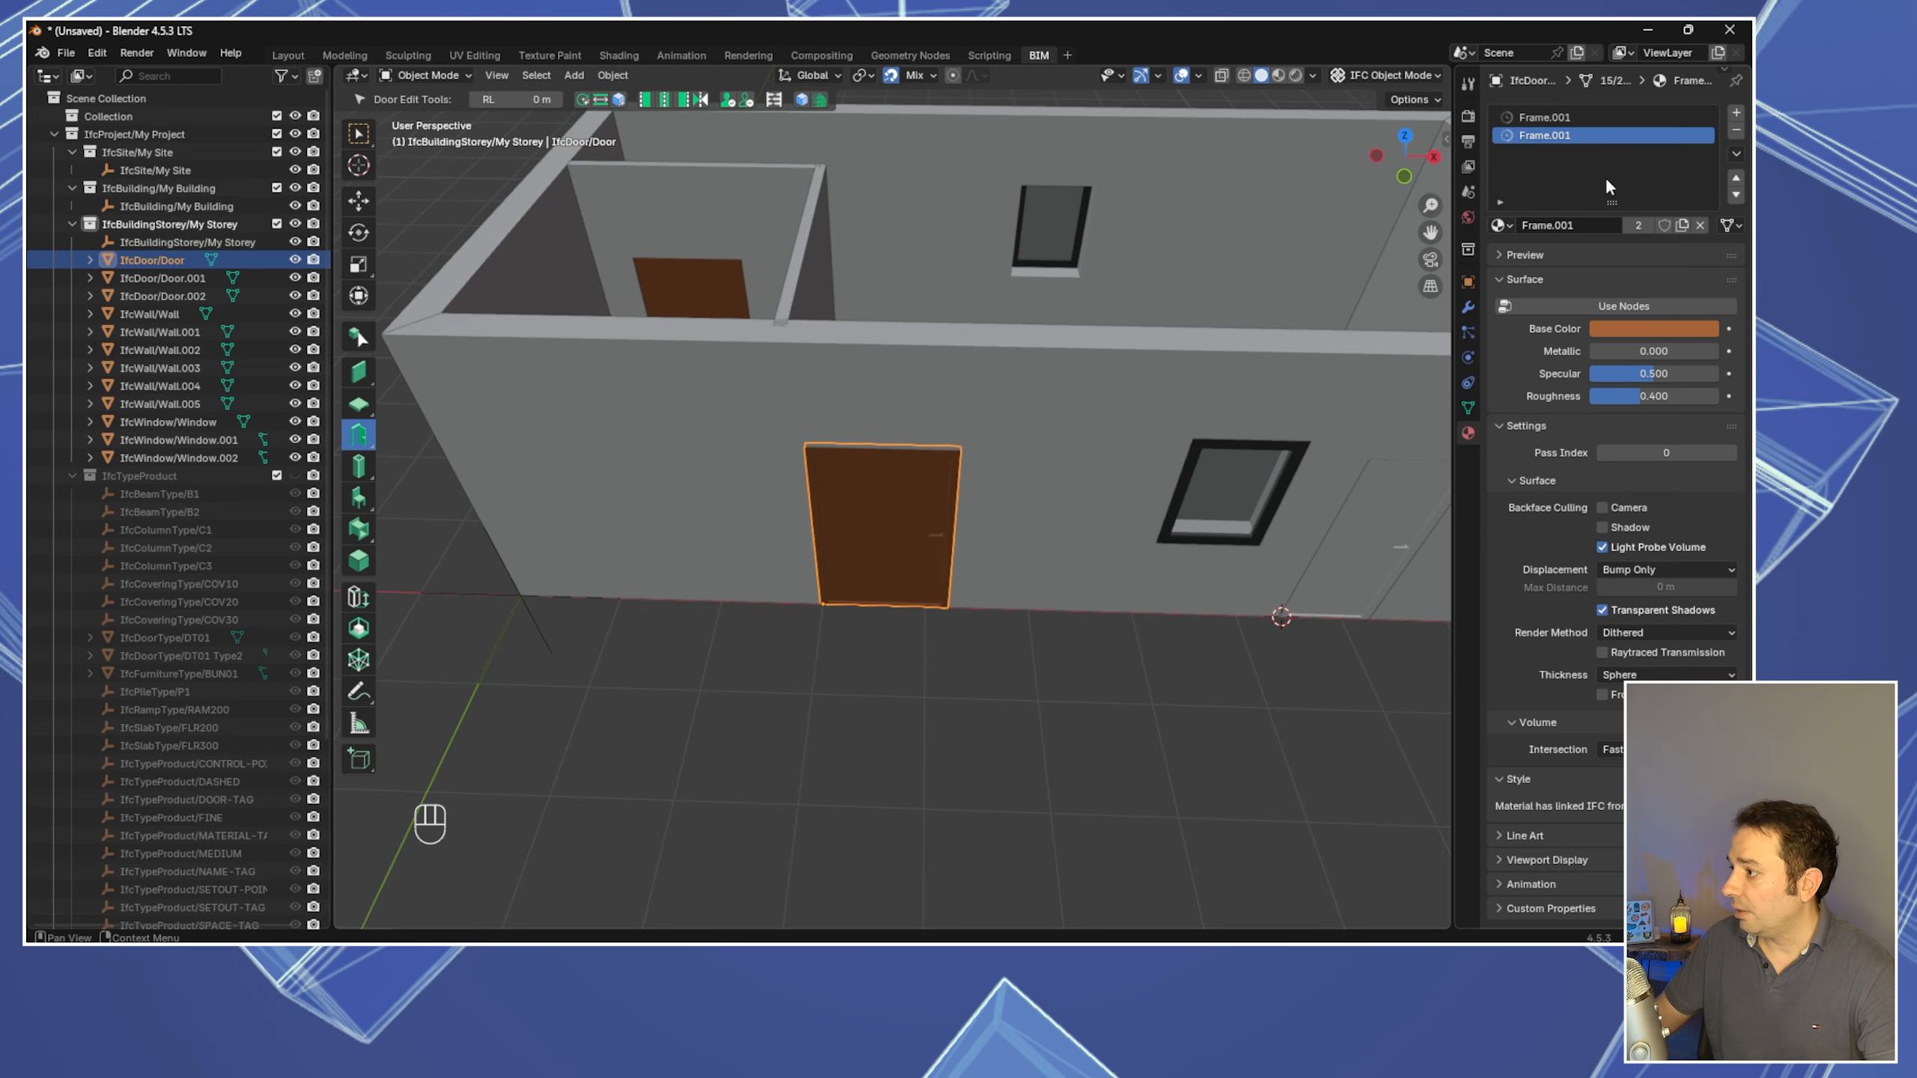
click(1682, 226)
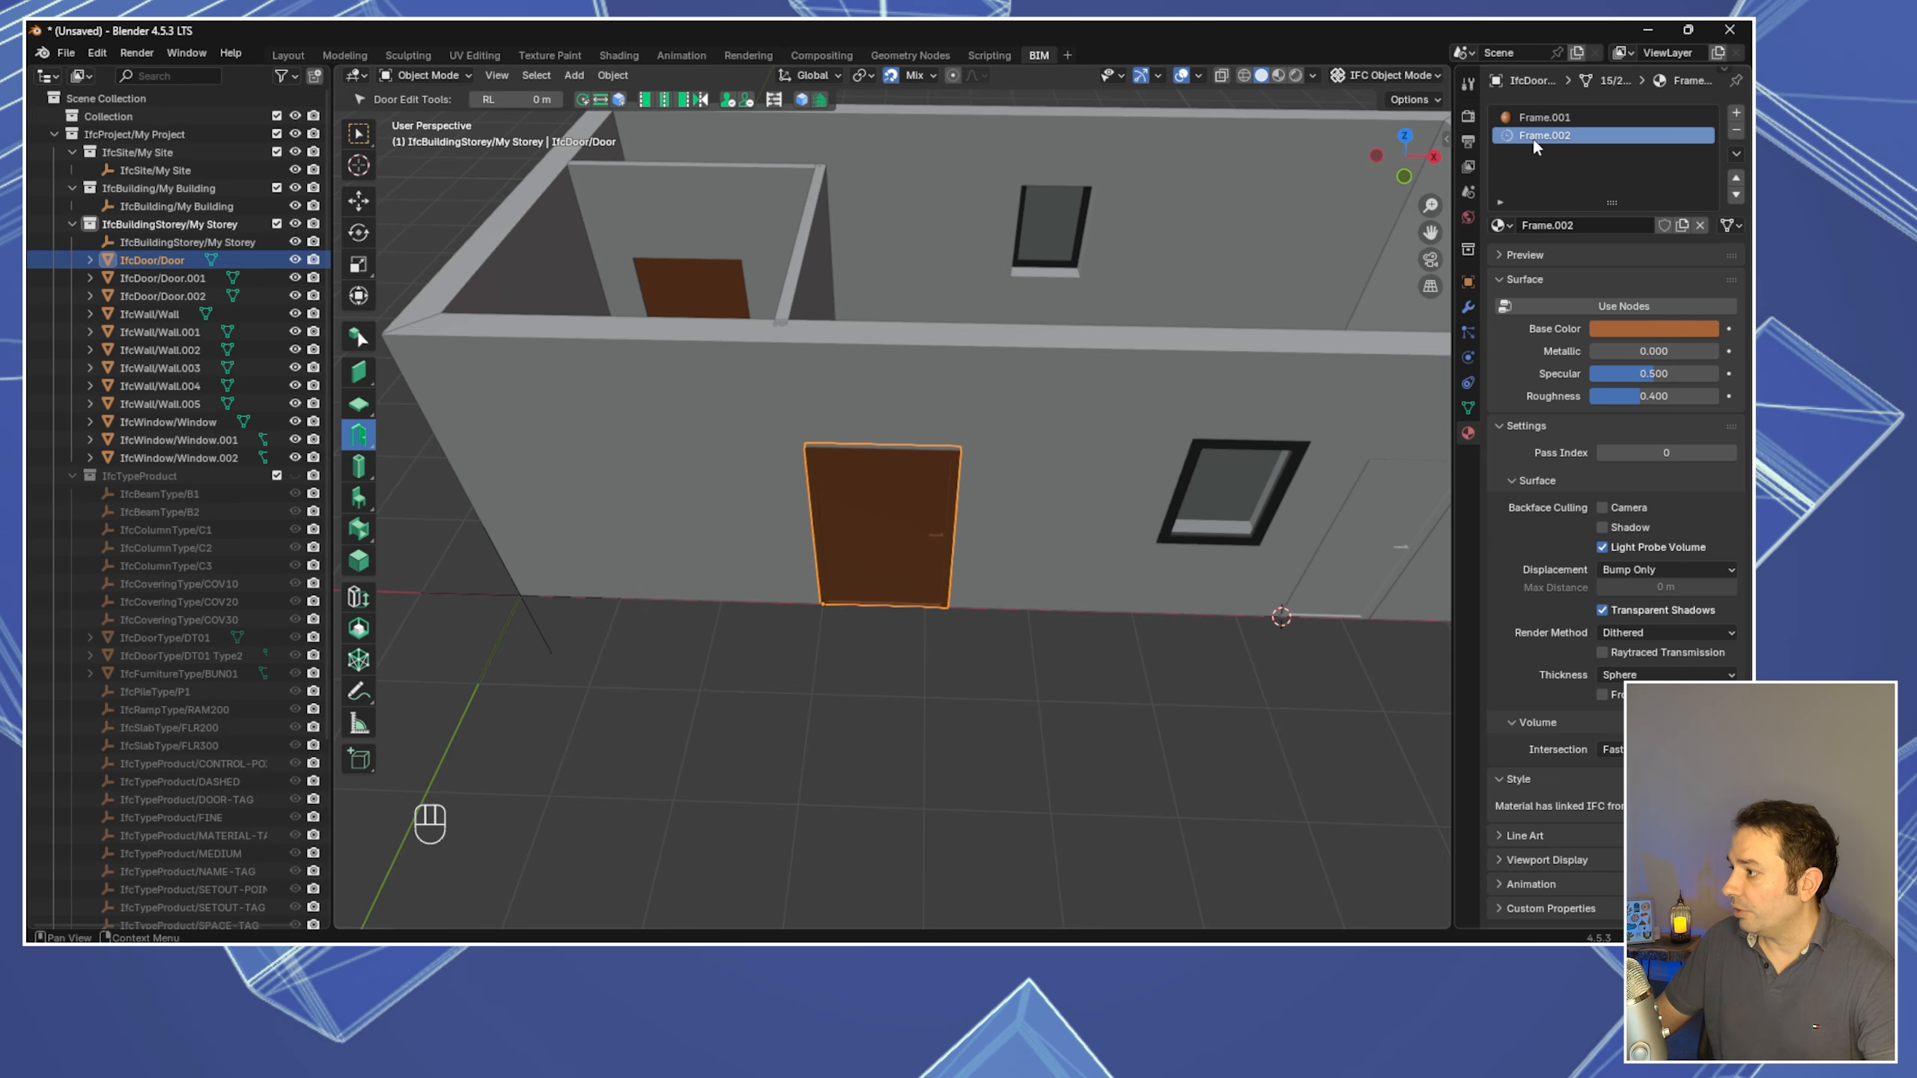
Rename the door's second material as "Panel"
double_click(1533, 137)
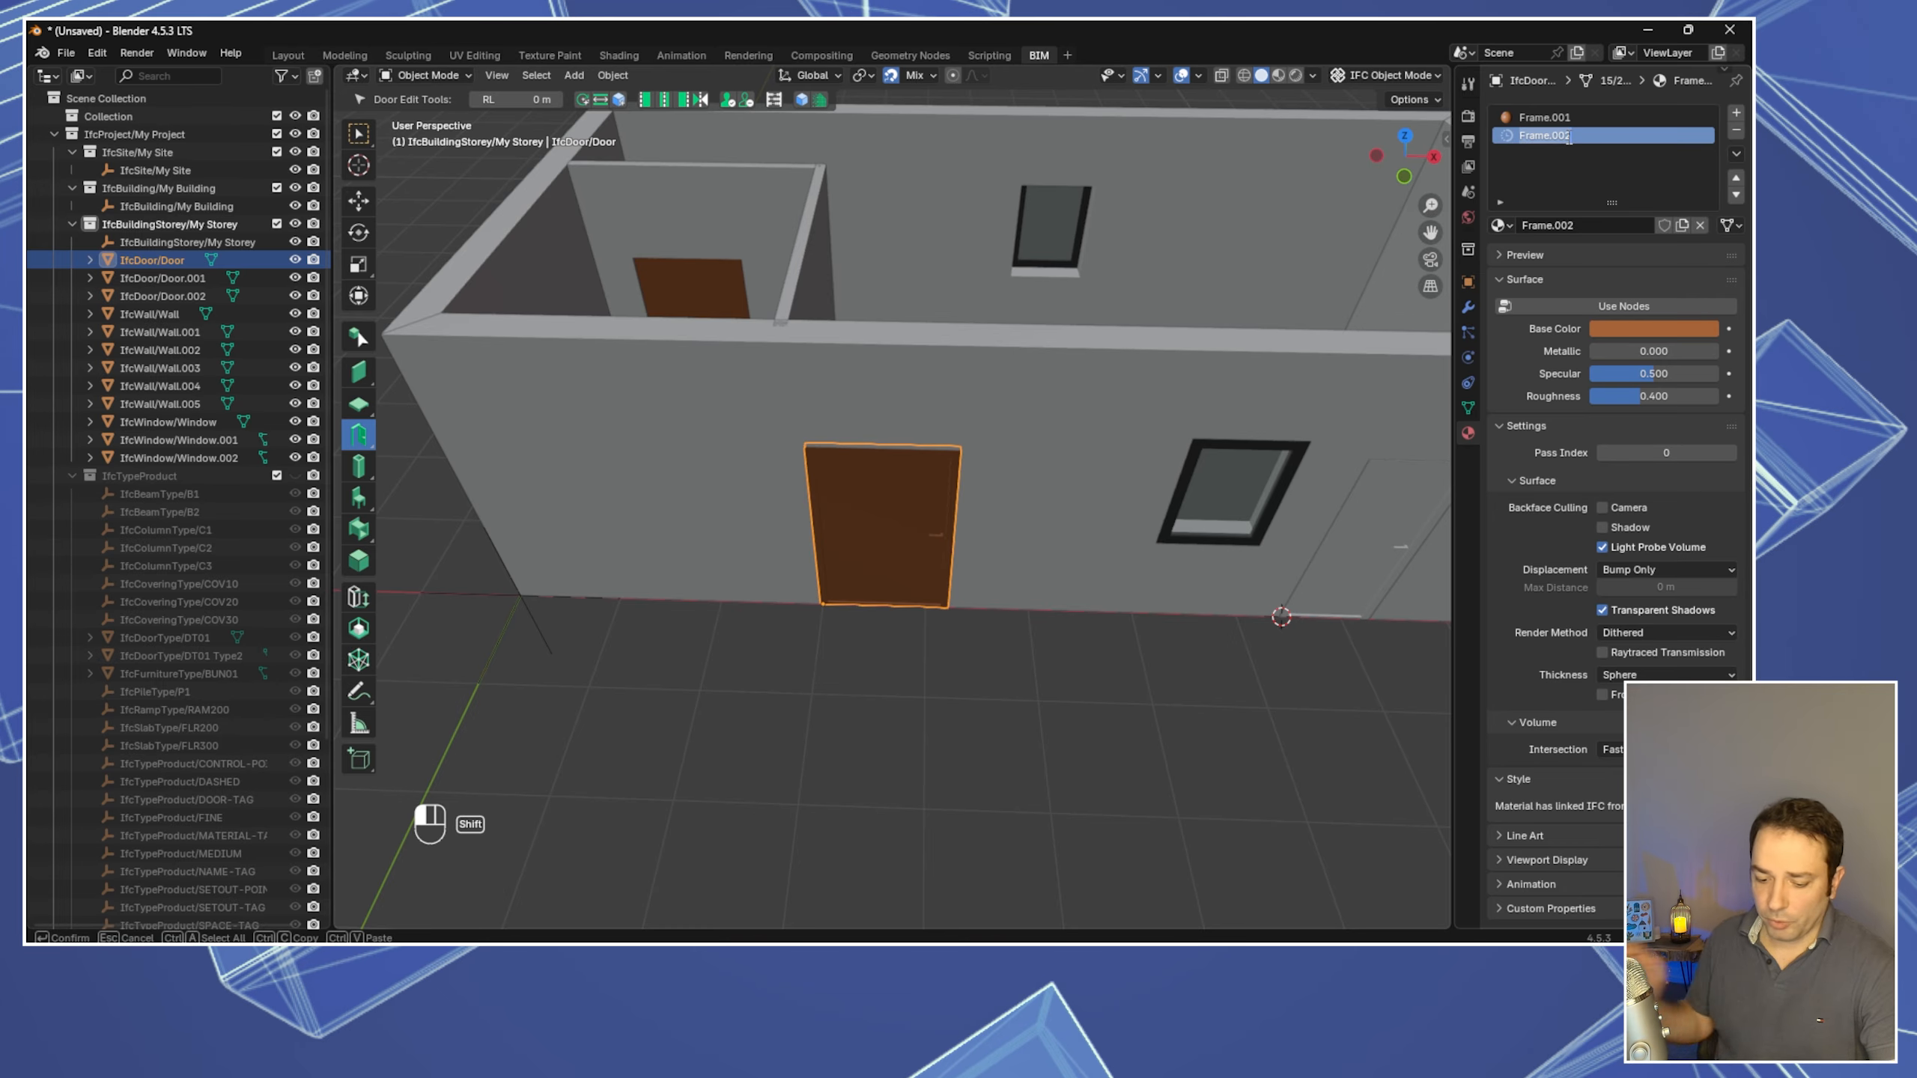
text(Panle)
key(BackSpace)
key(BackSpace)
text(el)
key(Return)
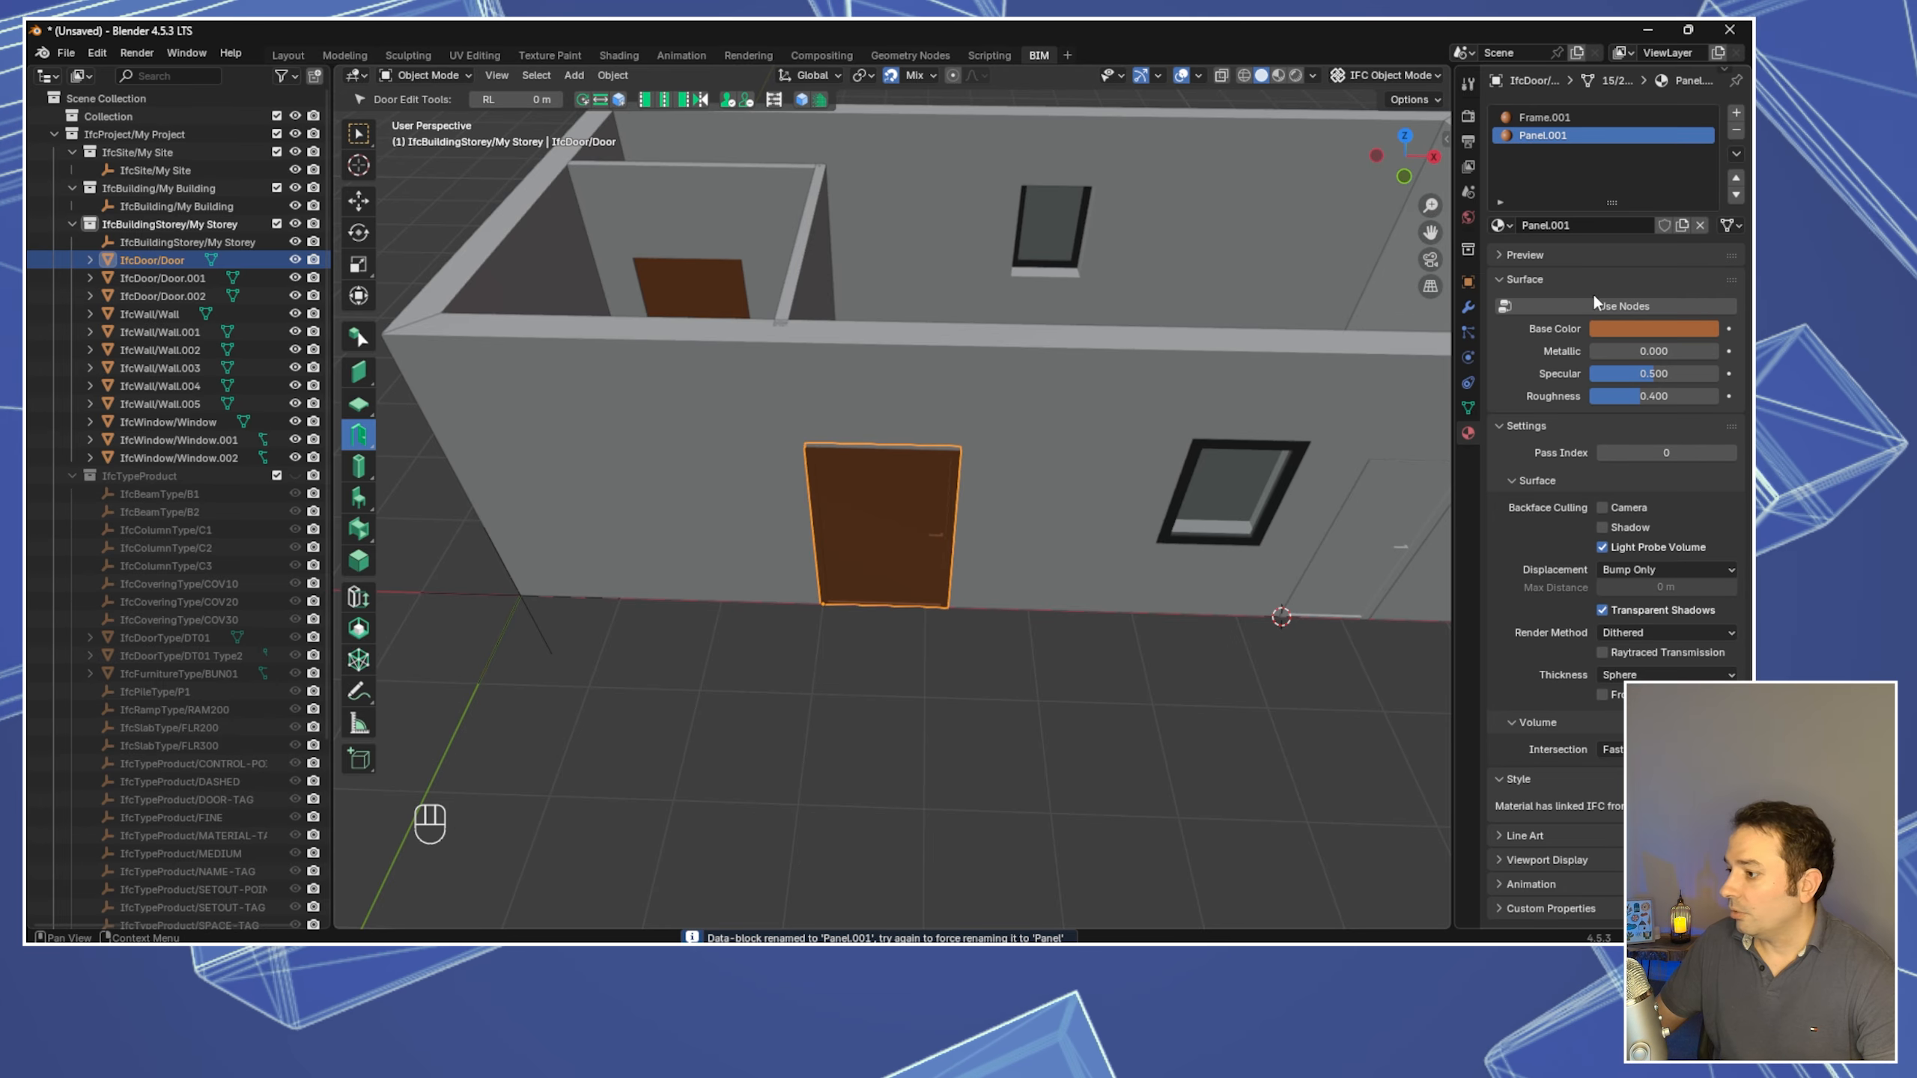
Set the panel material's base color to near-white, about #FAF2FC
click(1623, 329)
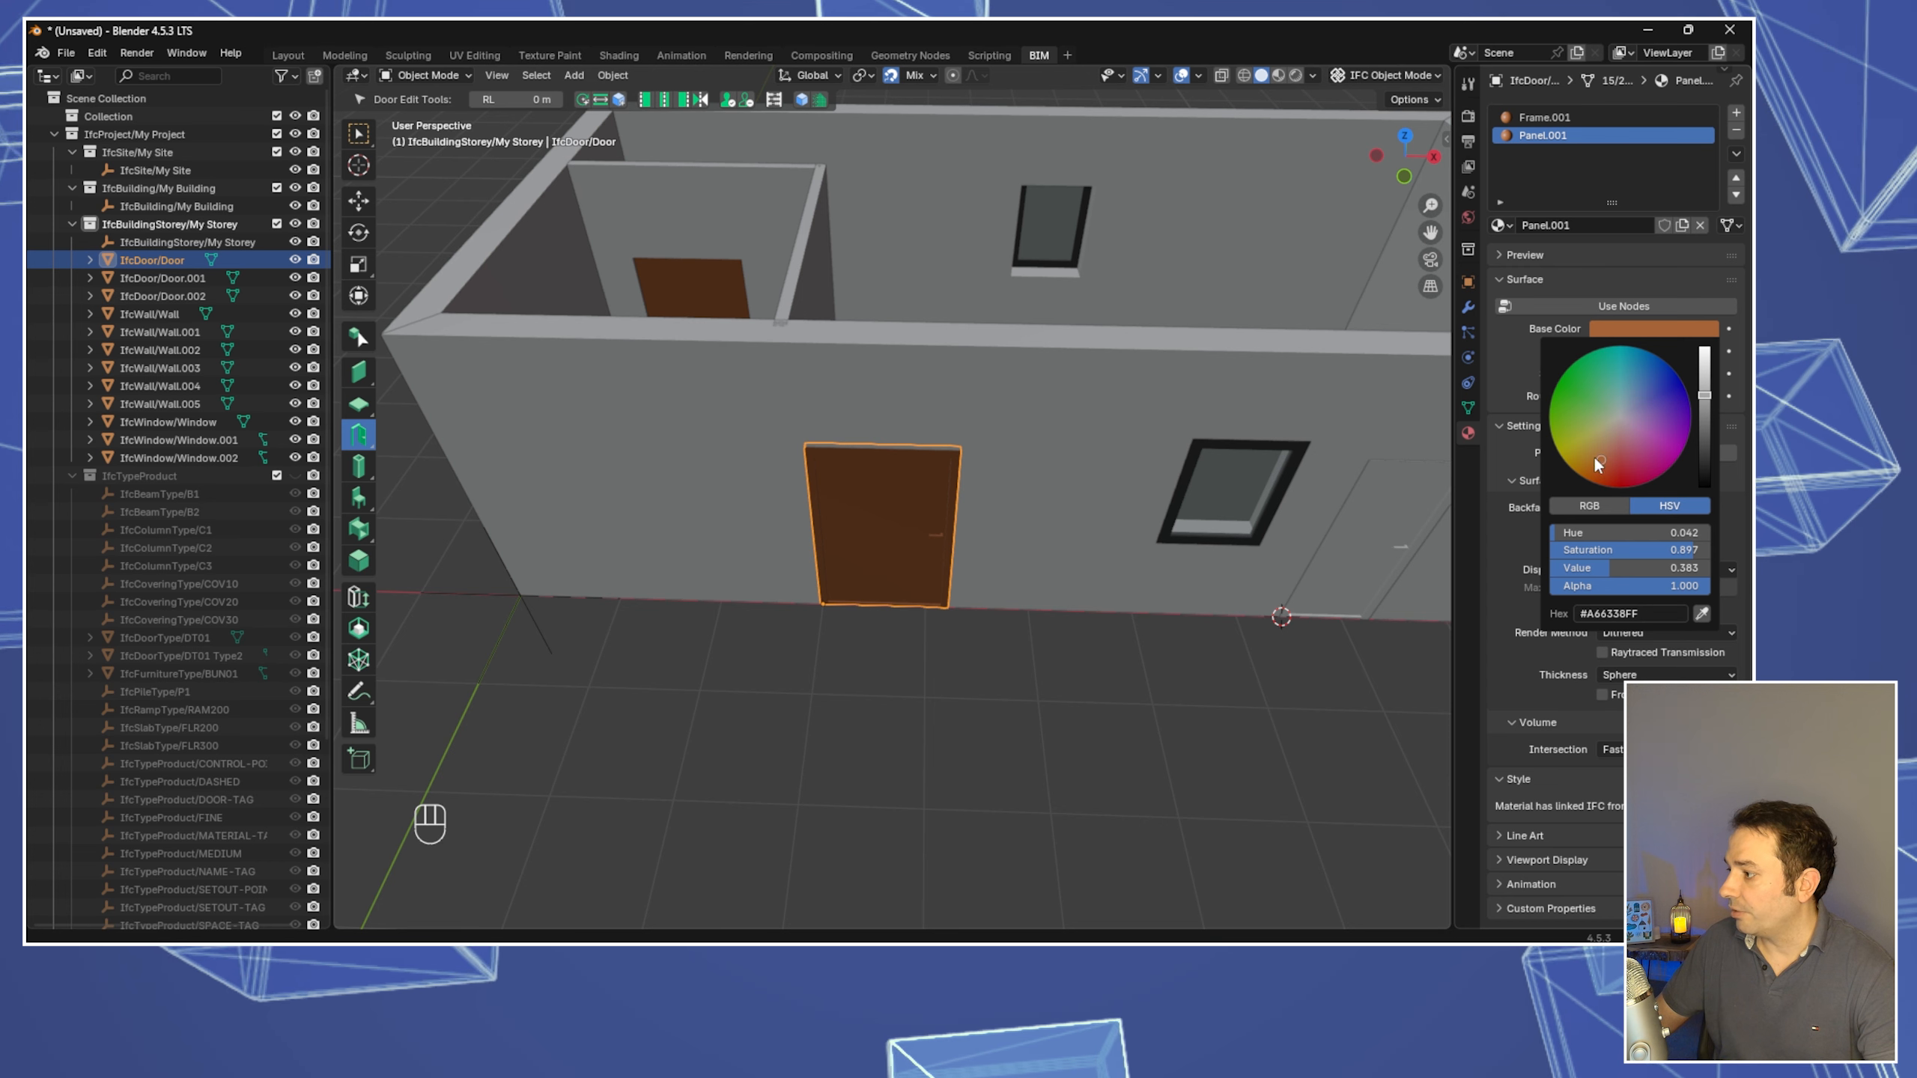
drag(1704, 398, 1705, 354)
key(ctrl+z)
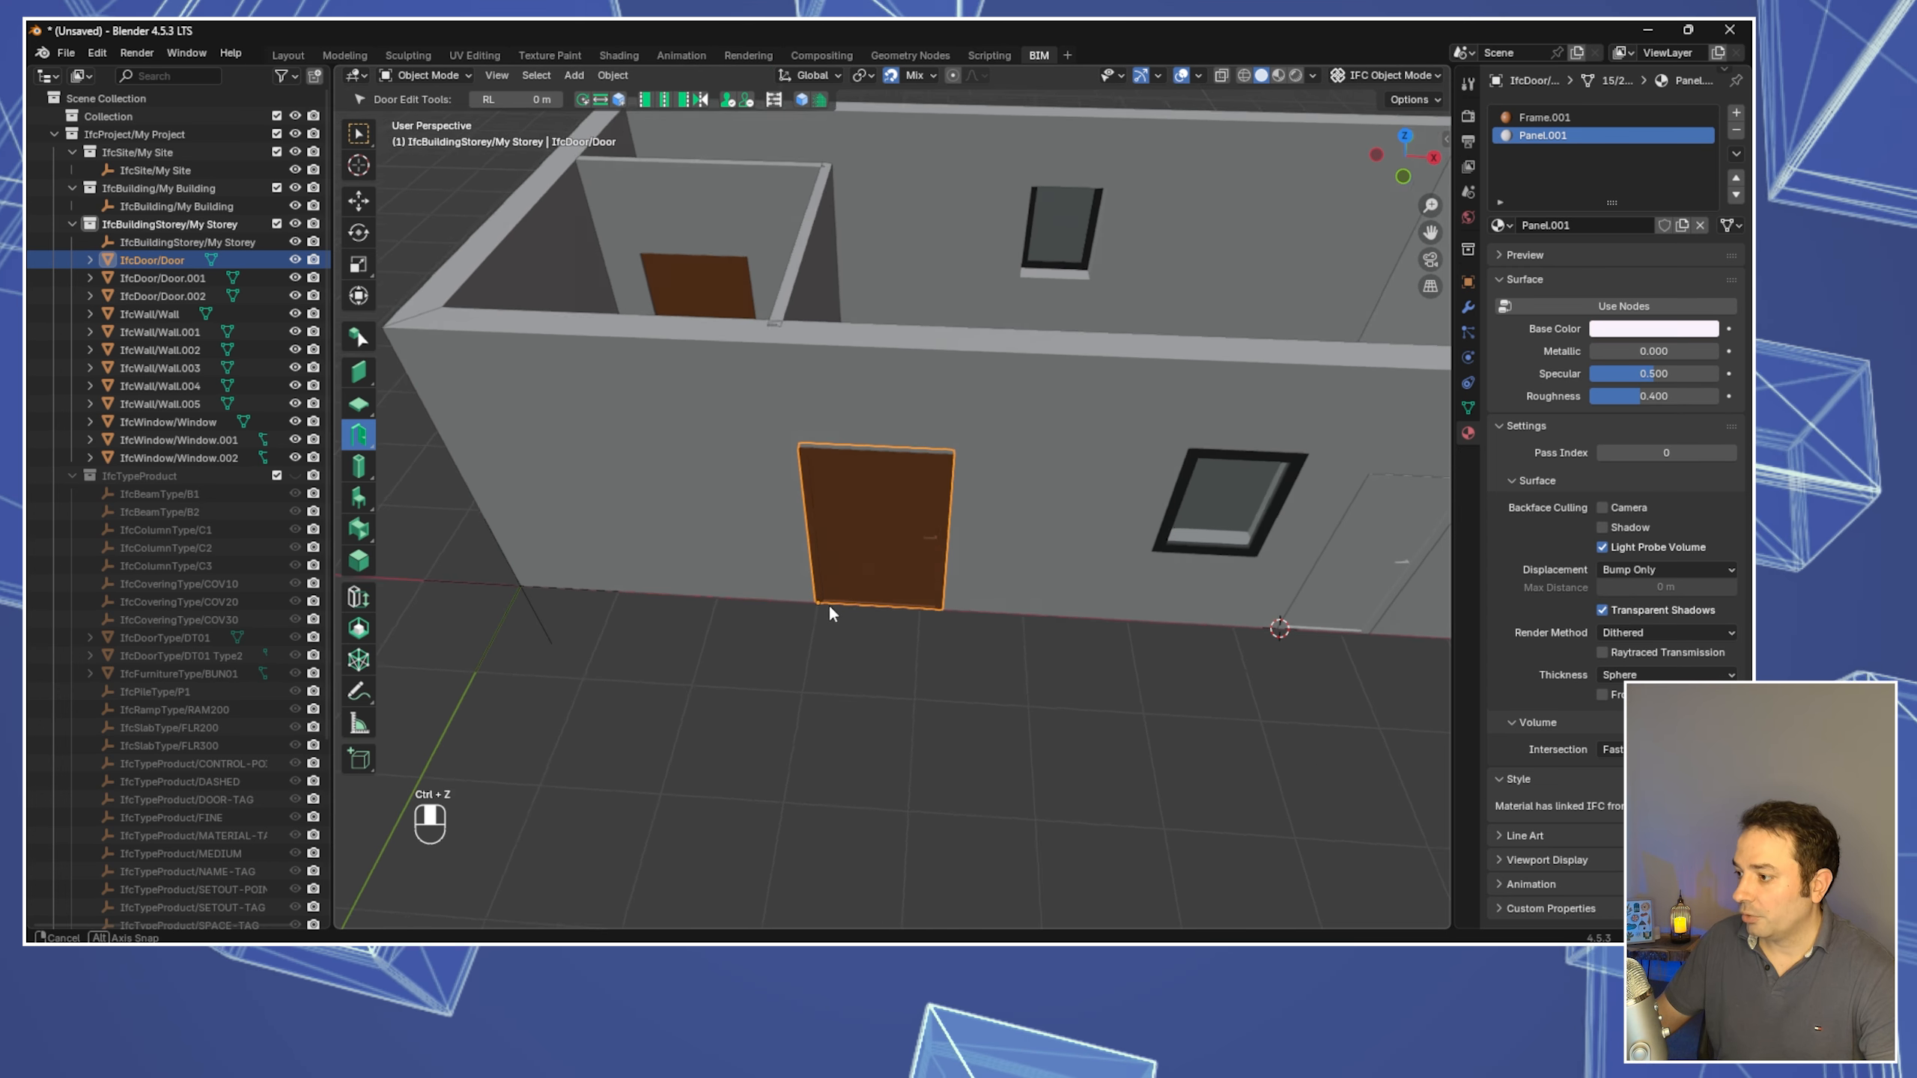
In Edit Mode, select the door leaf's triangular faces on the outer and inner sides and assign Panel.001 to them
click(429, 75)
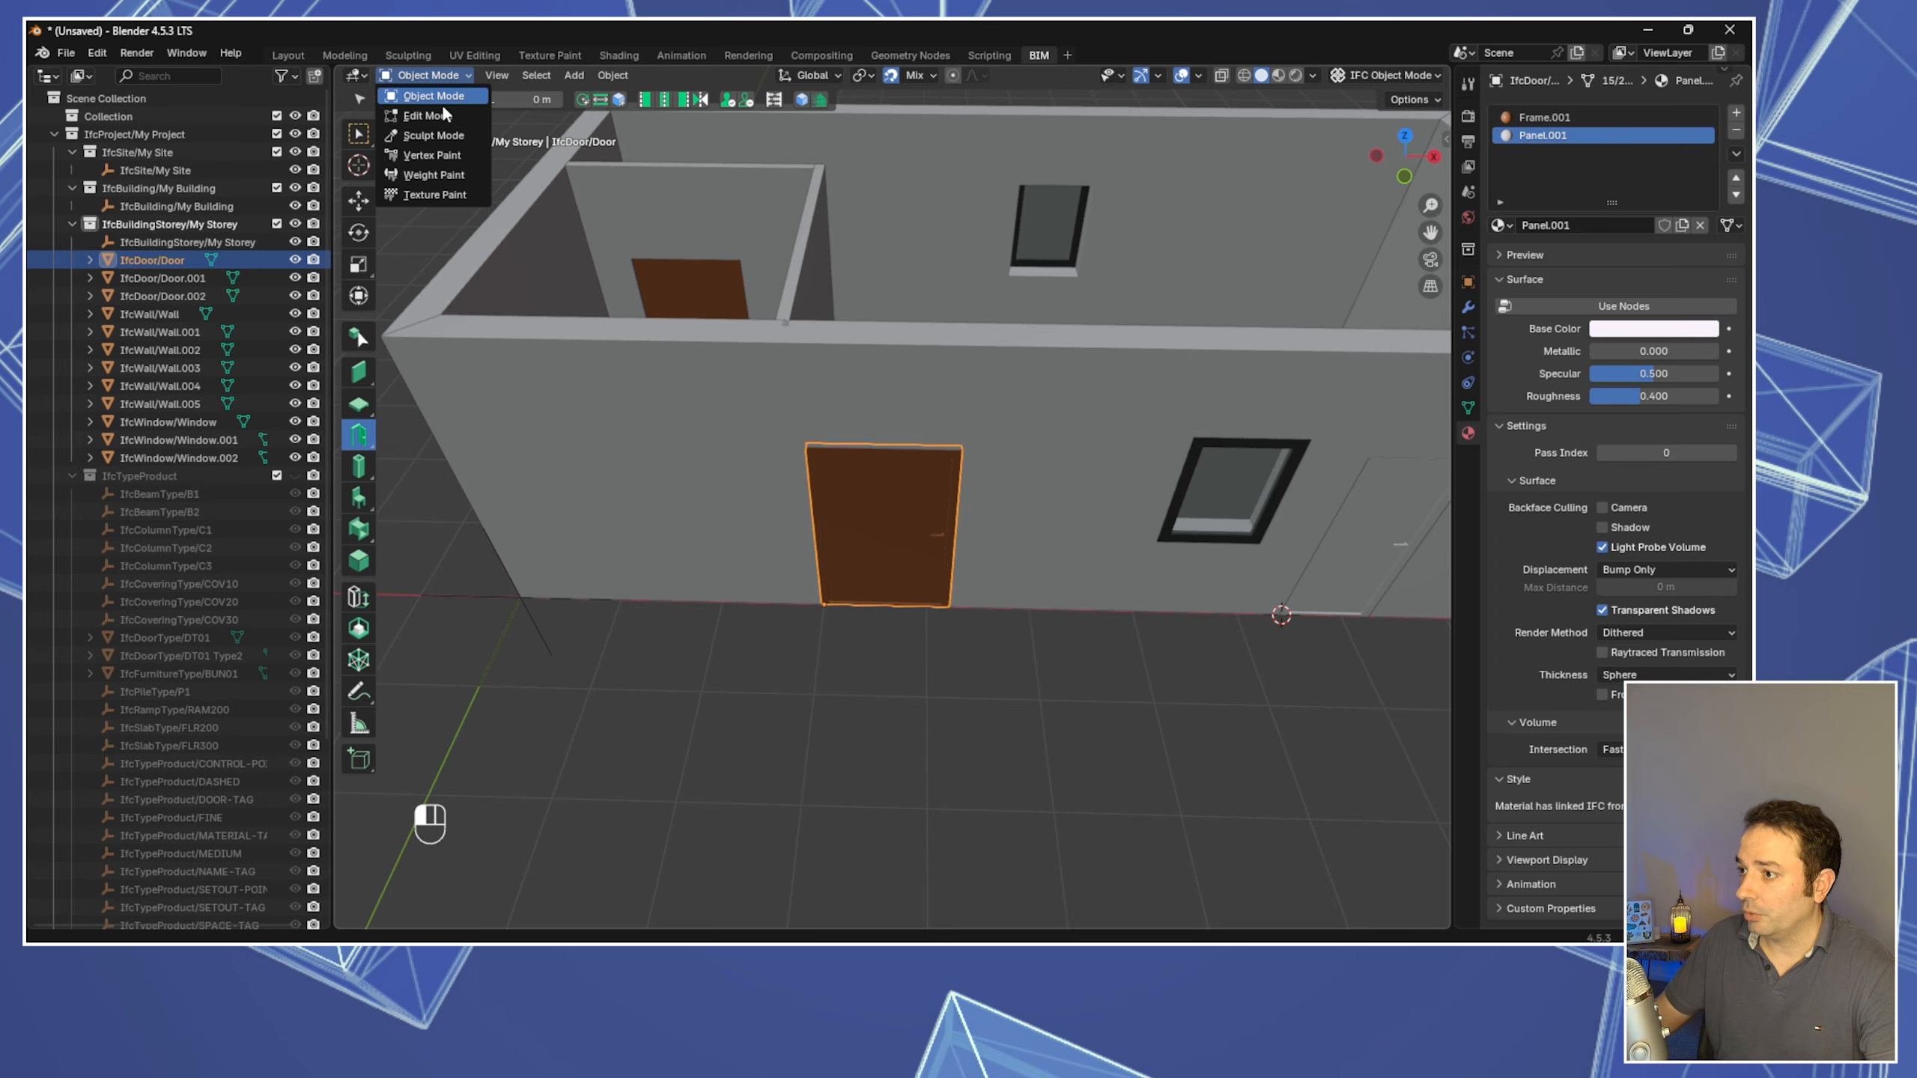
click(429, 116)
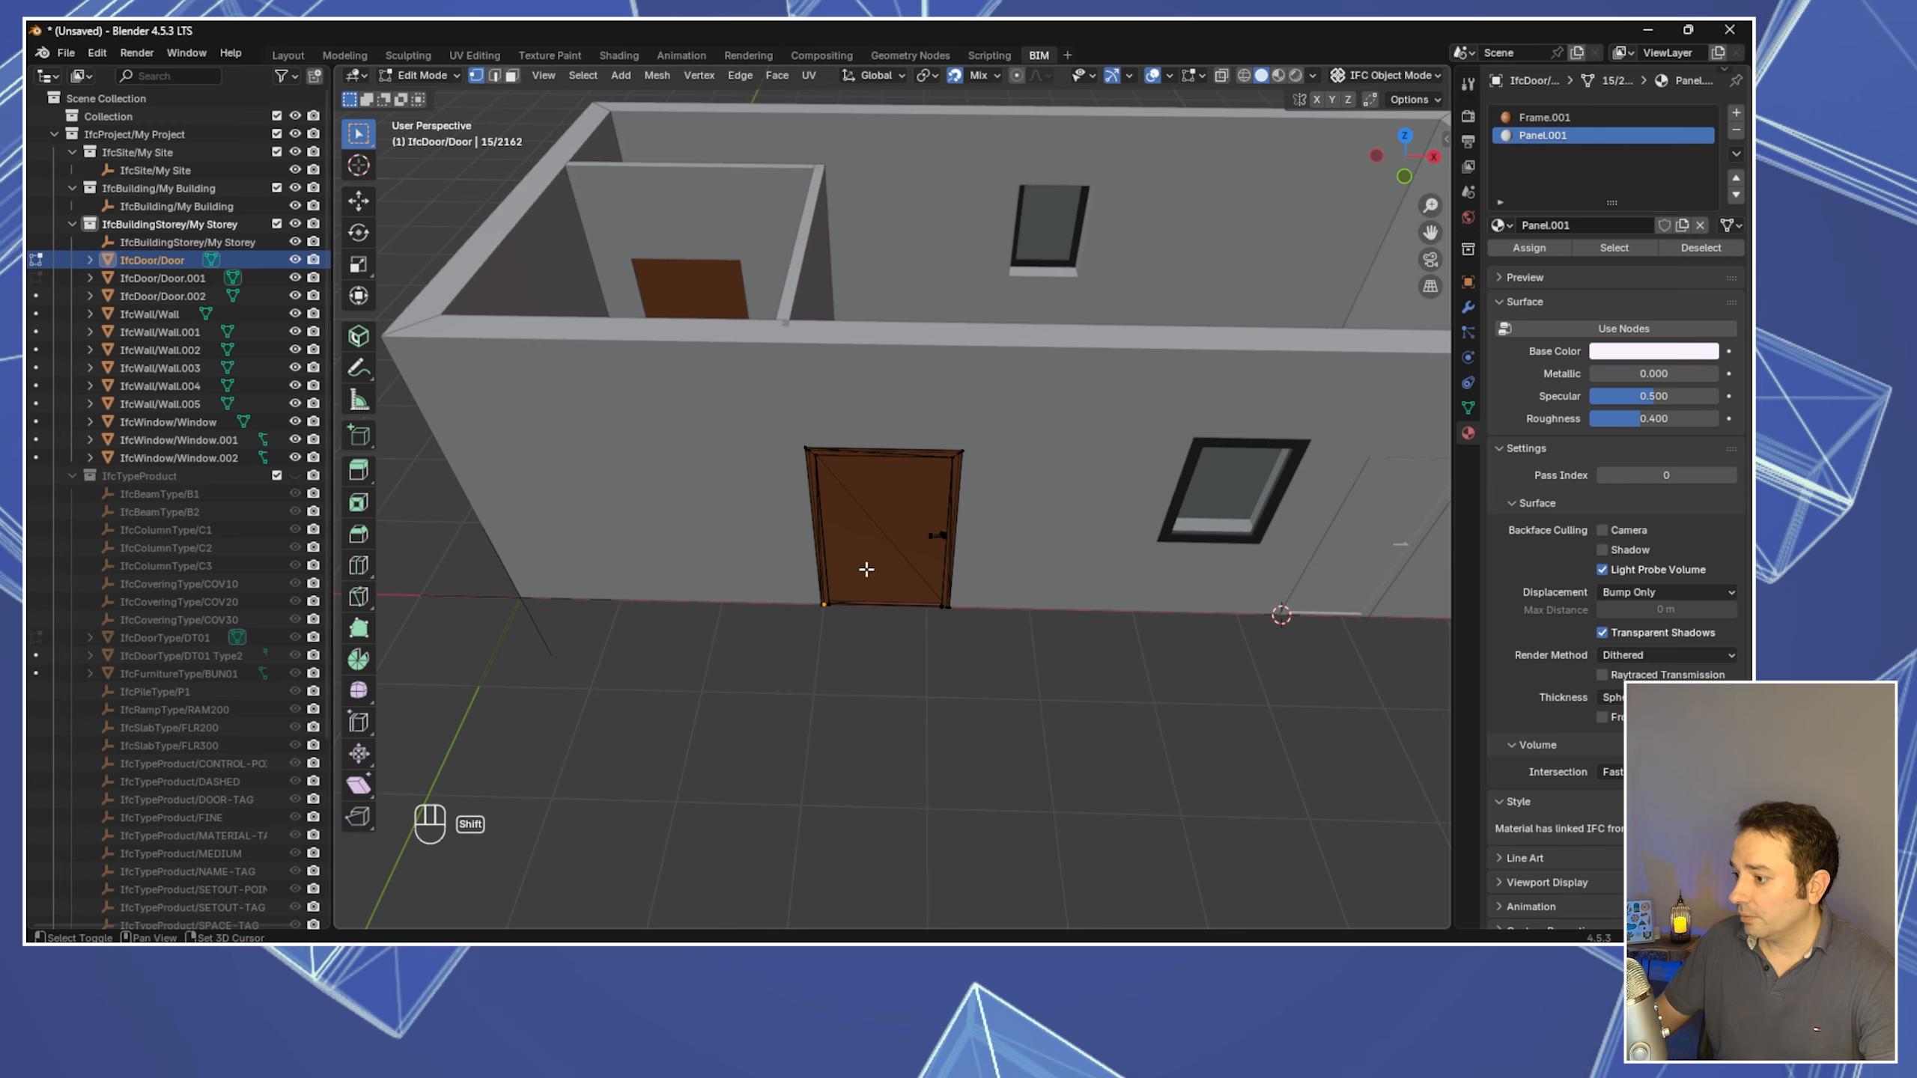
click(511, 78)
shift+click(875, 572)
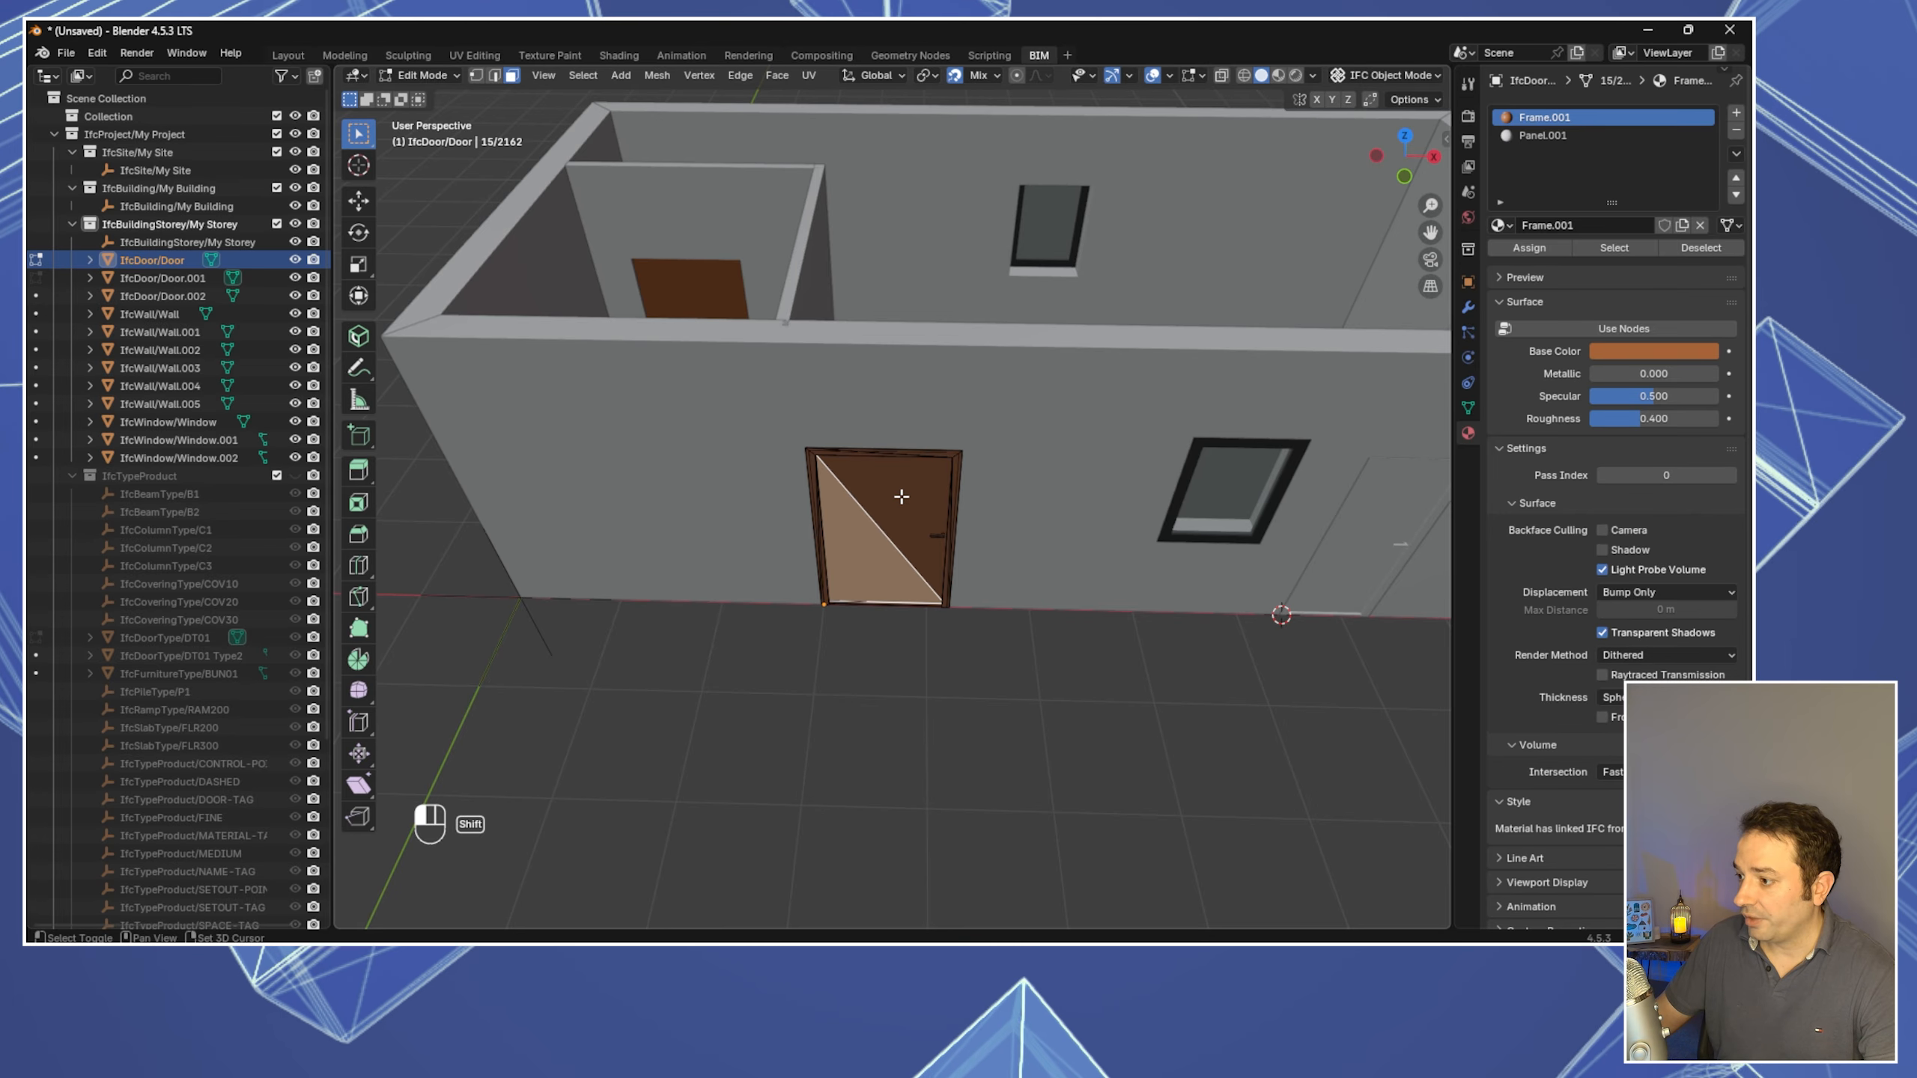
shift+click(901, 497)
middle_drag(951, 612, 649, 627)
shift+click(783, 402)
shift+click(788, 359)
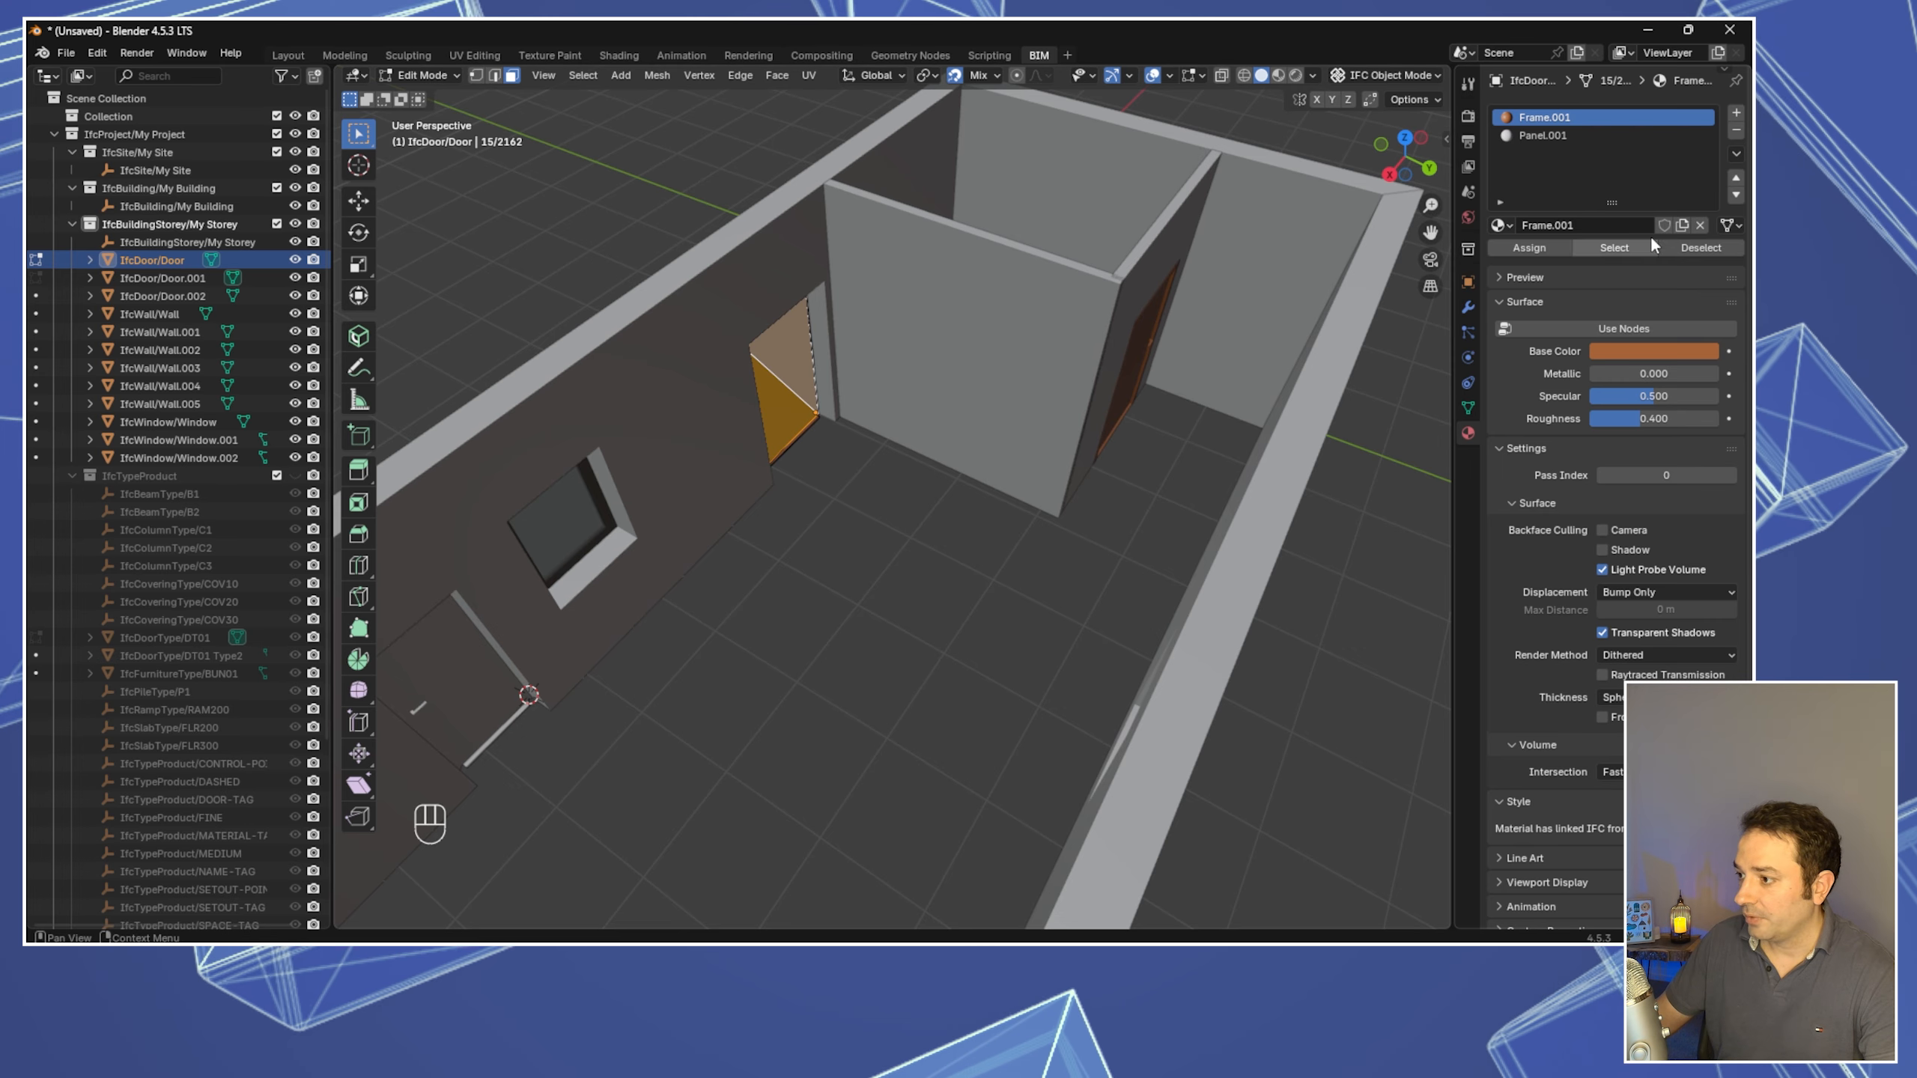
click(1532, 133)
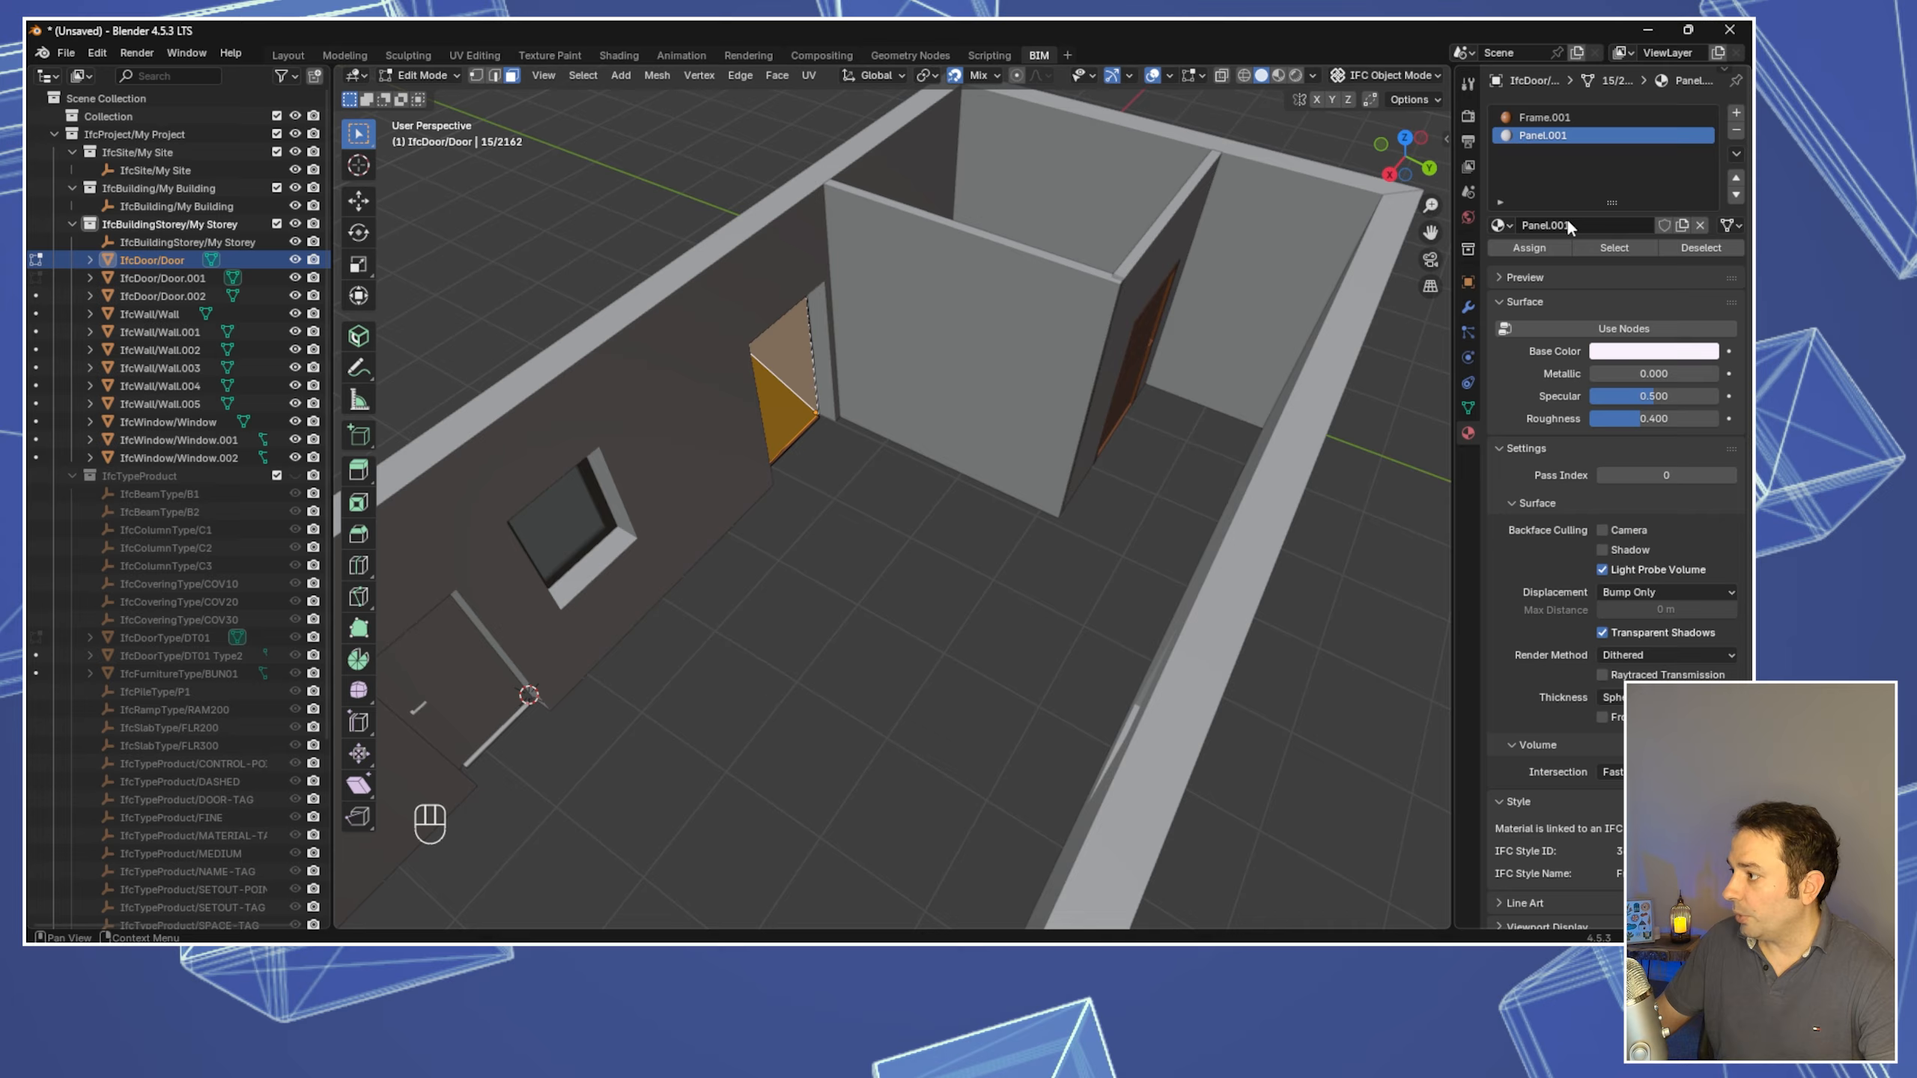
click(1527, 249)
Clear the face selection and raise the brightness of Panel.001's base color towards full white
middle_drag(782, 642, 1027, 589)
click(1015, 668)
mouse_move(1015, 668)
middle_down()
mouse_move(1062, 647)
mouse_move(1040, 745)
mouse_move(1042, 672)
middle_up()
click(1653, 351)
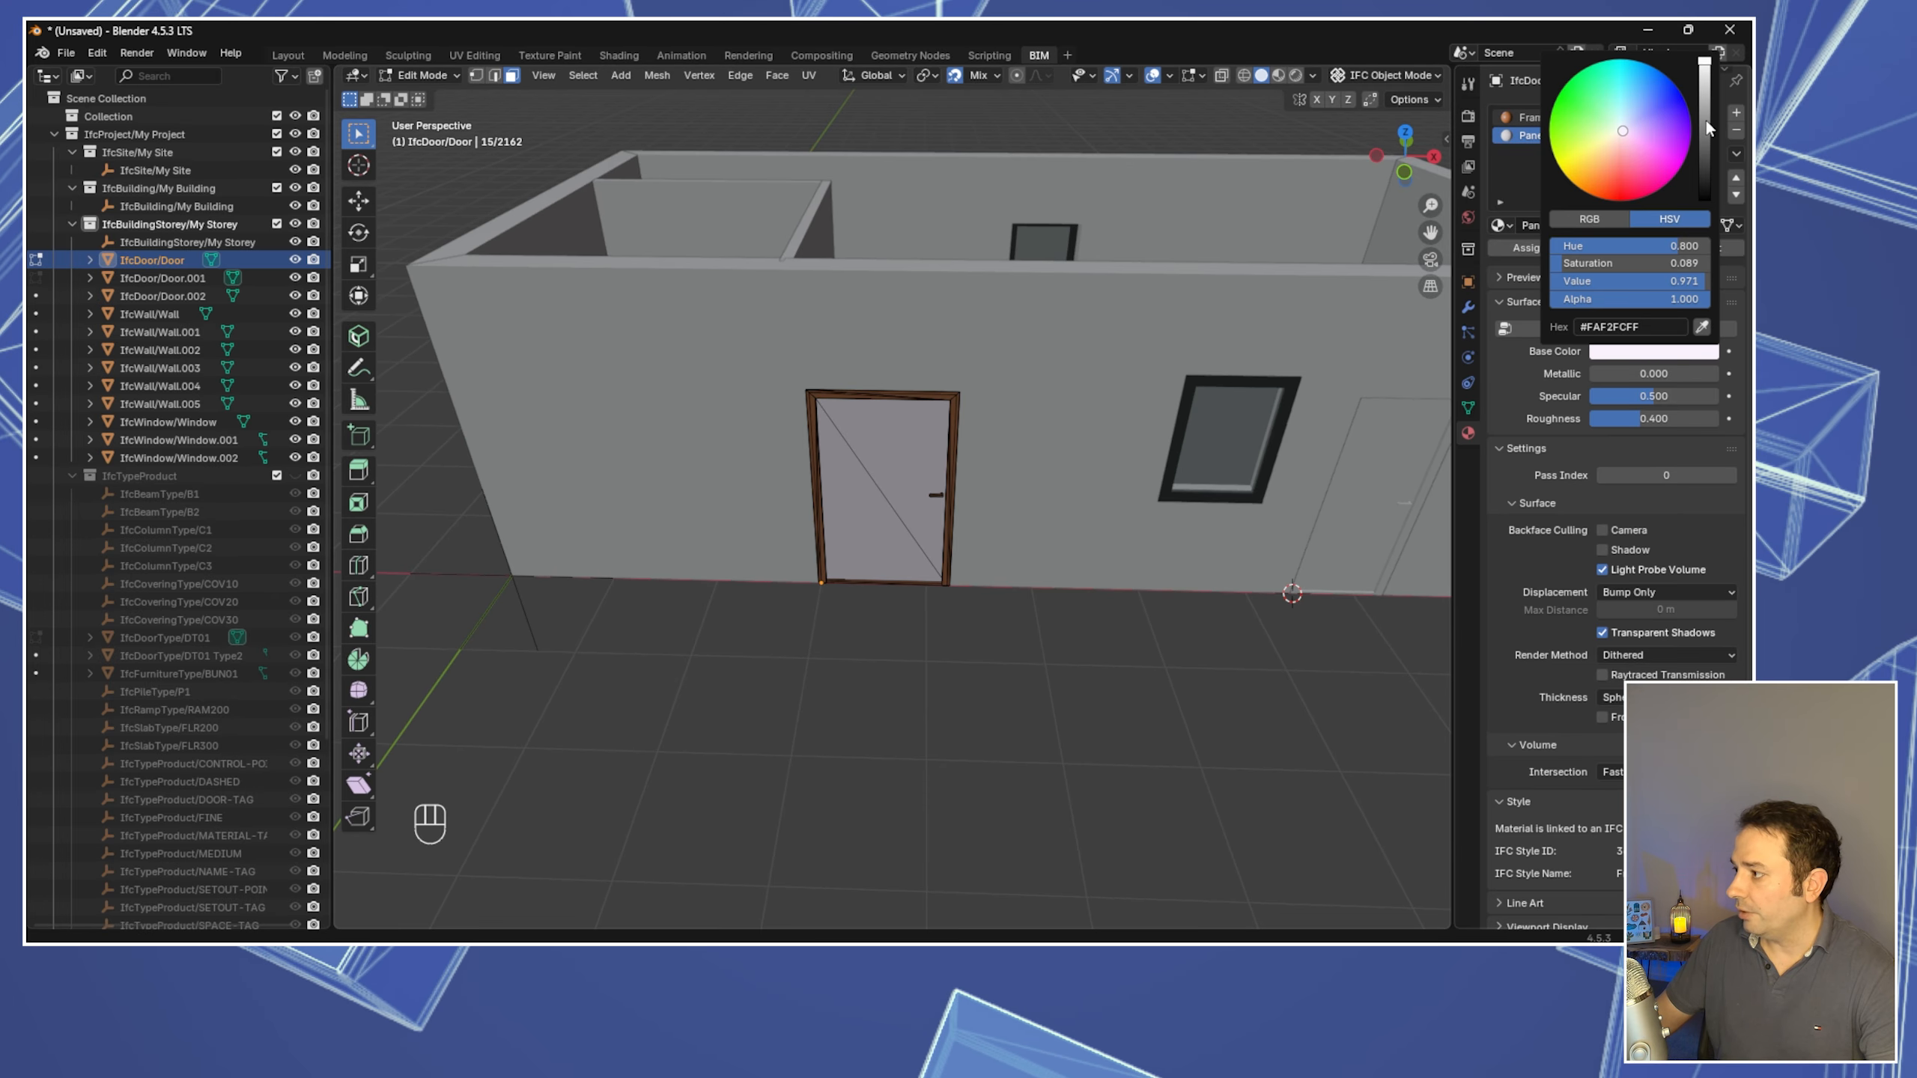
drag(1706, 120, 1706, 62)
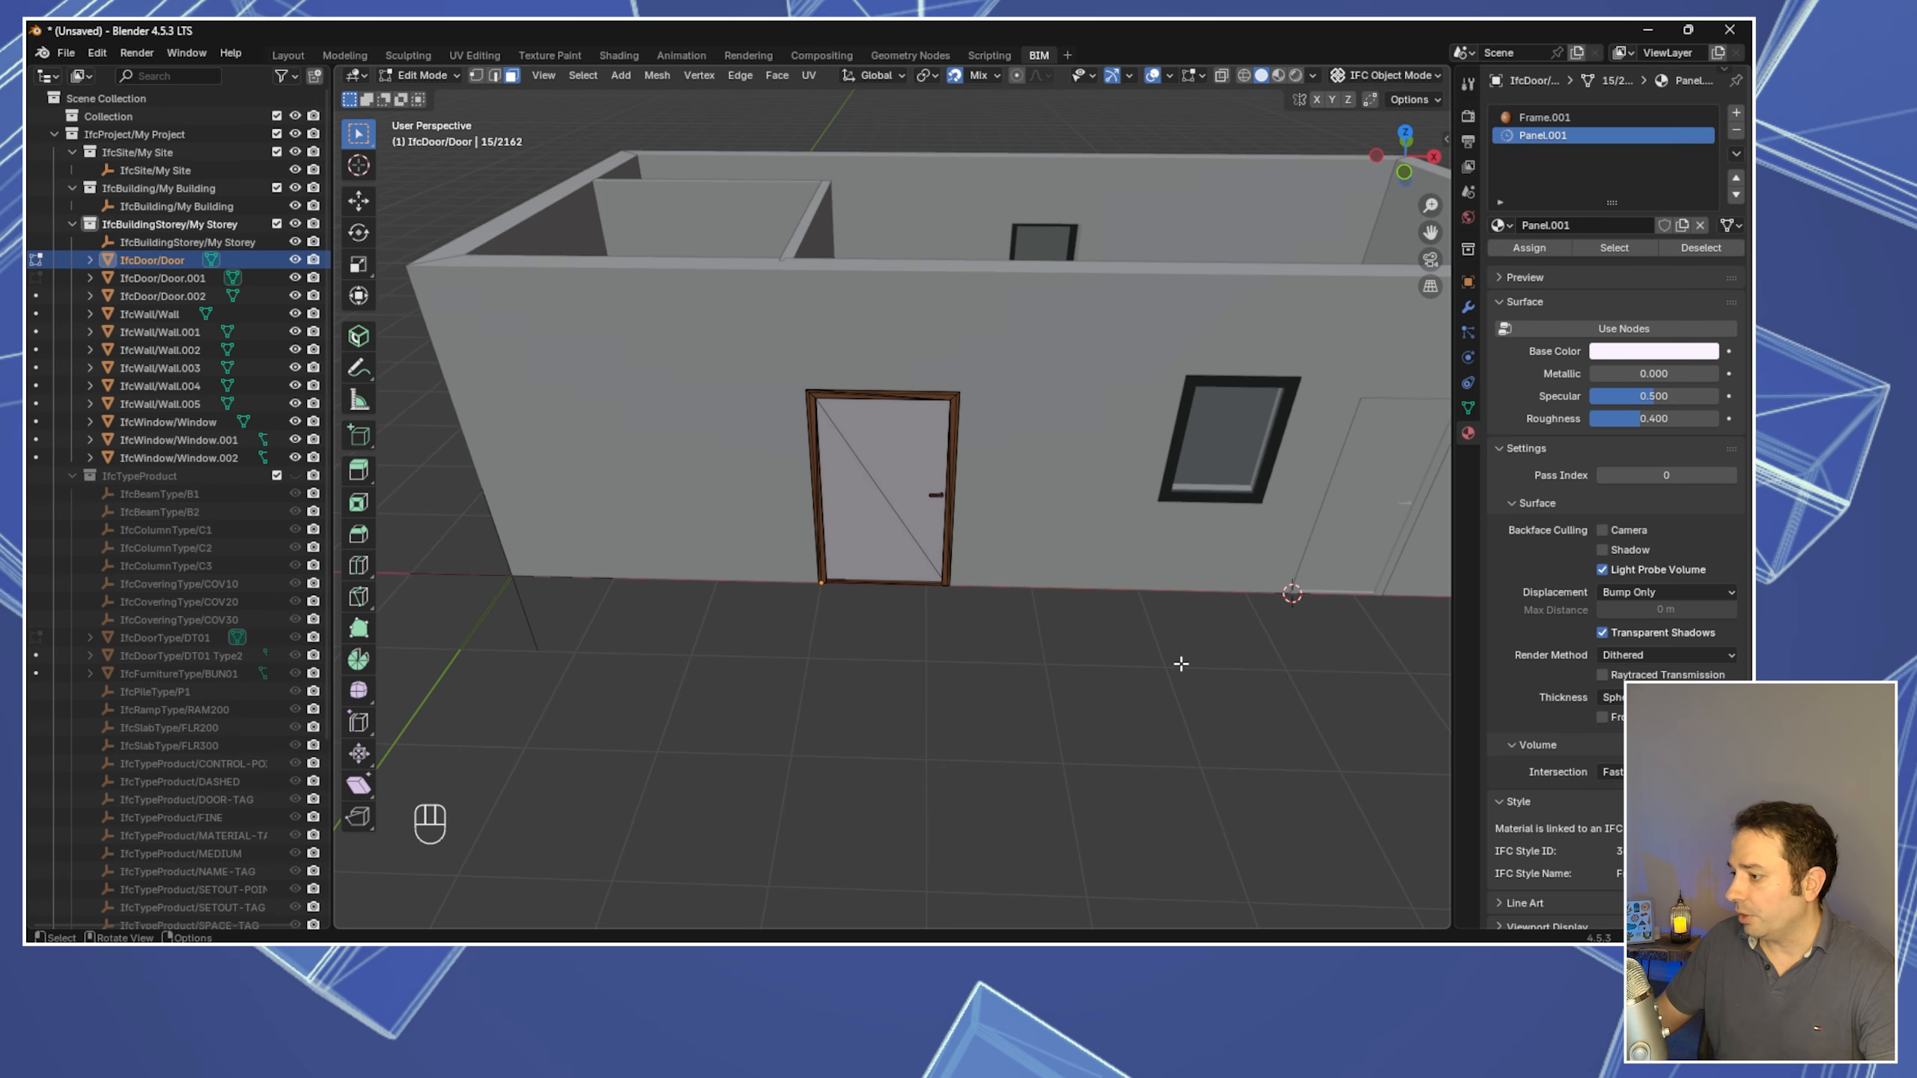
Review the whole building with its two-colored doors from the front and from above
scroll(1181, 663, down, 3)
middle_drag(1176, 671, 1125, 716)
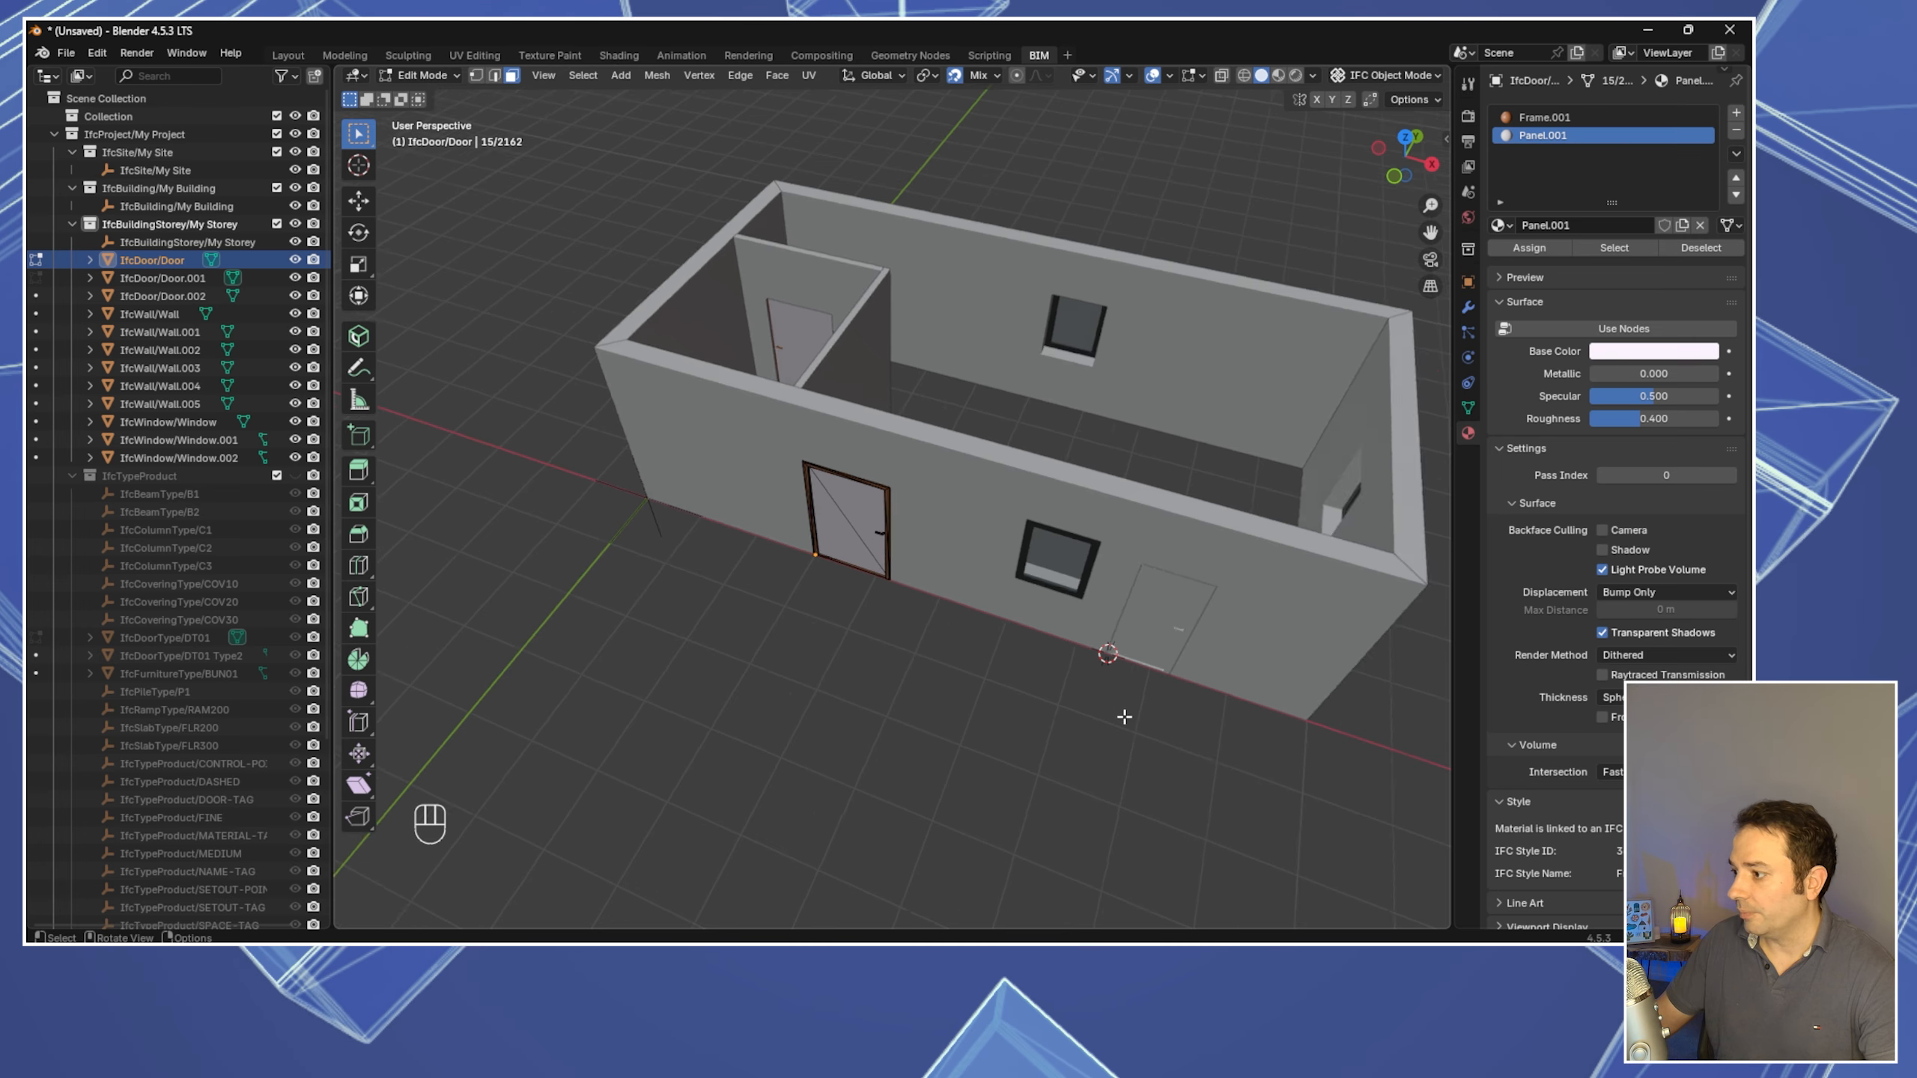
scroll(1125, 717, down, 2)
middle_drag(942, 651, 1032, 711)
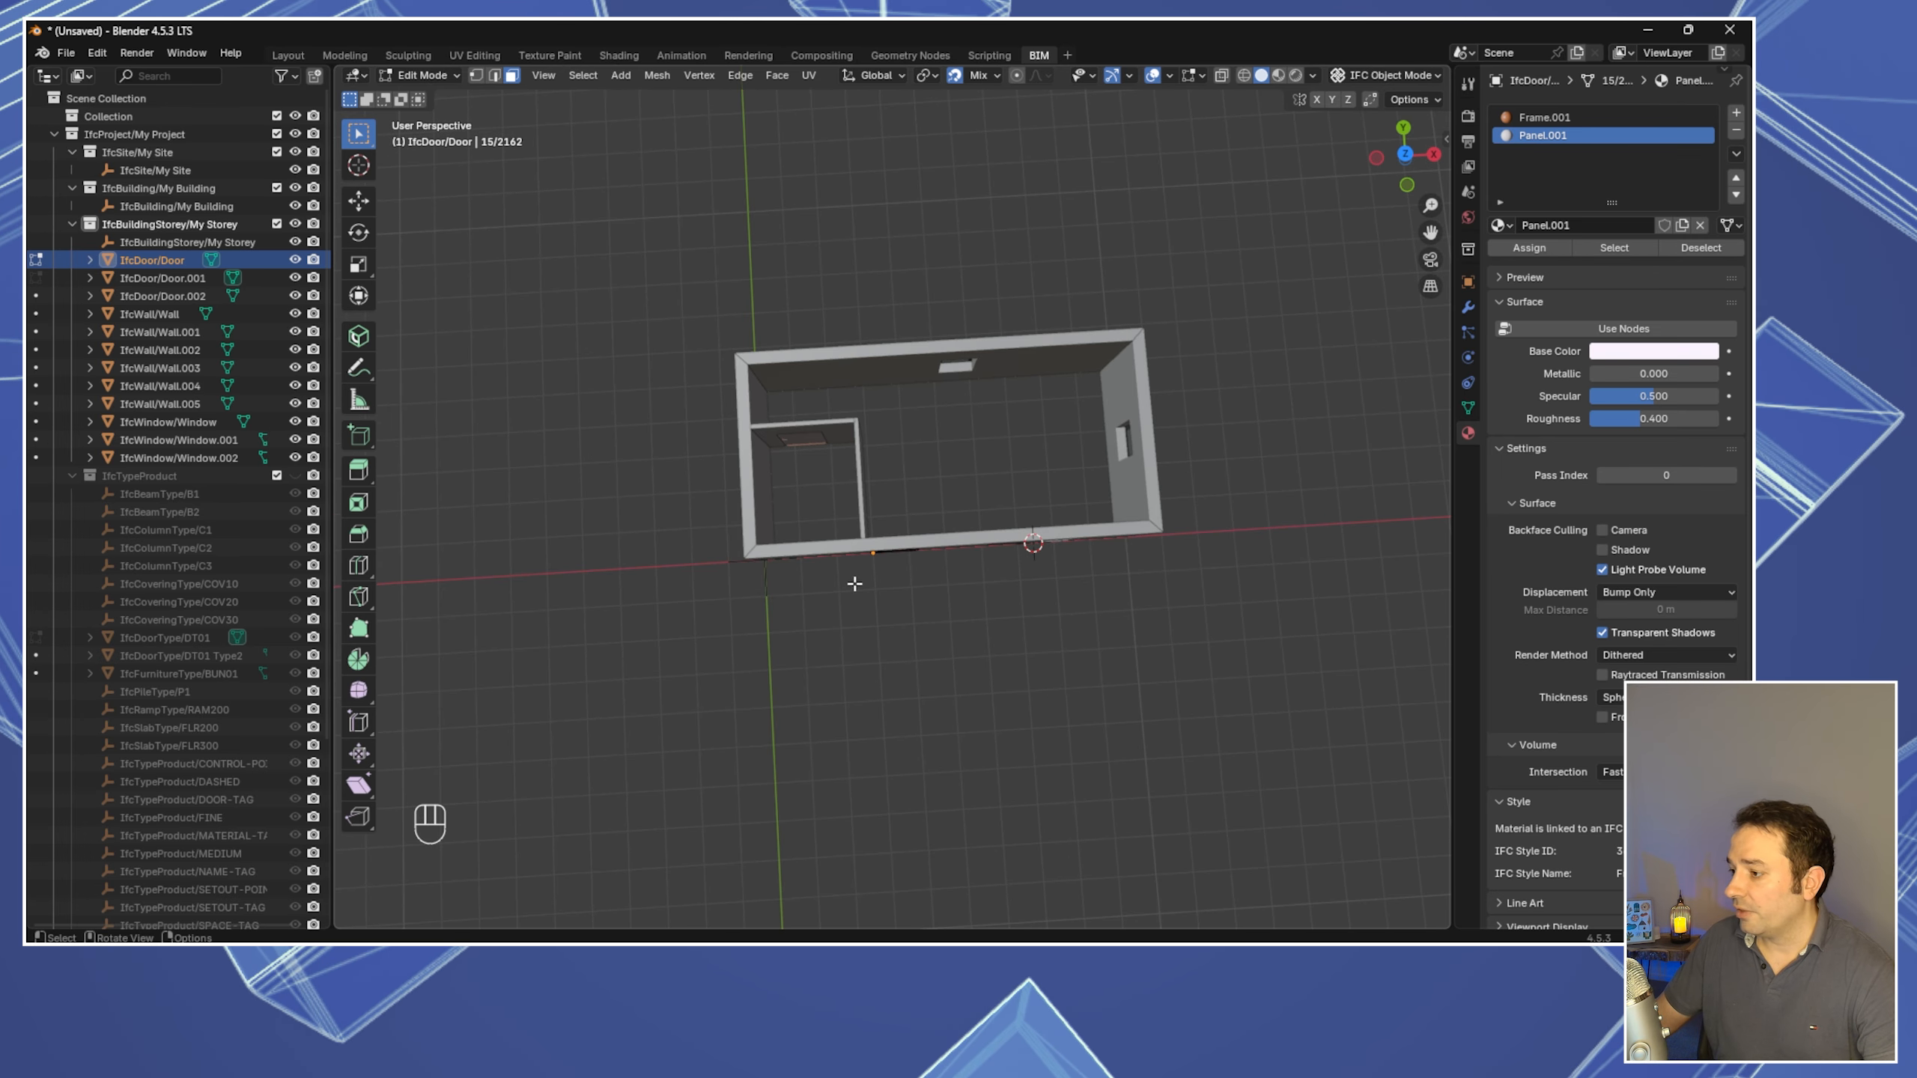
middle_drag(854, 584, 868, 575)
scroll(1059, 389, up, 3)
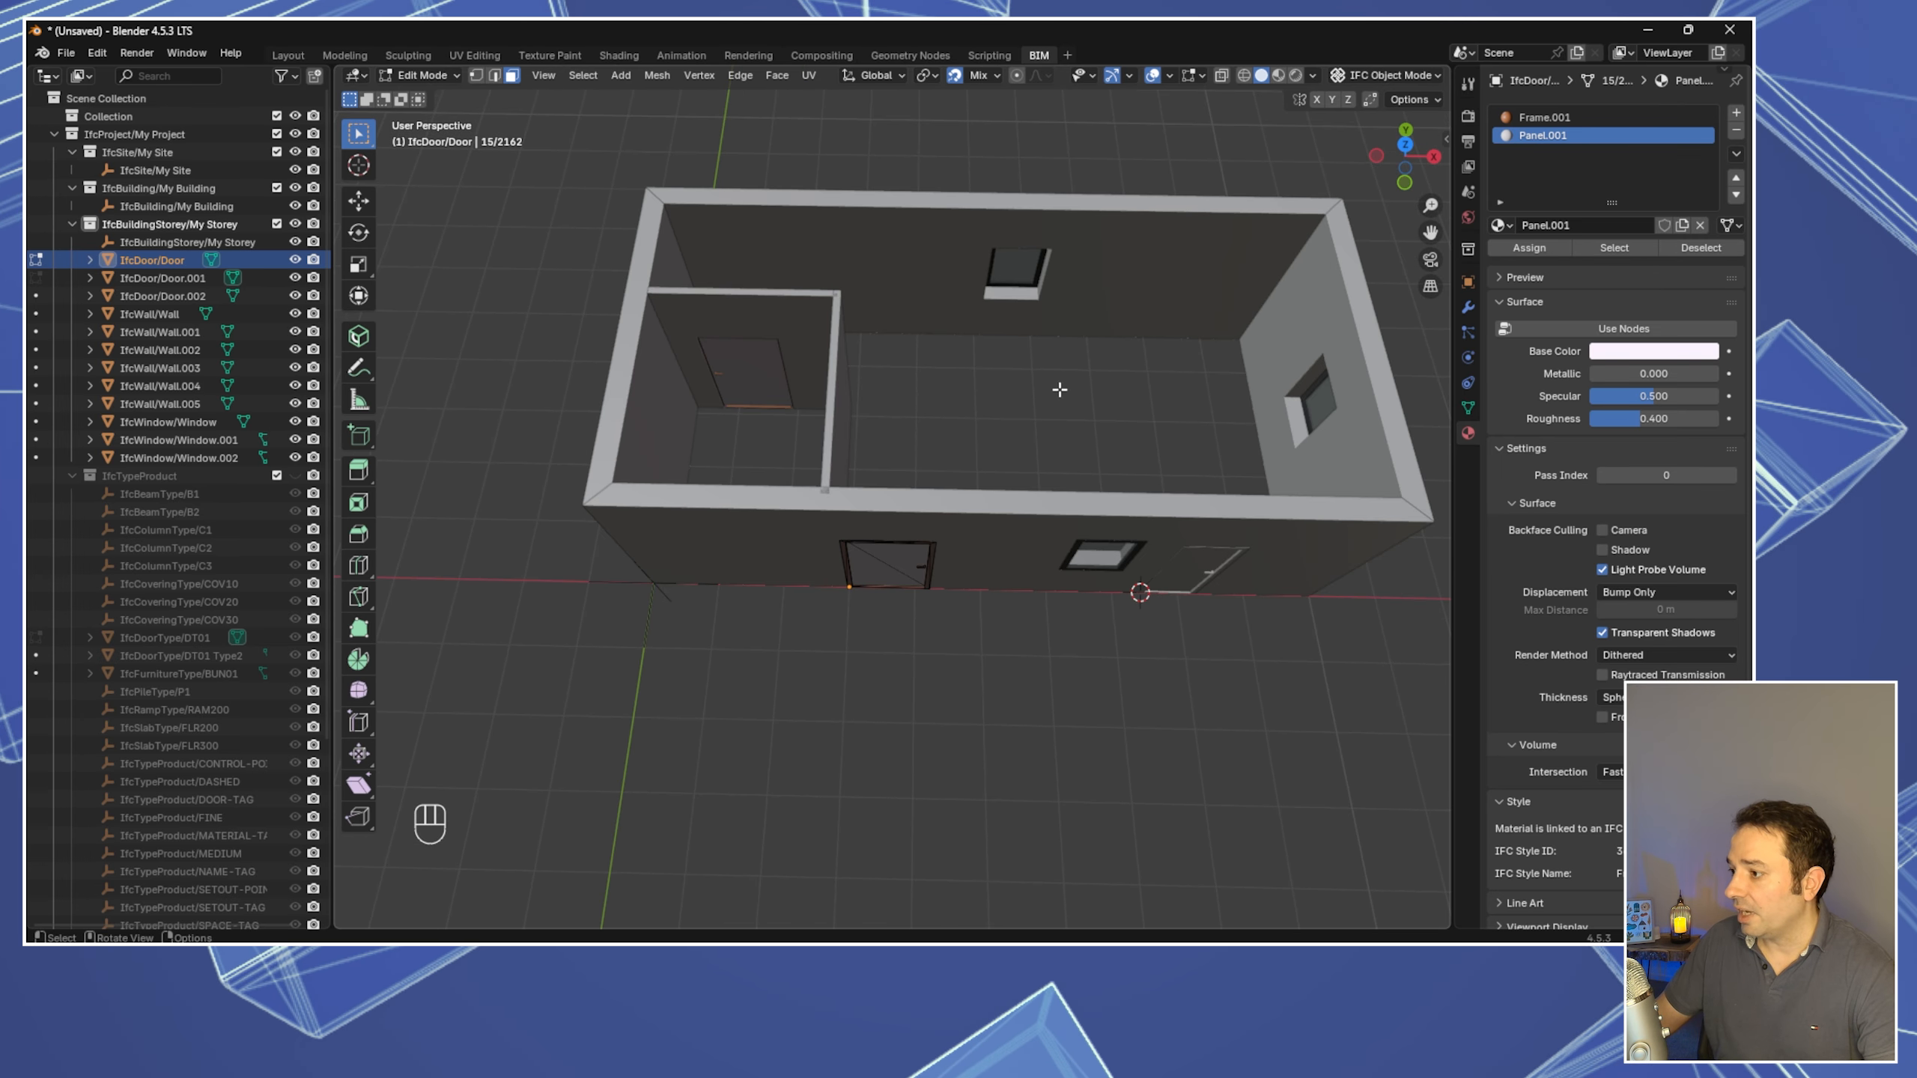
middle_drag(1099, 381, 1108, 415)
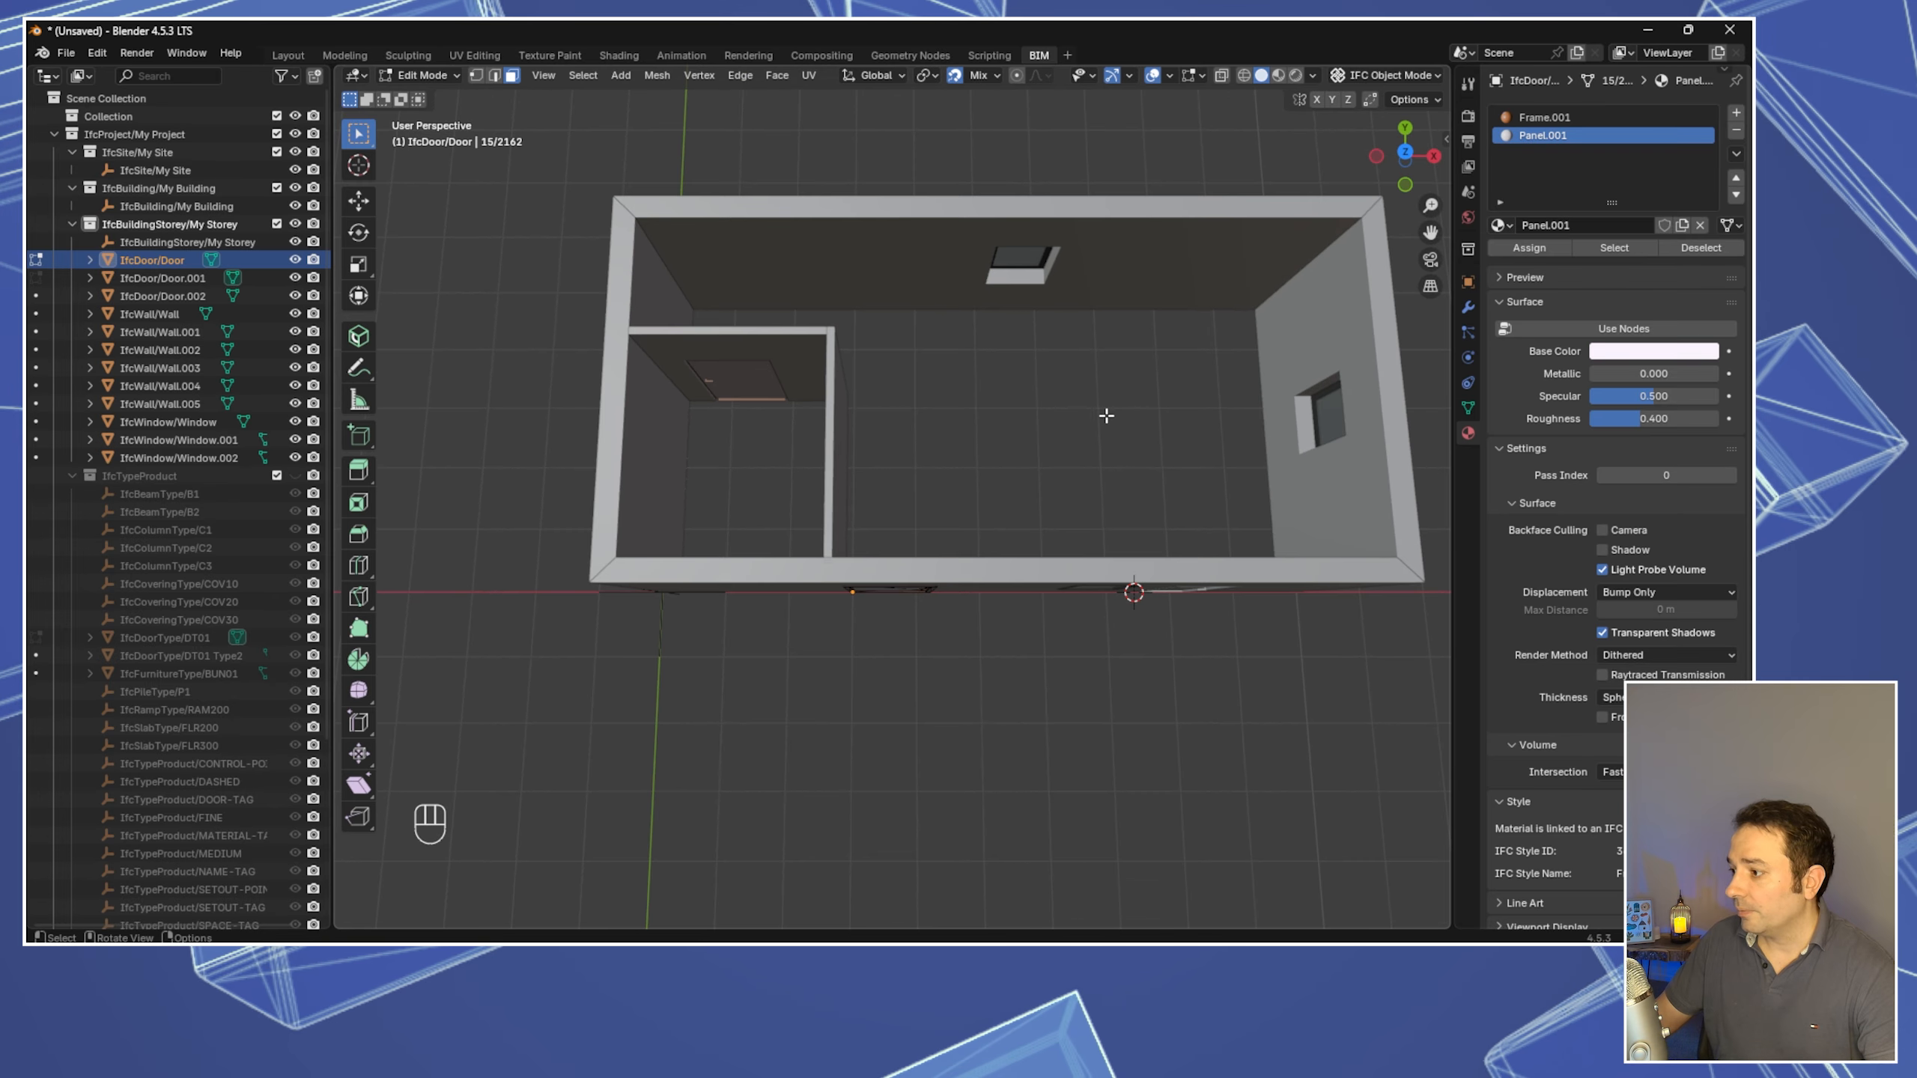
Return the door from Edit Mode to Object Mode in the top view and clear the selection
key(KP_7)
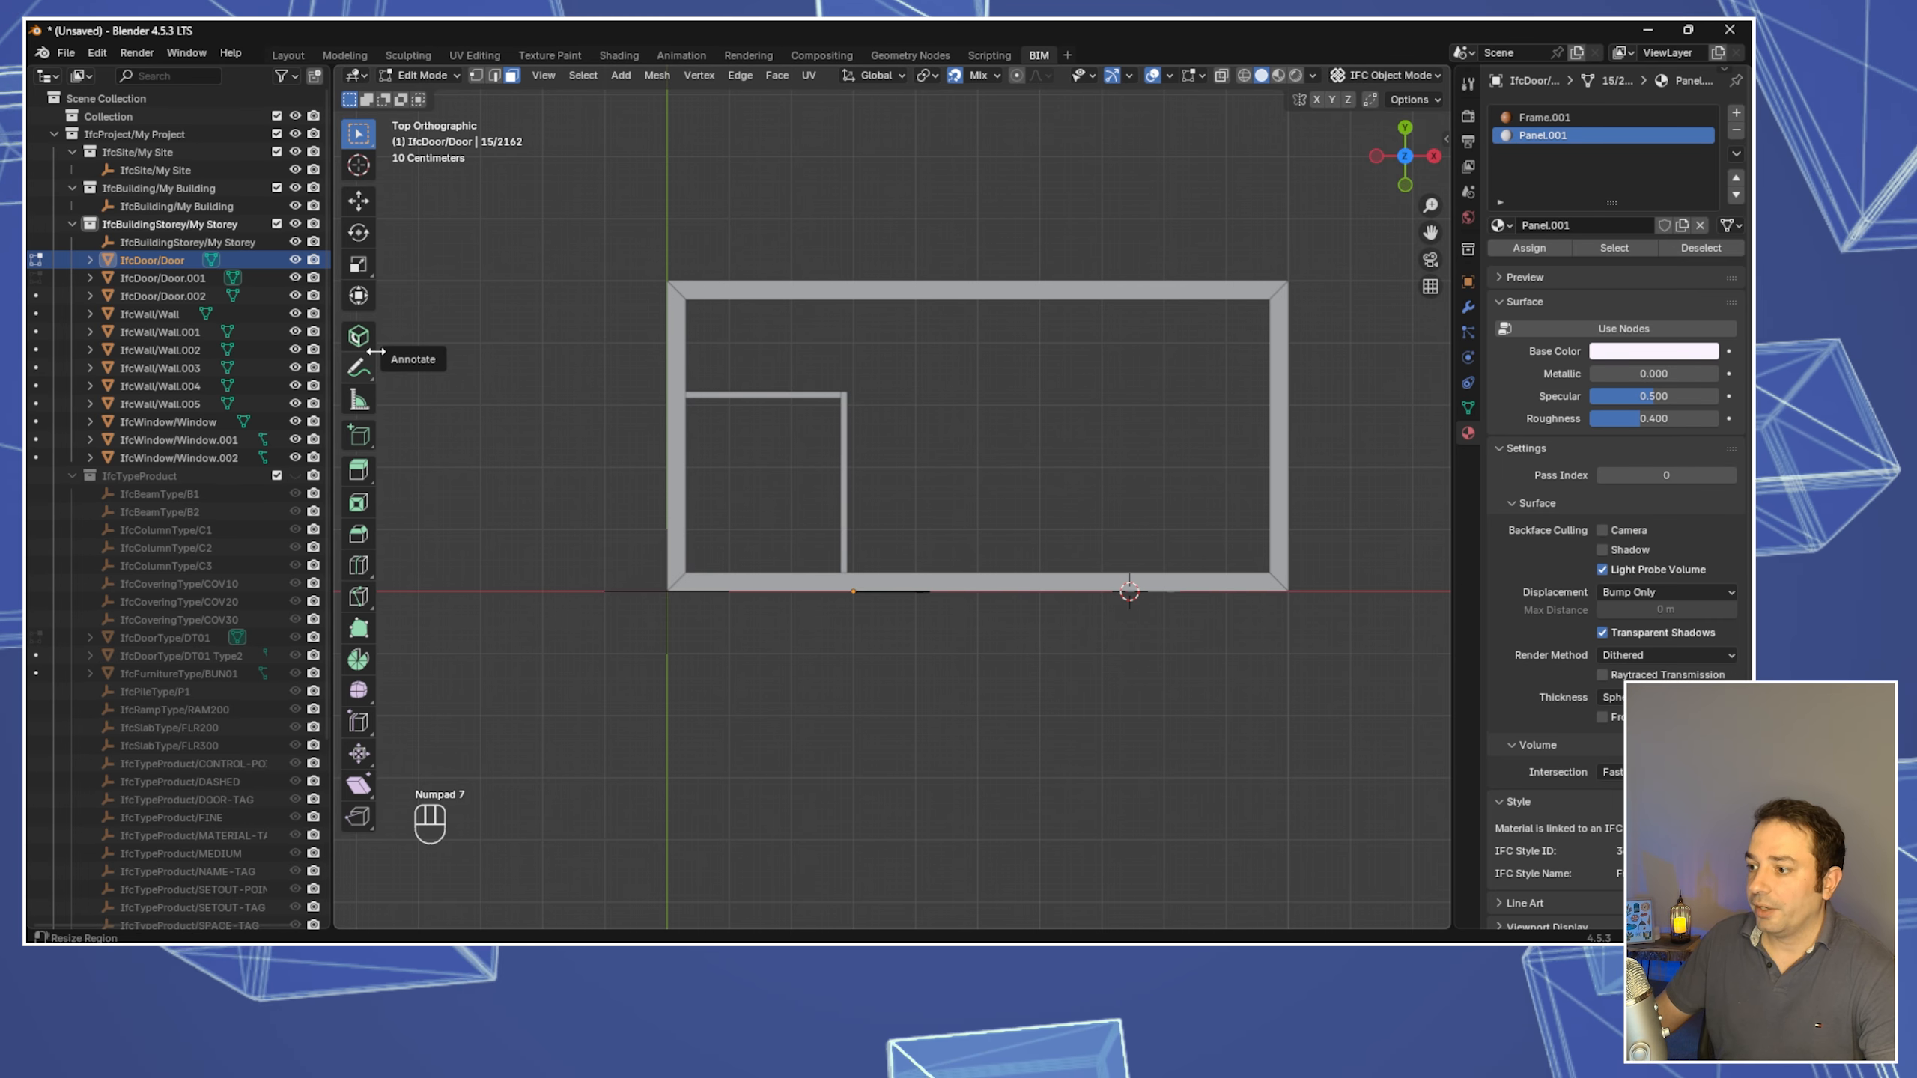
click(422, 77)
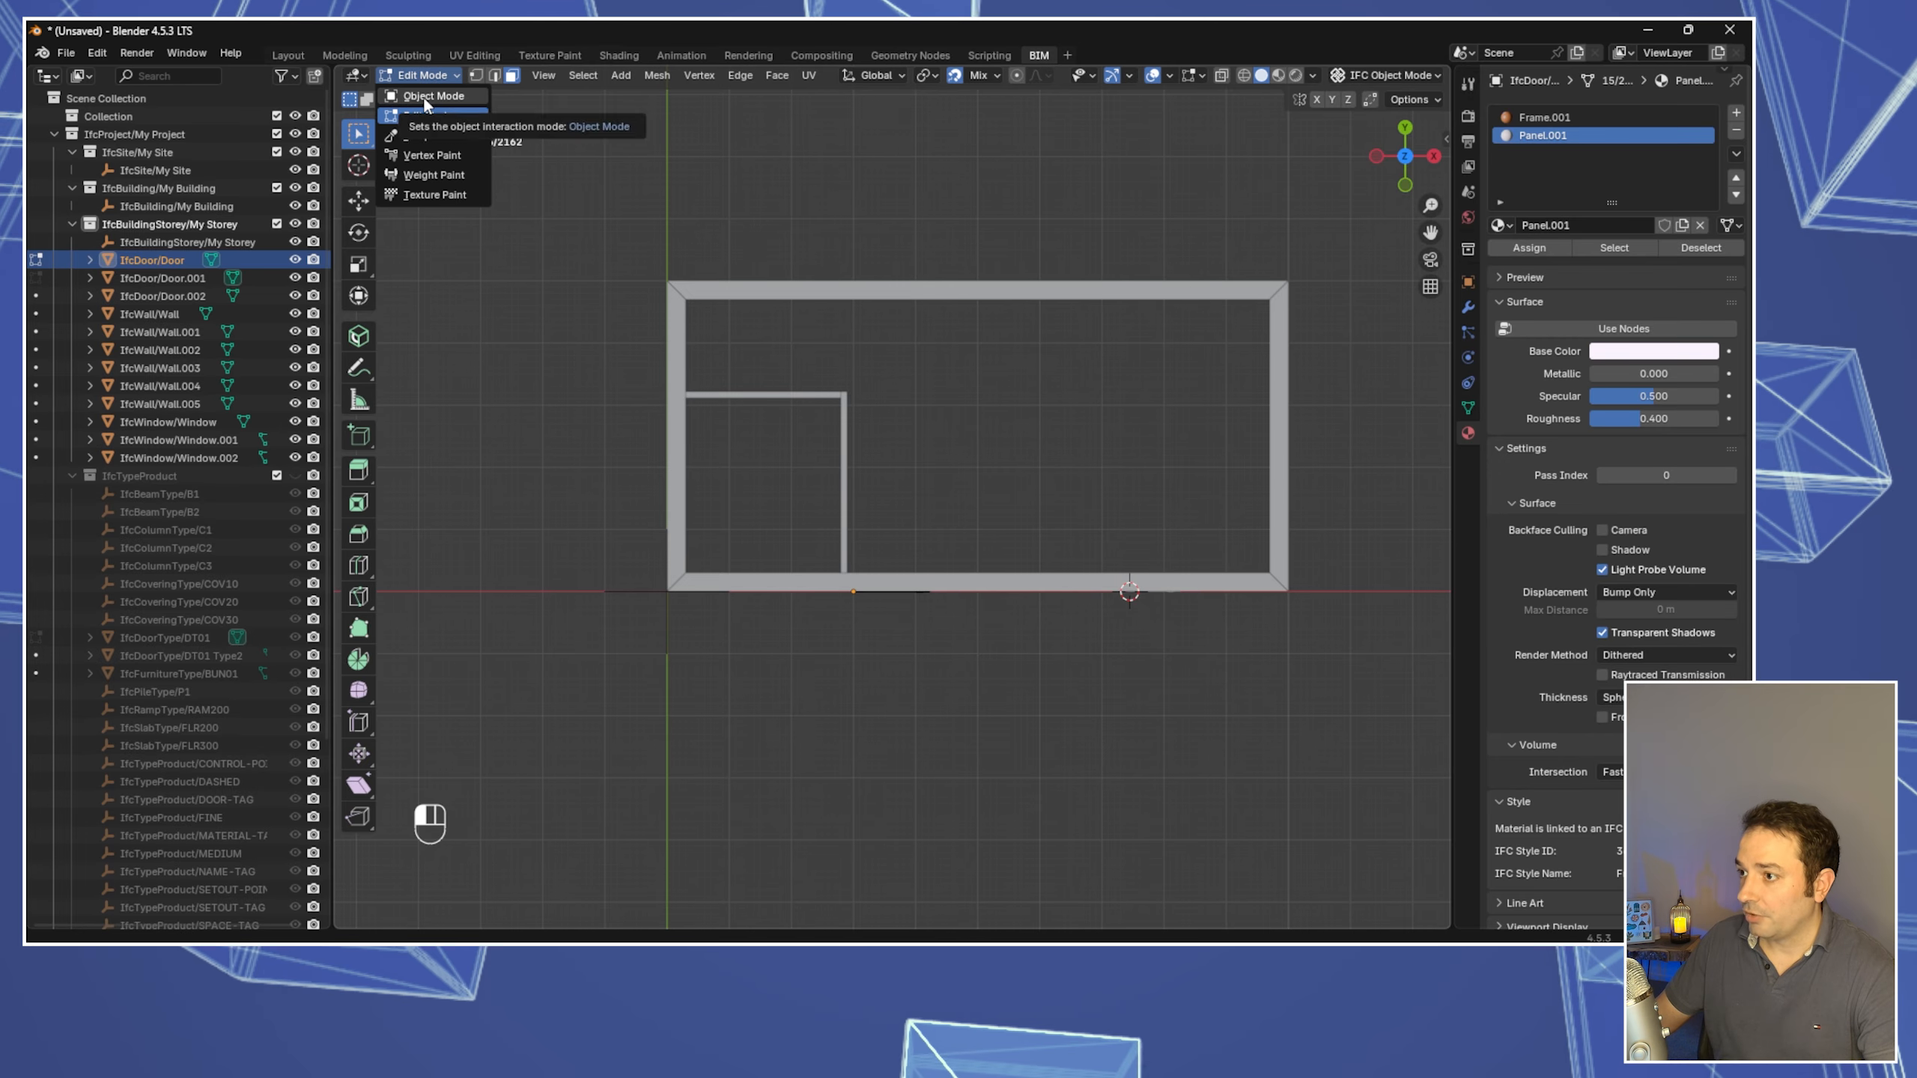
click(426, 96)
click(546, 525)
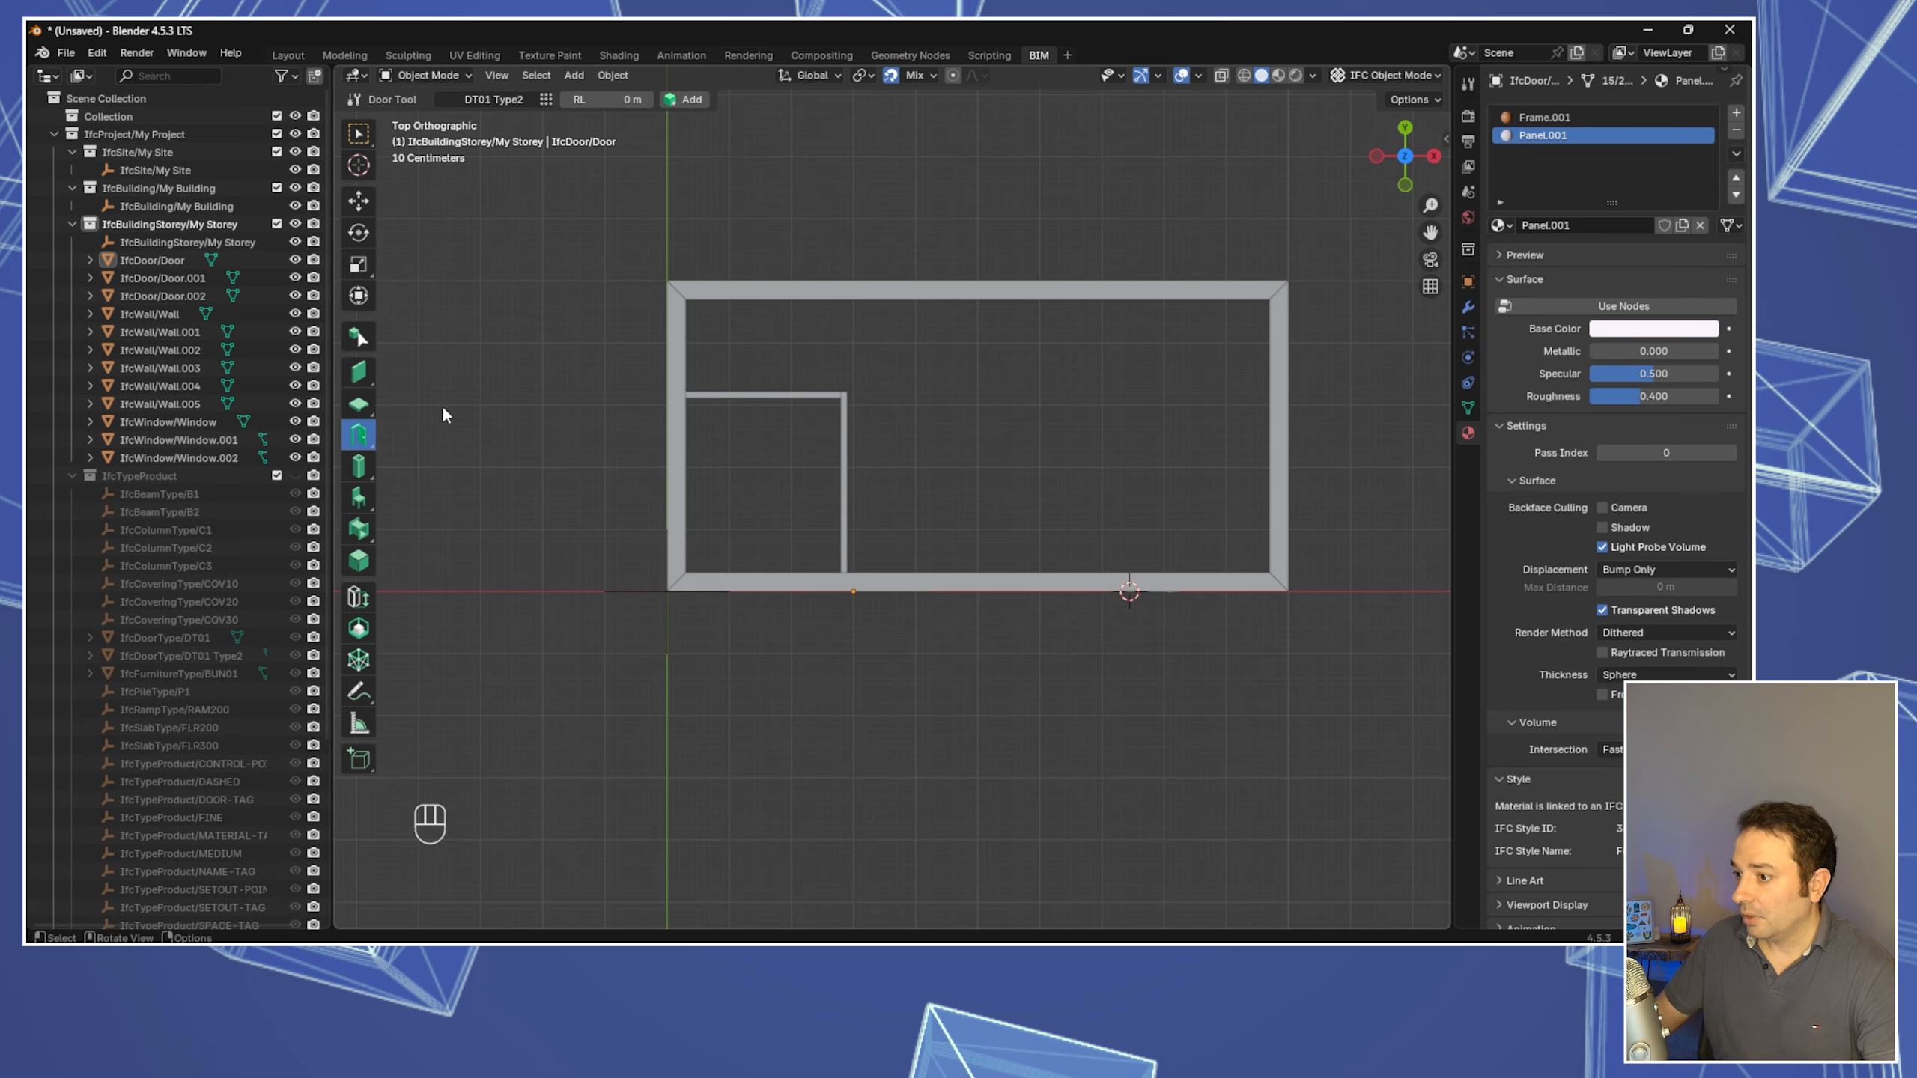
Activate the Slab tool and make FLR200 the active slab type
click(360, 406)
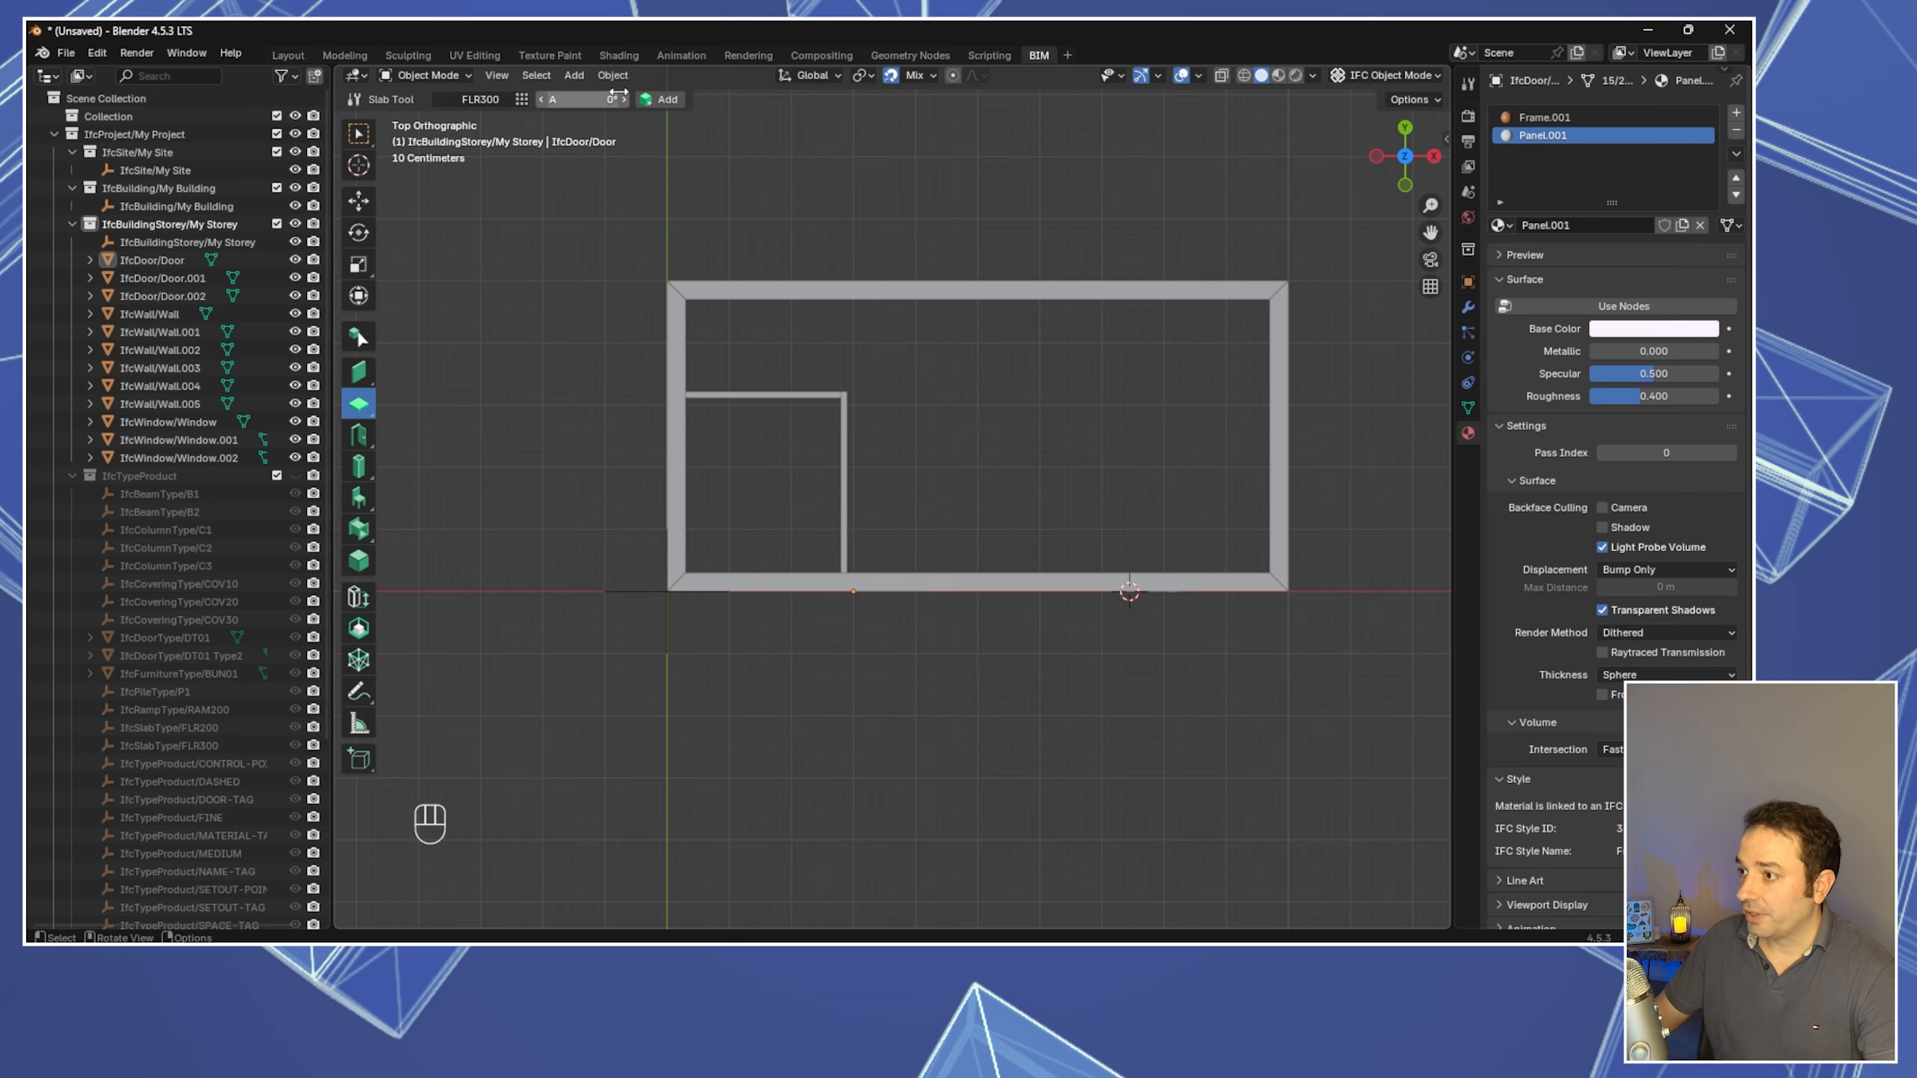
click(501, 98)
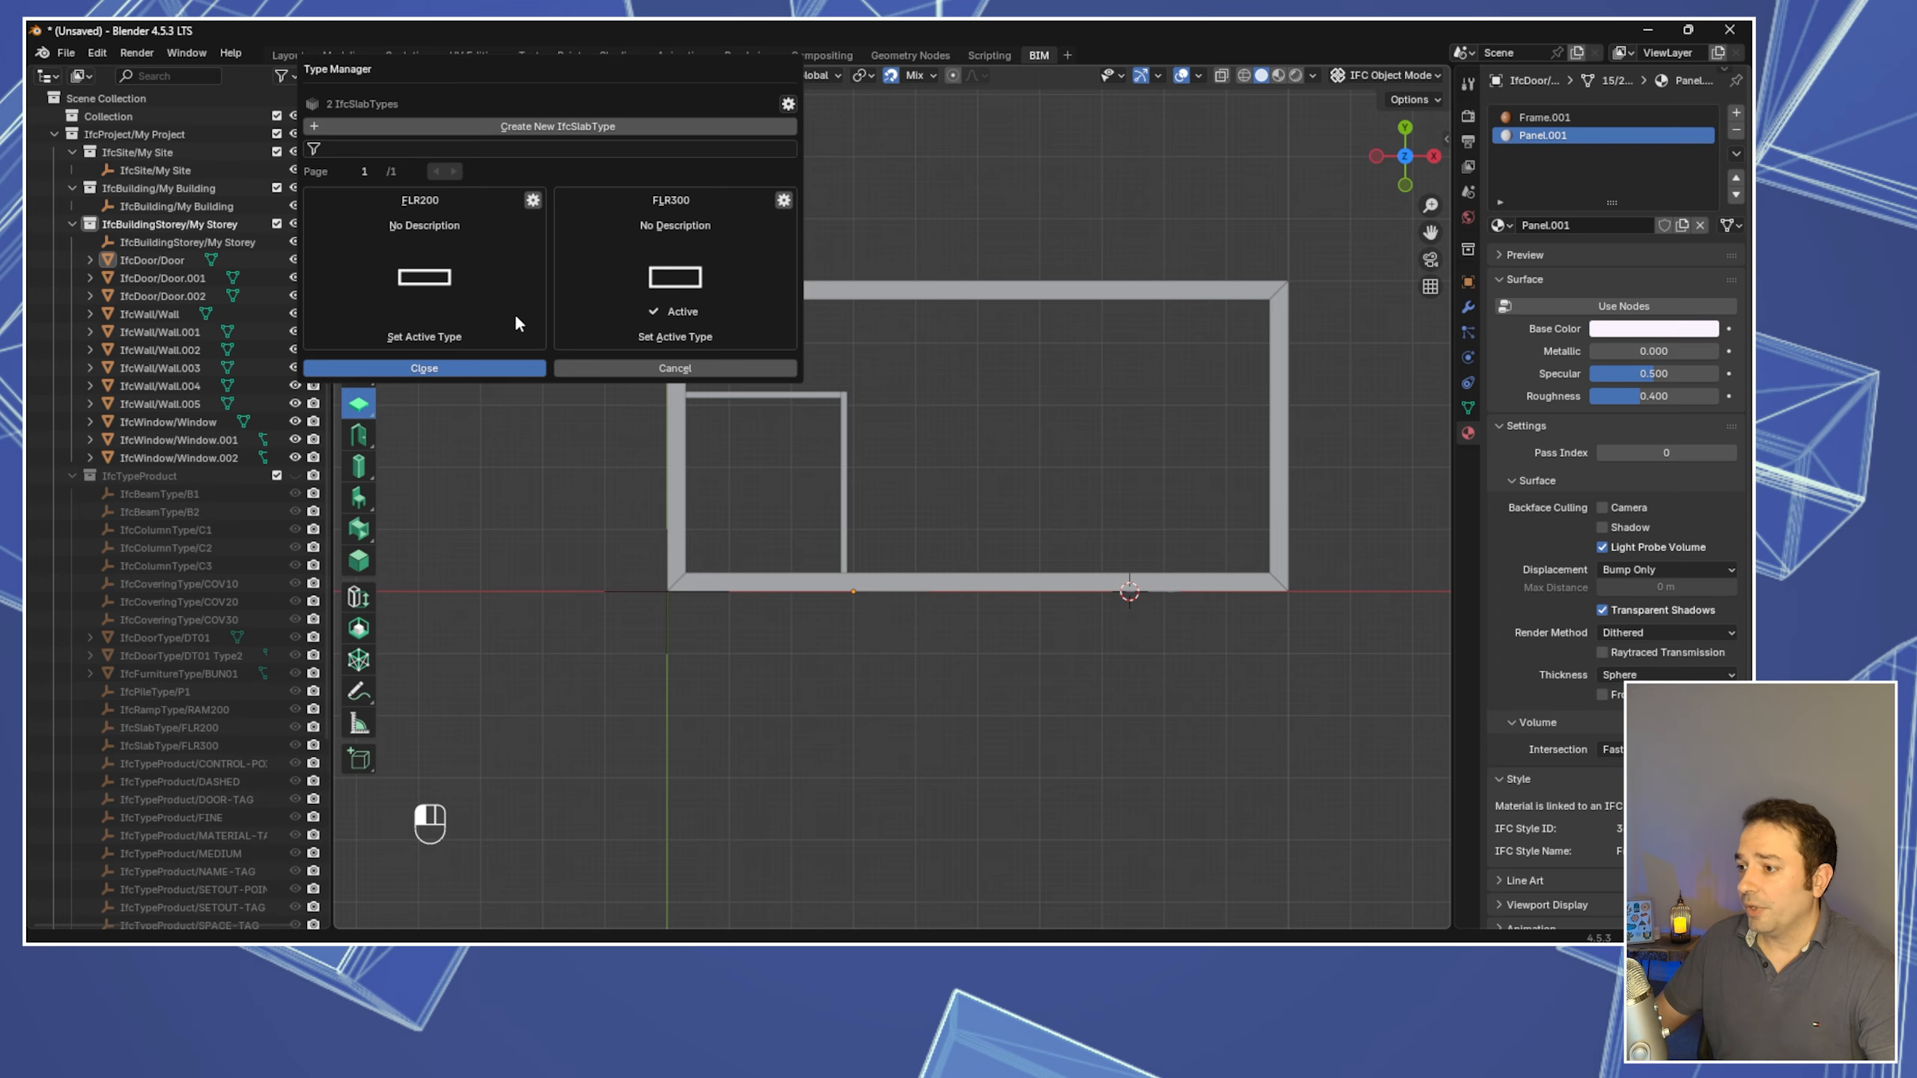
click(467, 366)
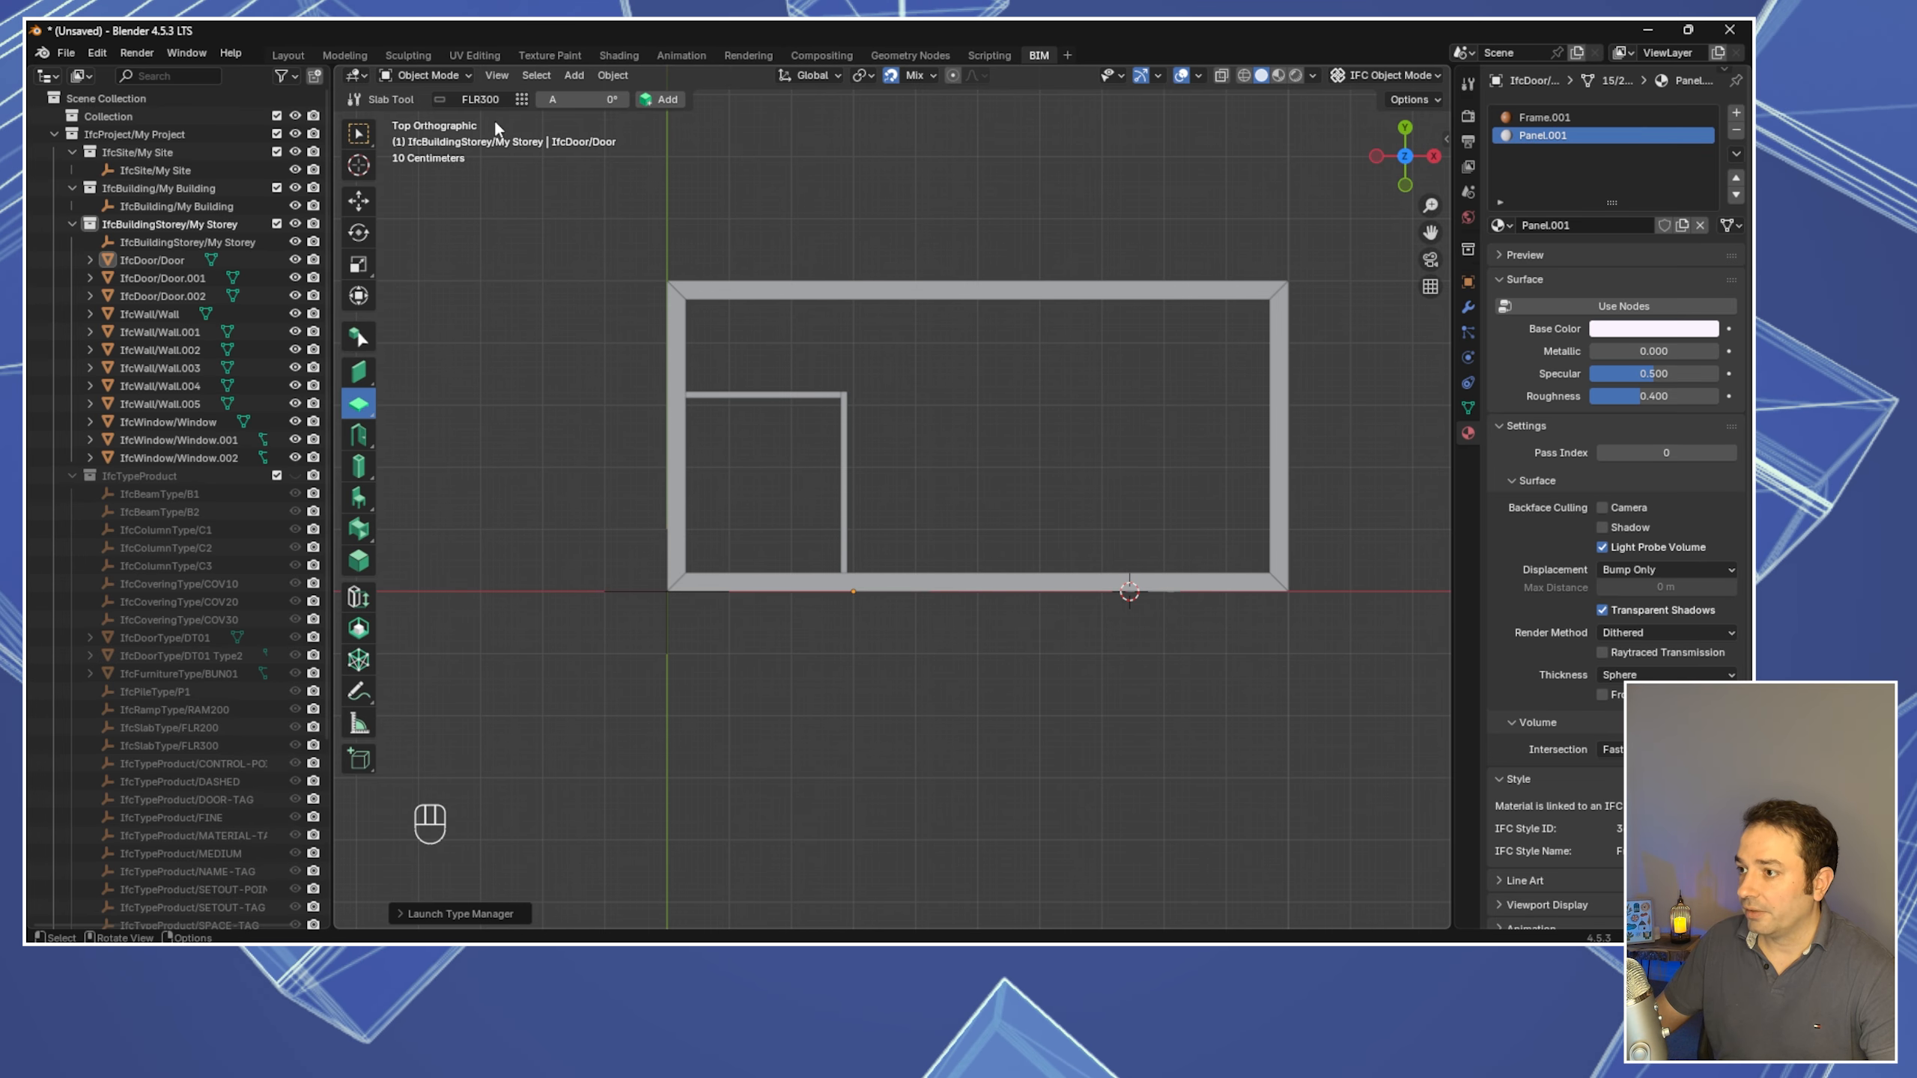
click(480, 99)
click(406, 372)
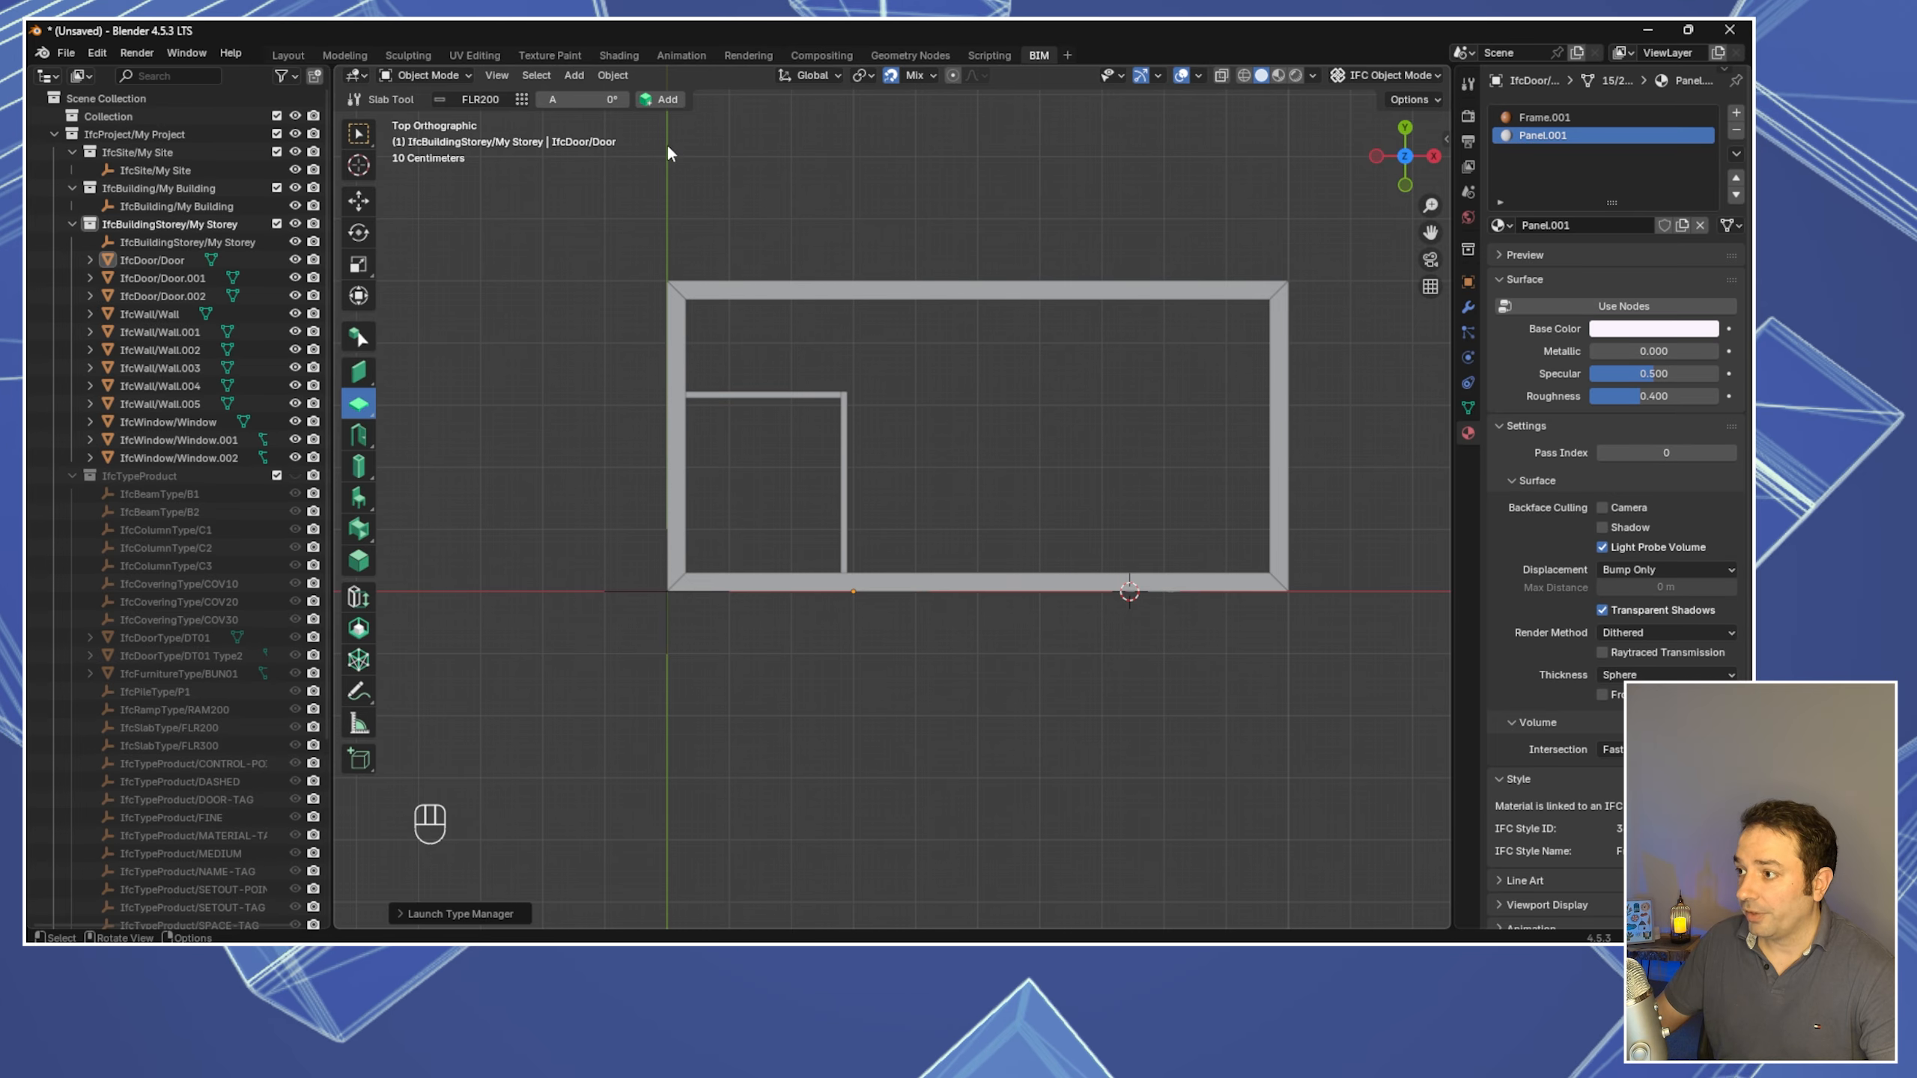
Draw a 10 by 5 m slab outline through the four outer wall corners of the building and complete it
key(shift+a)
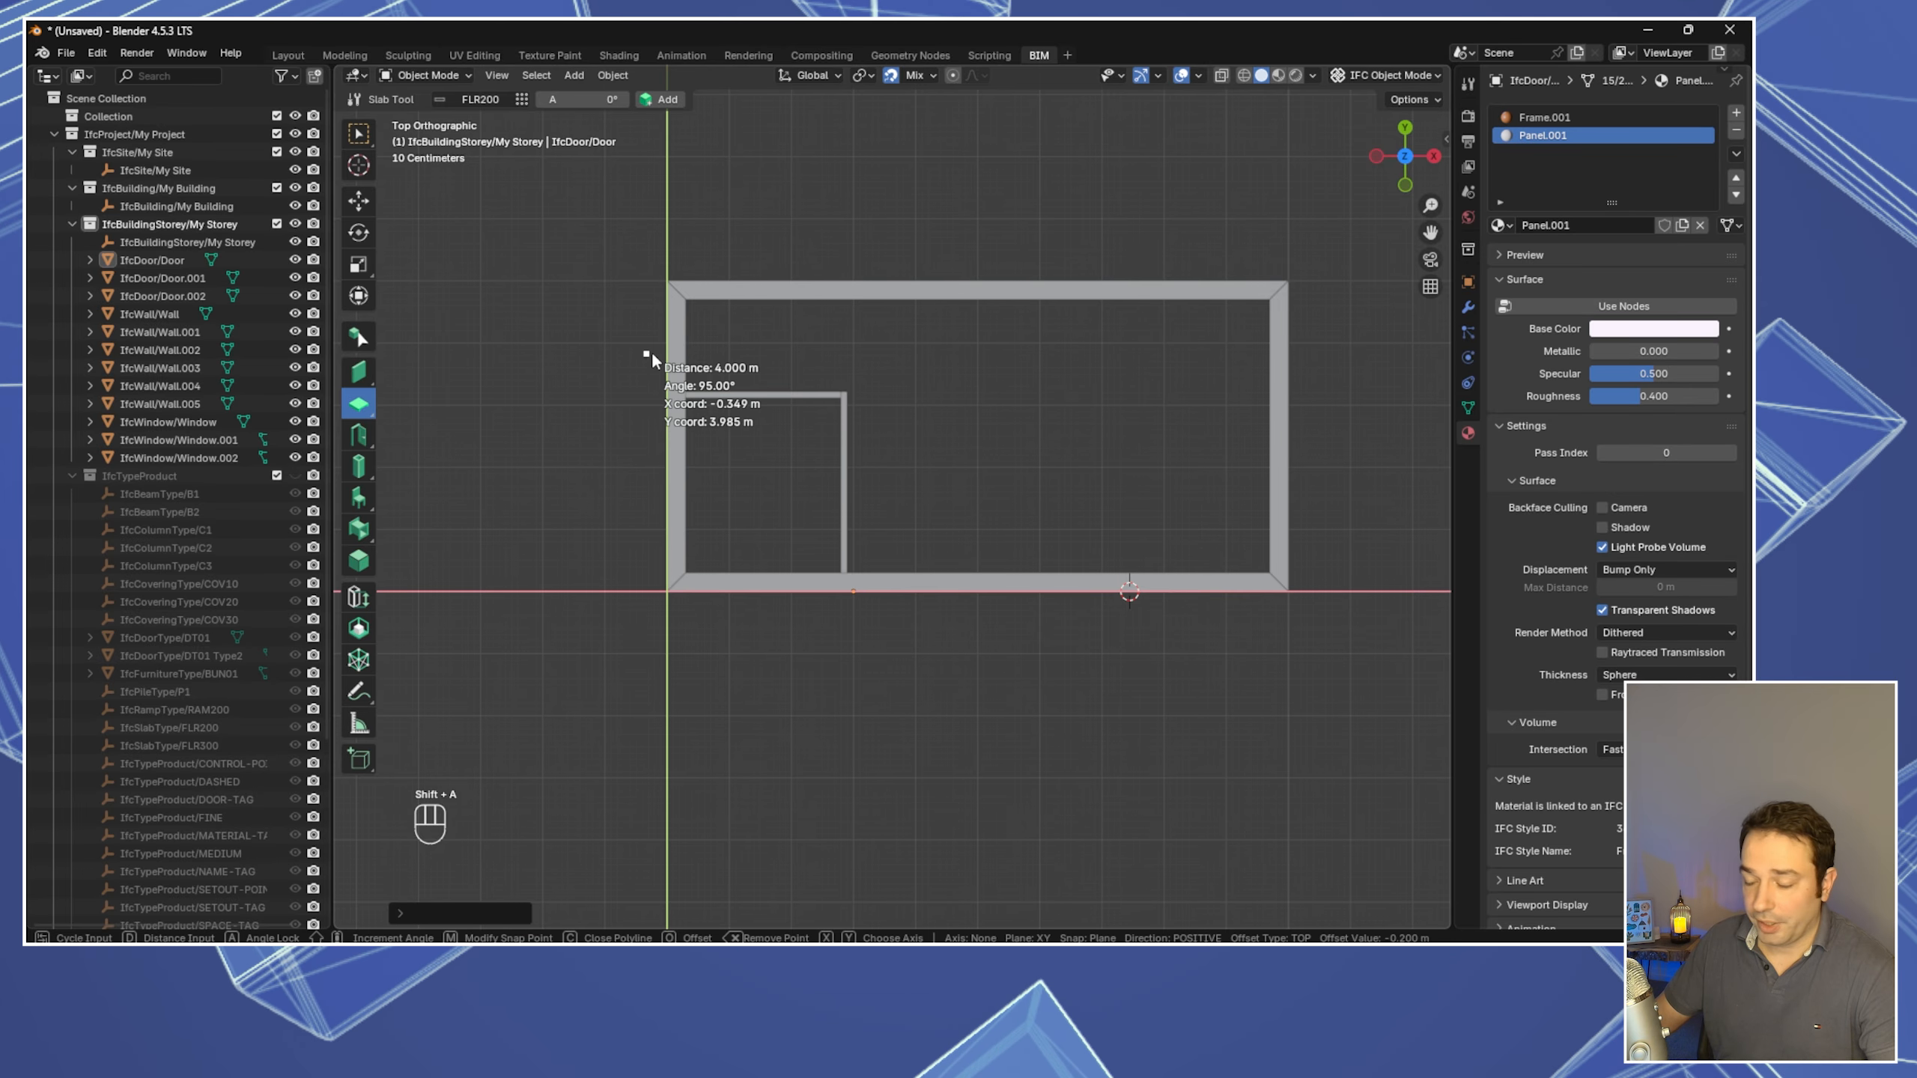
click(666, 280)
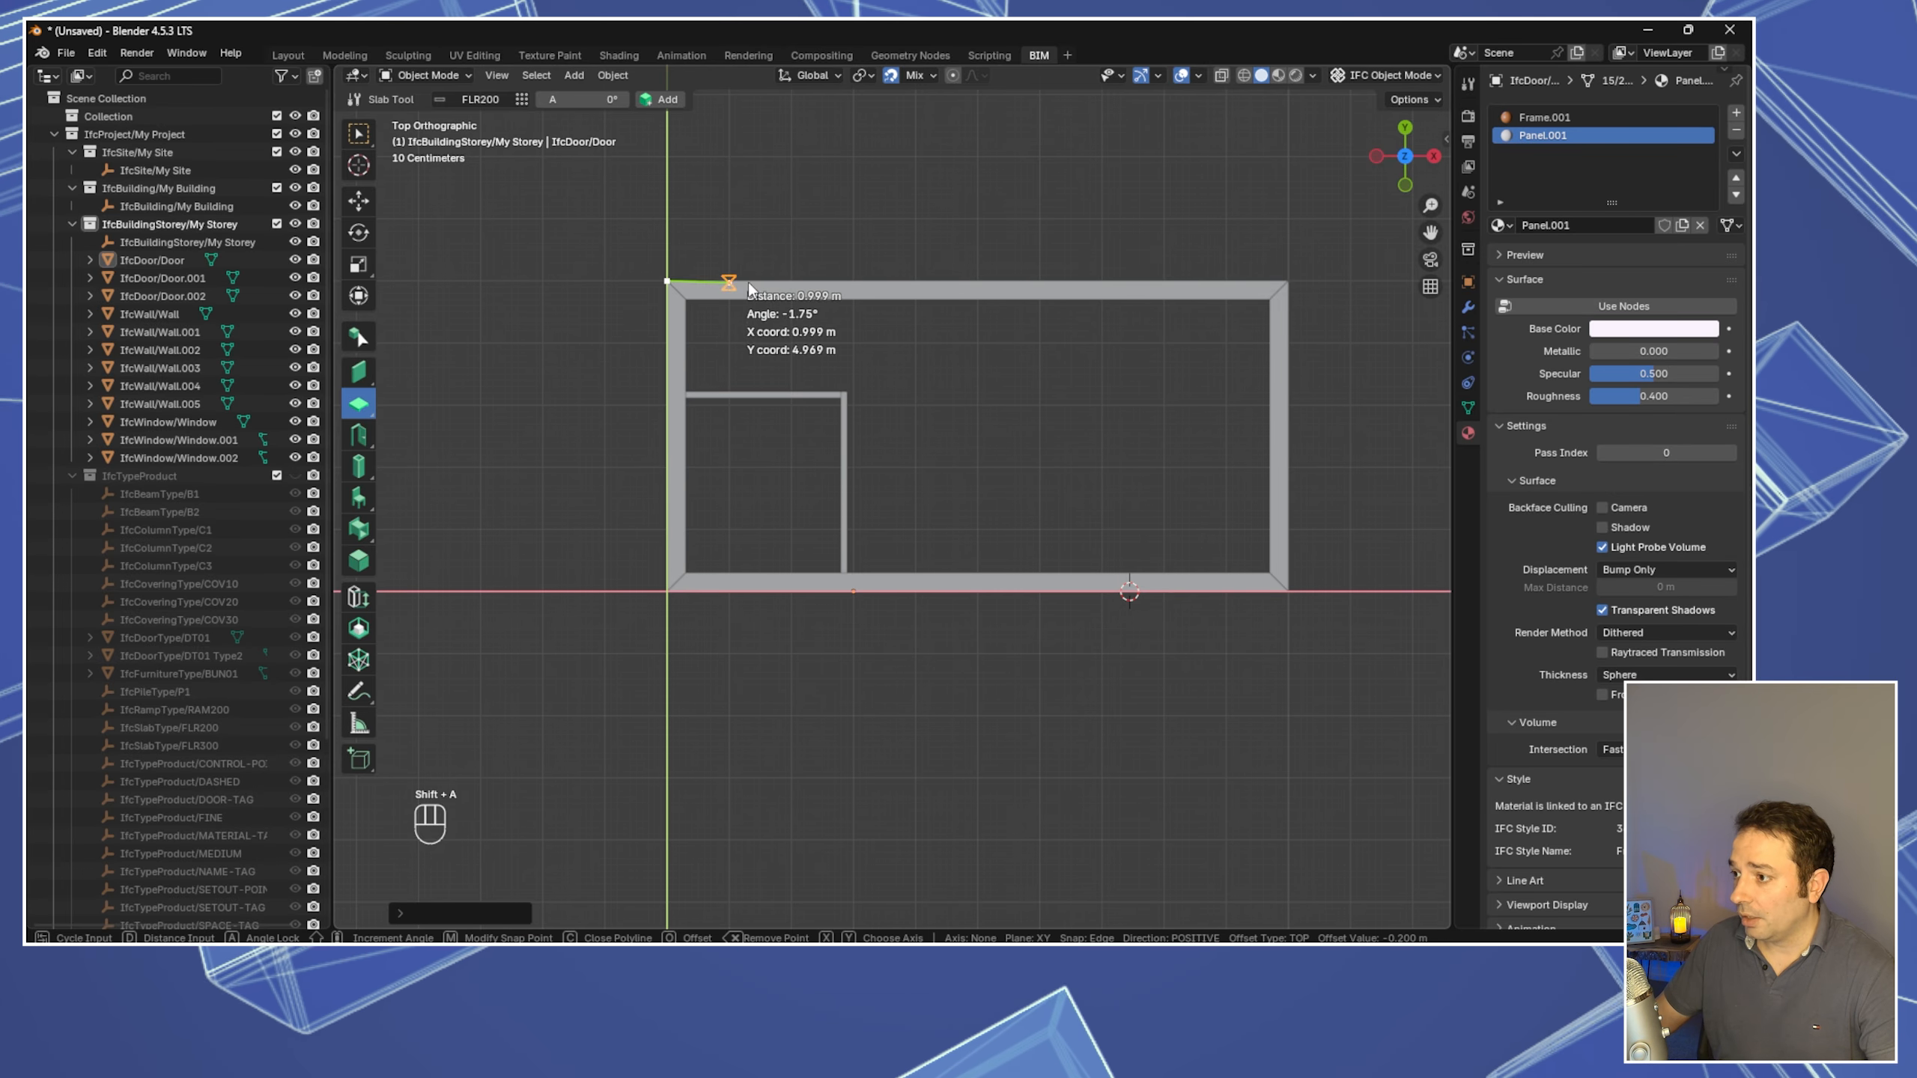
click(1288, 281)
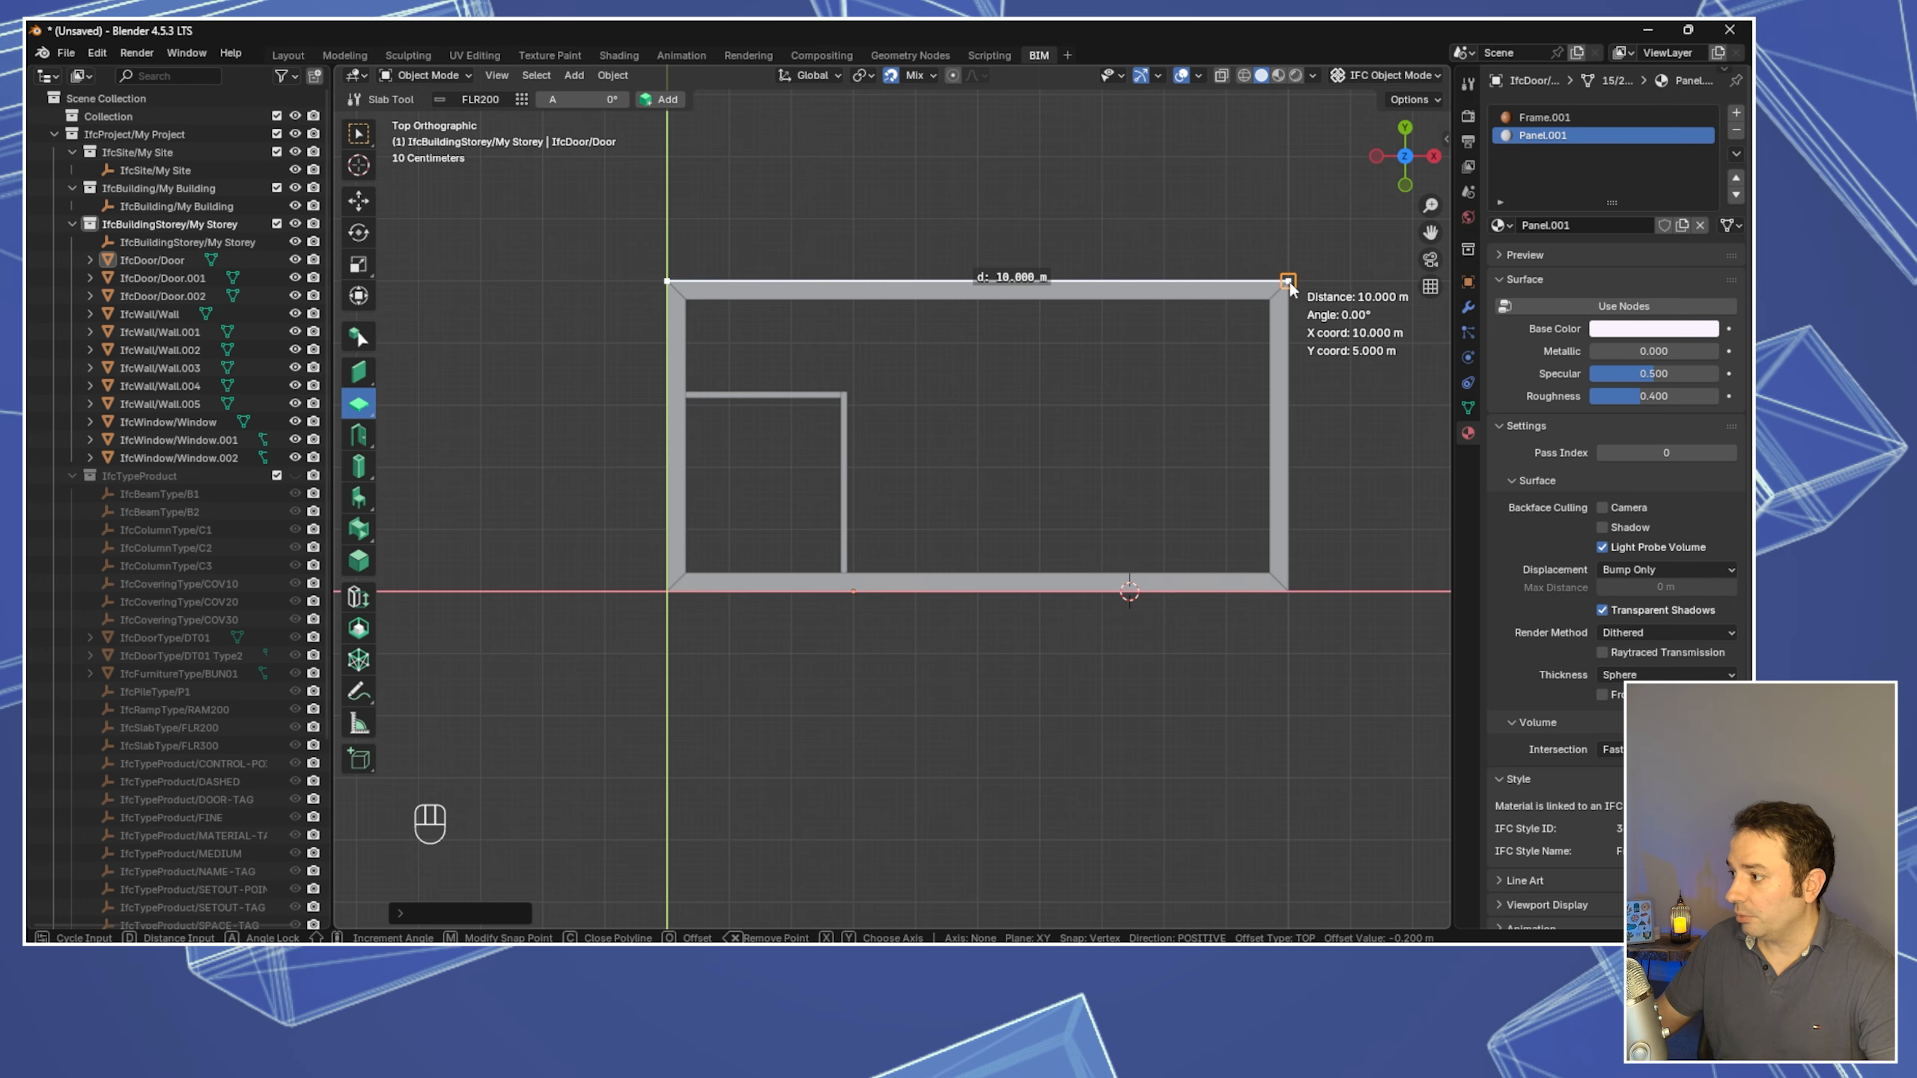
click(1288, 590)
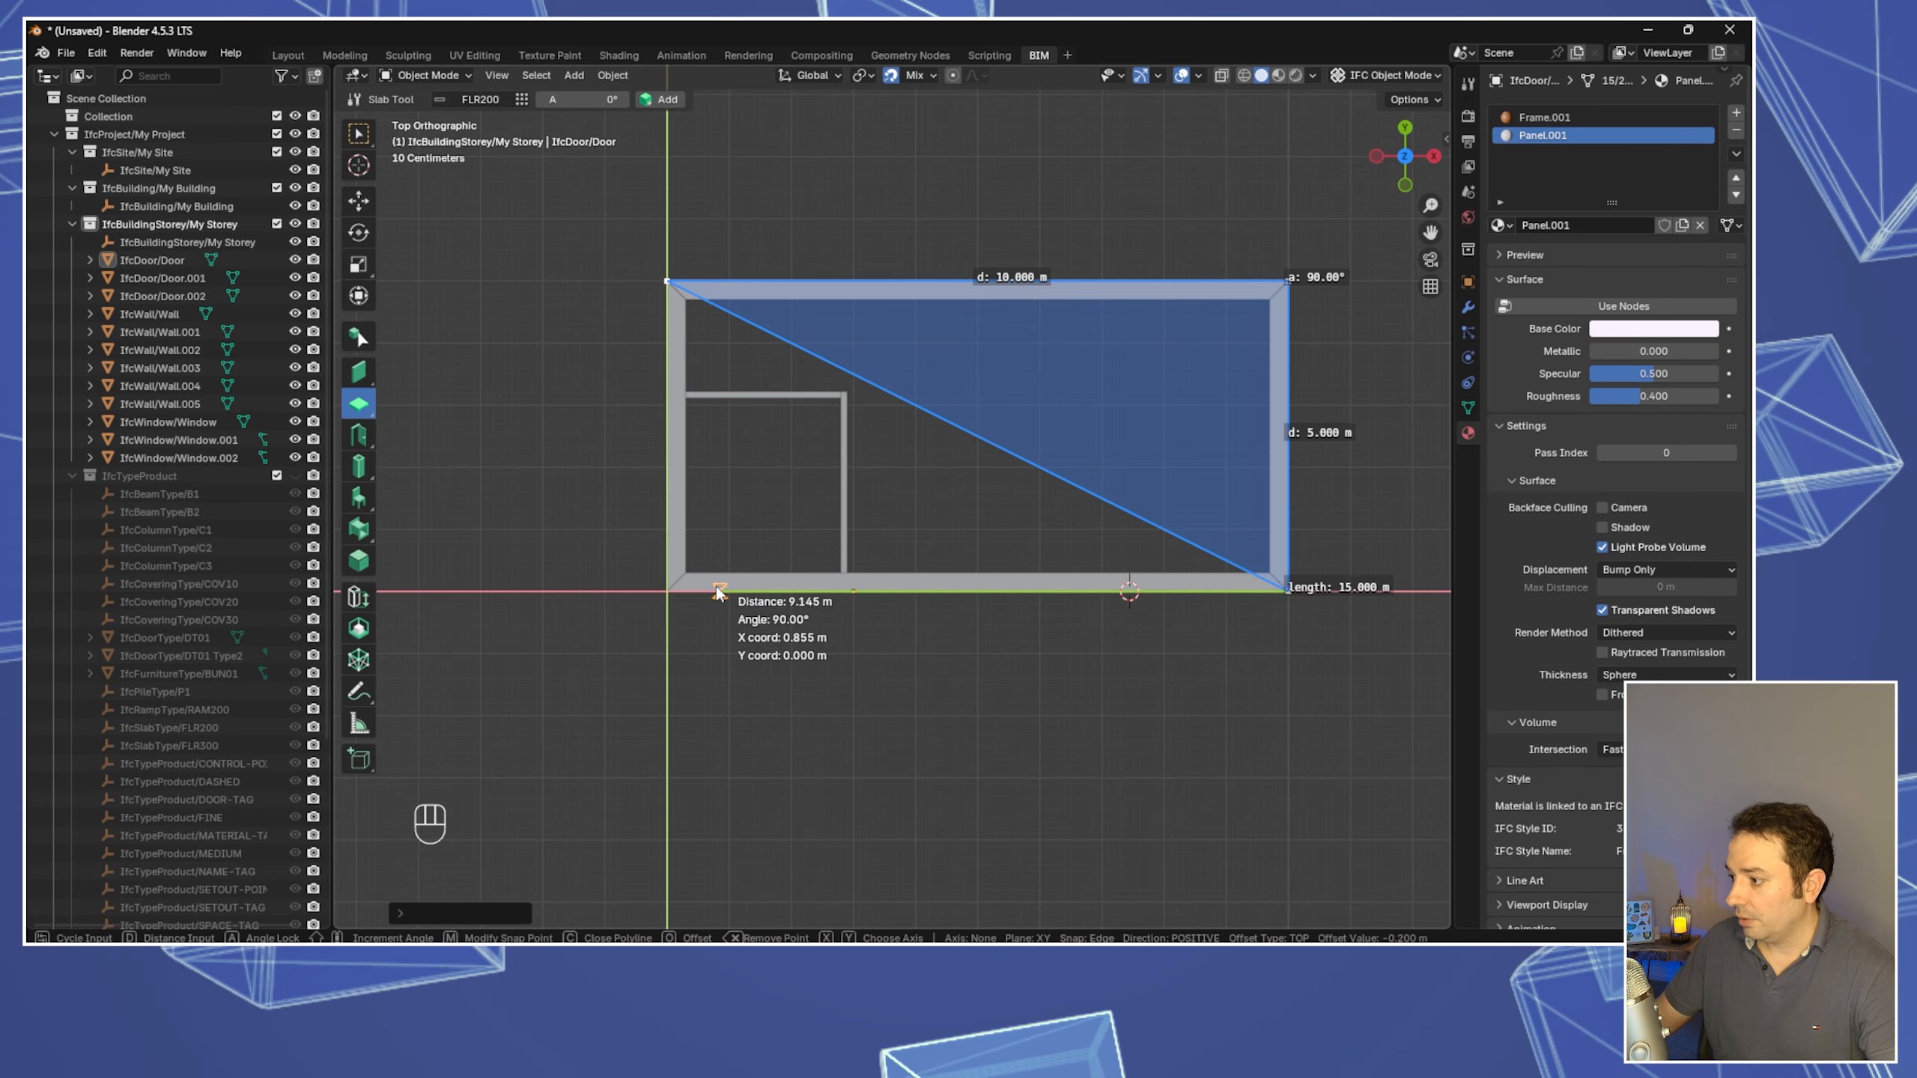
click(667, 590)
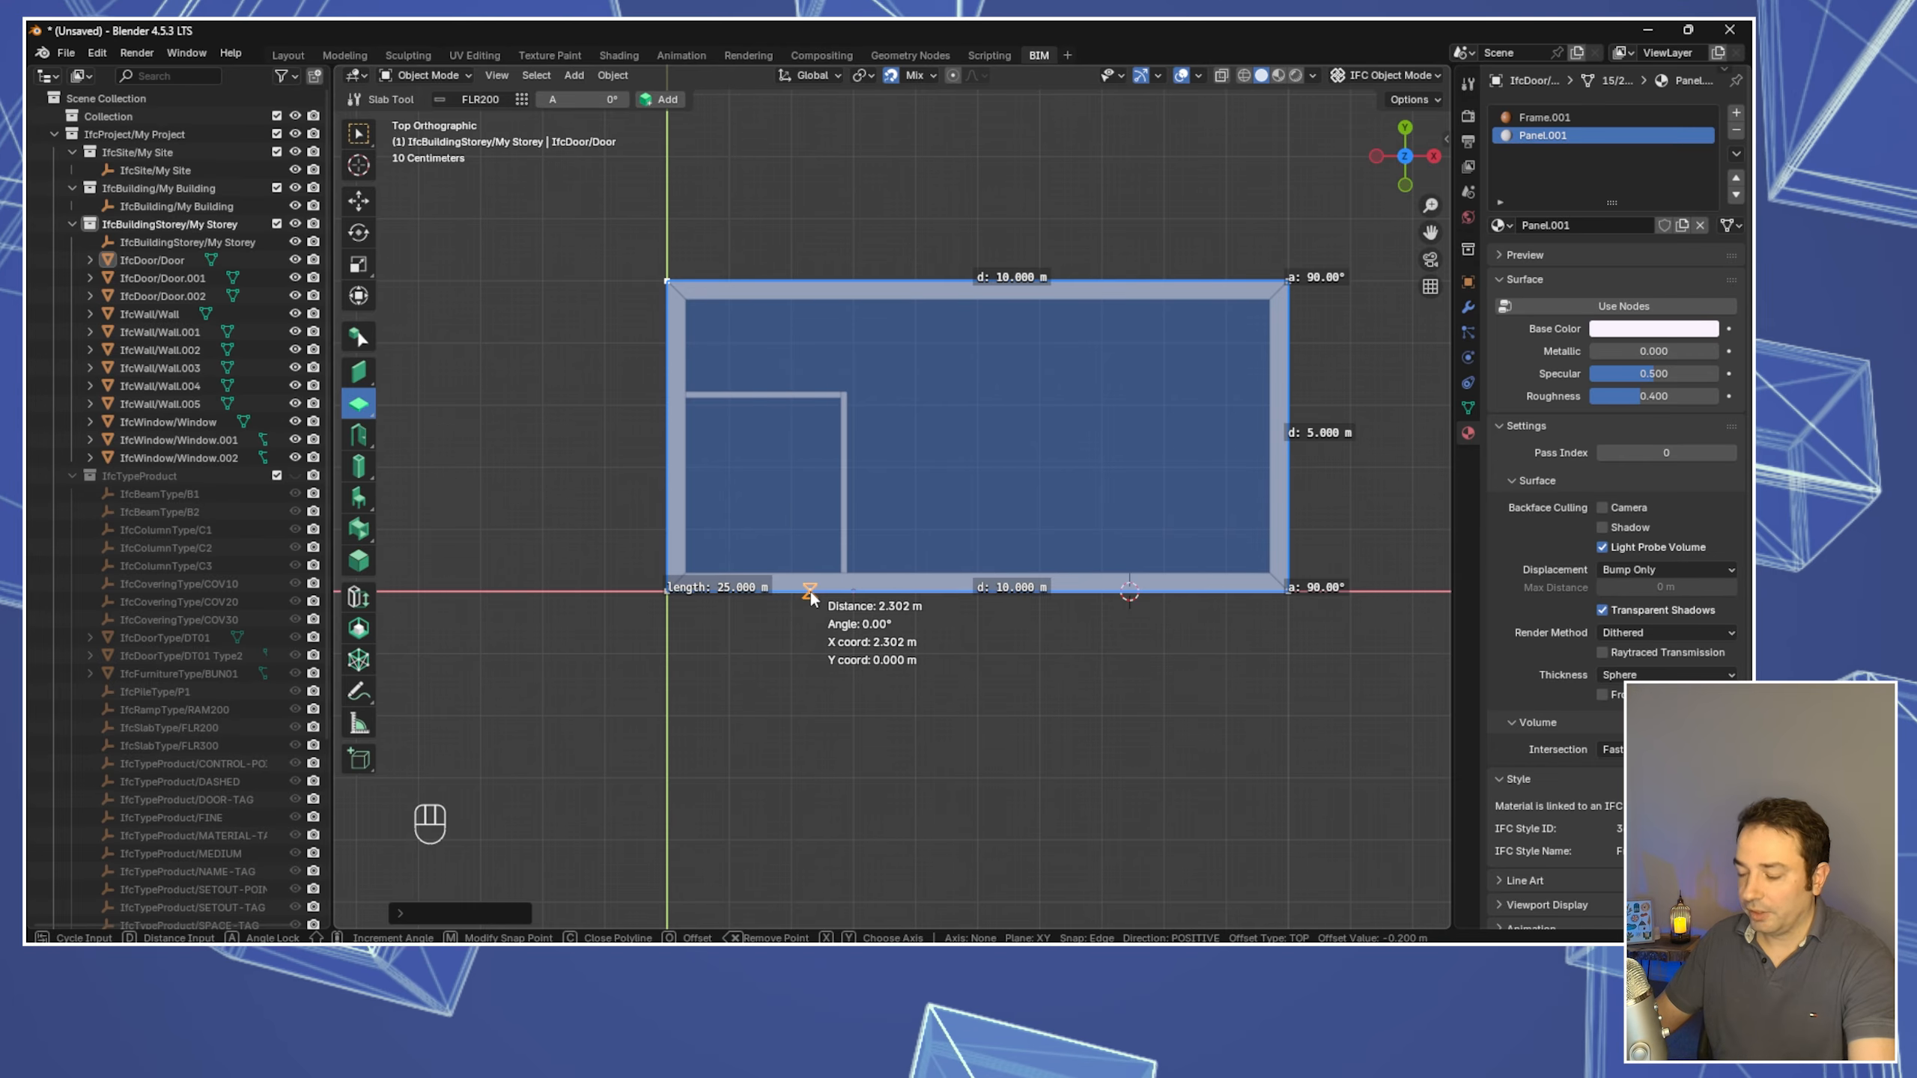
key(Return)
Select the new floor slab and look through the existing materials that could be given to it
middle_drag(913, 528, 934, 437)
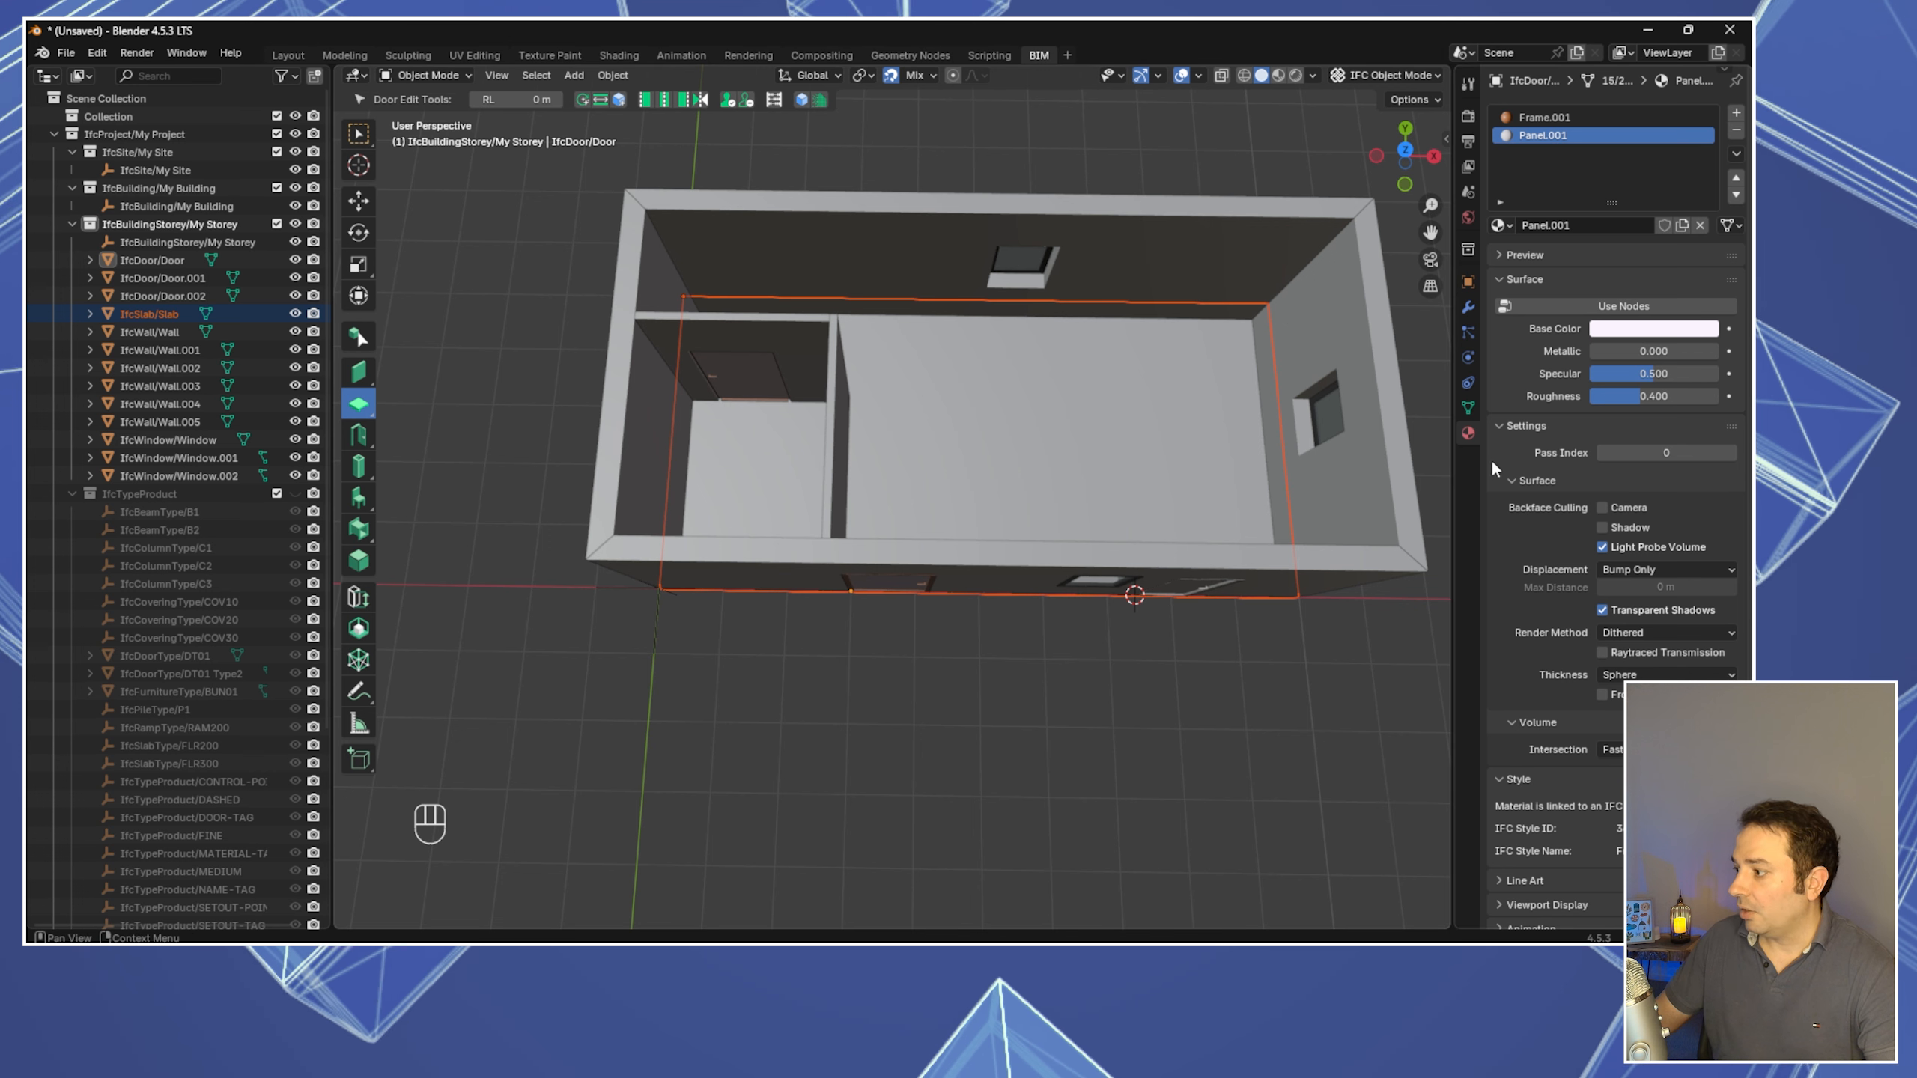
click(1166, 431)
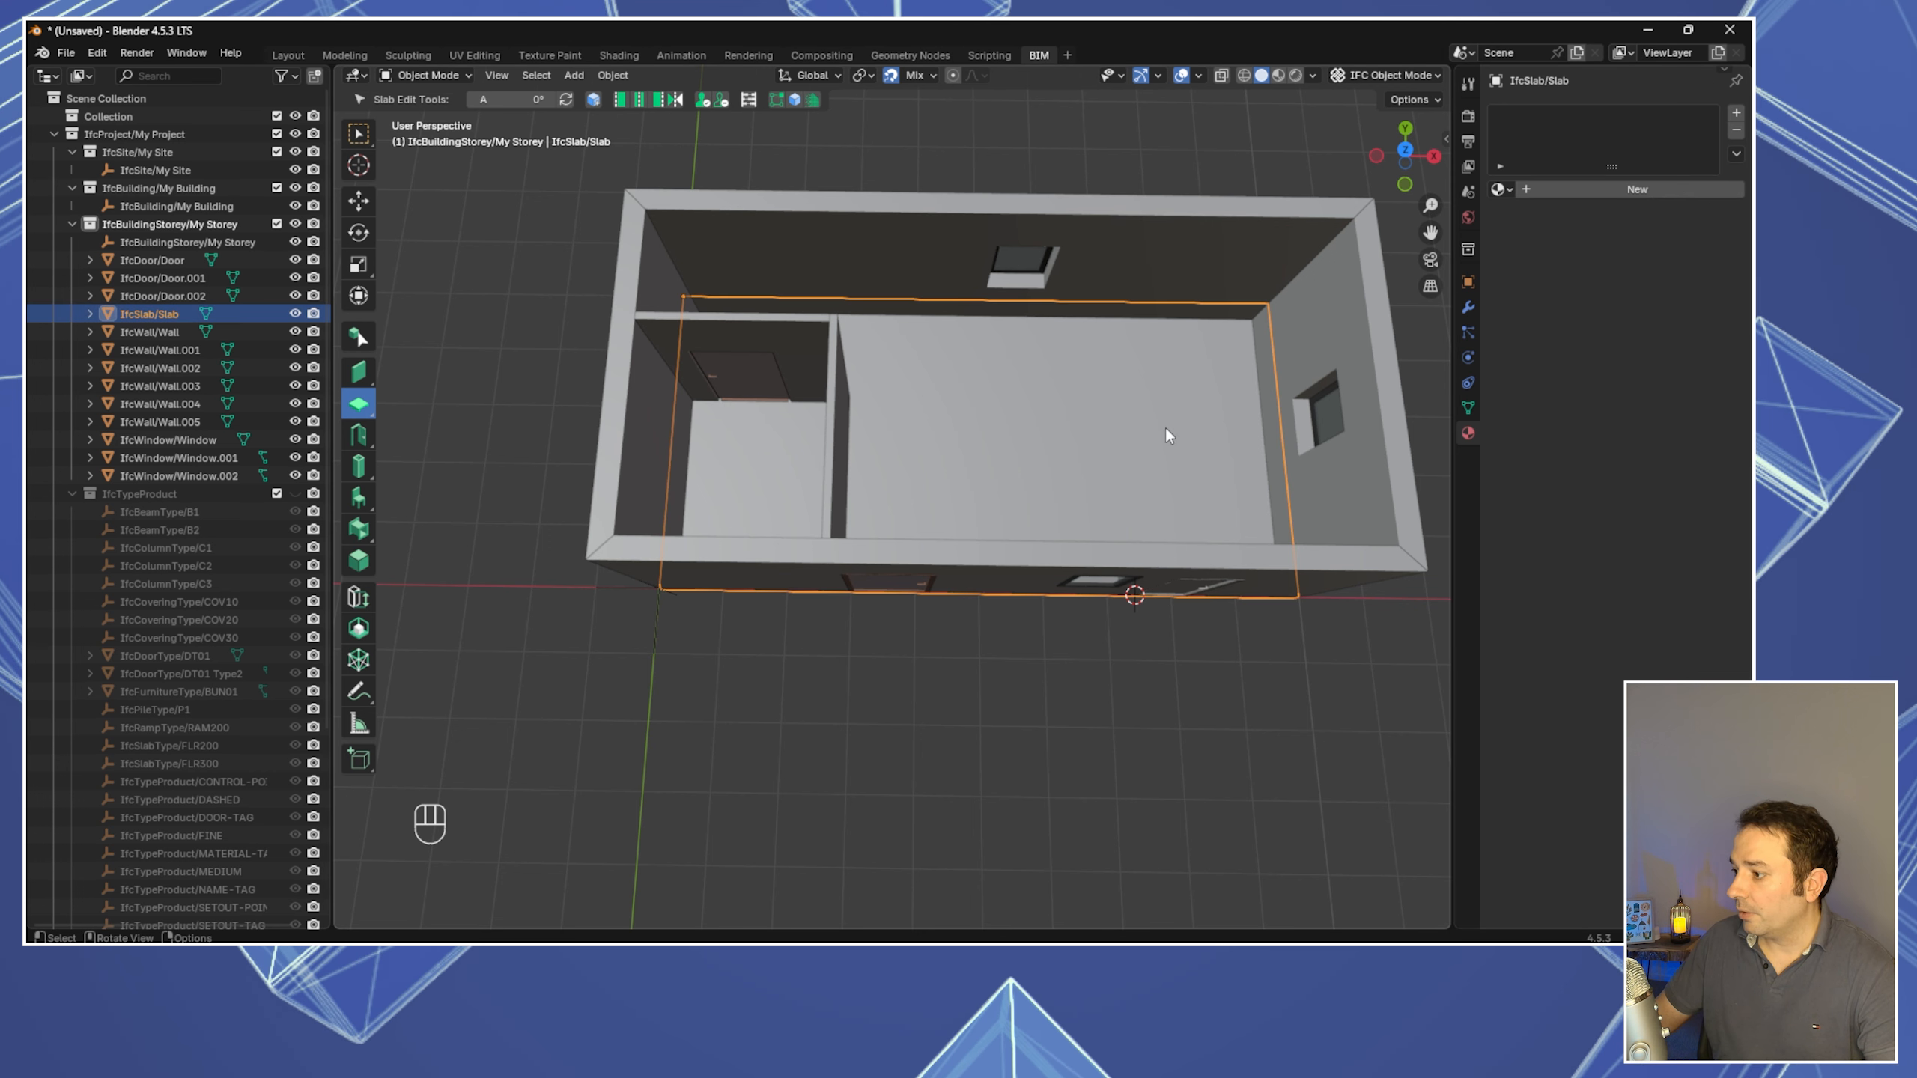
click(1501, 189)
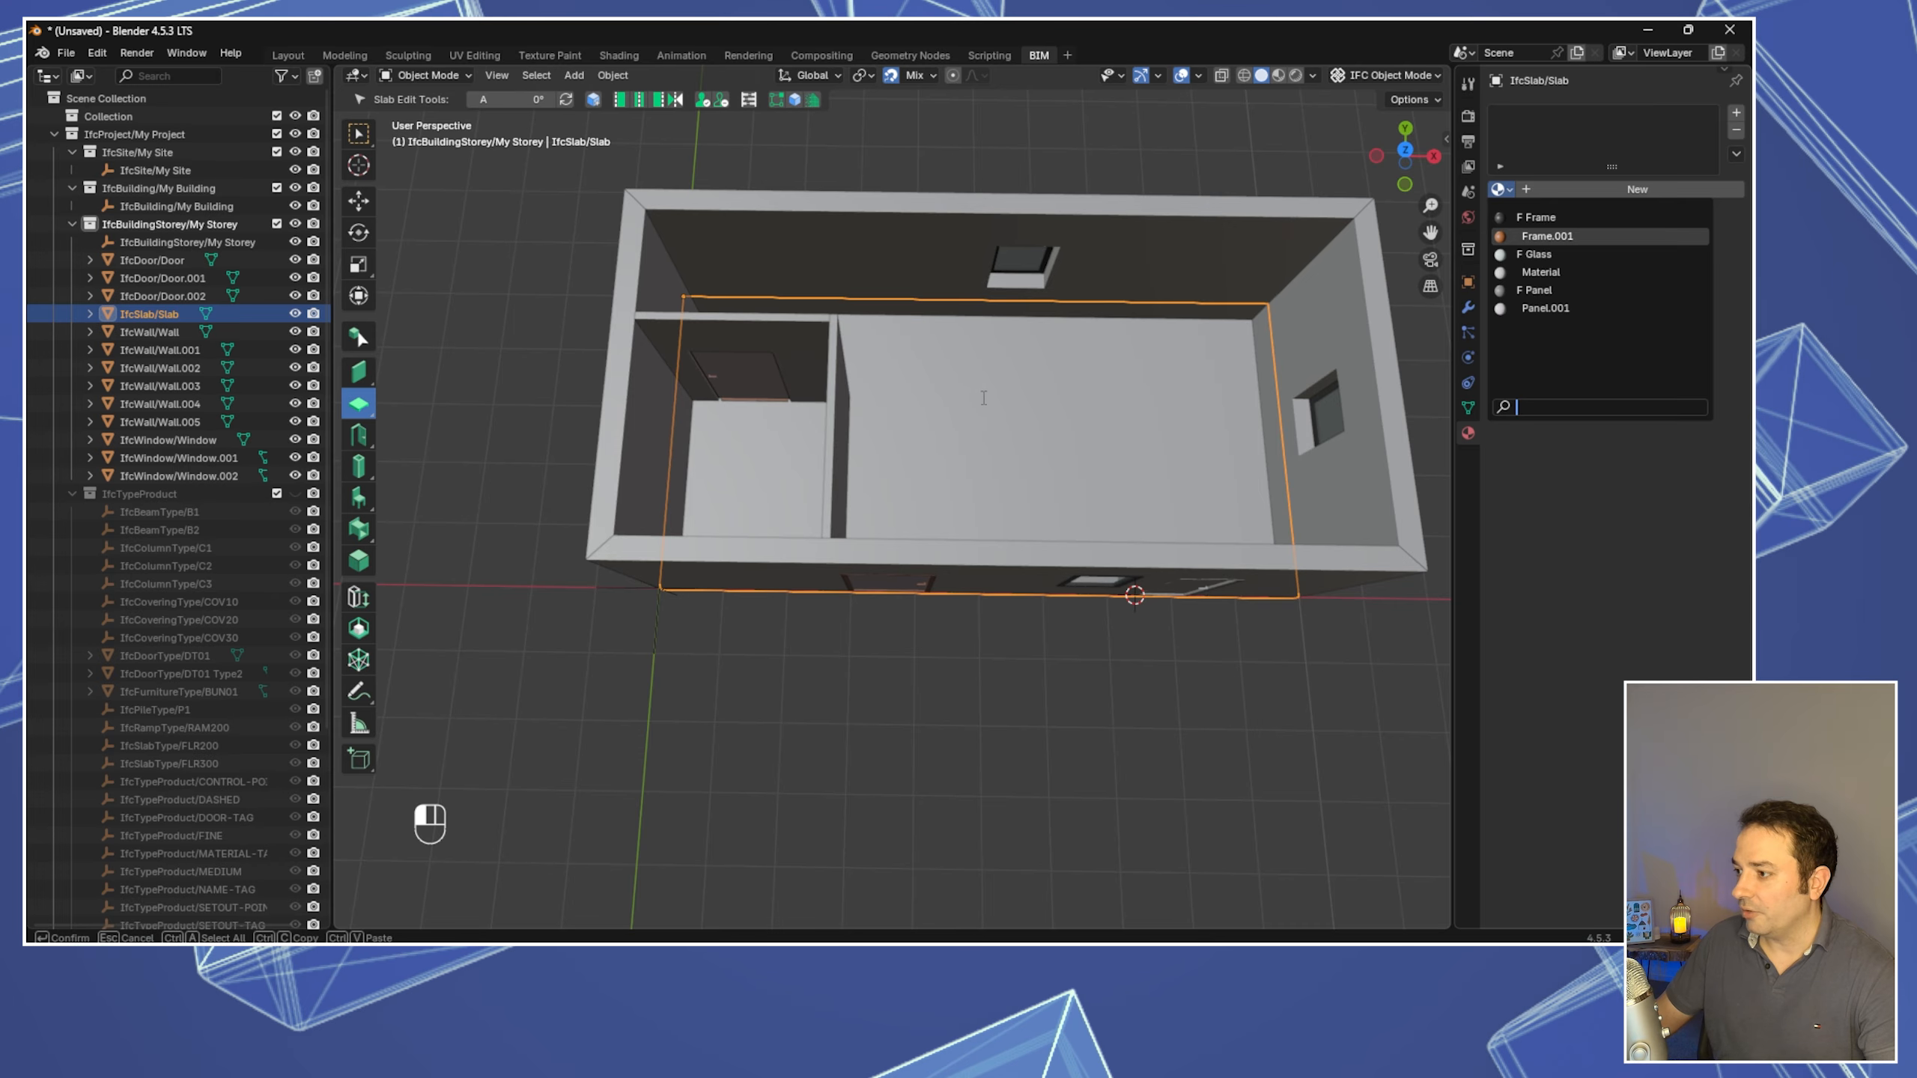
middle_drag(1128, 641, 1130, 599)
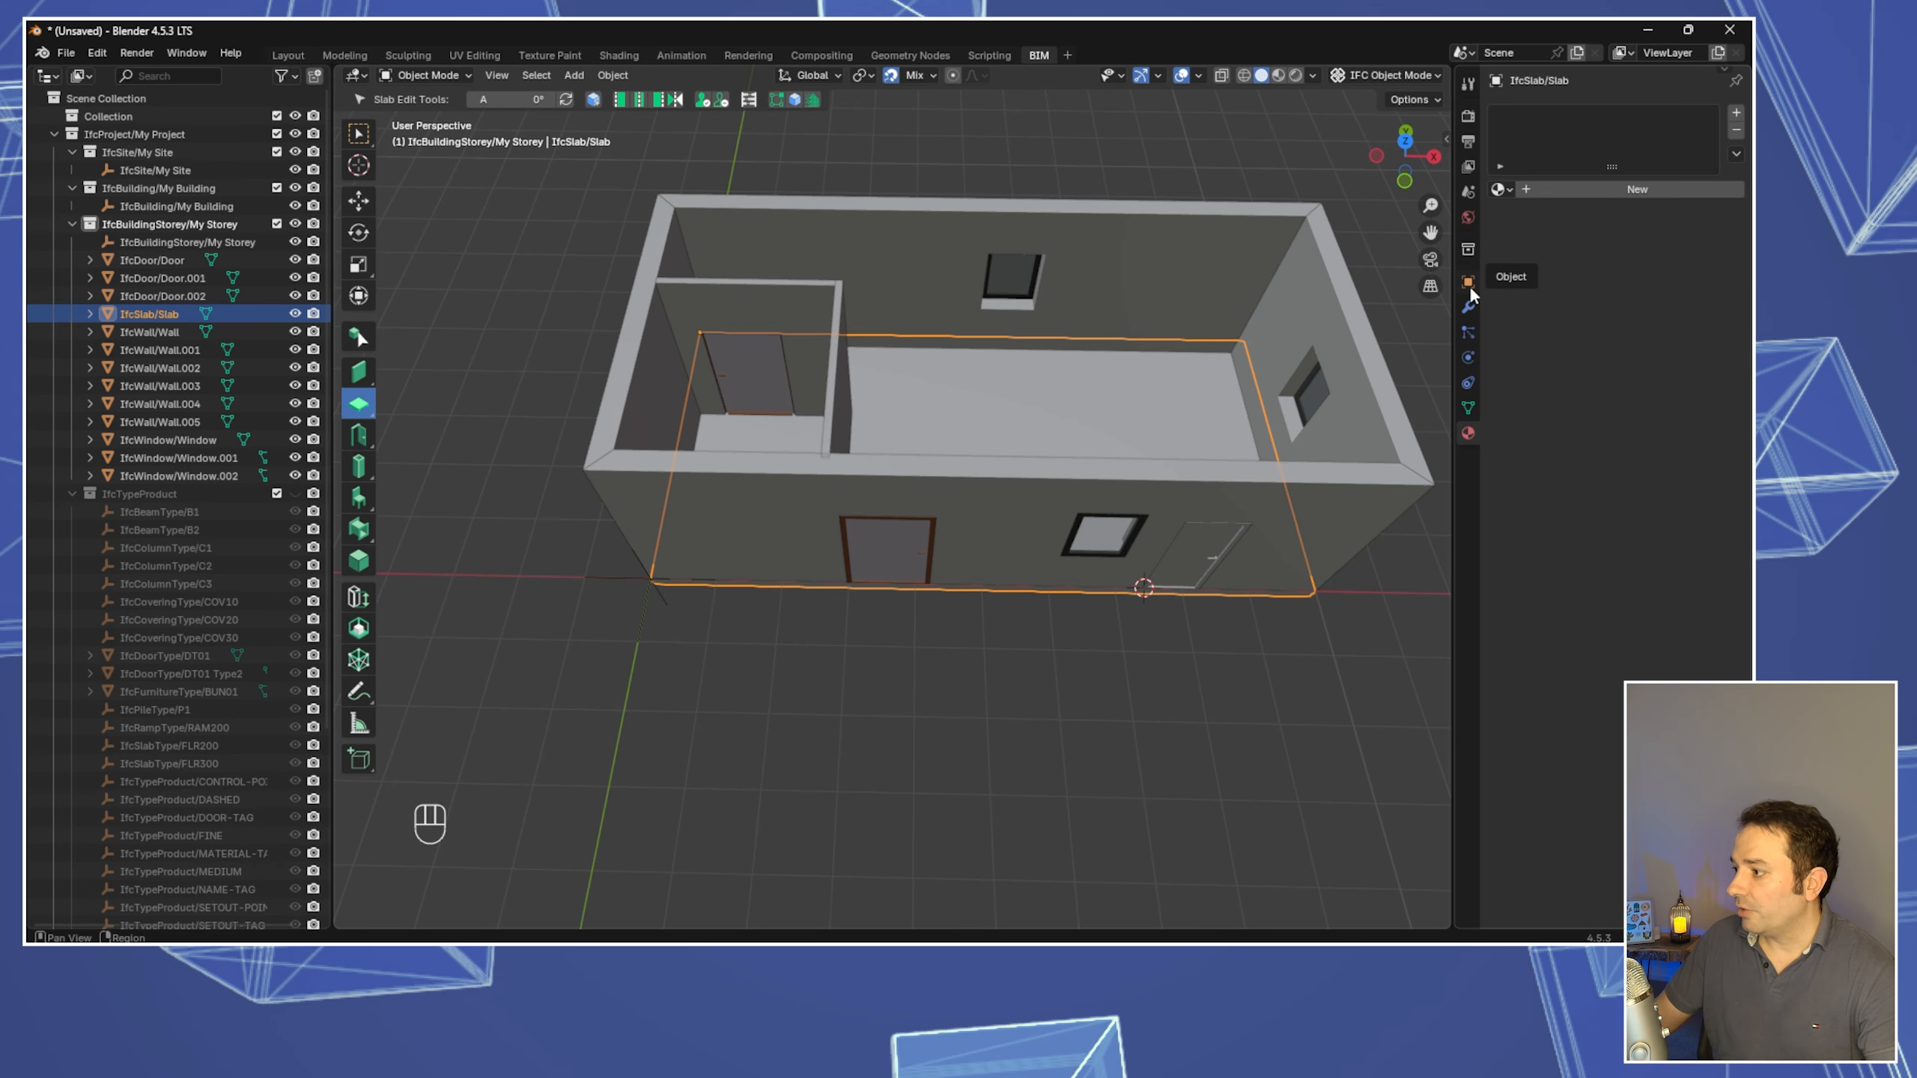
Show the slab's object material in the scene's Geometry and Materials settings, along with the project's materials and styles
click(1468, 192)
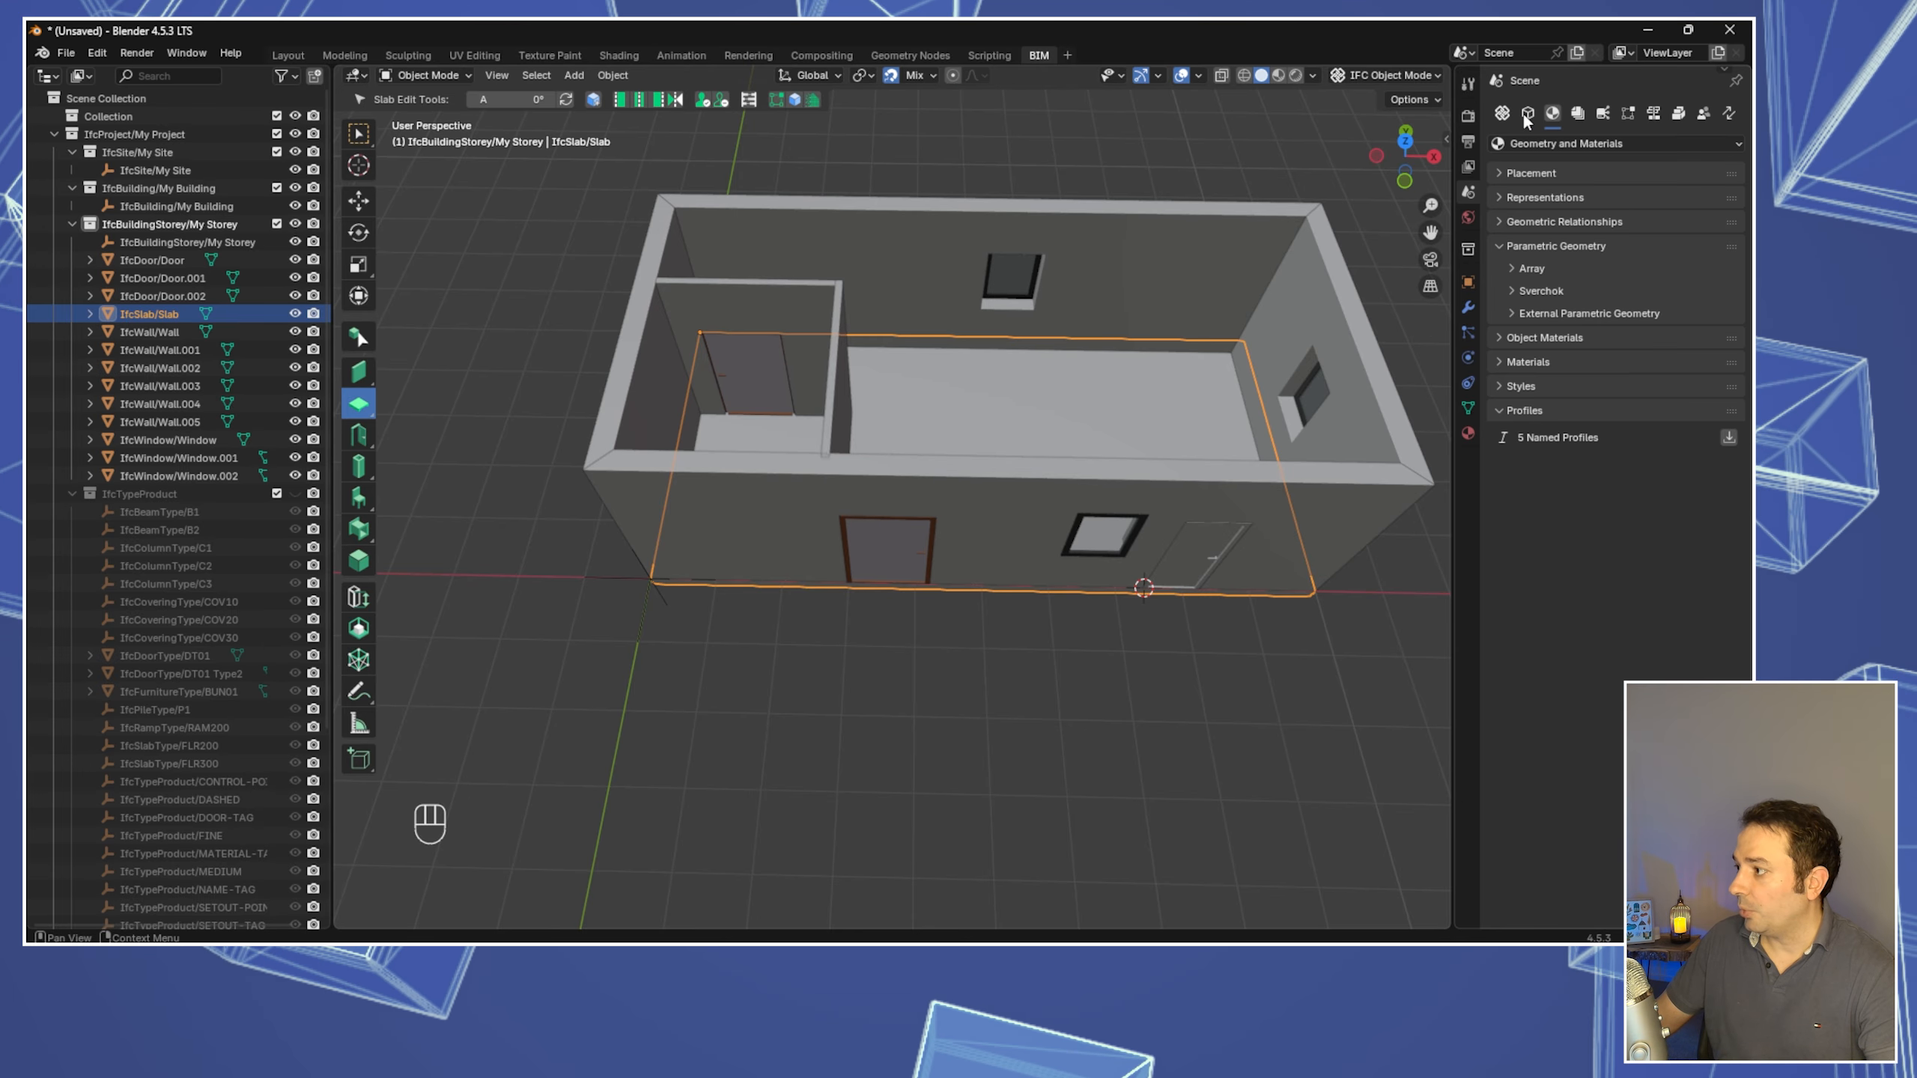
click(1501, 243)
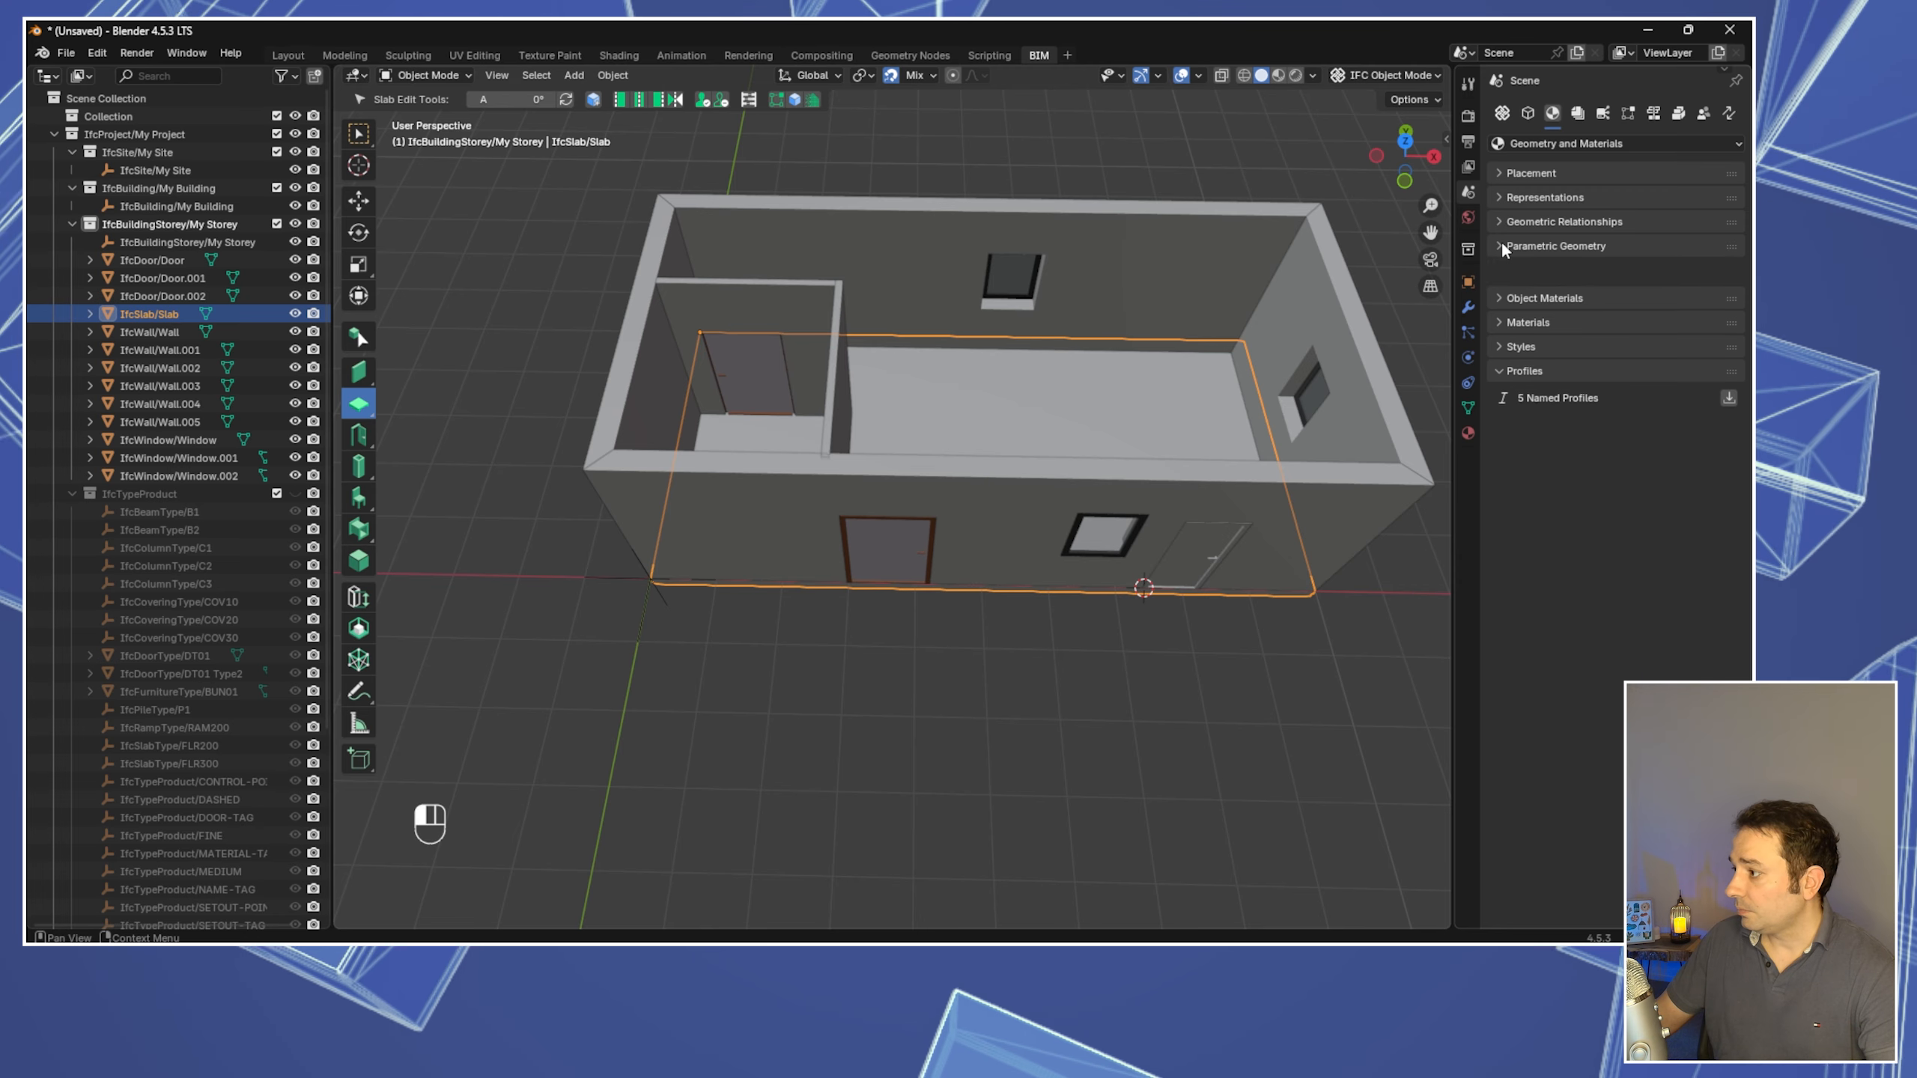
click(1502, 295)
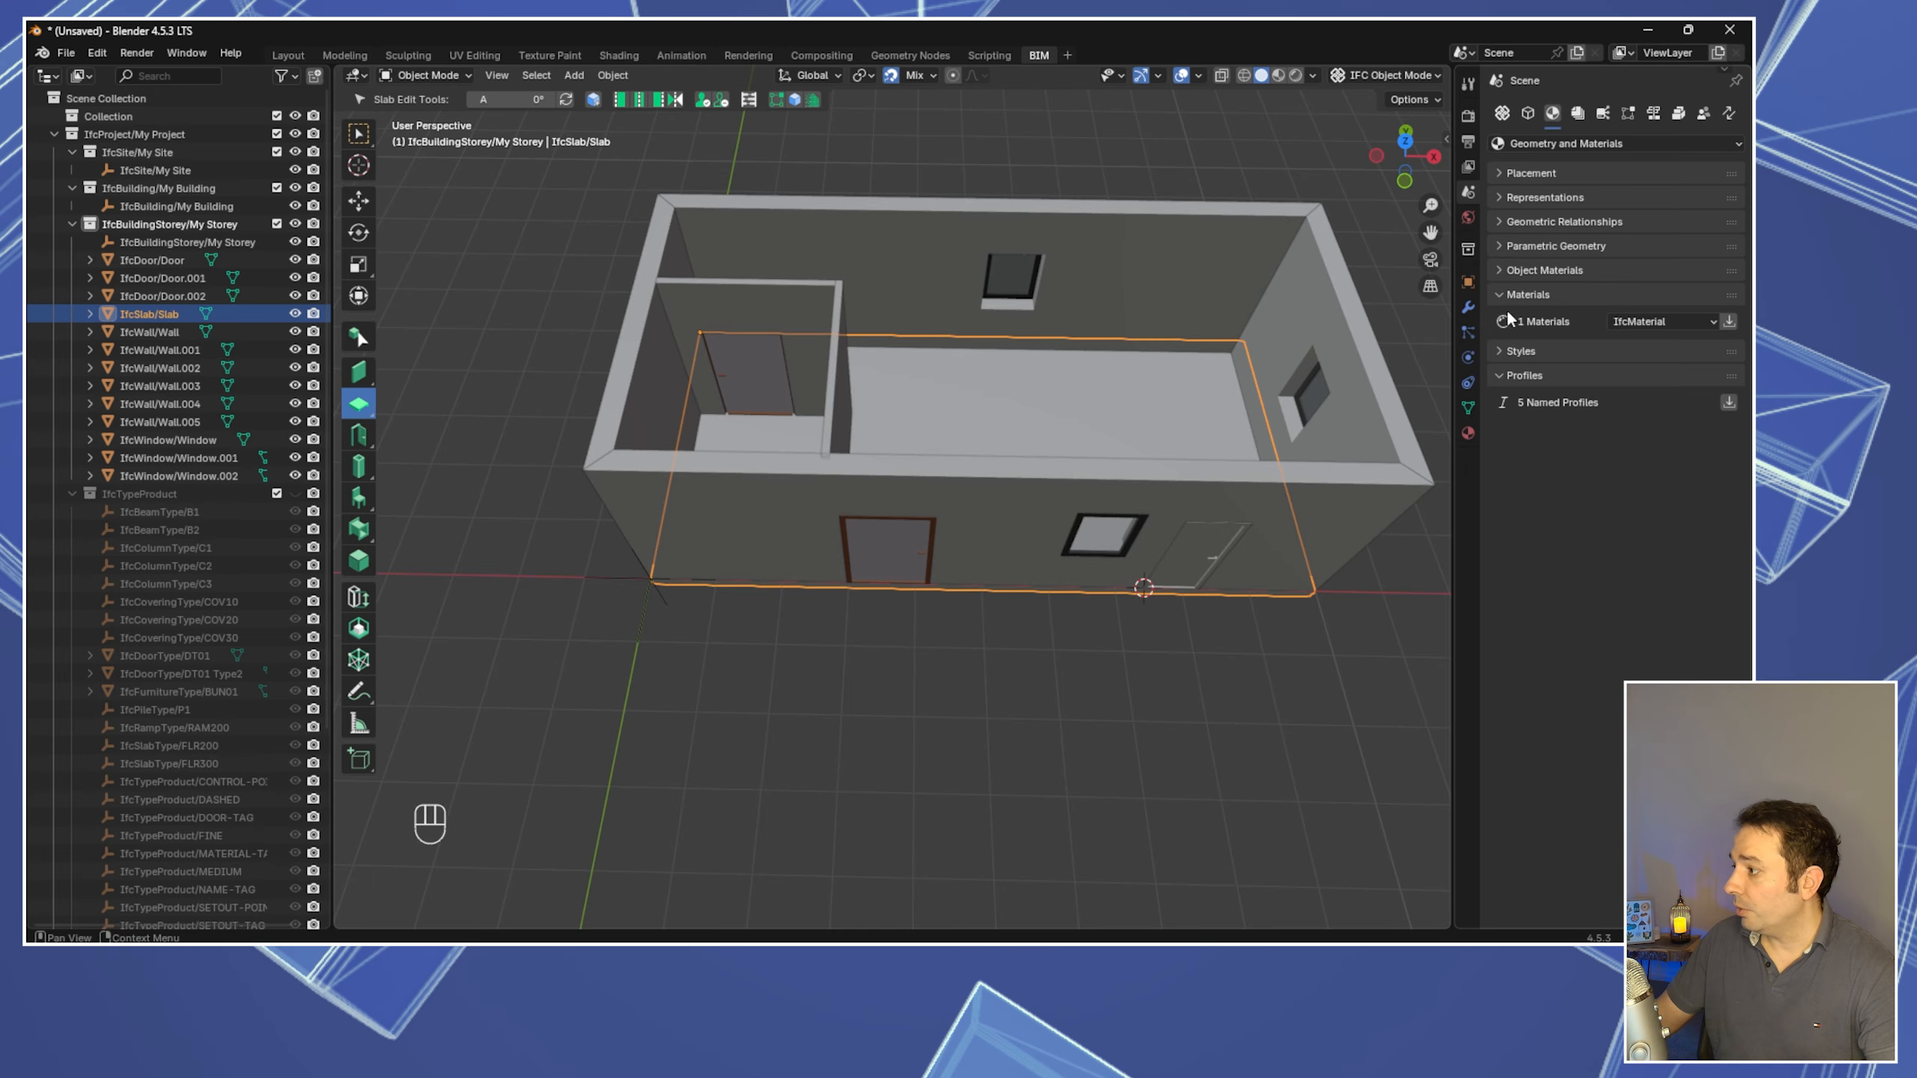
click(1499, 352)
click(1495, 409)
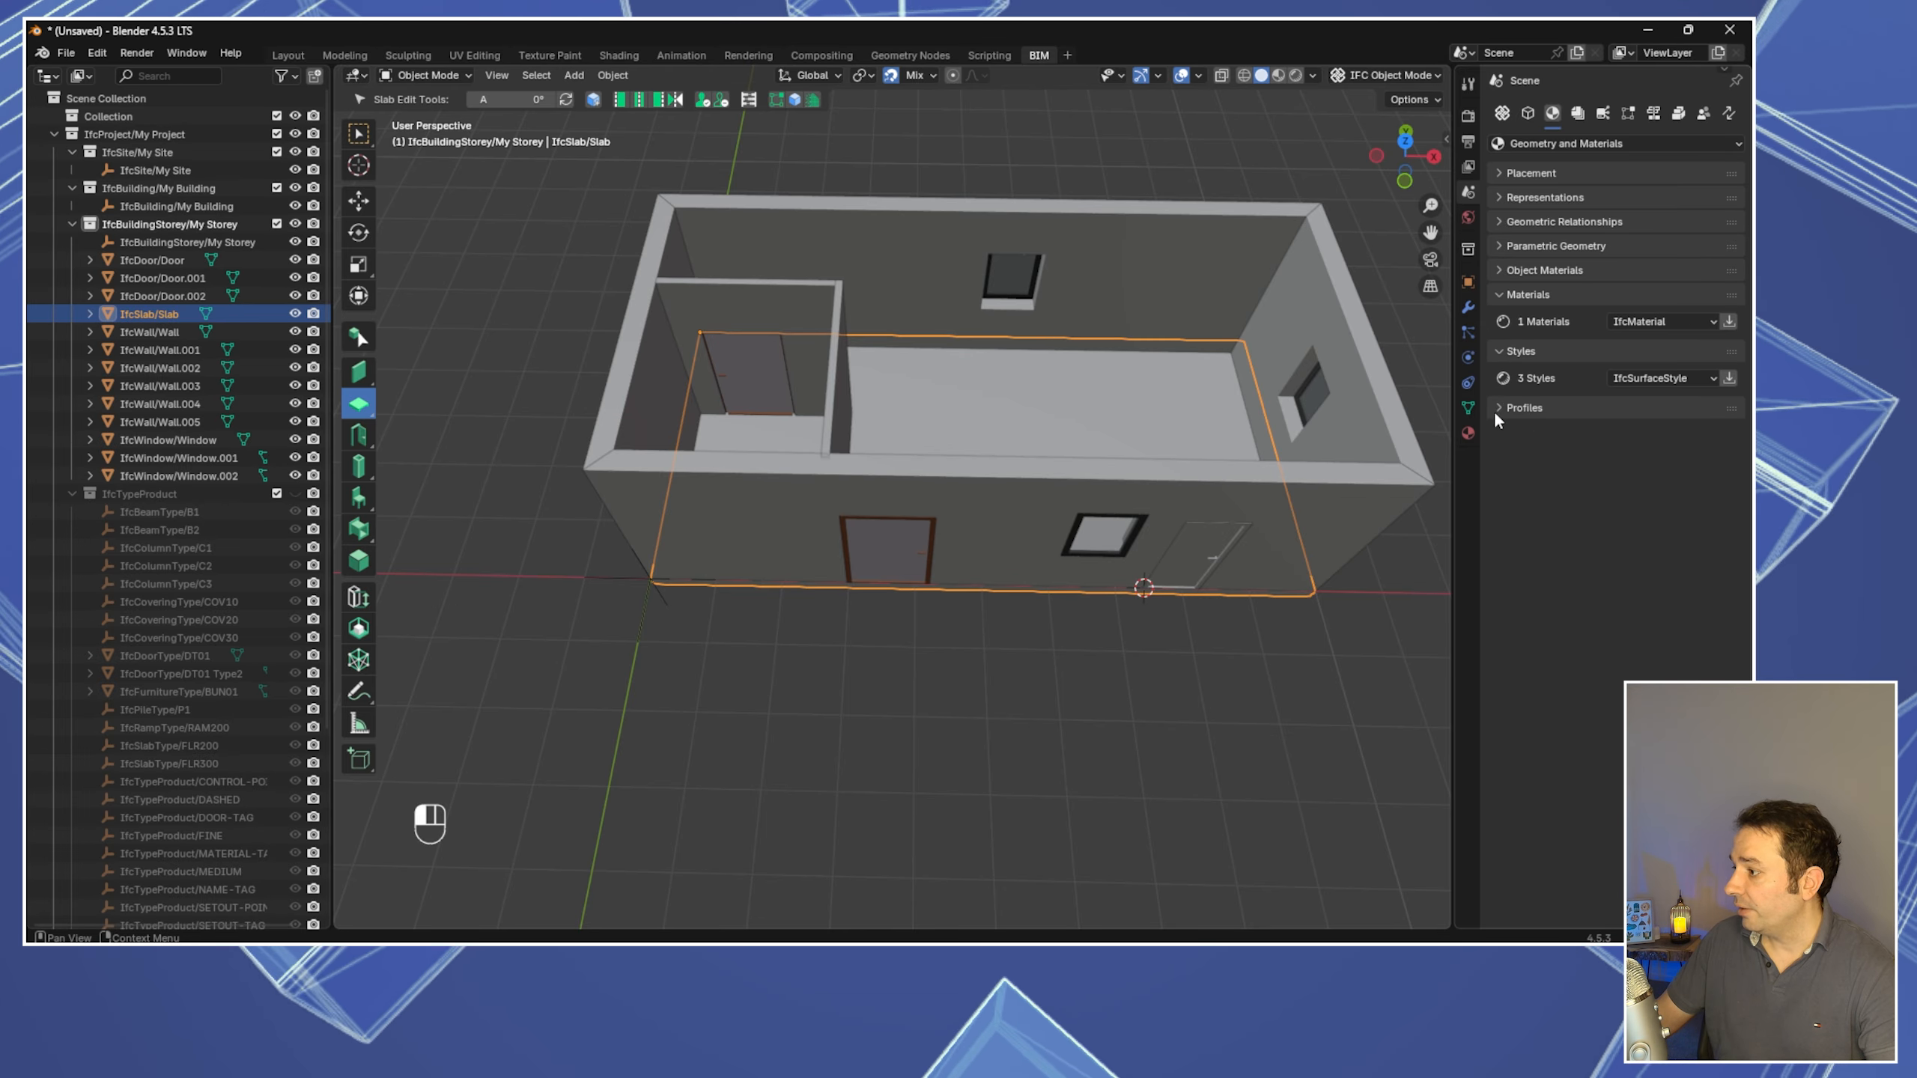
click(1498, 269)
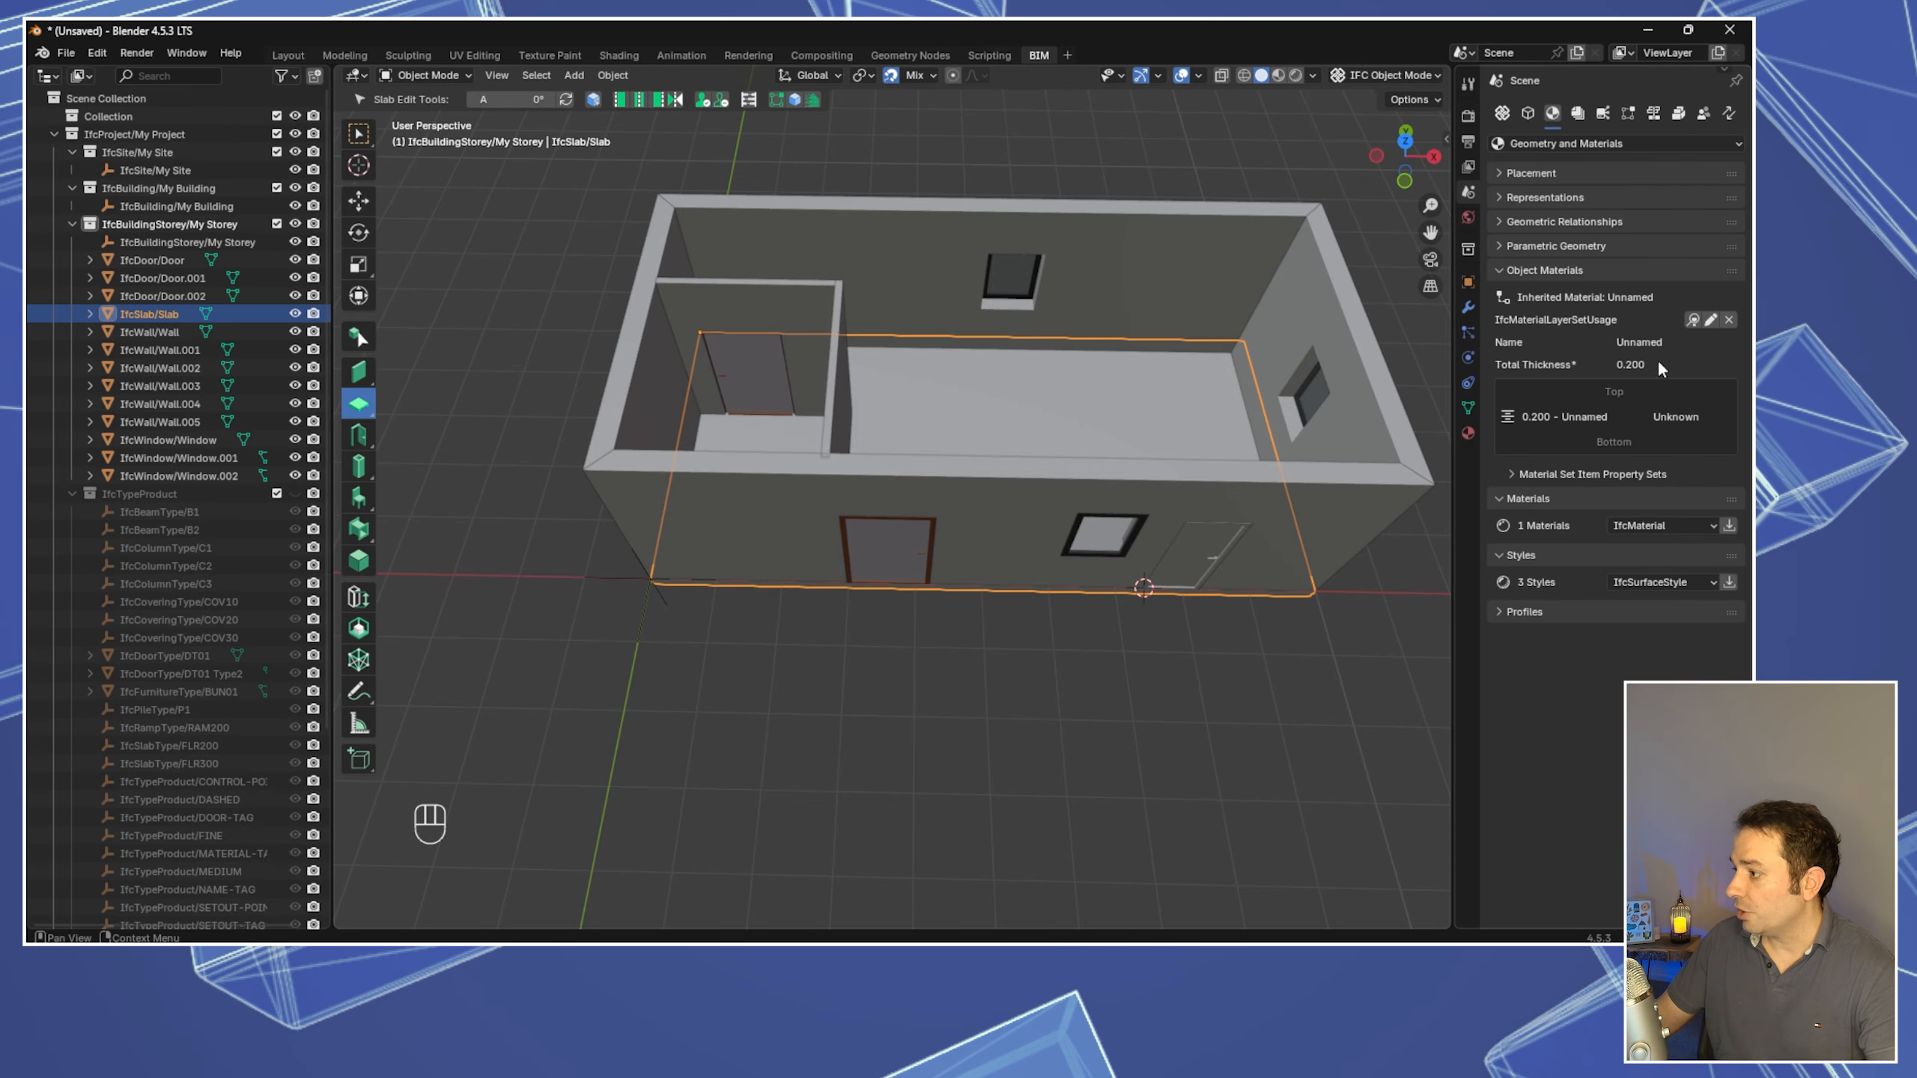
Open the slab's material layer set and its layer for editing and inspect the layer thickness
click(1710, 321)
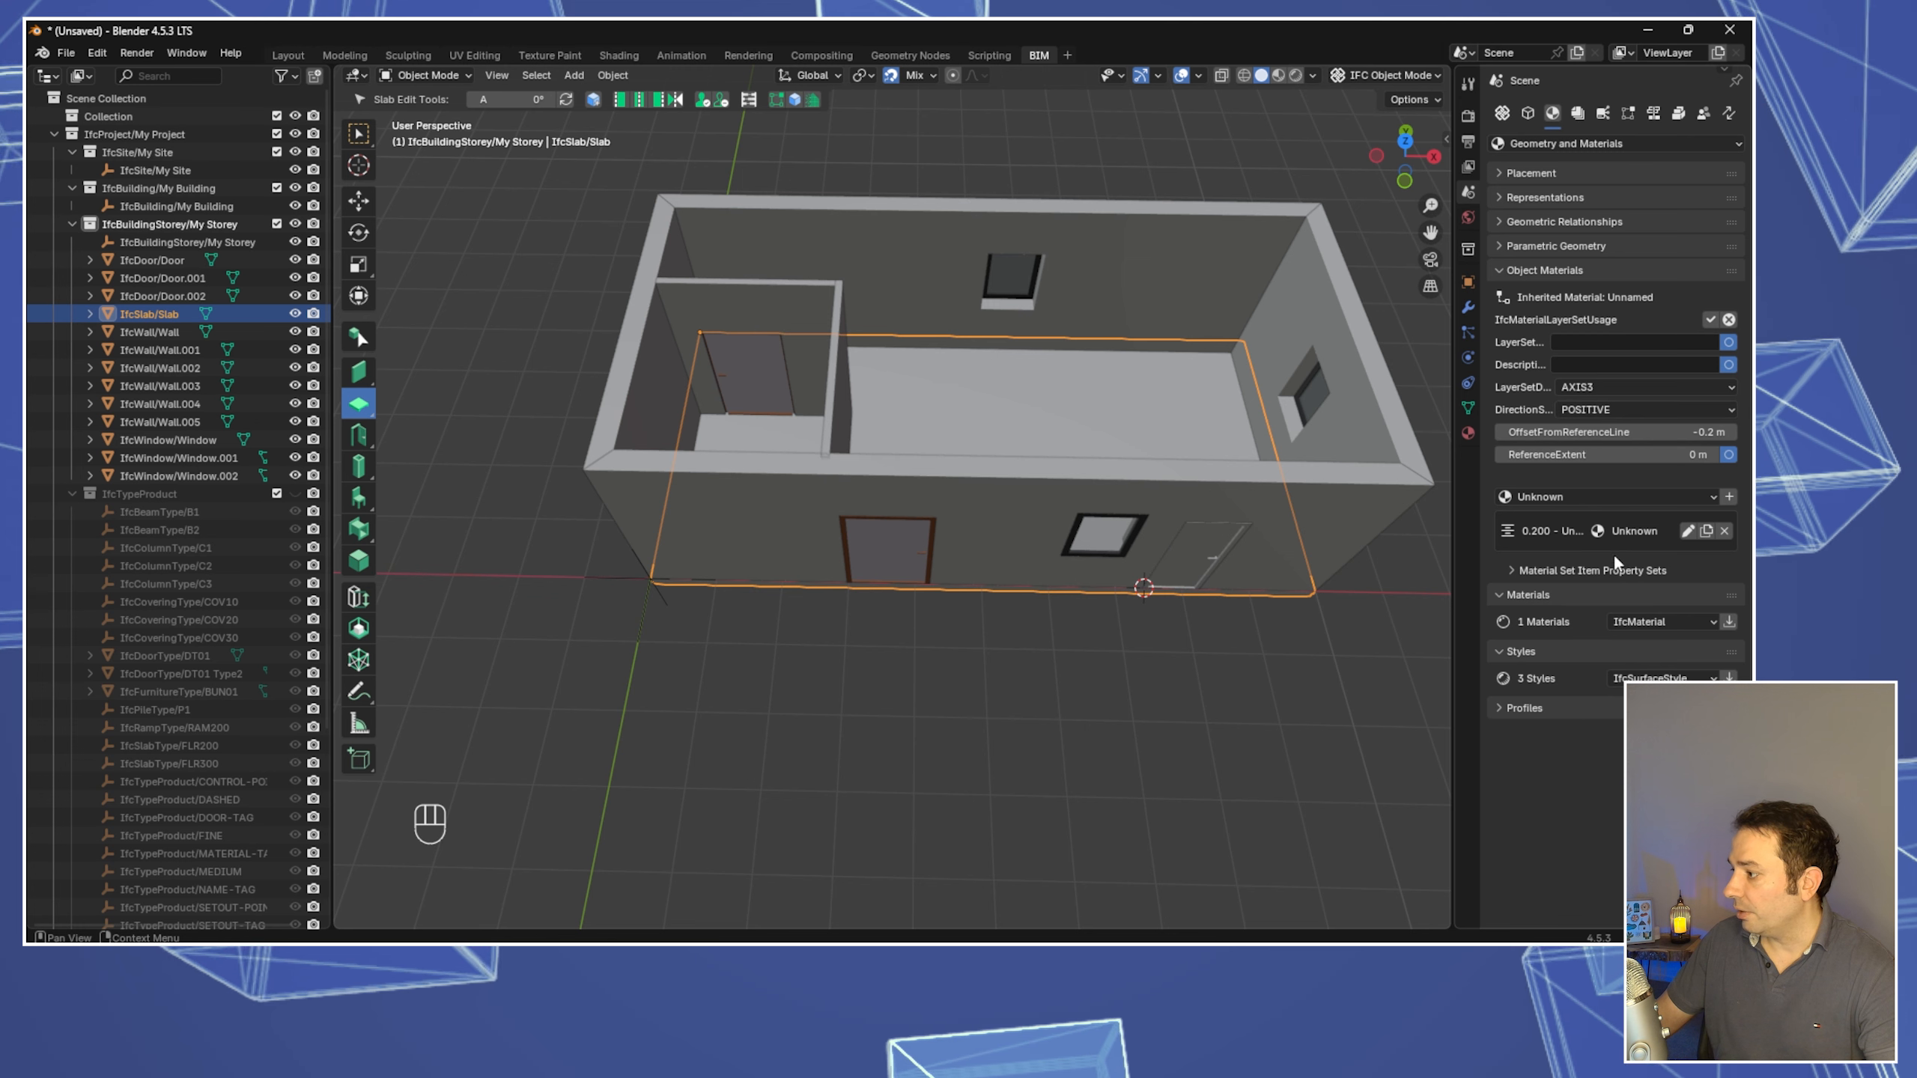
click(1688, 531)
click(1703, 556)
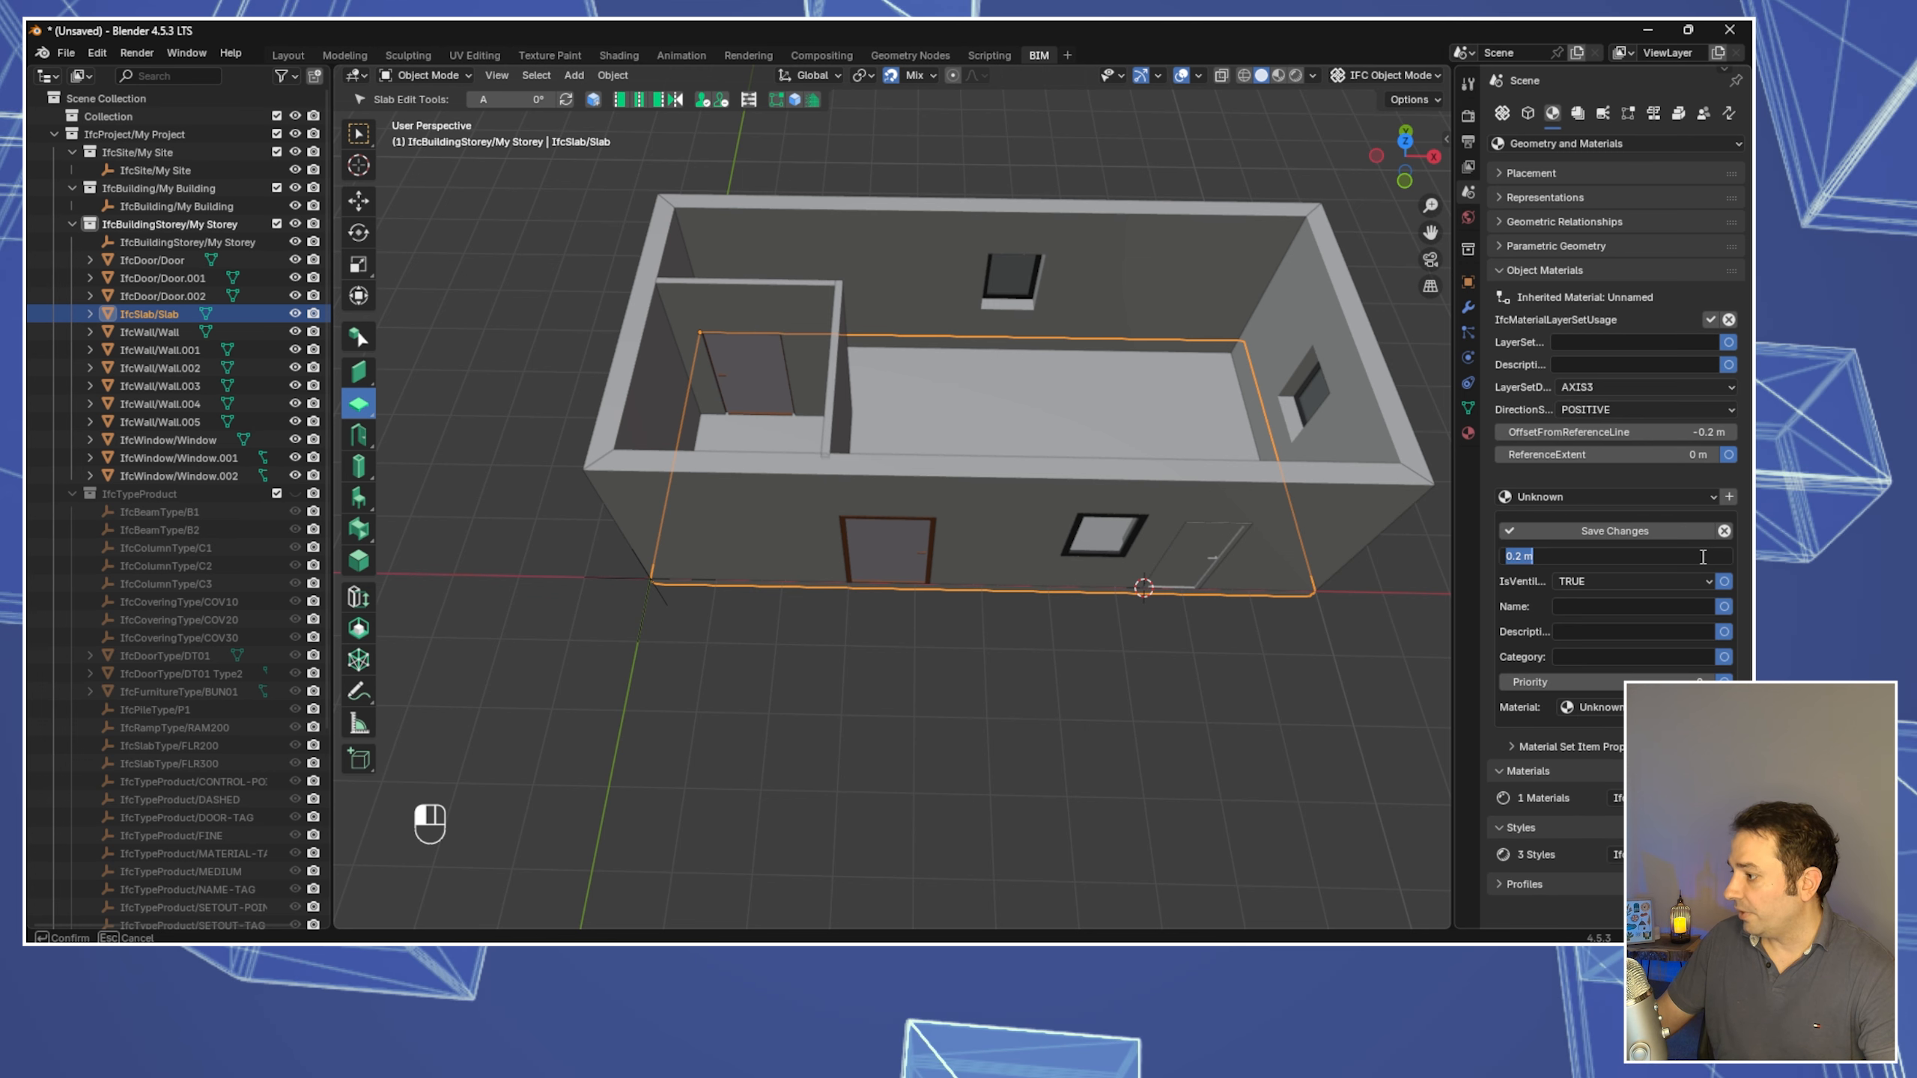
click(1480, 686)
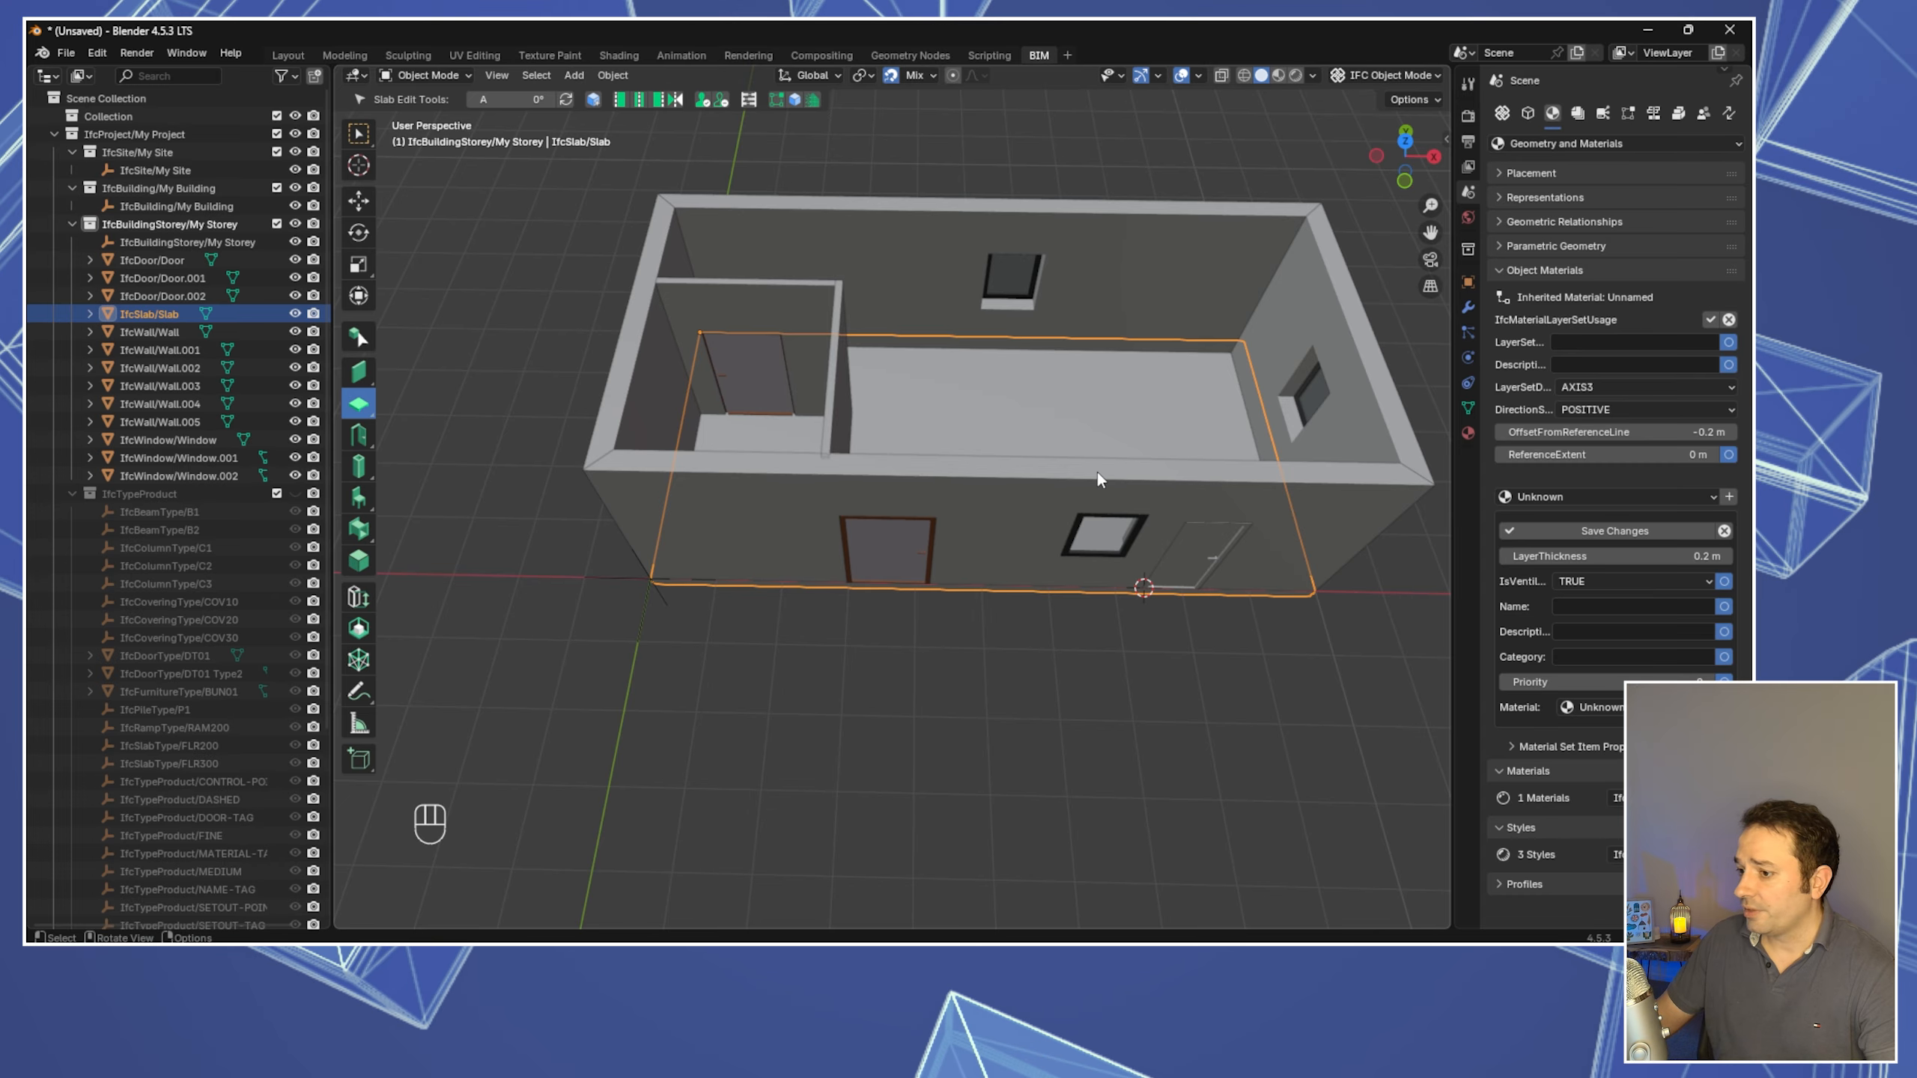
middle_drag(793, 405, 790, 428)
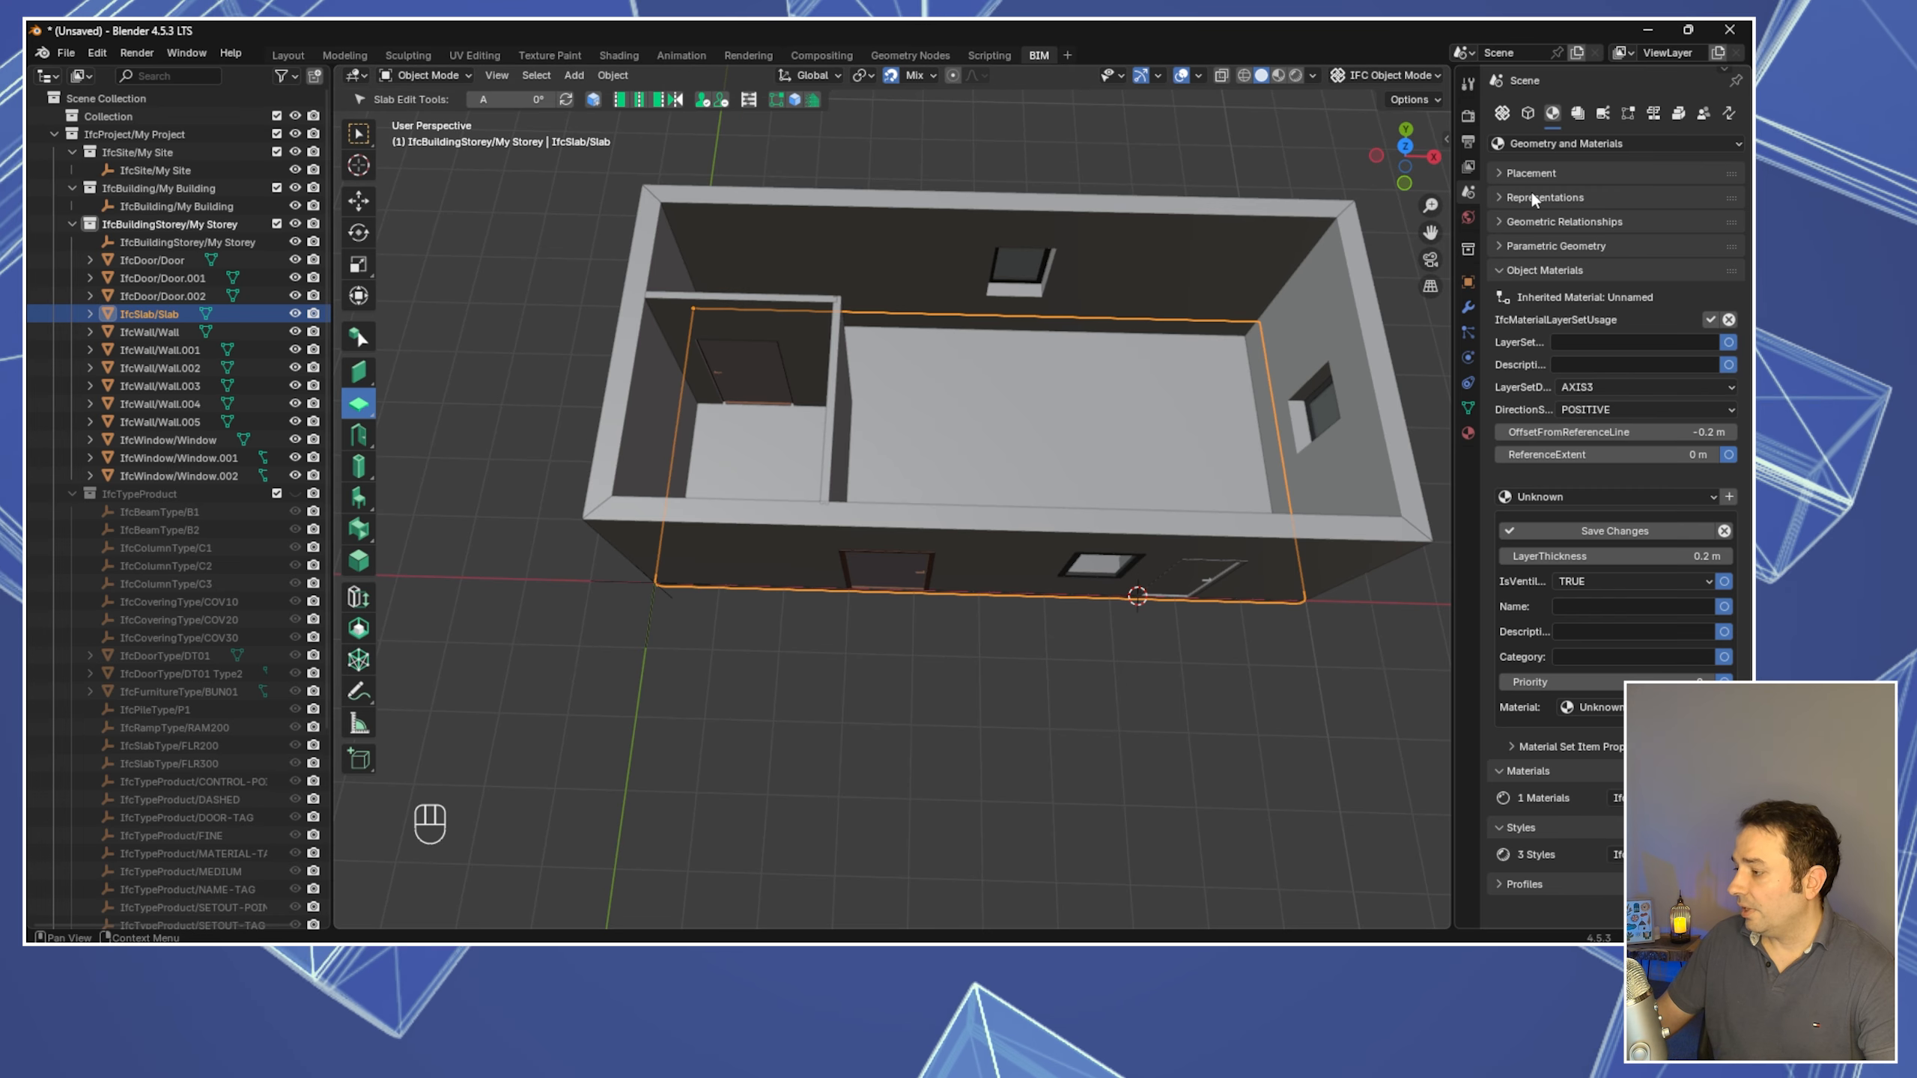
middle_drag(1121, 435, 1110, 346)
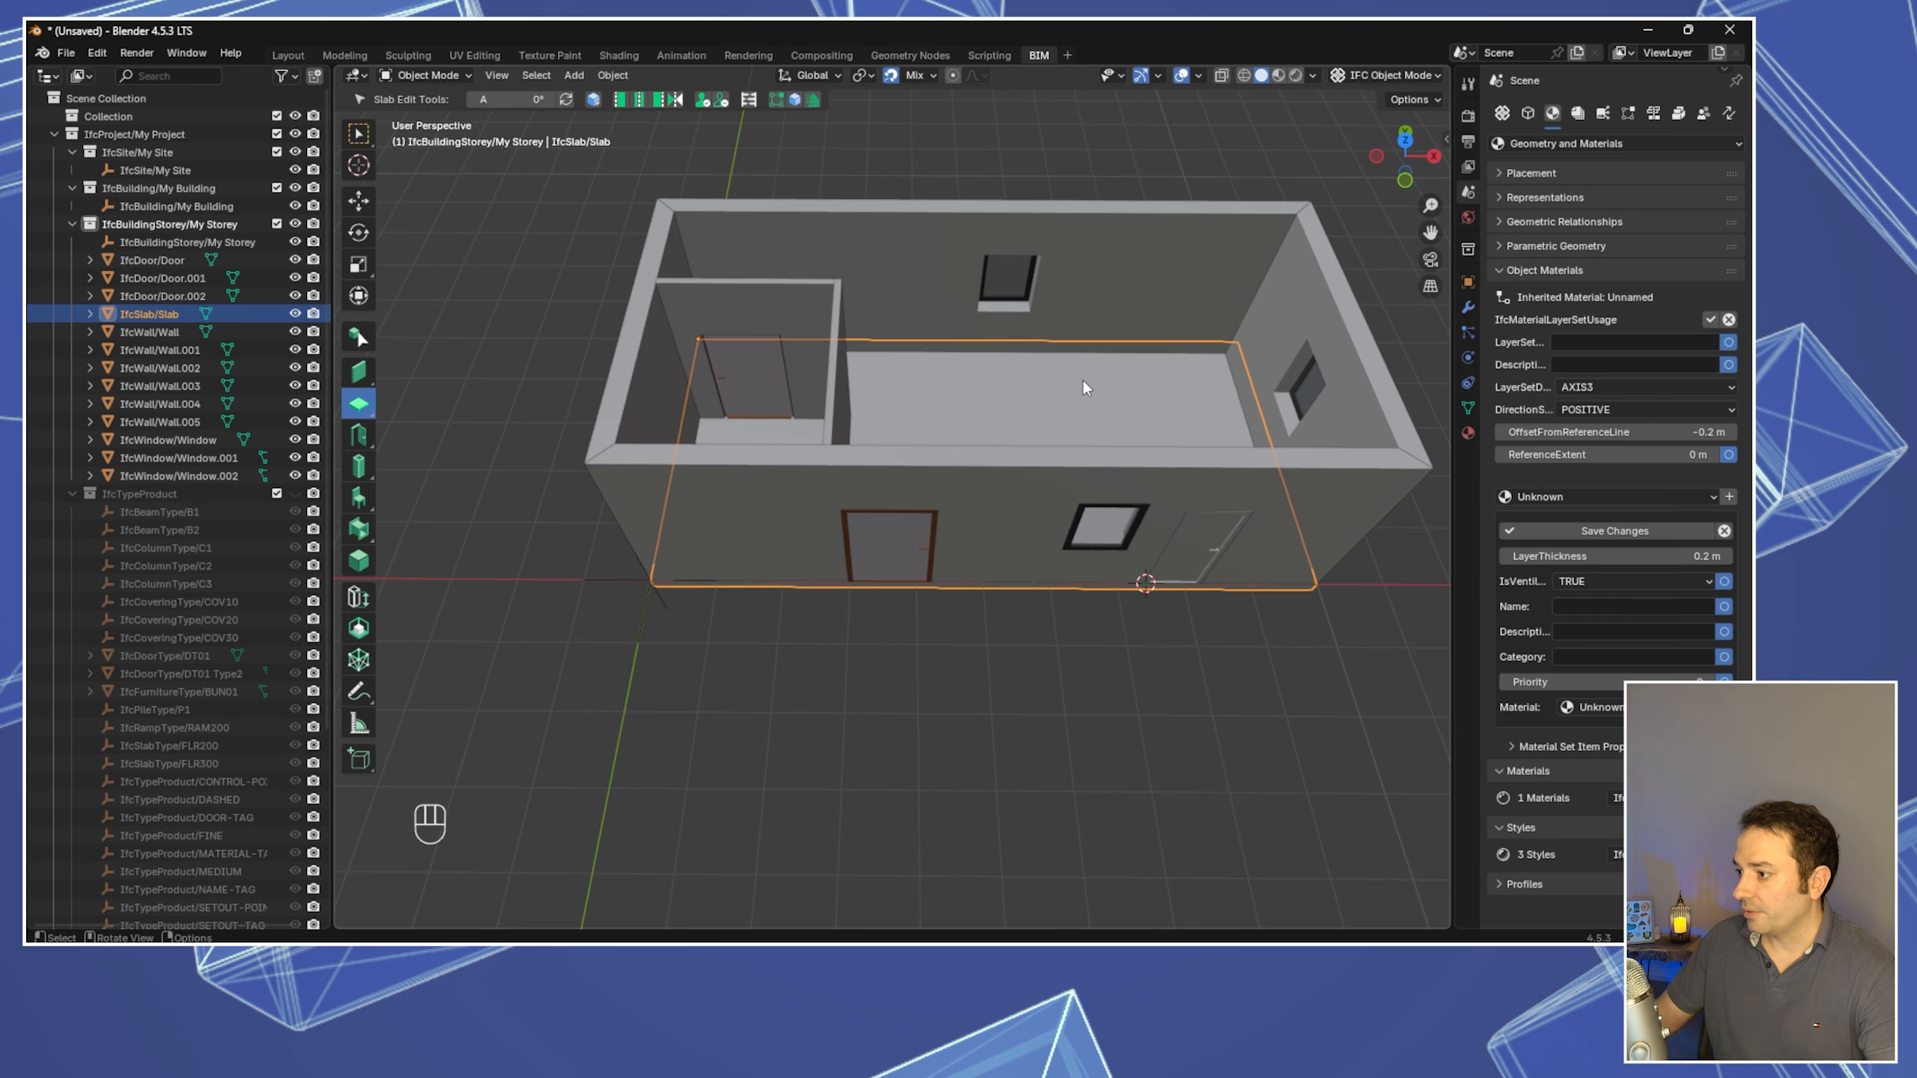
middle_drag(1142, 333, 1139, 327)
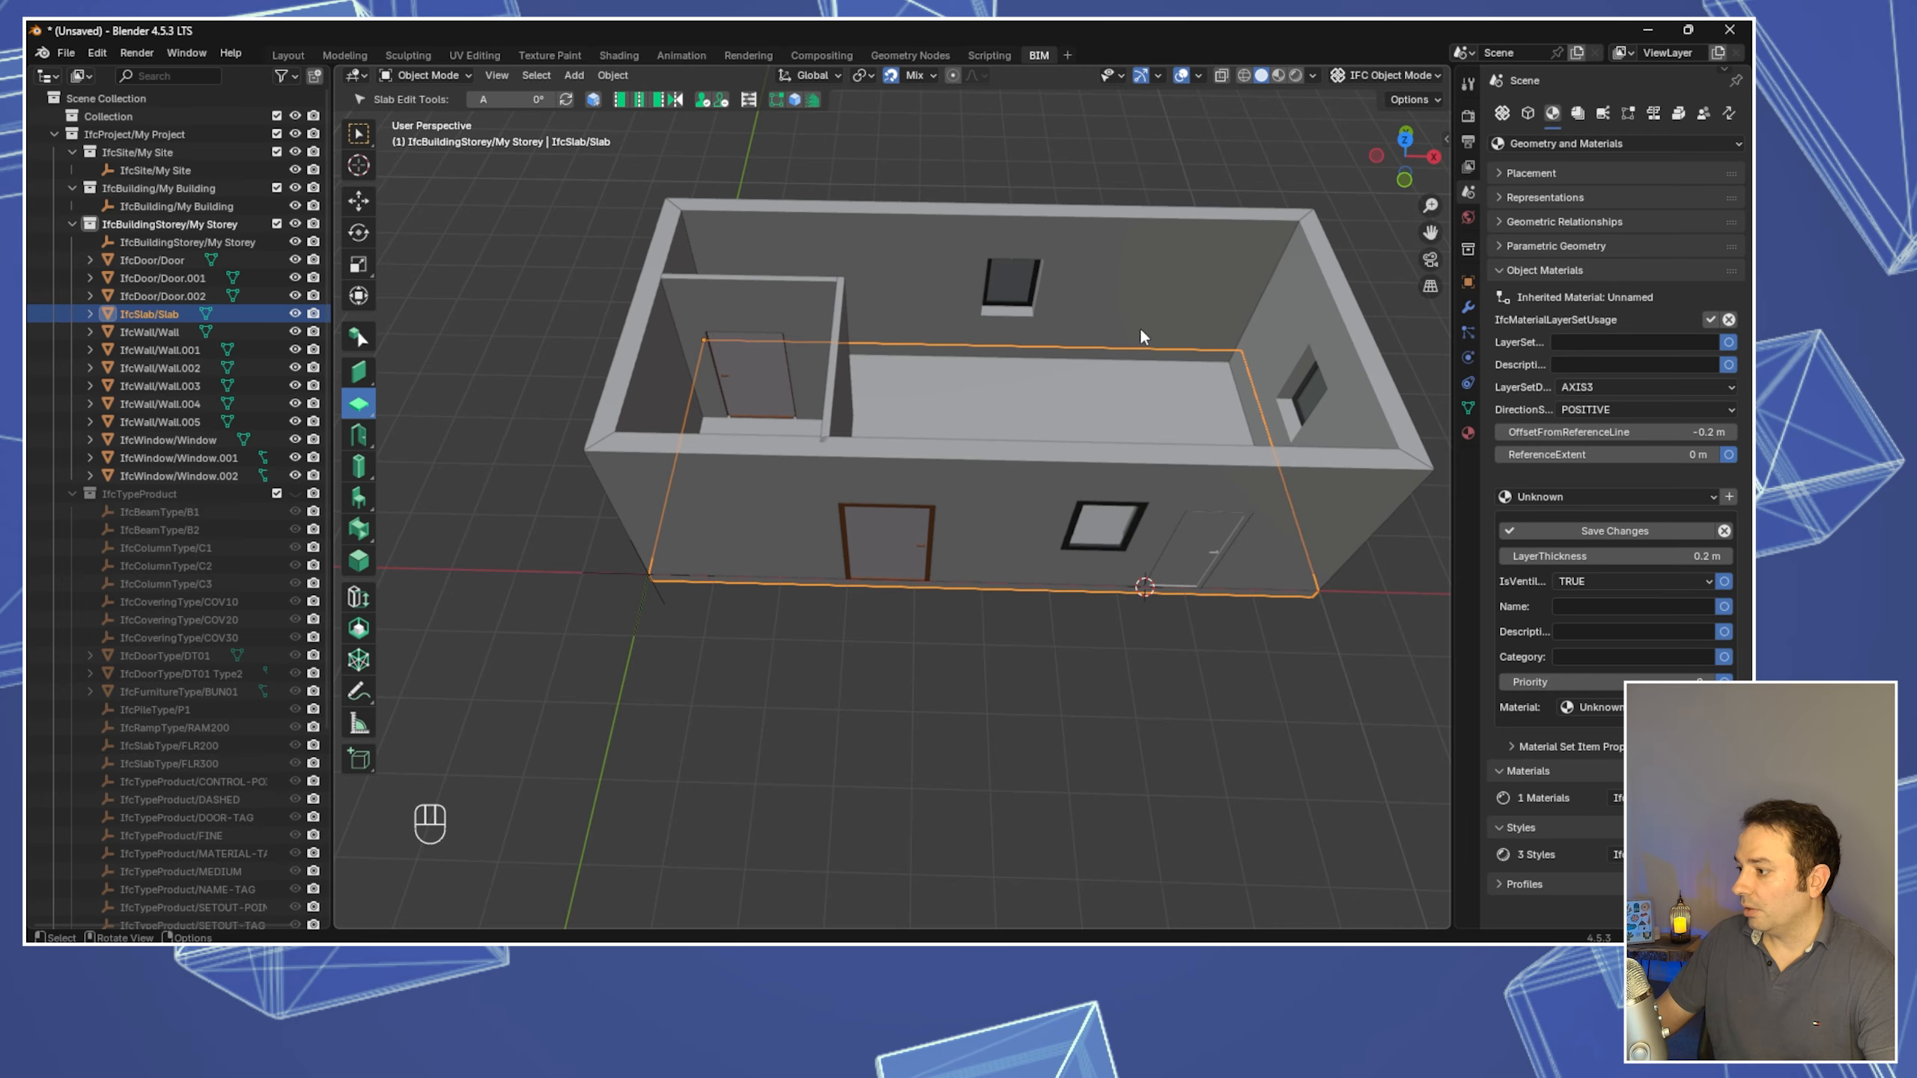
Open the Drawings and Documents settings and save the IFC project as TestIFC in the chosen folder
click(1577, 113)
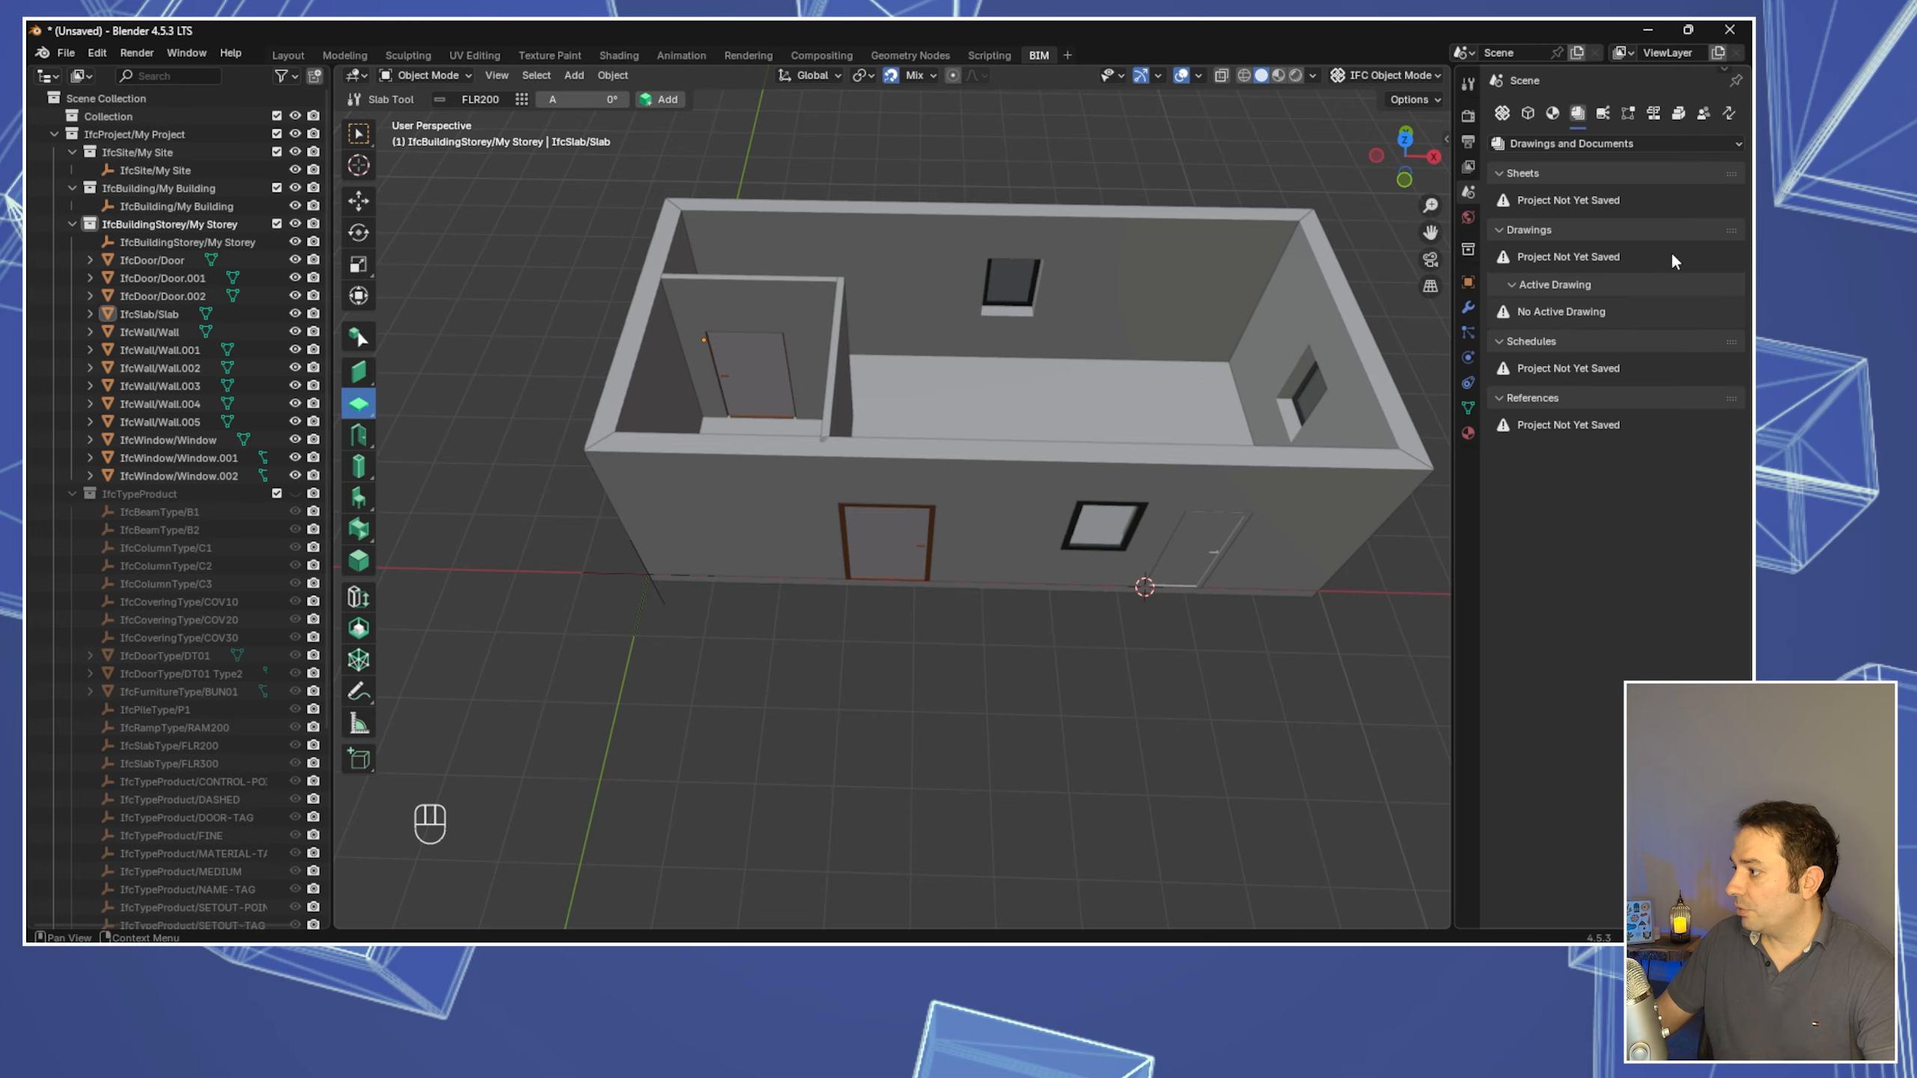
middle_drag(1340, 402, 1339, 418)
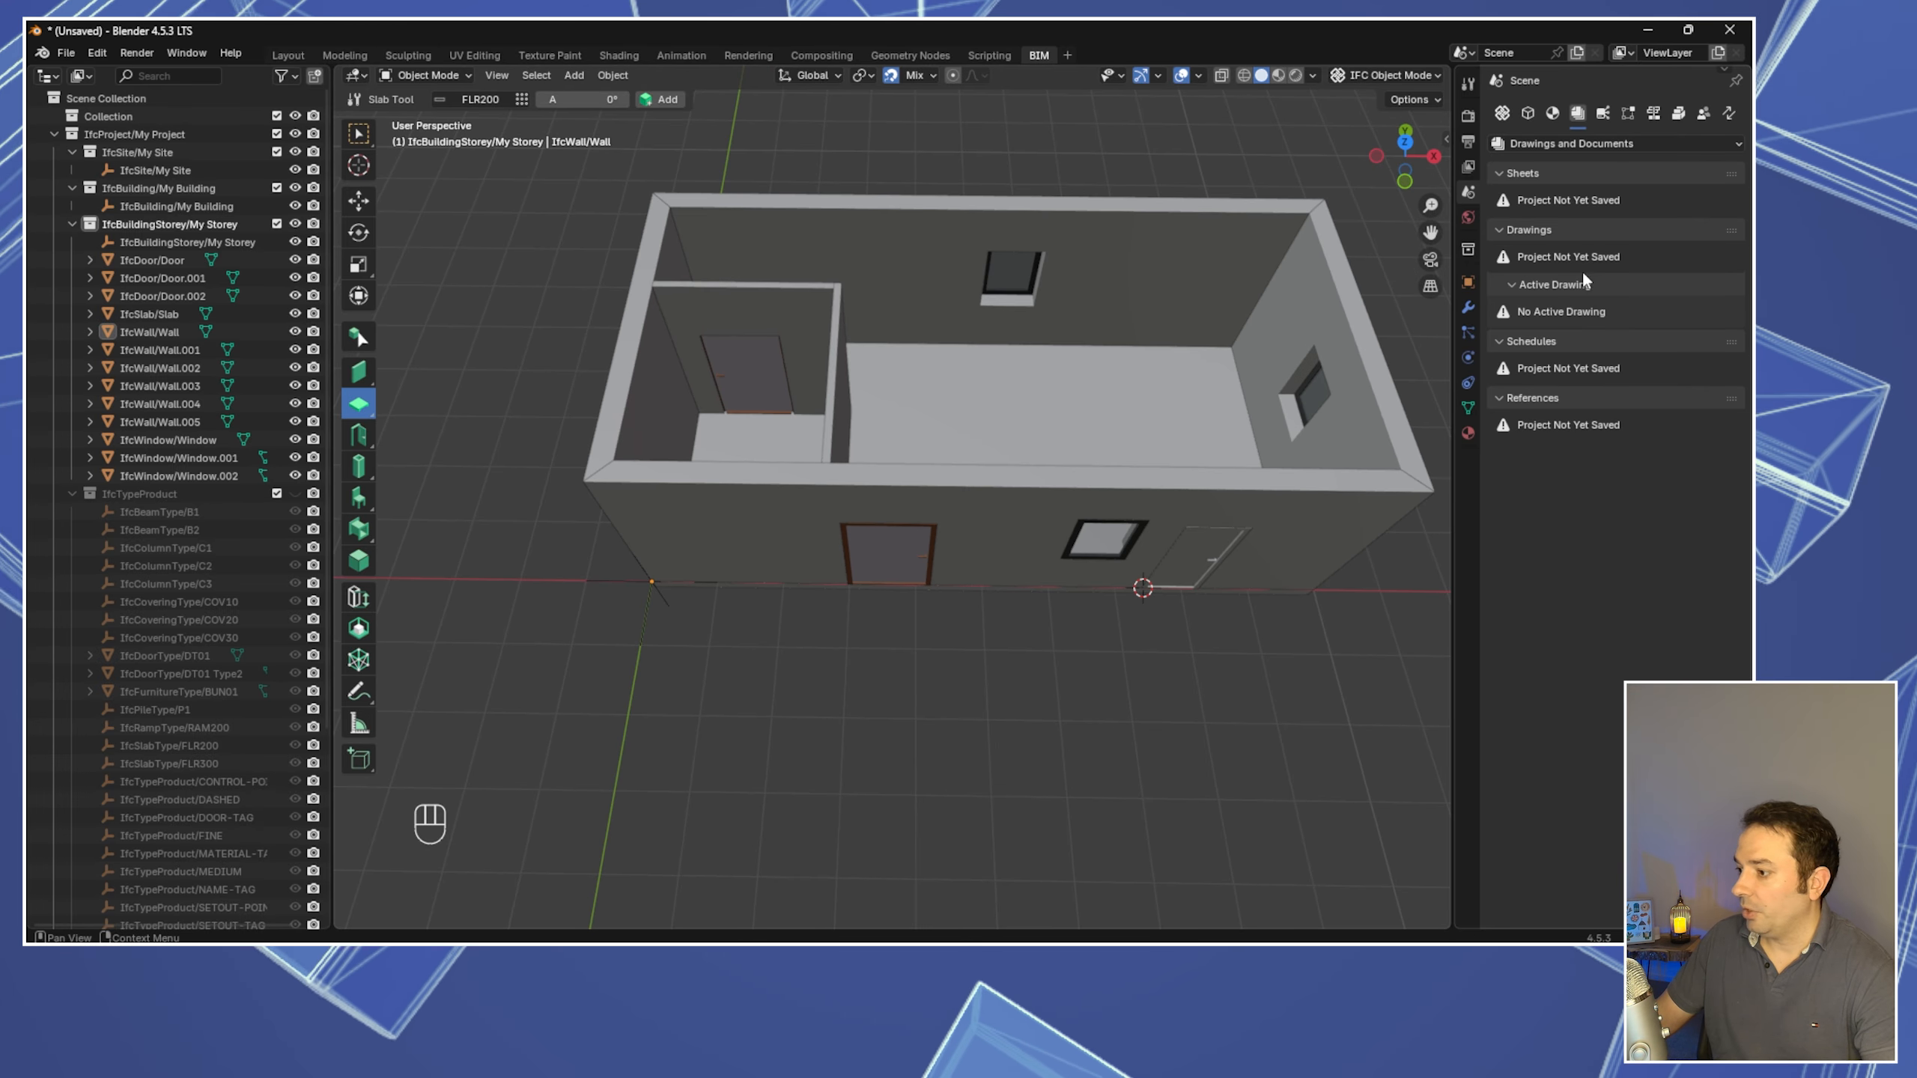
click(66, 54)
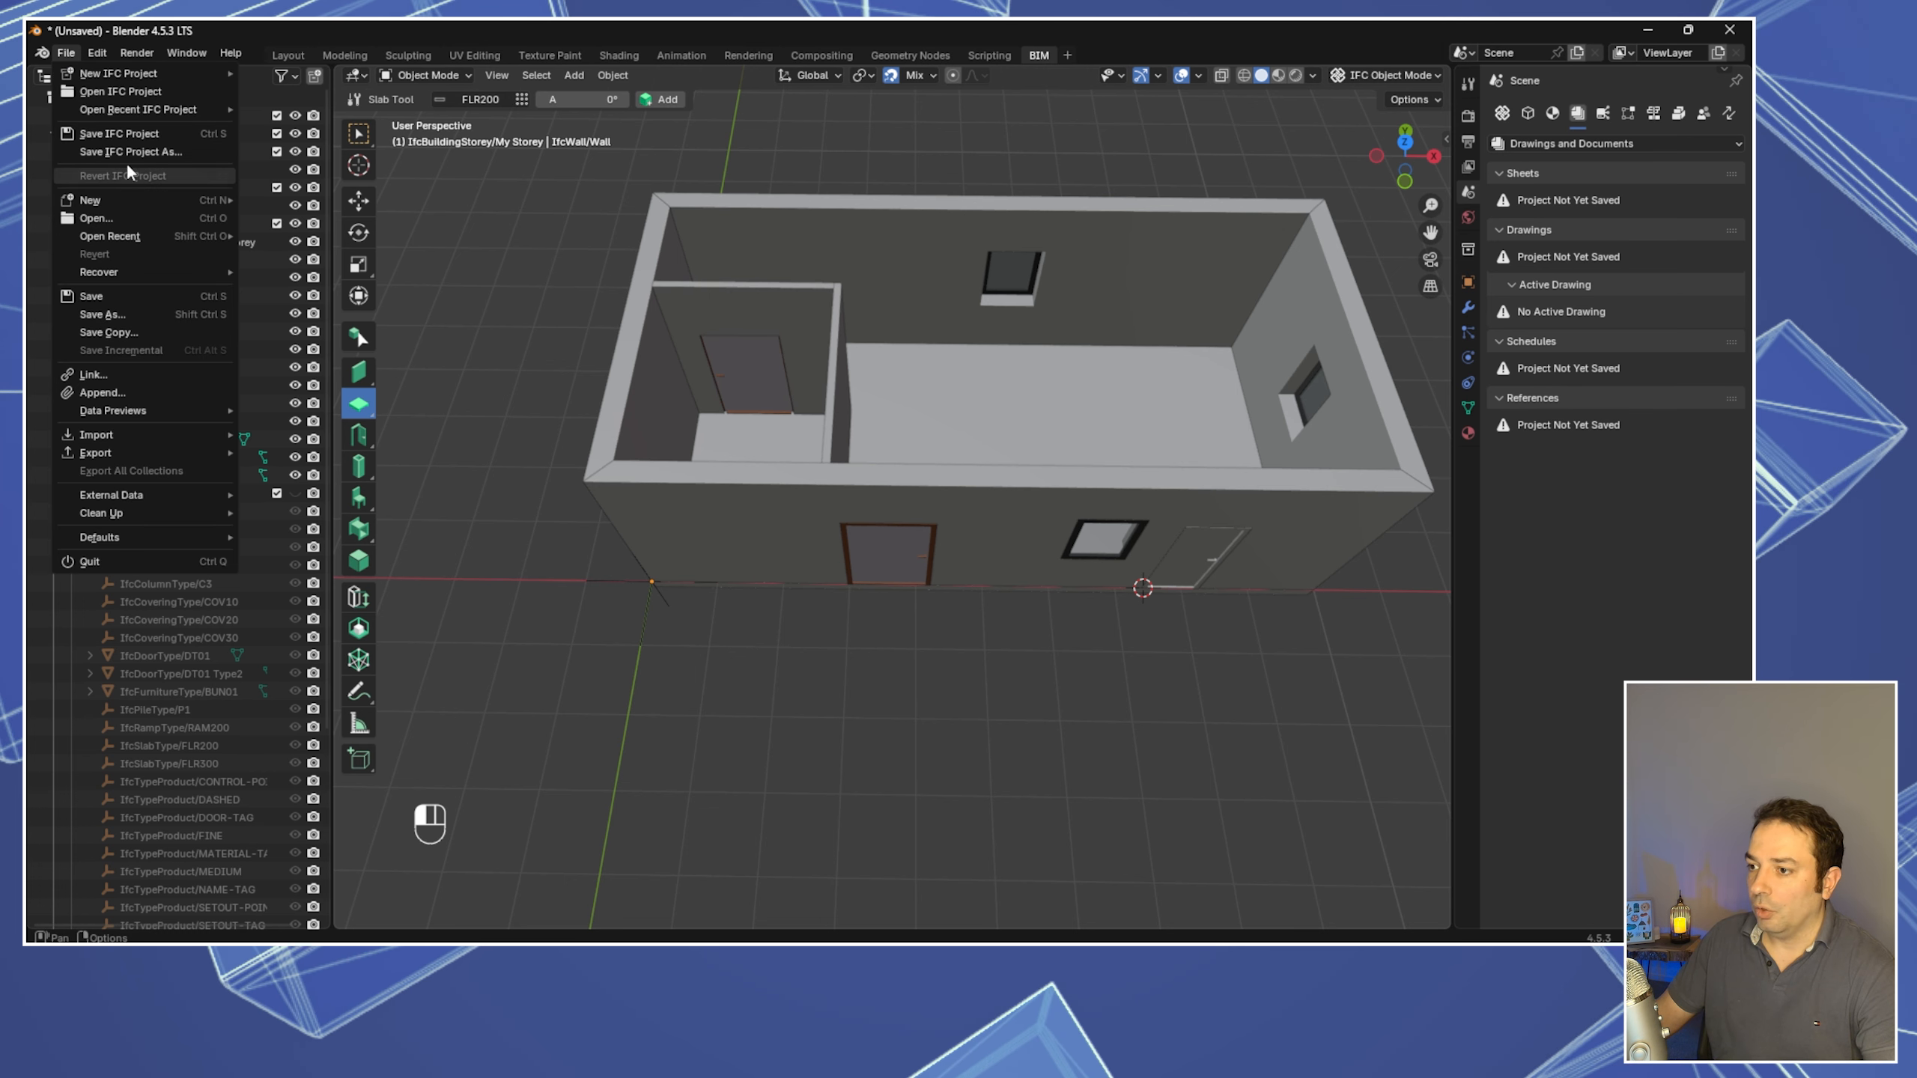
key(ctrl+s)
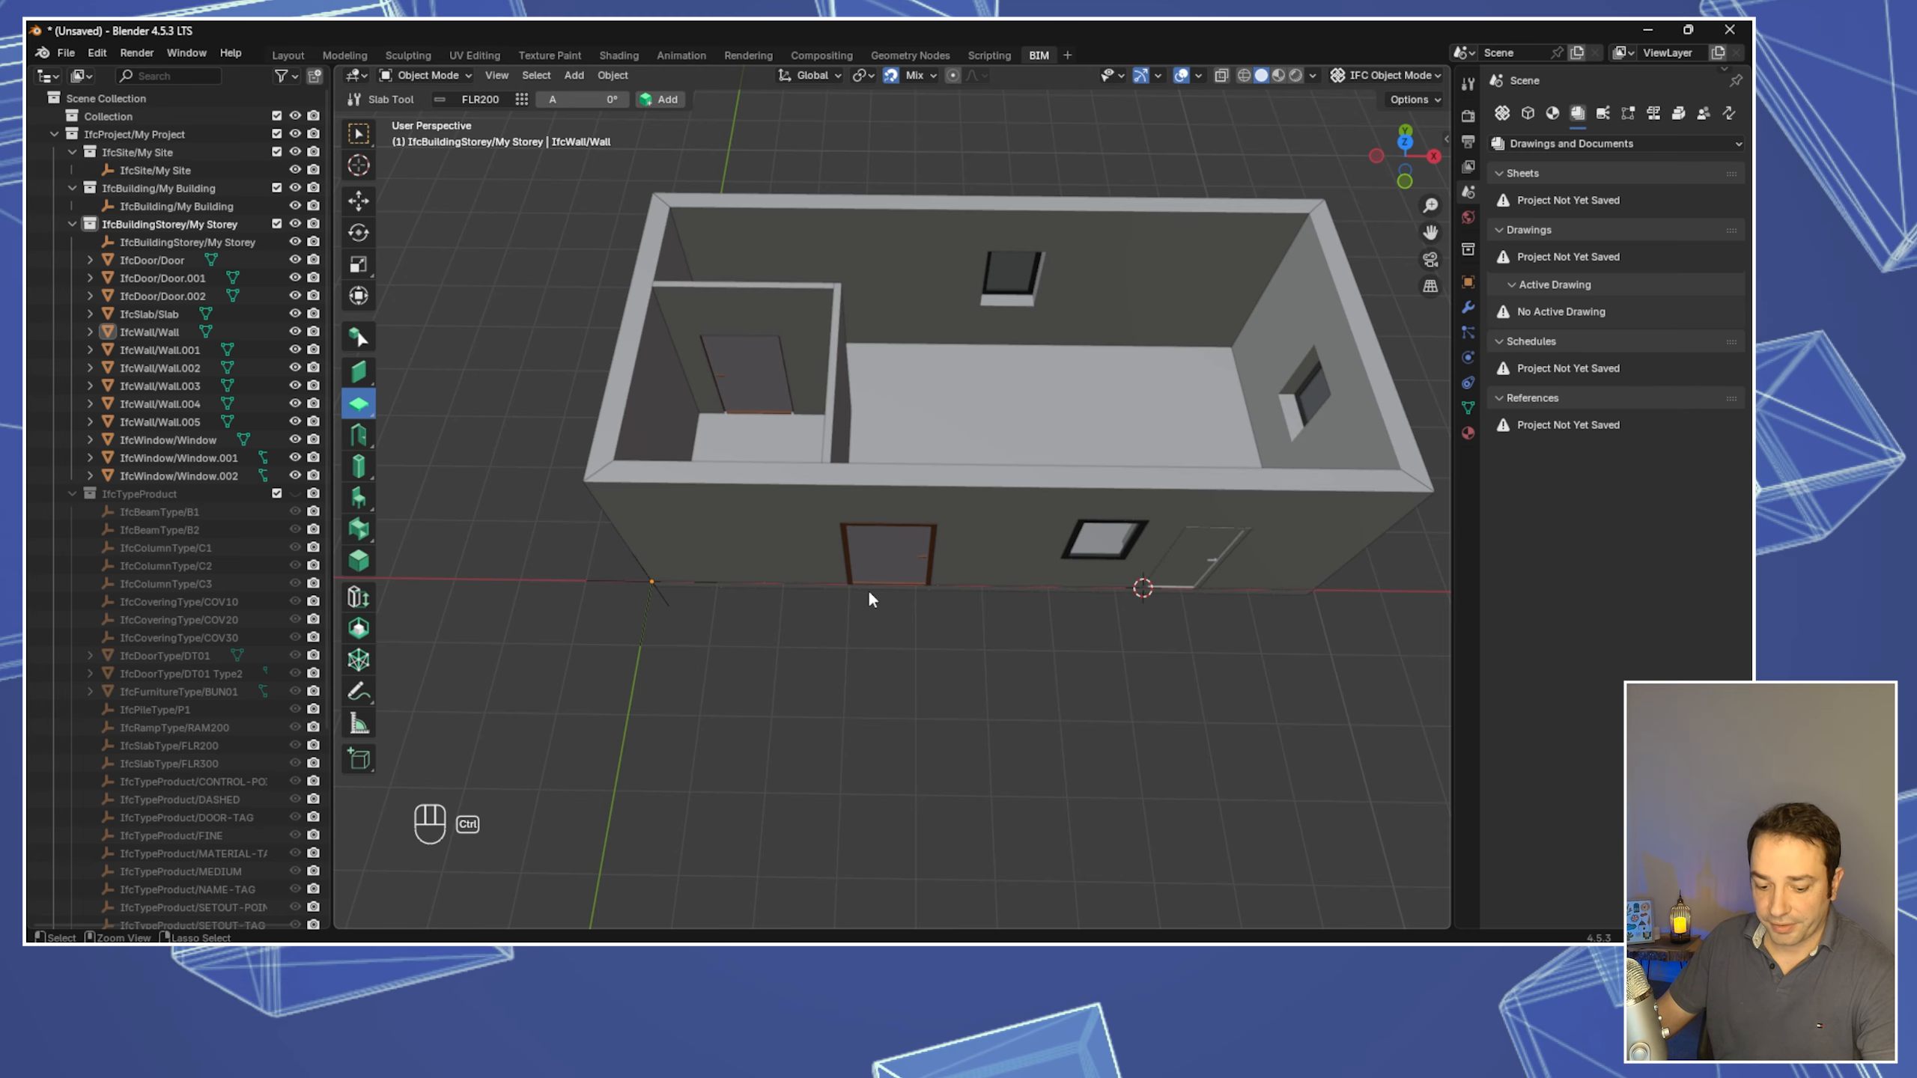
key(ctrl+s)
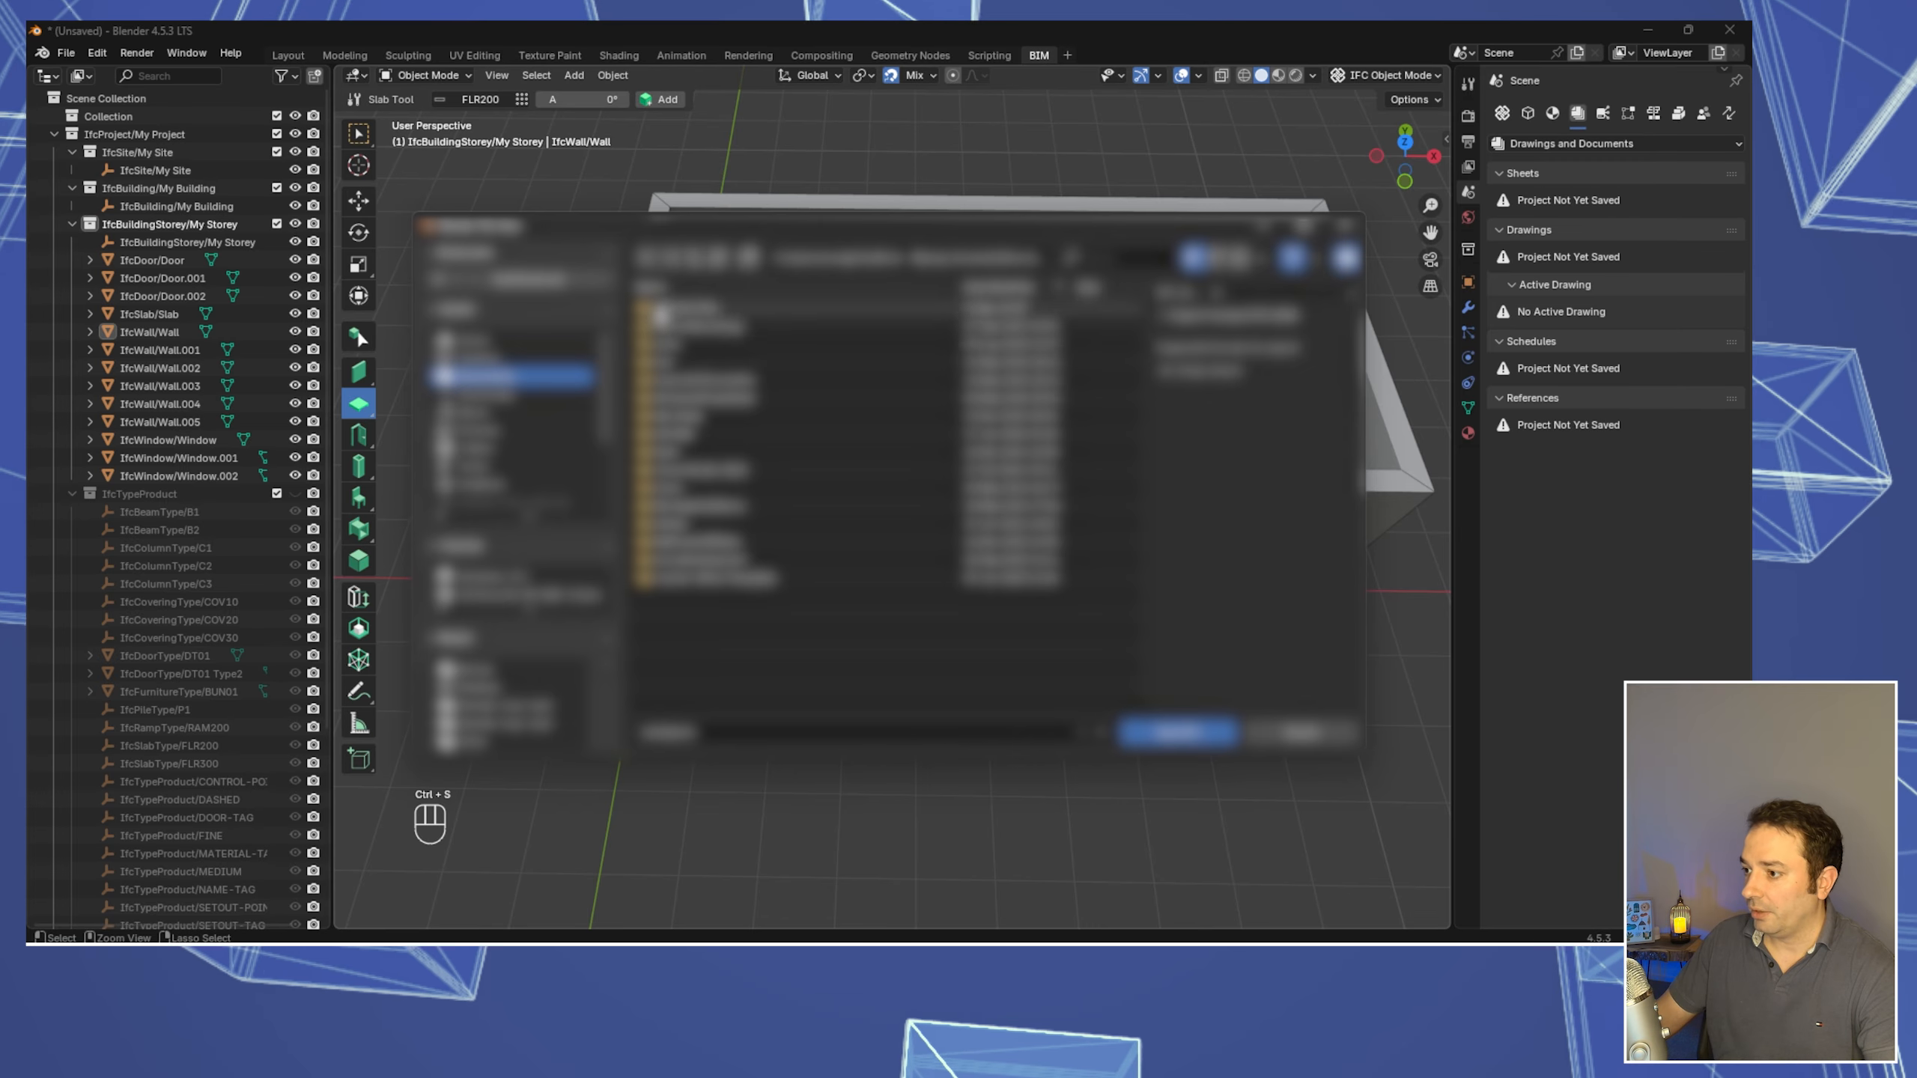
click(500, 361)
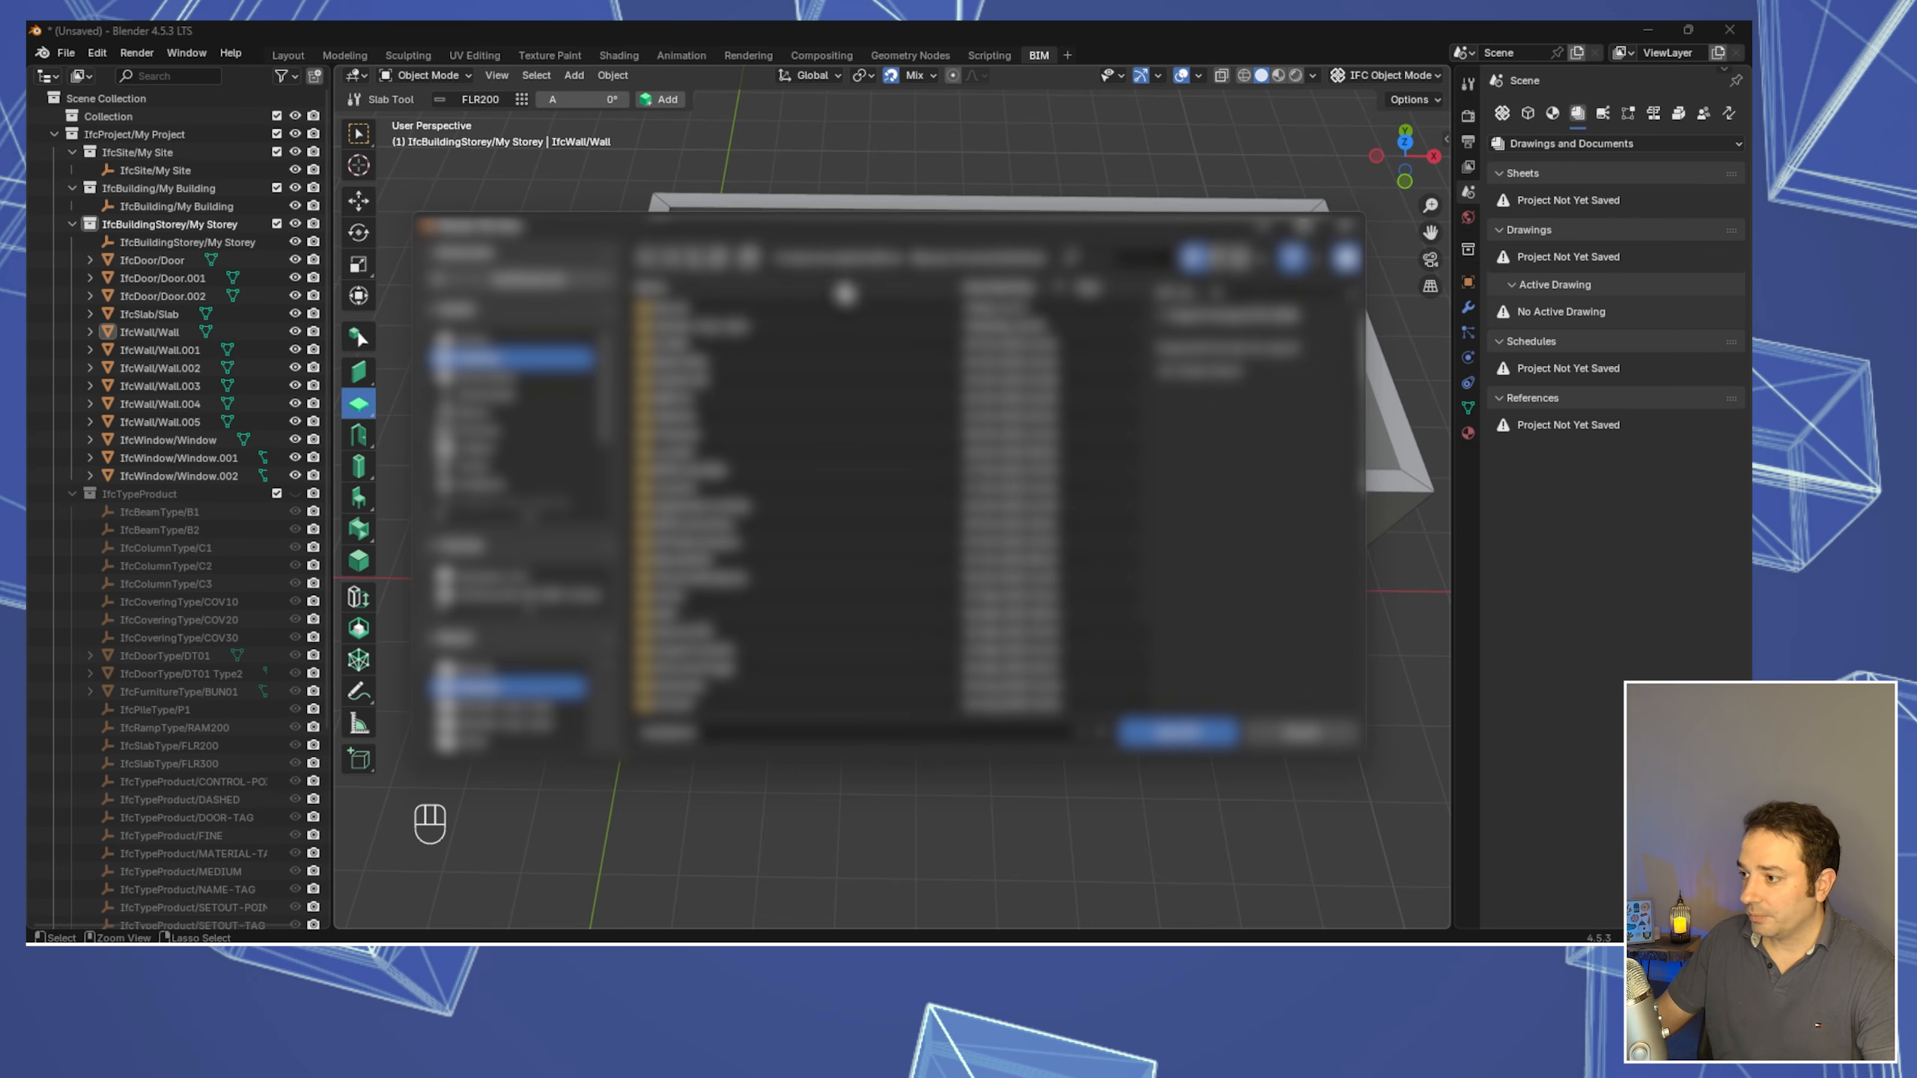
double_click(717, 314)
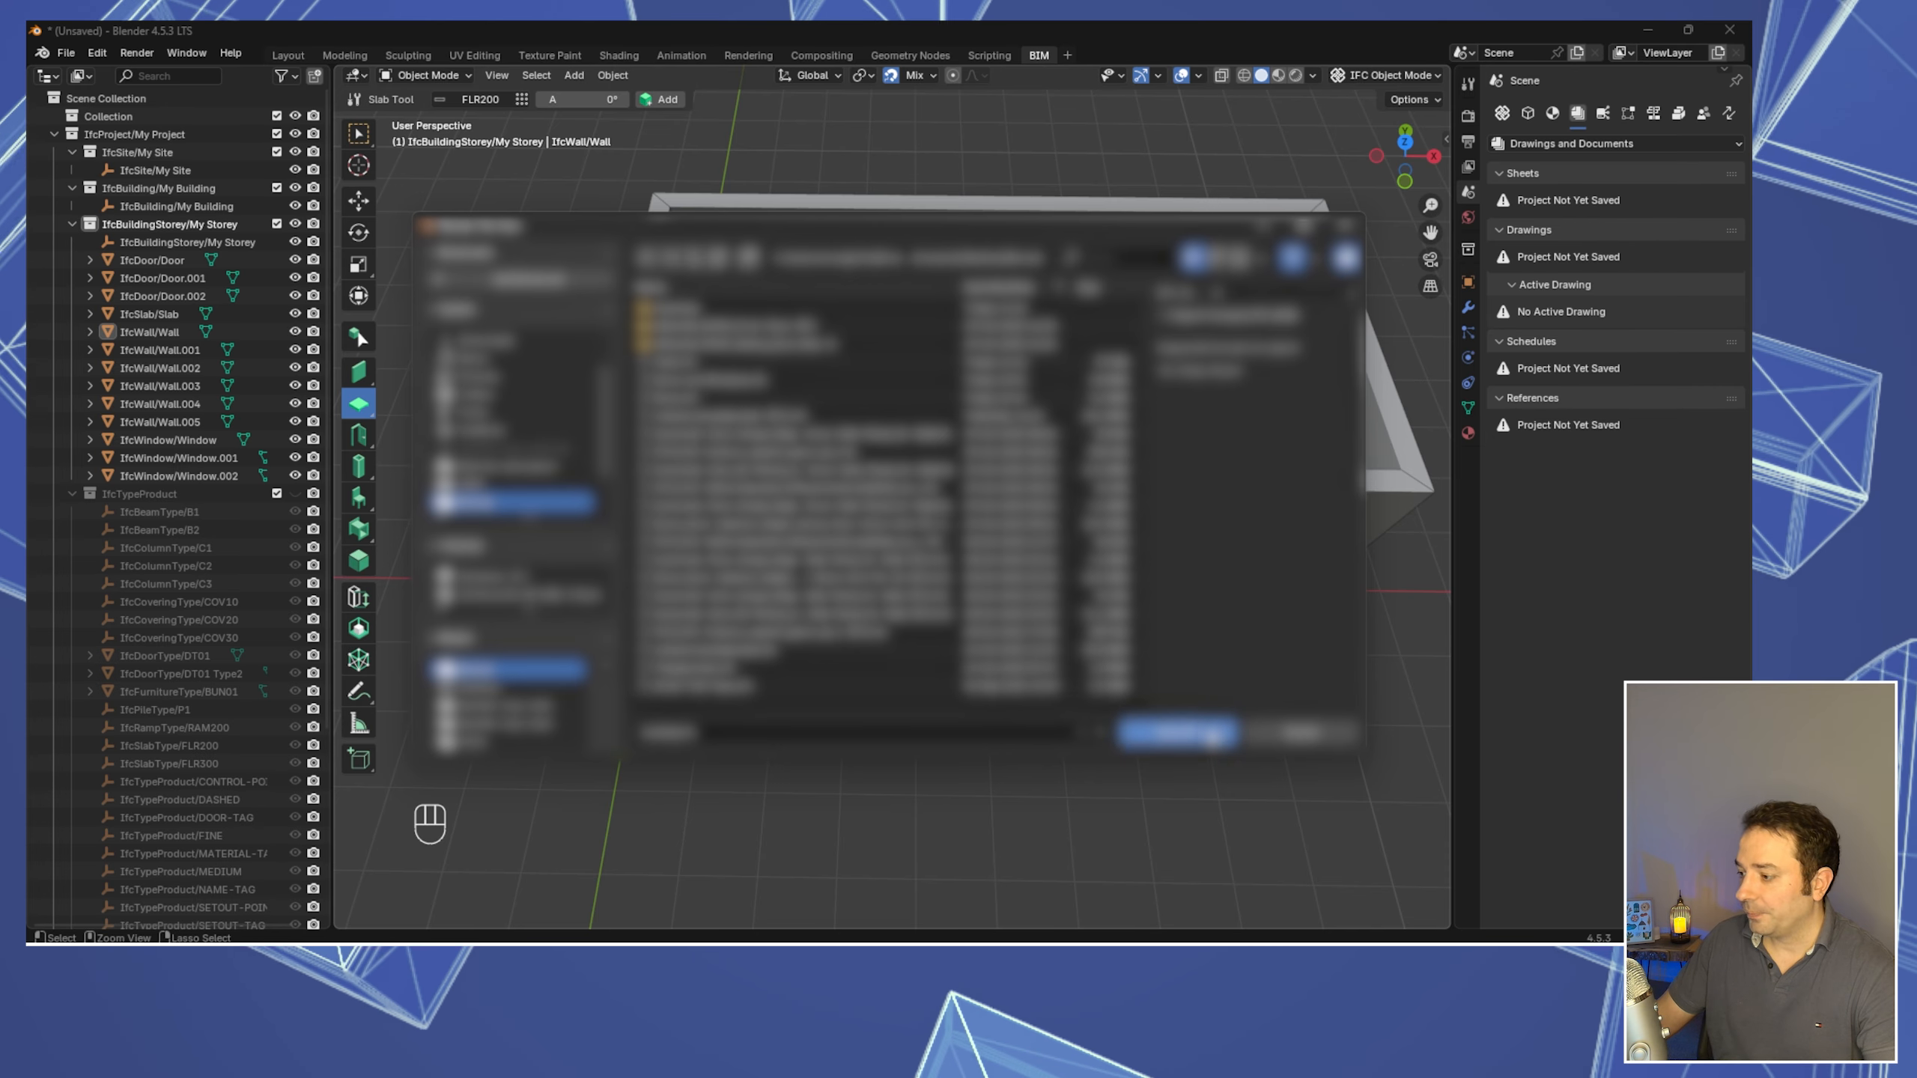
text(TestIFC)
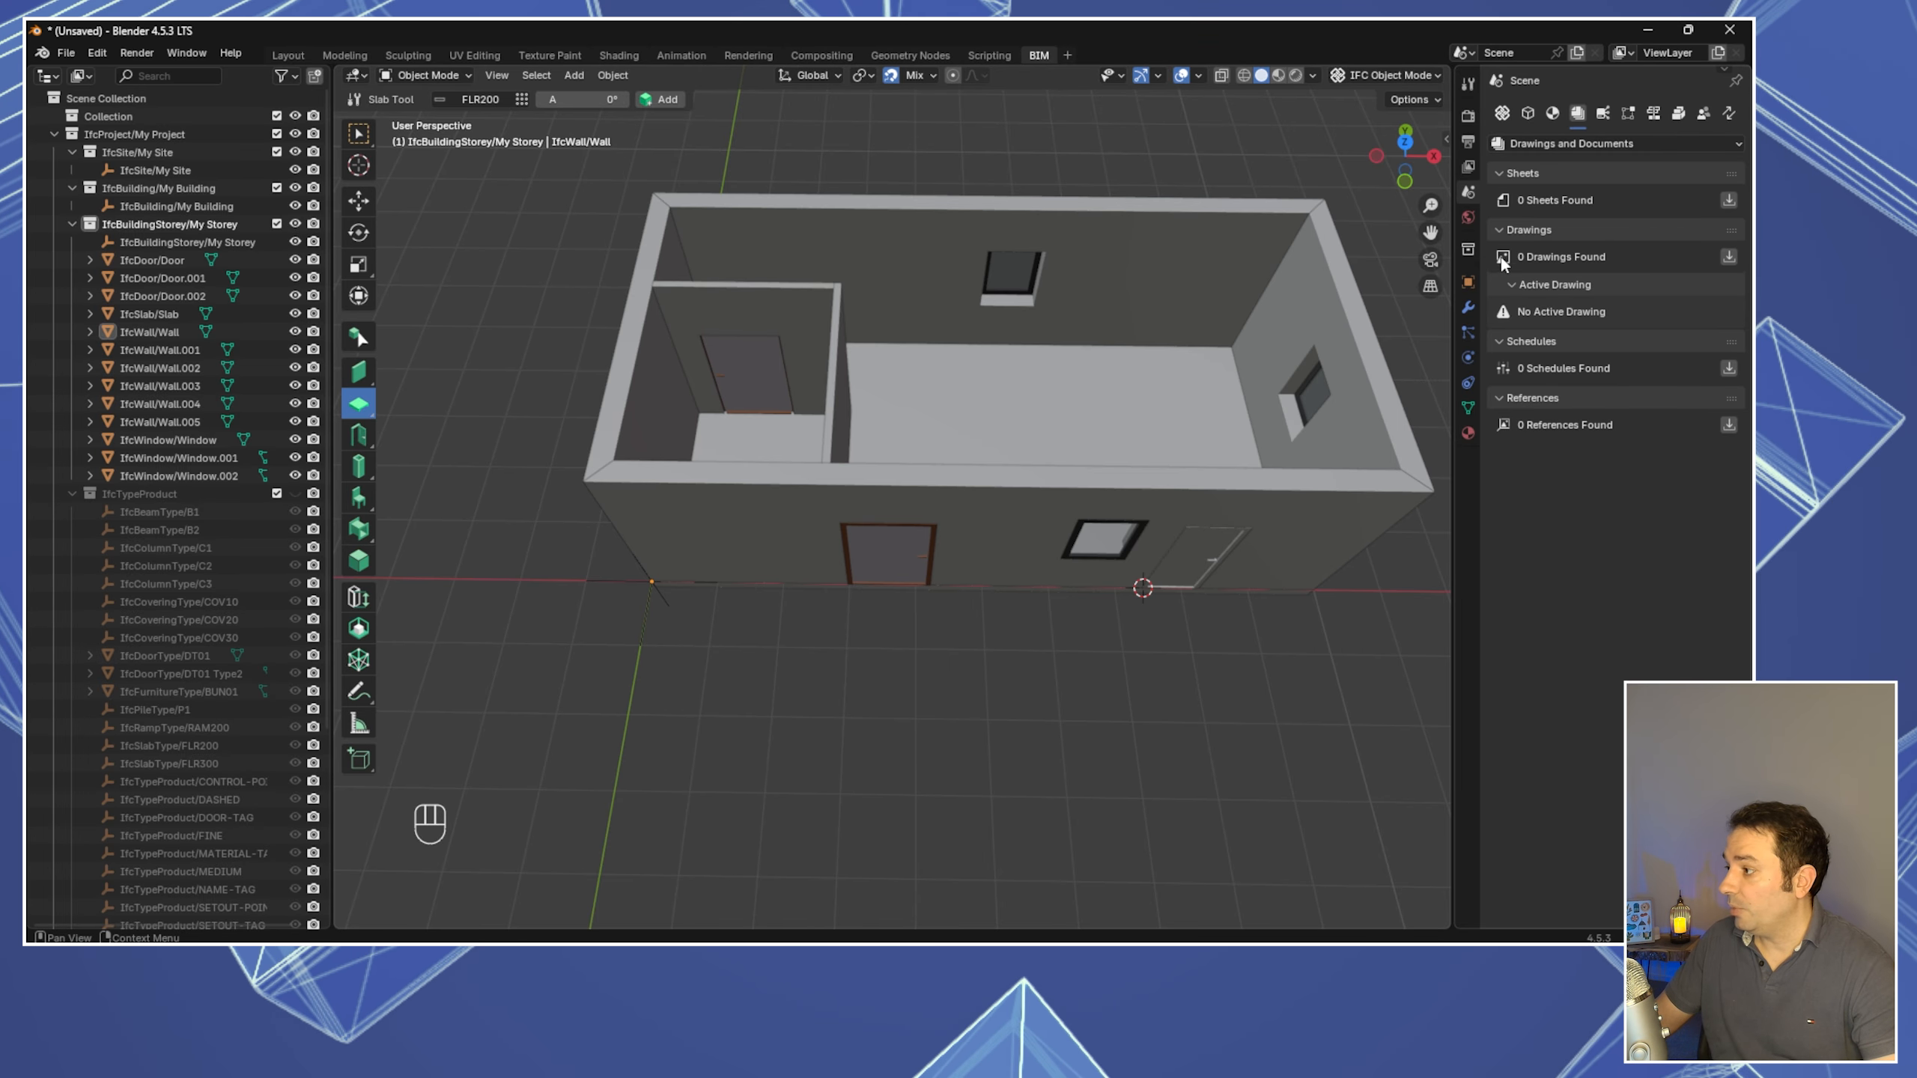
Load the project's drawings and add a new plan drawing located at My Storey
click(1729, 259)
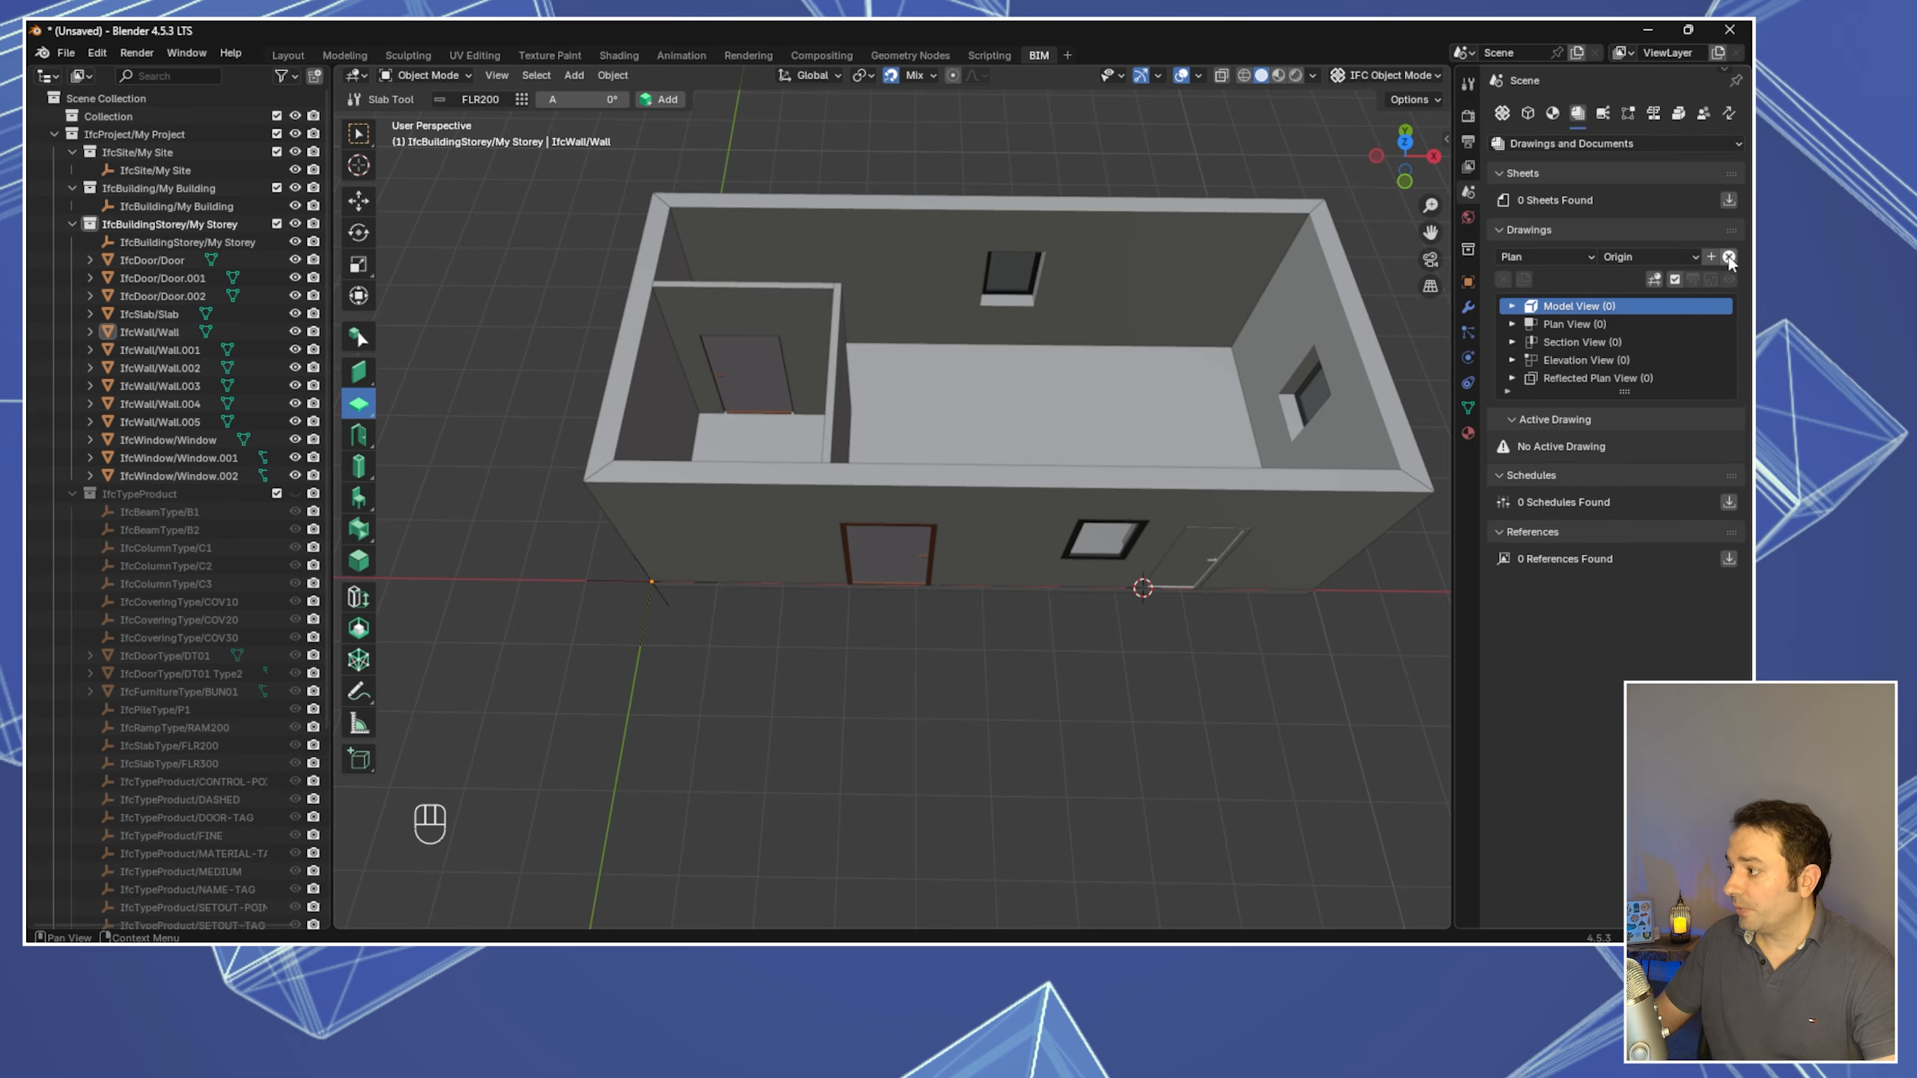
click(1574, 325)
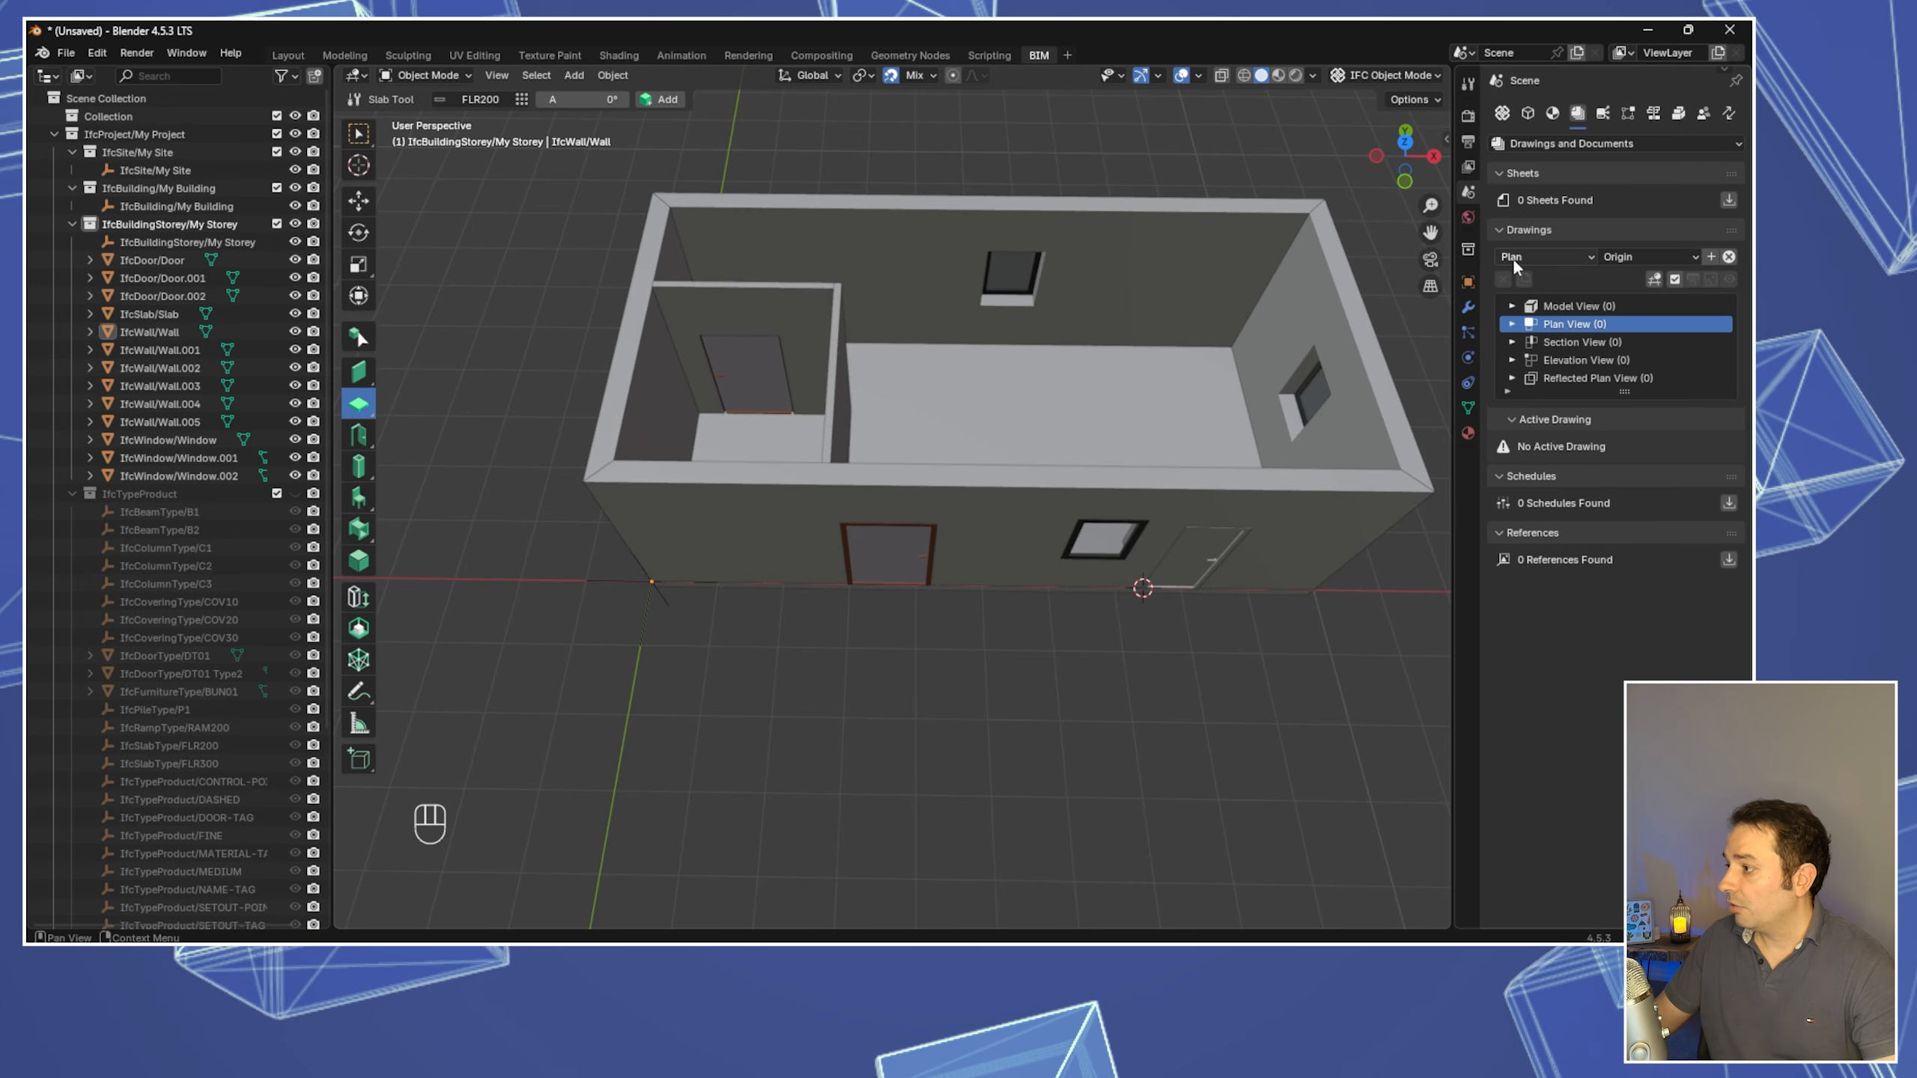
click(1621, 258)
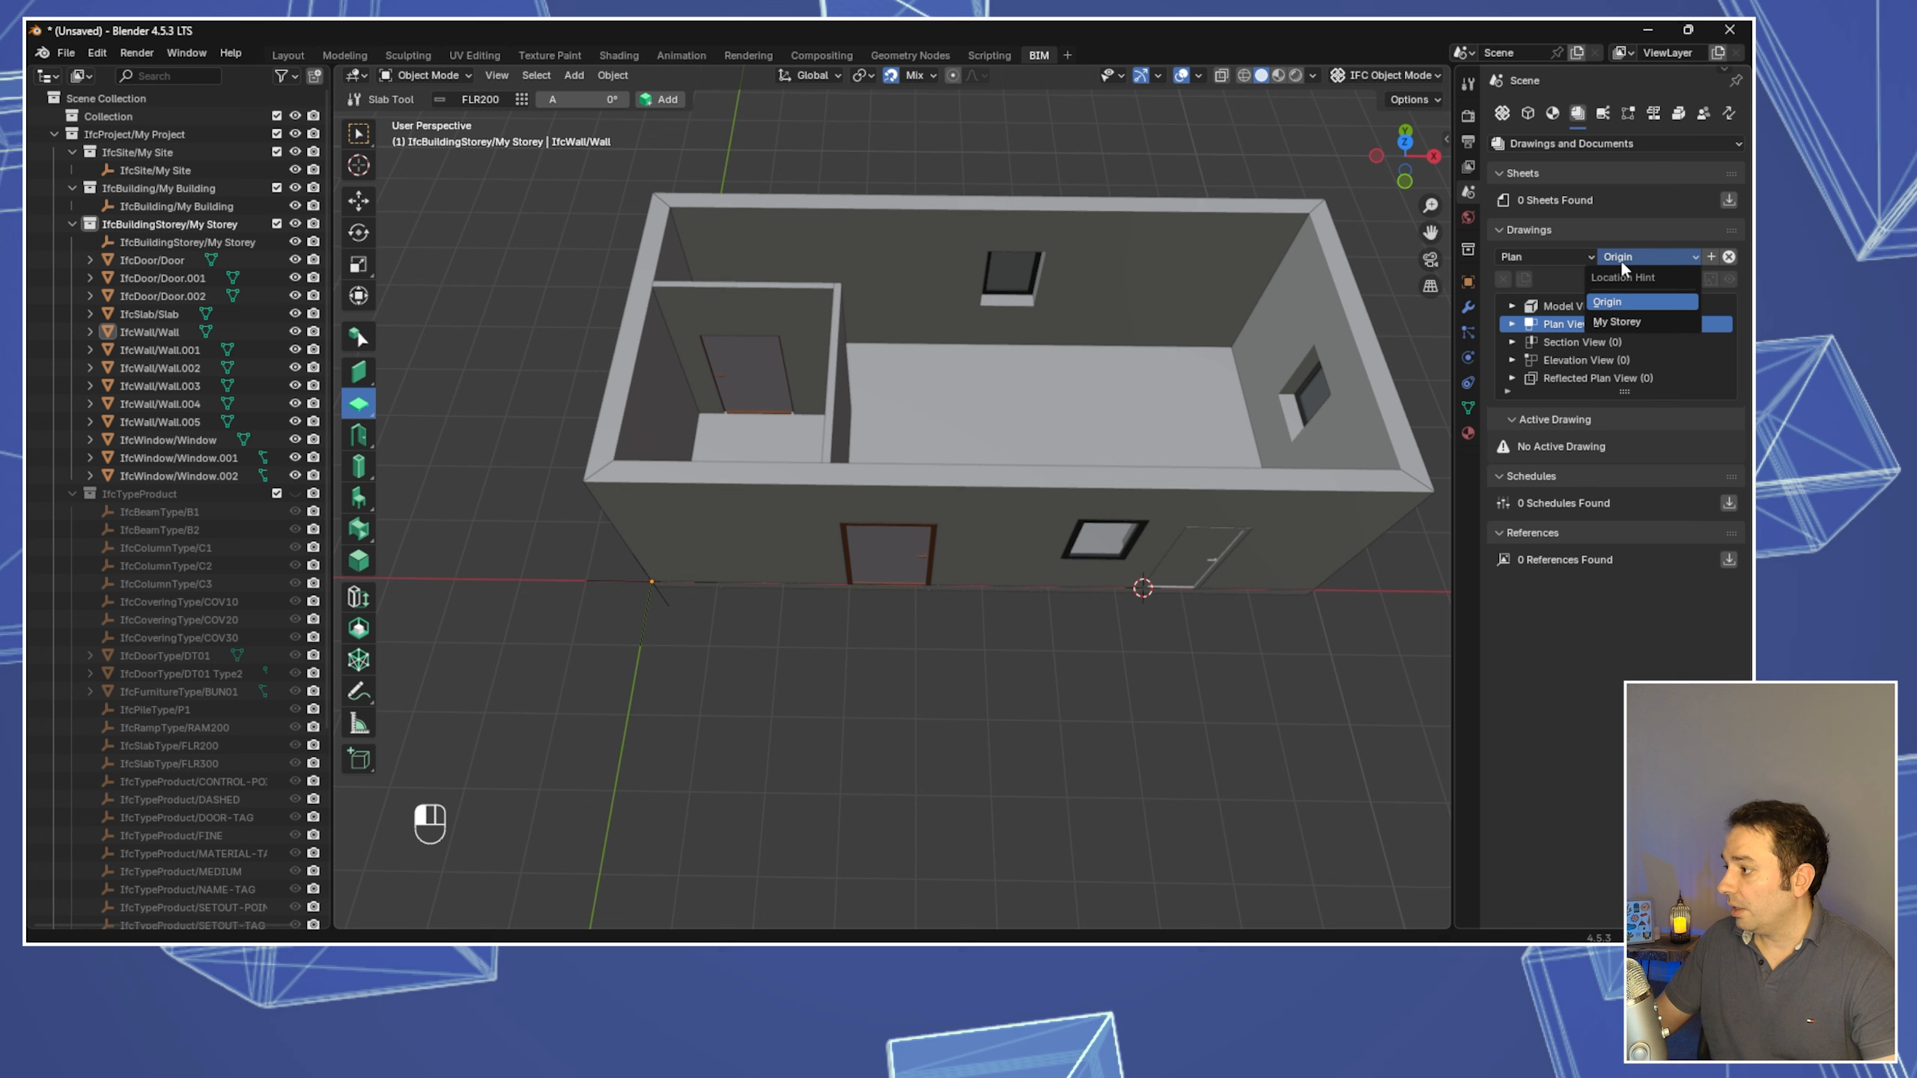
click(1621, 321)
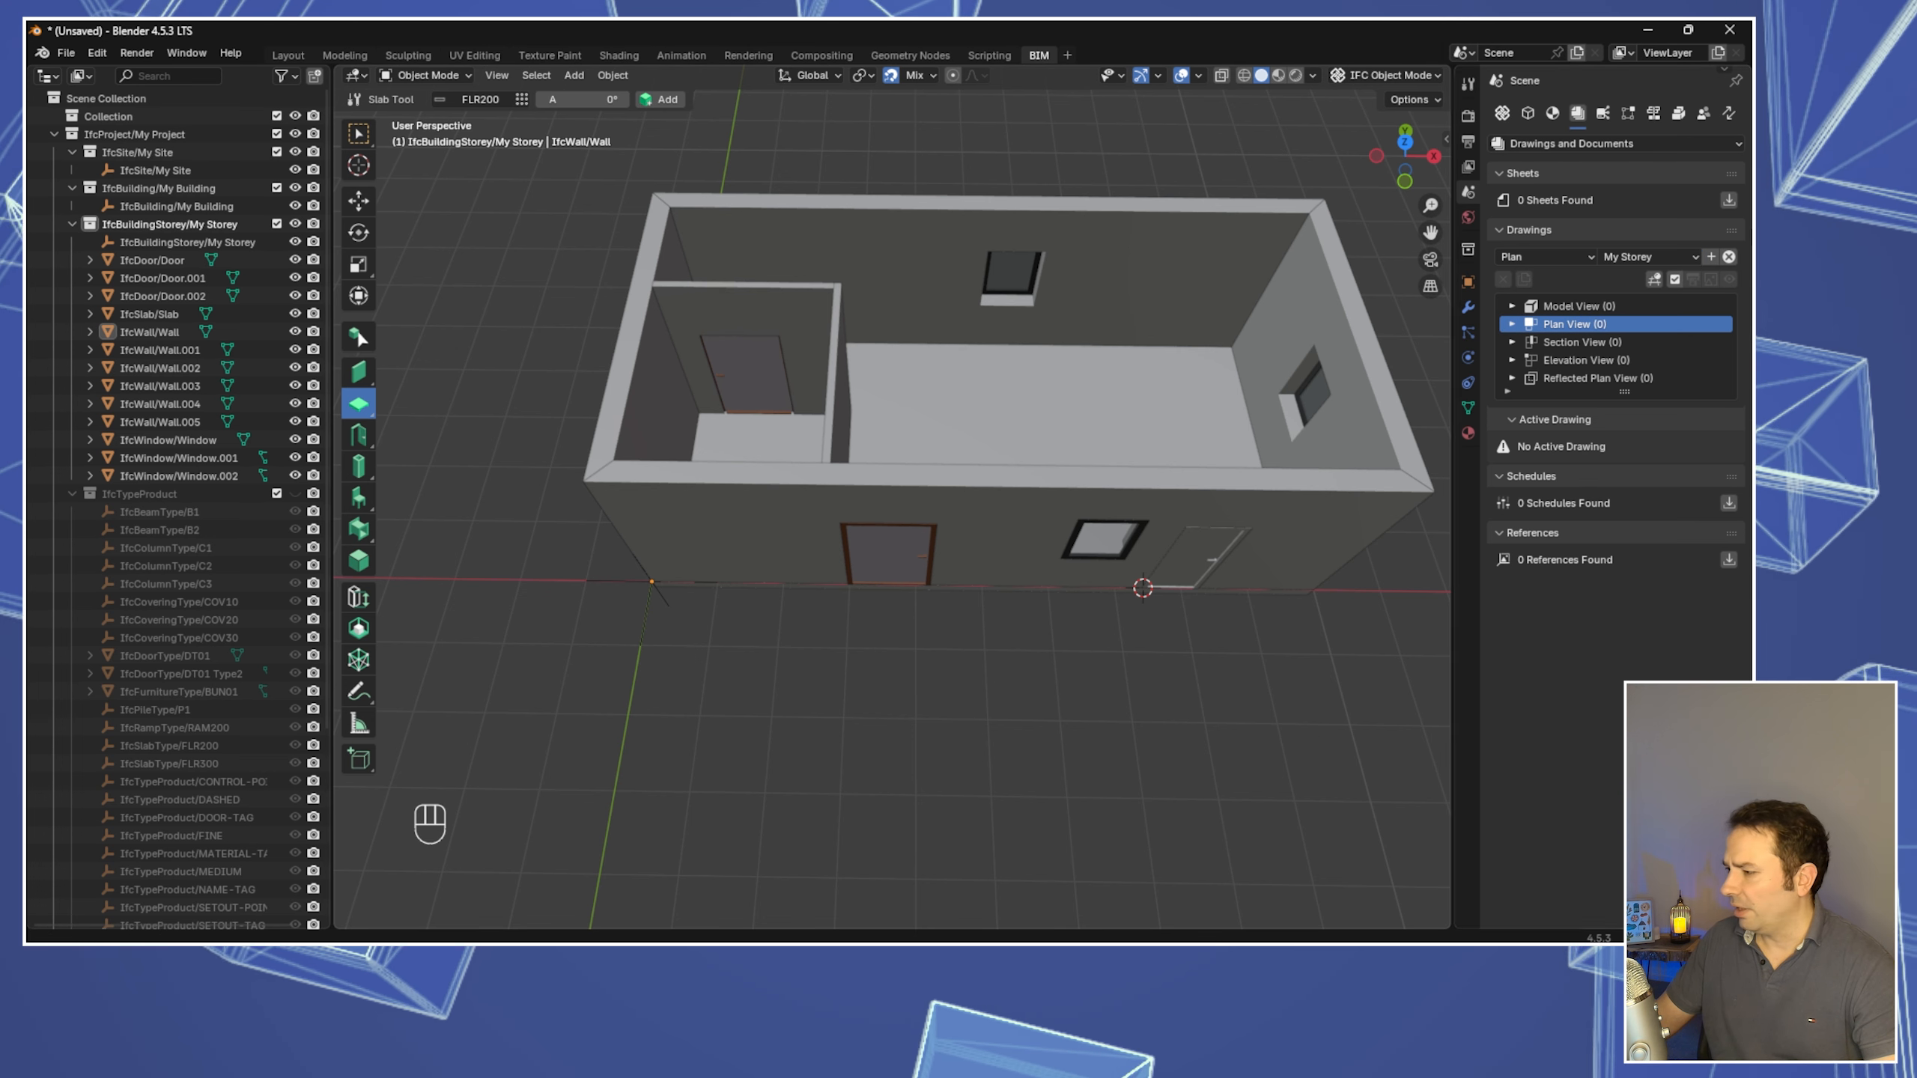
click(1710, 258)
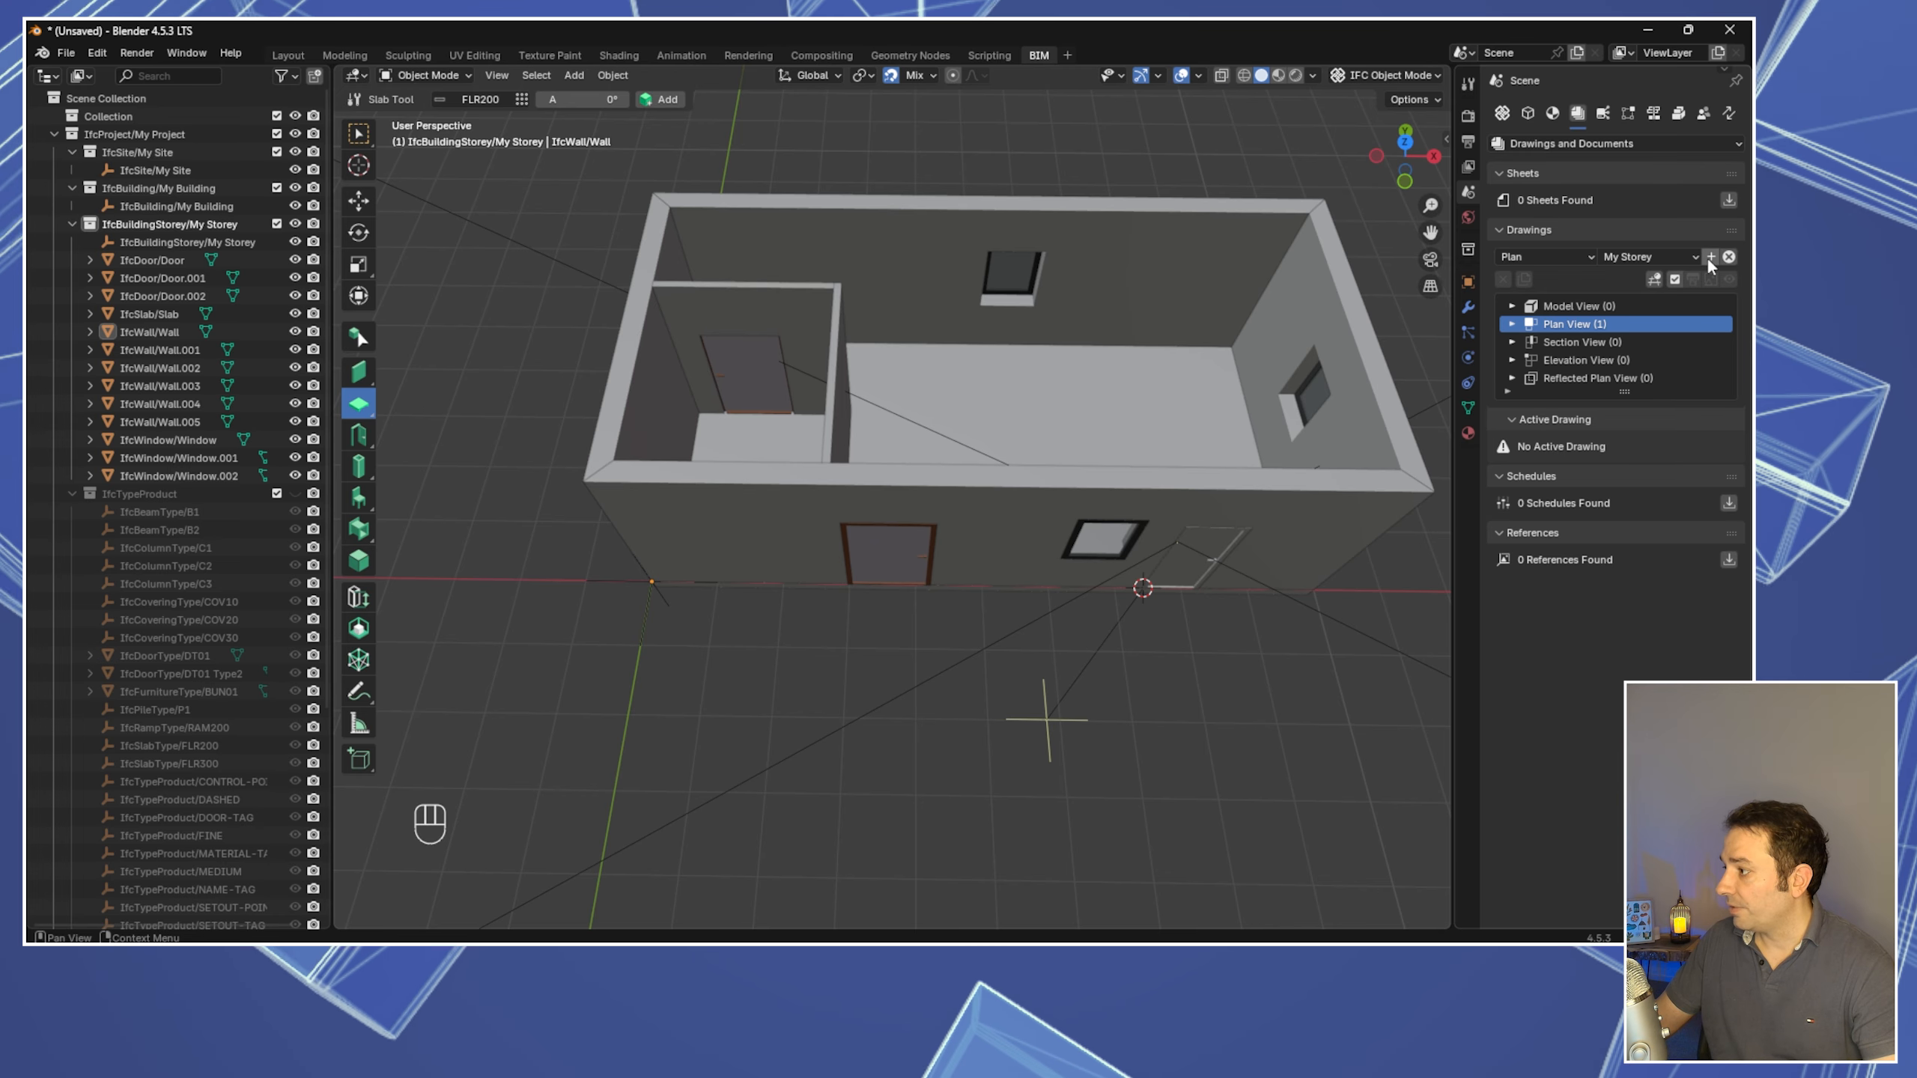
Expand the plan views and activate the MY STOREY PLAN drawing
click(1512, 325)
click(1590, 342)
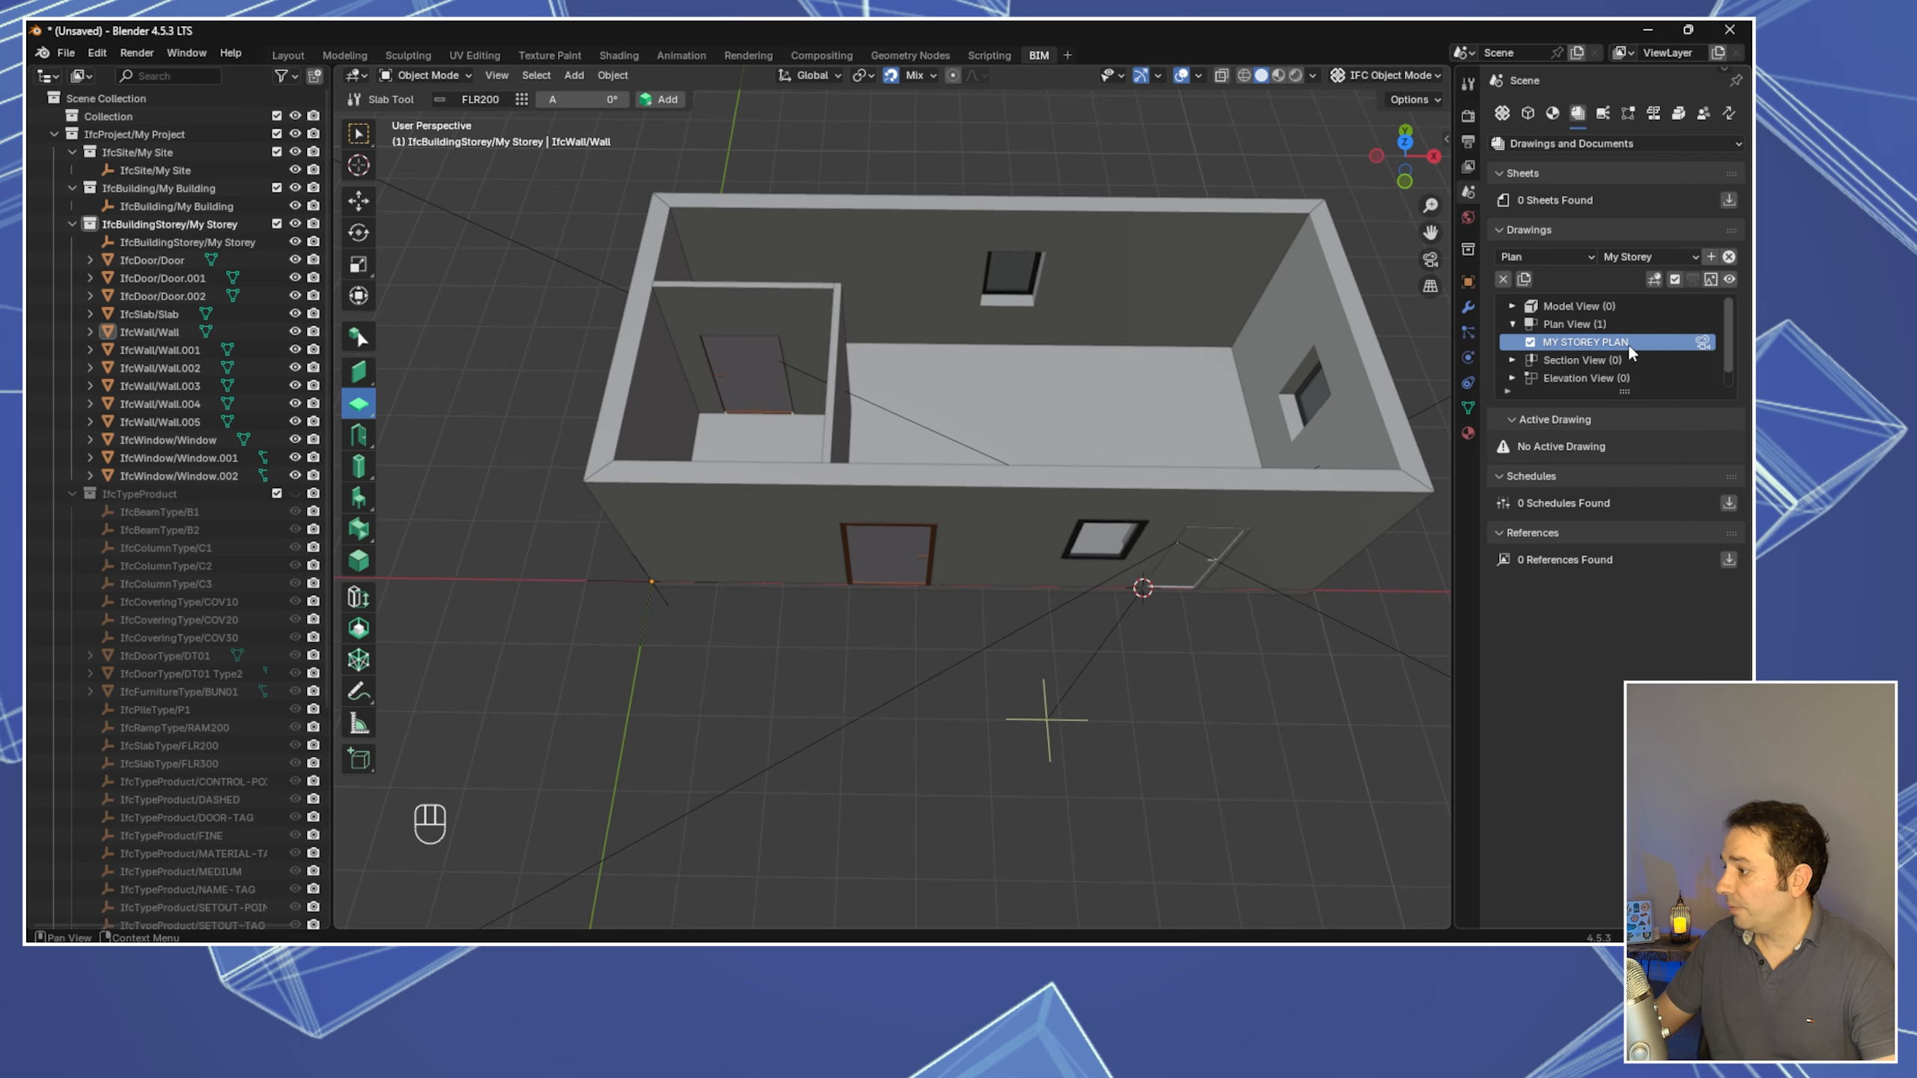
click(1703, 343)
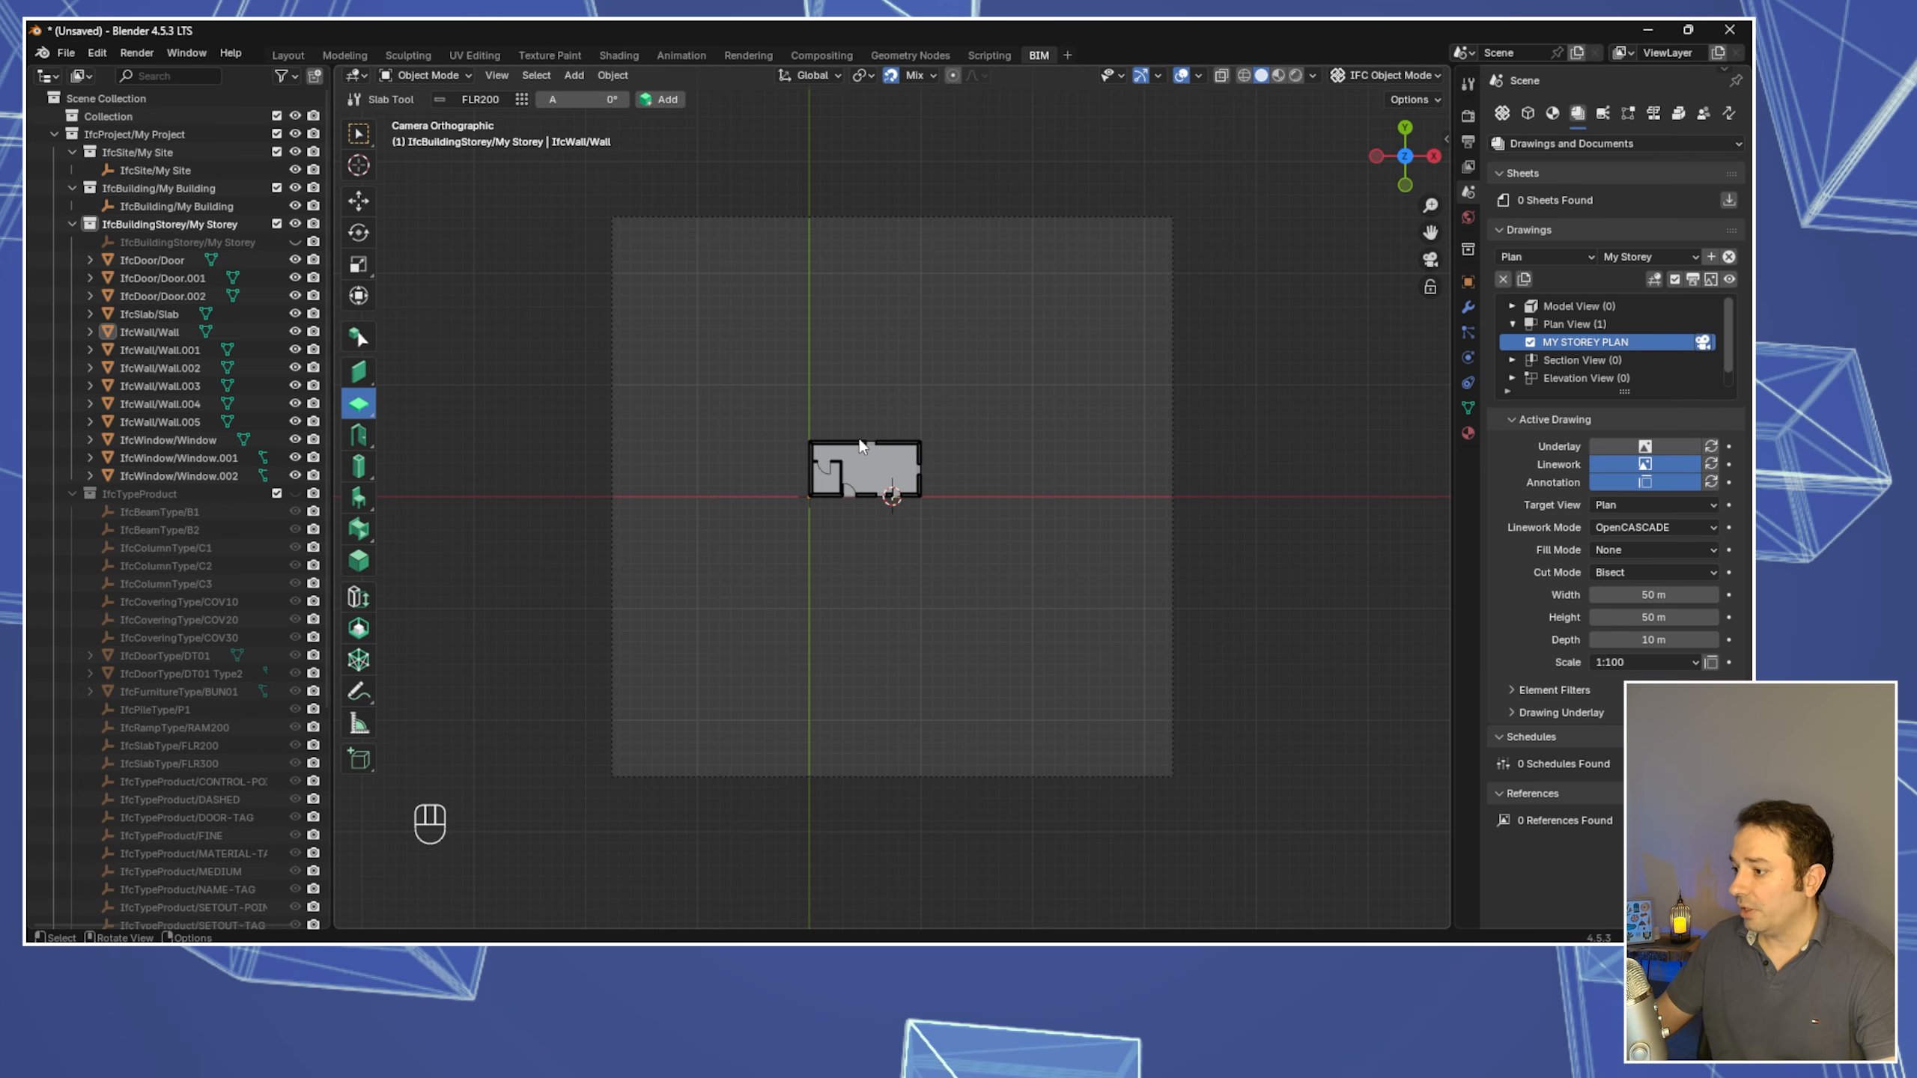
Set the active drawing's width to 20 m and its height to 10 m
click(1649, 597)
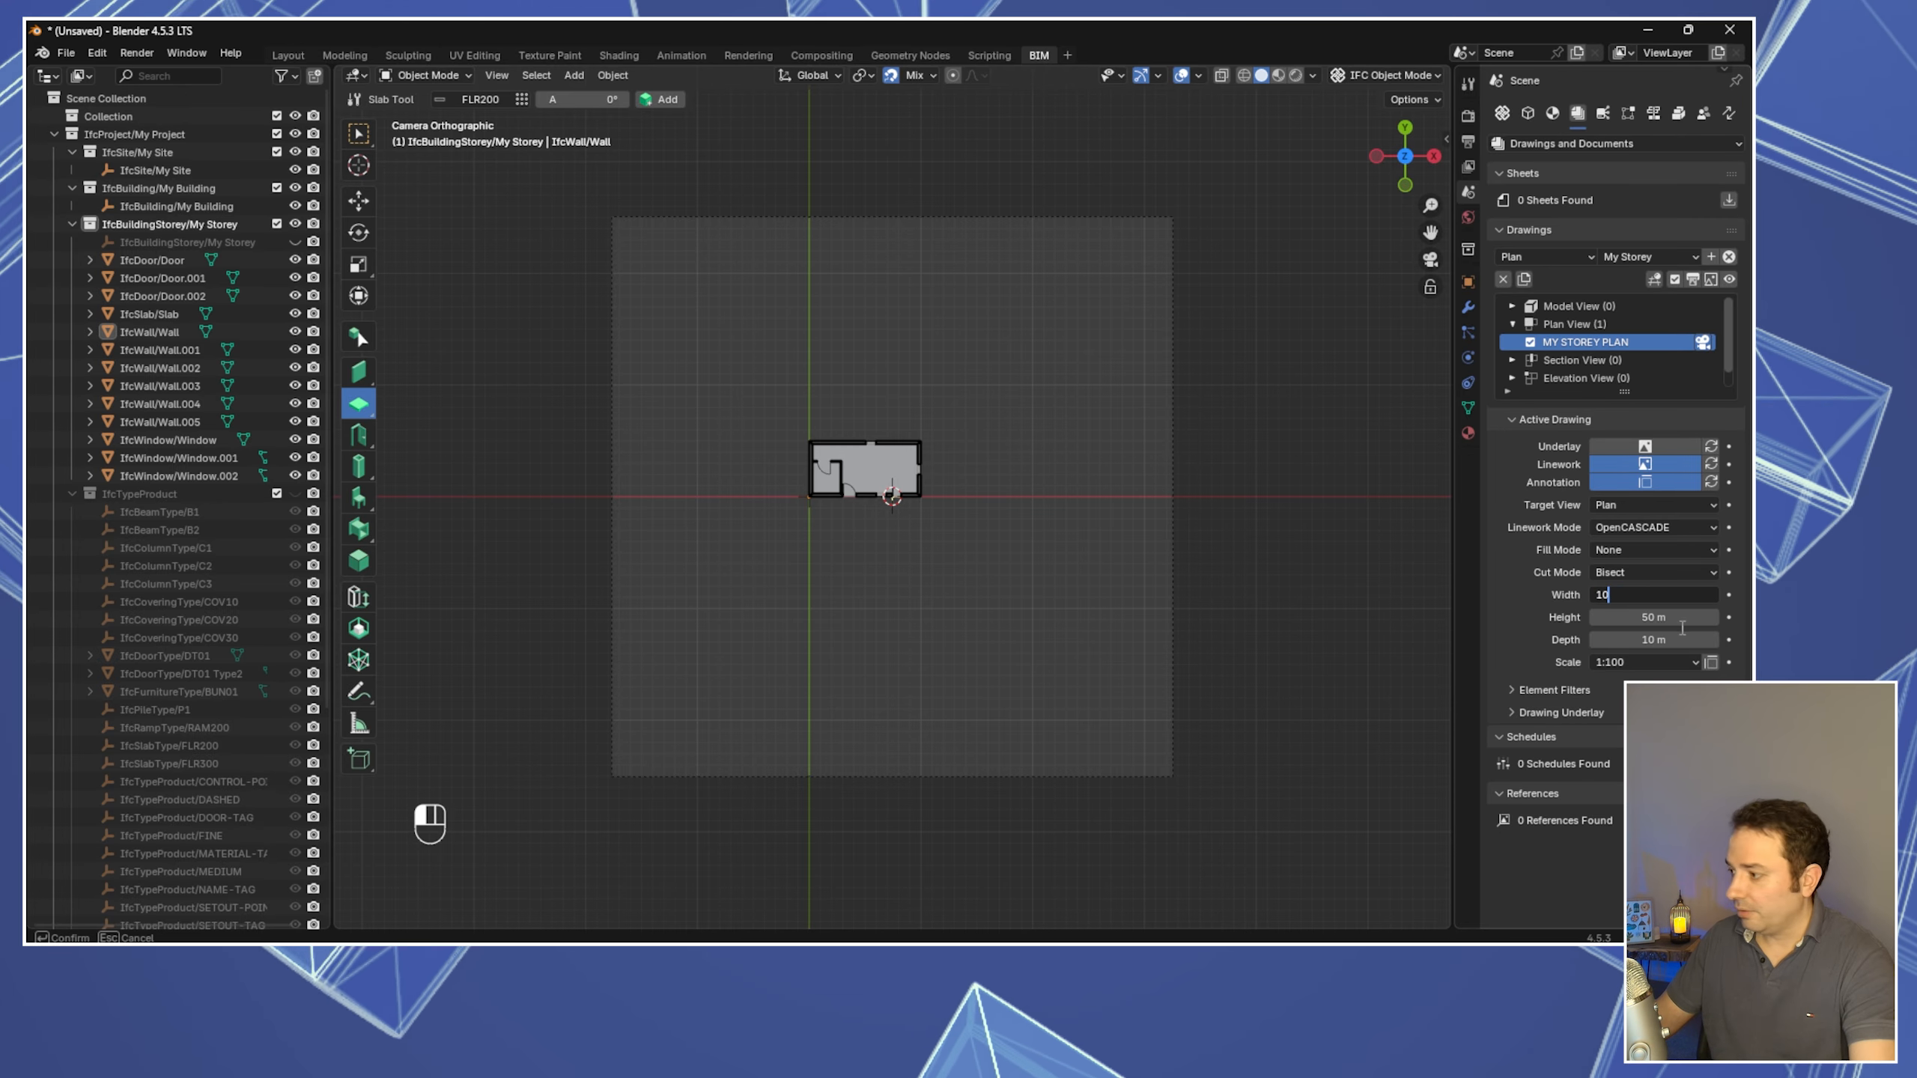
key(Return)
drag(1649, 596, 1634, 601)
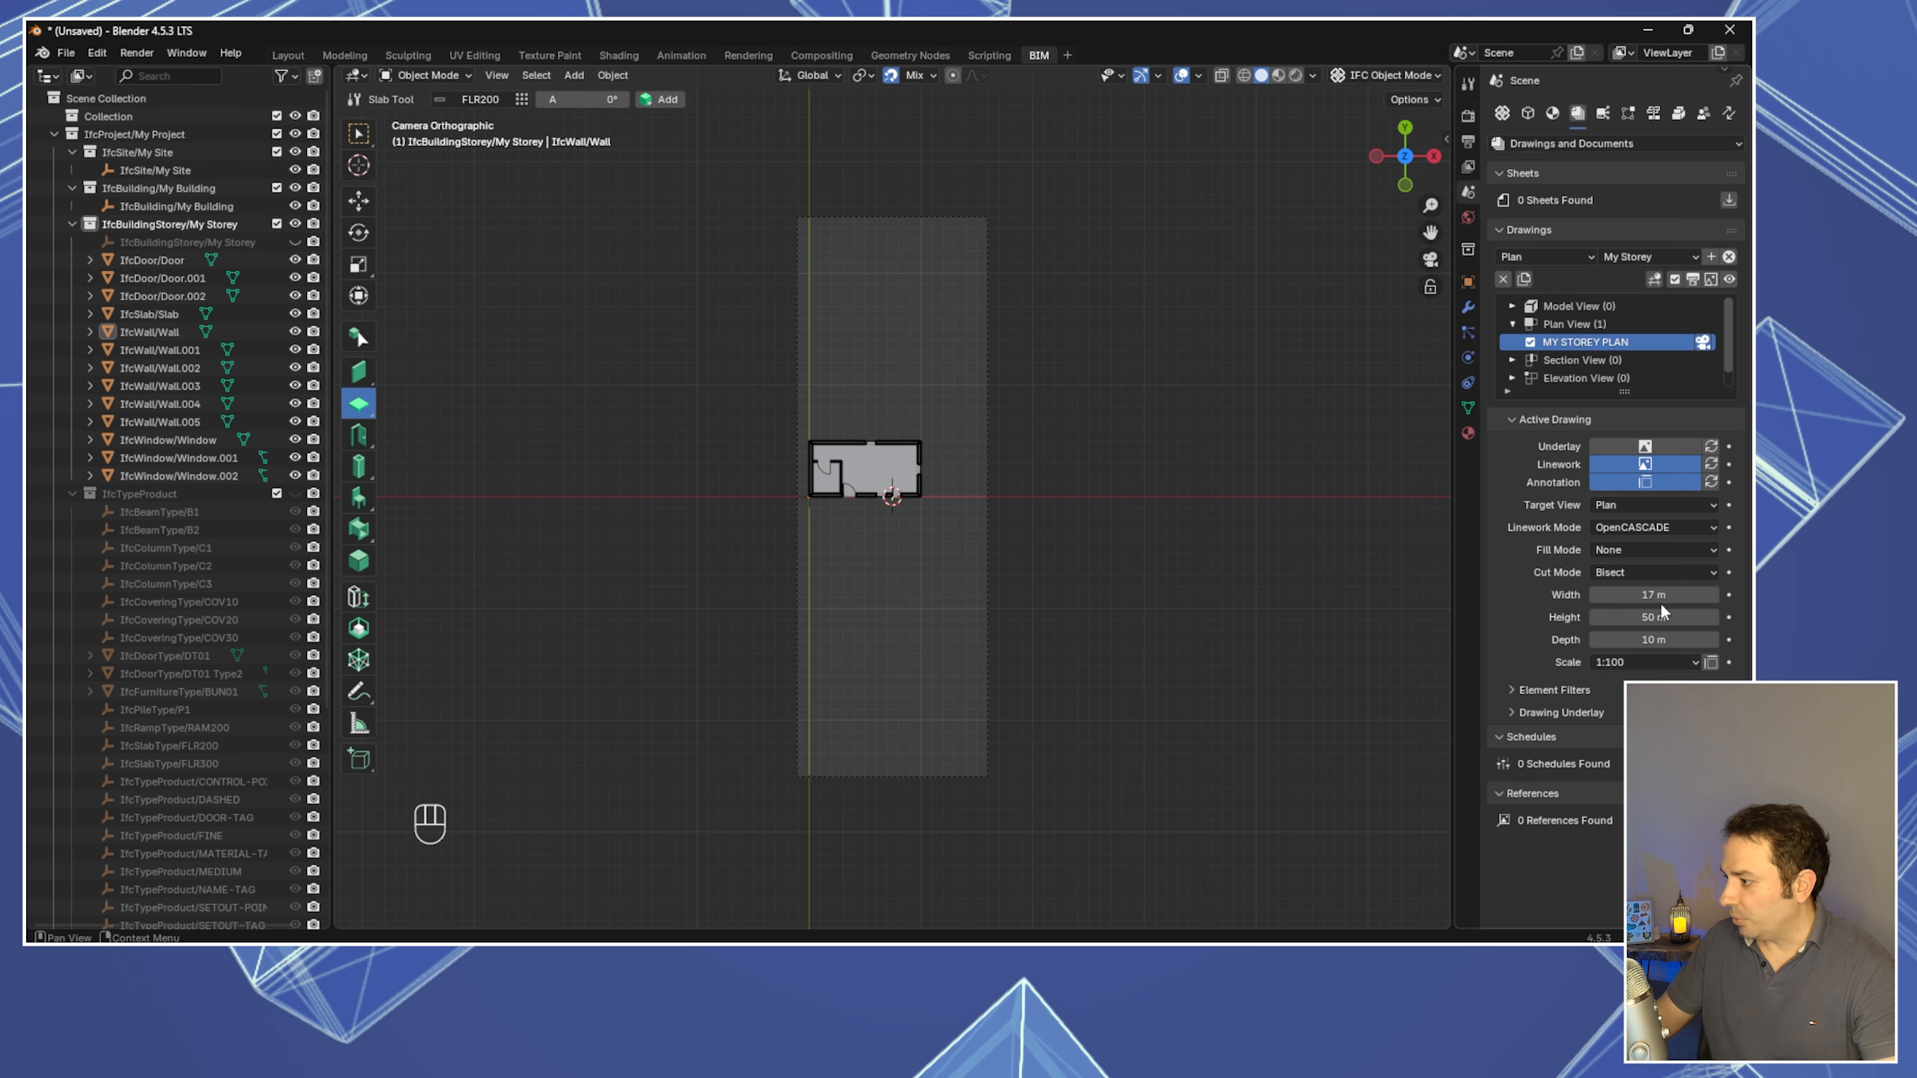
text(0)
click(1650, 618)
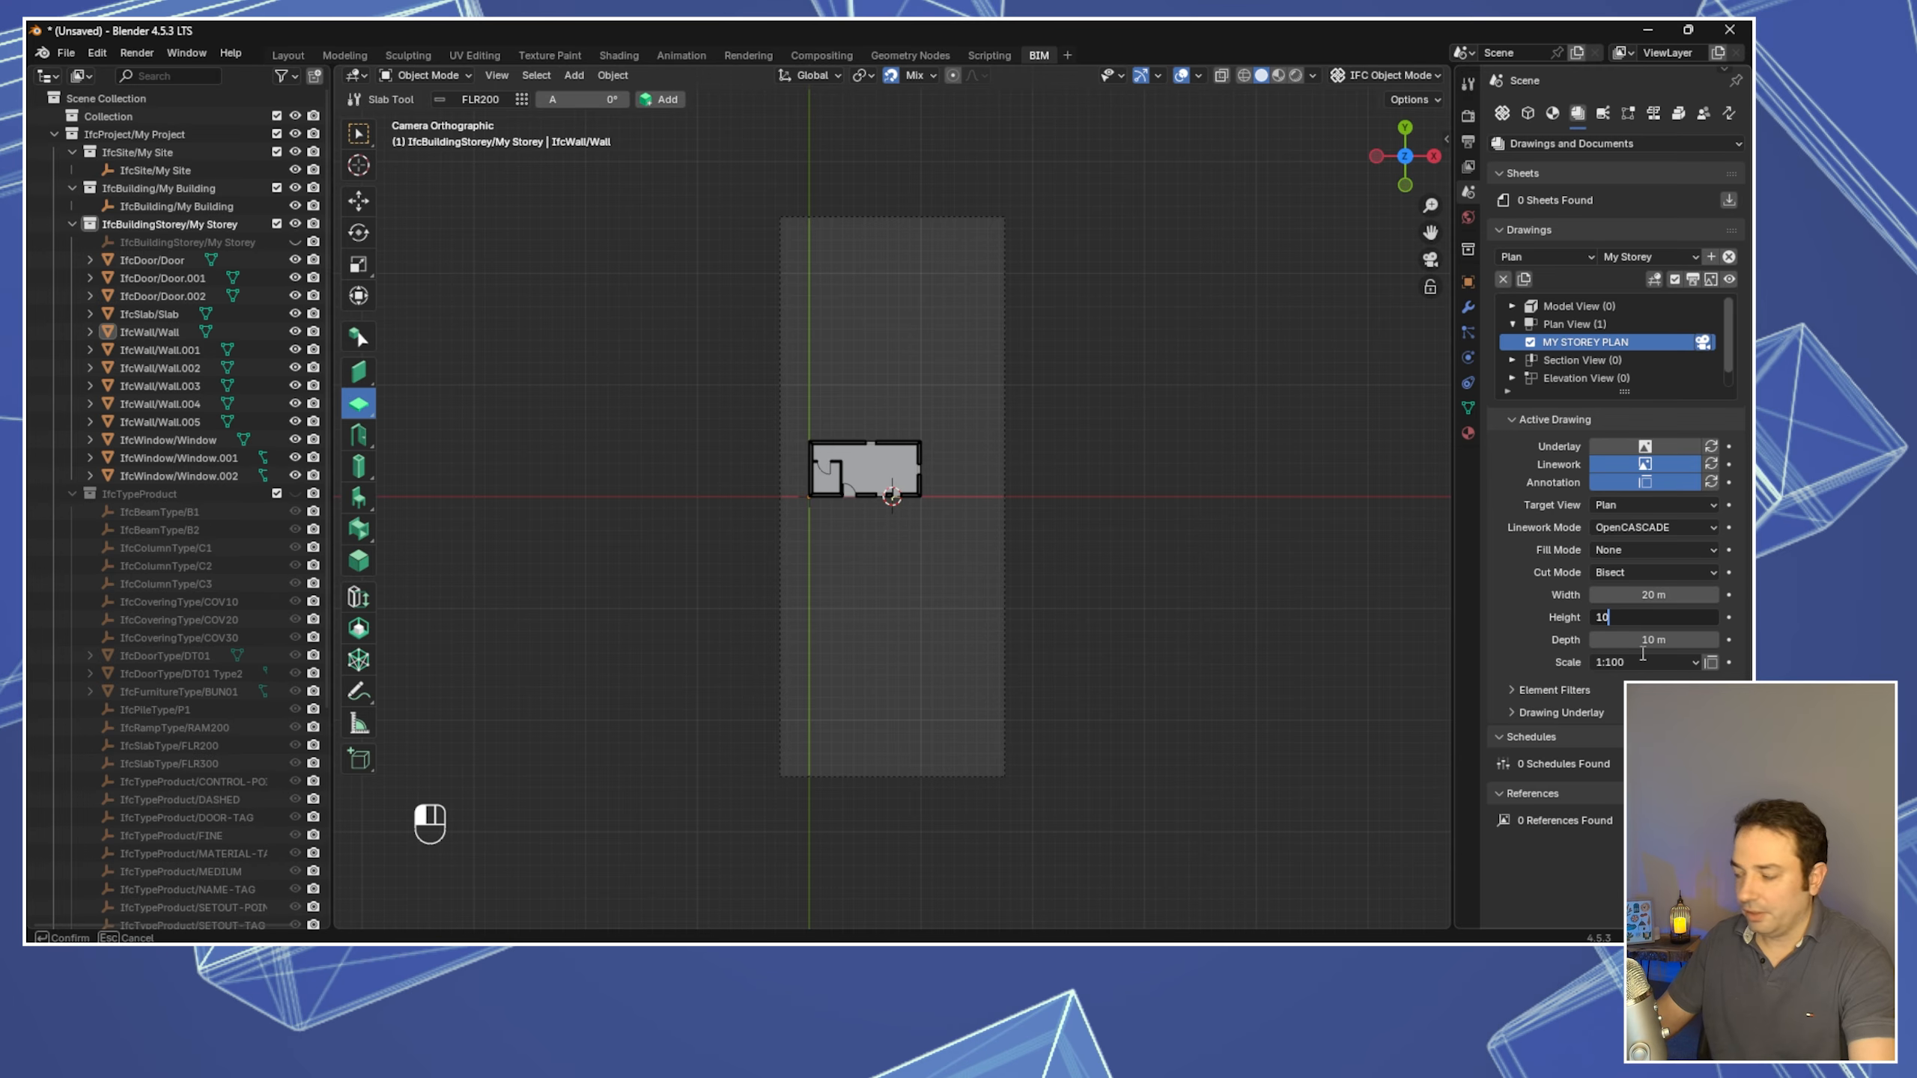
text(10)
key(Return)
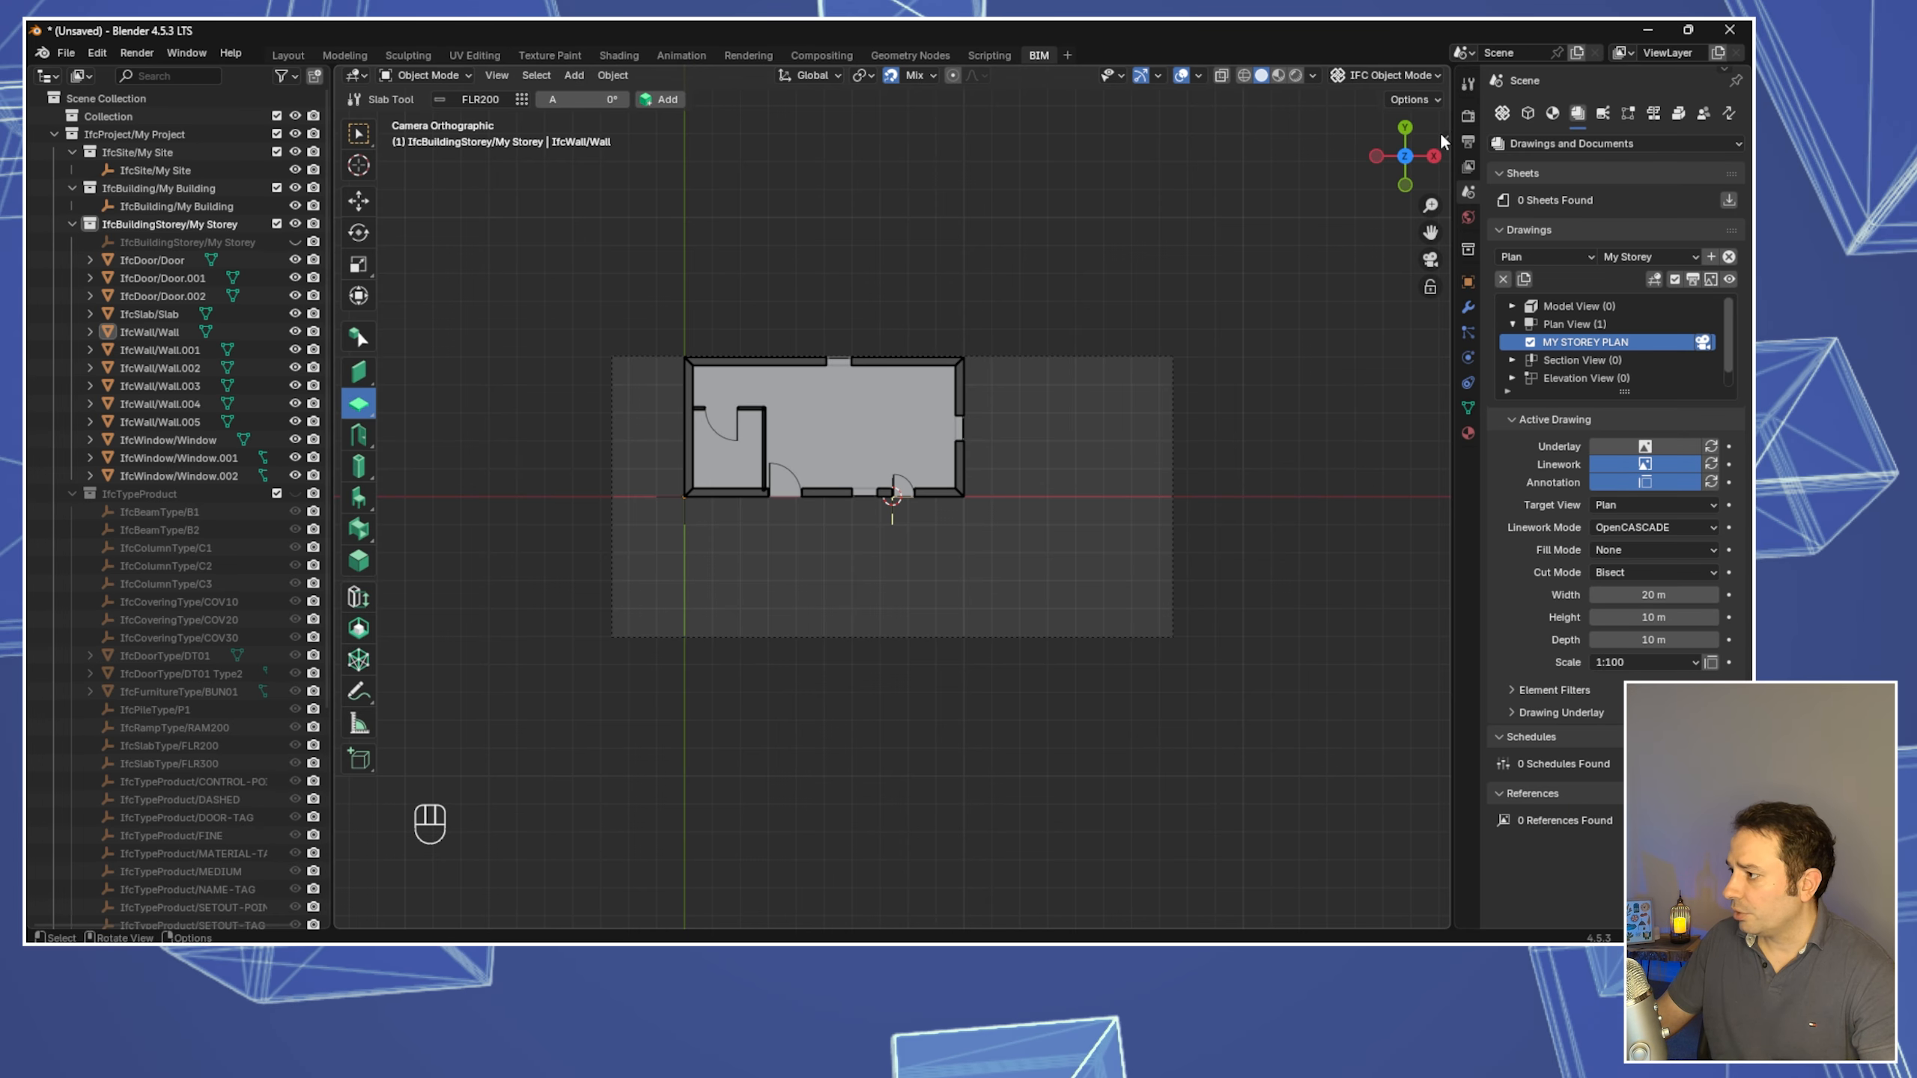
Move the plan drawing's camera frame 2 m along Y so the building sits vertically centred in it
click(1163, 646)
key(g)
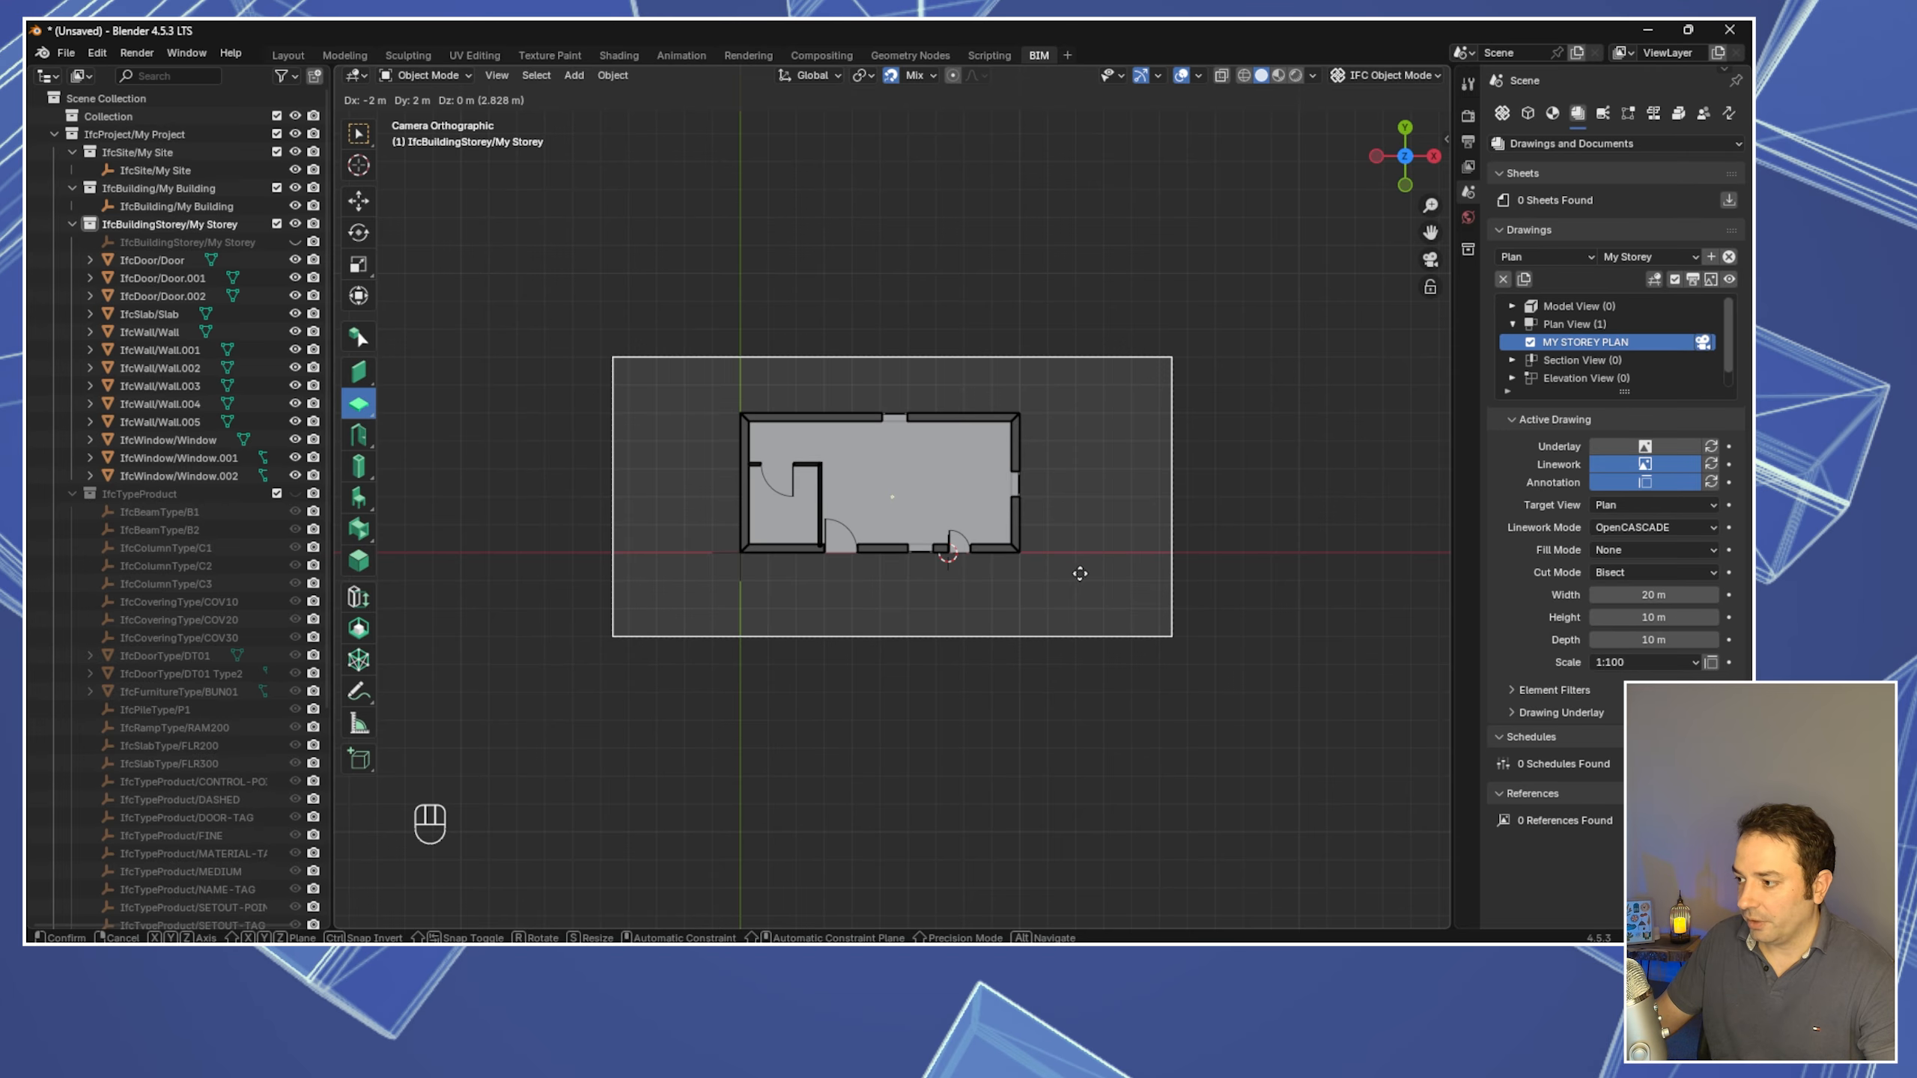
key(x)
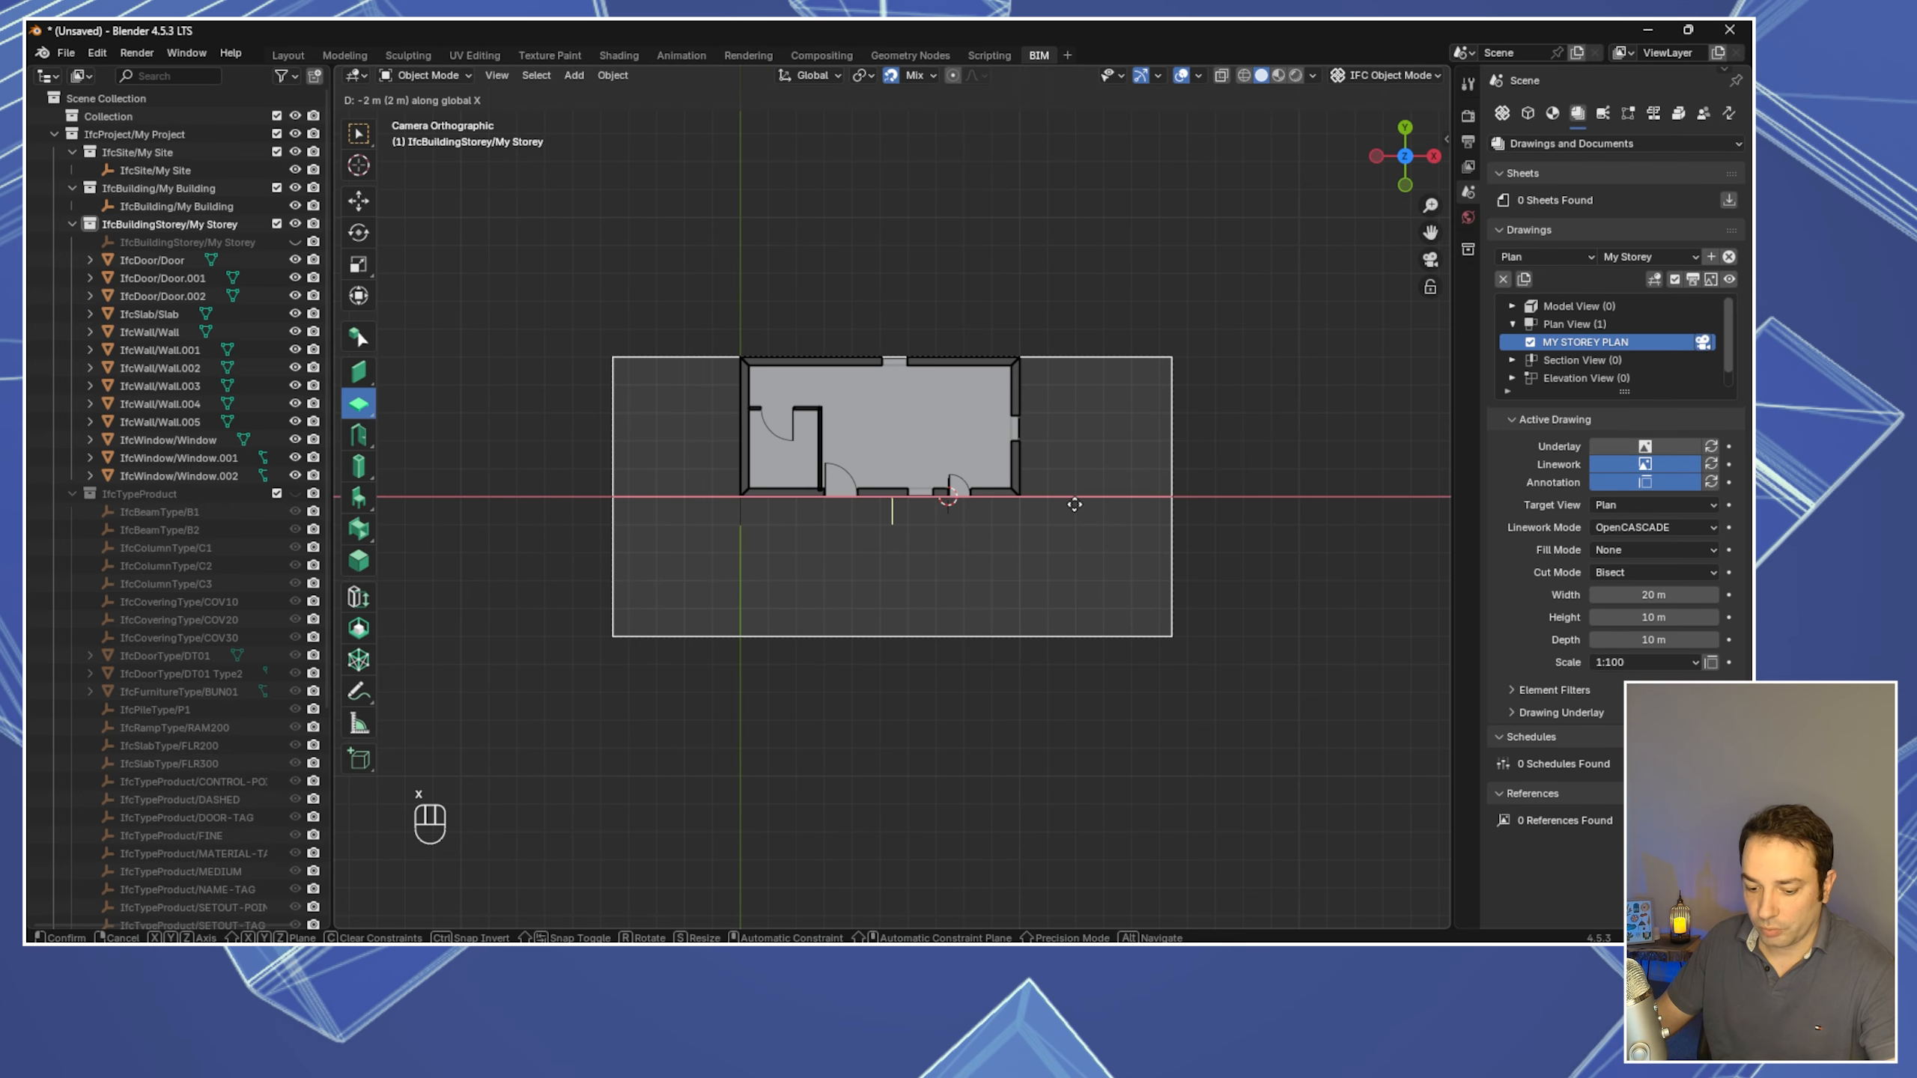
key(y)
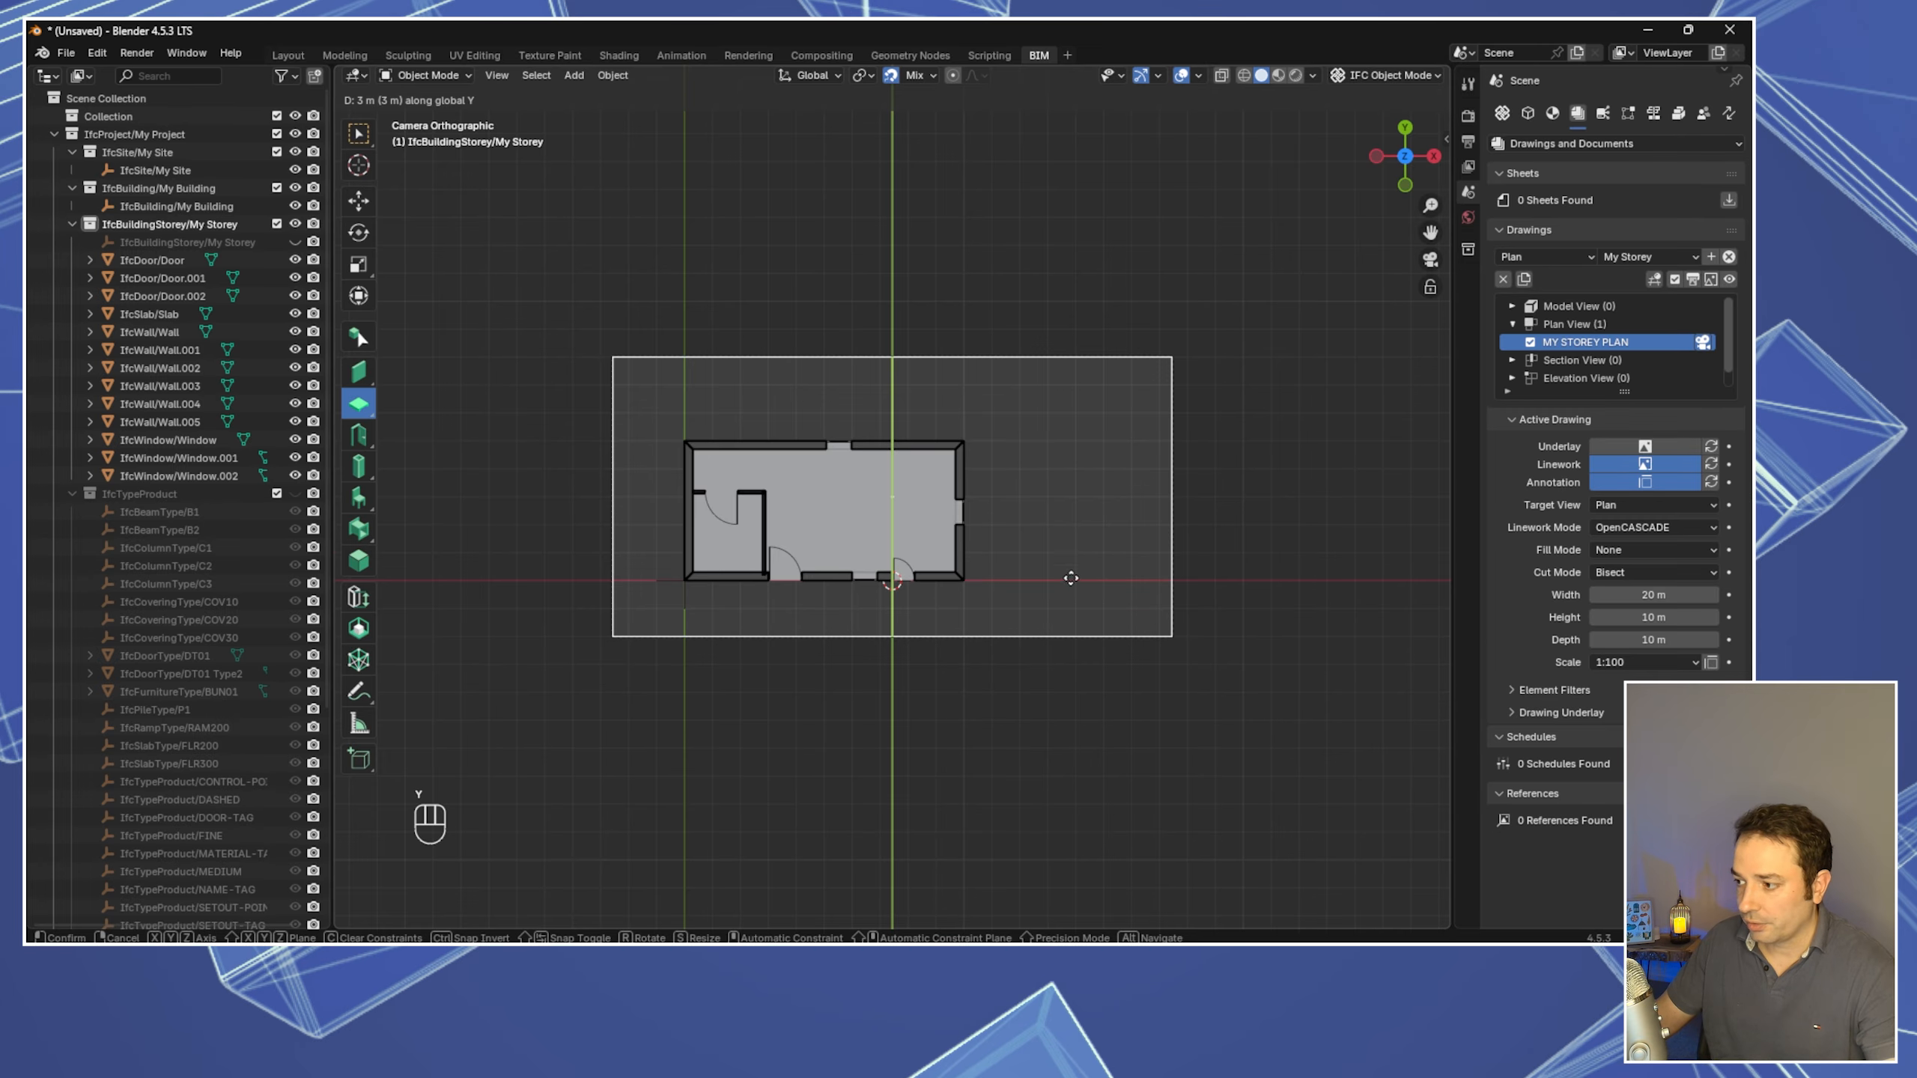
click(1044, 588)
Move the camera frame -2 m along X so the building sits horizontally centred in it
click(1130, 632)
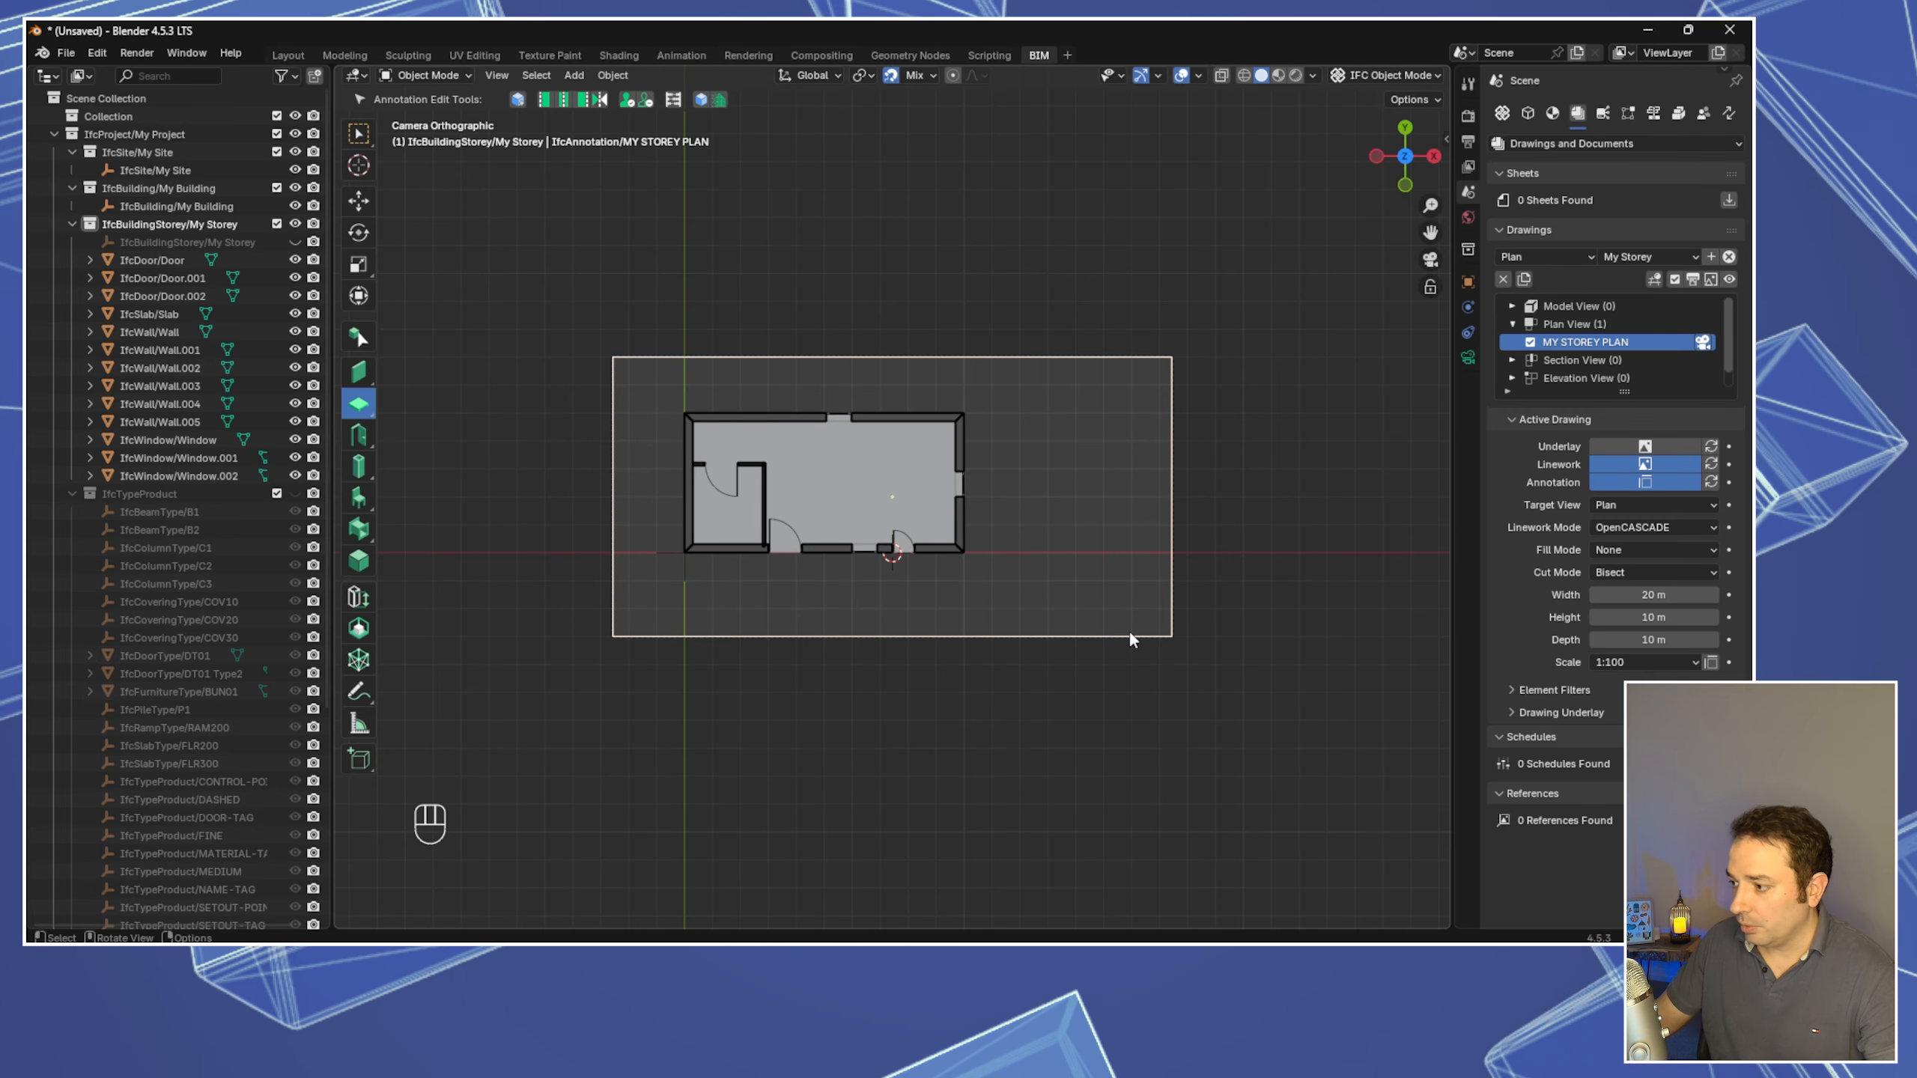
click(1171, 628)
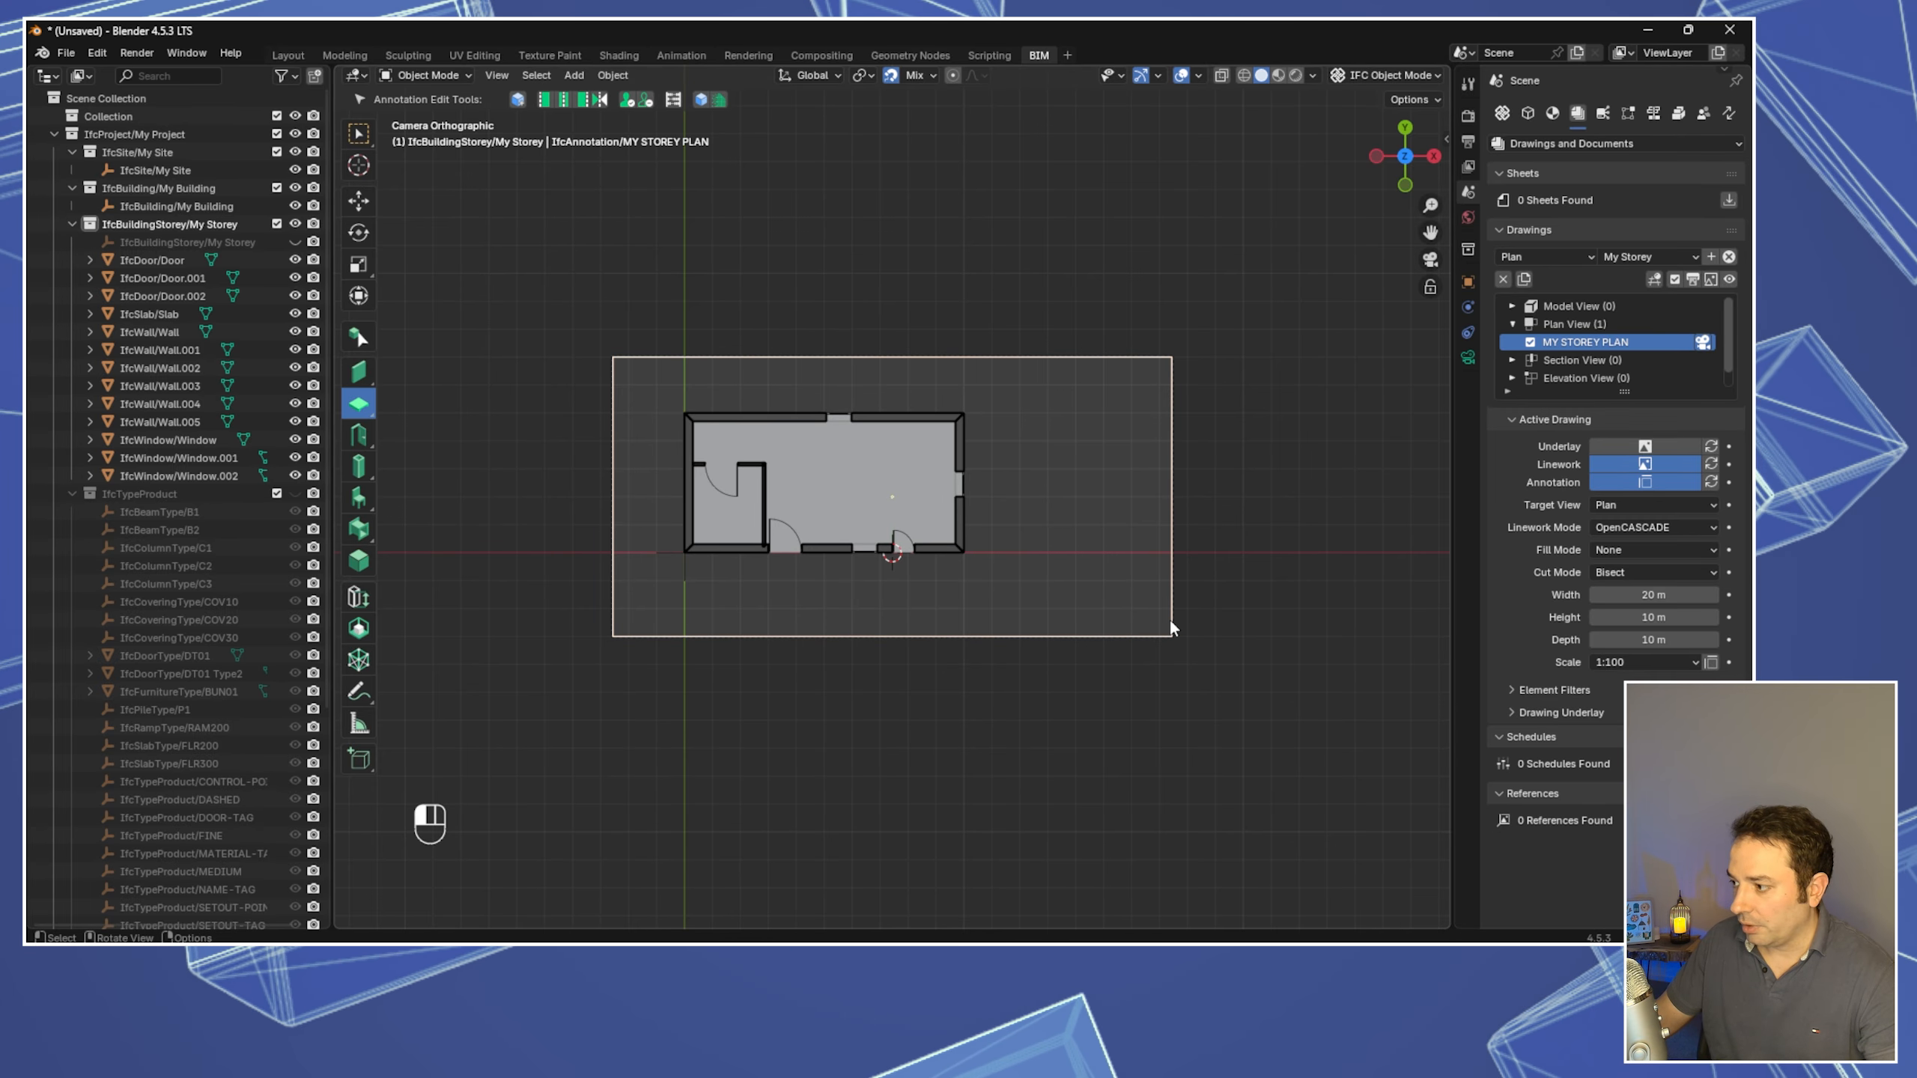
click(1125, 635)
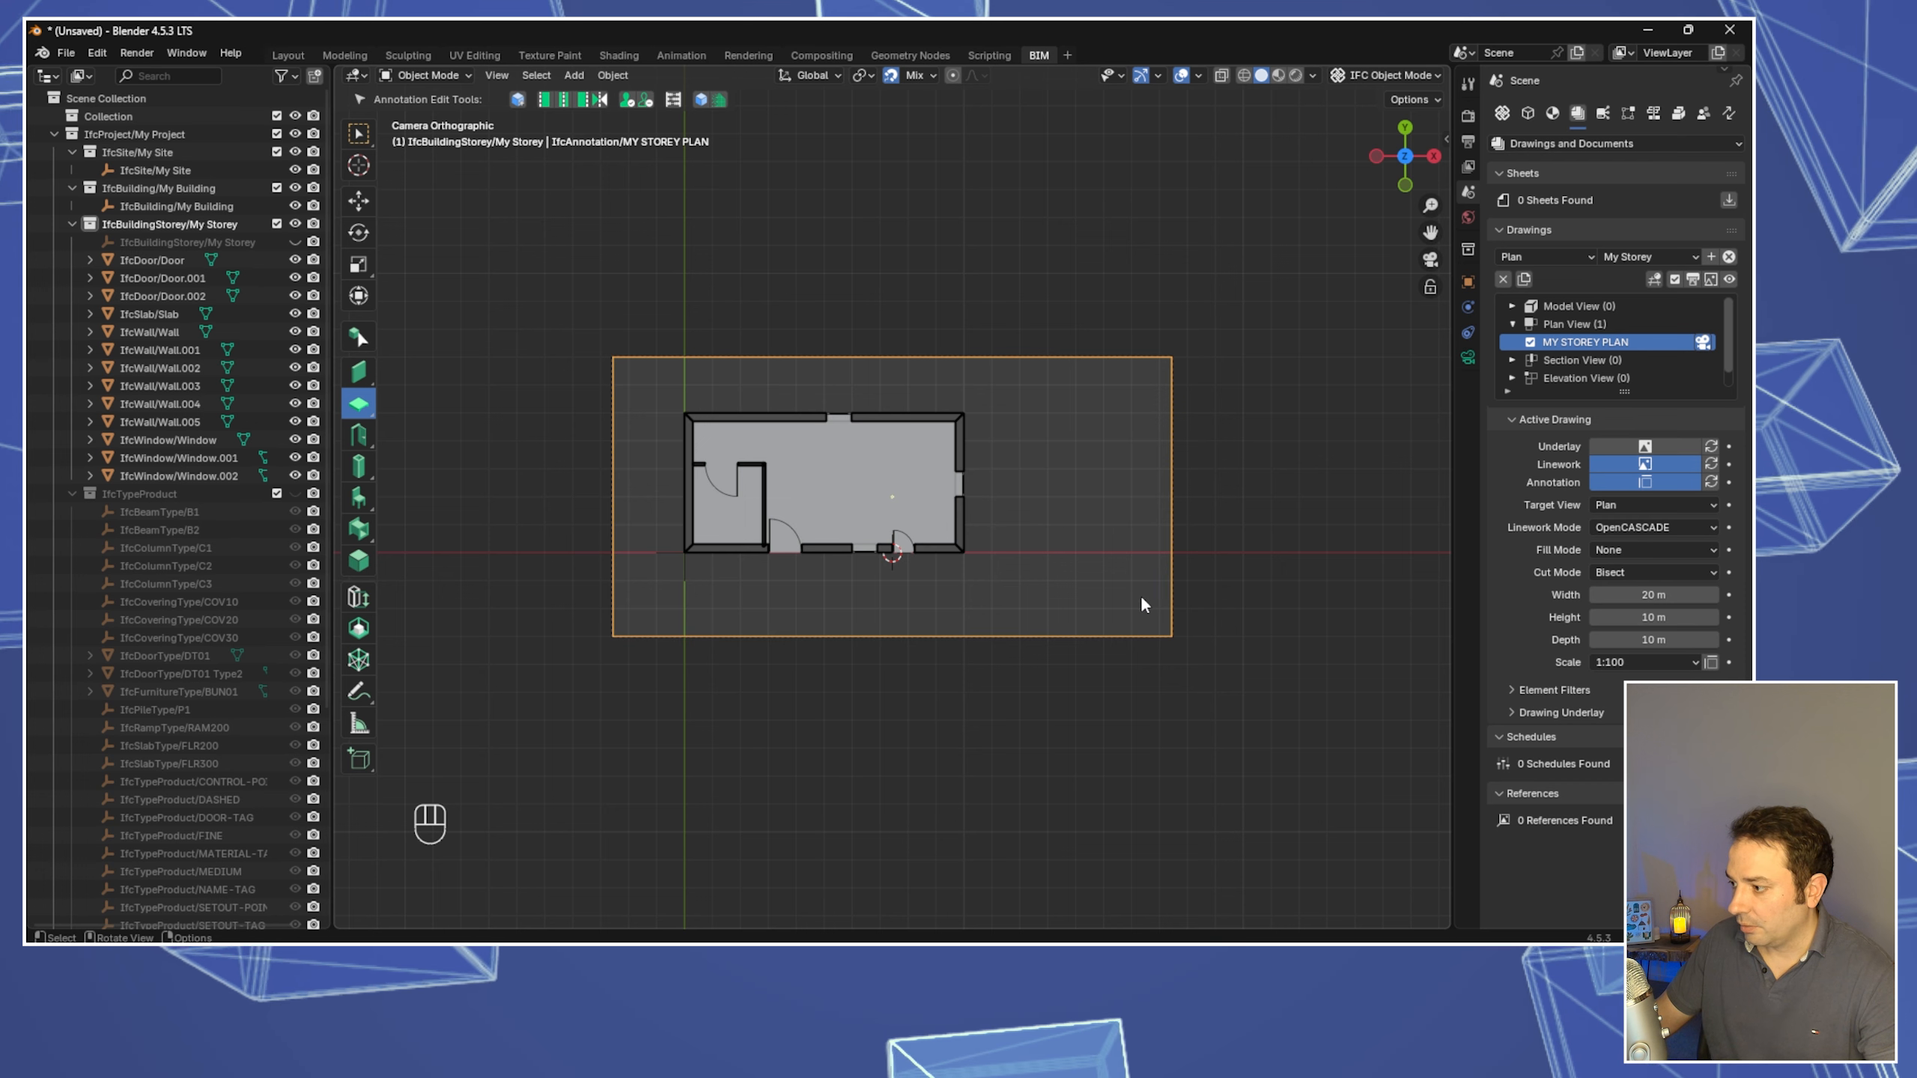
key(g)
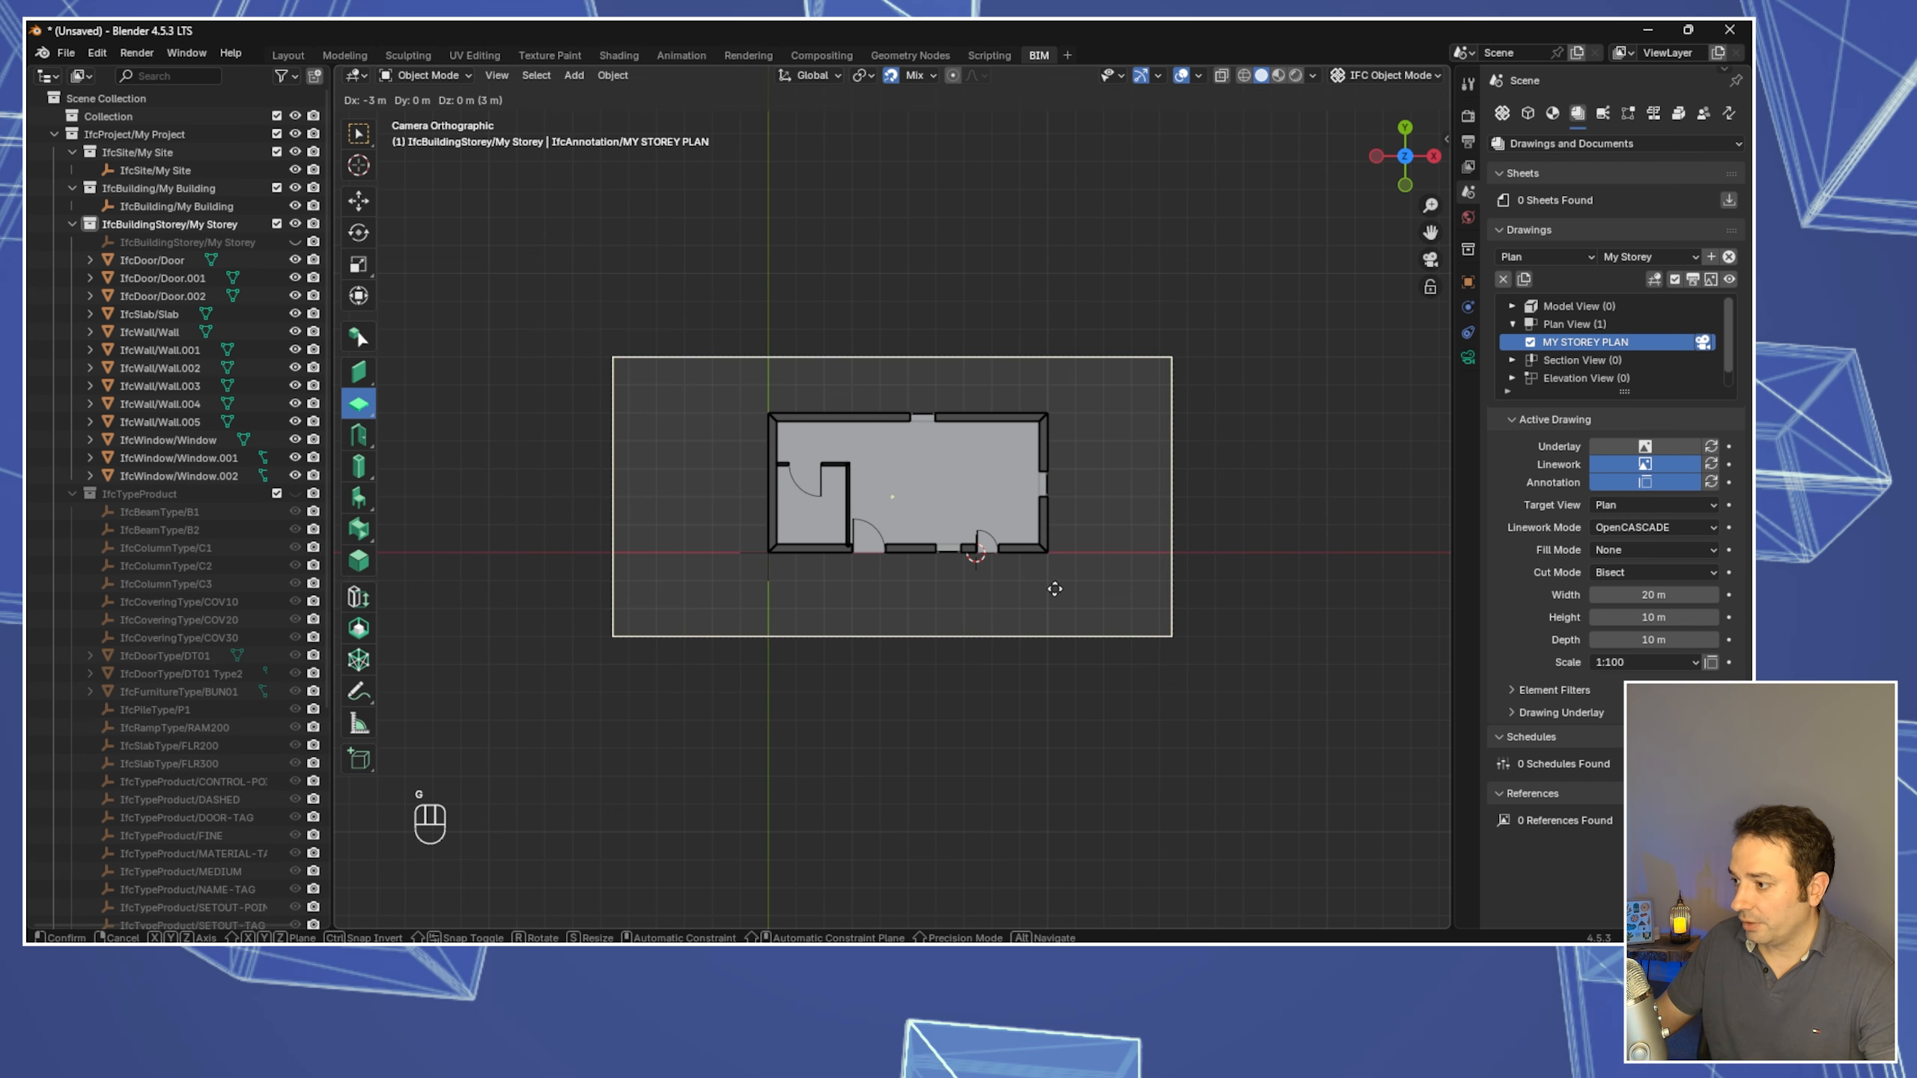
click(1074, 594)
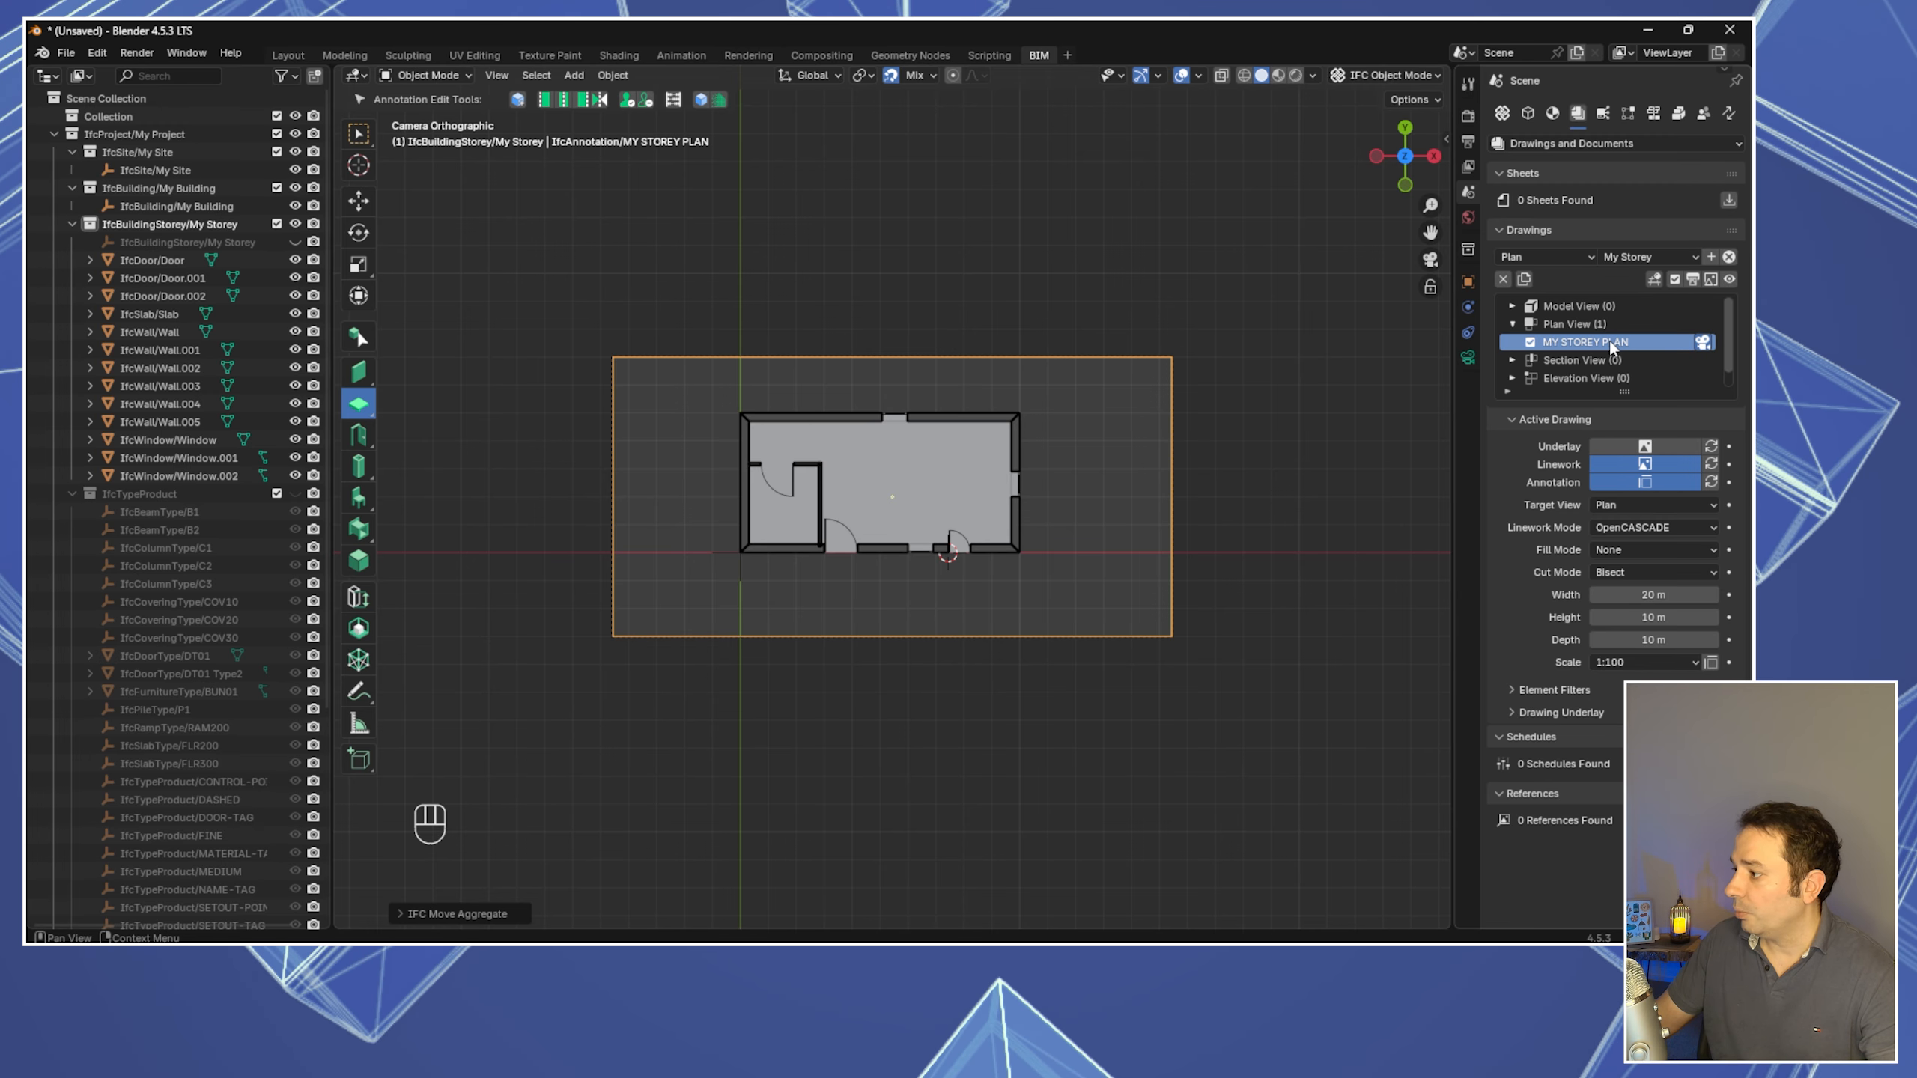
Generate the MY STOREY PLAN drawing, check the resulting SVG in the browser and close it
click(1692, 280)
click(1732, 279)
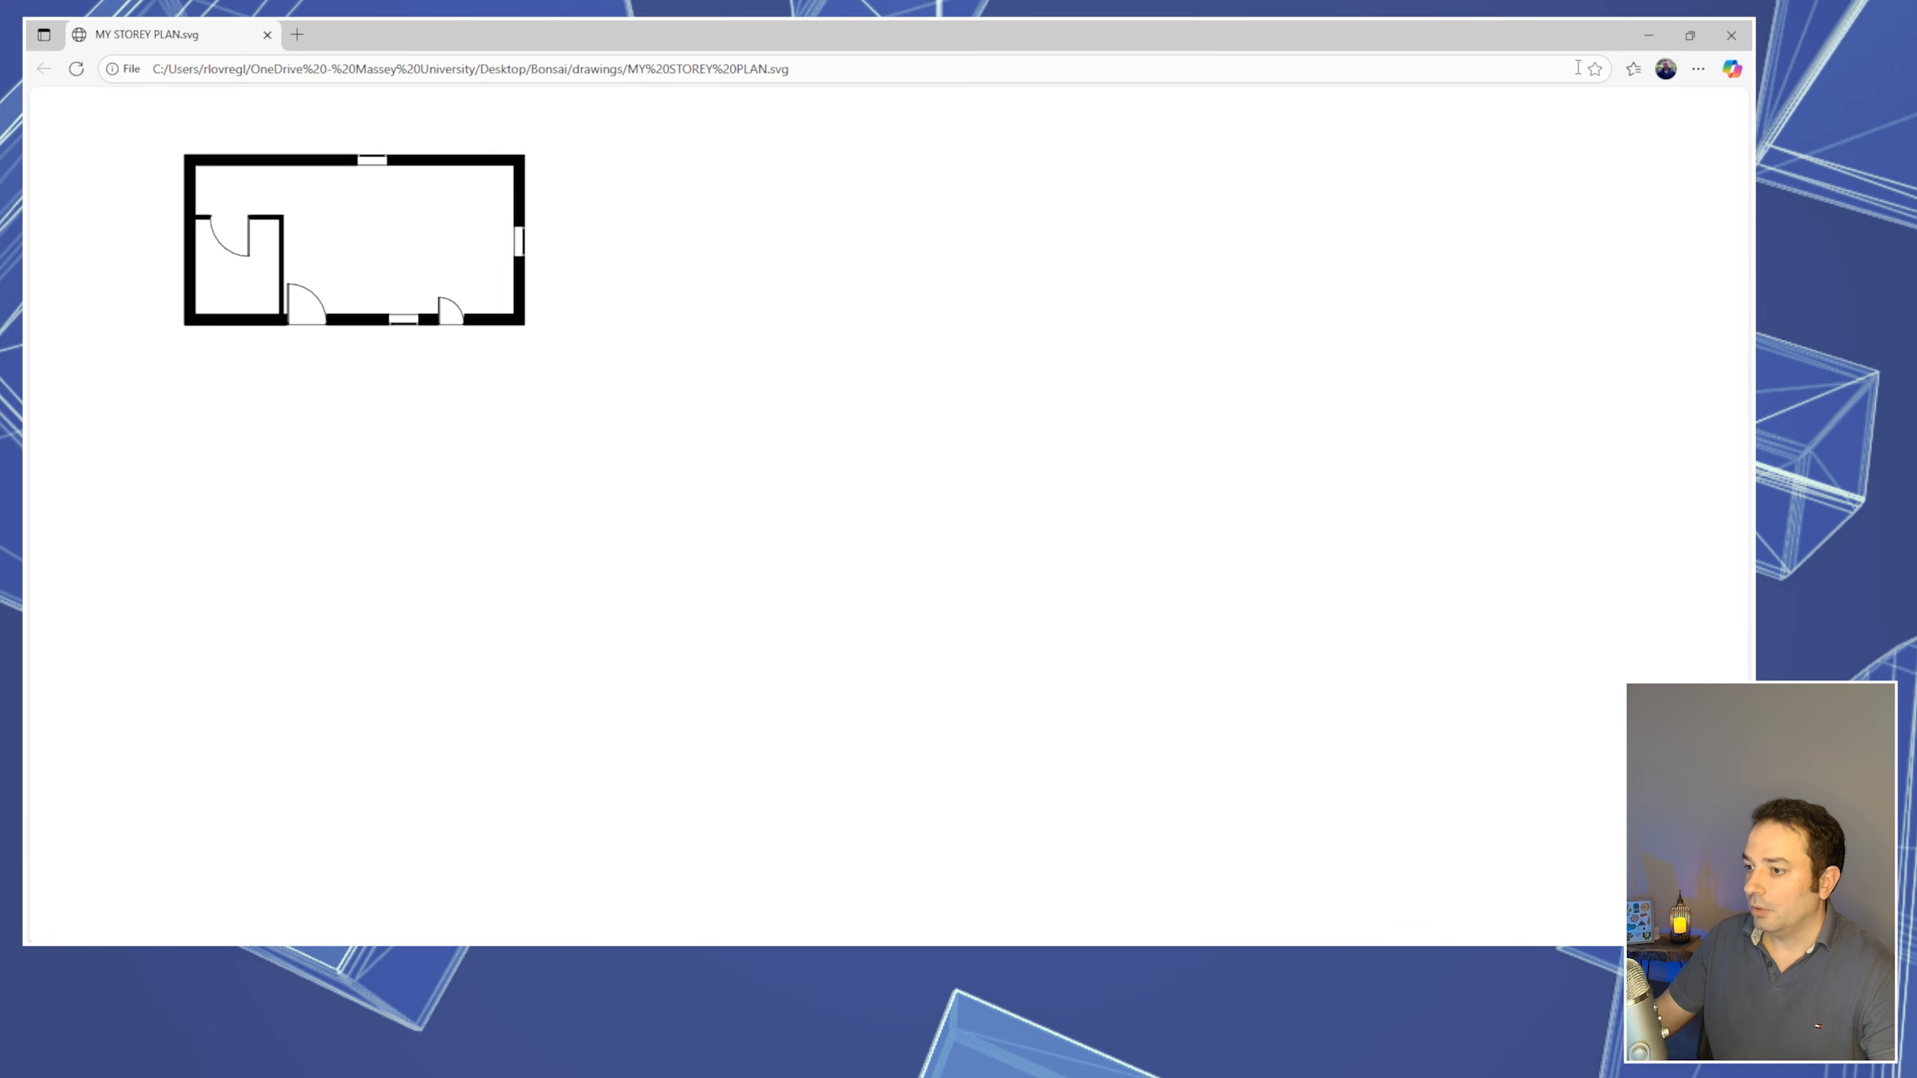
click(1732, 42)
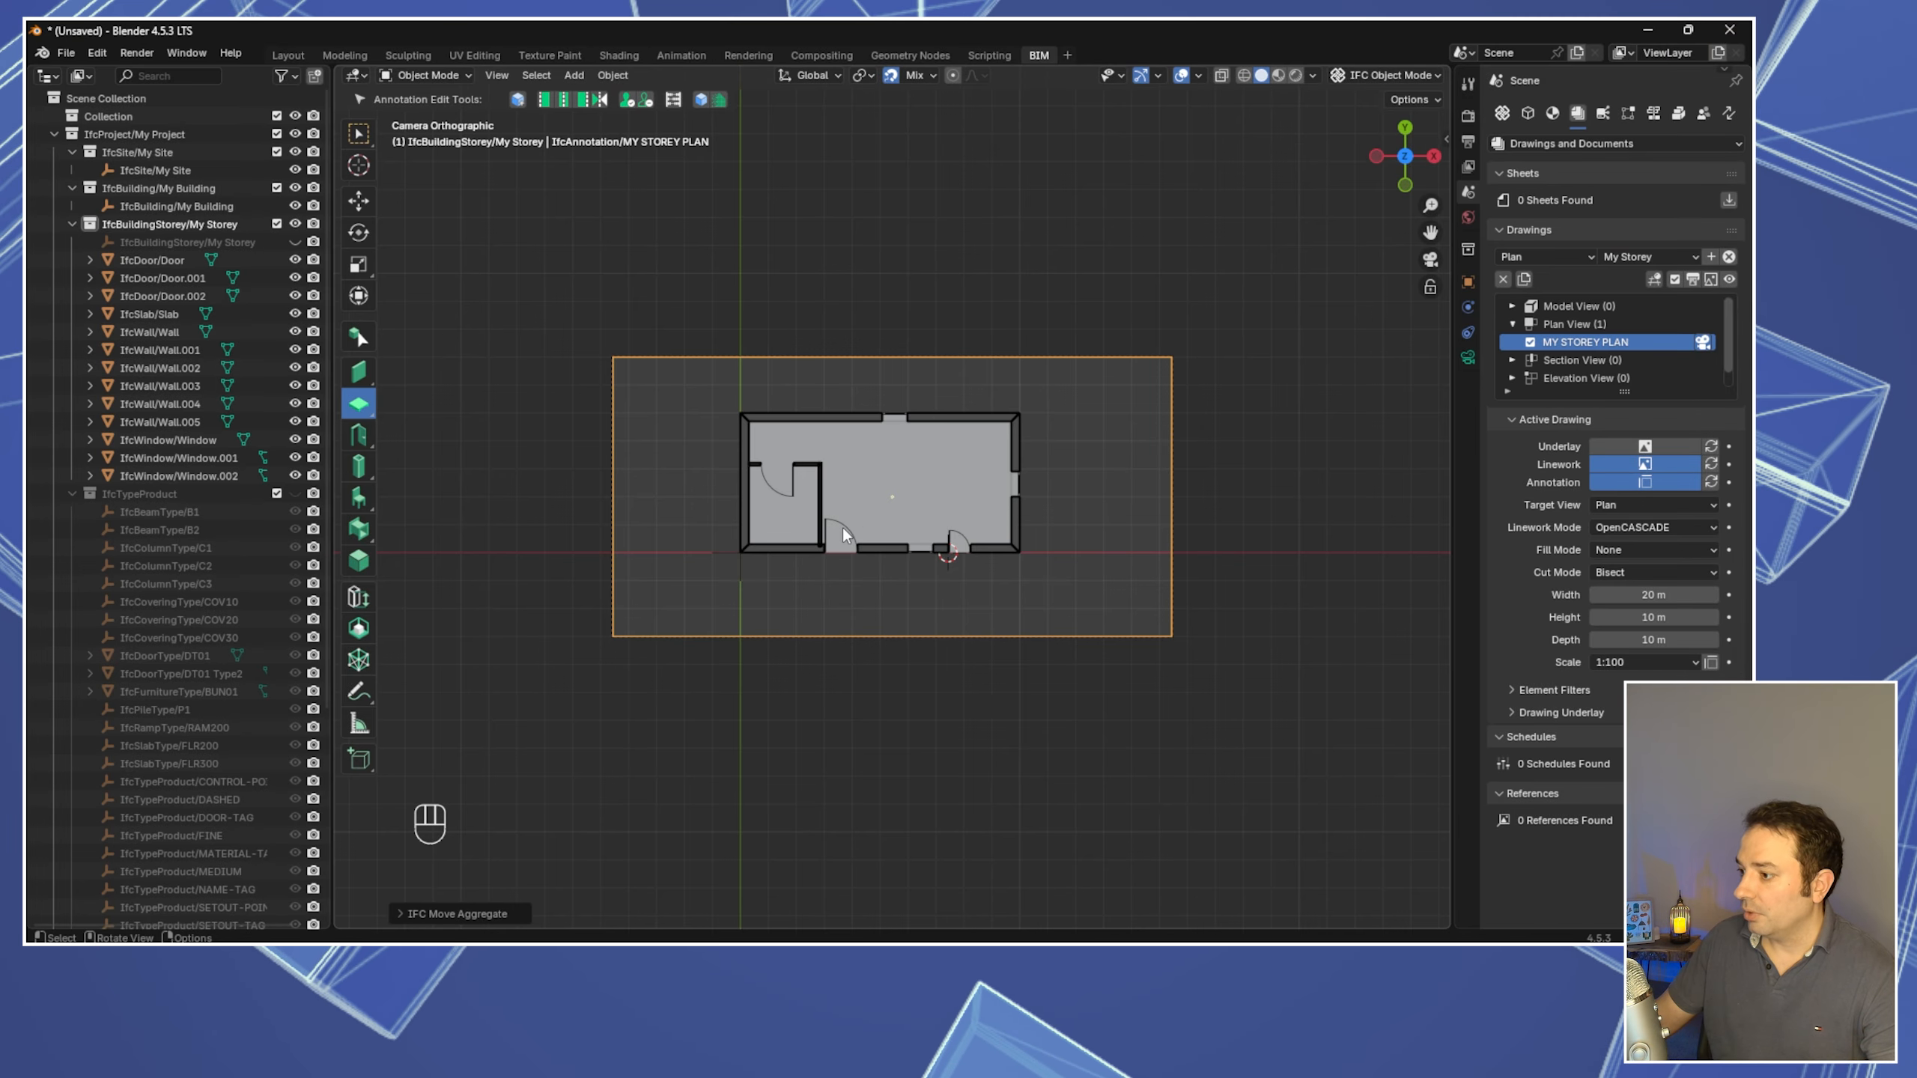
Select the front wall's entrance door nearest the small room and flip it
scroll(844, 537, up, 3)
scroll(820, 556, up, 2)
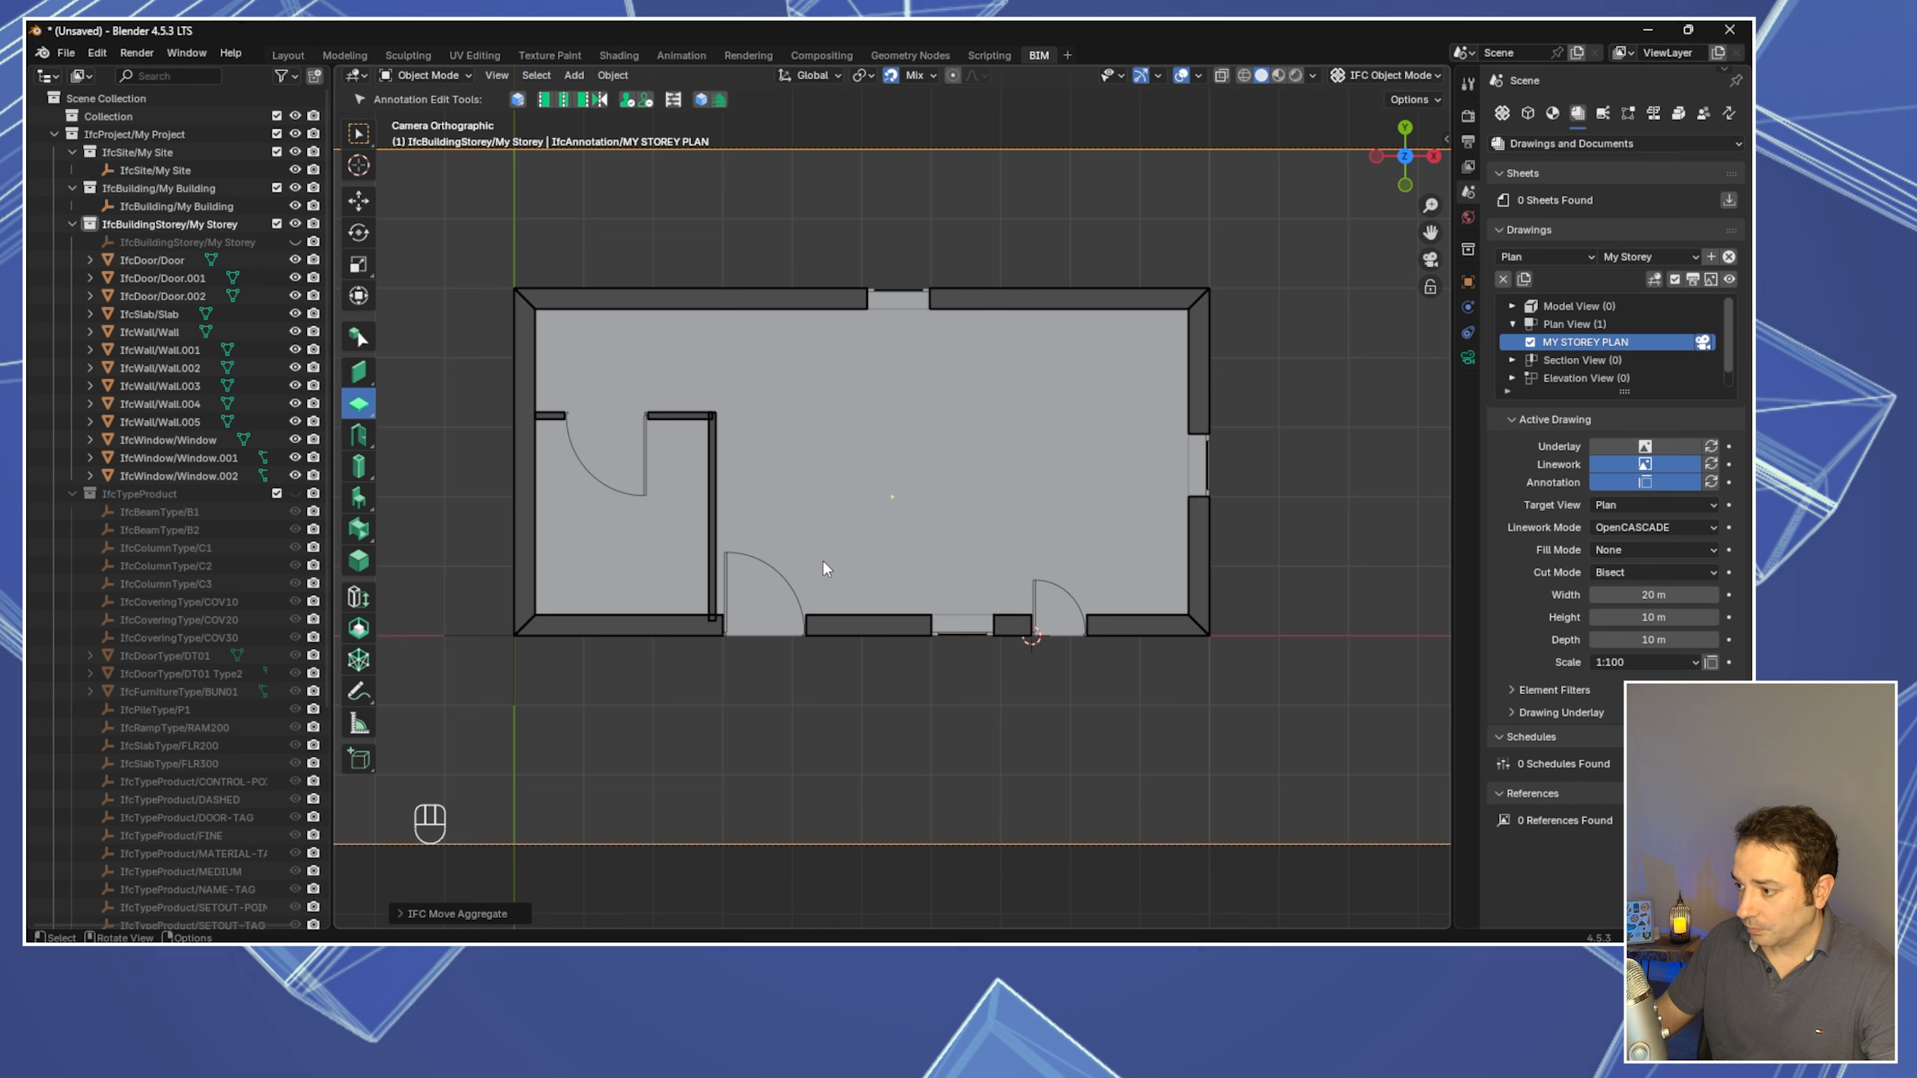
click(729, 601)
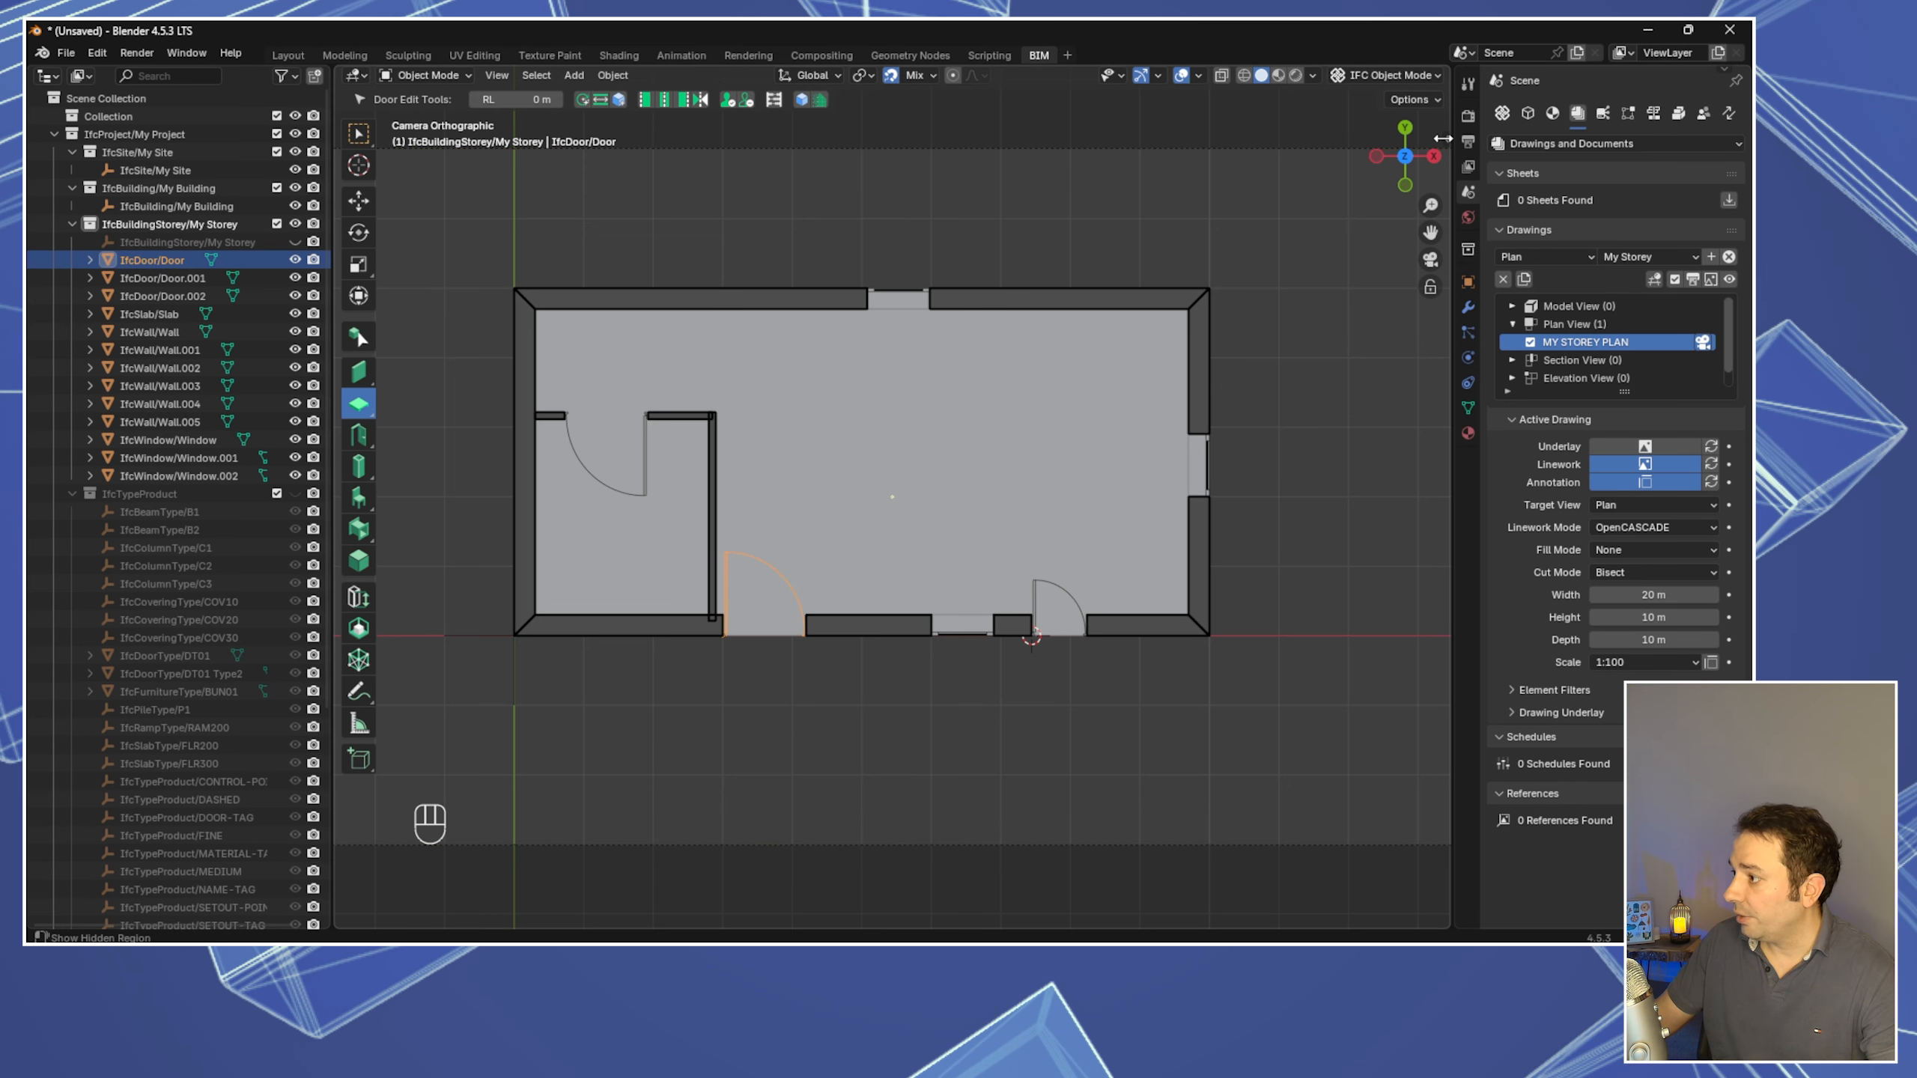
click(1443, 139)
click(1442, 180)
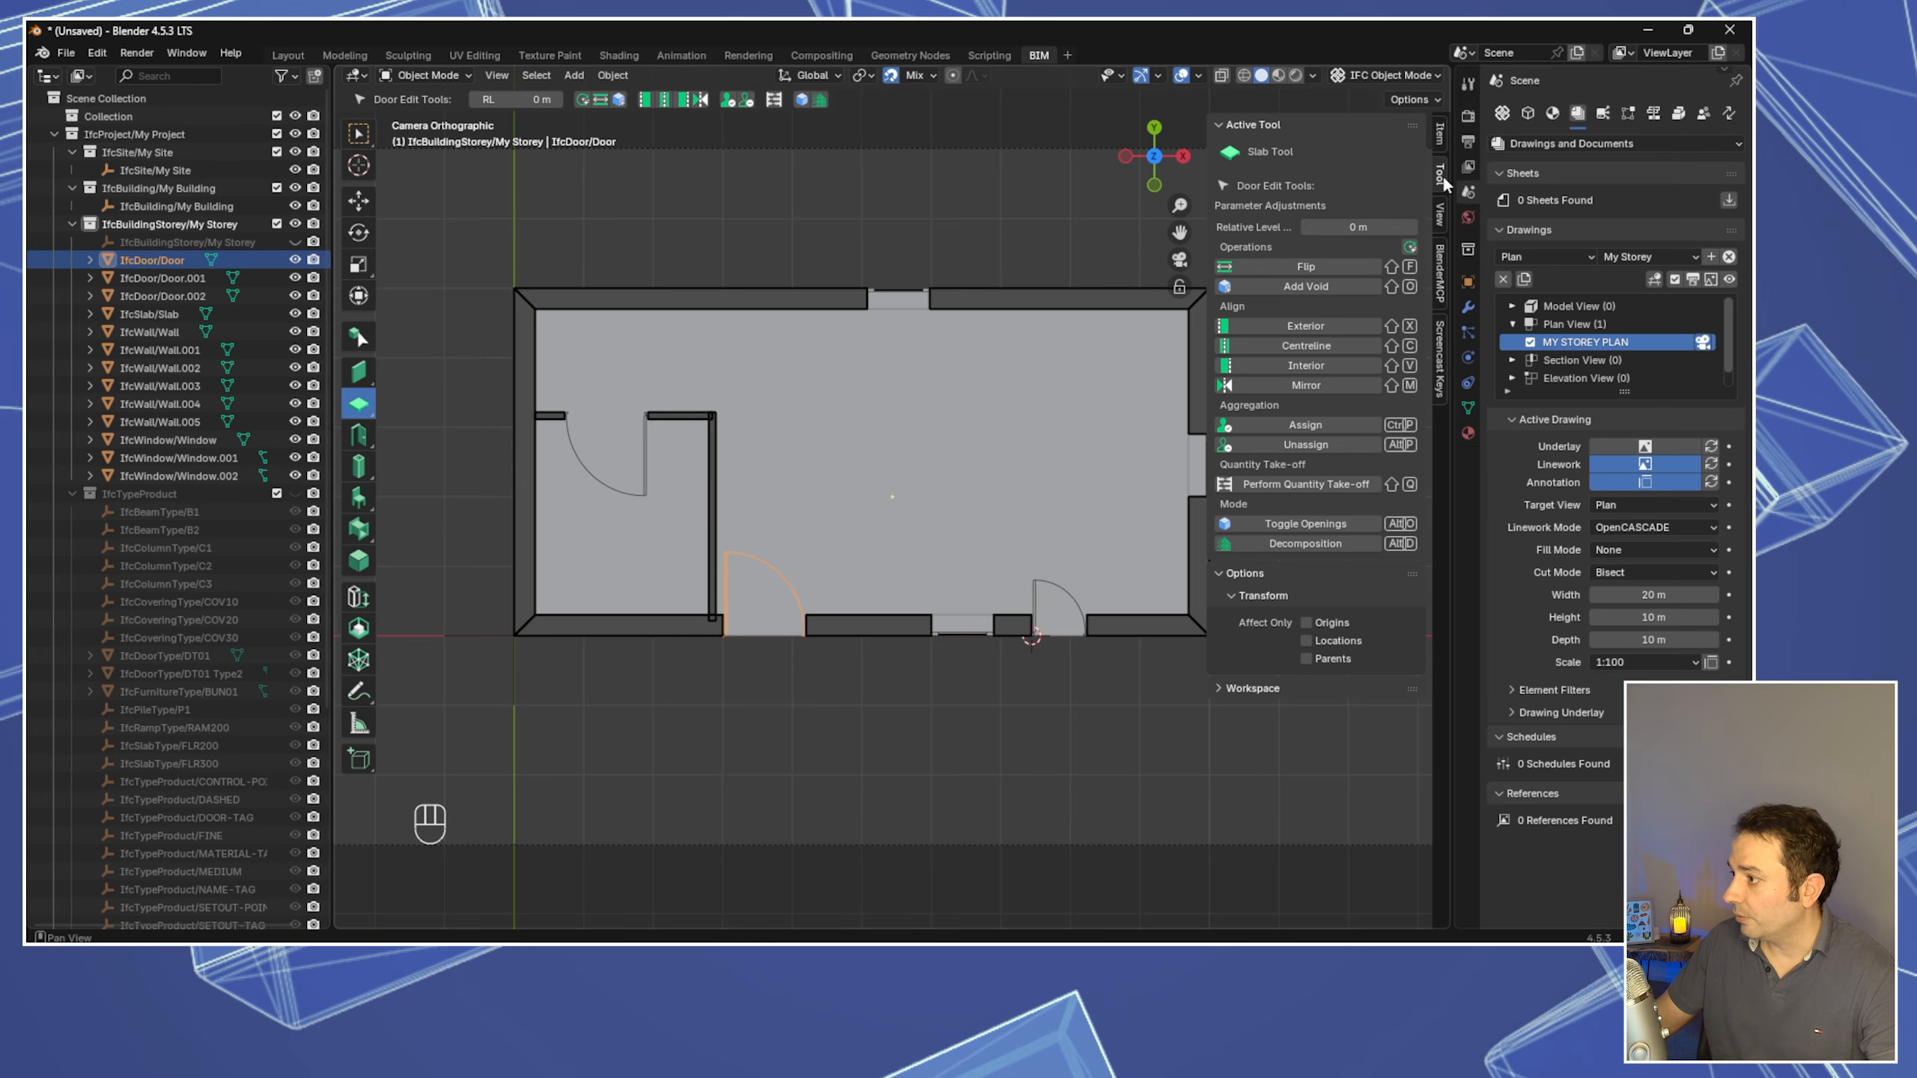
click(1329, 266)
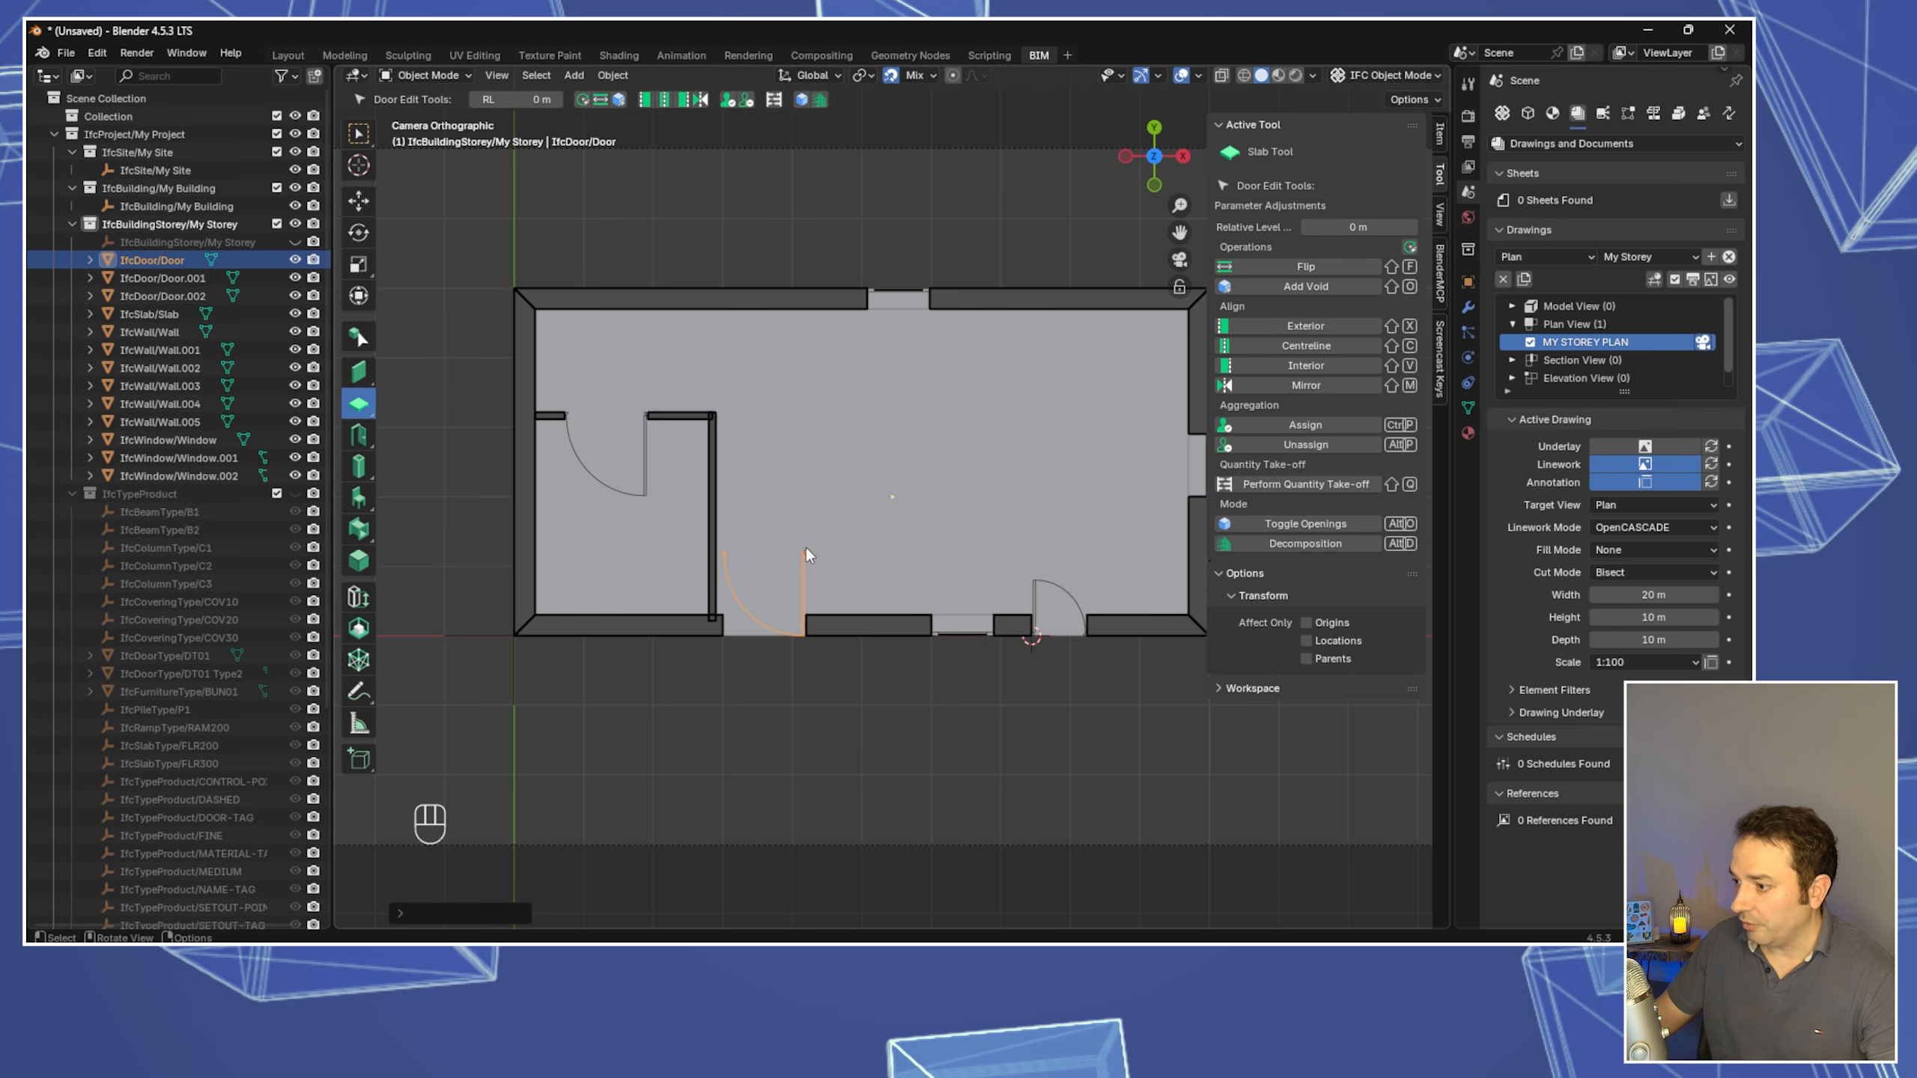
Move the flipped door about 0.3 m along Y to the front wall's inner face
scroll(806, 551, up, 1)
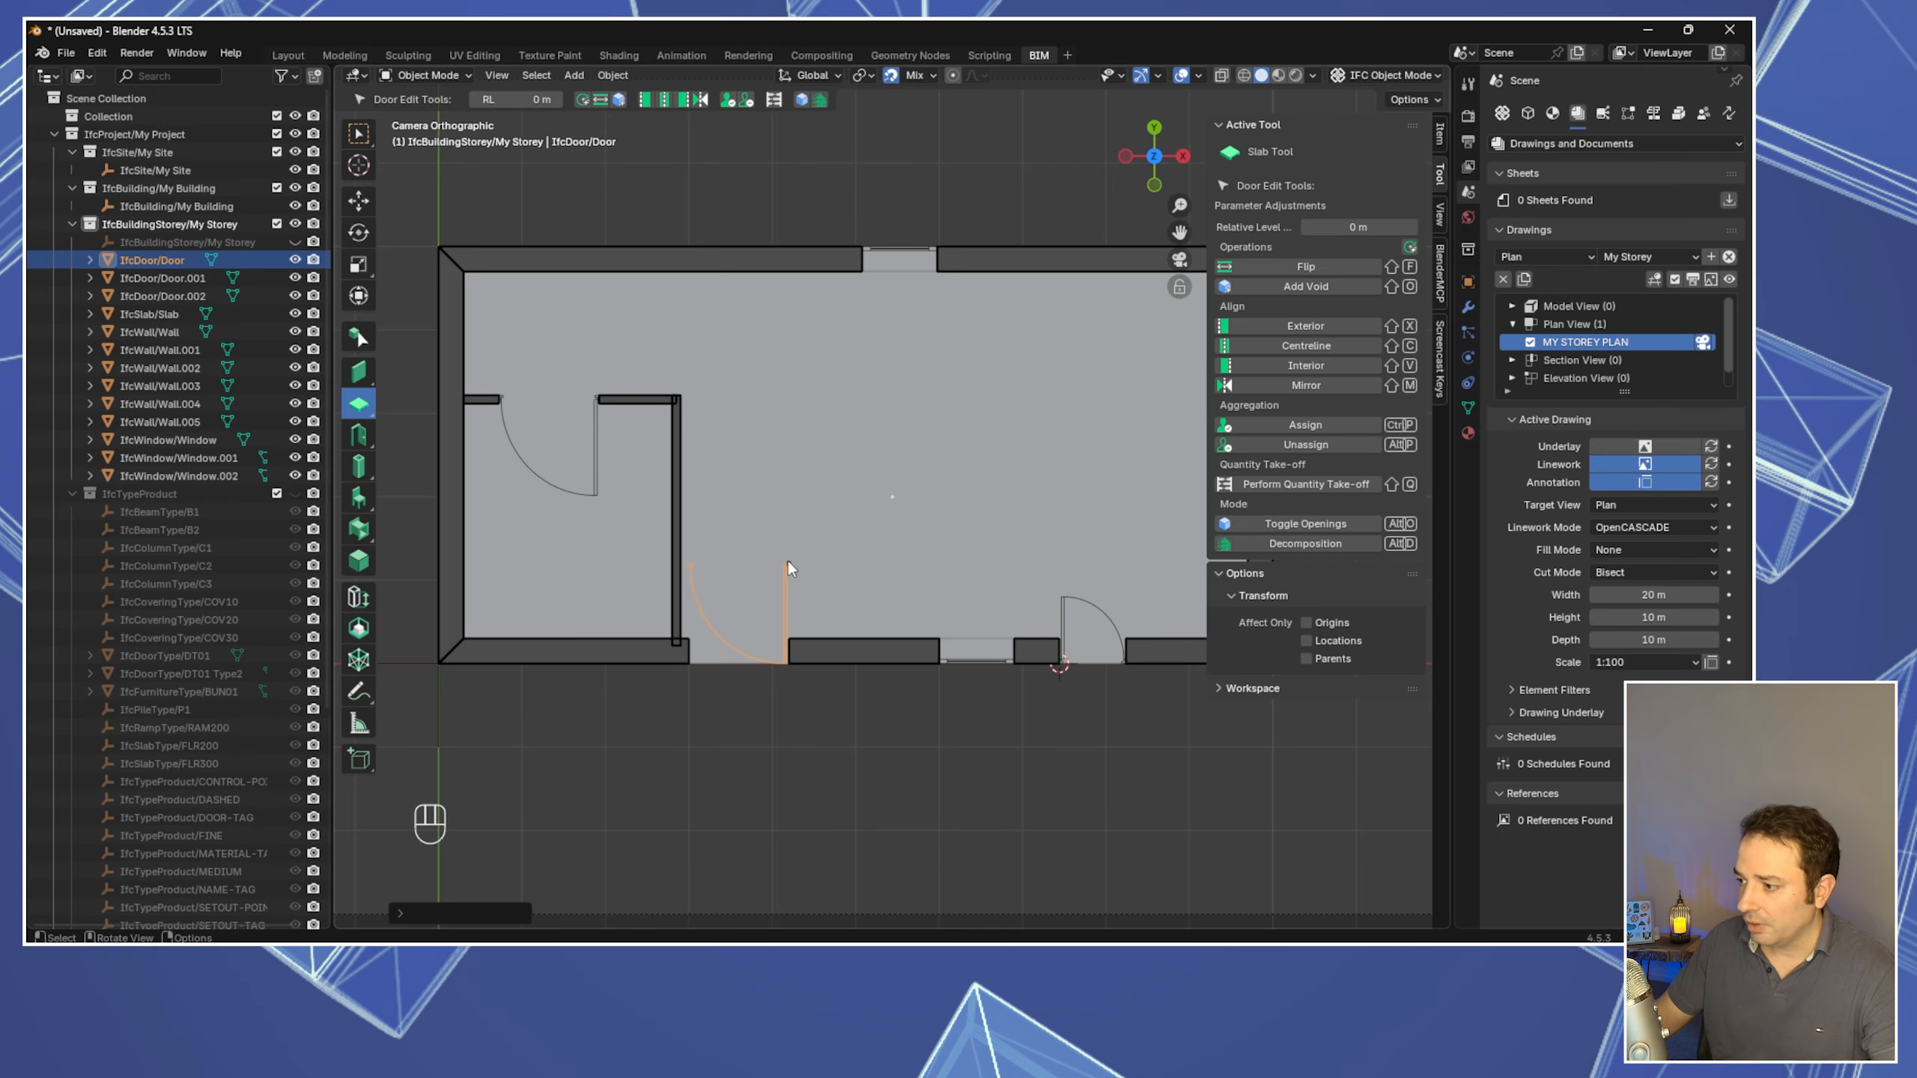
key(g)
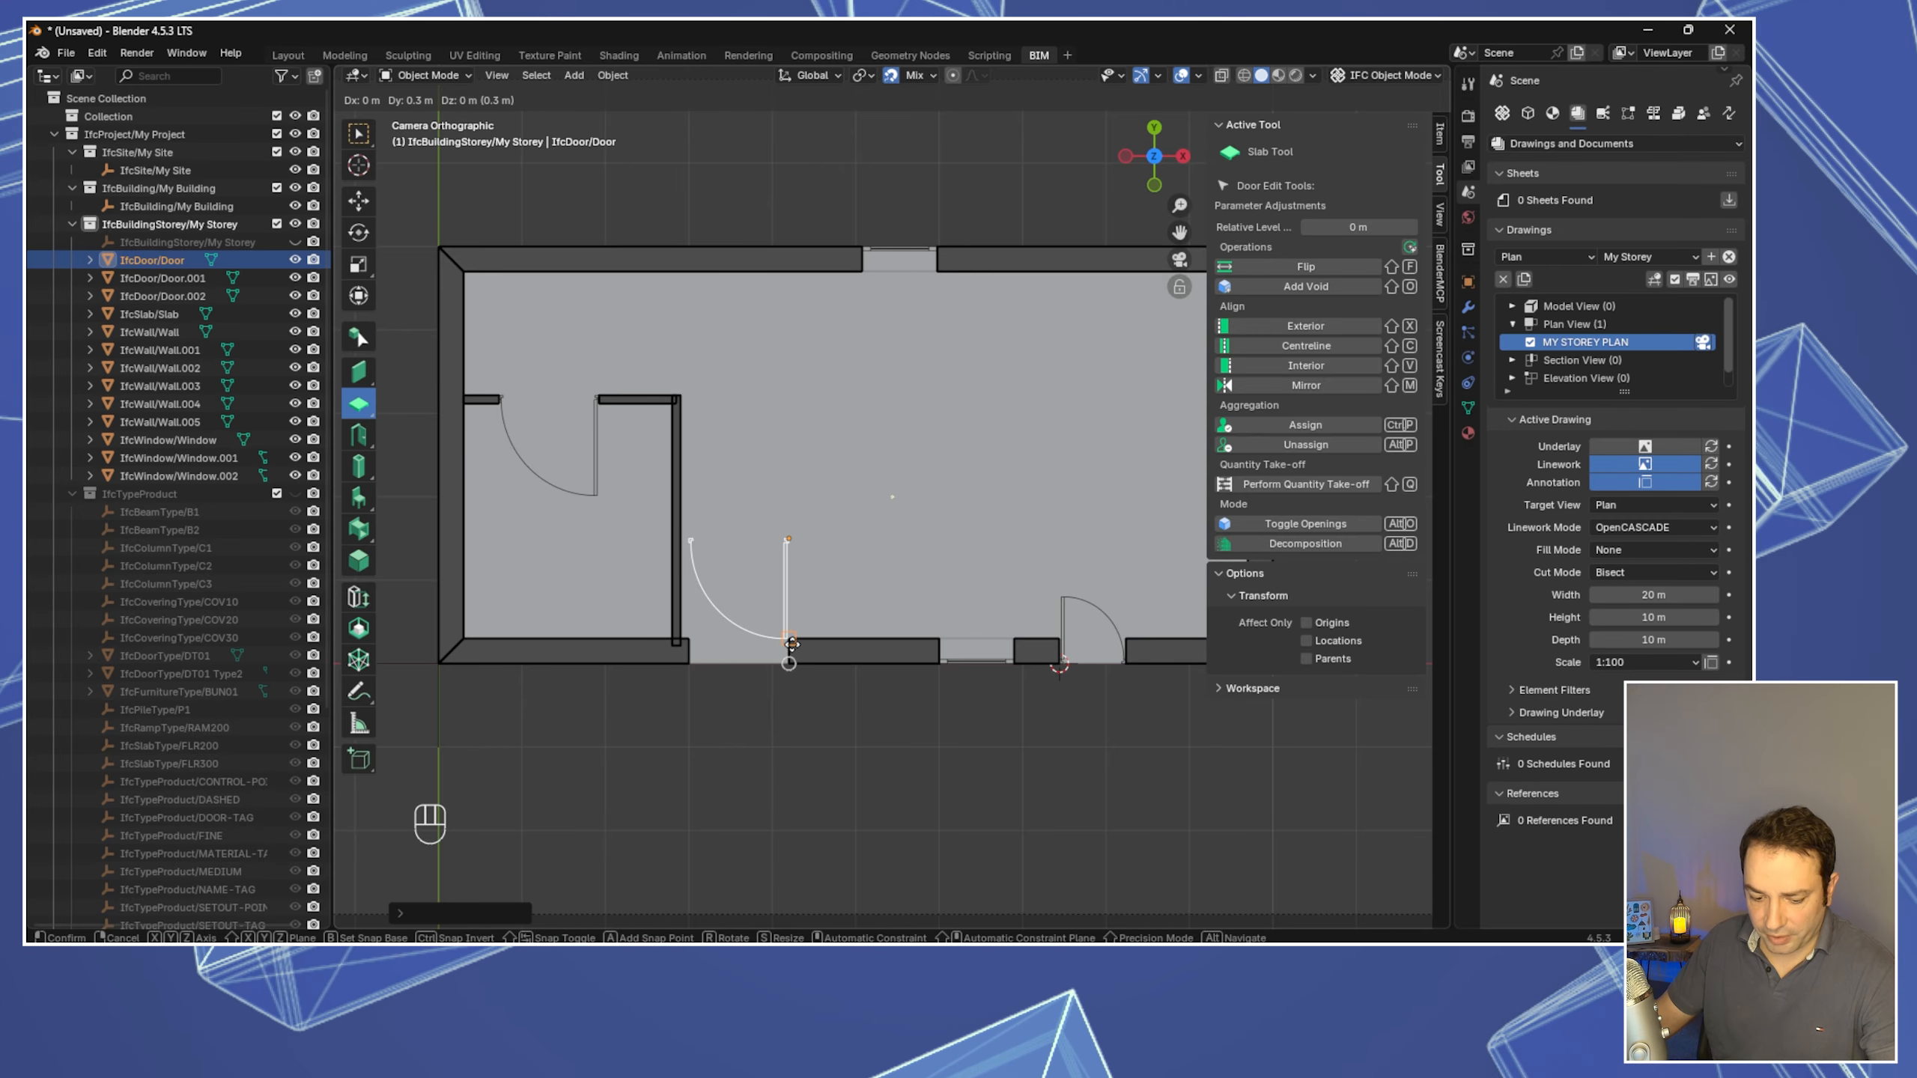
key(y)
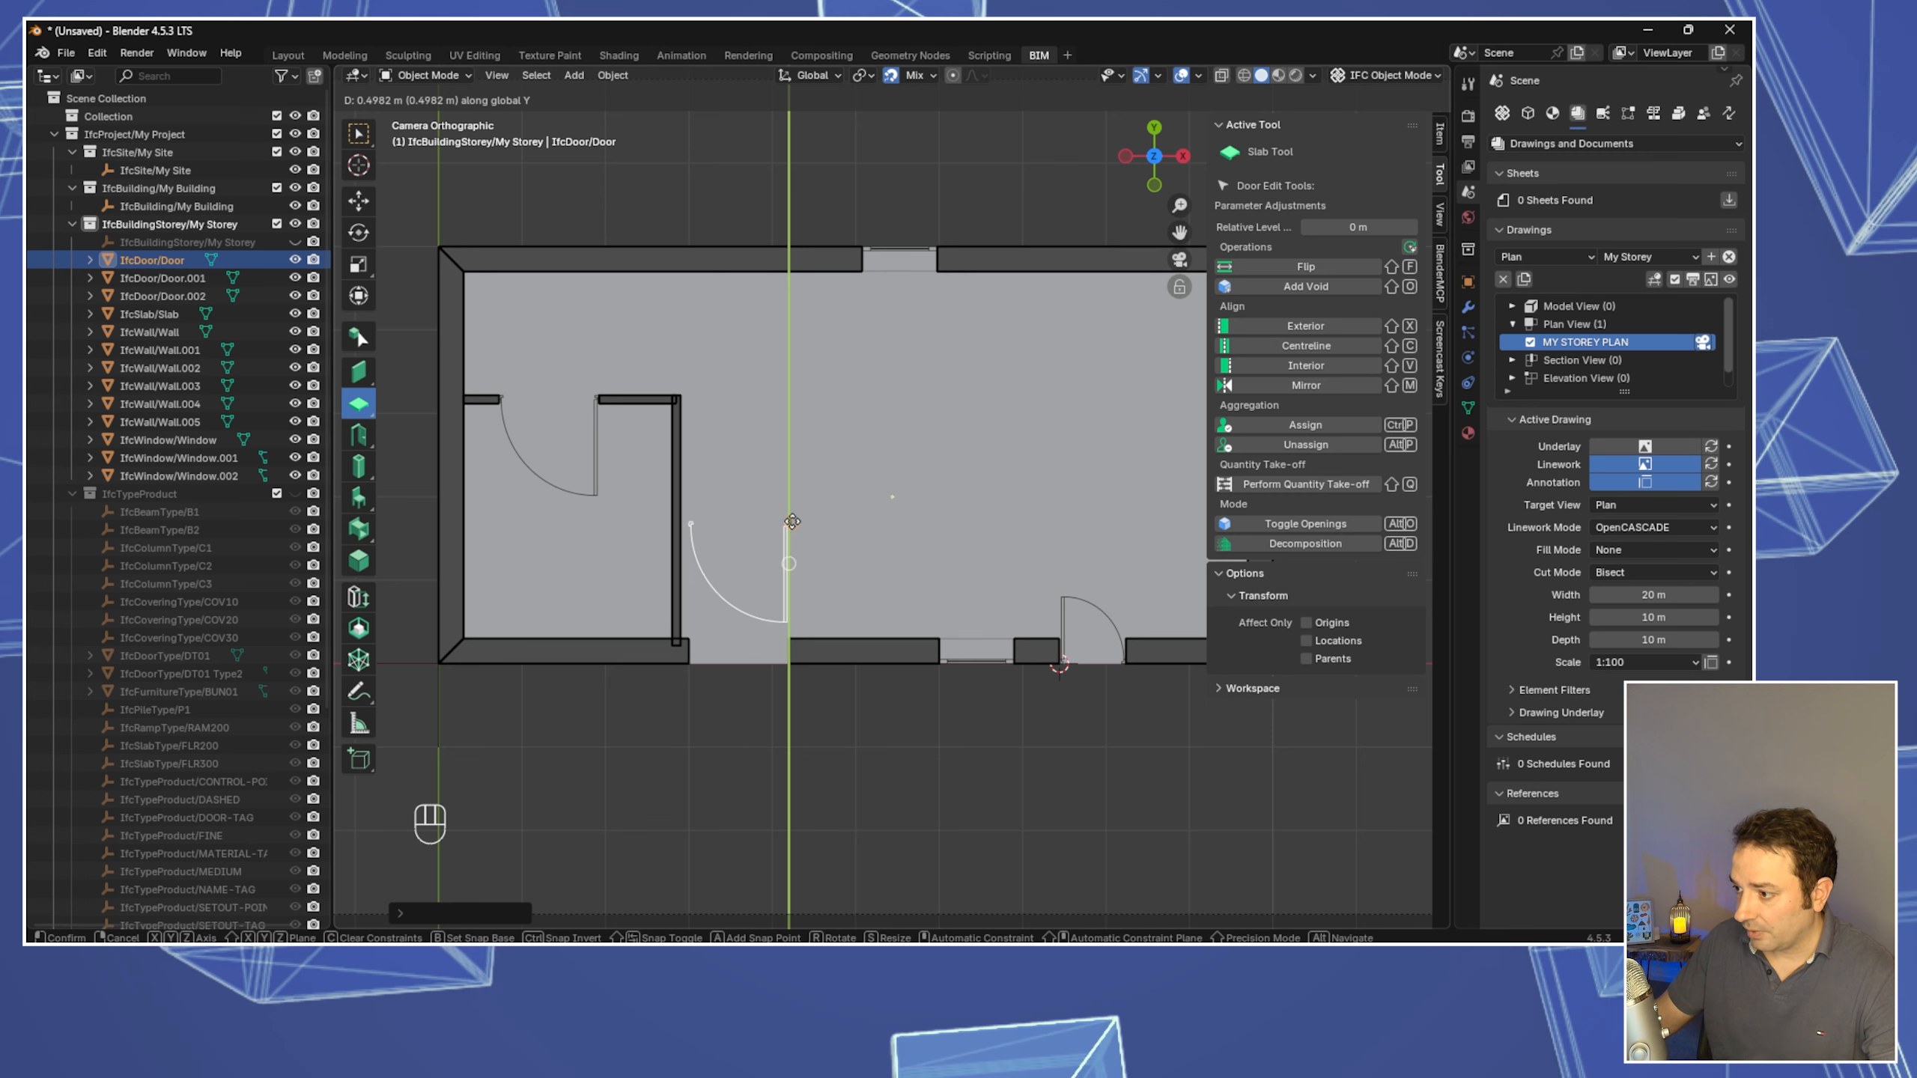
click(789, 641)
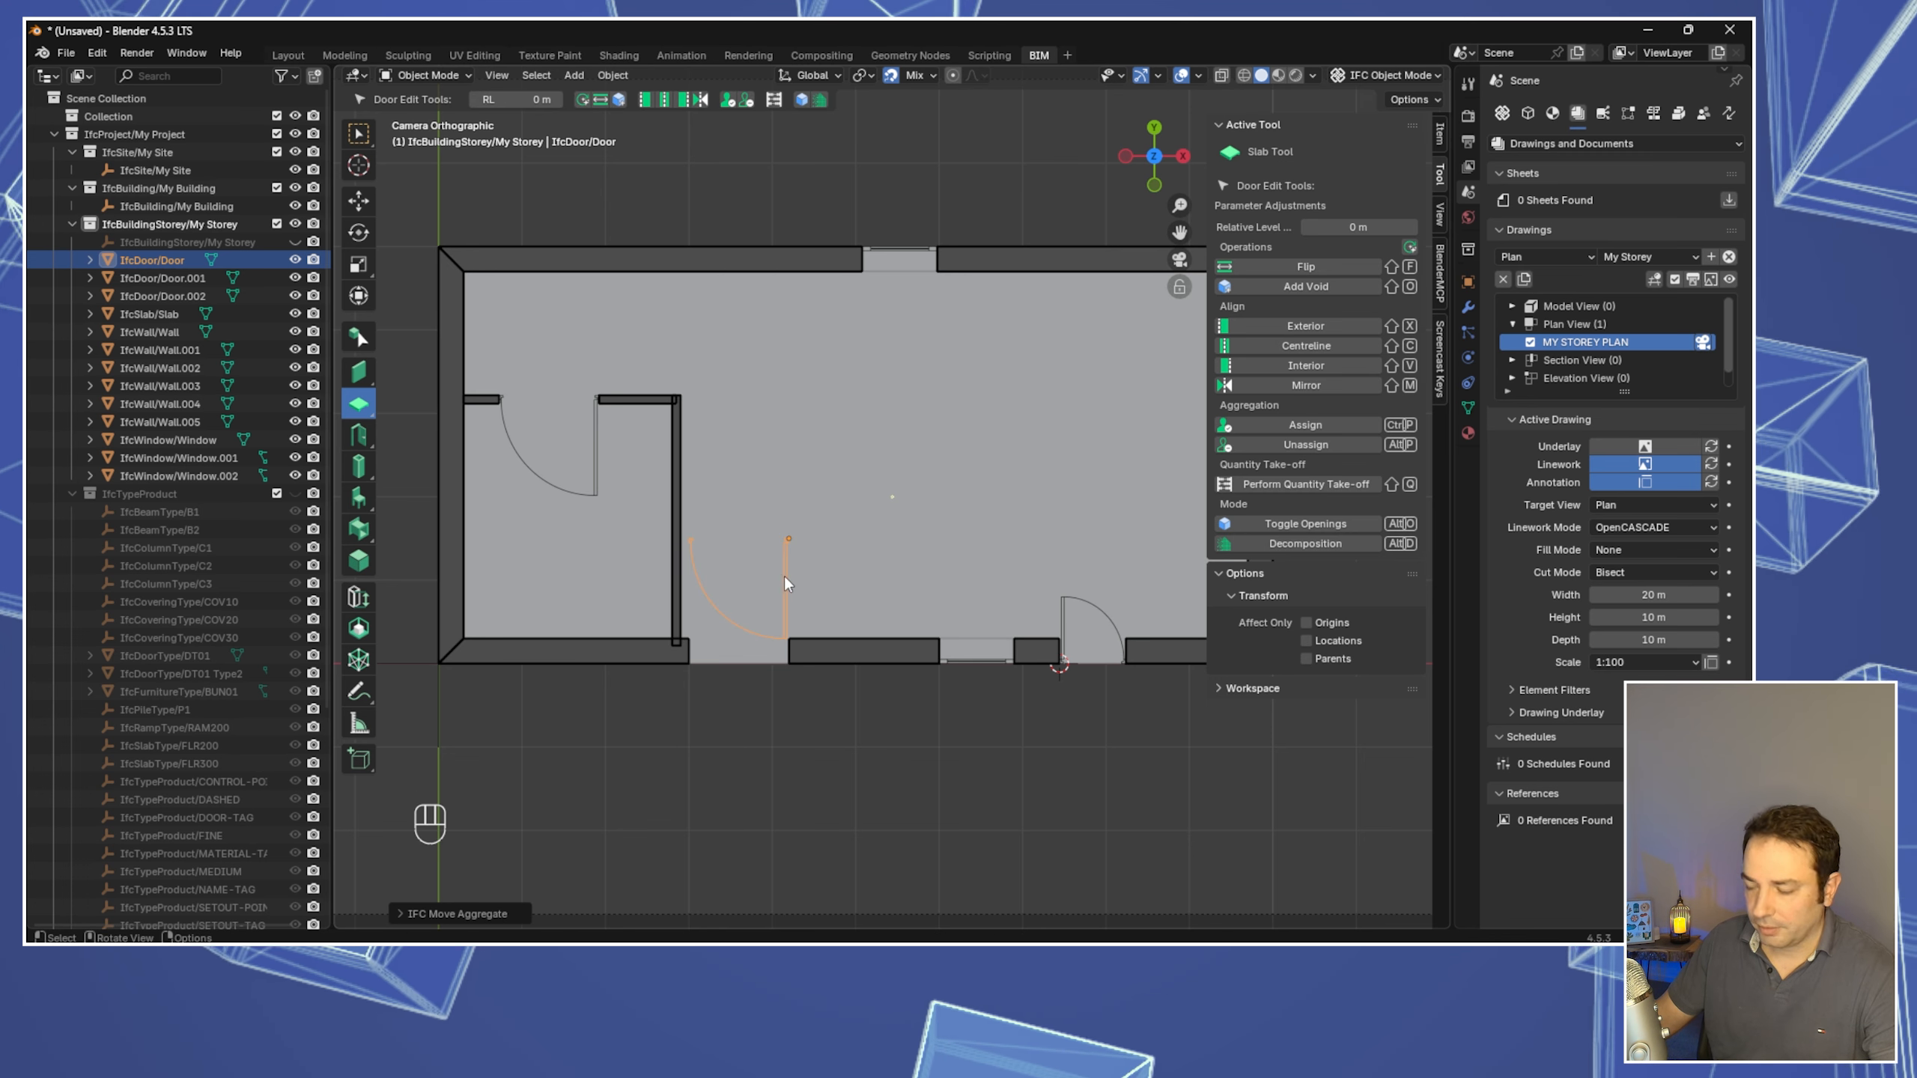
Move the door about -1.35 m along Y, snapping from its leaf tip, so it swings outside the front wall
scroll(784, 579, up, 4)
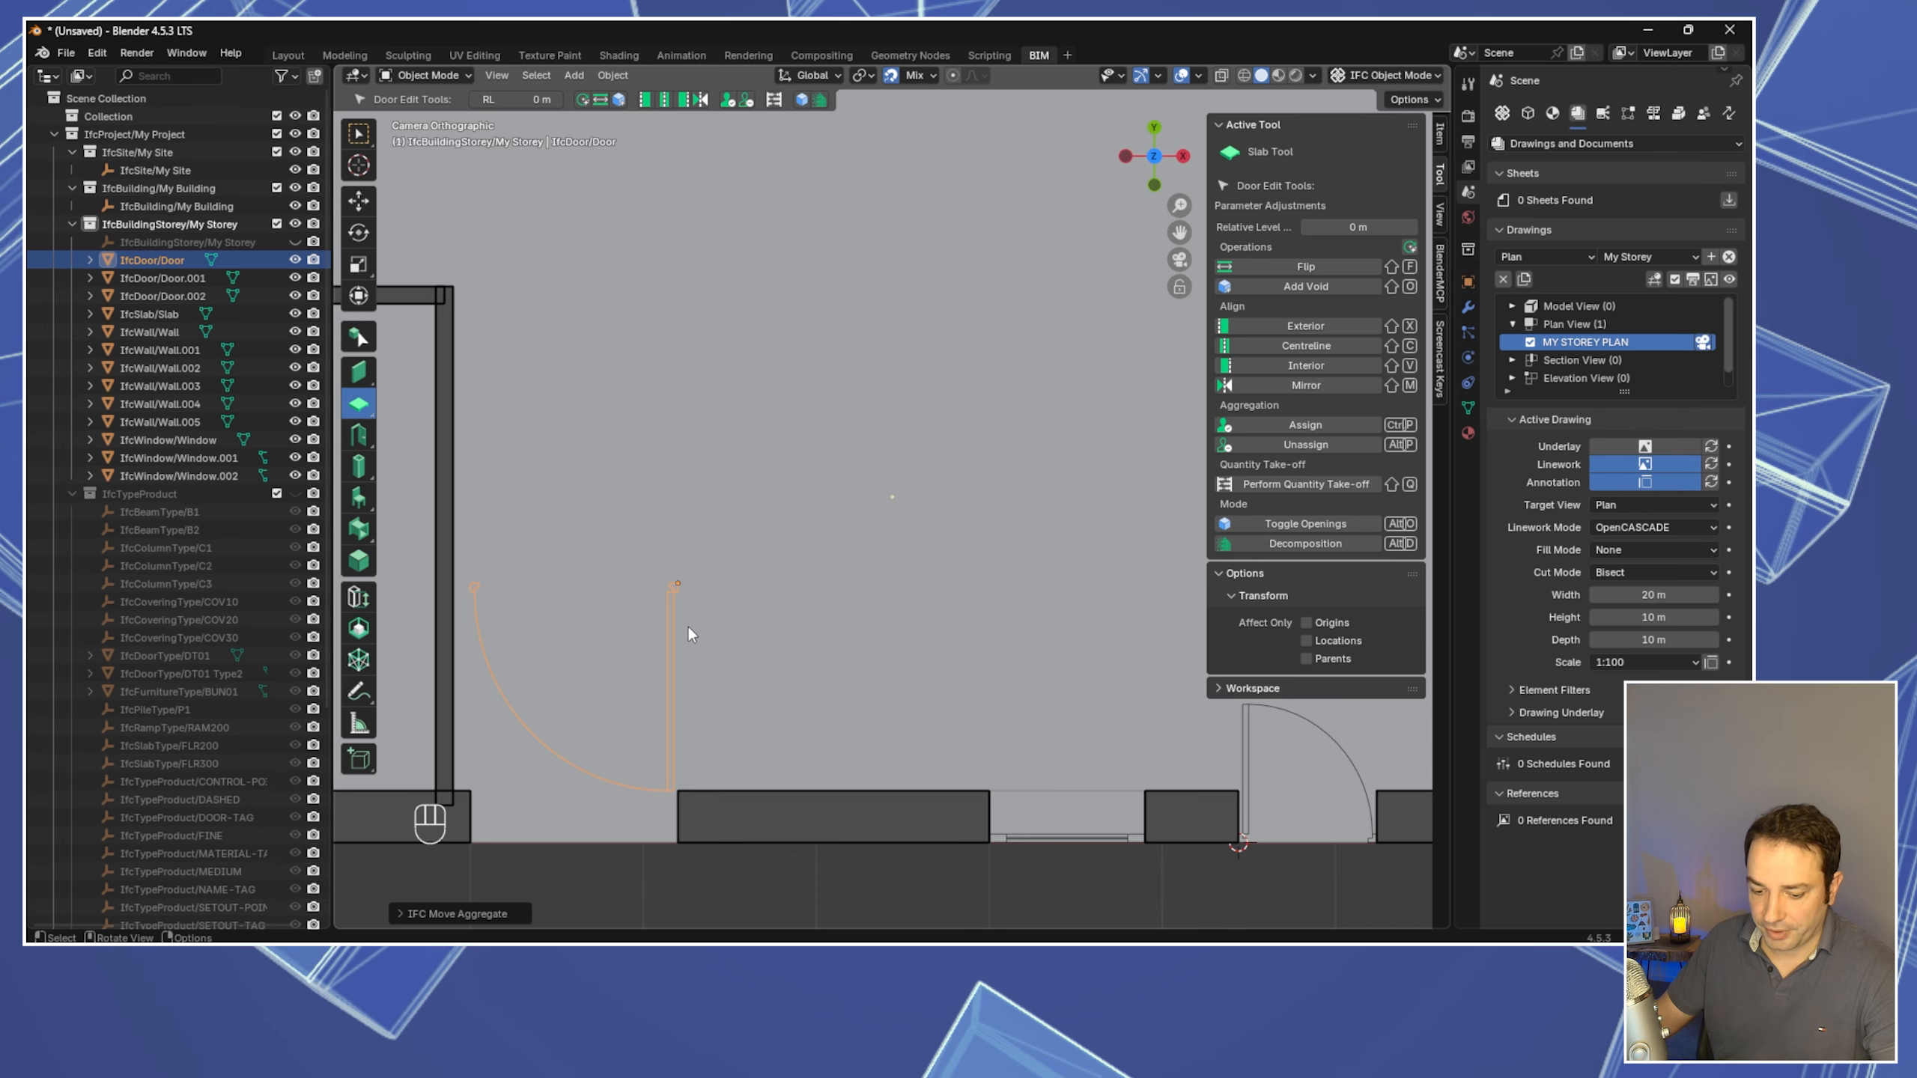
key(g)
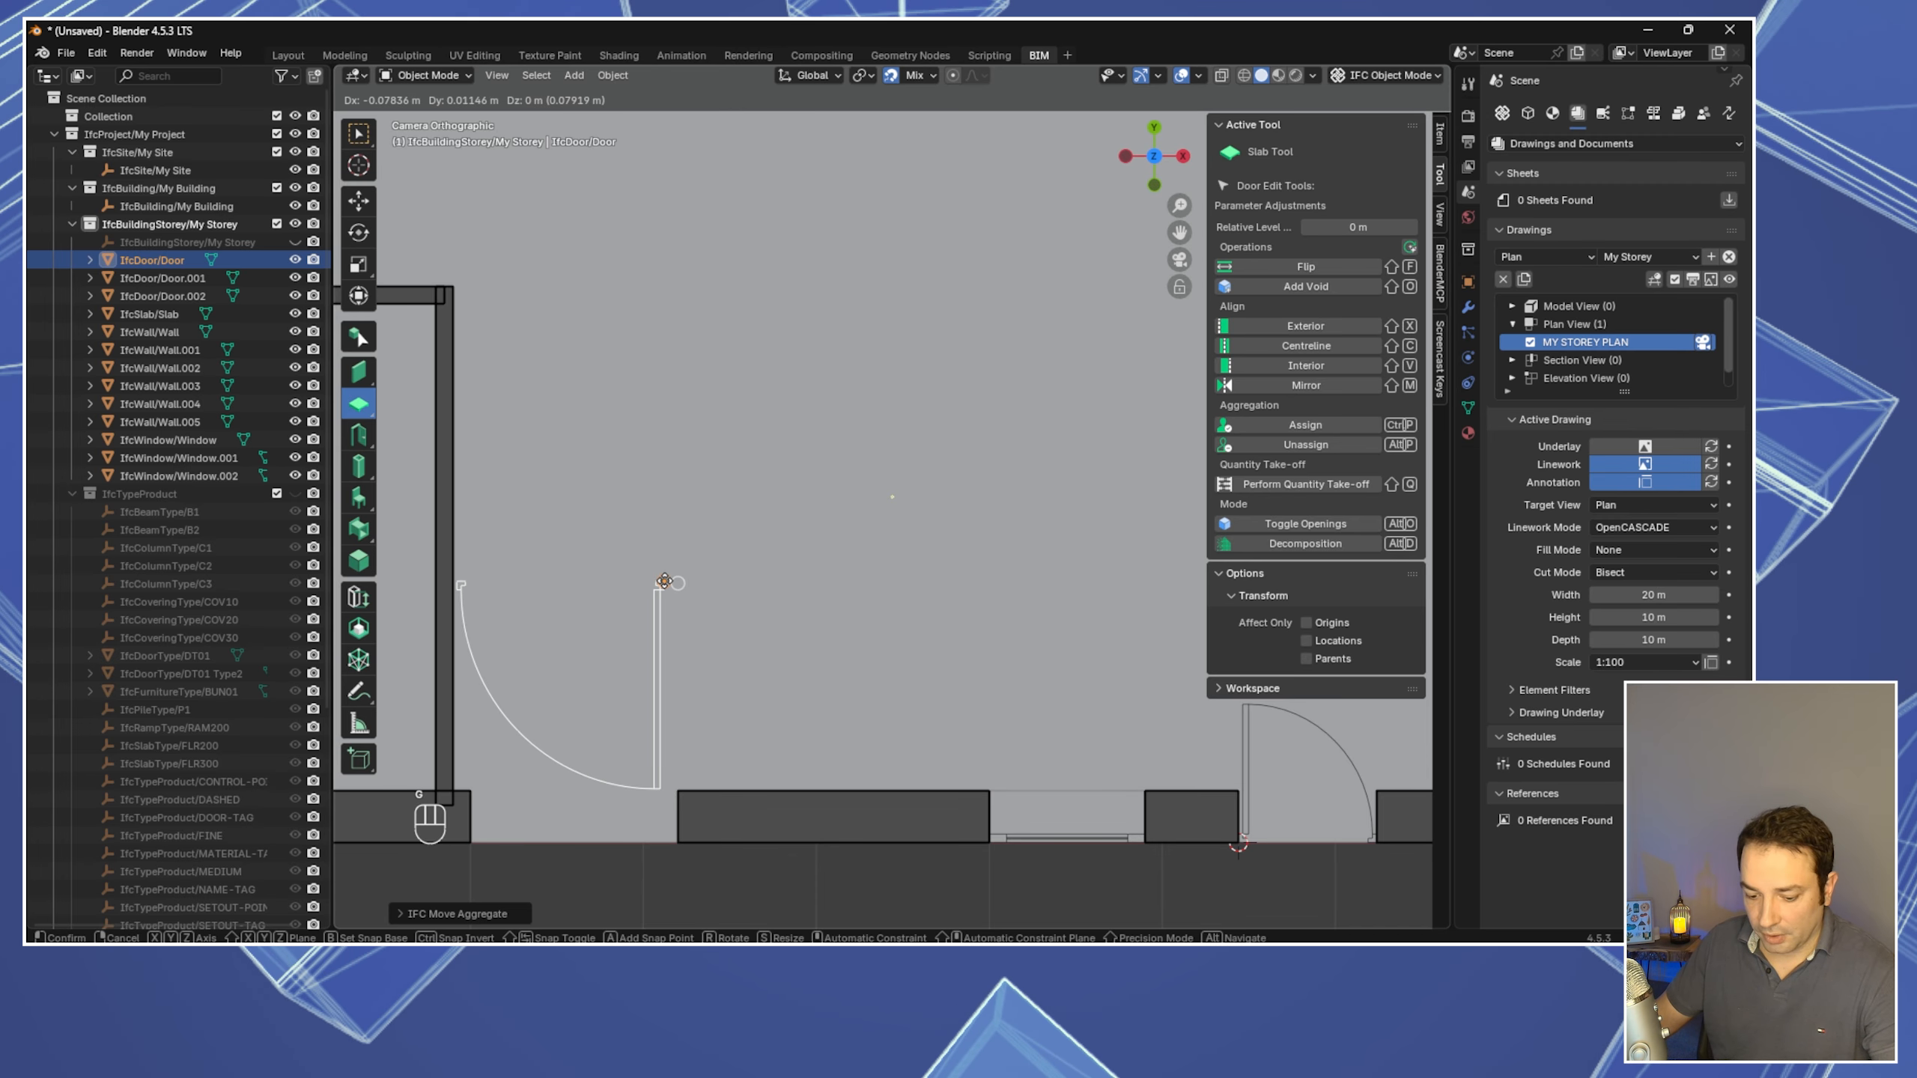
key(b)
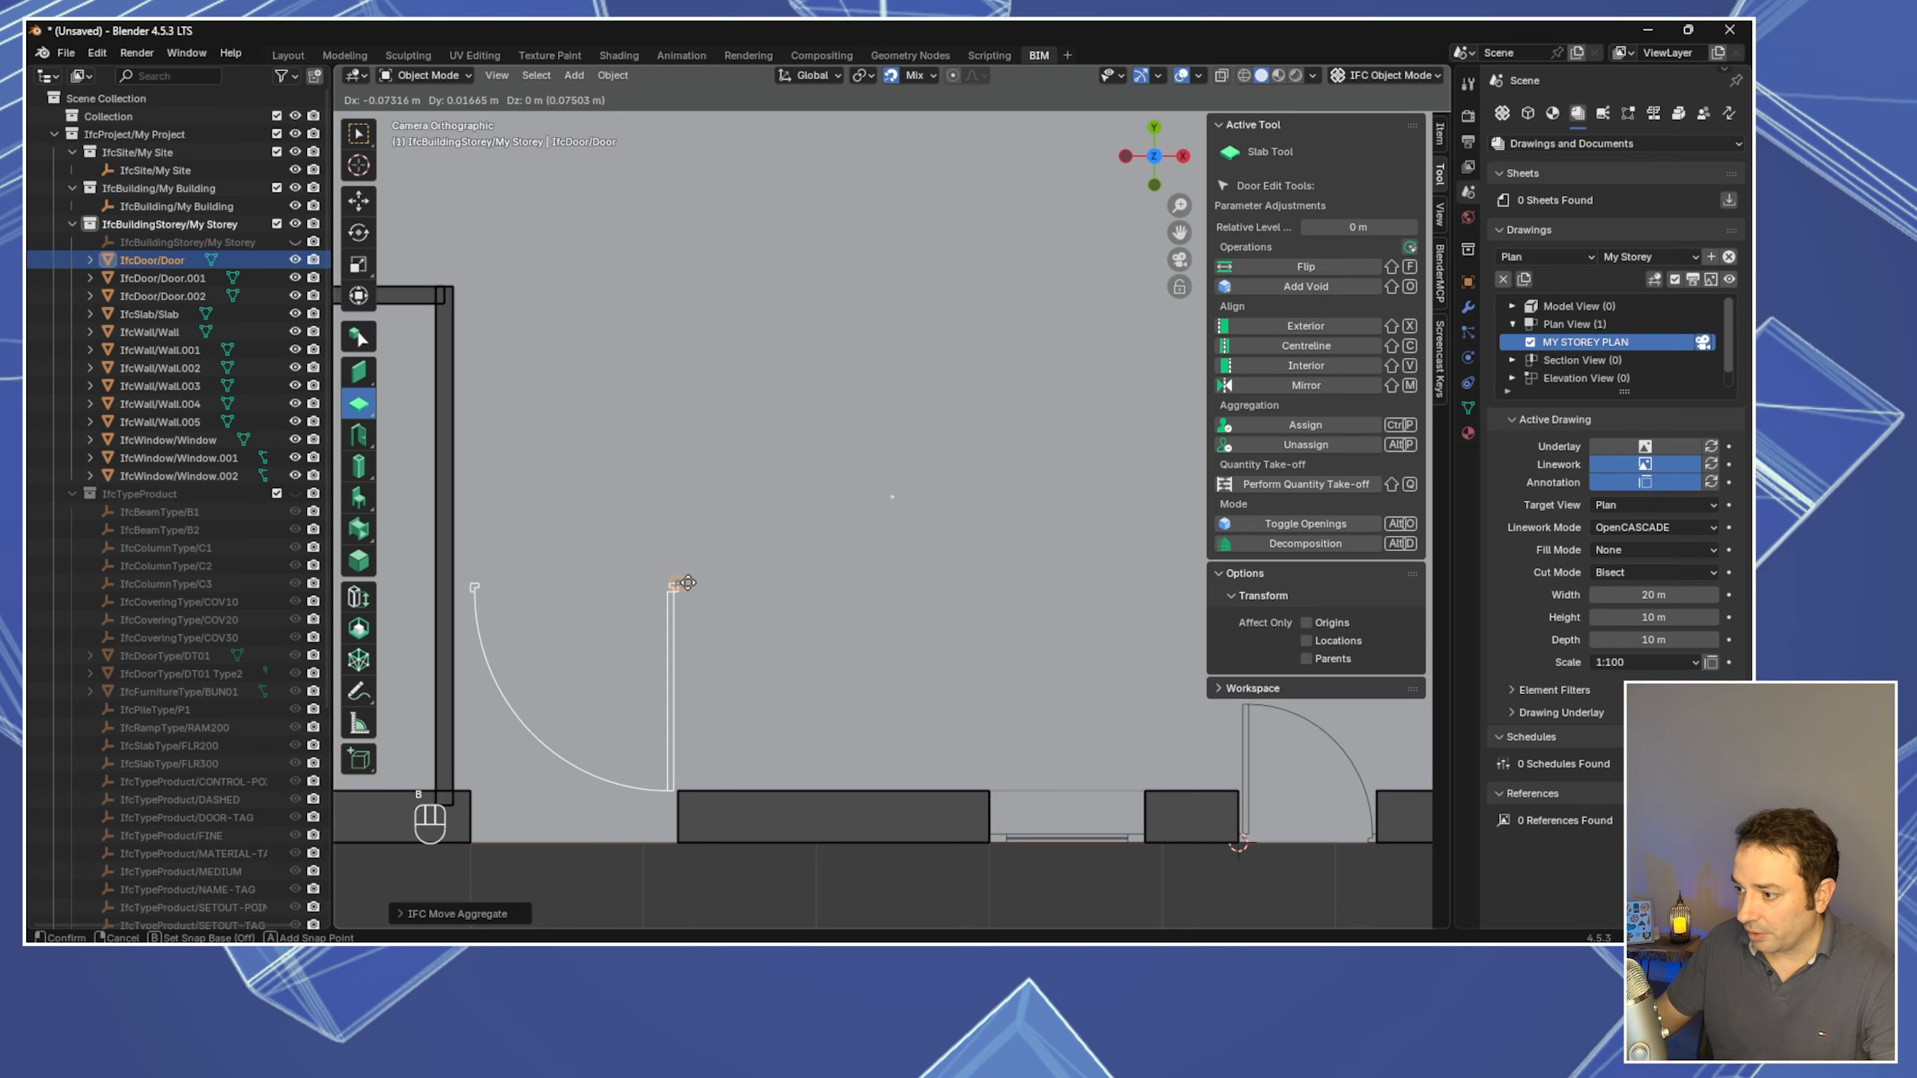
click(681, 581)
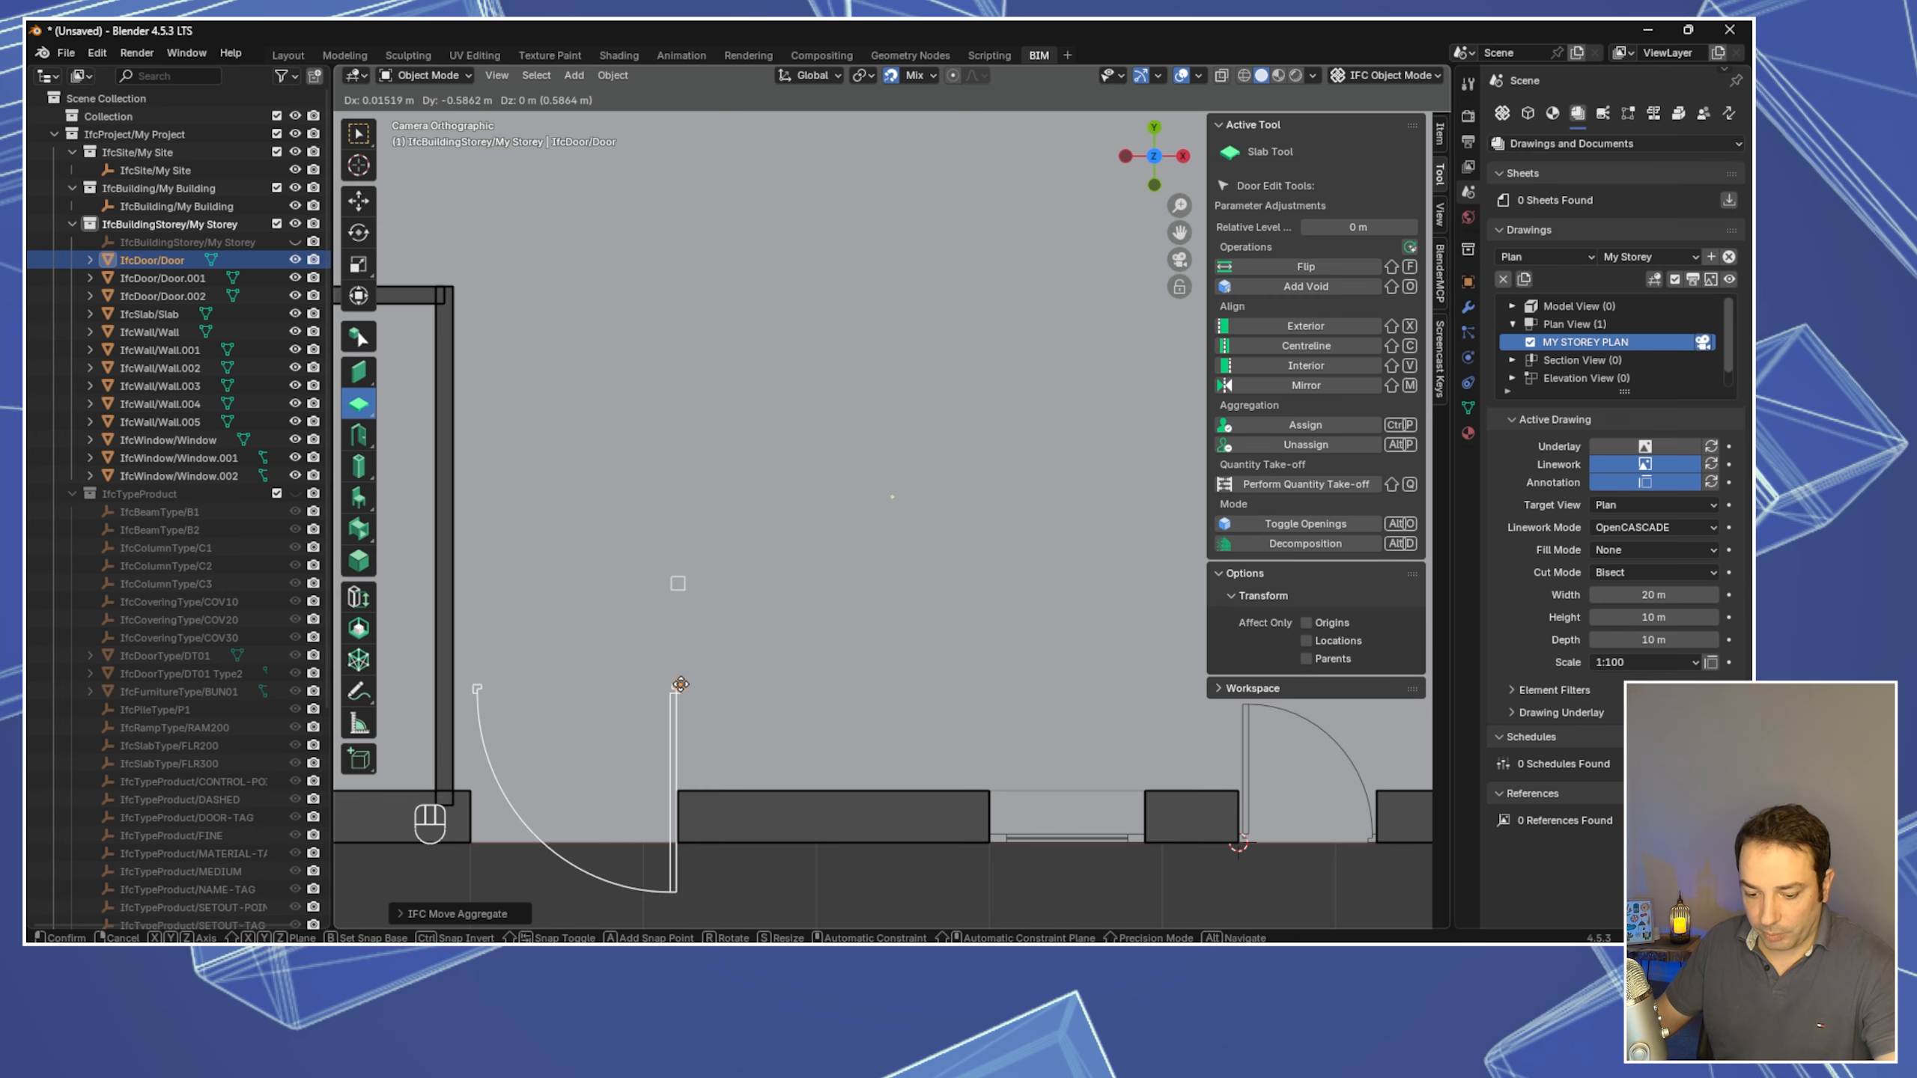
key(y)
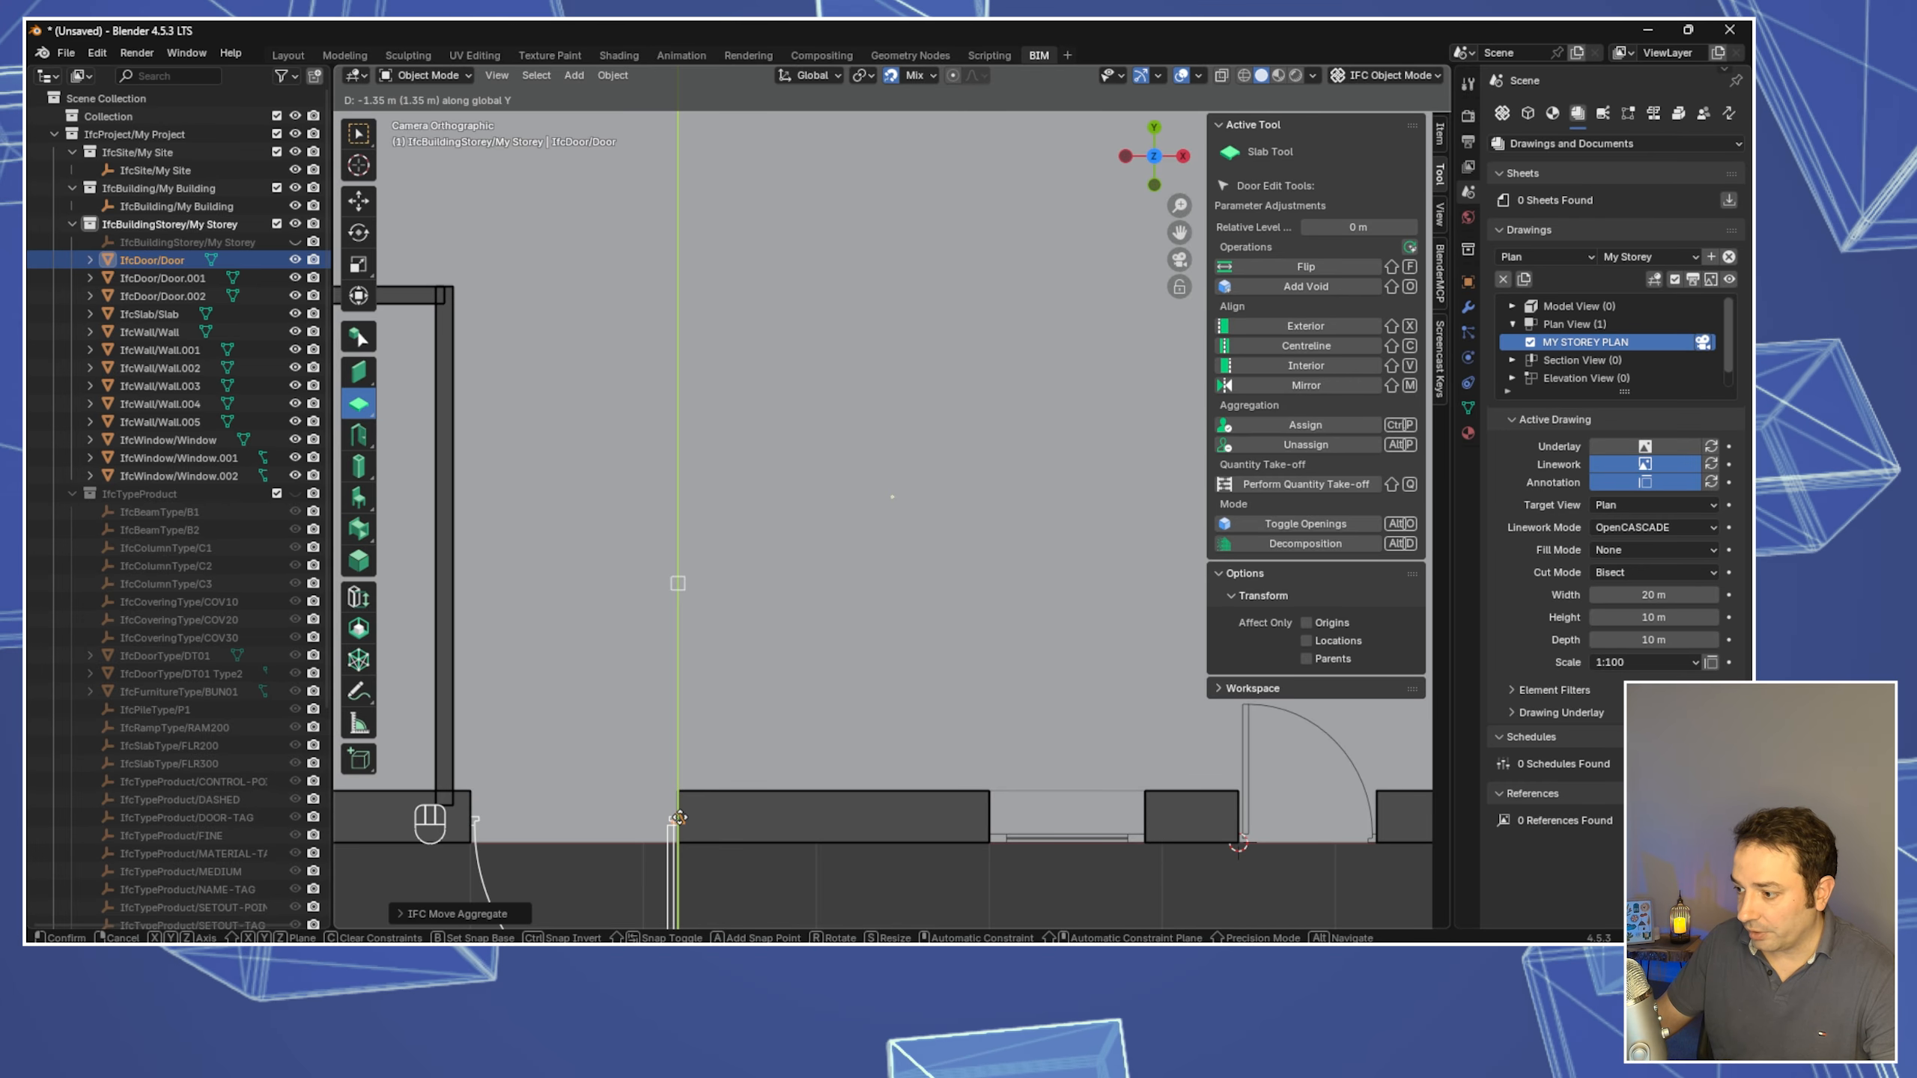
click(678, 817)
scroll(701, 819, down, 3)
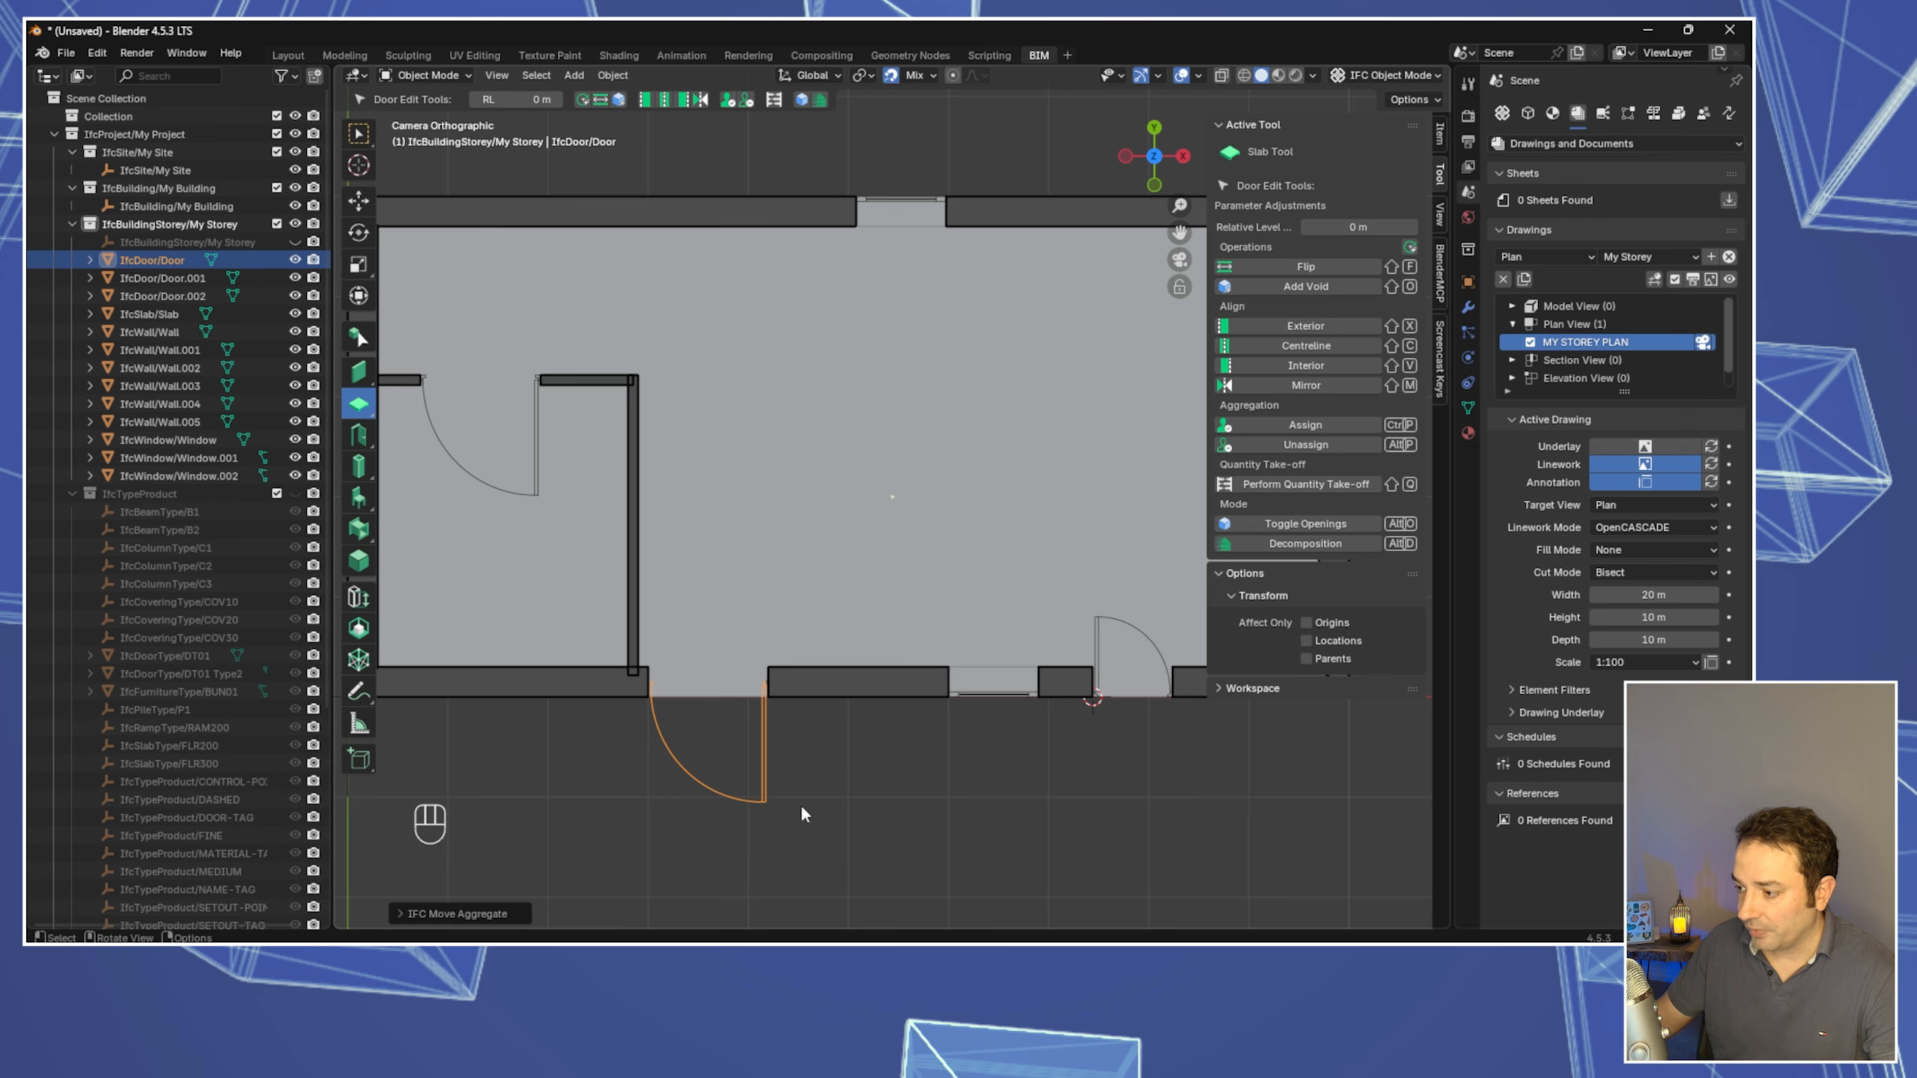
Deselect the door, leave the drawing's camera view and show the whole model from the top
click(920, 775)
middle_drag(914, 774, 861, 595)
scroll(920, 635, down, 6)
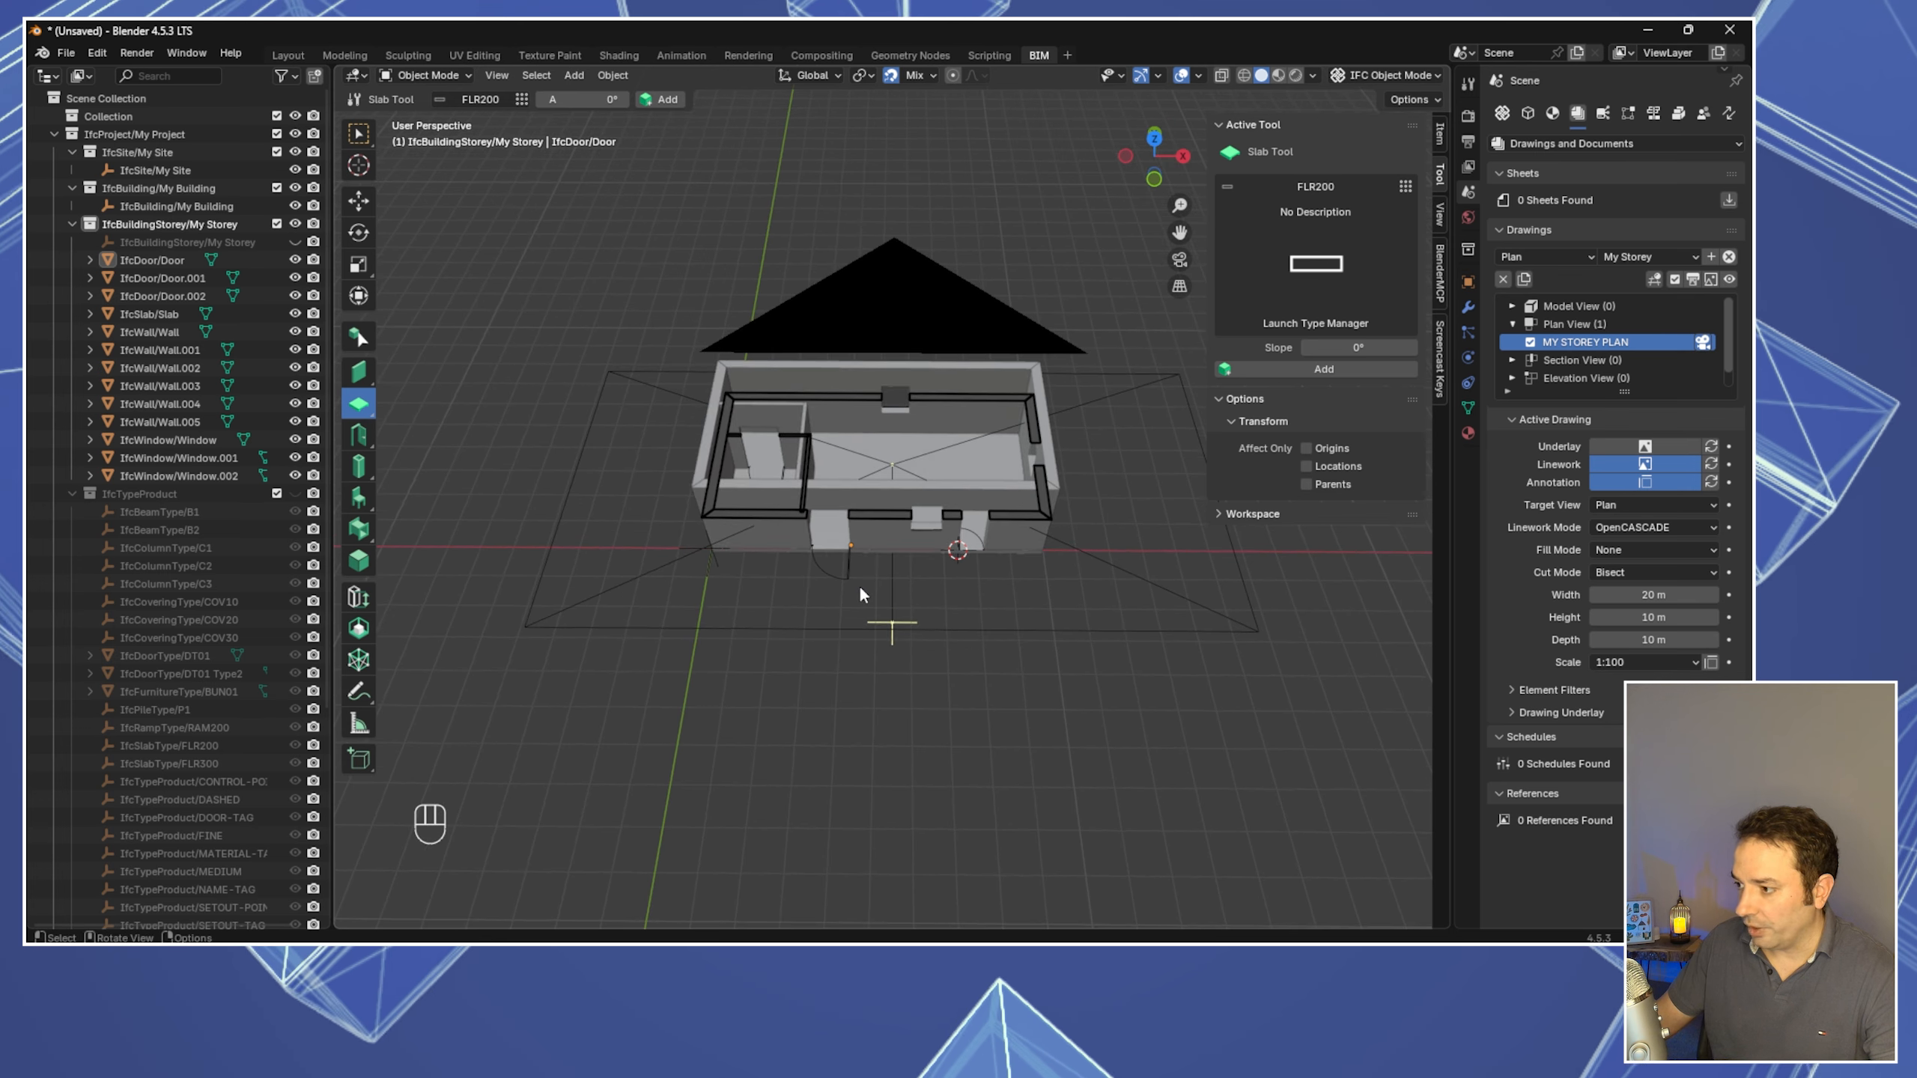
key(KP_7)
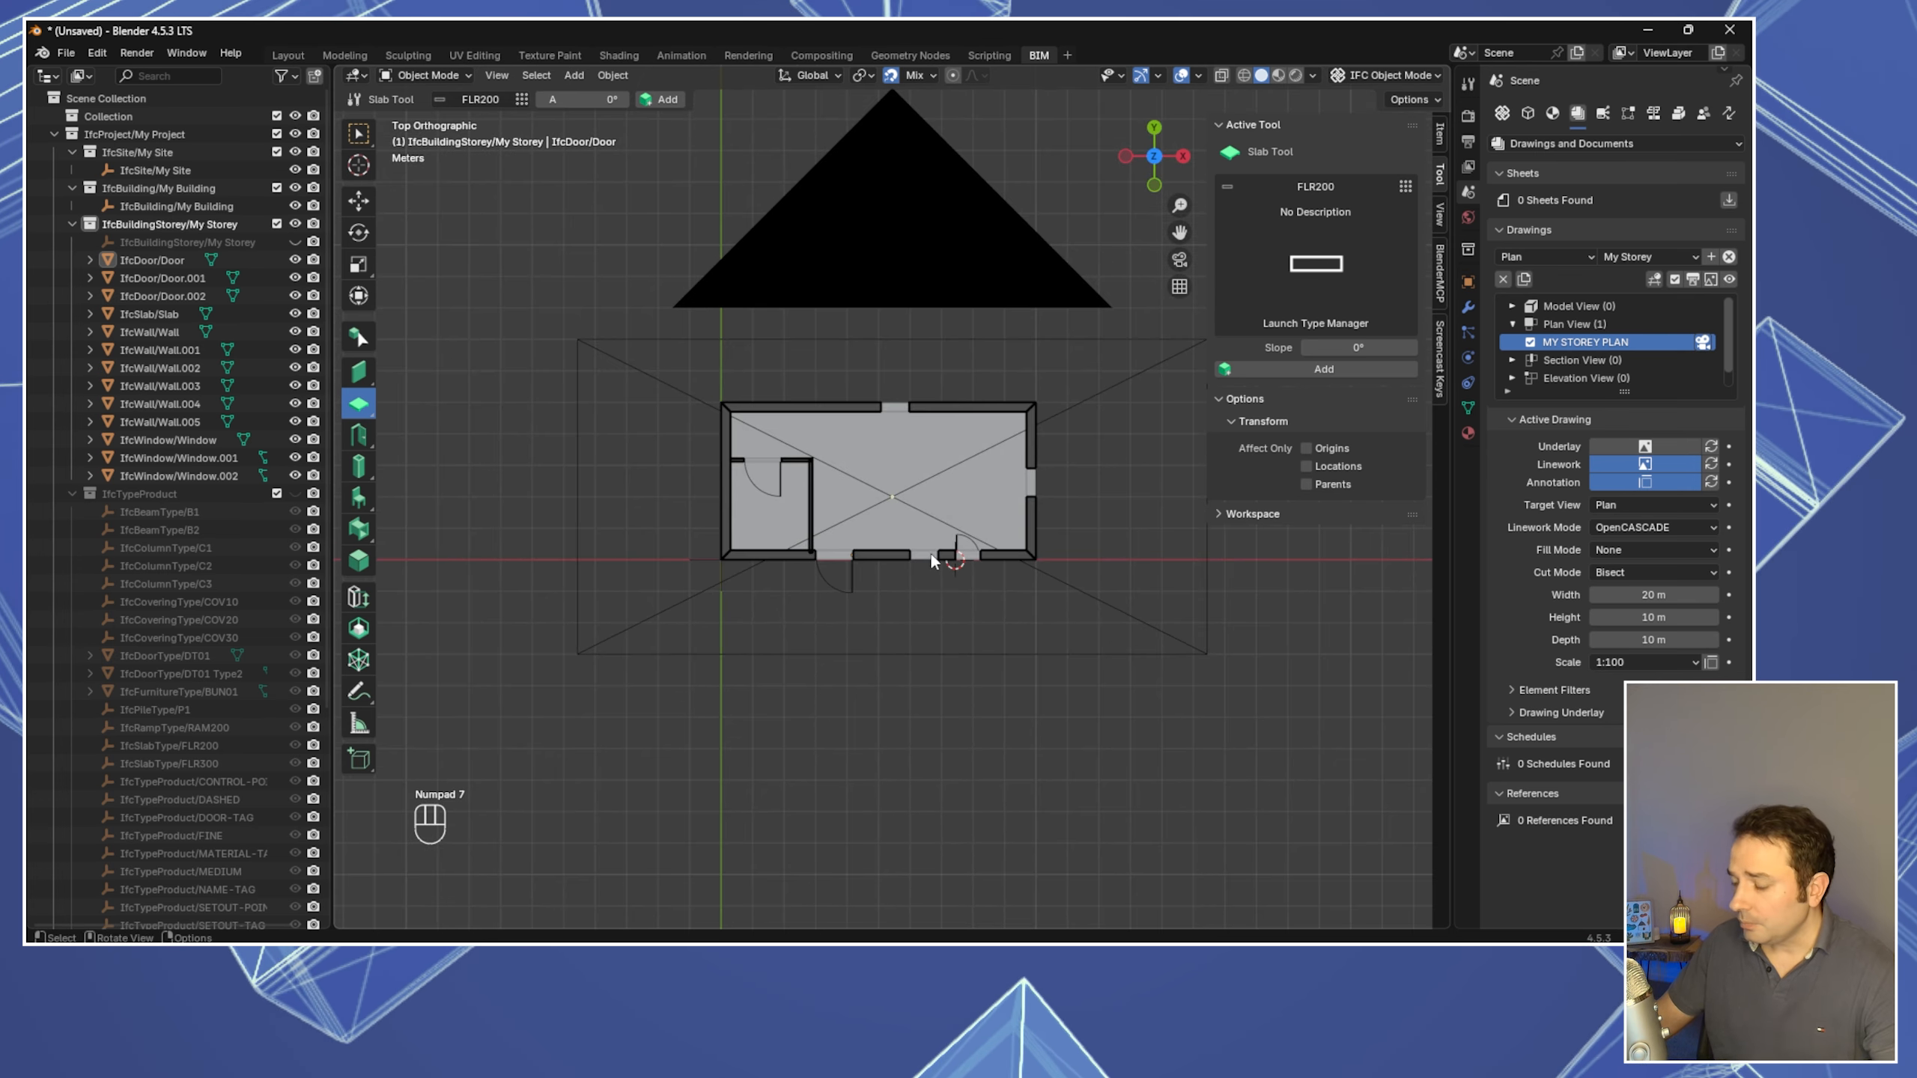